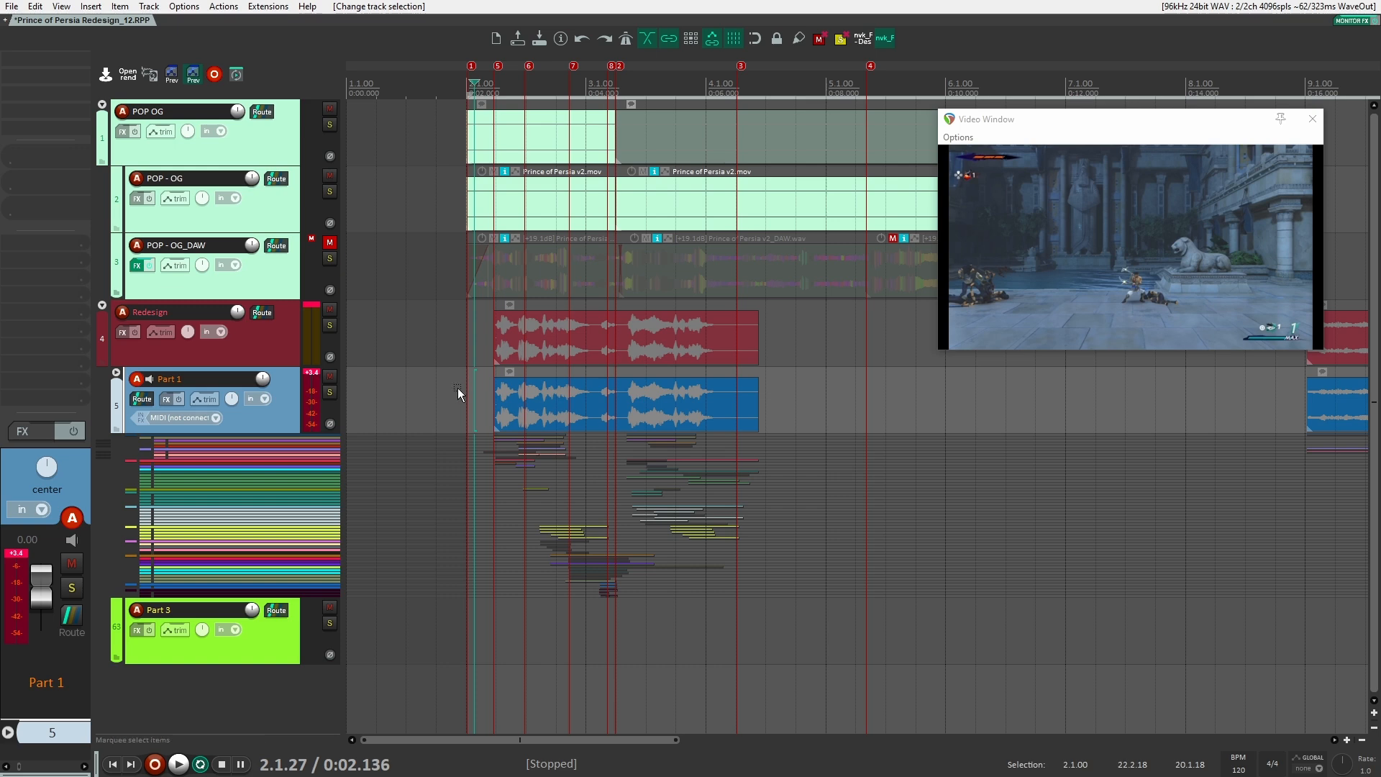
# Play back the Part 1 redesign against the video from just before its first clip, around 2.1.37.
pyautogui.click(477, 410)
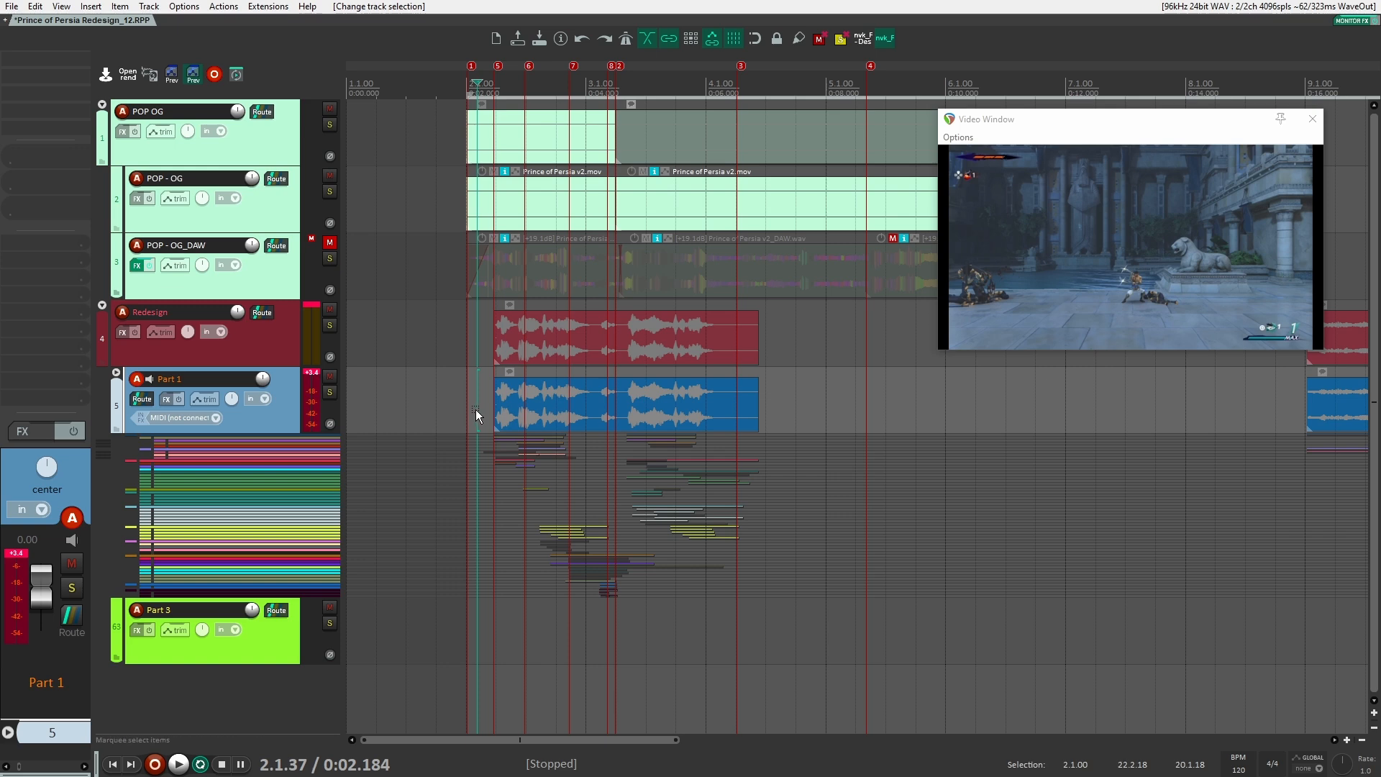
pyautogui.press('space')
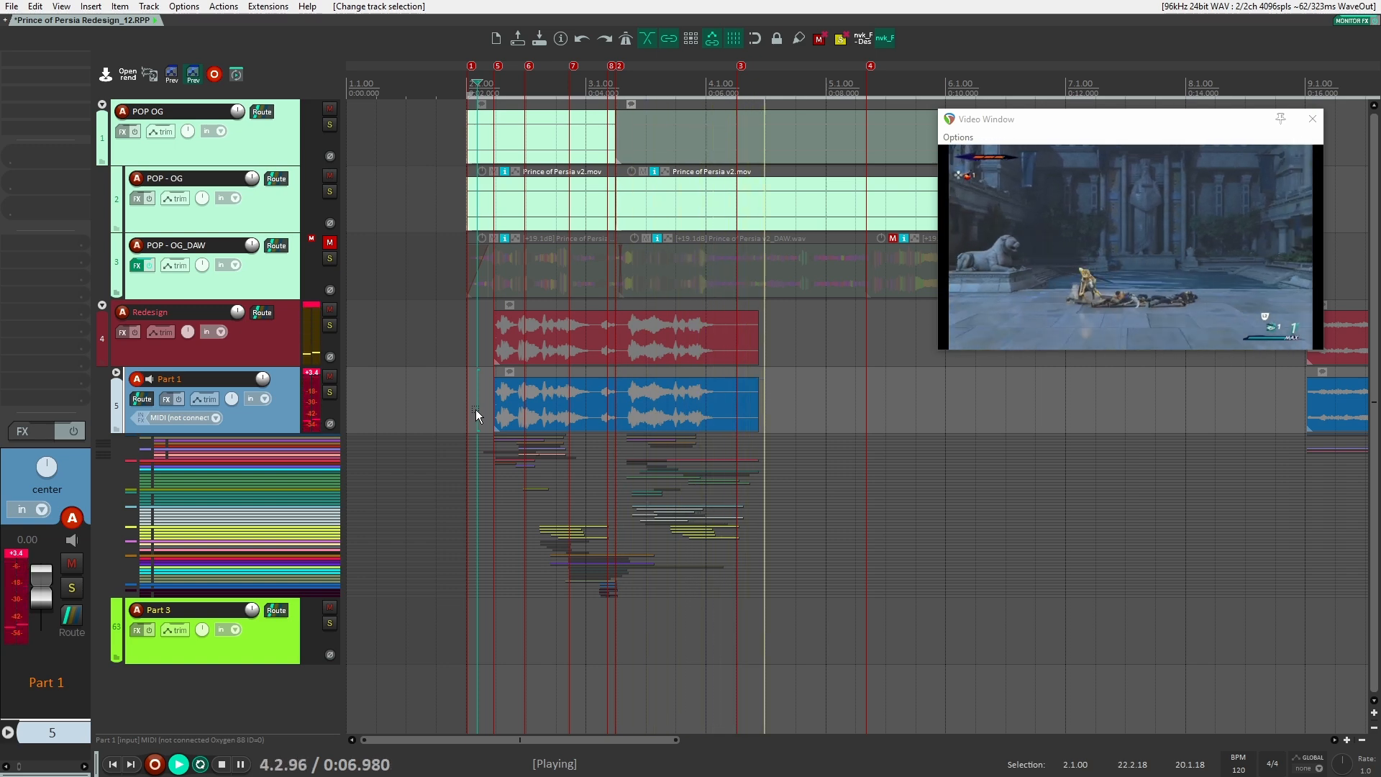
pyautogui.press('space')
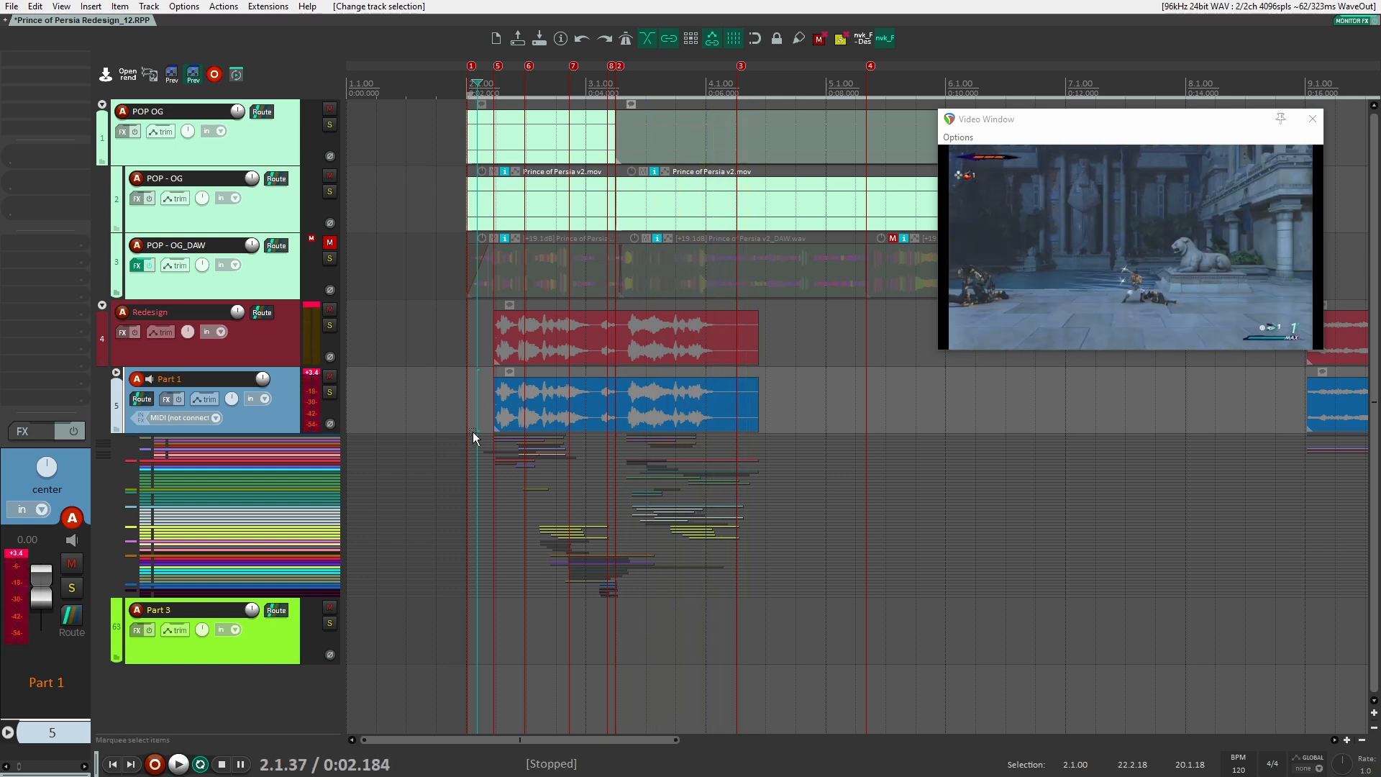
# Expand the Part 1 folder and play its Block track soloed from just before the Block clip.
pyautogui.click(117, 372)
pyautogui.scroll(-8, 360, 433)
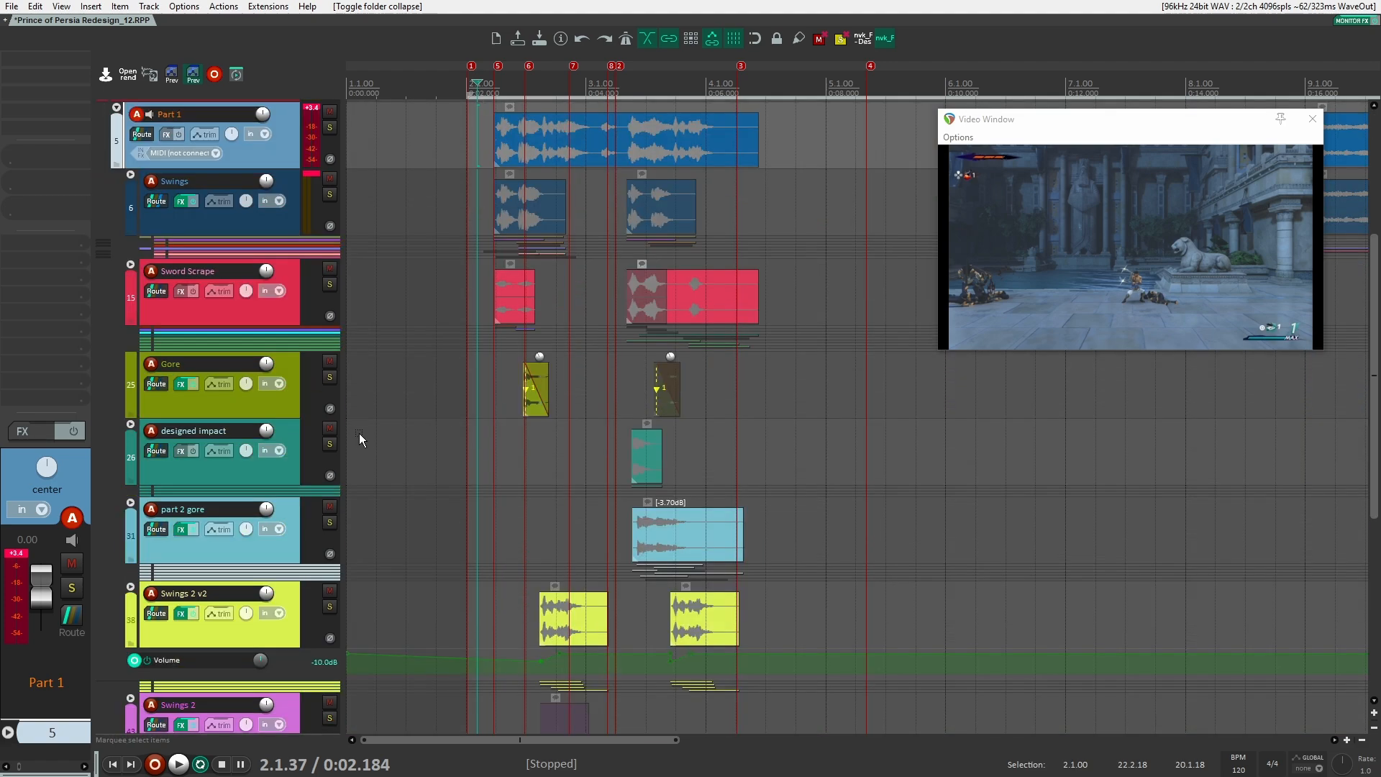
pyautogui.scroll(-1, 354, 510)
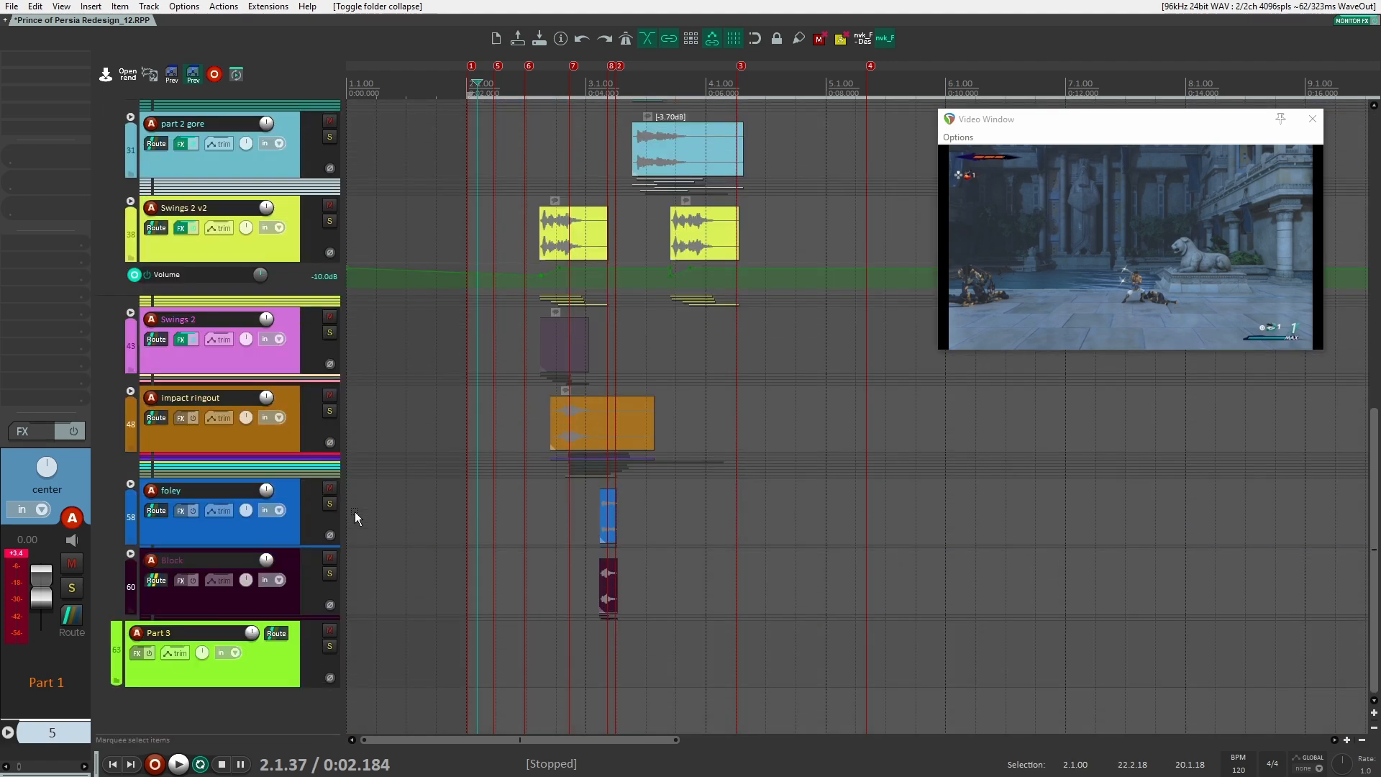
pyautogui.click(278, 606)
pyautogui.click(586, 583)
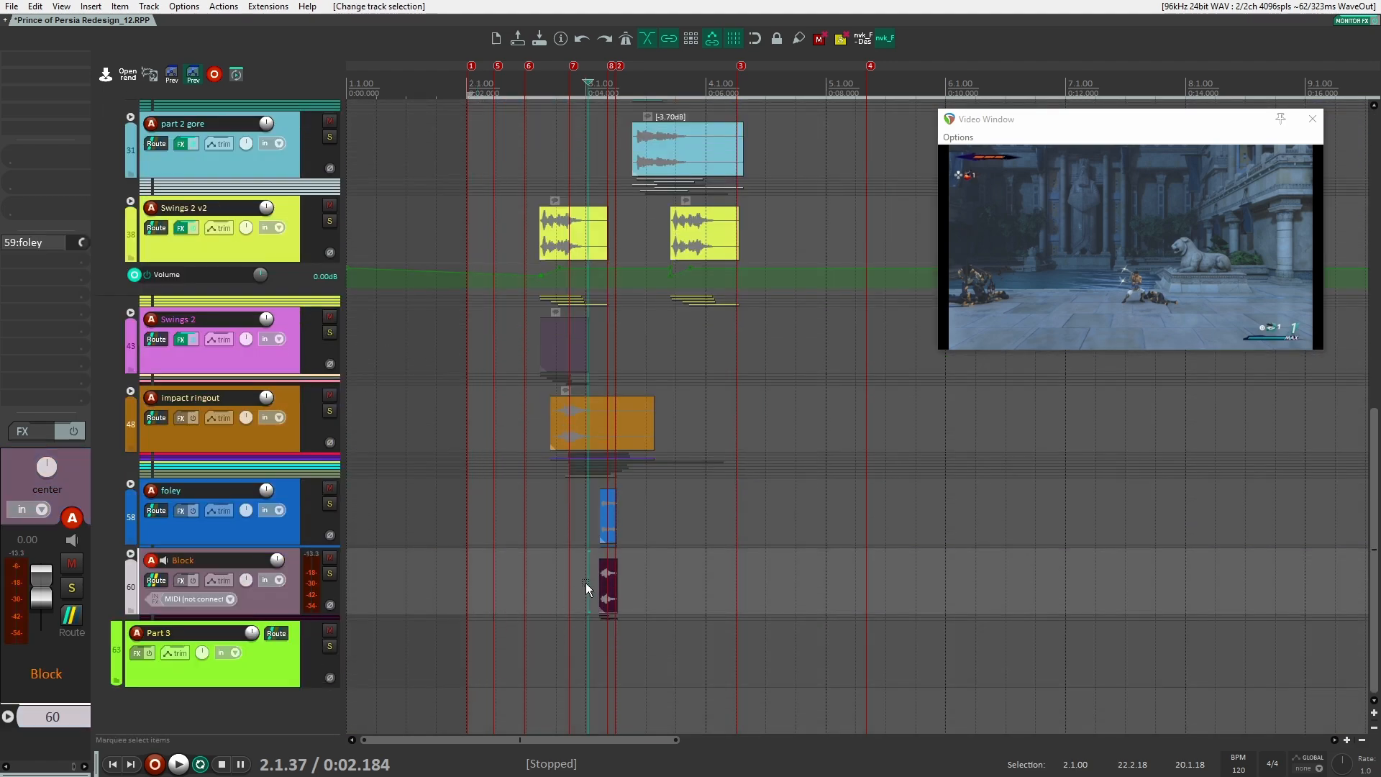
pyautogui.press('space')
pyautogui.click(329, 574)
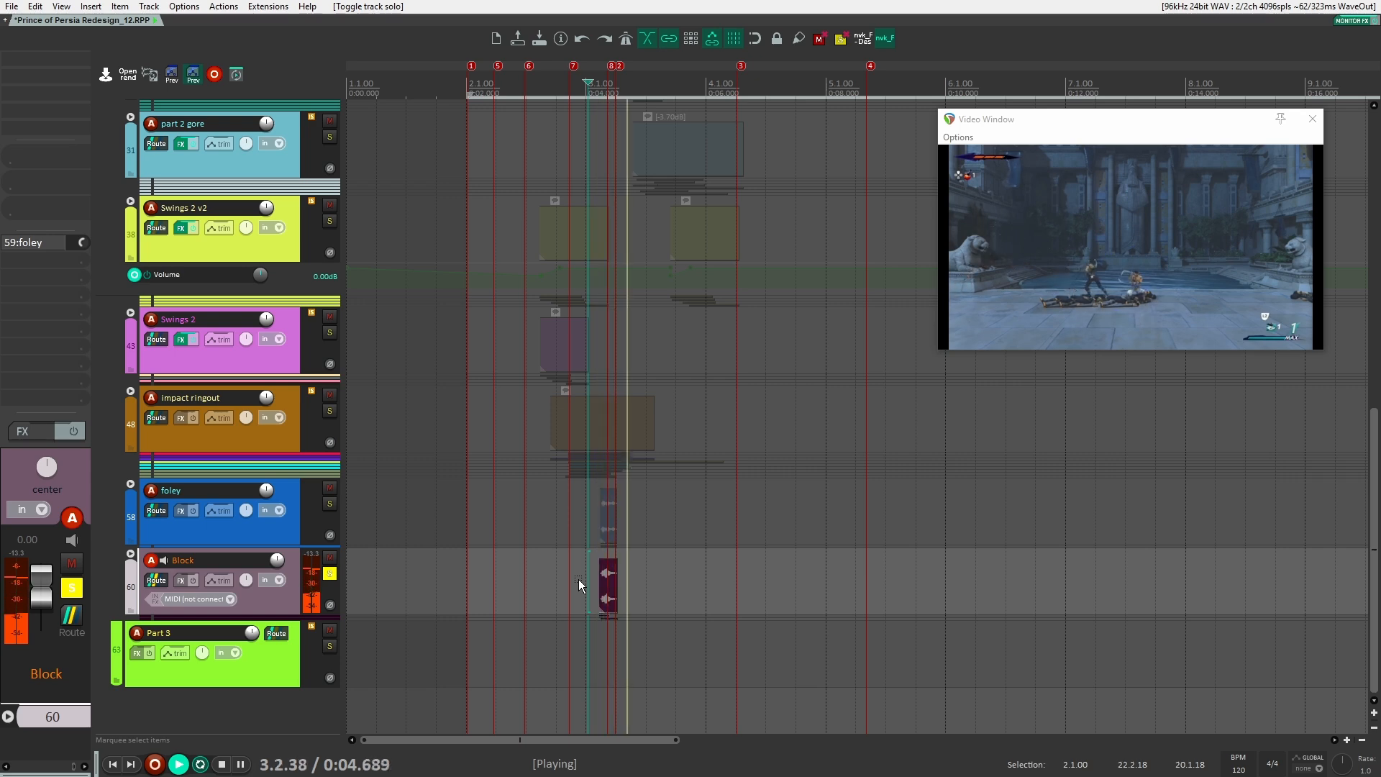
pyautogui.press('space')
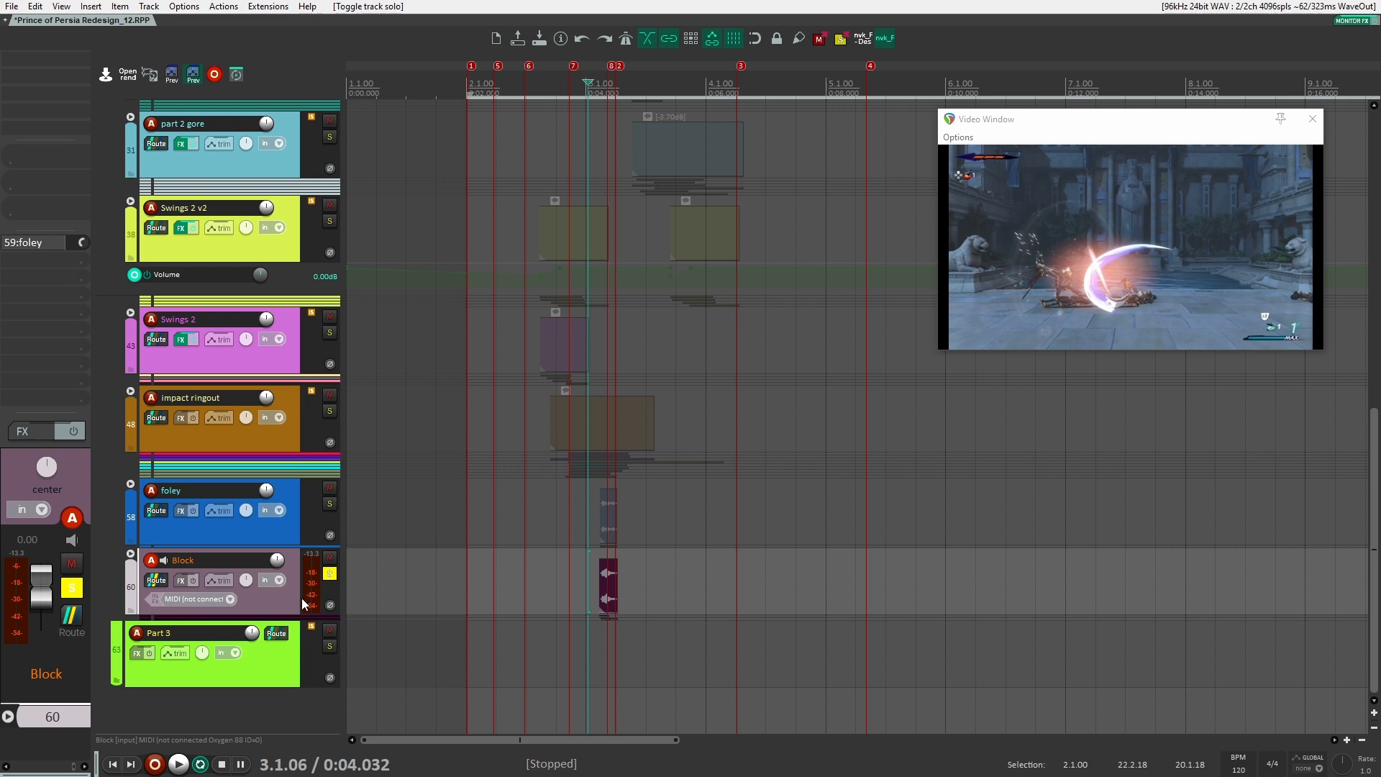
# Add the ReCenter effect to the Block track with Width at 12 % and Multiband enabled, and audition it.
pyautogui.hotkey('shift', 'r')
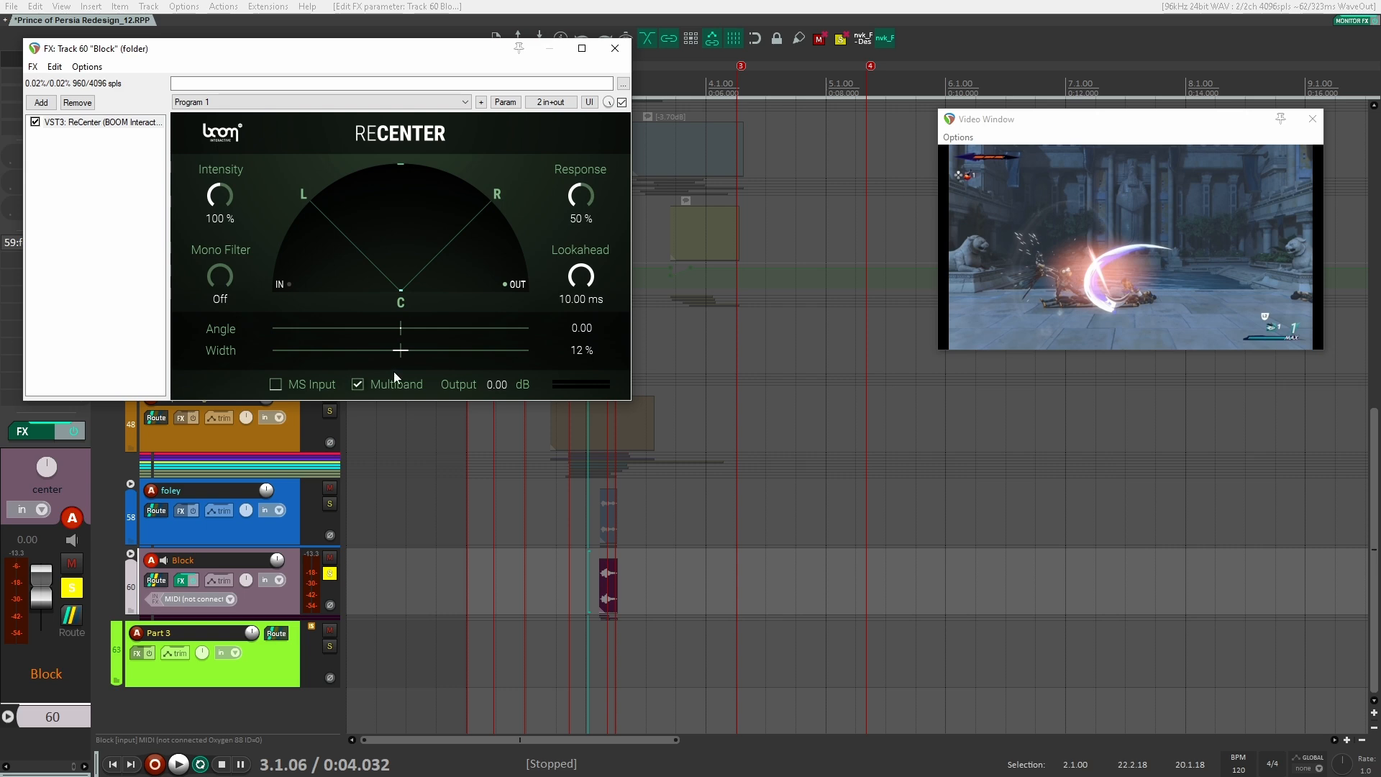
pyautogui.press('space')
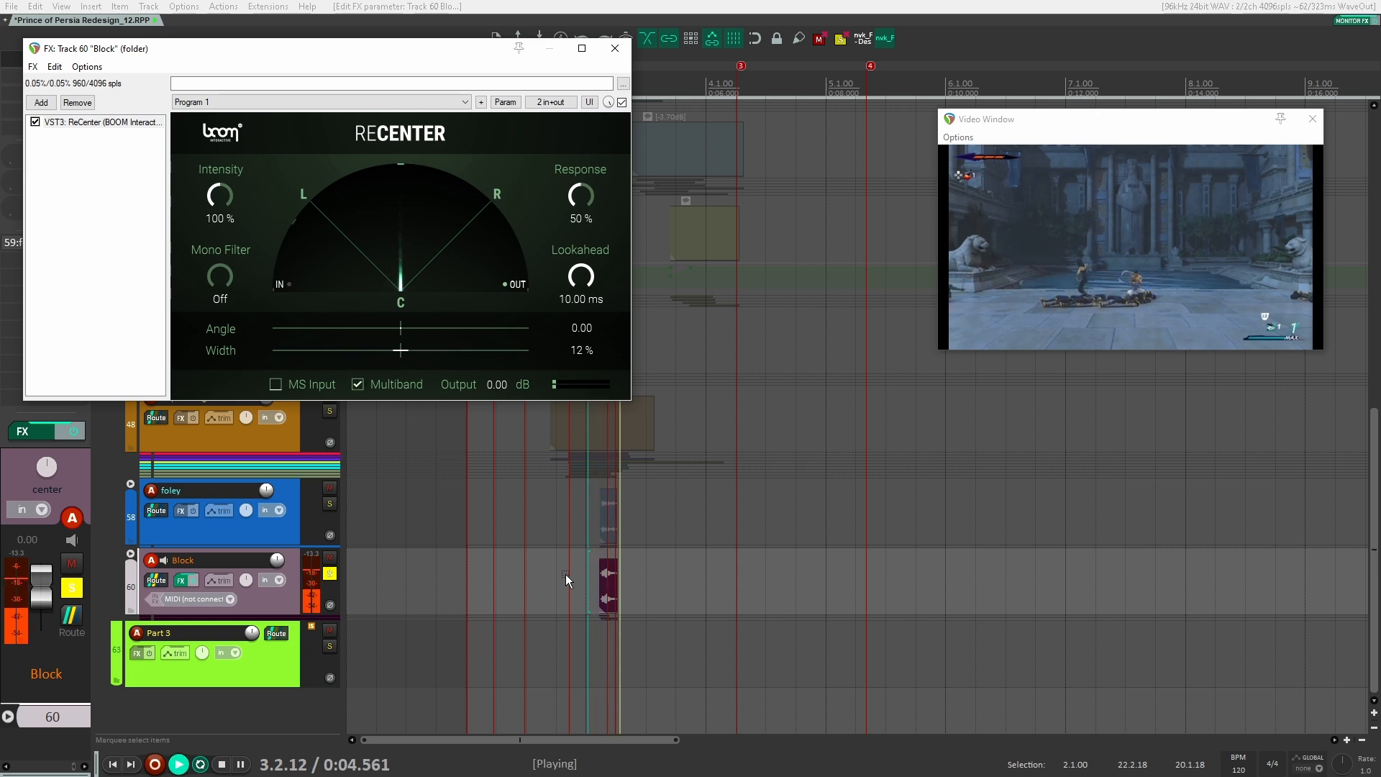
pyautogui.press('space')
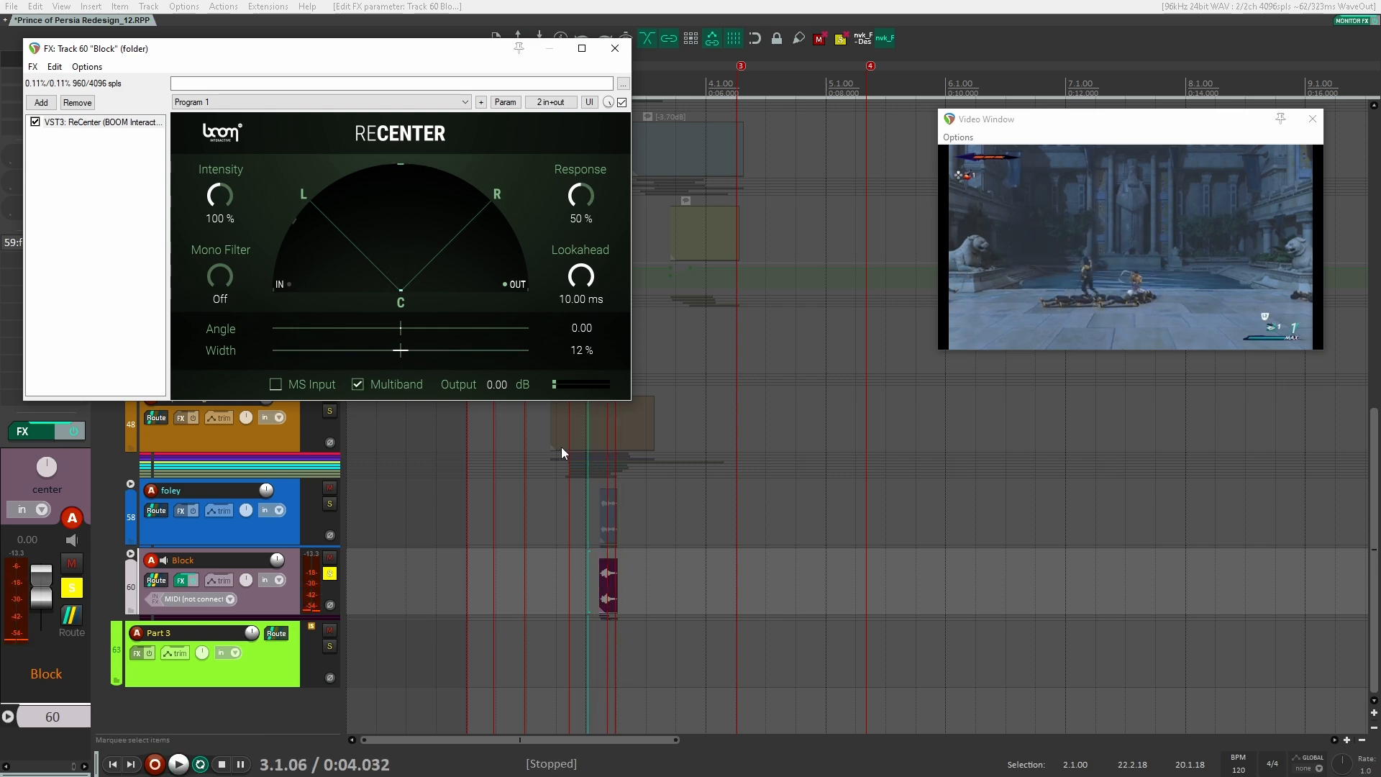
# Compare the Block track with ReCenter bypassed and active, close the effect window and unsolo the track.
pyautogui.press('space')
pyautogui.click(621, 102)
pyautogui.press('space')
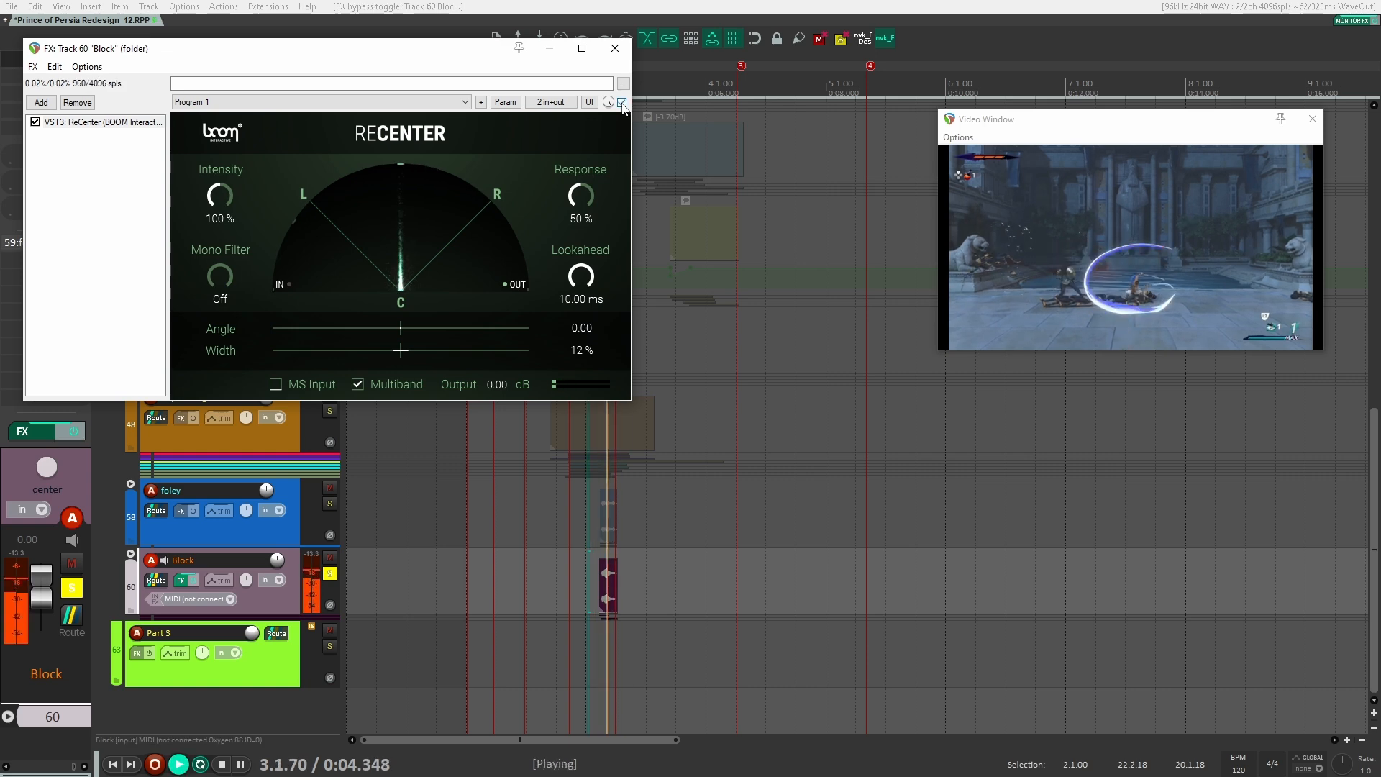
pyautogui.press('space')
pyautogui.click(615, 49)
pyautogui.click(329, 573)
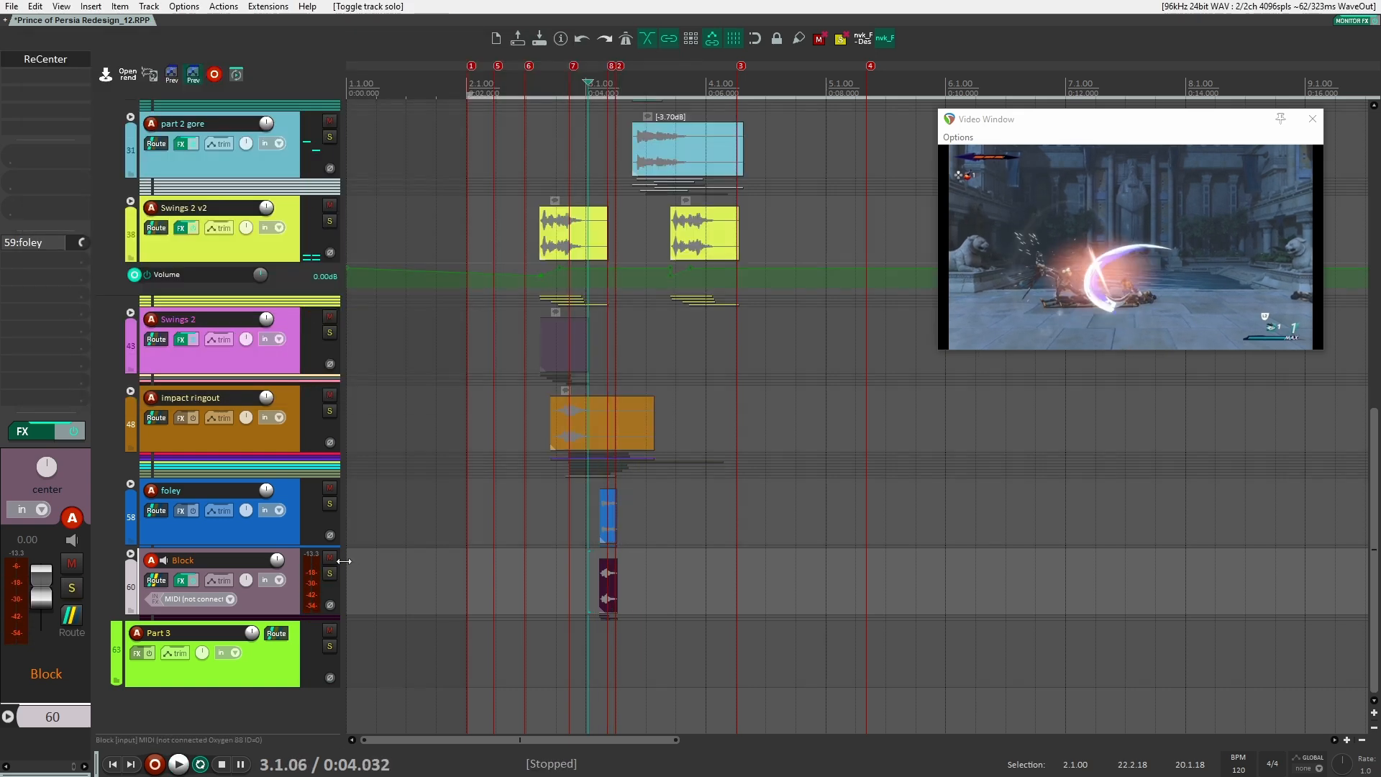
# Play the full mix from around 2.2.69 to hear the Block sounds in context.
pyautogui.click(516, 495)
pyautogui.press('space')
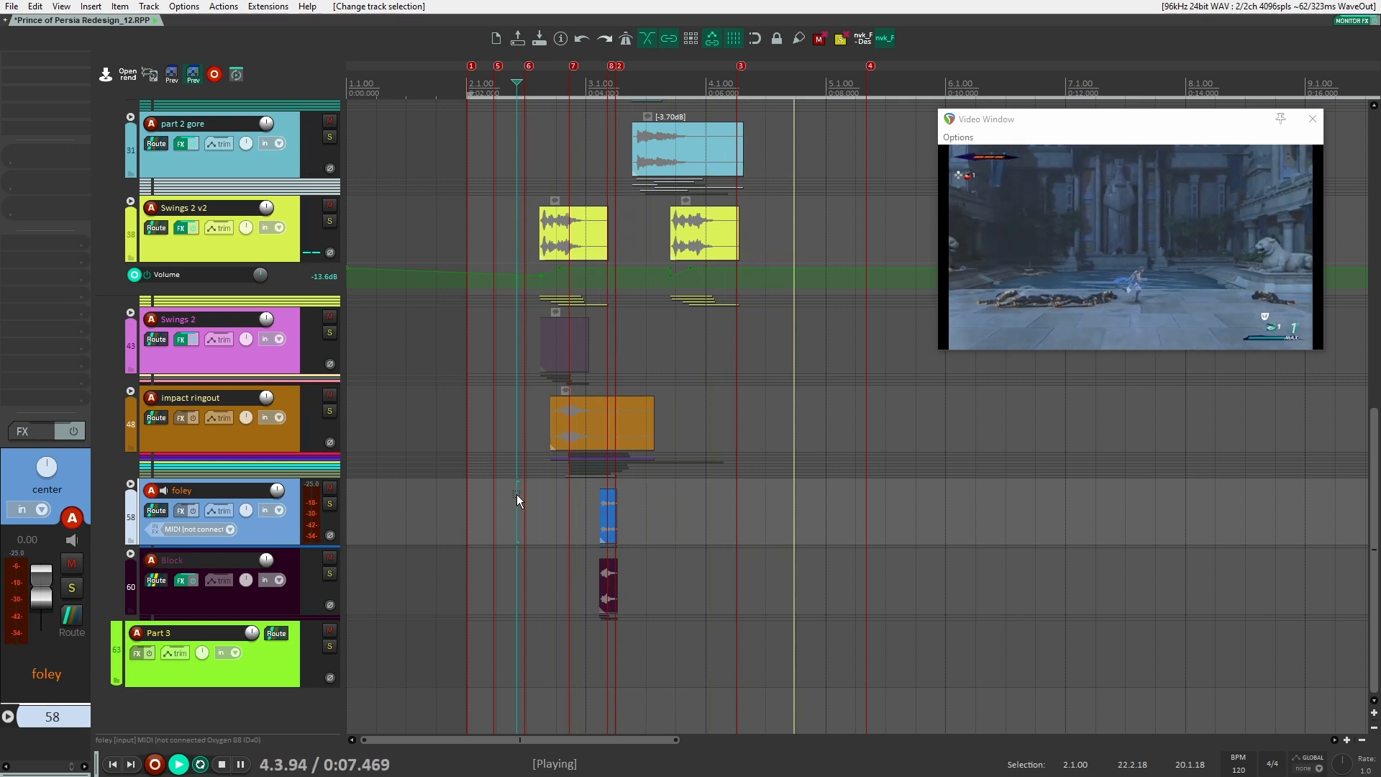
pyautogui.press('space')
# Review the next video section repeatedly from 4.1.91, near marker 3, with the POP - OG_DAW track still muted.
pyautogui.scroll(10, 581, 495)
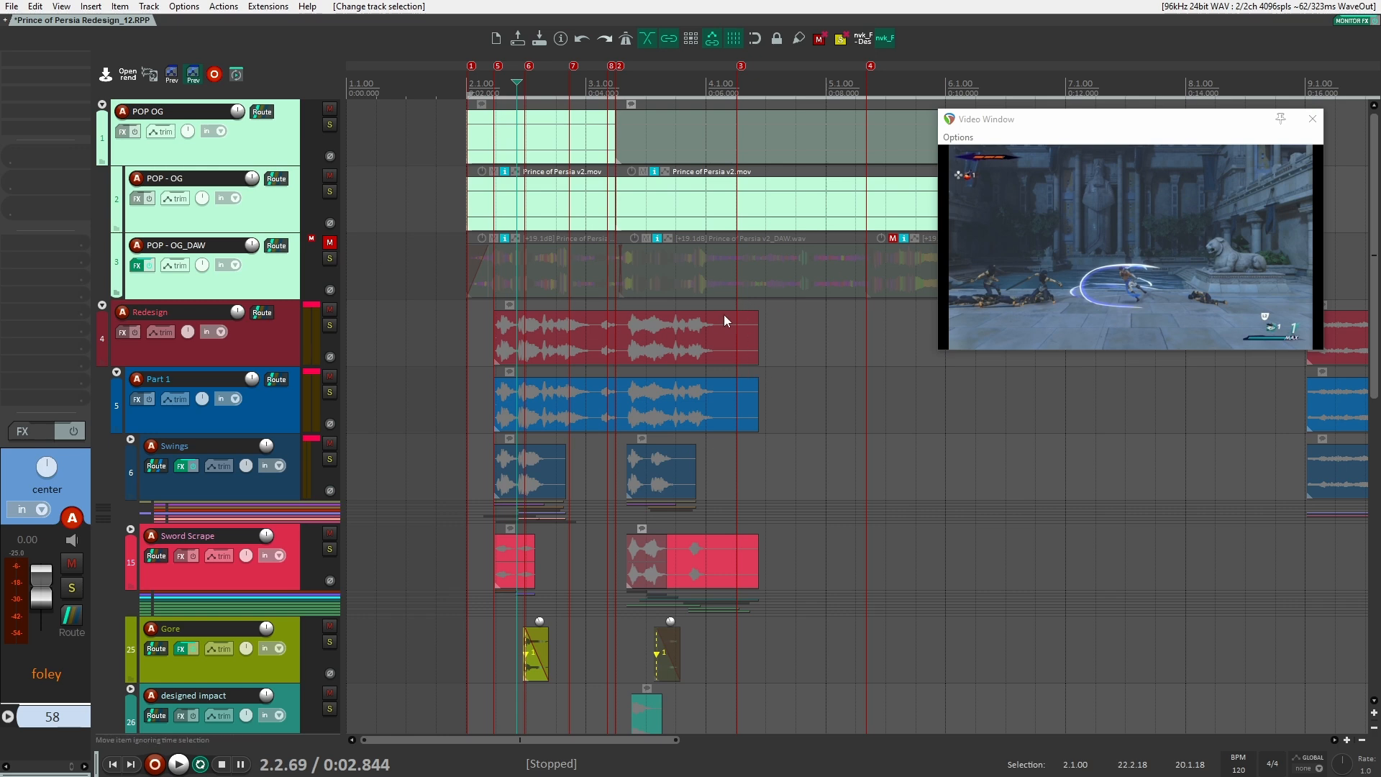
pyautogui.click(738, 291)
pyautogui.click(732, 290)
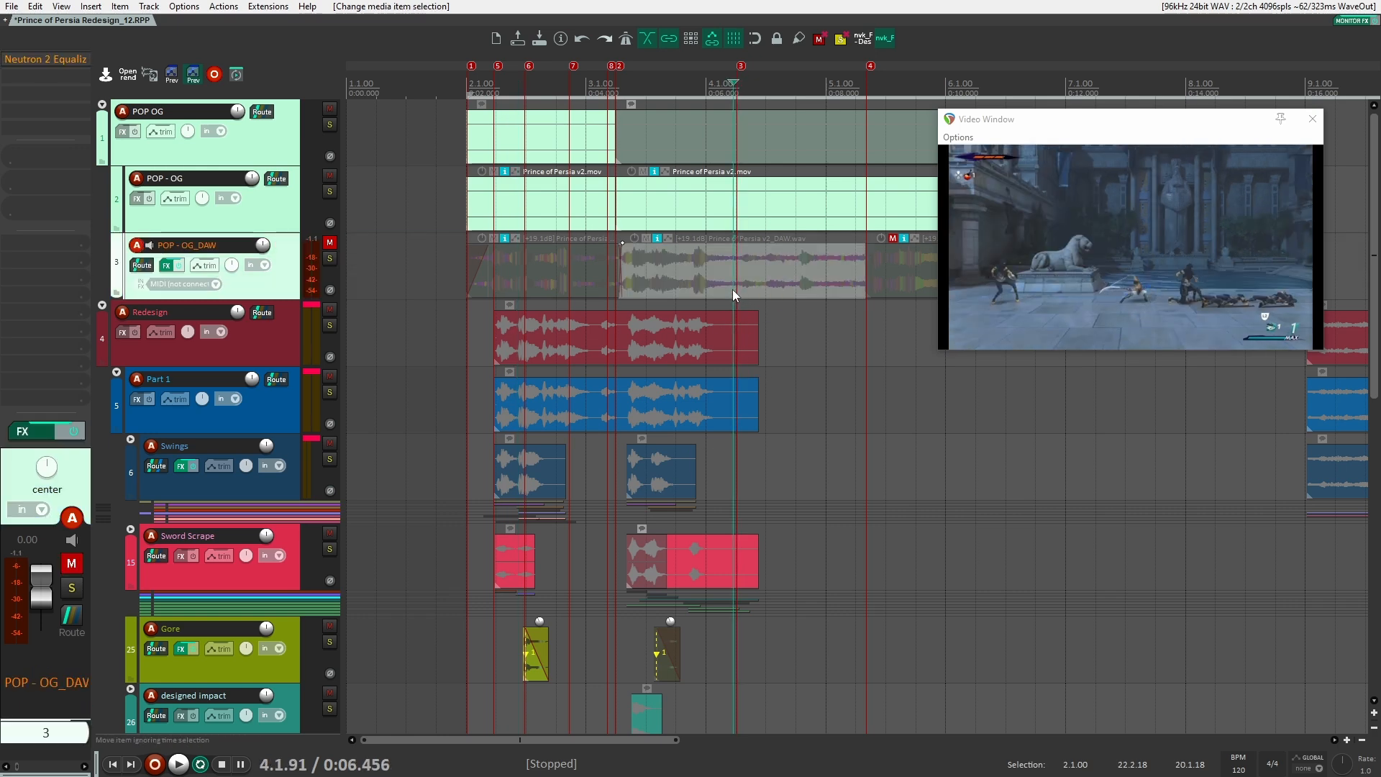
pyautogui.press('space')
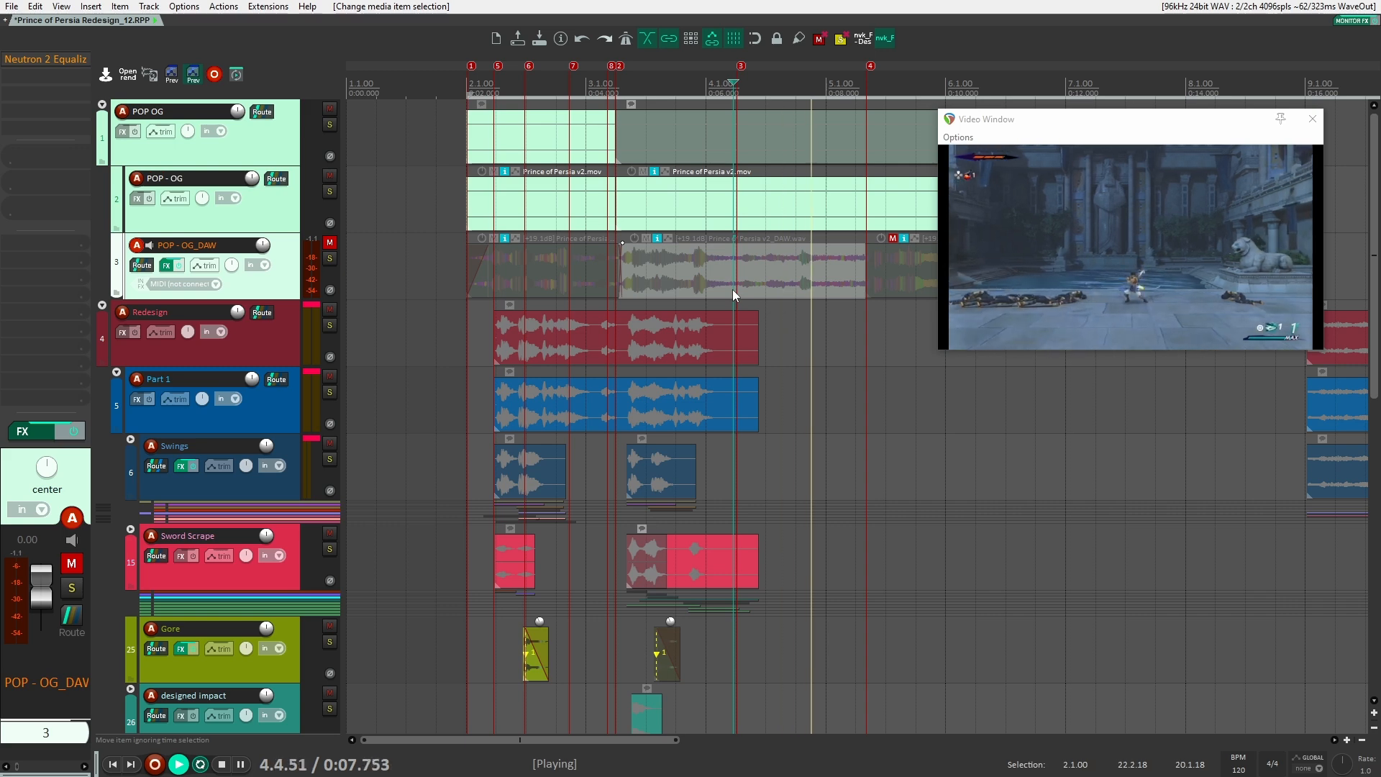
pyautogui.press('space')
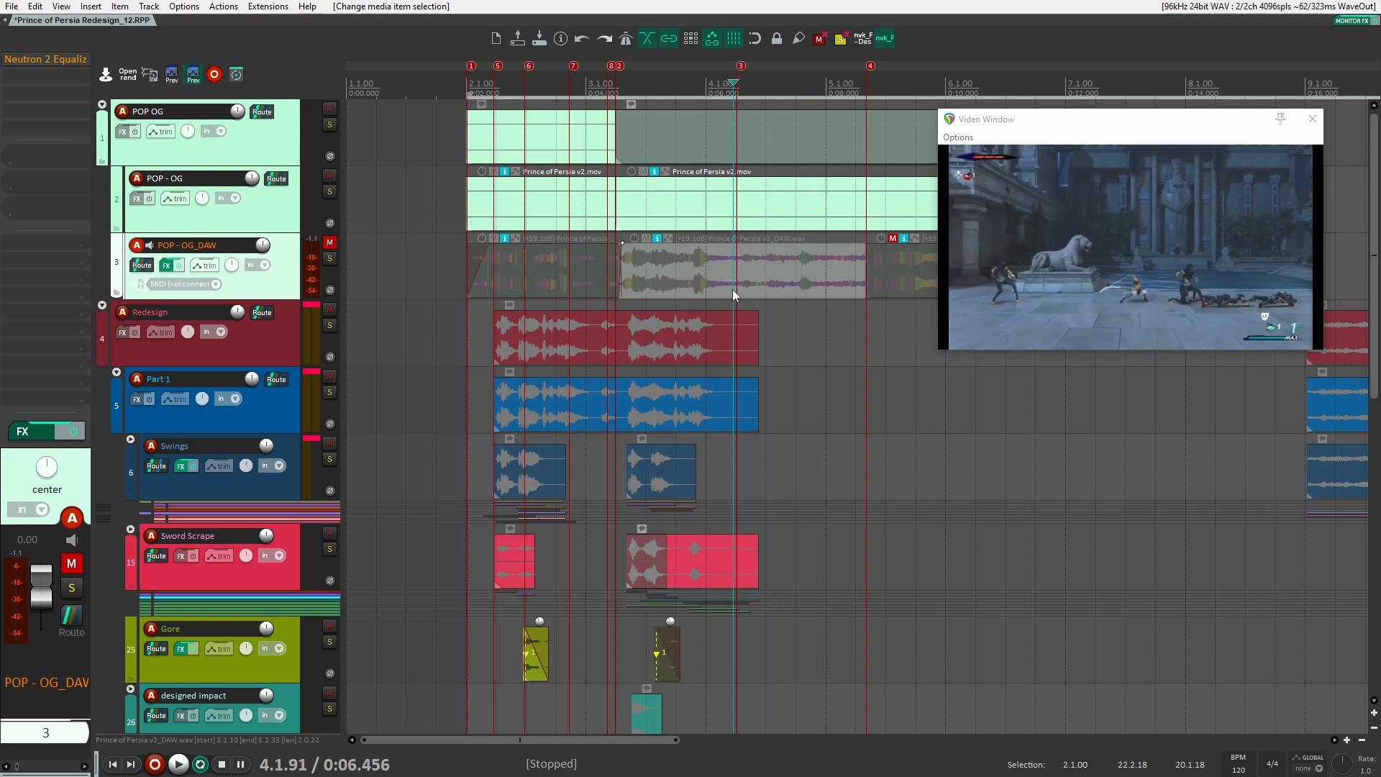
pyautogui.press('space')
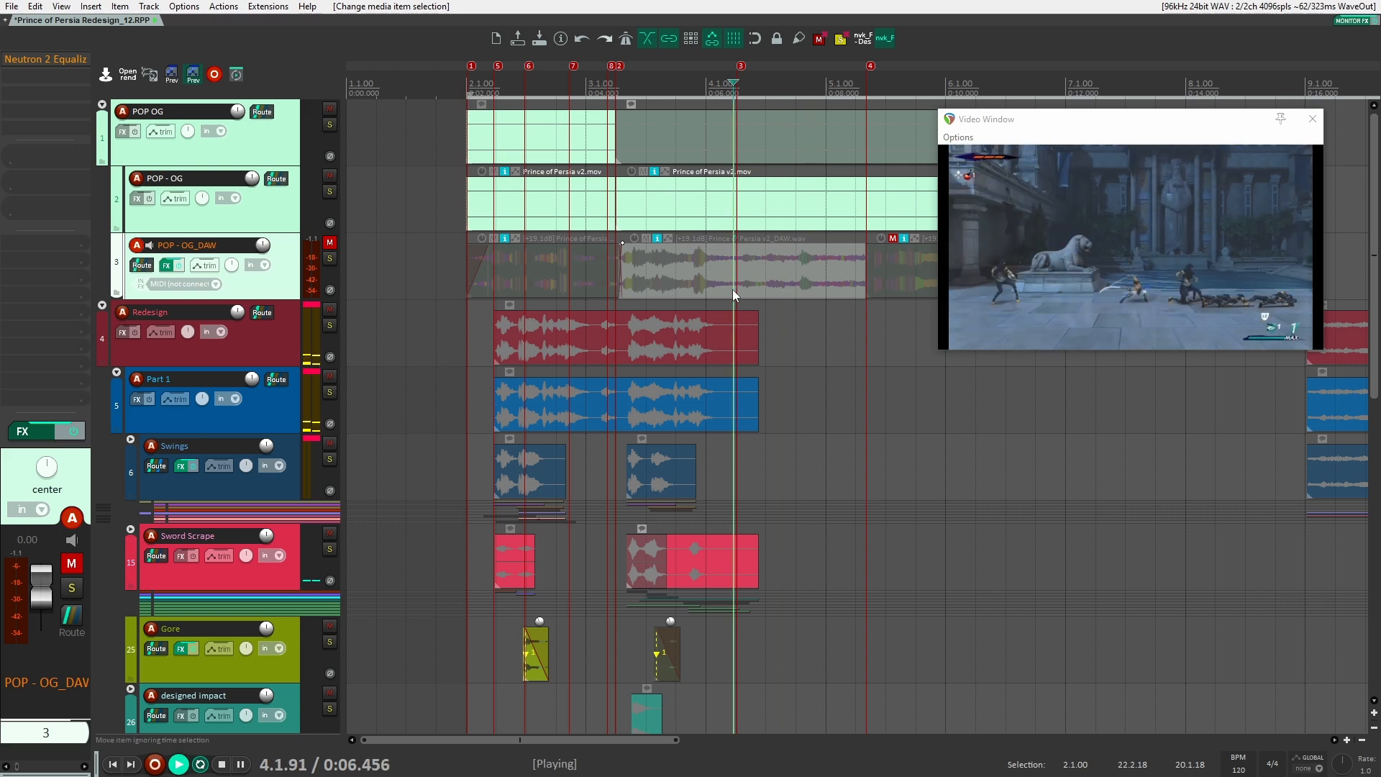
pyautogui.press('space')
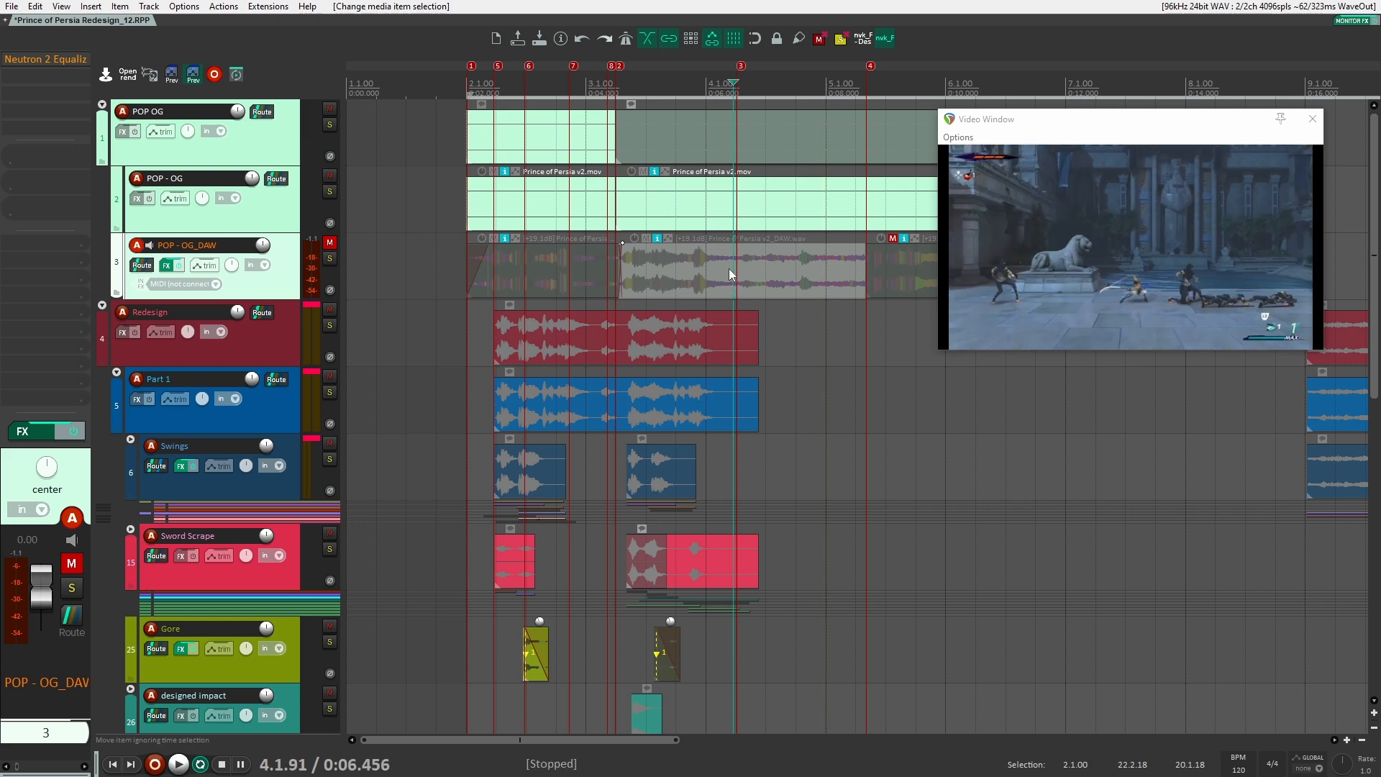
pyautogui.press('space')
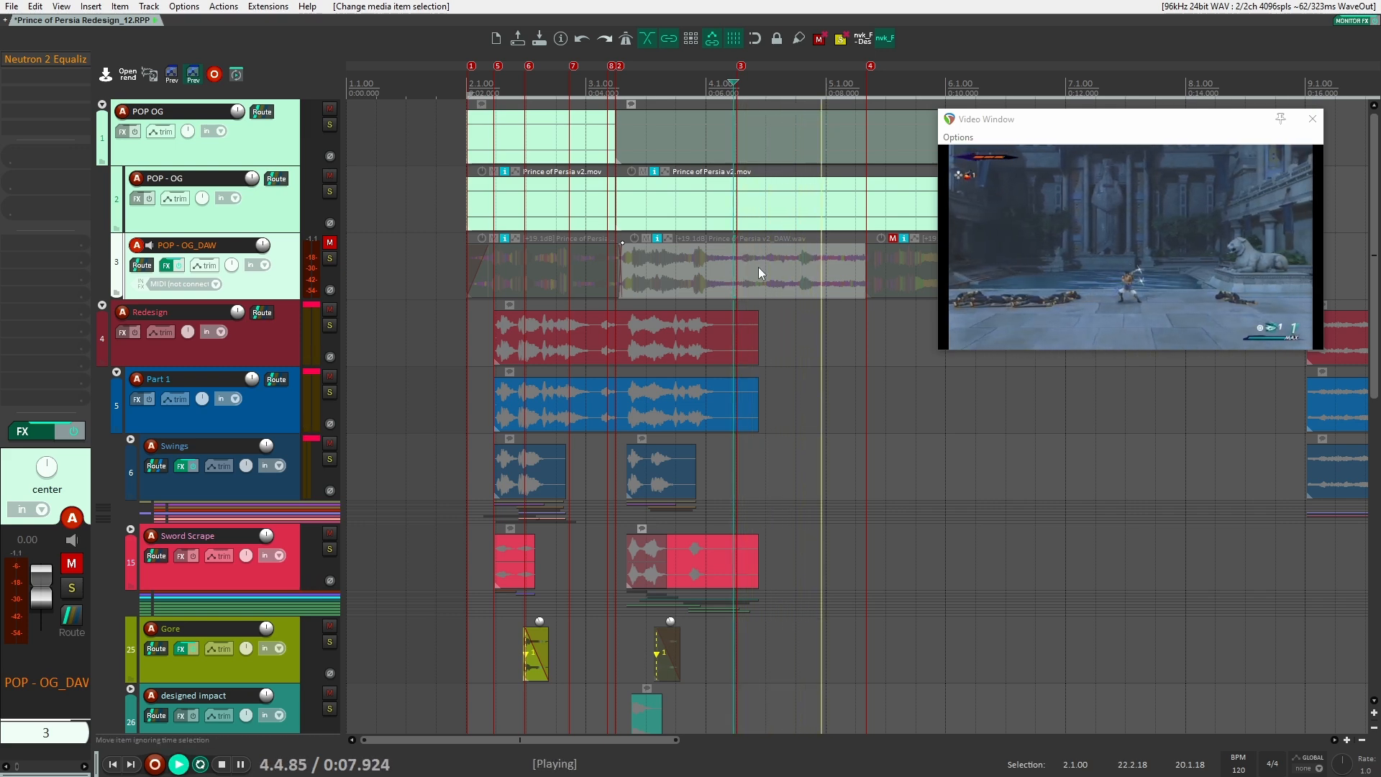
pyautogui.press('space')
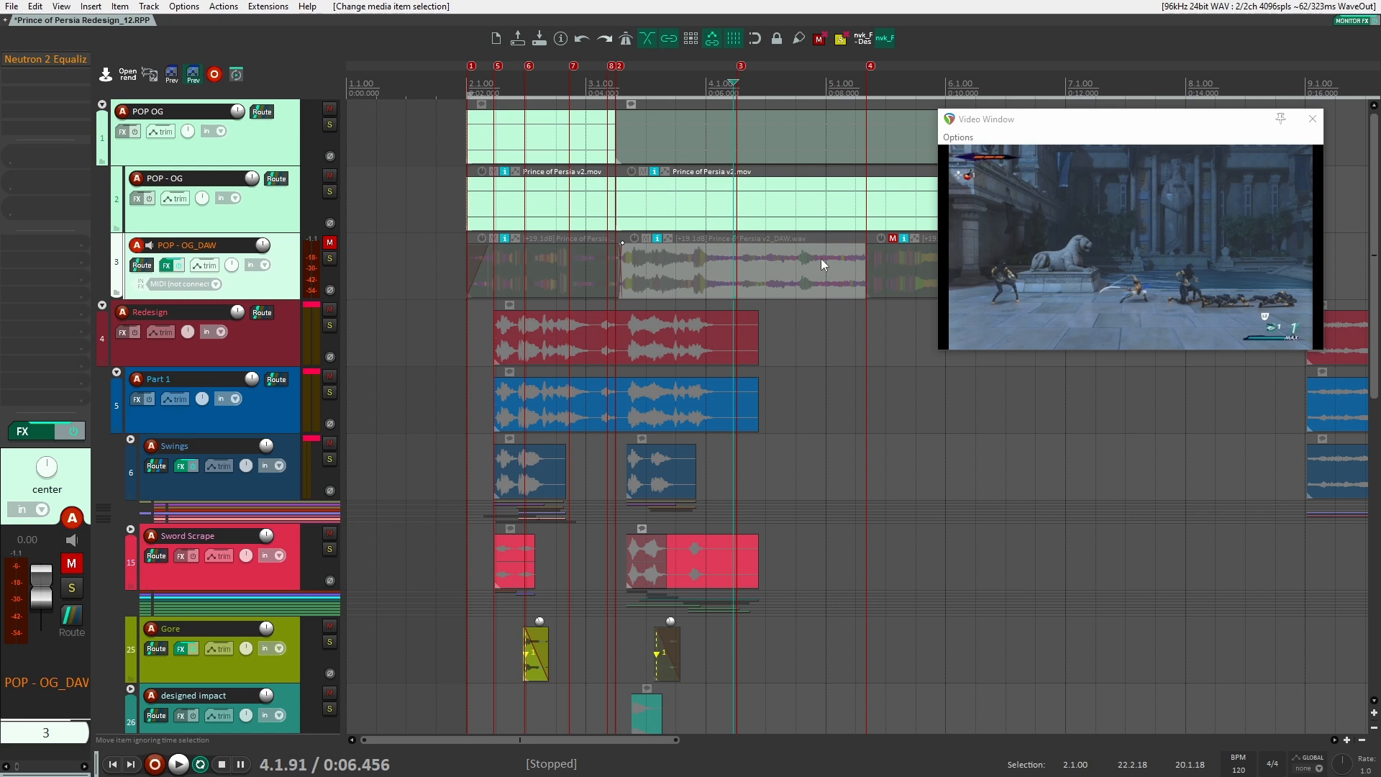
# Solo the POP - OG_DAW track to hear the original audio from 4.1.91, and unsolo it when done.
pyautogui.click(329, 259)
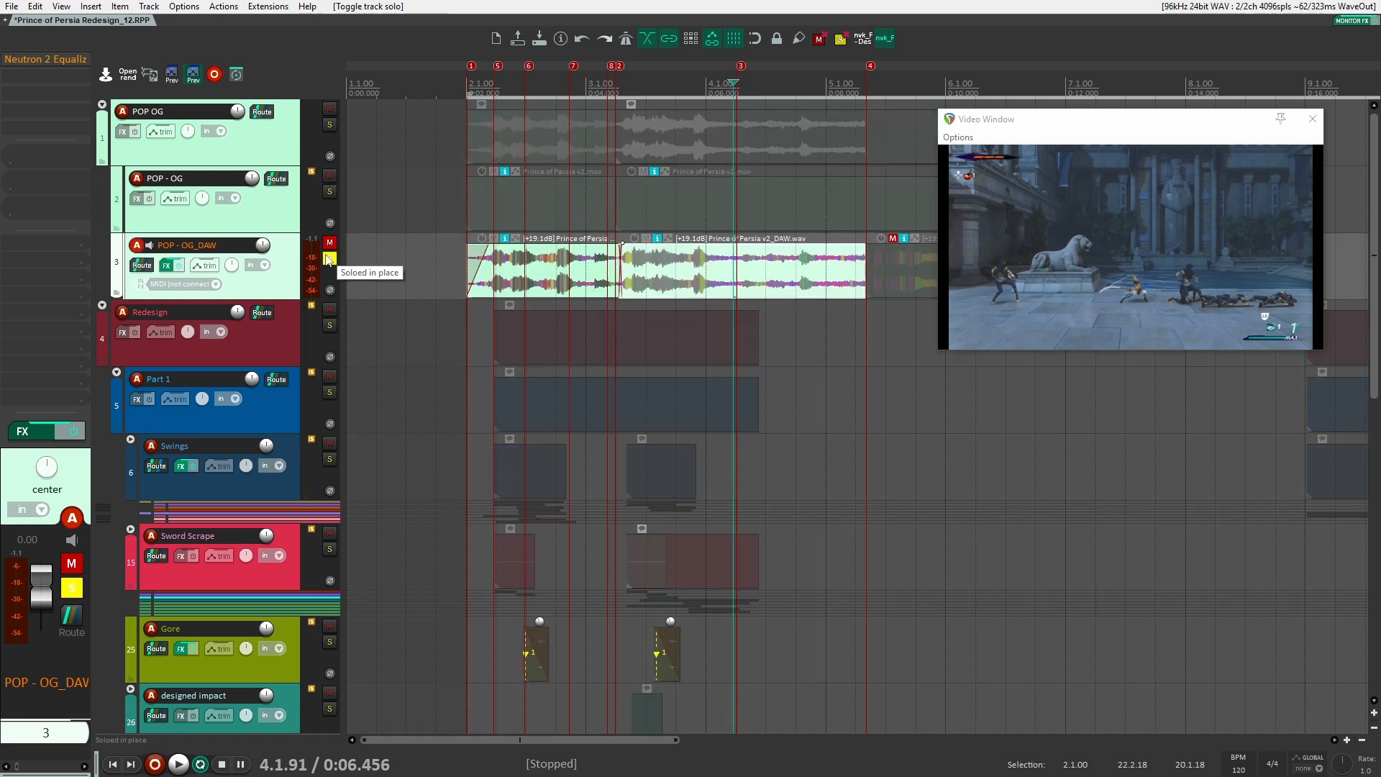
pyautogui.press('space')
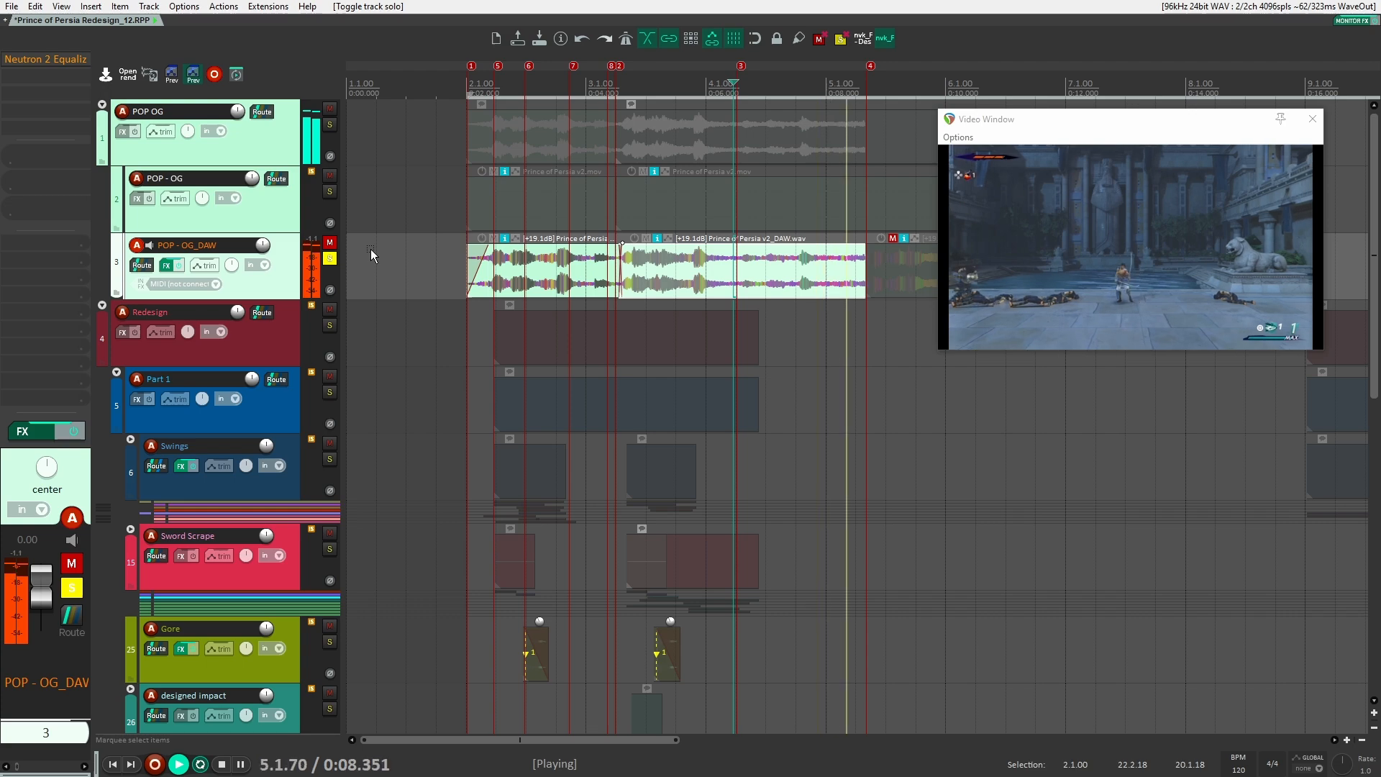
pyautogui.press('space')
pyautogui.click(329, 259)
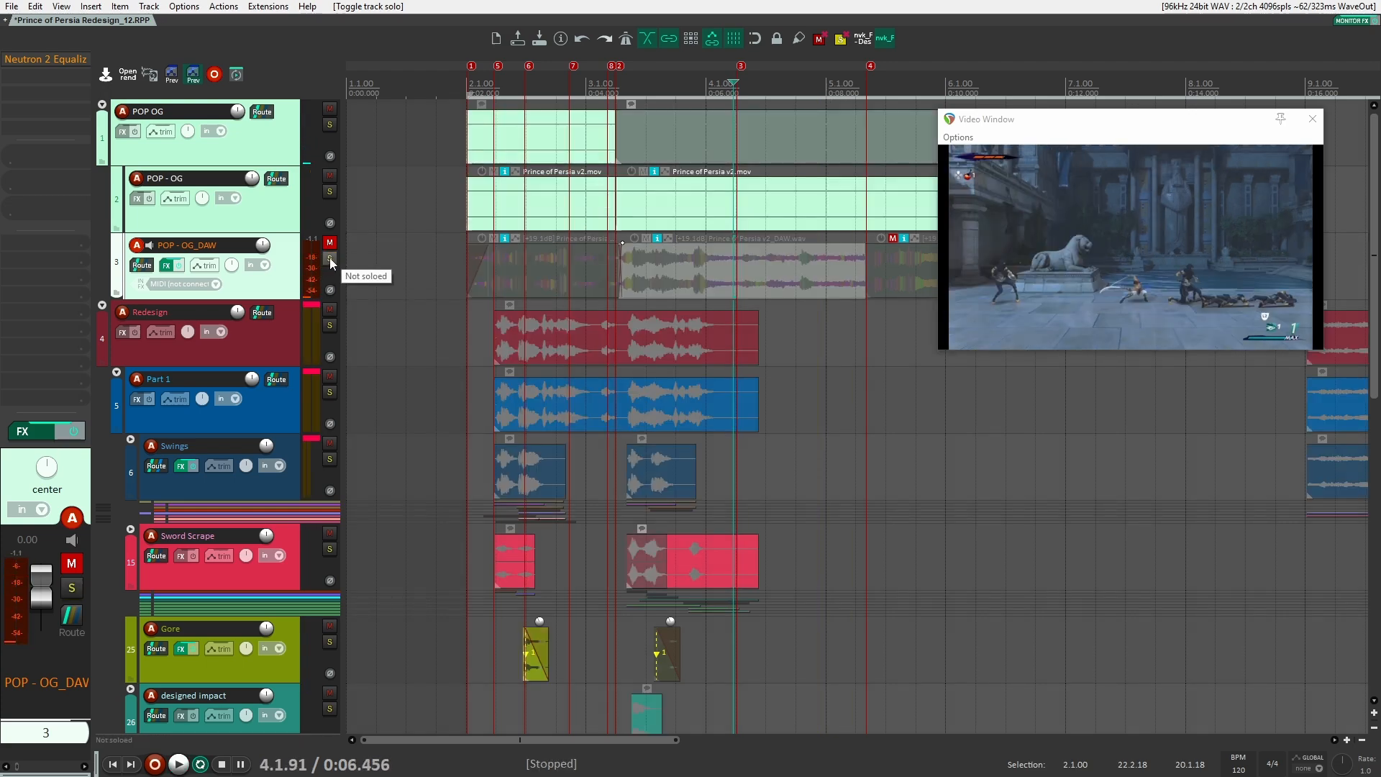
# Collapse the Part 1 folder's child tracks.
pyautogui.scroll(-15, 515, 332)
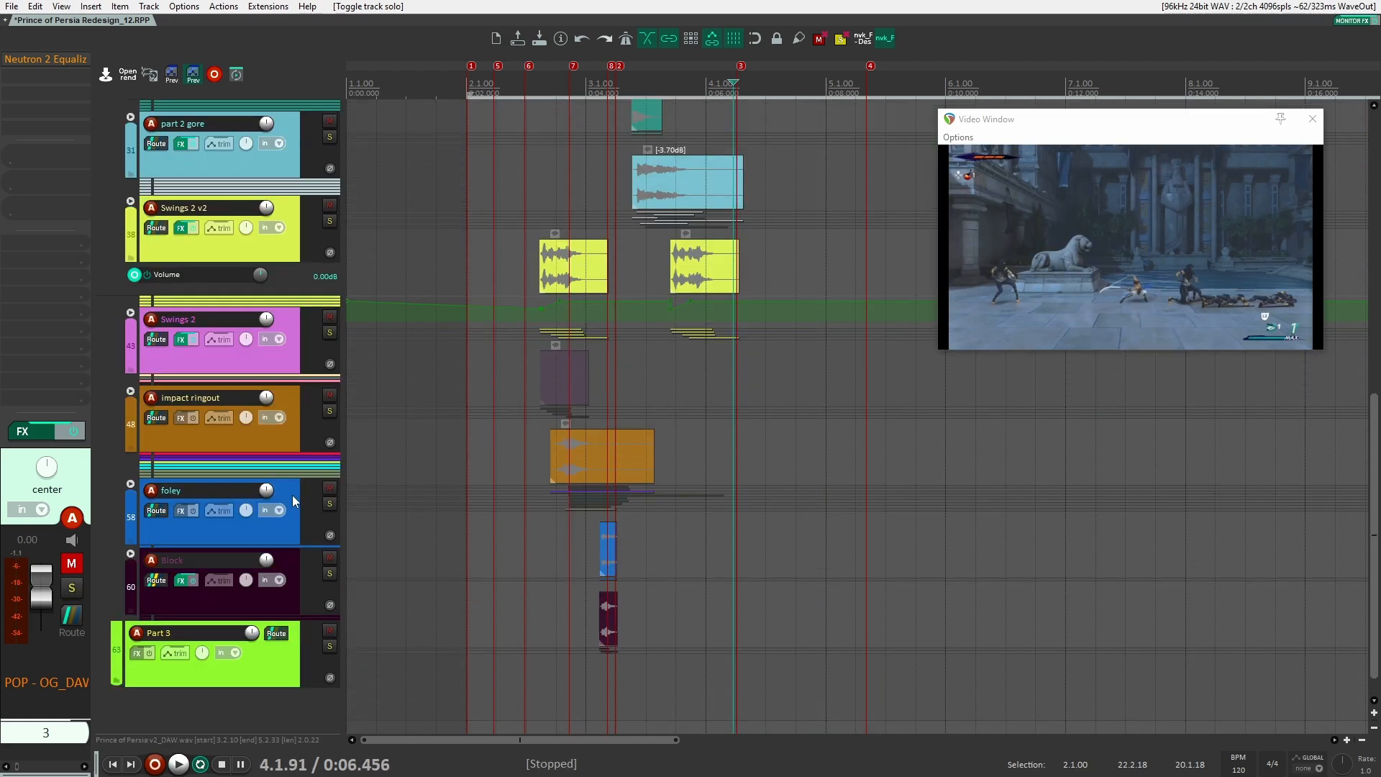
pyautogui.scroll(12, 211, 446)
pyautogui.click(115, 251)
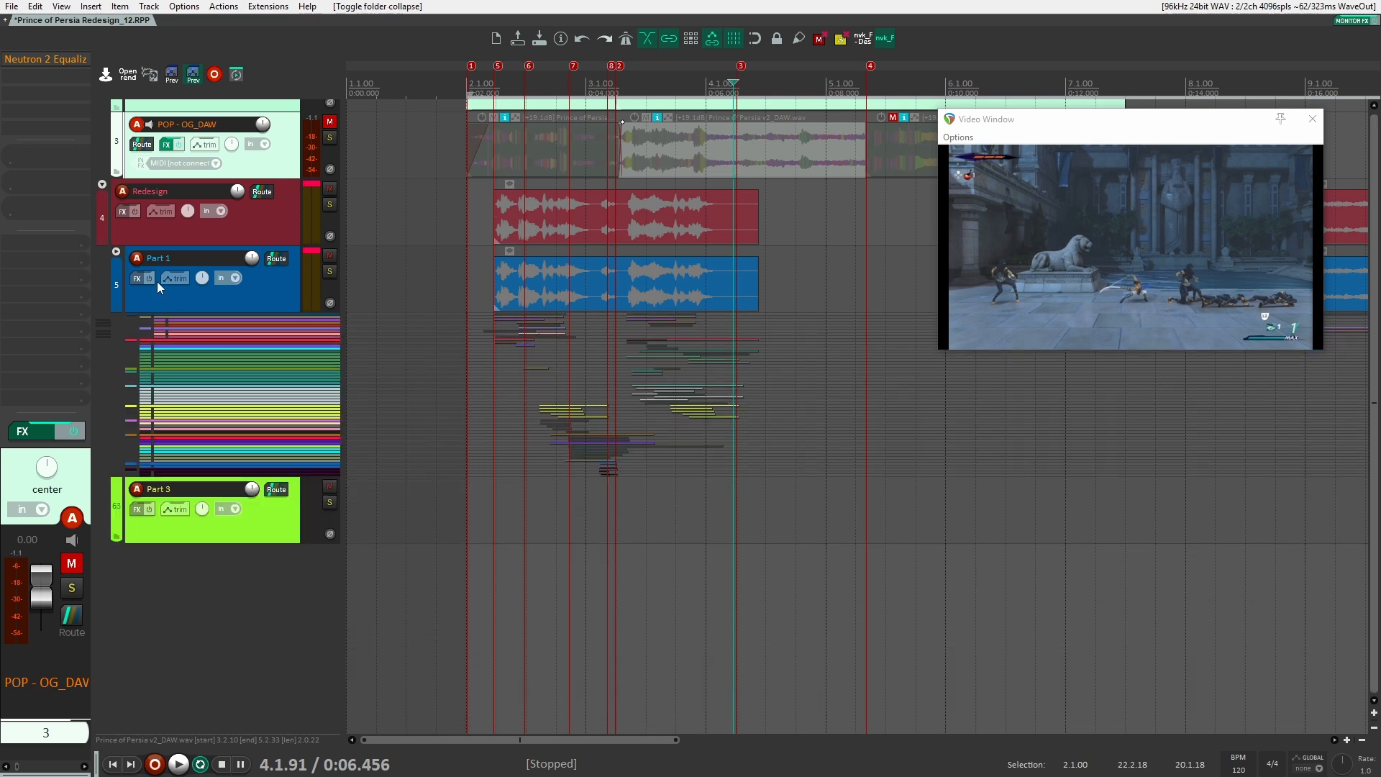
# Add a new track nested inside the Part 3 folder and name it "foley".
pyautogui.click(728, 587)
pyautogui.doubleClick(291, 568)
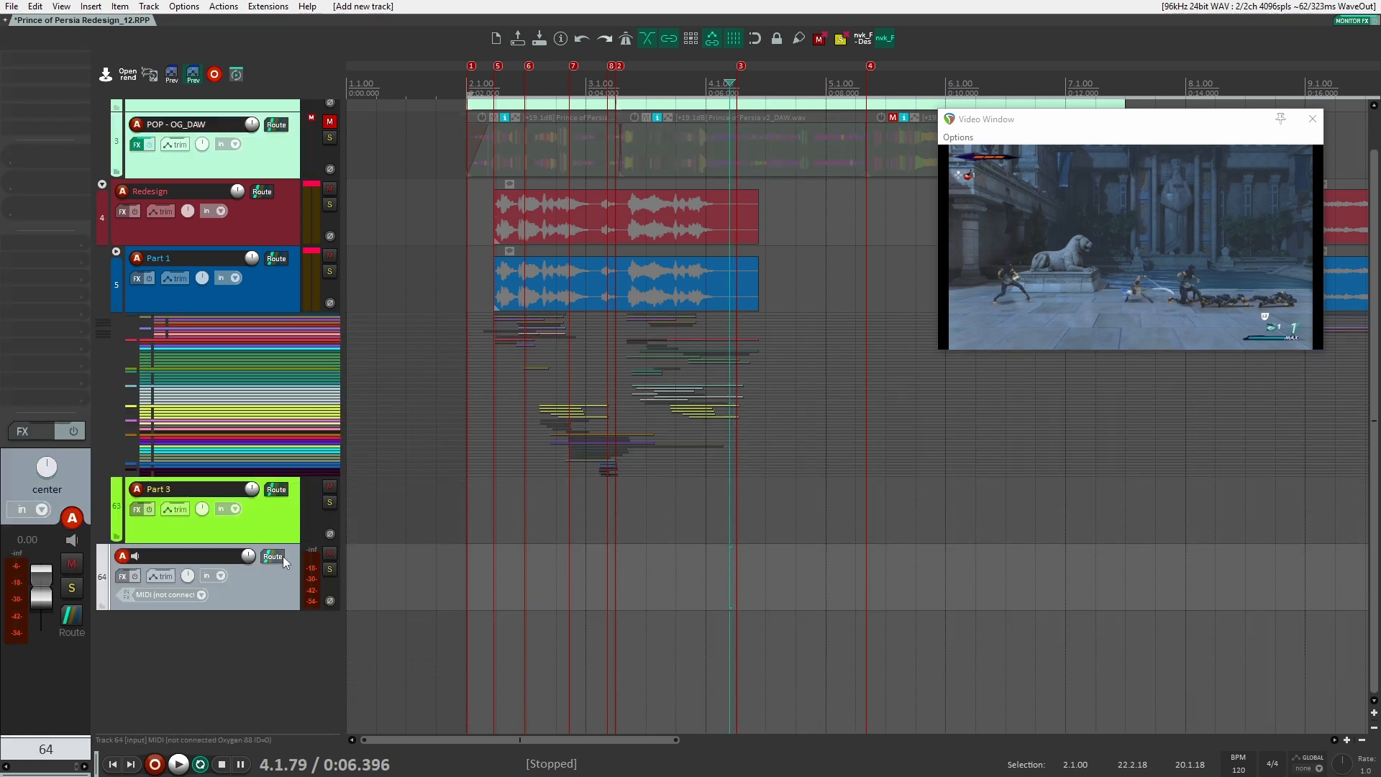
pyautogui.moveTo(301, 519); pyautogui.dragTo(299, 522)
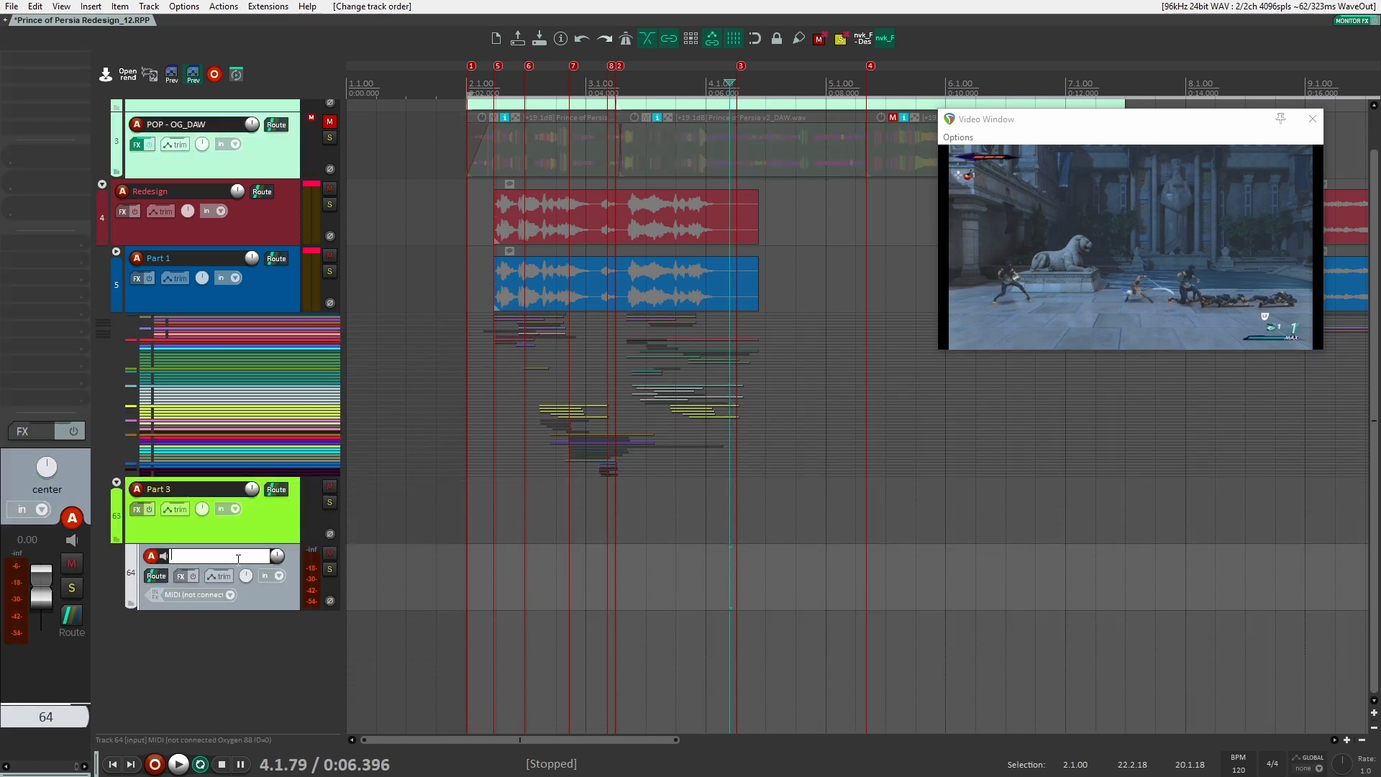
pyautogui.write('foley')
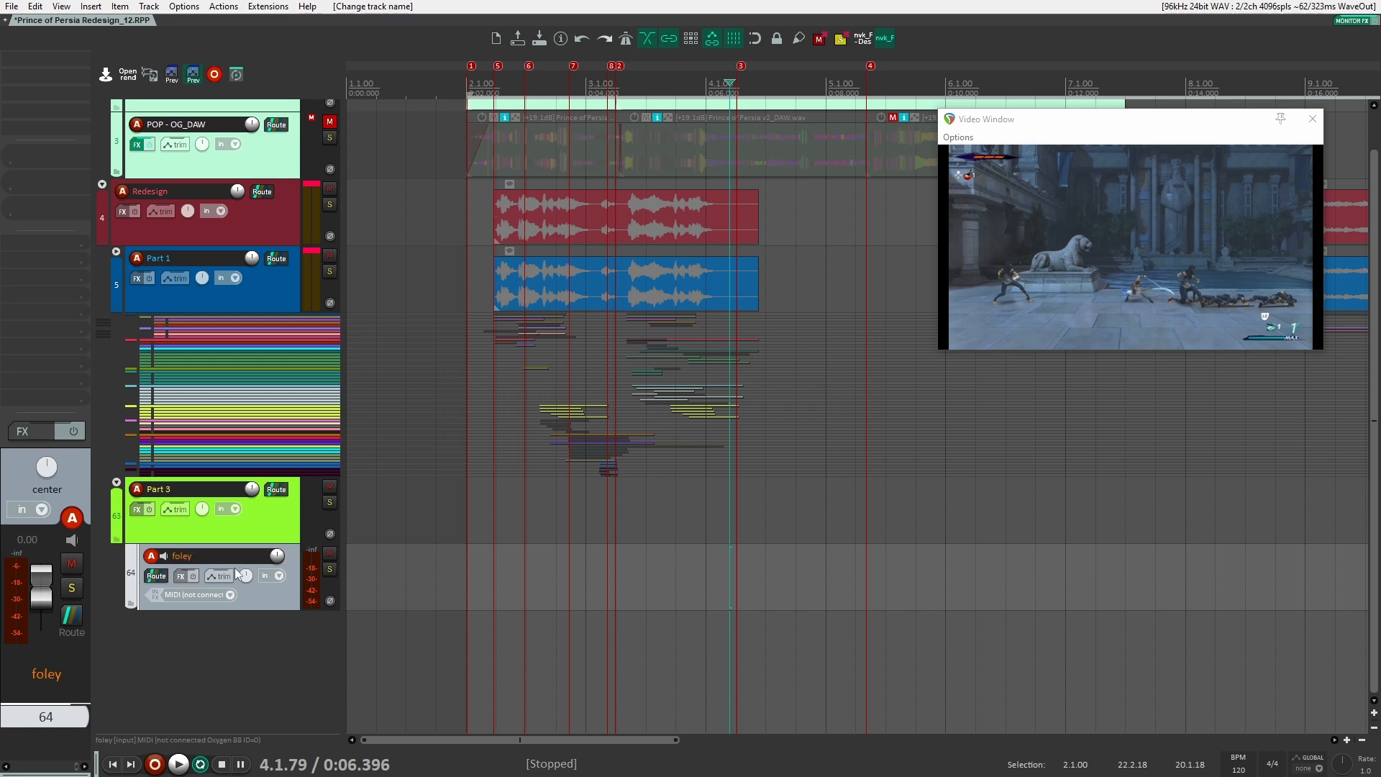
# Duplicate the new foley track in Part 3 four times.
pyautogui.hotkey('ctrl', 'd')
pyautogui.hotkey('ctrl', 'd')
pyautogui.hotkey('ctrl', 'd')
pyautogui.hotkey('ctrl', 'd')
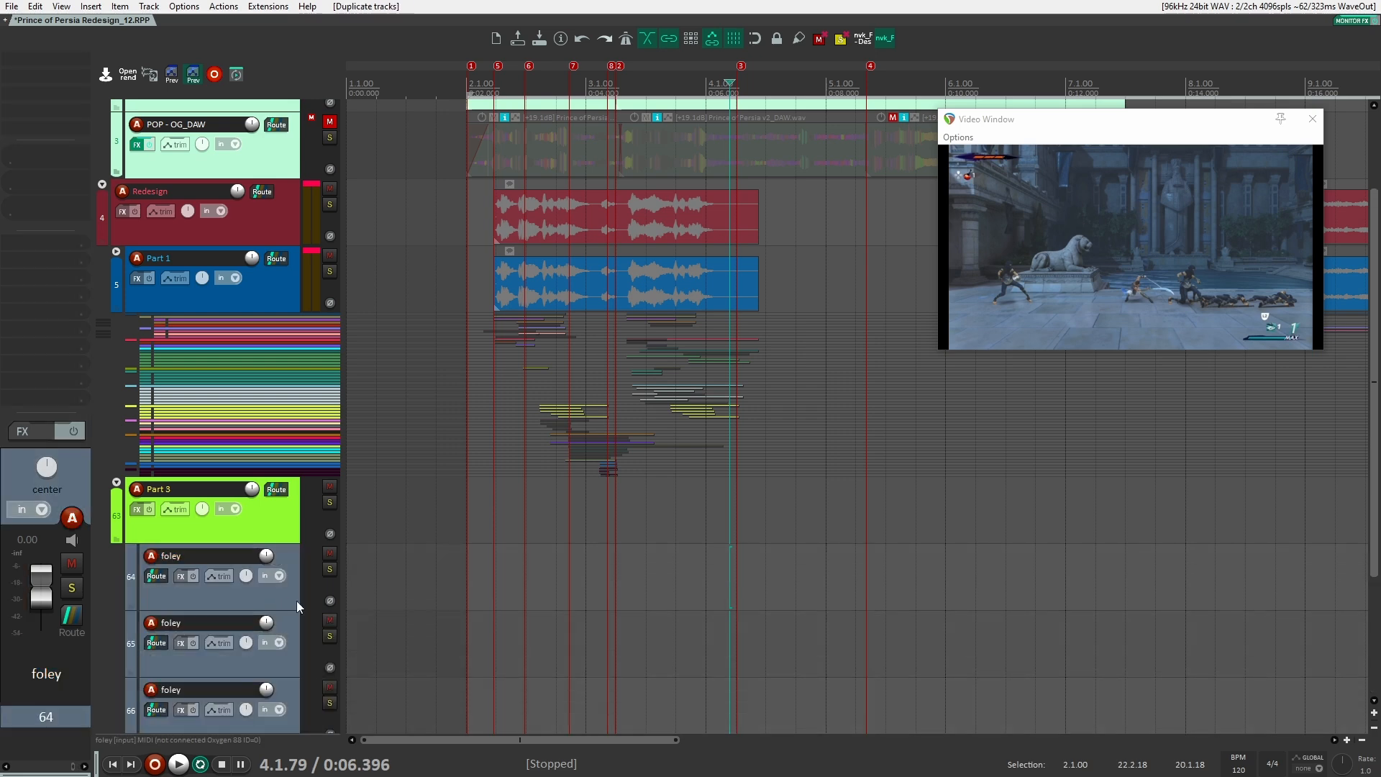
# Nest the four duplicated foley tracks inside the first one so that it acts as their folder.
pyautogui.click(291, 507)
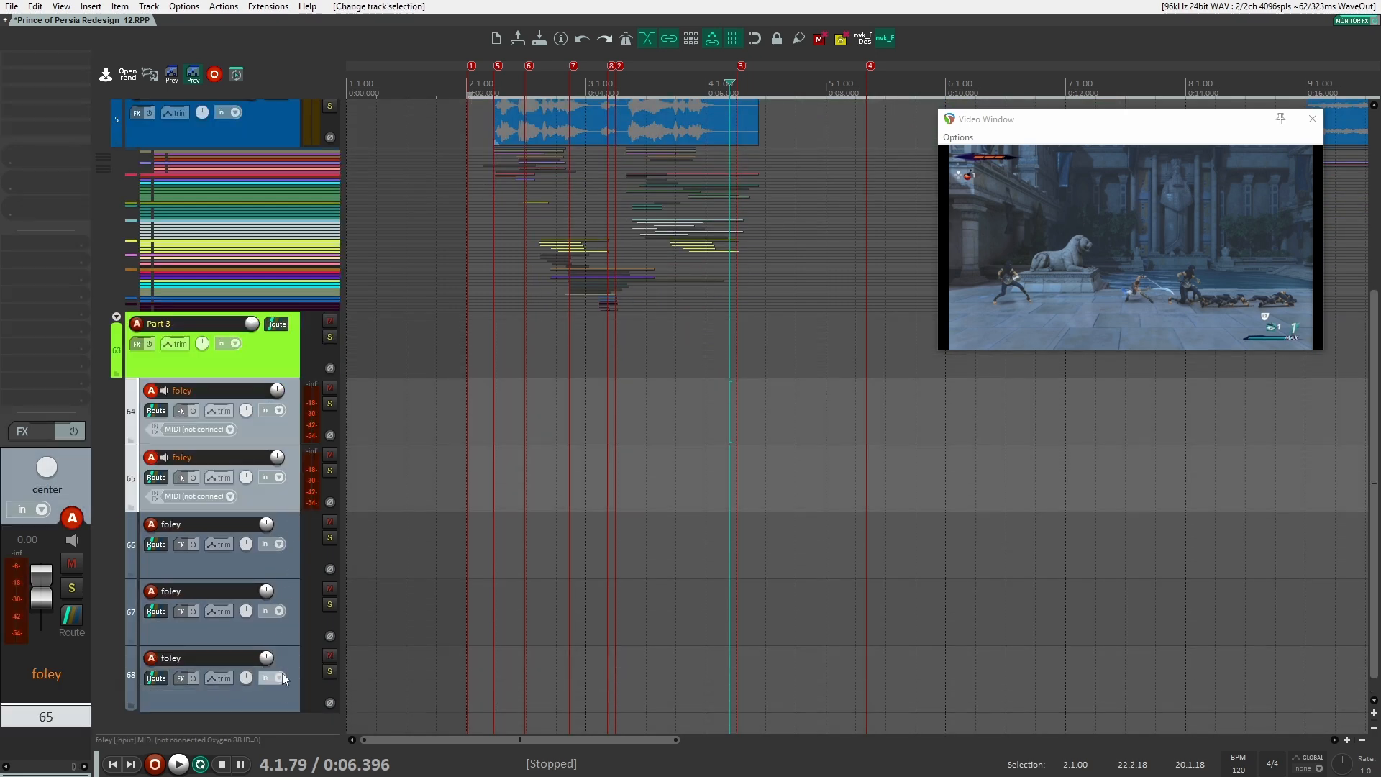
pyautogui.click(282, 671)
pyautogui.keyDown('shift'); pyautogui.click(250, 499); pyautogui.keyUp('shift')
pyautogui.moveTo(253, 498); pyautogui.dragTo(281, 417)
# Search the media databases for jeans recordings and place excerpts of the JeansClothesMVT001 Tr5 (edited) and mix recordings on the nested foley tracks.
pyautogui.click(293, 500)
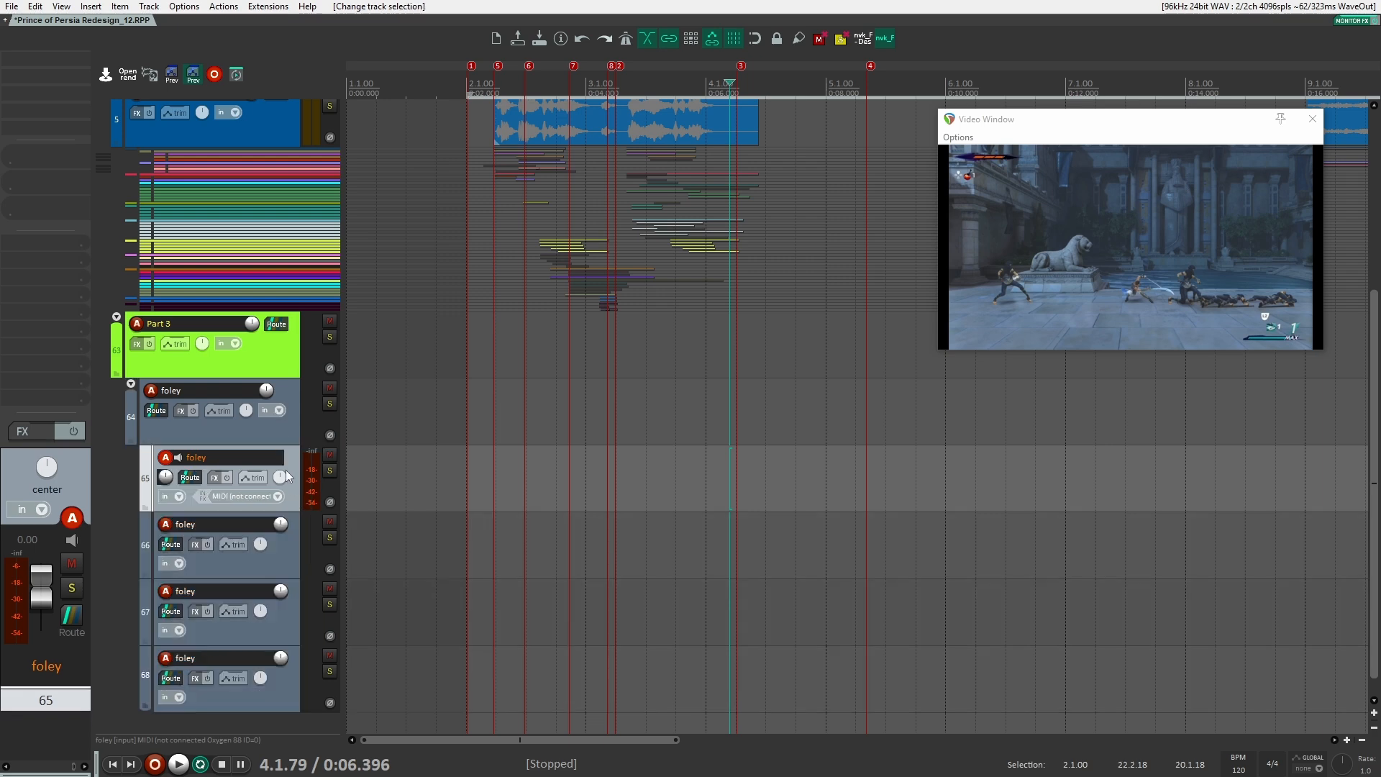
pyautogui.press('c')
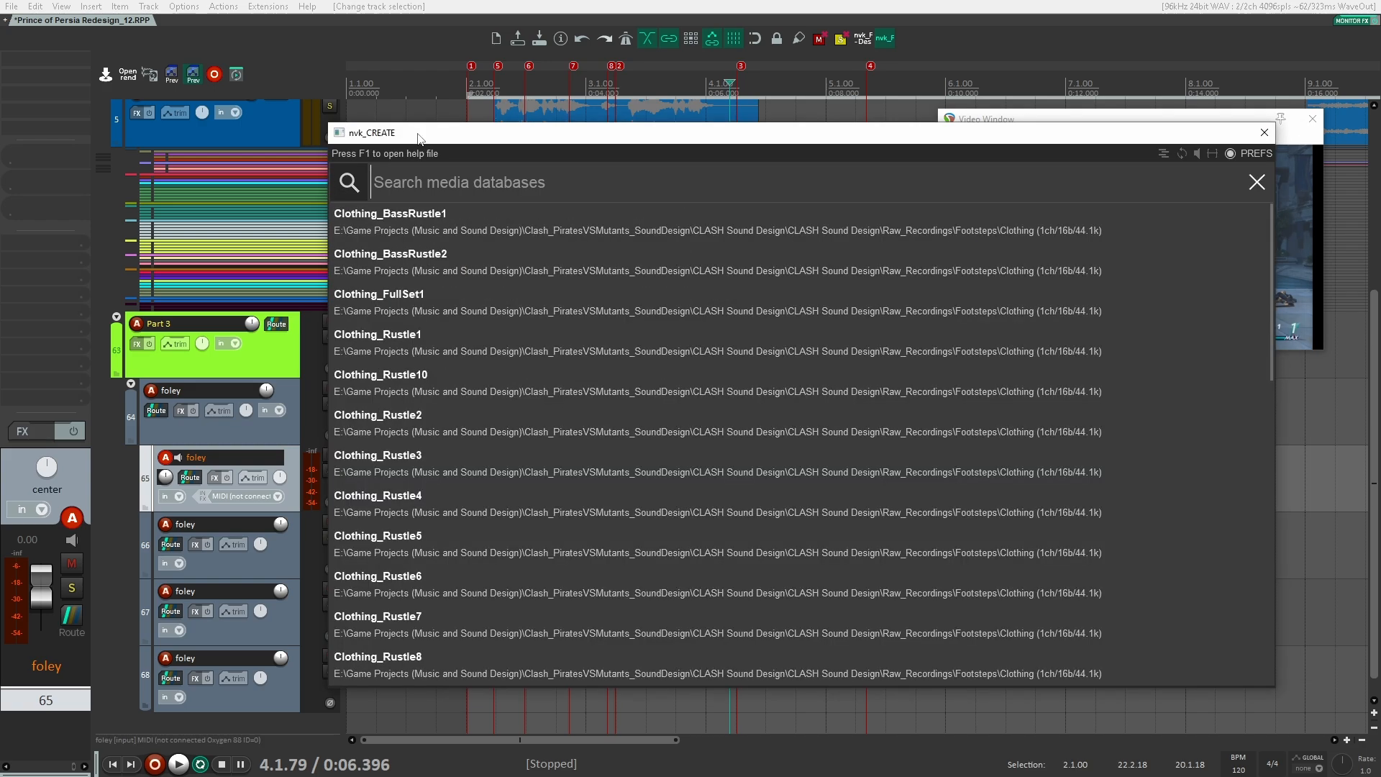
pyautogui.press('Down')
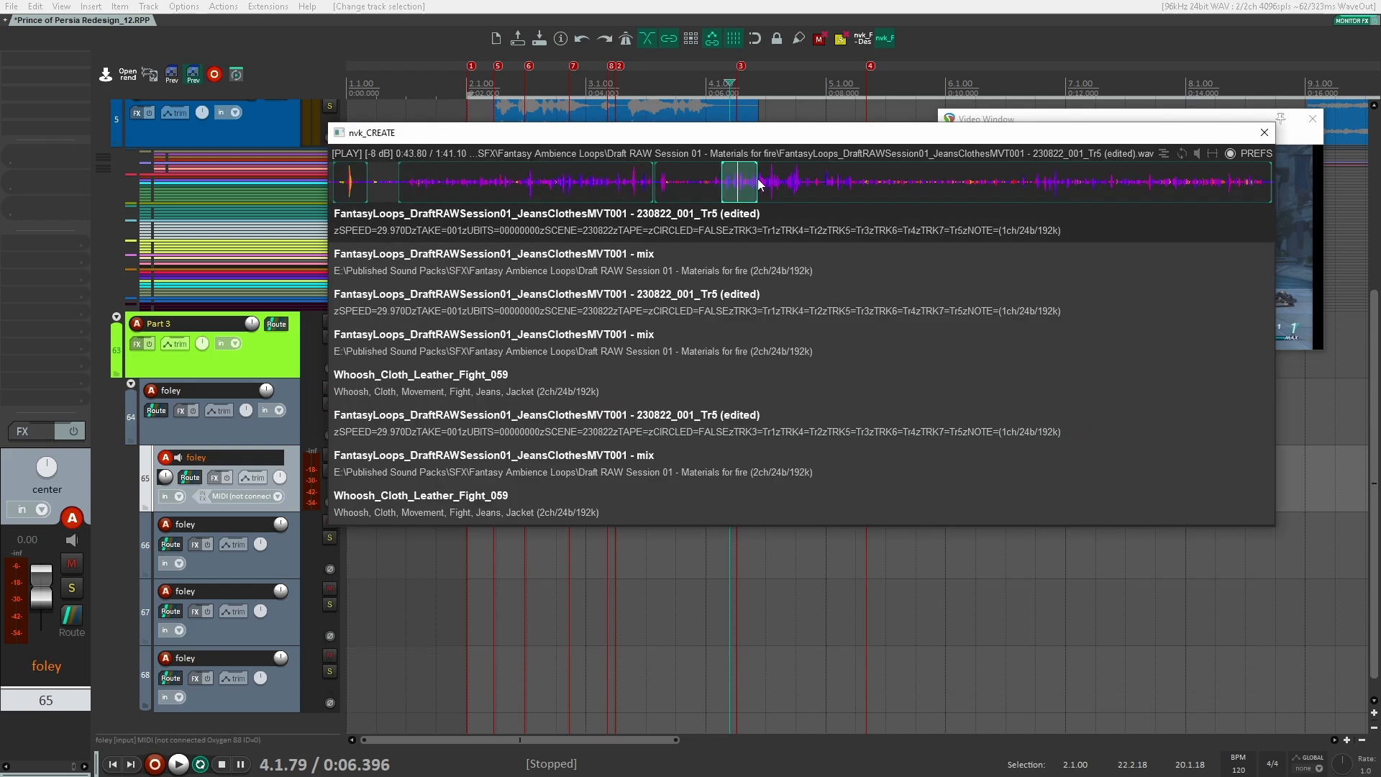
pyautogui.press('Down')
pyautogui.moveTo(1178, 180); pyautogui.dragTo(714, 545)
# Browse the cloth search results and audition the cloth movement, metal chain and Clothing samples.
pyautogui.click(460, 303)
pyautogui.click(458, 384)
pyautogui.click(460, 423)
pyautogui.click(461, 384)
pyautogui.click(462, 423)
pyautogui.click(474, 503)
pyautogui.click(597, 179)
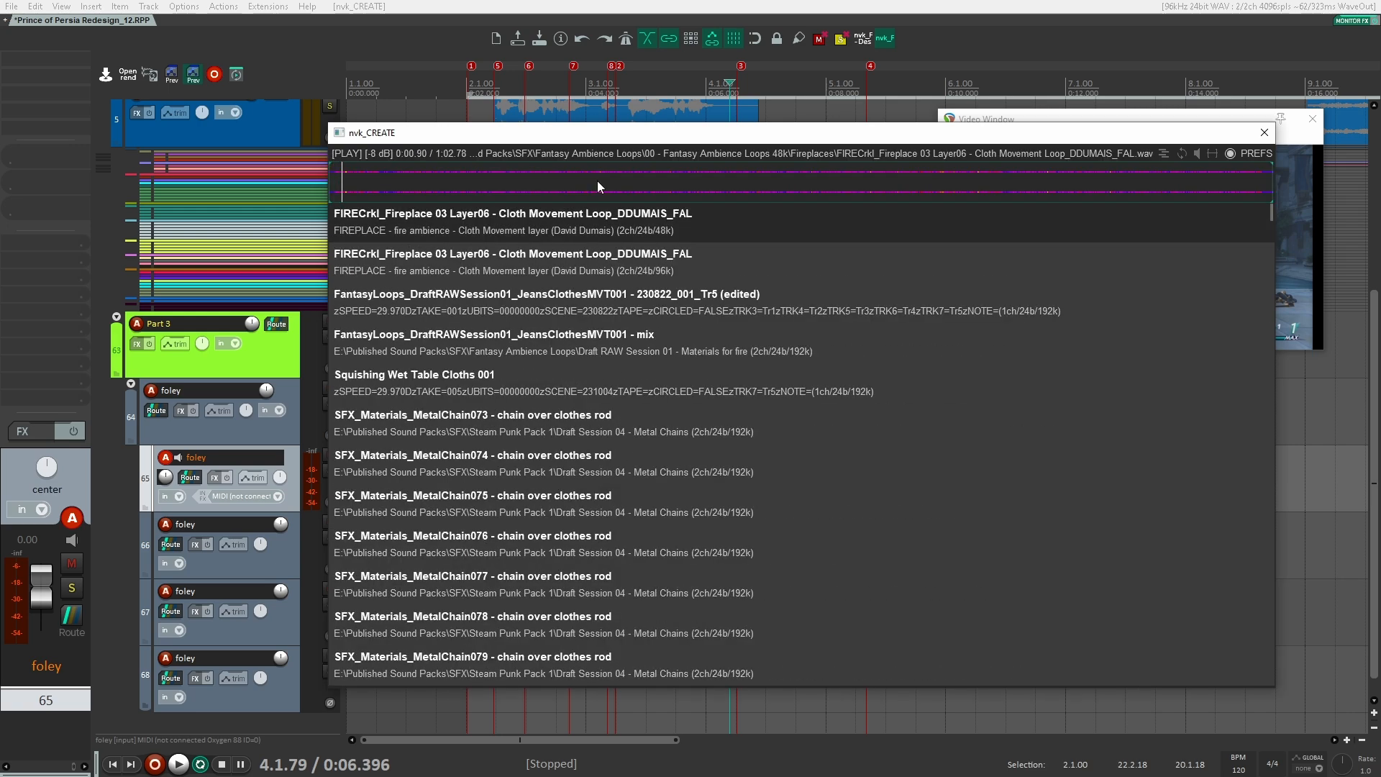
pyautogui.click(555, 317)
pyautogui.click(557, 345)
pyautogui.click(558, 381)
pyautogui.click(580, 184)
pyautogui.click(569, 438)
pyautogui.scroll(-10, 569, 438)
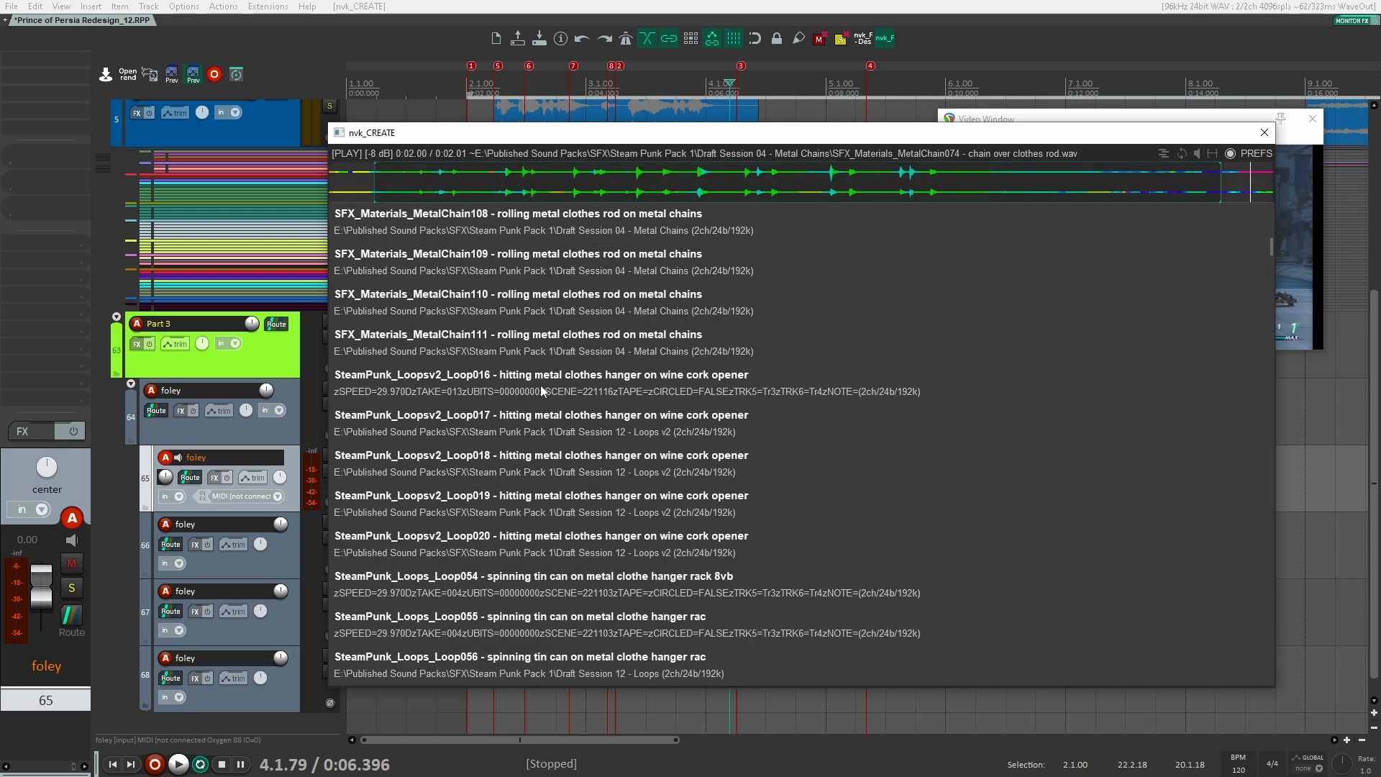
pyautogui.click(508, 310)
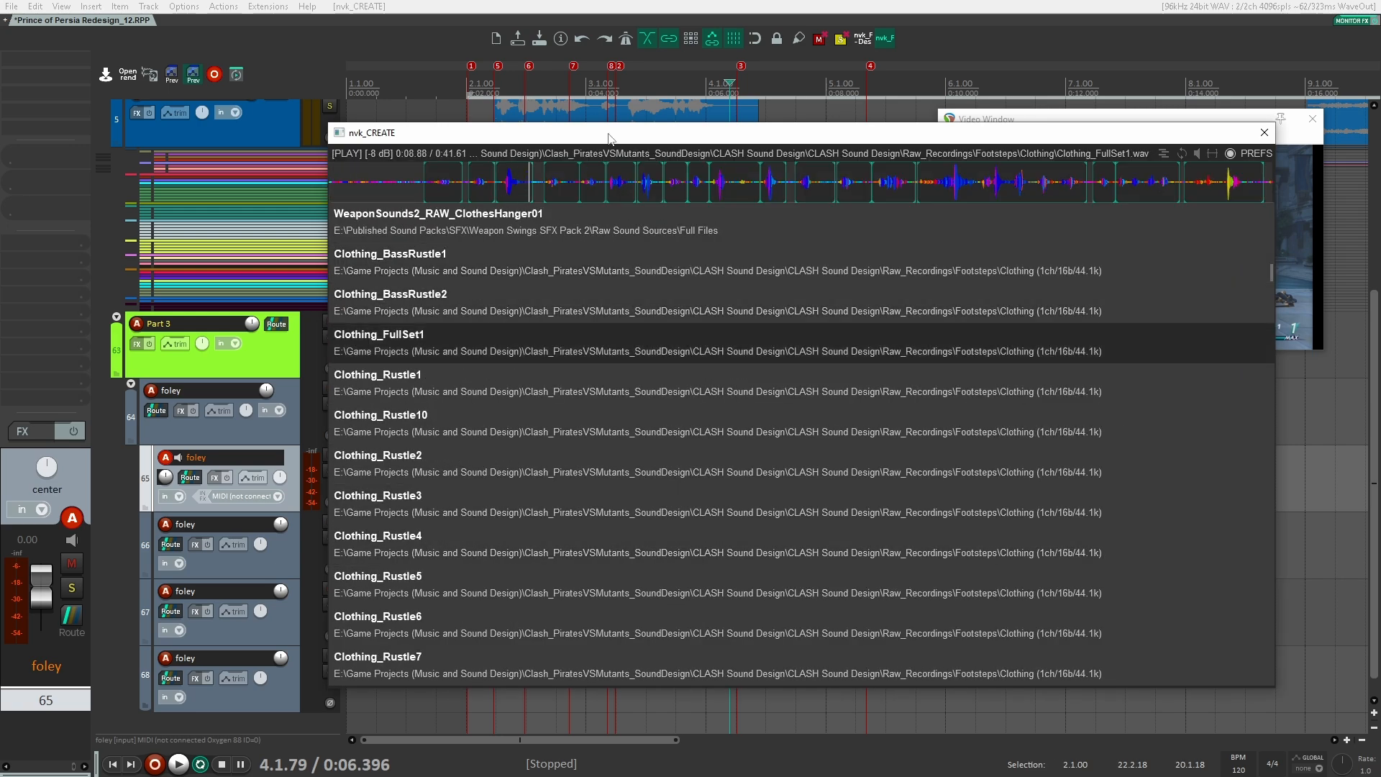
# Insert several Clothing_Rustle samples on the lower foley tracks and on extra tracks below them.
pyautogui.moveTo(562, 380); pyautogui.dragTo(724, 679)
pyautogui.click(985, 395)
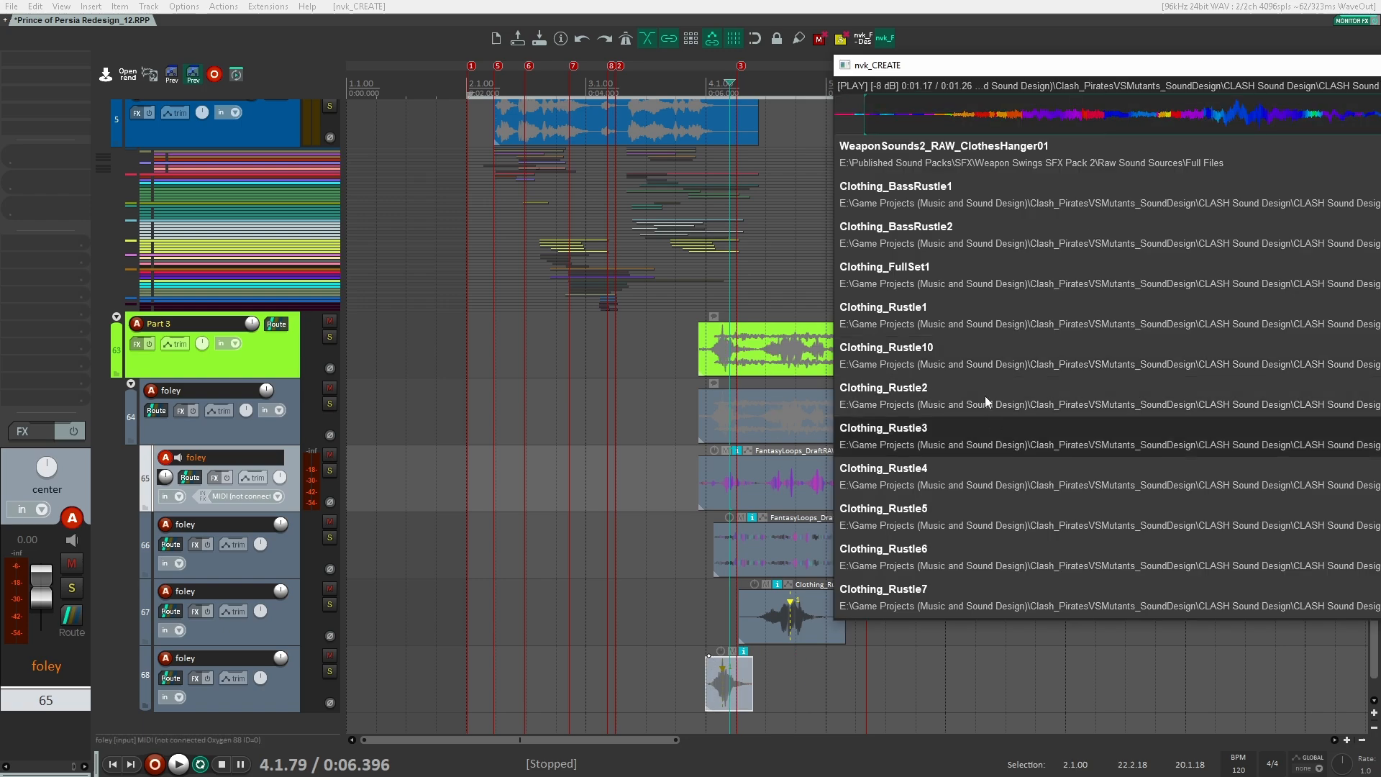
pyautogui.moveTo(985, 503); pyautogui.dragTo(806, 680)
# Mute all the new Part 3 clips except the JeansClothesMVT001 Tr5 (edited) clip.
pyautogui.scroll(-3, 734, 561)
pyautogui.moveTo(283, 522); pyautogui.dragTo(284, 472)
pyautogui.moveTo(945, 708); pyautogui.dragTo(734, 267)
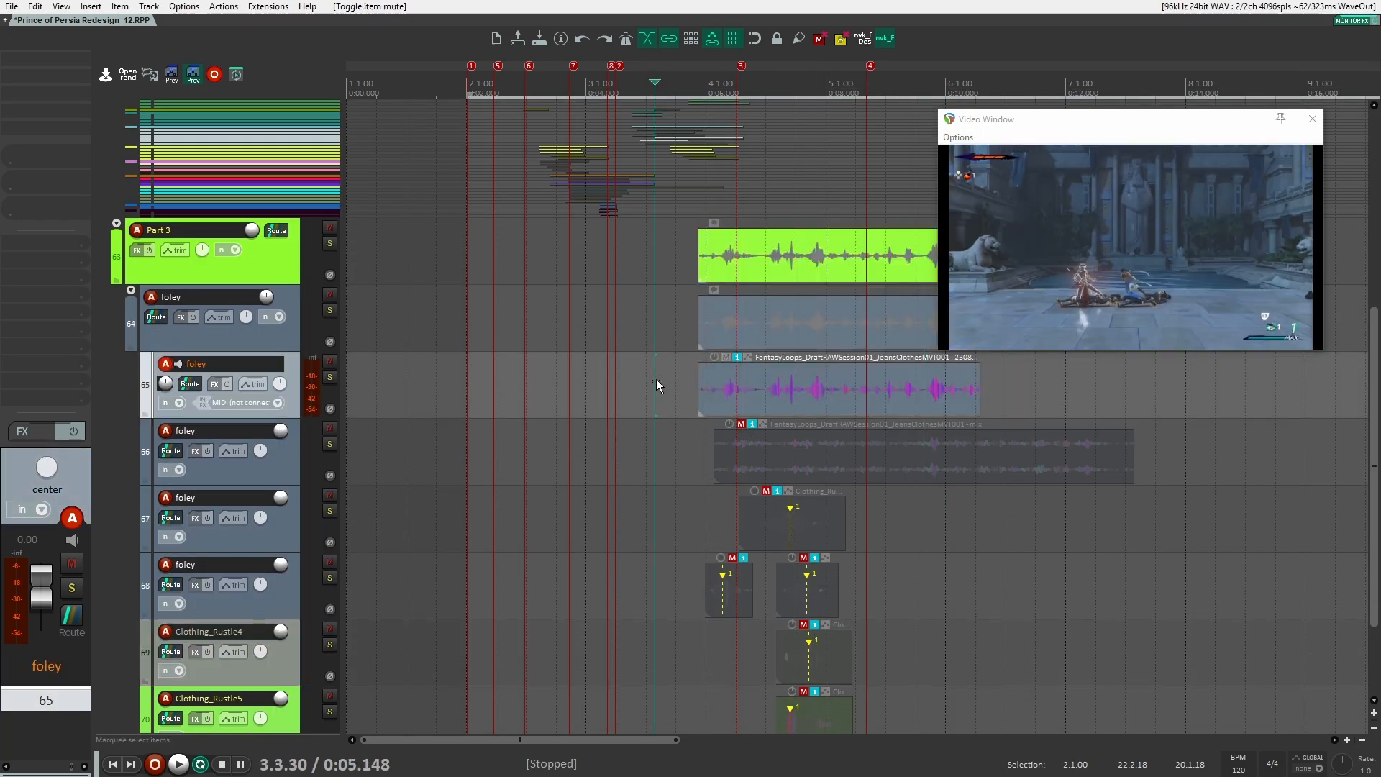
# Move the JeansClothesMVT001 Tr5 clip slightly later so it starts just before marker 3, and play it against the video.
pyautogui.scroll(-1, 679, 383)
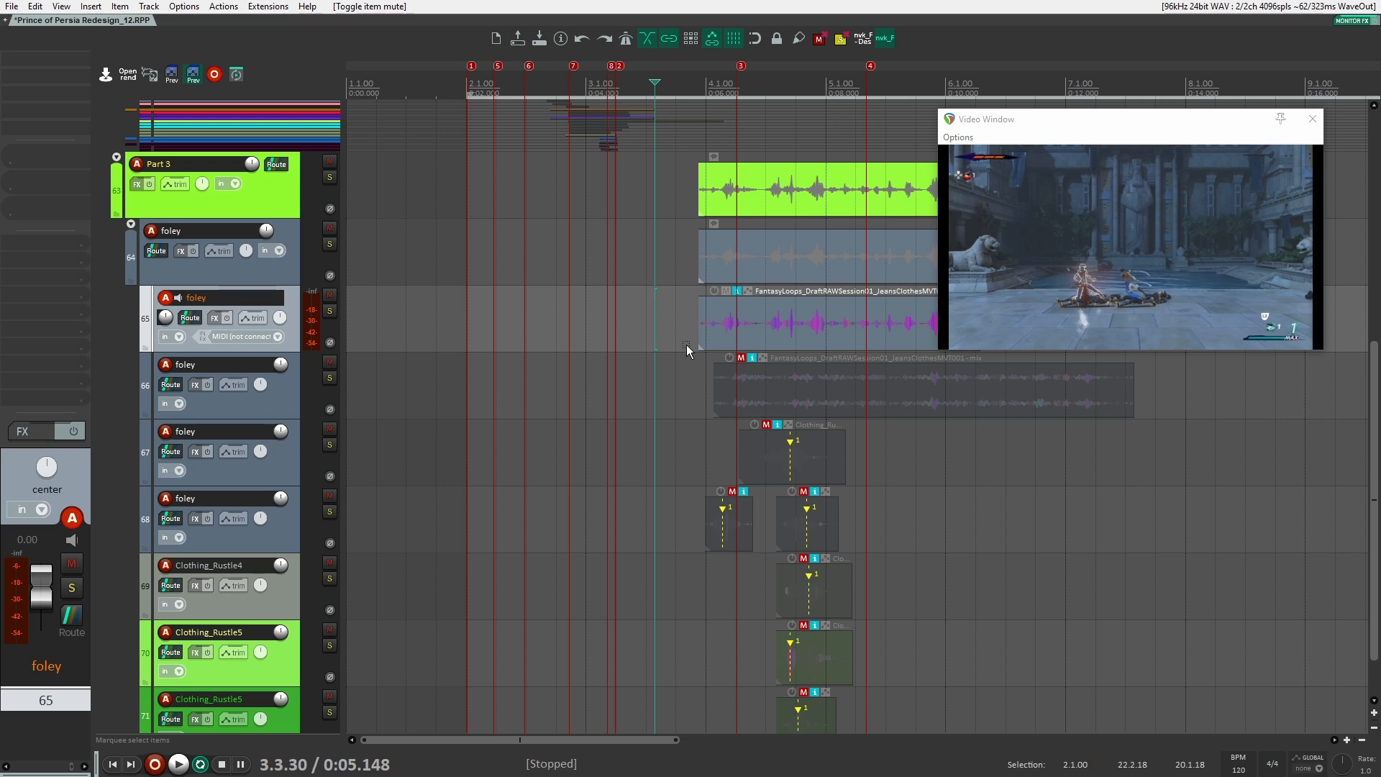
pyautogui.scroll(4, 679, 343)
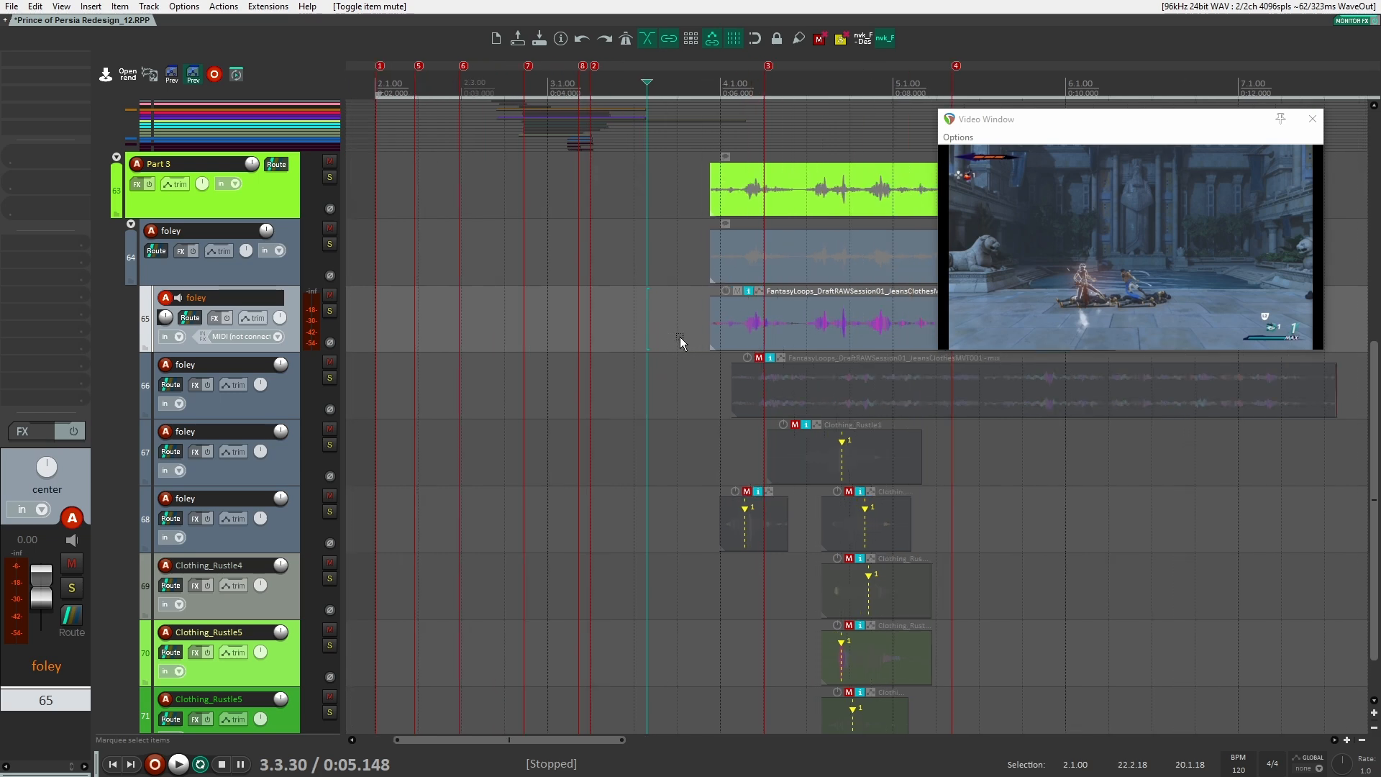
pyautogui.moveTo(802, 363); pyautogui.dragTo(614, 377)
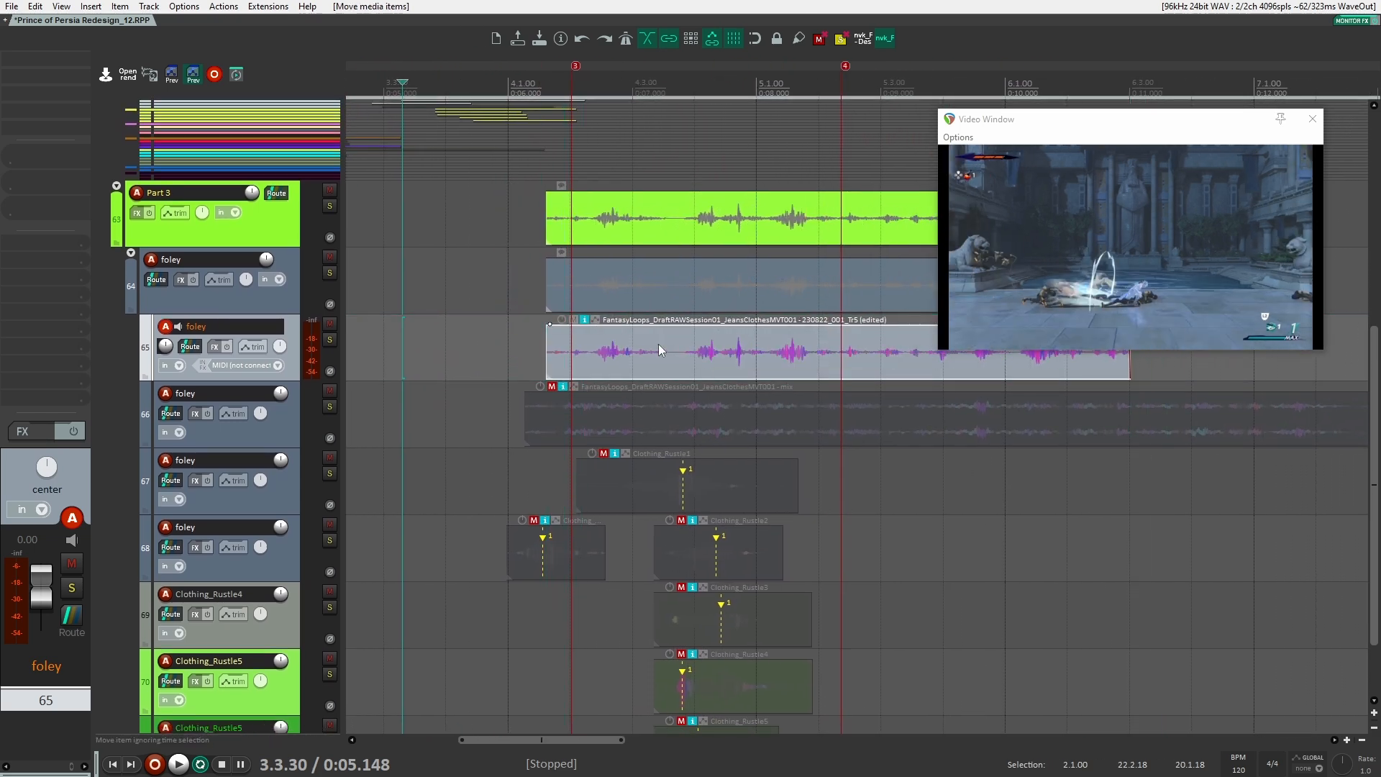
pyautogui.press('space')
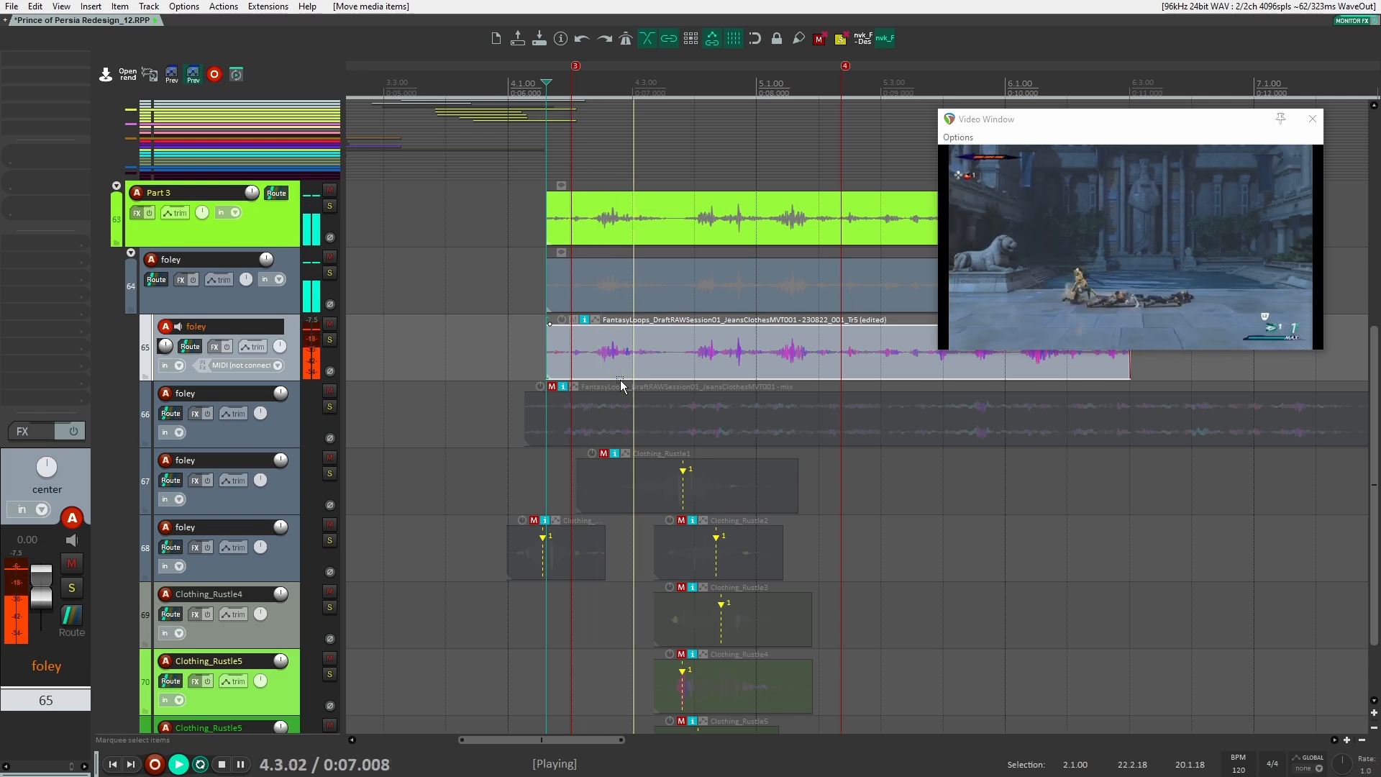
pyautogui.press('space')
# Split the Tr5 clip after its first cloth movement and move the remainder well later on the same track.
pyautogui.click(676, 352)
pyautogui.press('s')
pyautogui.moveTo(766, 357); pyautogui.dragTo(1084, 364)
# Trim the start of the first Tr5 piece to marker 3 with a fade-in, checking it with playback.
pyautogui.click(531, 353)
pyautogui.press('space')
pyautogui.moveTo(546, 352)
pyautogui.mouseDown()
pyautogui.moveTo(595, 333)
pyautogui.moveTo(569, 348)
pyautogui.mouseUp()
pyautogui.press('space')
pyautogui.press('space')
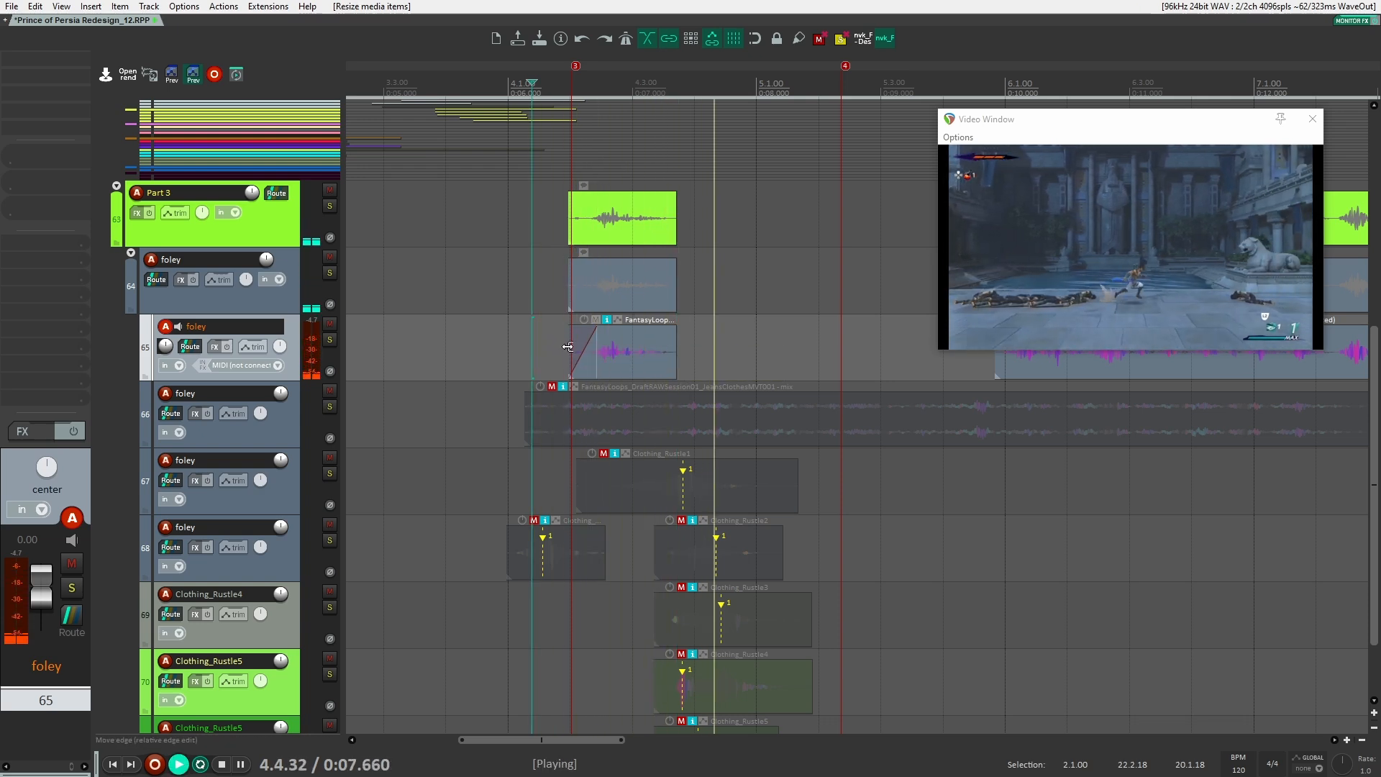
pyautogui.press('space')
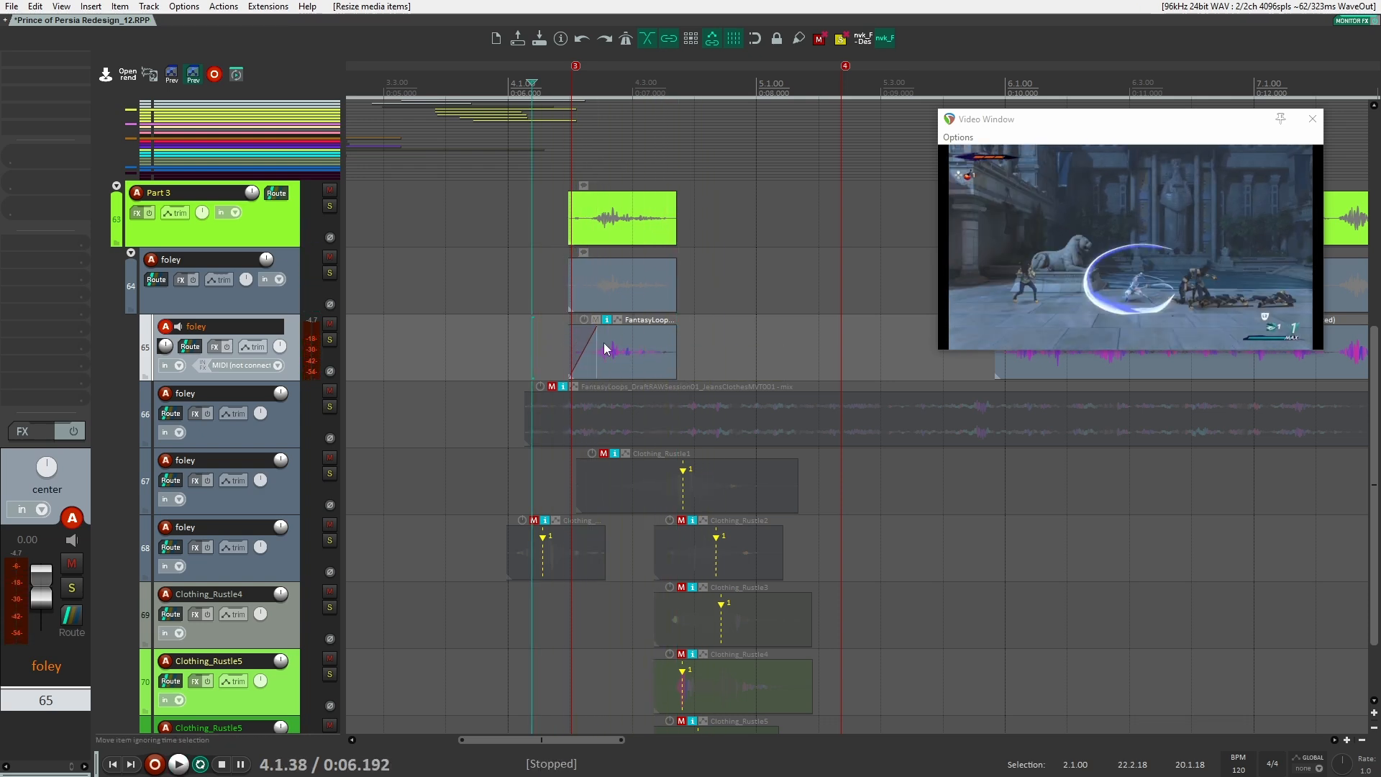
# Scrub the video for the movement after marker 3, move the short Tr5 clip so its peak falls at about 0:07.2, and play it.
pyautogui.click(567, 346)
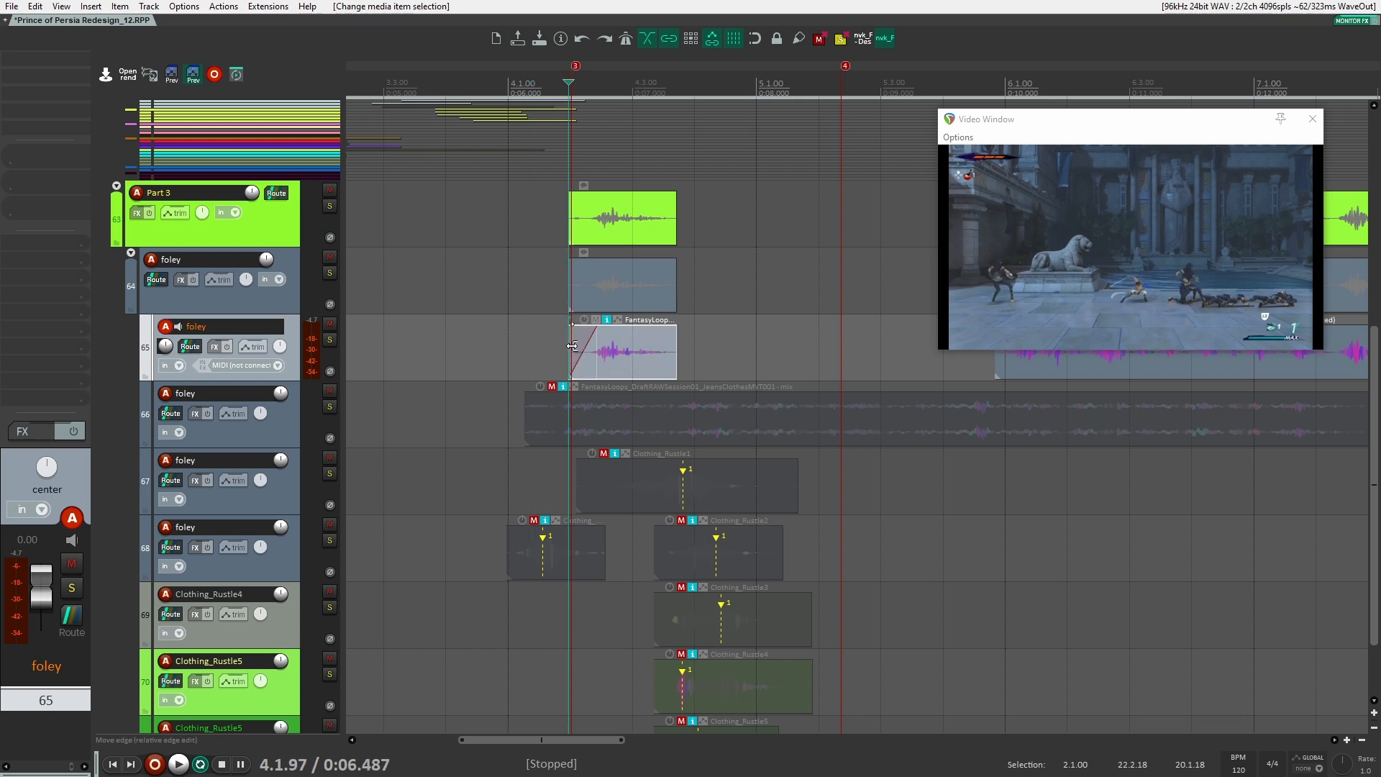
pyautogui.press('space')
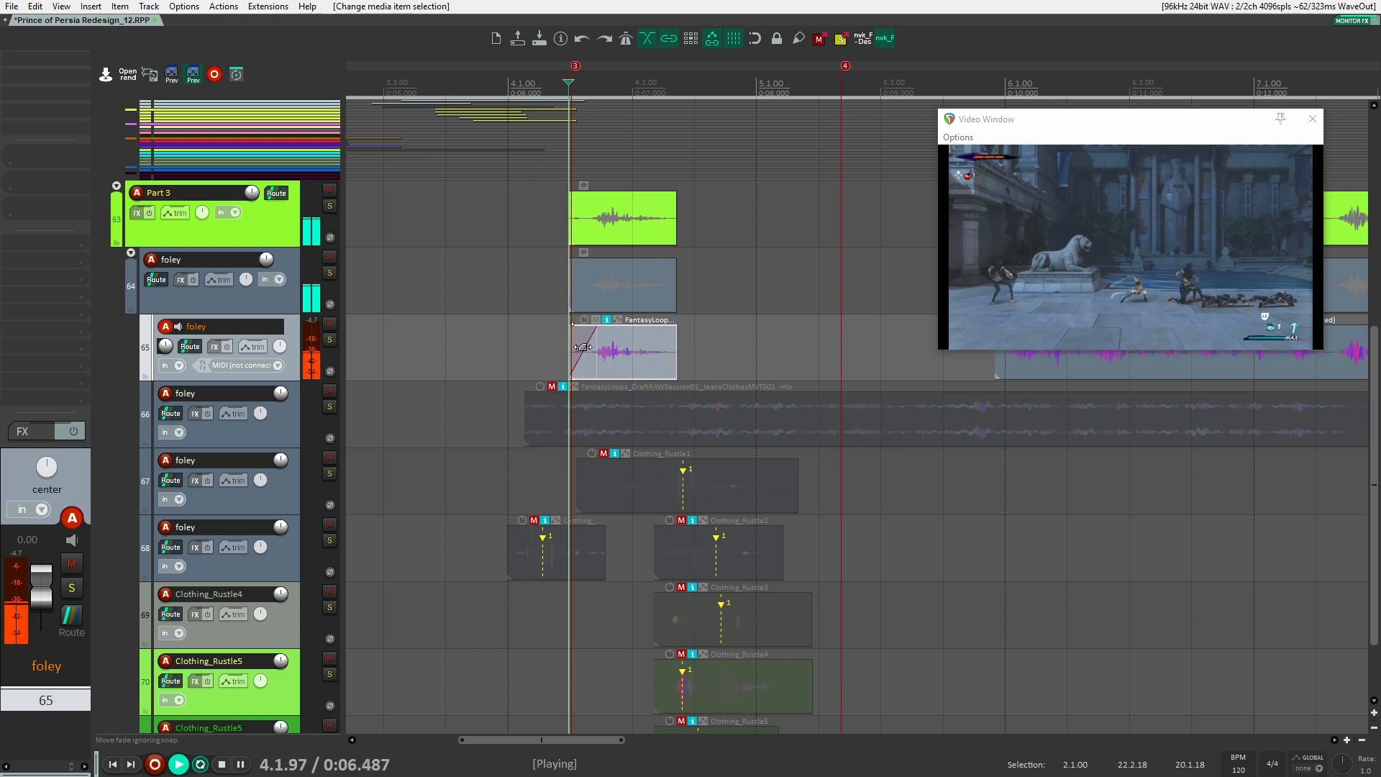
pyautogui.press('space')
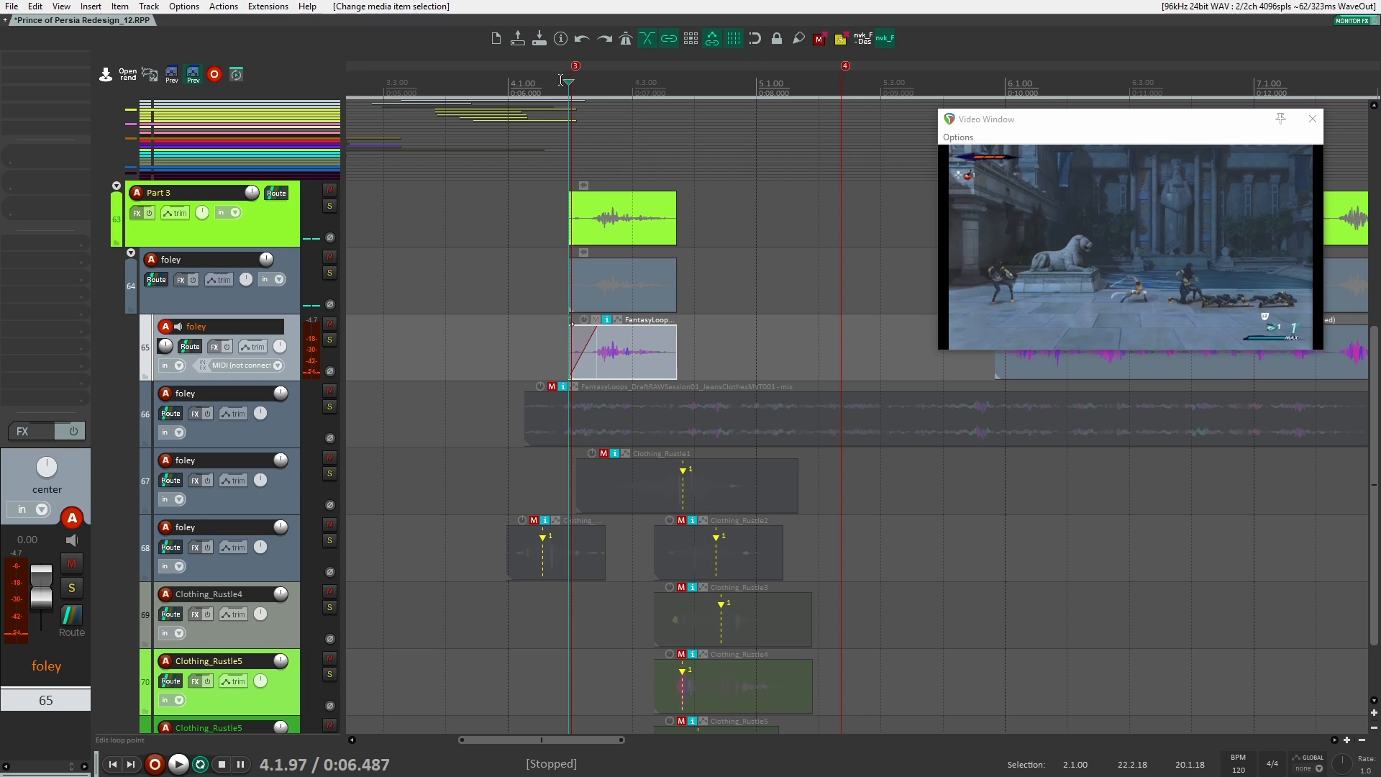
pyautogui.moveTo(570, 81); pyautogui.dragTo(612, 139)
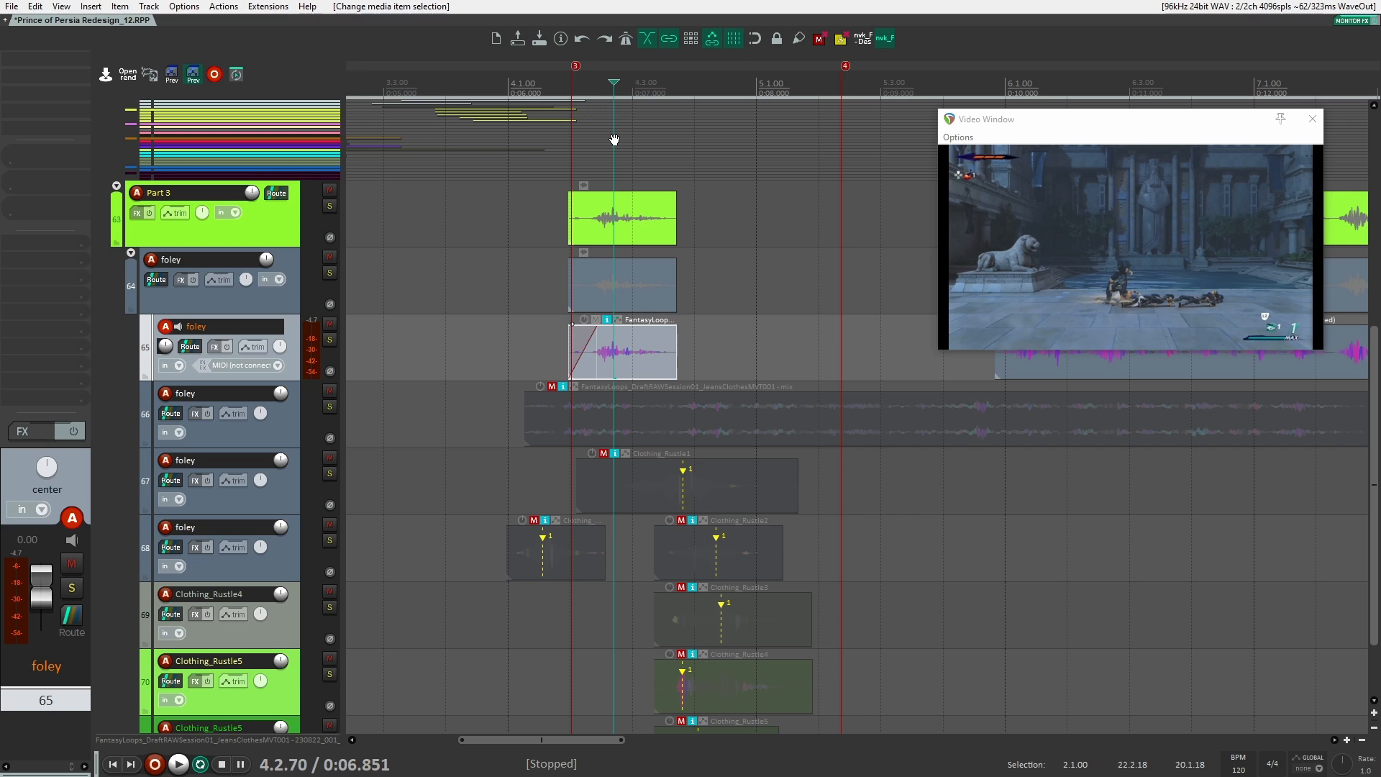
pyautogui.moveTo(614, 139); pyautogui.dragTo(652, 162)
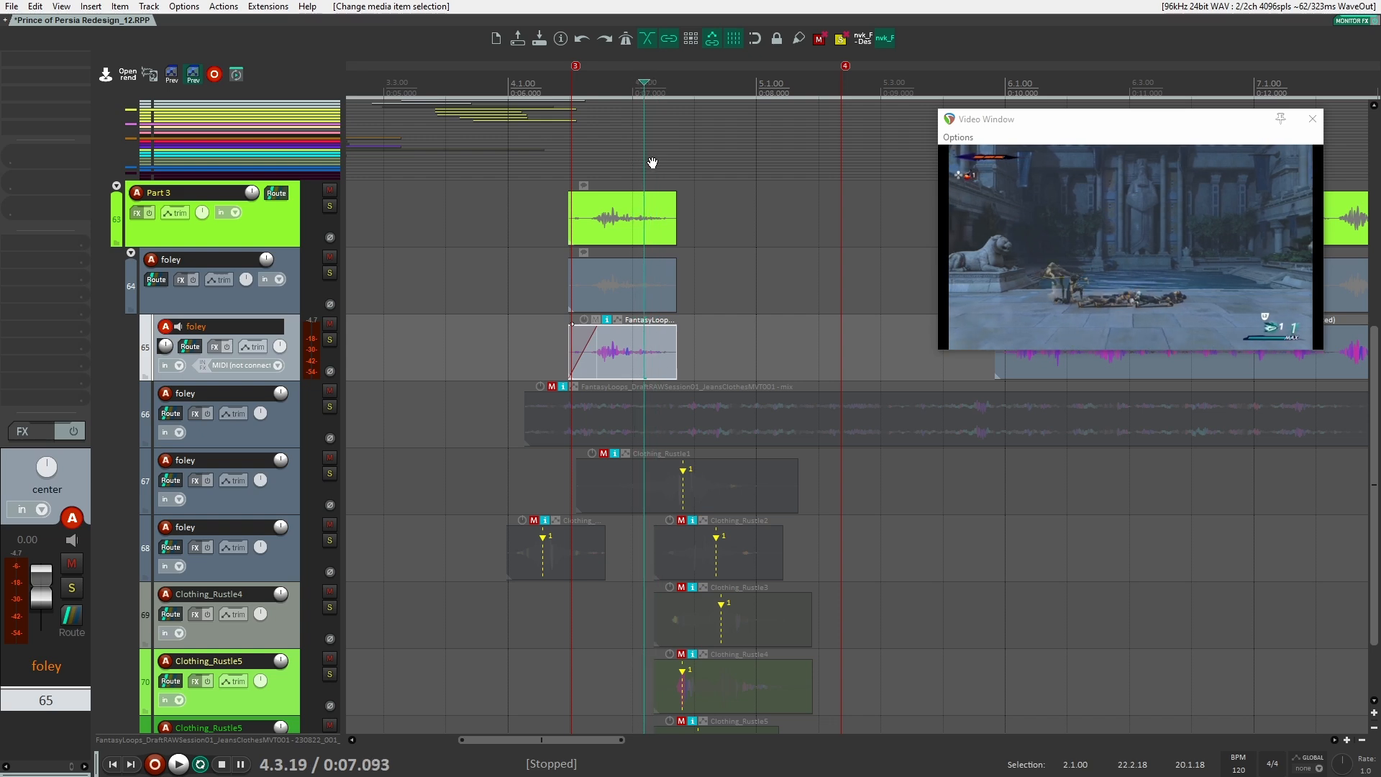
pyautogui.moveTo(622, 366); pyautogui.dragTo(676, 364)
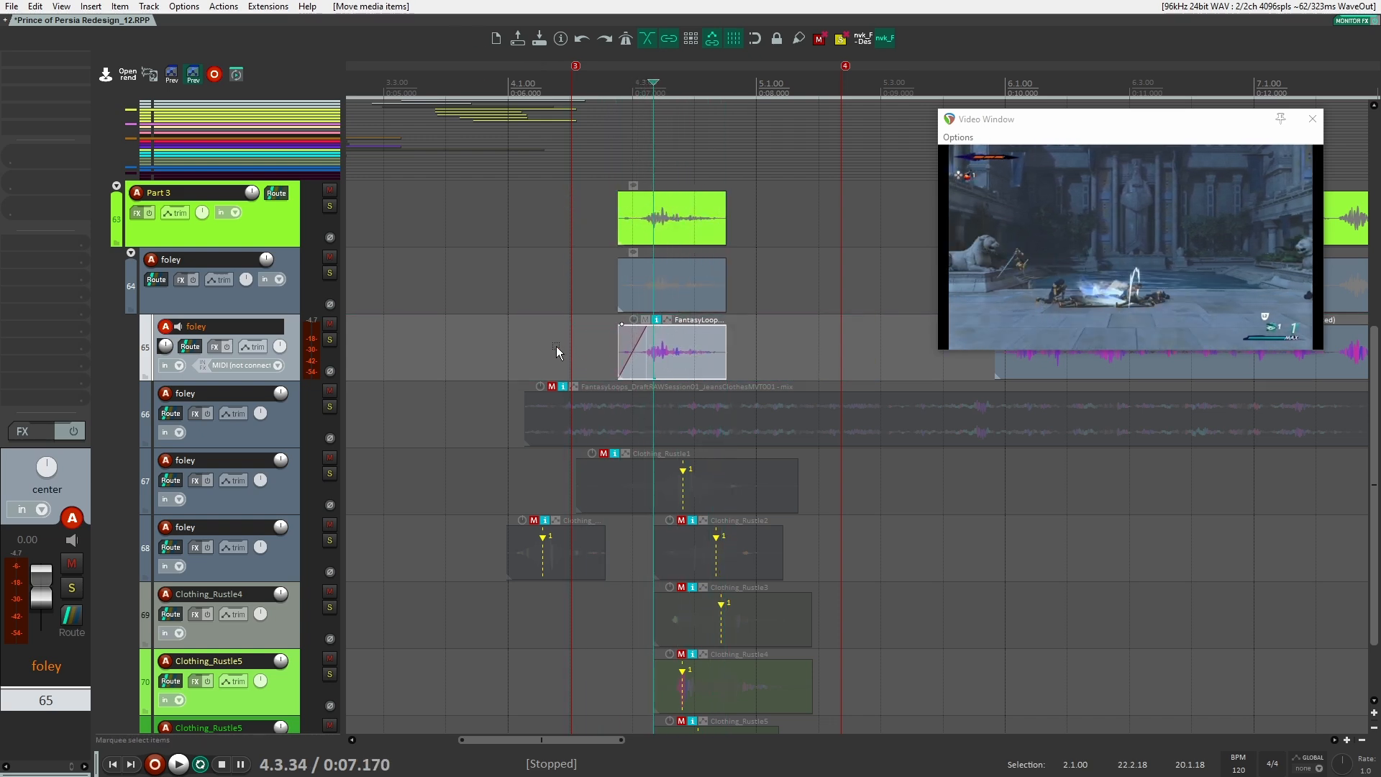
pyautogui.click(558, 345)
pyautogui.press('space')
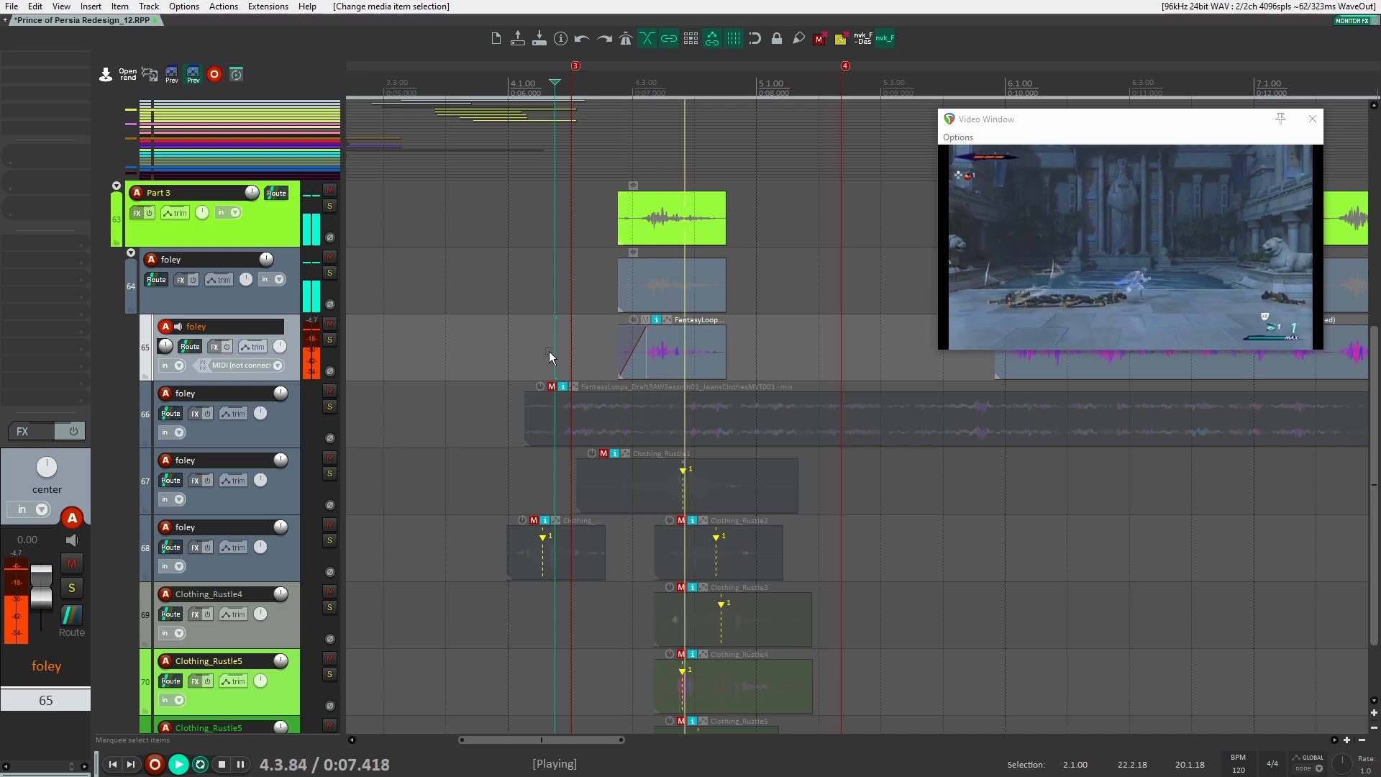
pyautogui.press('space')
# Shorten the end of the Tr5 clip and give it a long fade-out starting at its peak, checking it with playback.
pyautogui.moveTo(725, 349); pyautogui.dragTo(658, 337)
pyautogui.click(562, 363)
pyautogui.press('space')
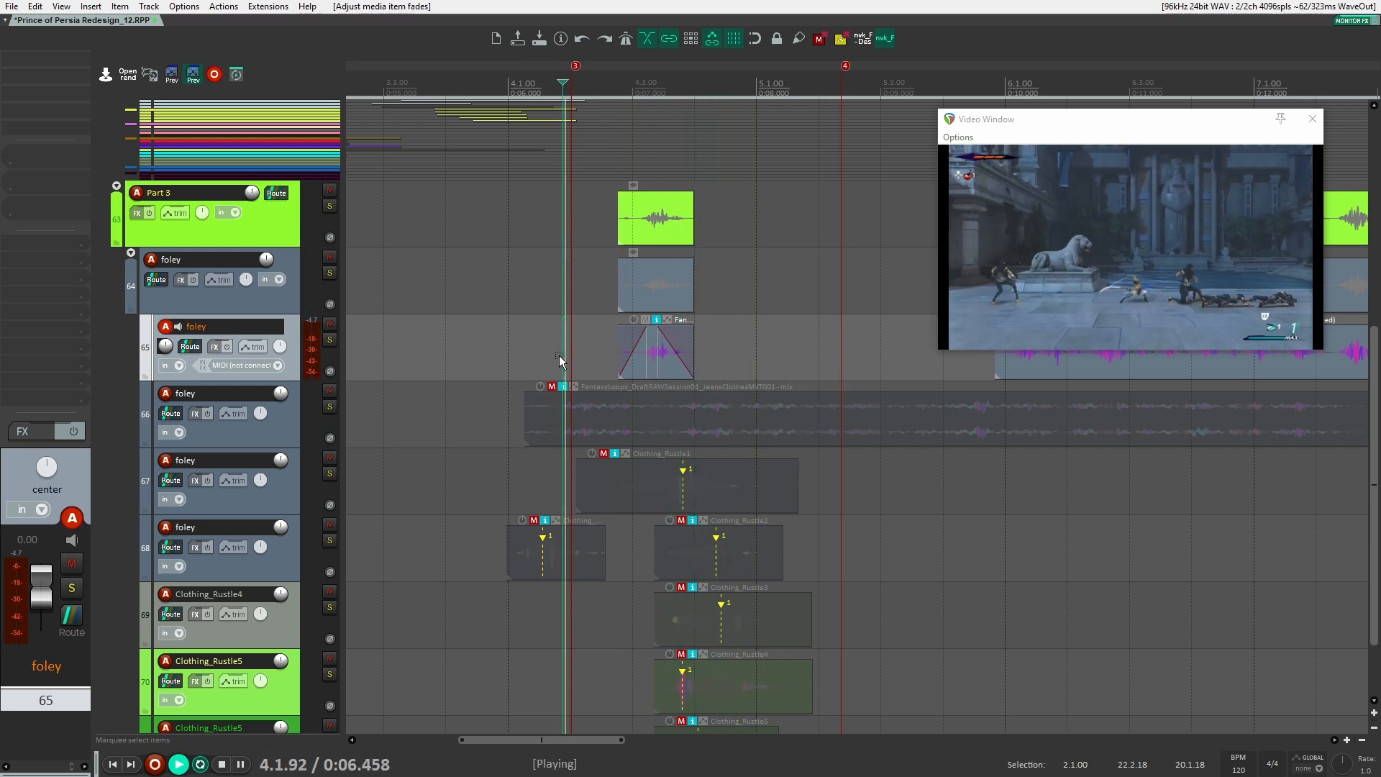
pyautogui.press('space')
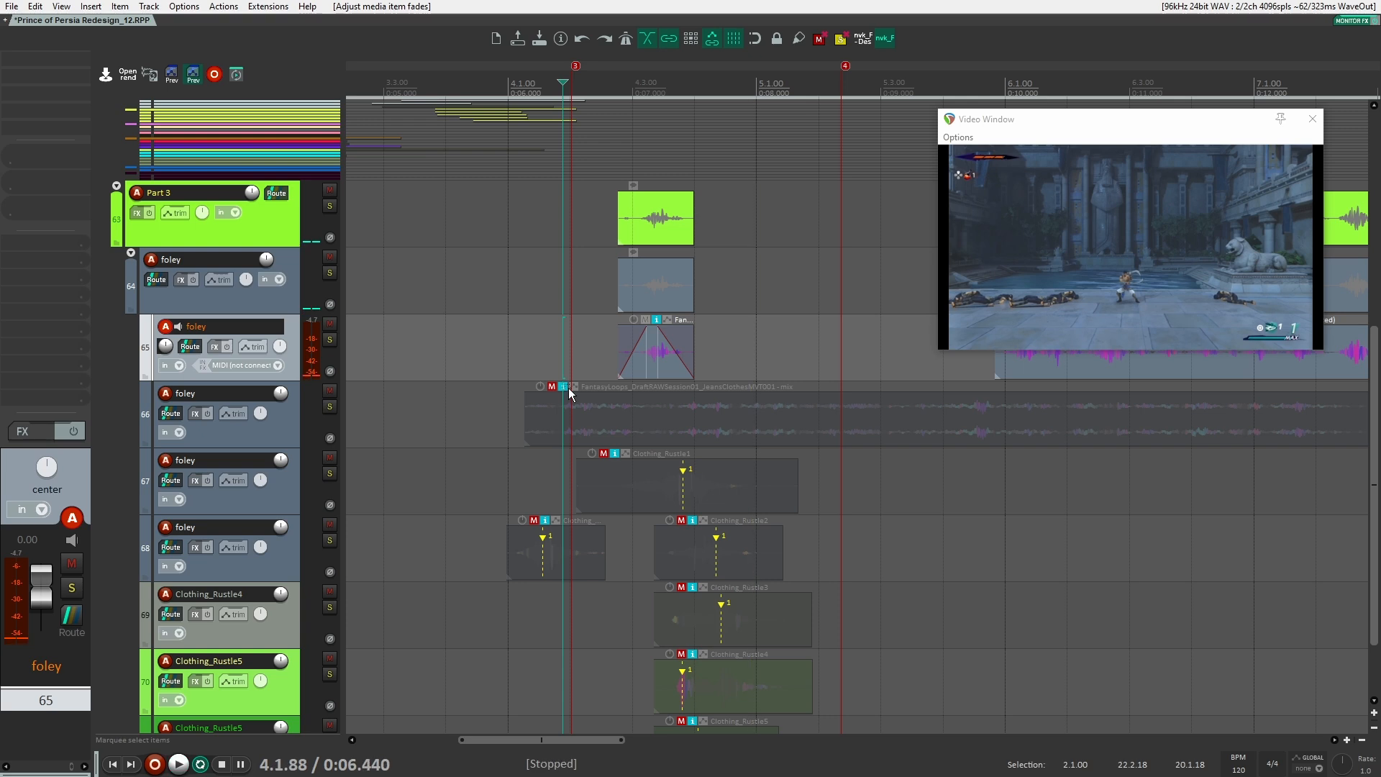
pyautogui.moveTo(693, 349); pyautogui.dragTo(656, 331)
pyautogui.press('space')
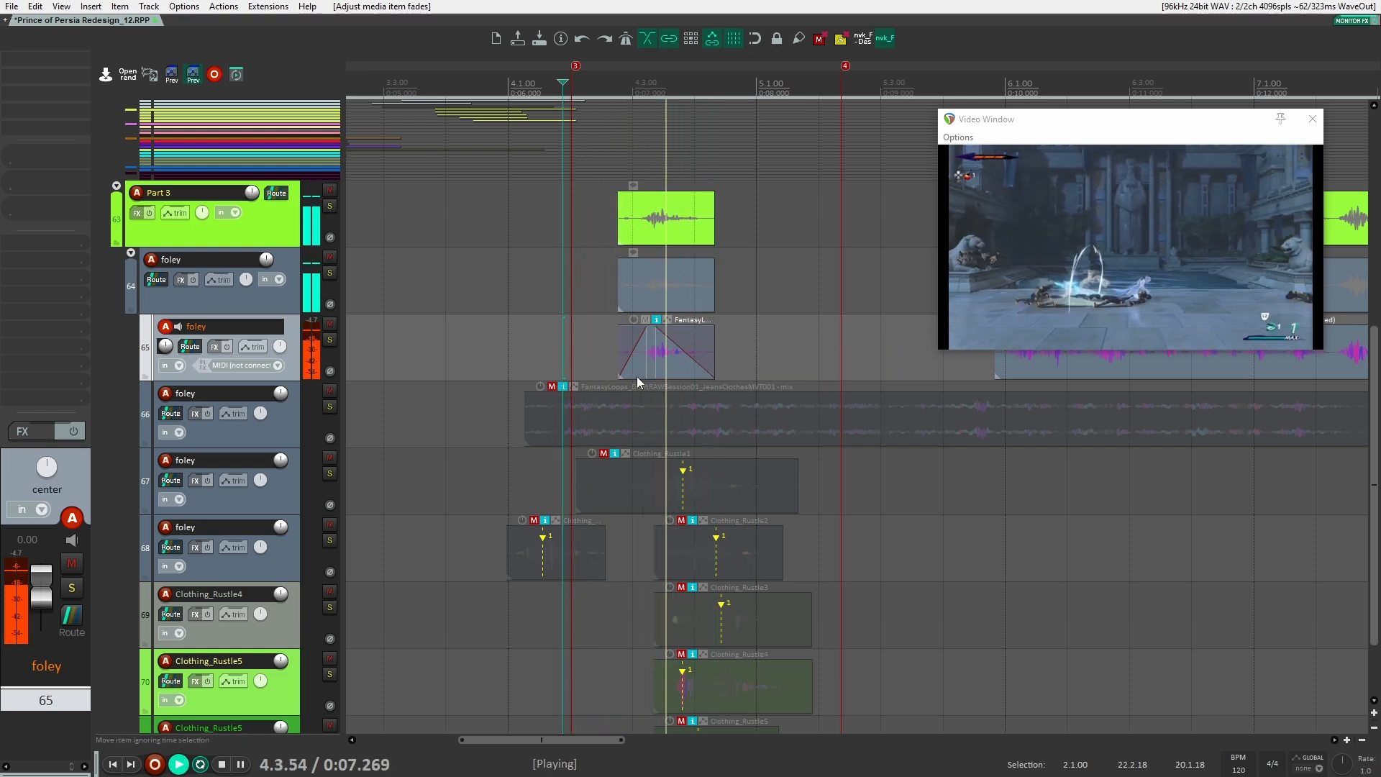
pyautogui.press('space')
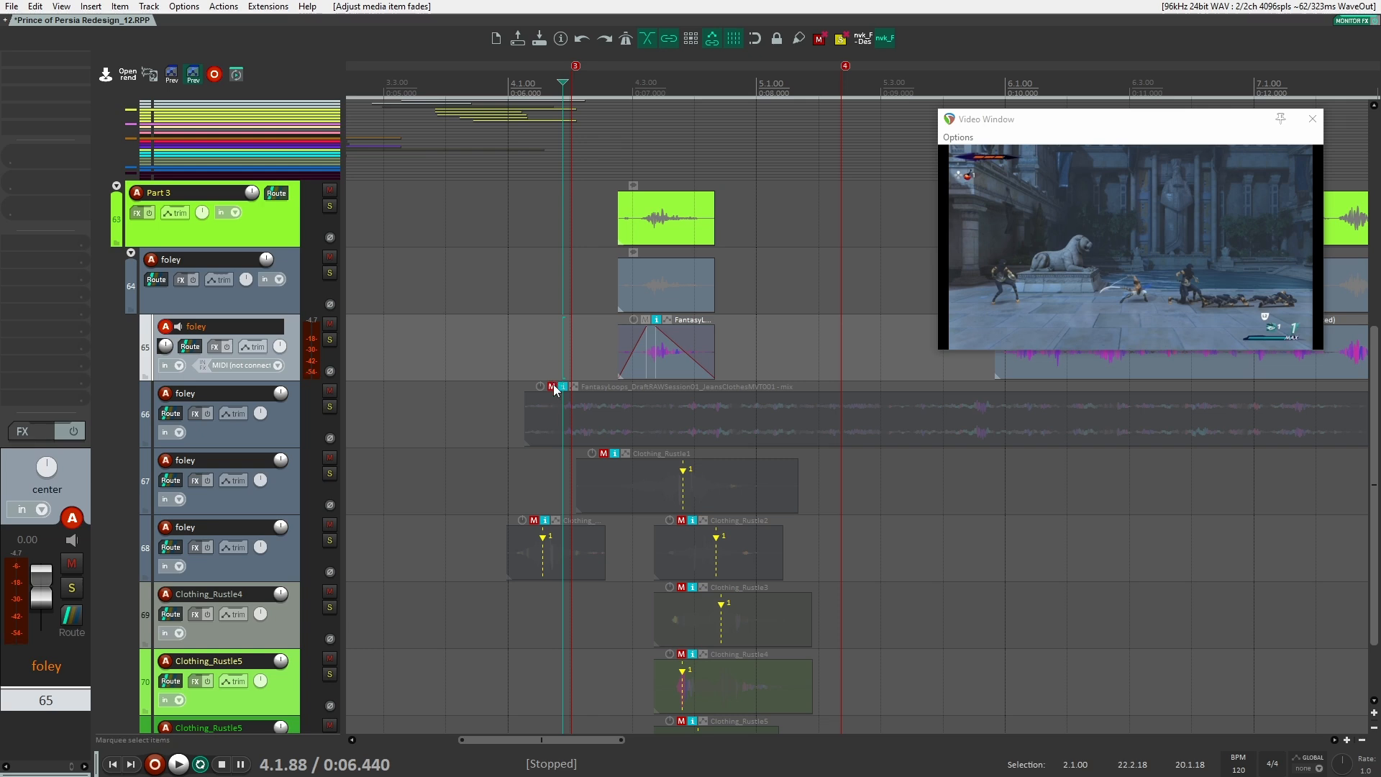
# Unmute the JeansClothesMVT001 mix clip, solo its track and audition sections of it.
pyautogui.click(555, 389)
pyautogui.click(329, 407)
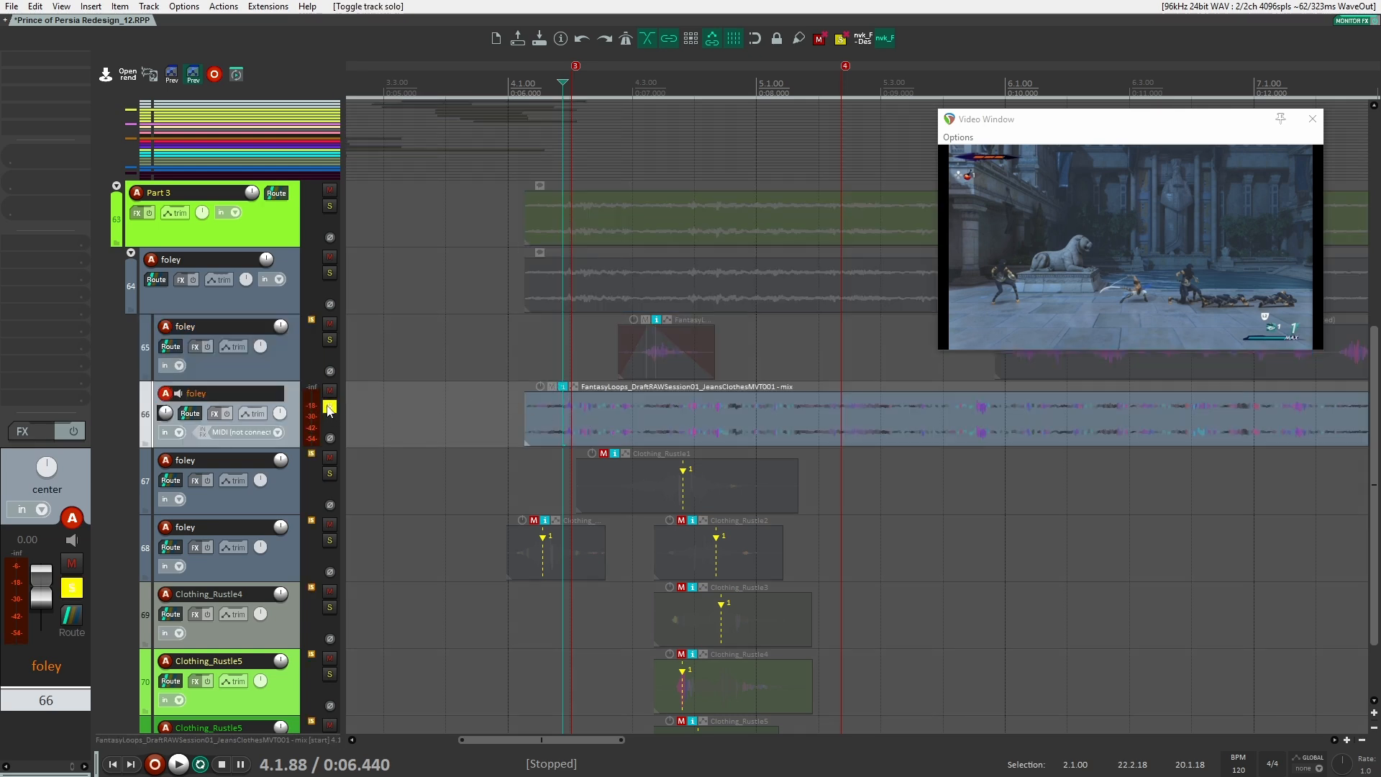
pyautogui.click(801, 410)
pyautogui.press('space')
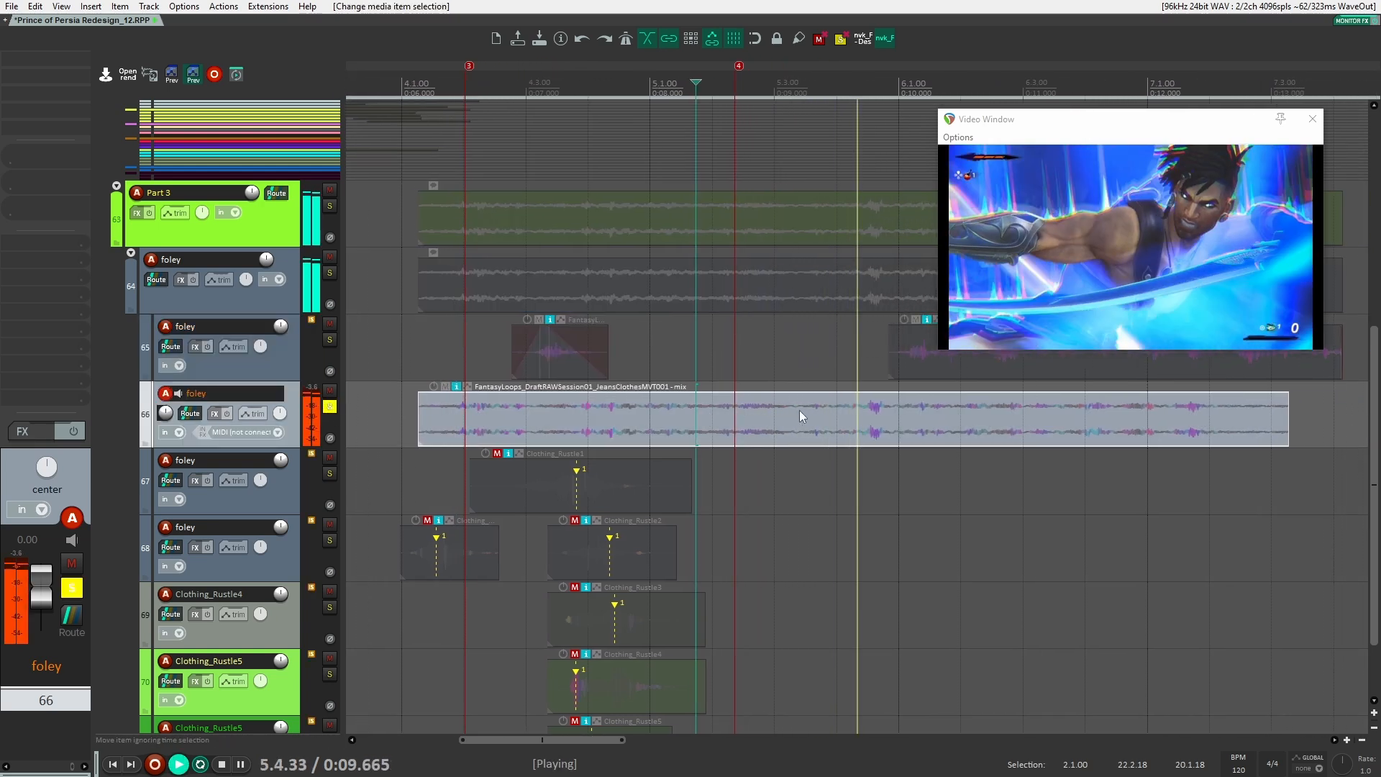
pyautogui.press('space')
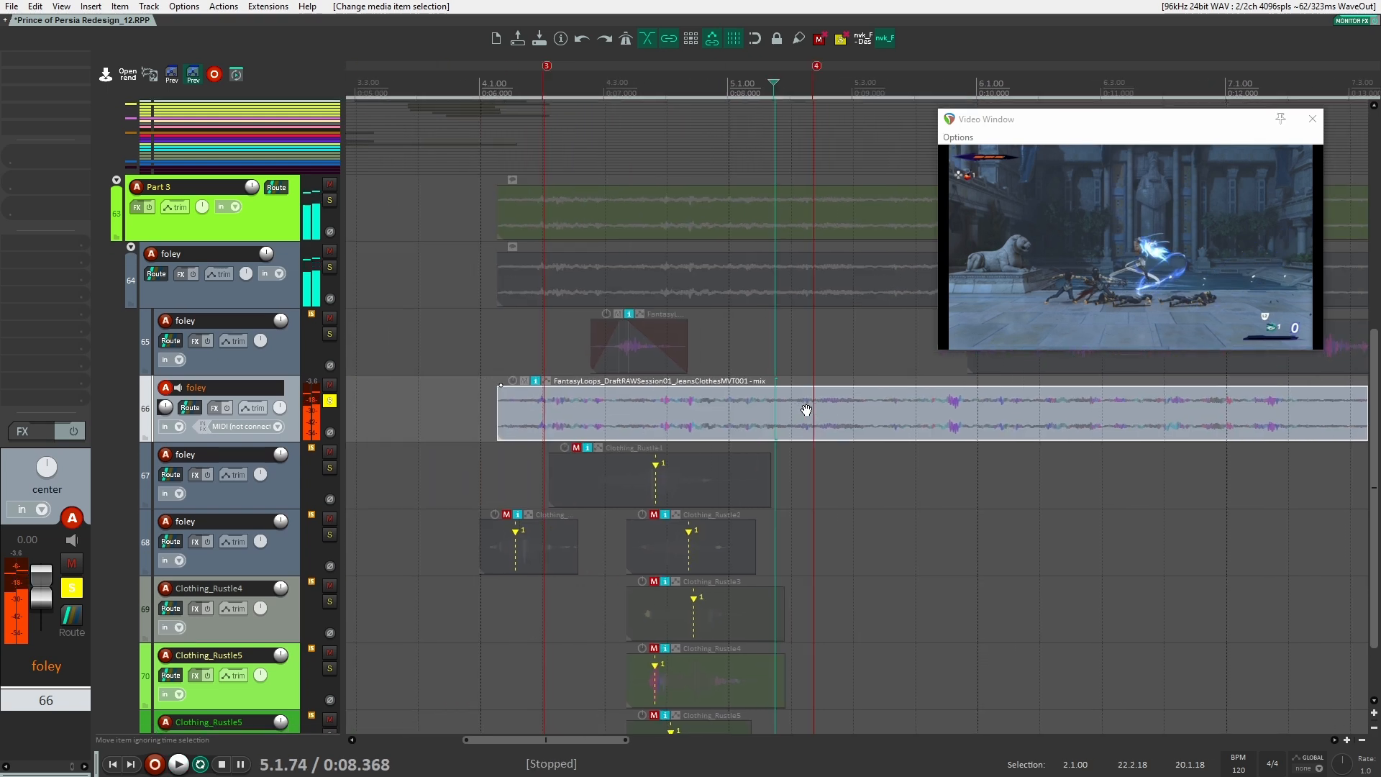
pyautogui.click(727, 412)
pyautogui.press('space')
pyautogui.press('space')
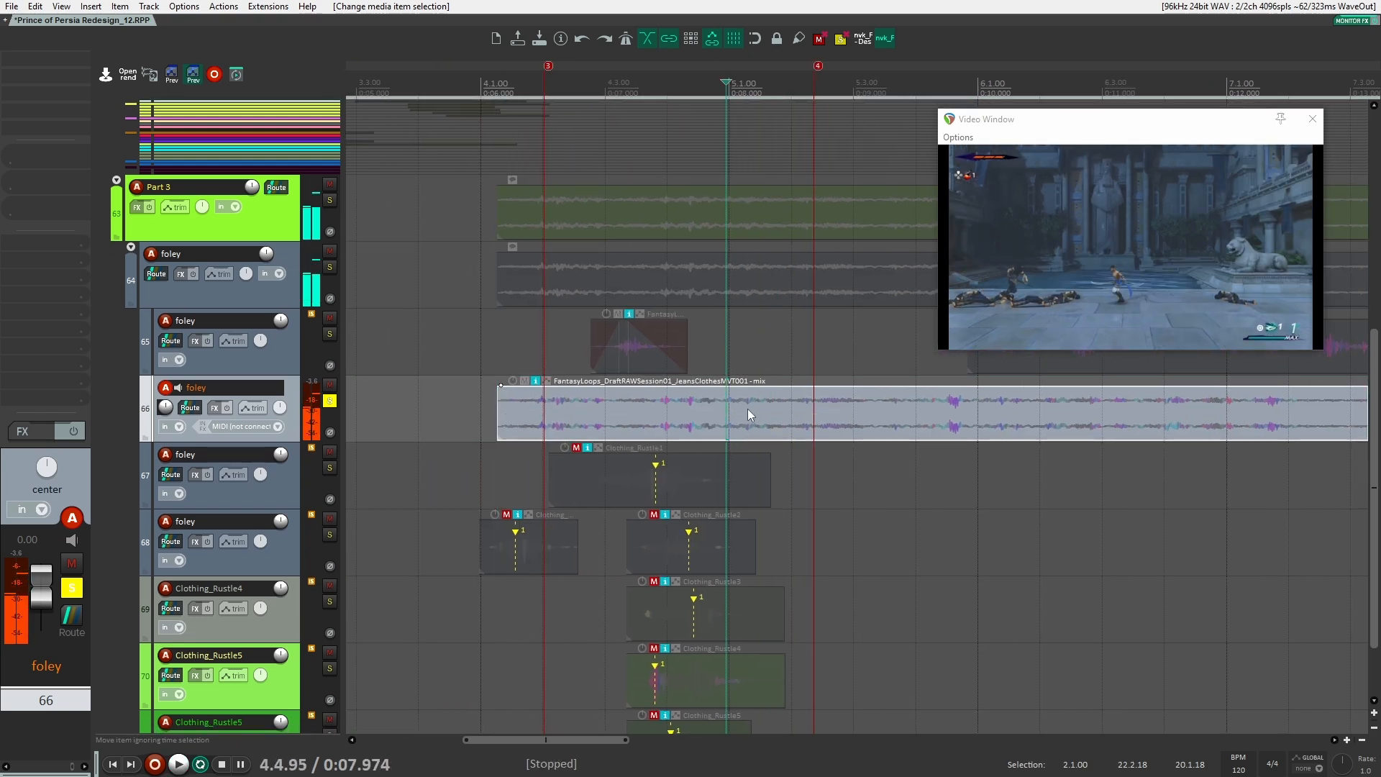
# Split the mix clip at two points to isolate a short section just after 0:08.
pyautogui.click(745, 408)
pyautogui.click(728, 408)
pyautogui.press('s')
pyautogui.click(888, 414)
pyautogui.press('s')
# Delete the outer pieces of the mix clip and place the remaining section around marker 3, with fades at both ends.
pyautogui.click(689, 403)
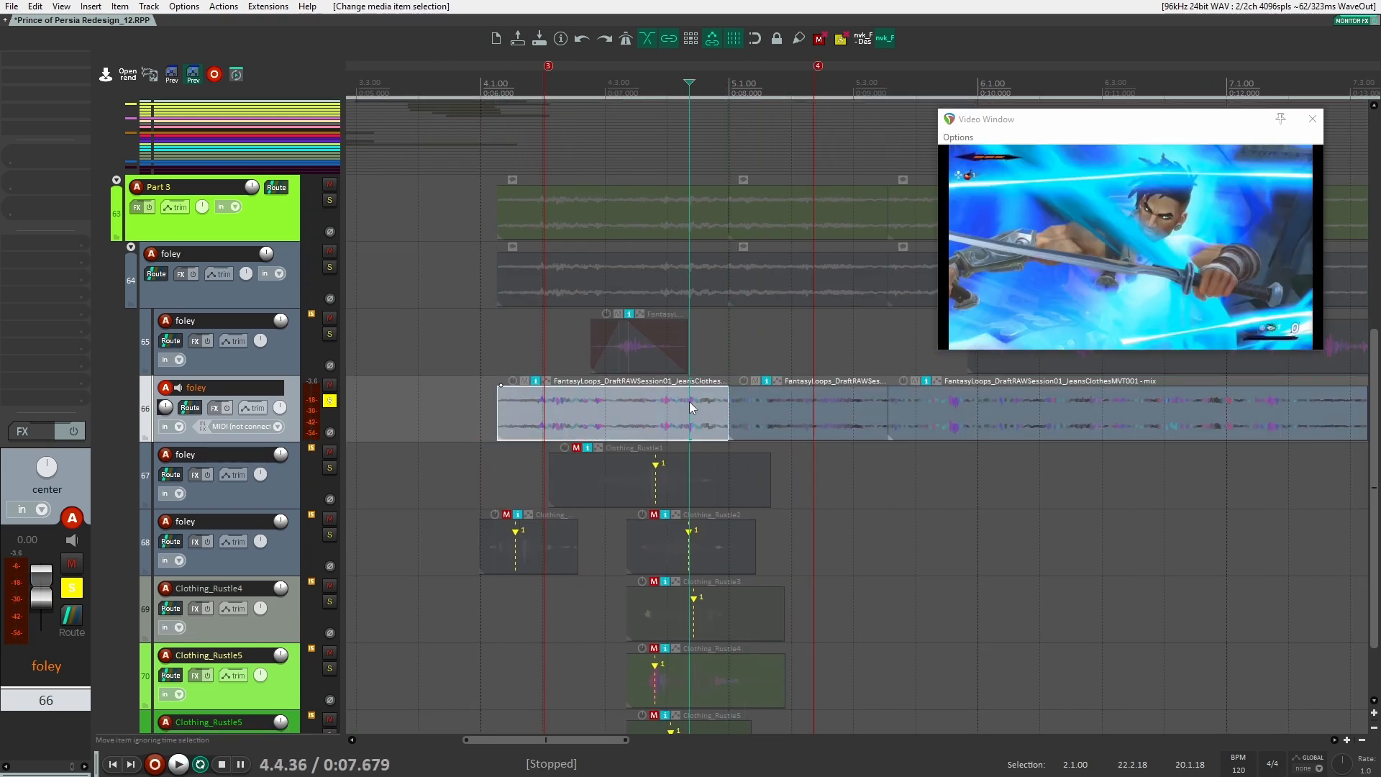
pyautogui.press('Delete')
pyautogui.click(993, 409)
pyautogui.press('Delete')
pyautogui.moveTo(815, 411); pyautogui.dragTo(563, 408)
pyautogui.moveTo(689, 410); pyautogui.dragTo(547, 415)
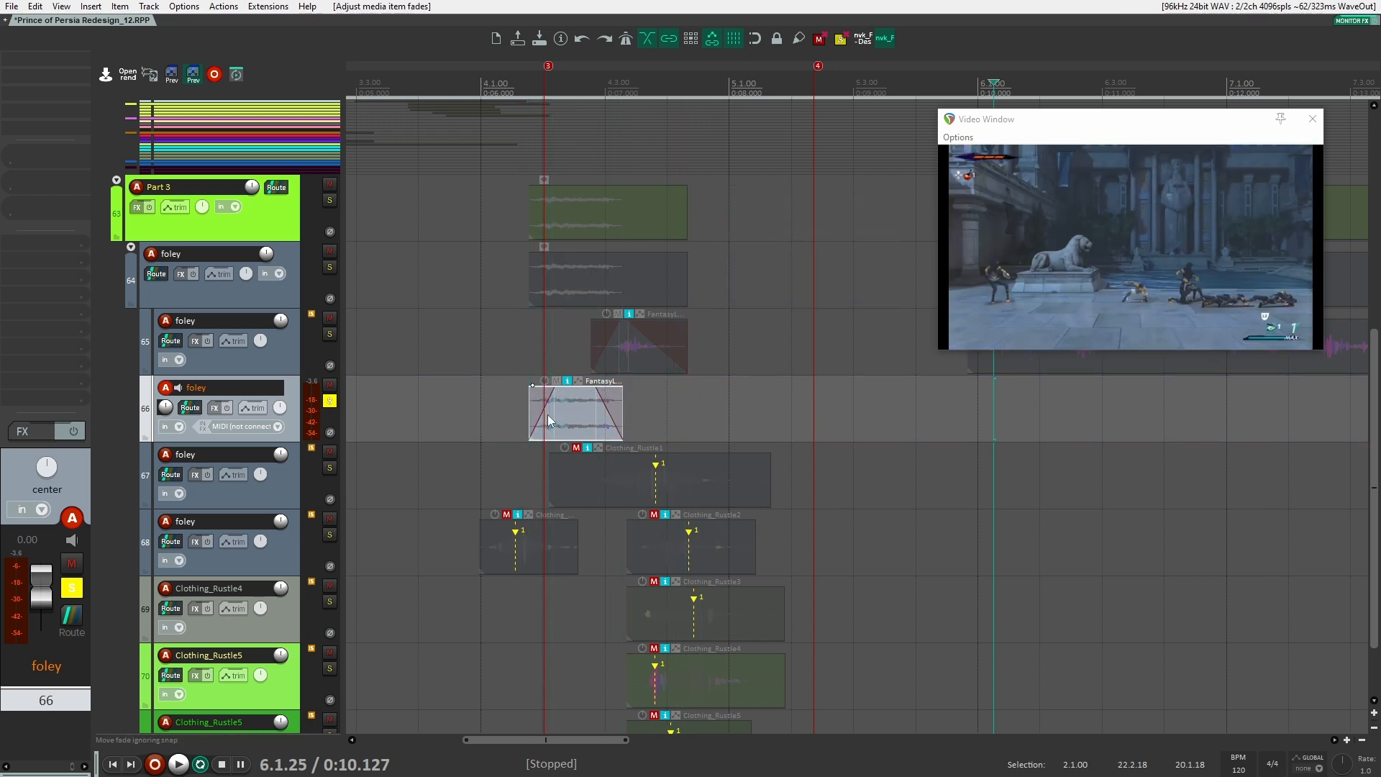
# Add Neutron 2 Equalizer to the mix clip's track with a 12 dB high-pass at 331 Hz, and play the result against the video.
pyautogui.click(522, 394)
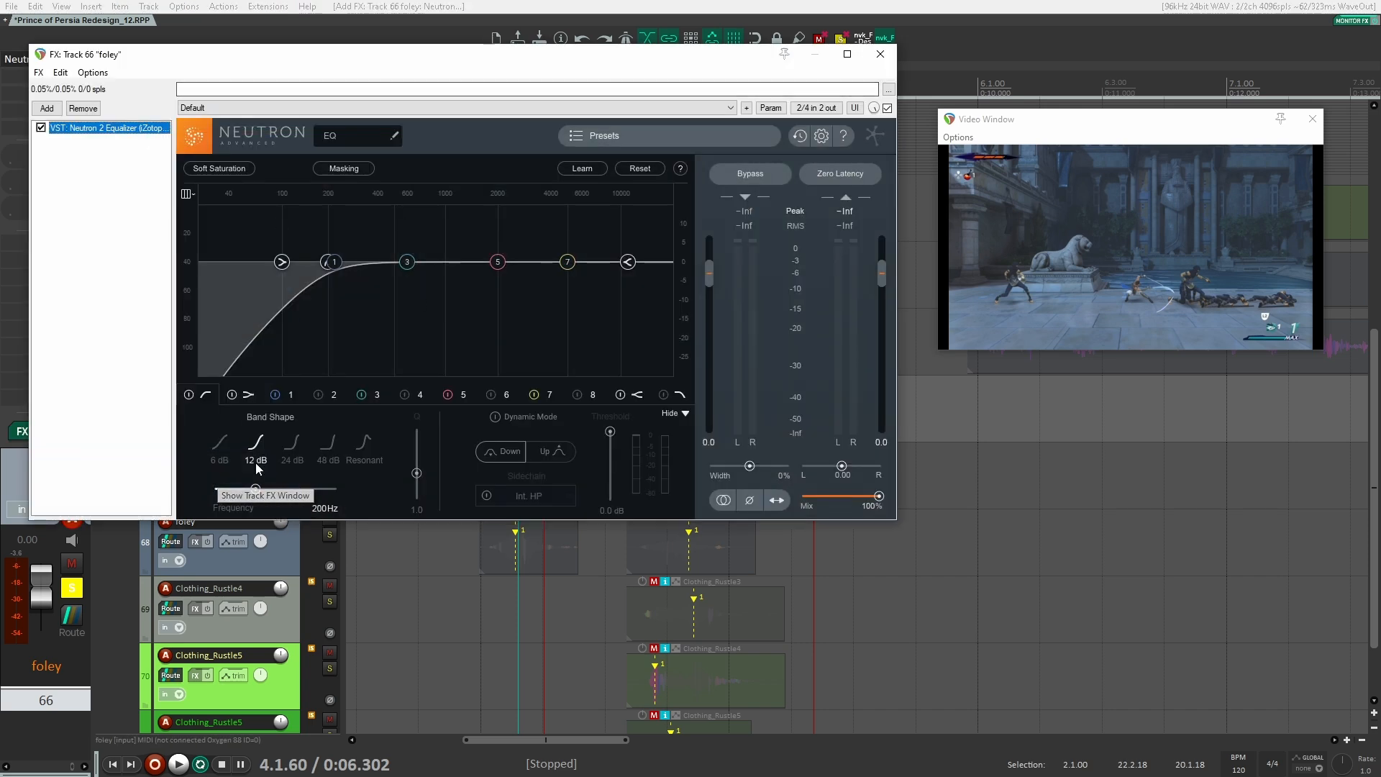
pyautogui.moveTo(257, 489); pyautogui.dragTo(270, 489)
pyautogui.moveTo(579, 54); pyautogui.dragTo(1207, 169)
pyautogui.click(526, 350)
pyautogui.moveTo(1043, 120); pyautogui.dragTo(333, 72)
pyautogui.press('space')
pyautogui.press('space')
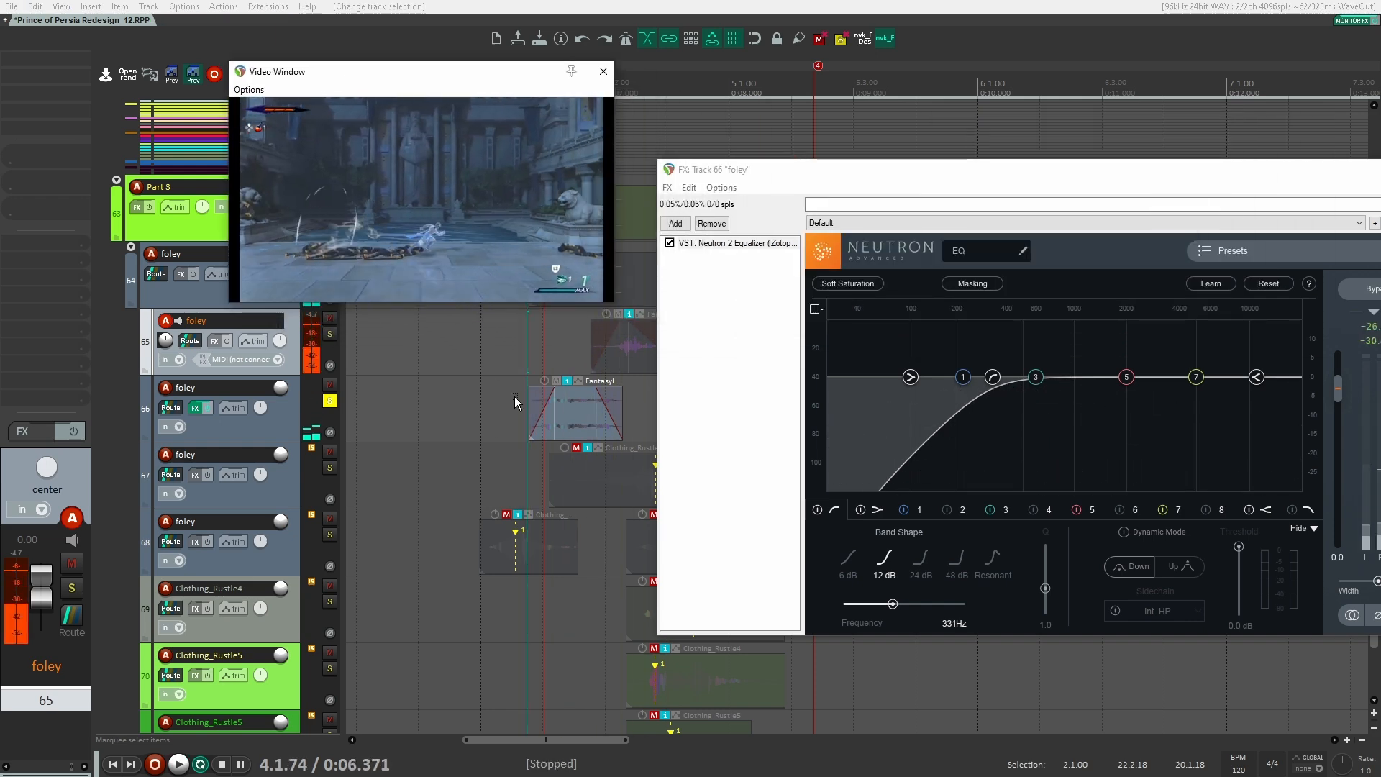
# Move the faded mix clip slightly later so it starts just after marker 3, and play it.
pyautogui.moveTo(613, 400)
pyautogui.mouseDown()
pyautogui.moveTo(621, 391)
pyautogui.moveTo(610, 411)
pyautogui.mouseUp()
pyautogui.press('space')
pyautogui.press('space')
pyautogui.press('space')
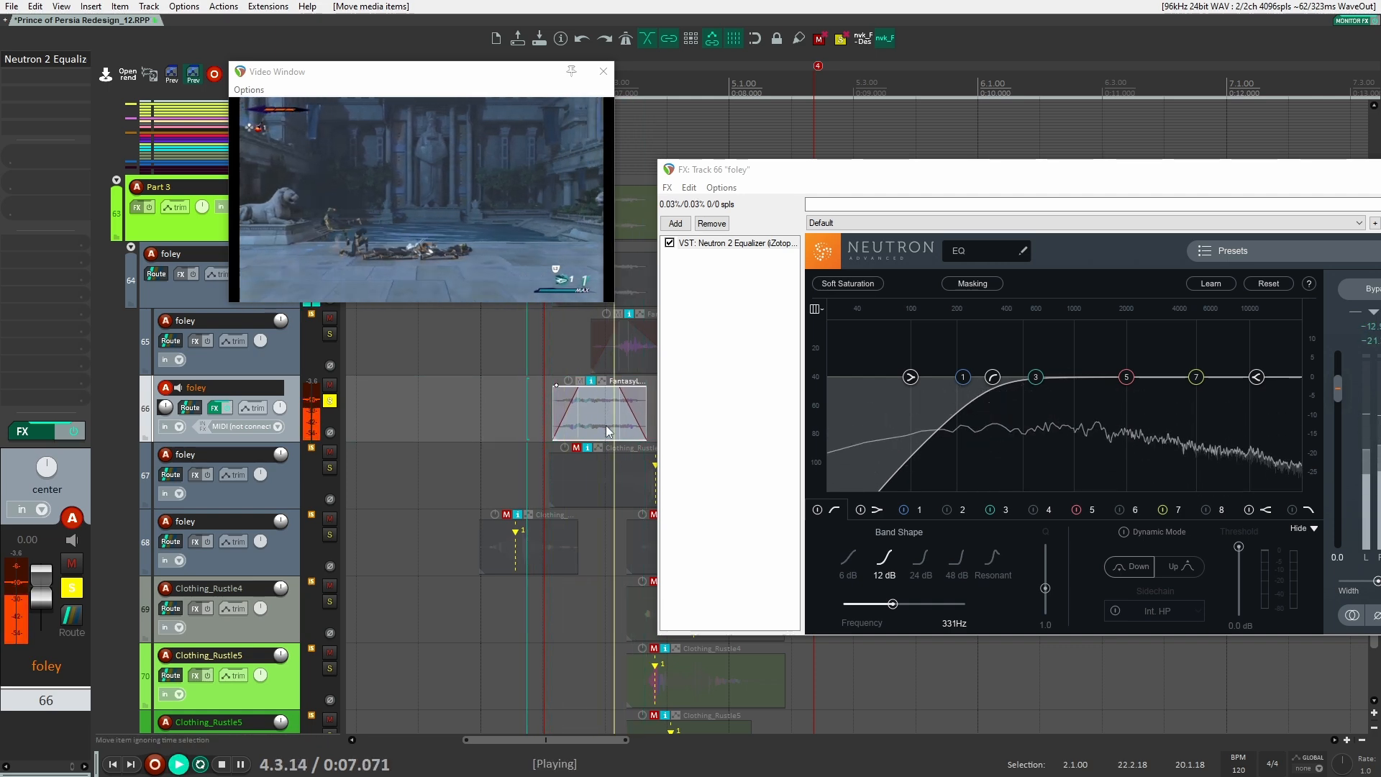
pyautogui.press('space')
# Step through the video in small increments from the start of the mix clip to examine the character's movement.
pyautogui.click(561, 364)
pyautogui.press('Right')
pyautogui.press('Right')
pyautogui.press('Right')
pyautogui.press('Right')
pyautogui.press('Right')
pyautogui.press('Right')
pyautogui.press('Right')
pyautogui.press('Right')
pyautogui.press('Right')
pyautogui.press('Right')
pyautogui.press('Right')
pyautogui.press('Right')
pyautogui.press('Right')
pyautogui.press('Right')
pyautogui.press('Right')
pyautogui.press('Right')
pyautogui.press('Right')
pyautogui.press('Right')
pyautogui.press('Right')
pyautogui.press('Right')
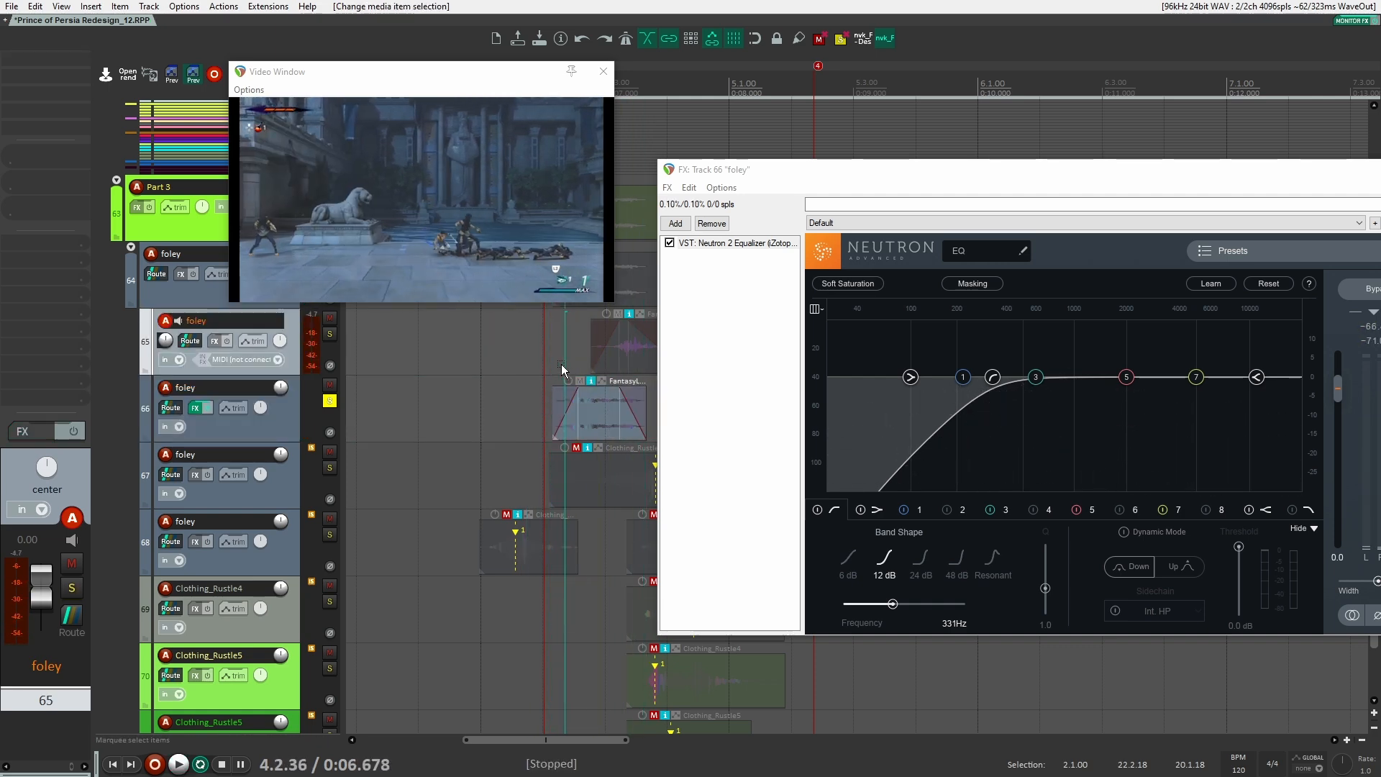
# Step the video further forward in small increments to examine the character's movement, and play again from the mix clip's start.
pyautogui.press('Right')
pyautogui.press('Right')
pyautogui.press('Right')
pyautogui.press('Right')
pyautogui.press('Right')
pyautogui.press('Right')
pyautogui.press('Right')
pyautogui.press('Right')
pyautogui.press('Right')
pyautogui.press('Right')
pyautogui.press('Right')
pyautogui.press('Right')
pyautogui.press('Right')
pyautogui.press('Right')
pyautogui.press('Right')
pyautogui.press('Right')
pyautogui.press('Right')
pyautogui.press('Right')
pyautogui.press('Right')
pyautogui.press('Right')
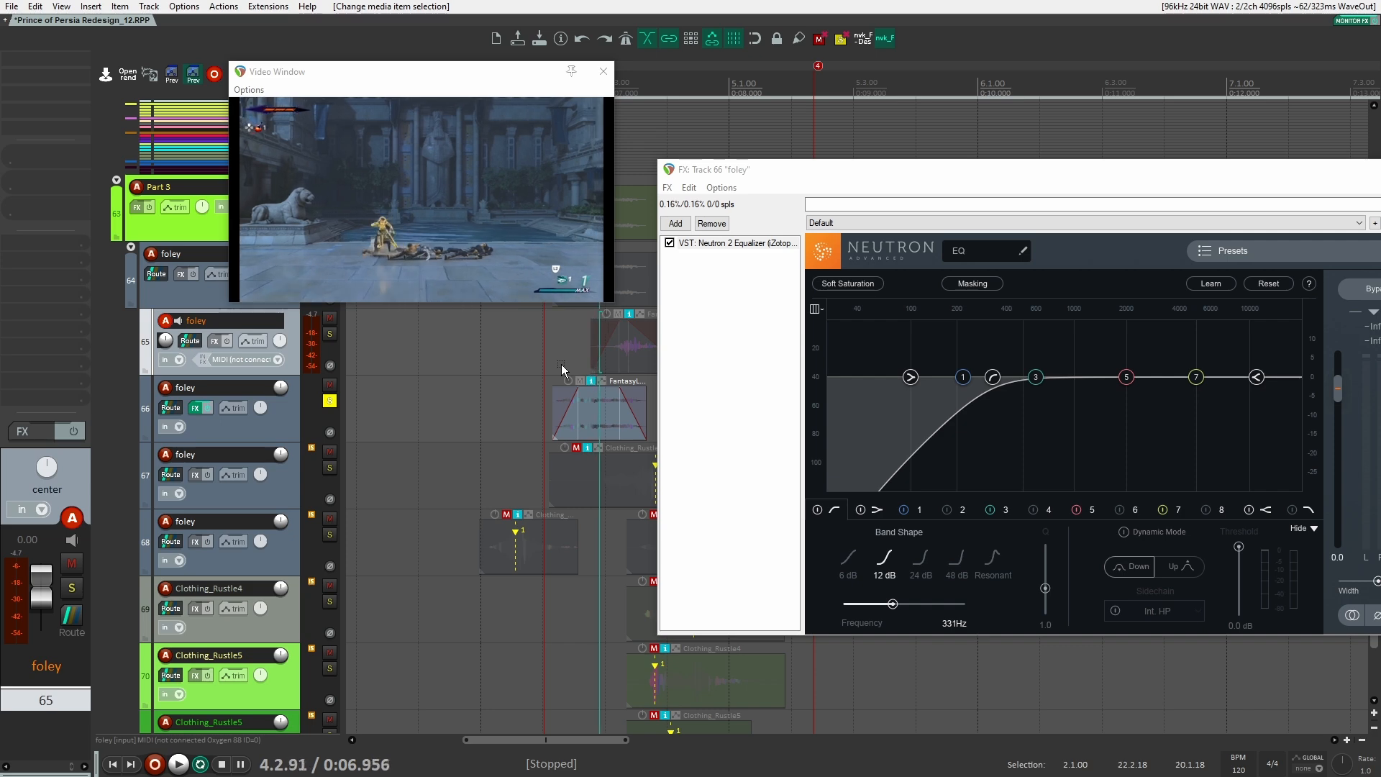
pyautogui.click(545, 369)
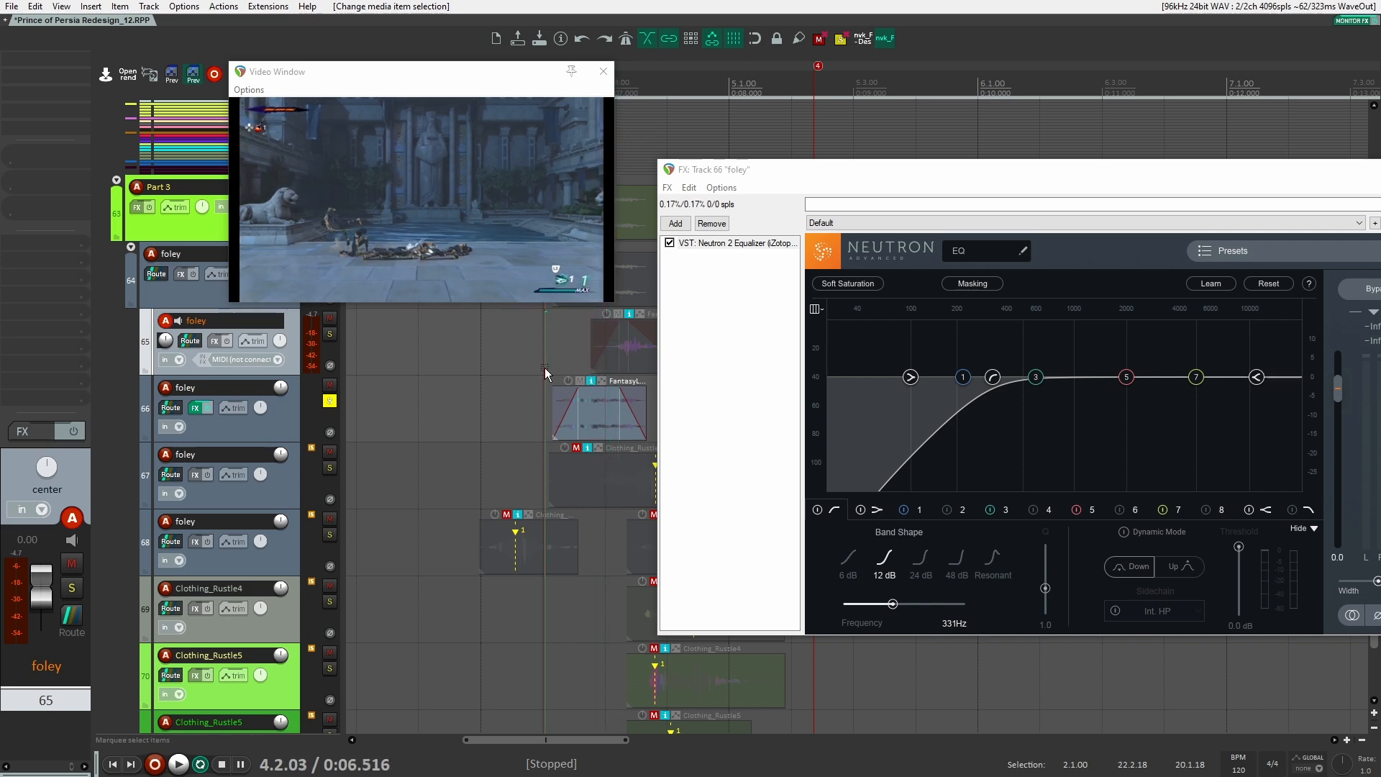
pyautogui.press('space')
pyautogui.press('space')
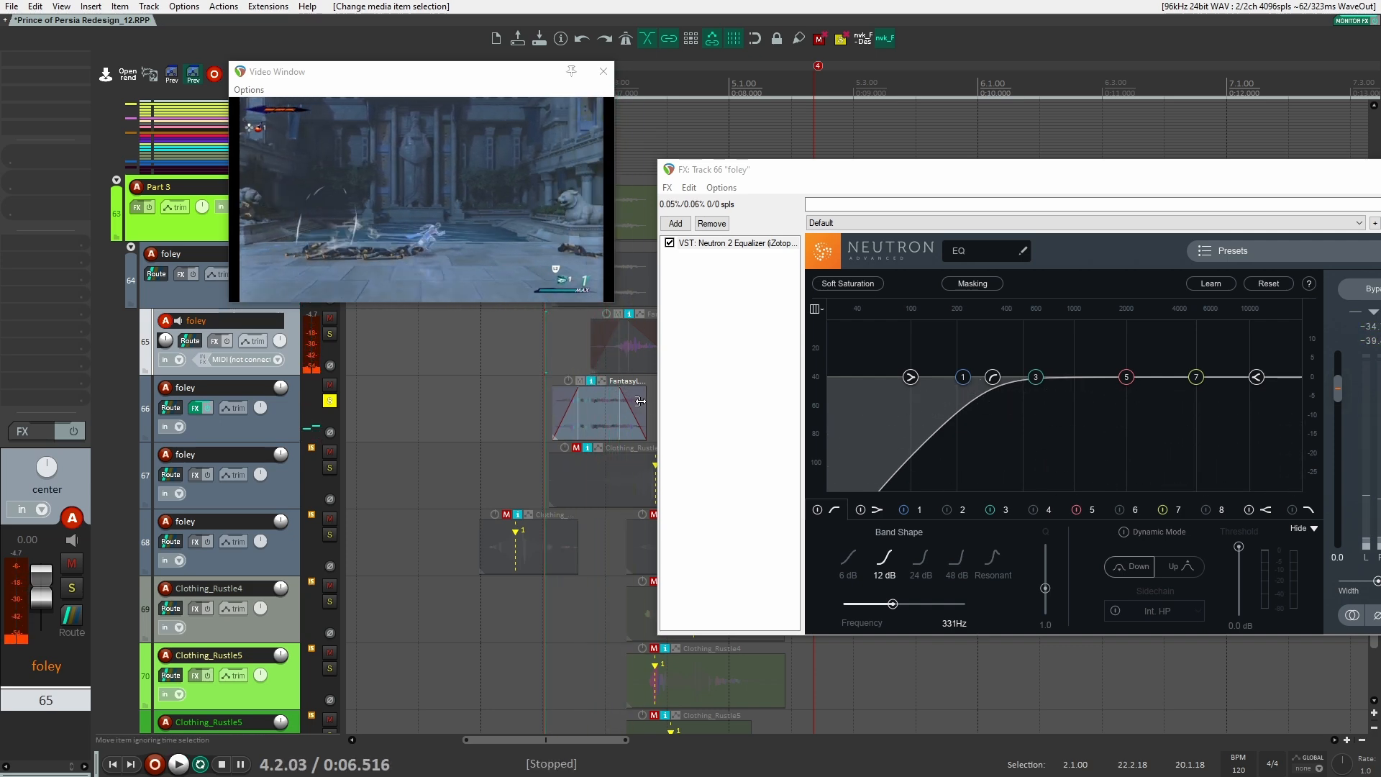
# Shorten the end of the faded mix clip and lengthen its fade-out to about 0.33 s, playing the result.
pyautogui.click(640, 402)
pyautogui.moveTo(631, 403); pyautogui.dragTo(626, 402)
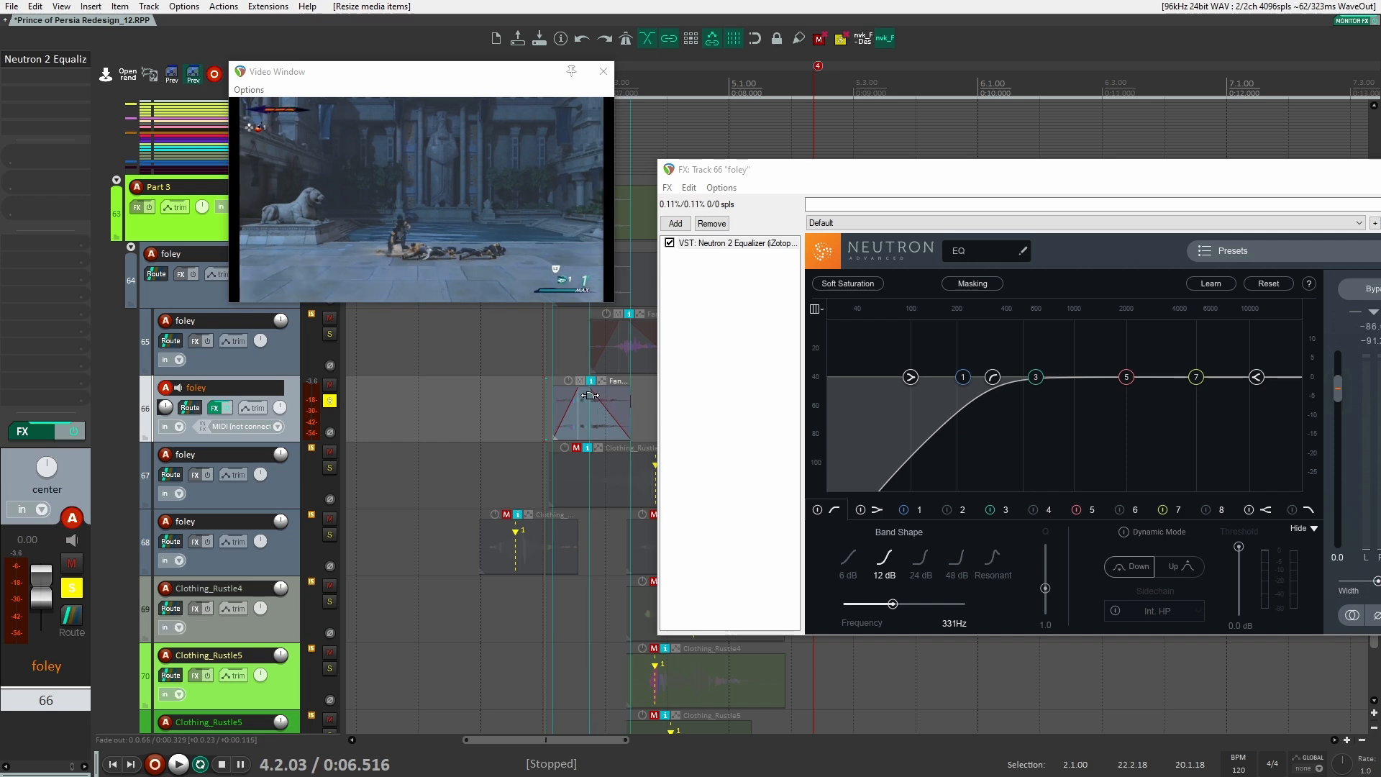
pyautogui.click(589, 395)
pyautogui.click(528, 392)
pyautogui.press('space')
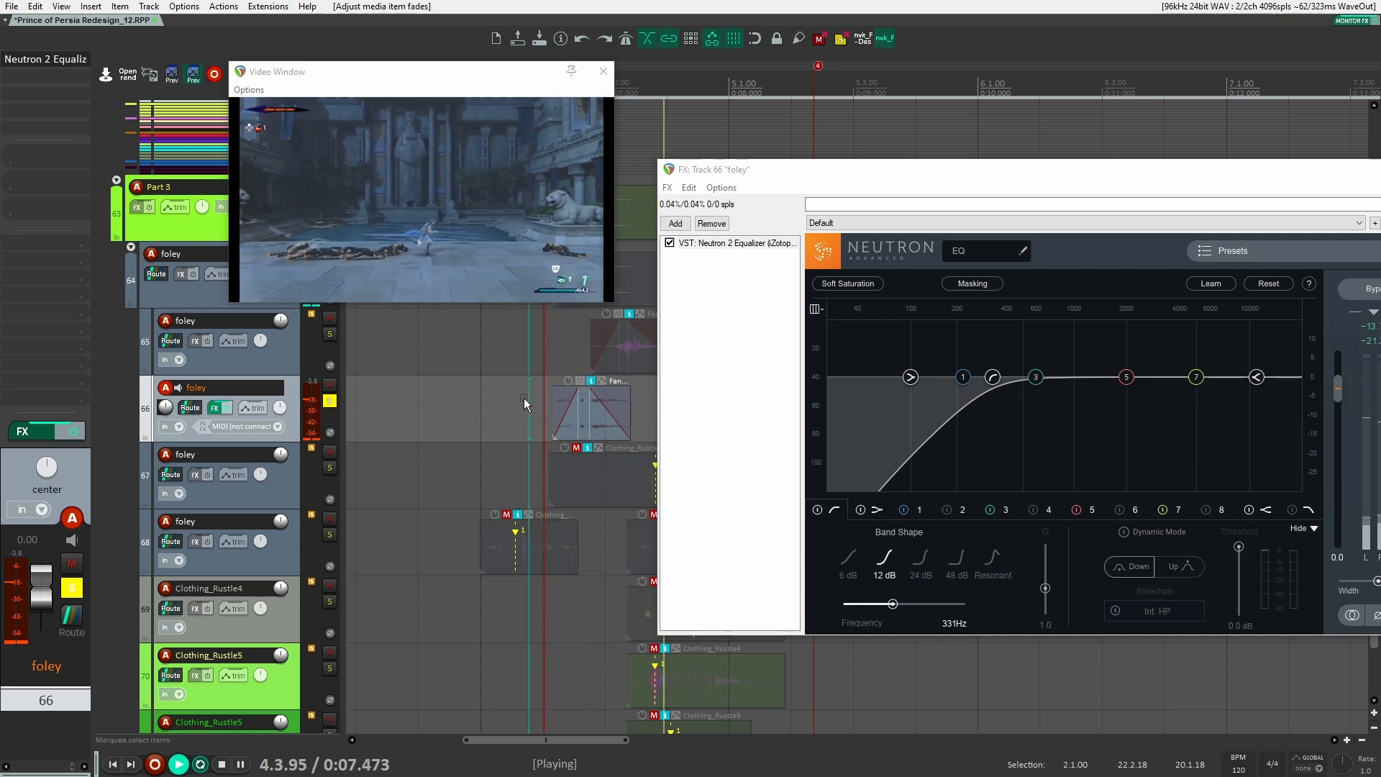
pyautogui.press('space')
pyautogui.press('space')
pyautogui.press('space')
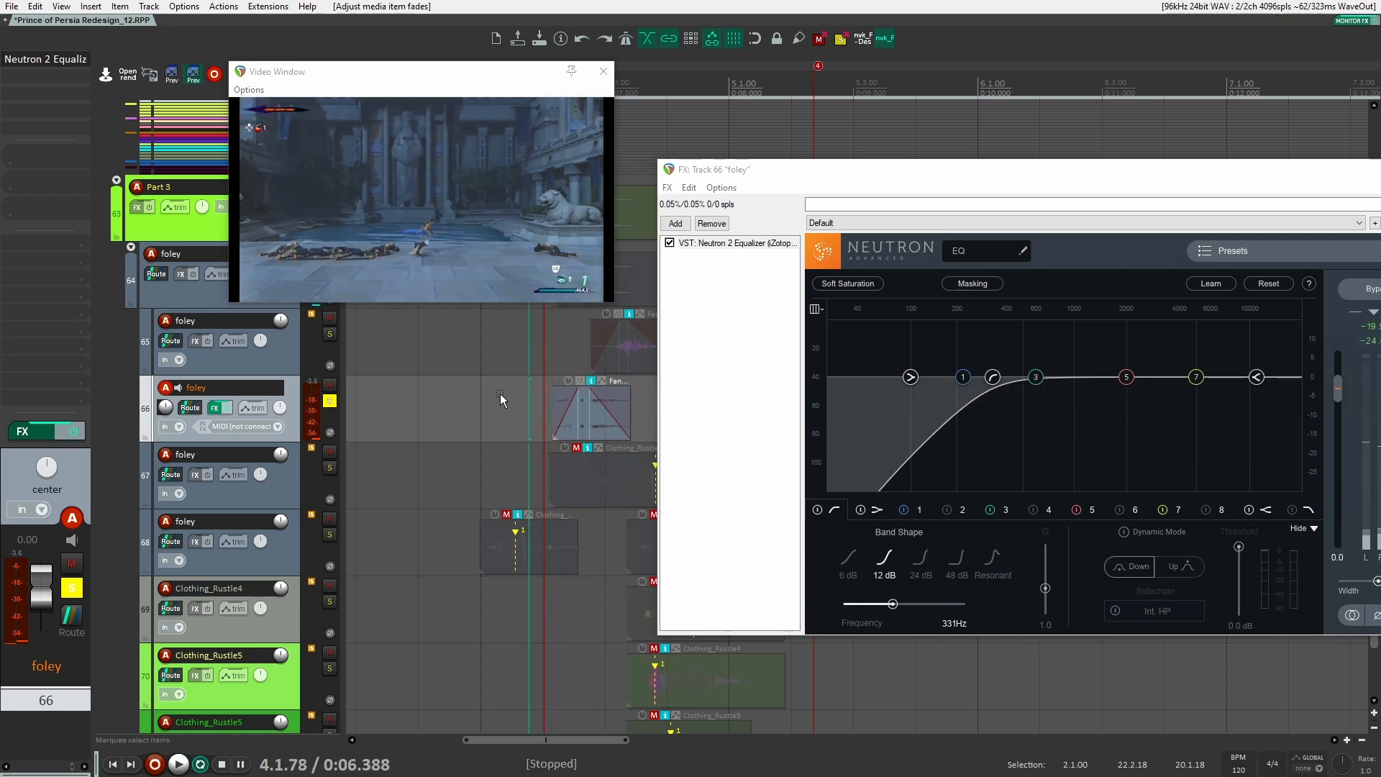
# Shift the mix clip slightly earlier so it starts right by marker 3, checking its sync against the video.
pyautogui.click(466, 400)
pyautogui.press('space')
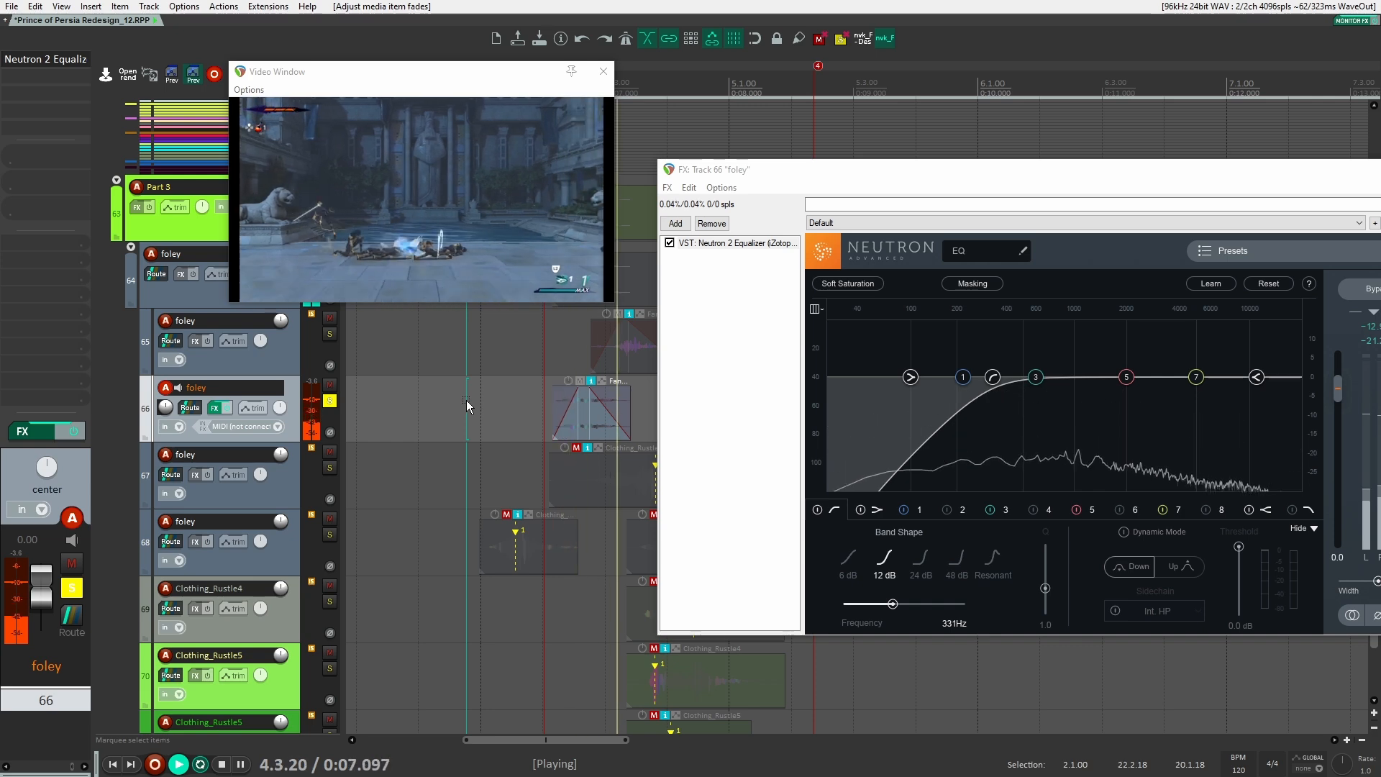
pyautogui.press('space')
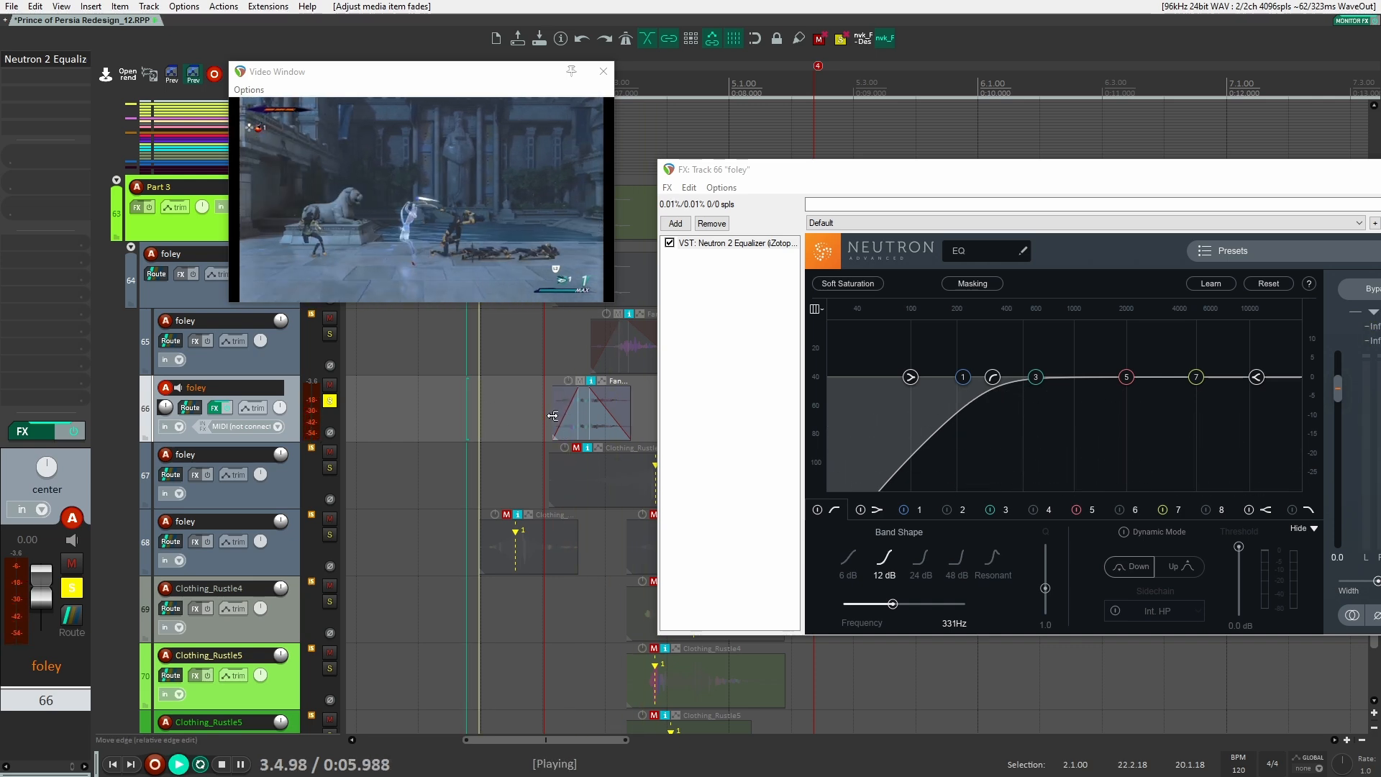
pyautogui.press('space')
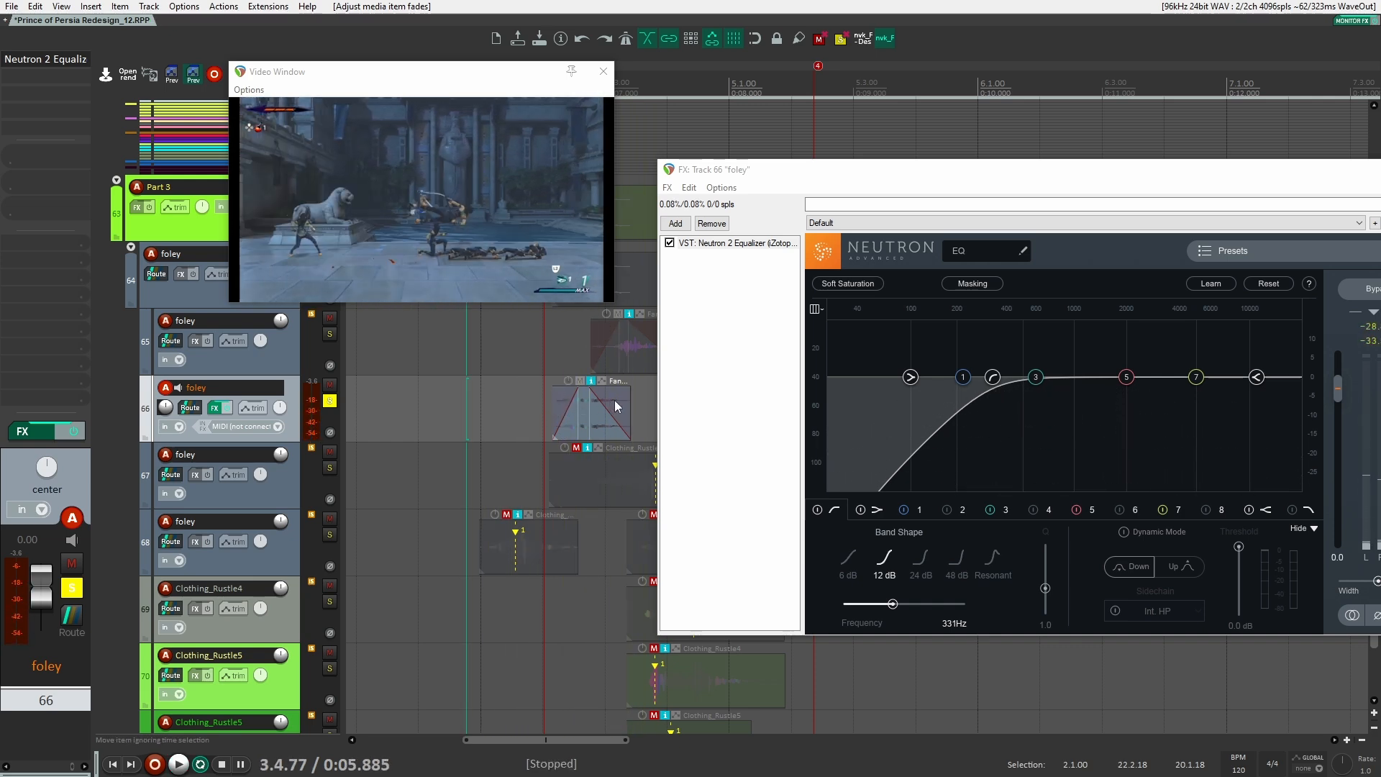
pyautogui.moveTo(608, 400); pyautogui.dragTo(605, 403)
pyautogui.press('space')
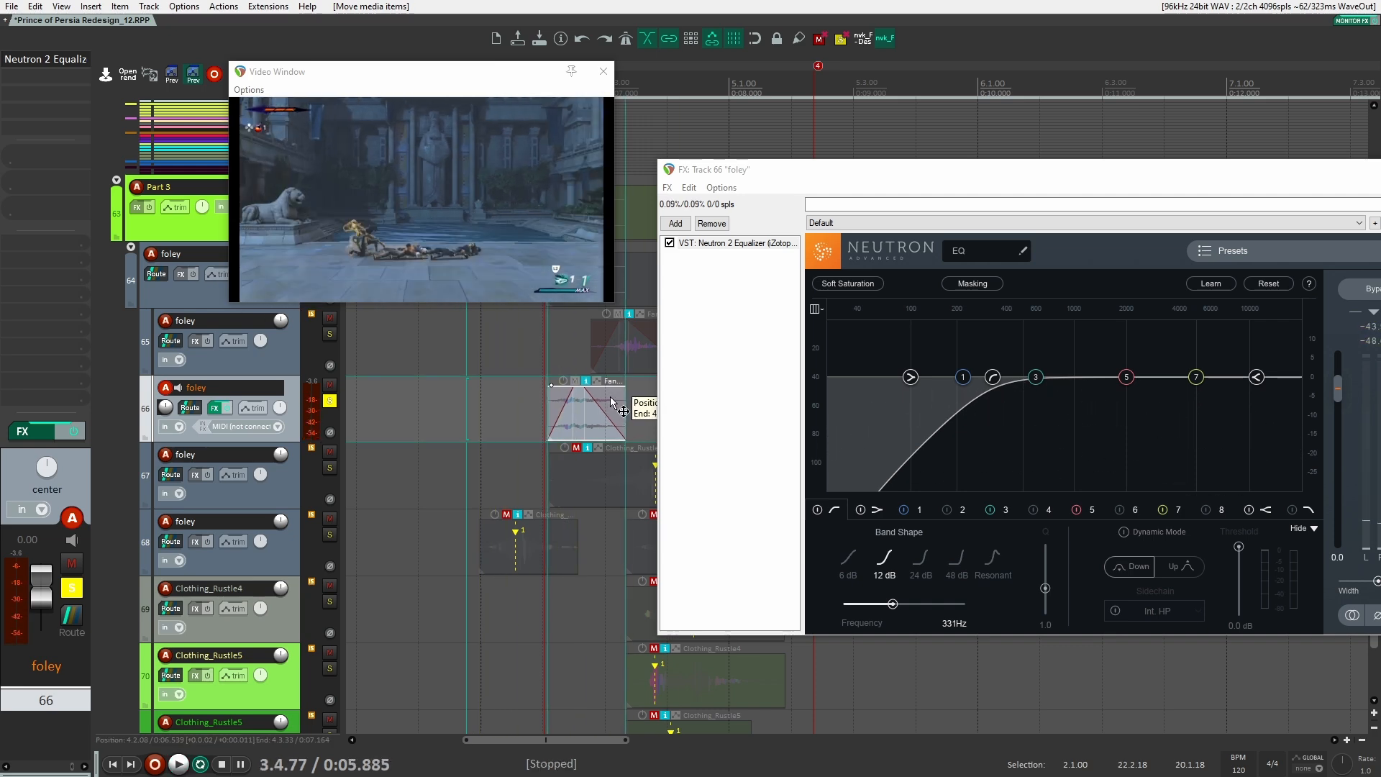
pyautogui.moveTo(611, 402); pyautogui.dragTo(613, 405)
pyautogui.press('space')
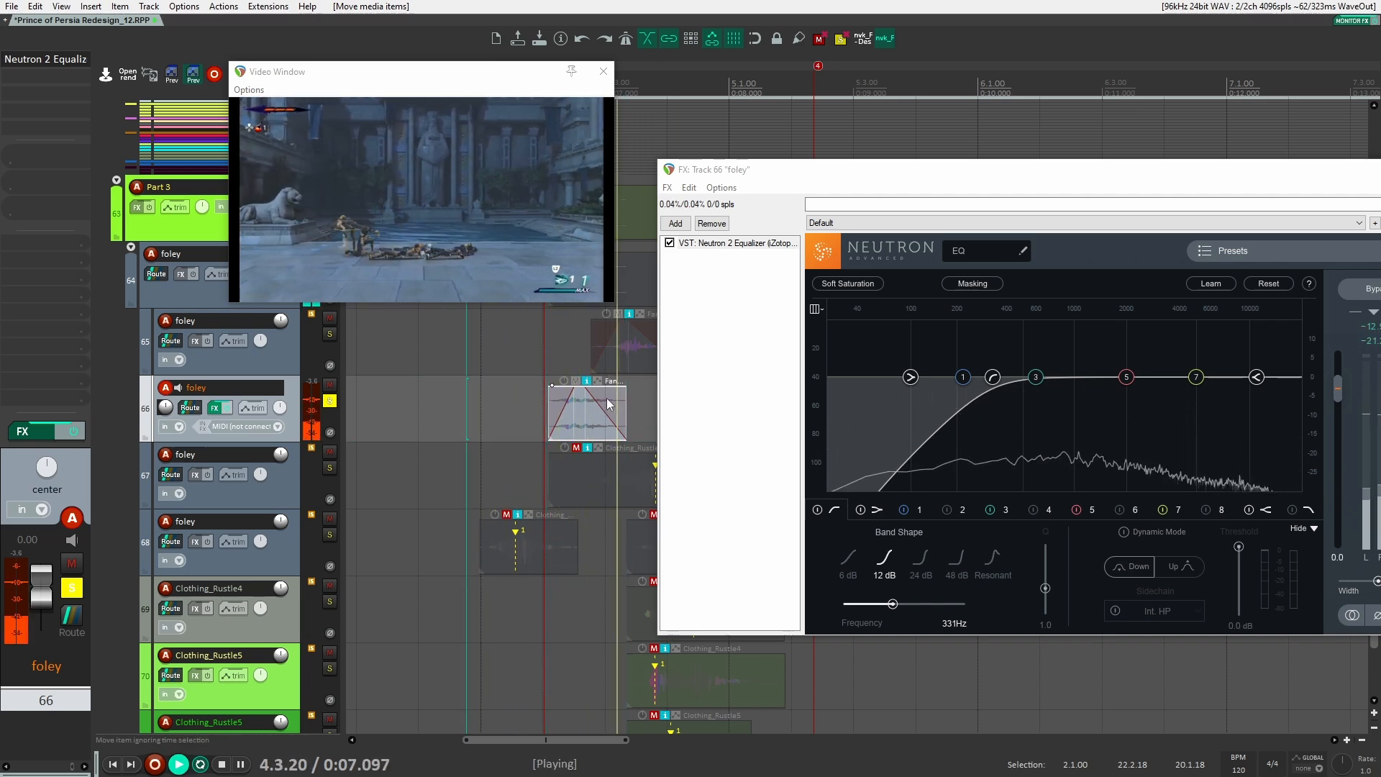
pyautogui.press('space')
# Unsolo the mix clip's track, play it together with the other foley, and close its effects window.
pyautogui.click(329, 401)
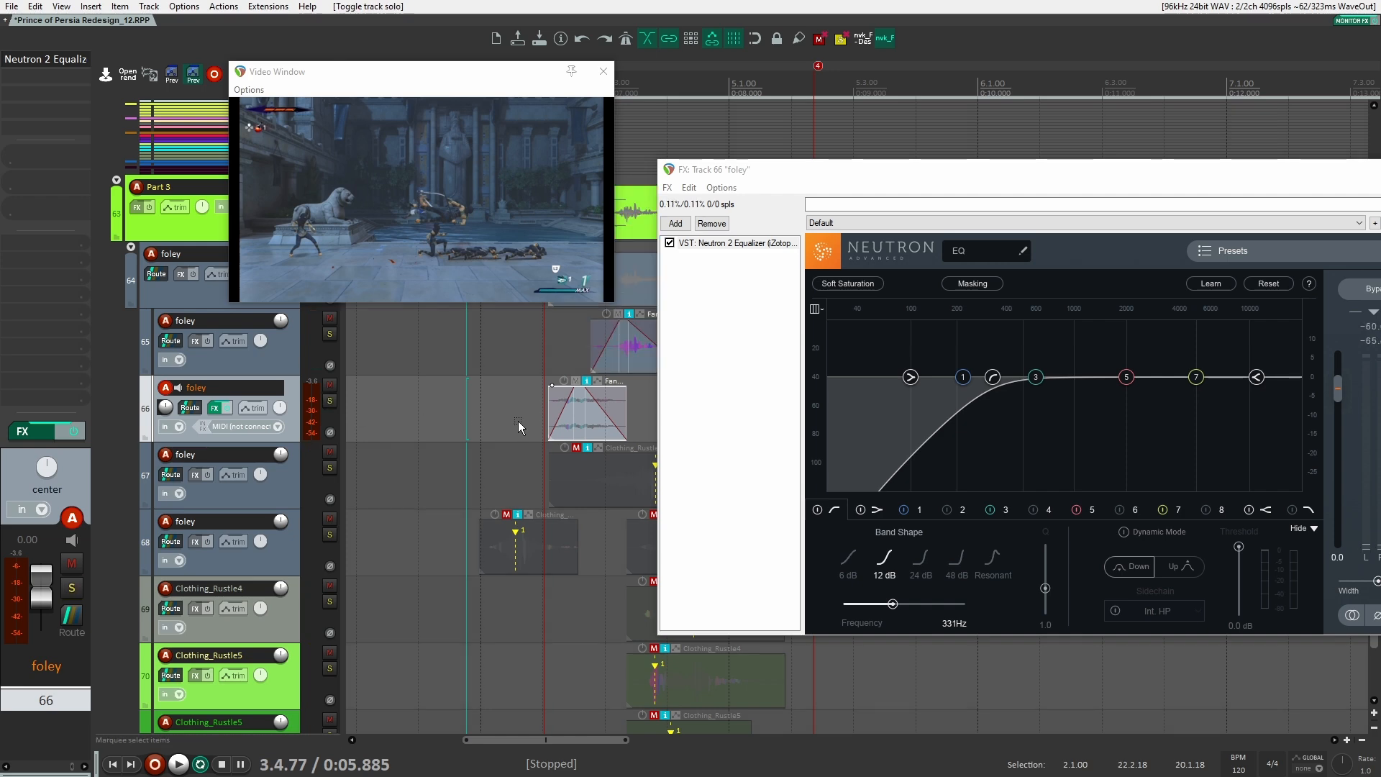
pyautogui.click(519, 421)
pyautogui.press('space')
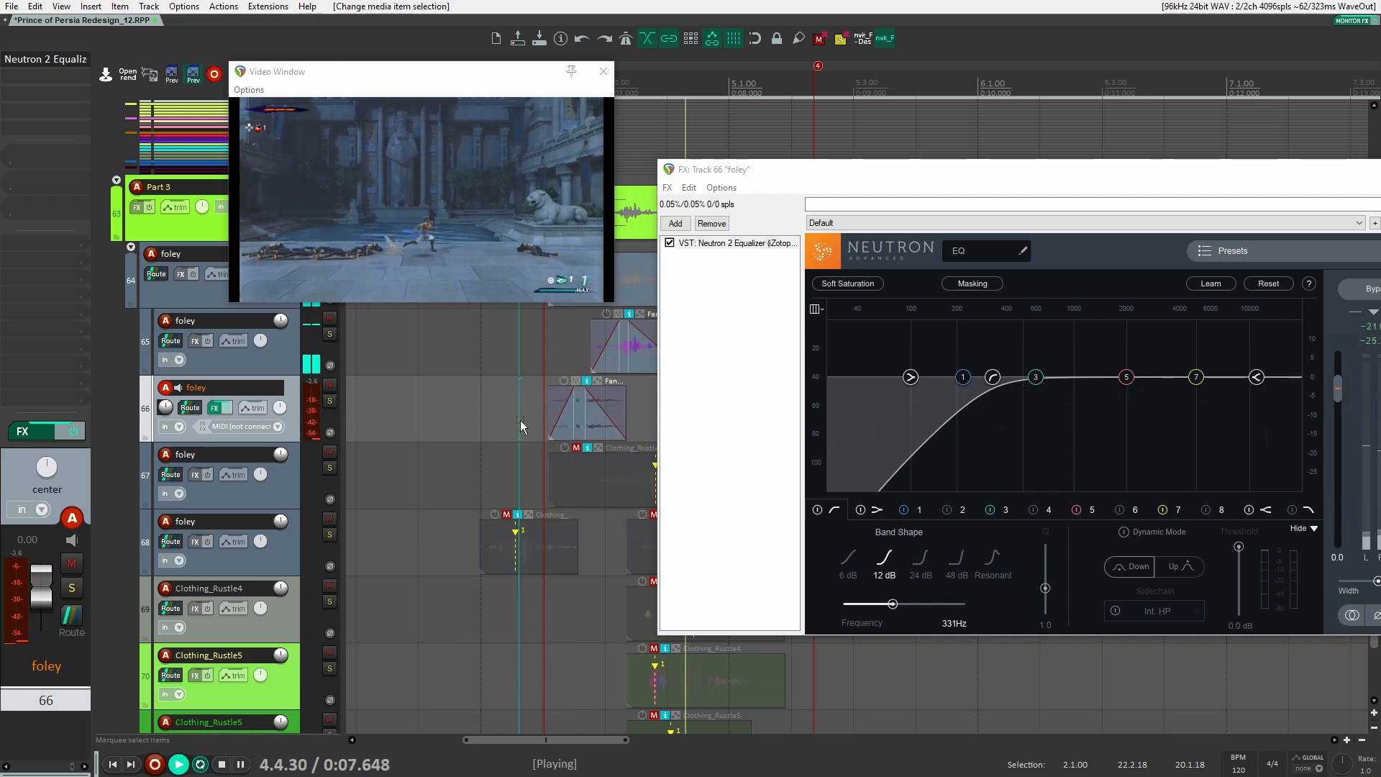
pyautogui.press('space')
pyautogui.press('f')
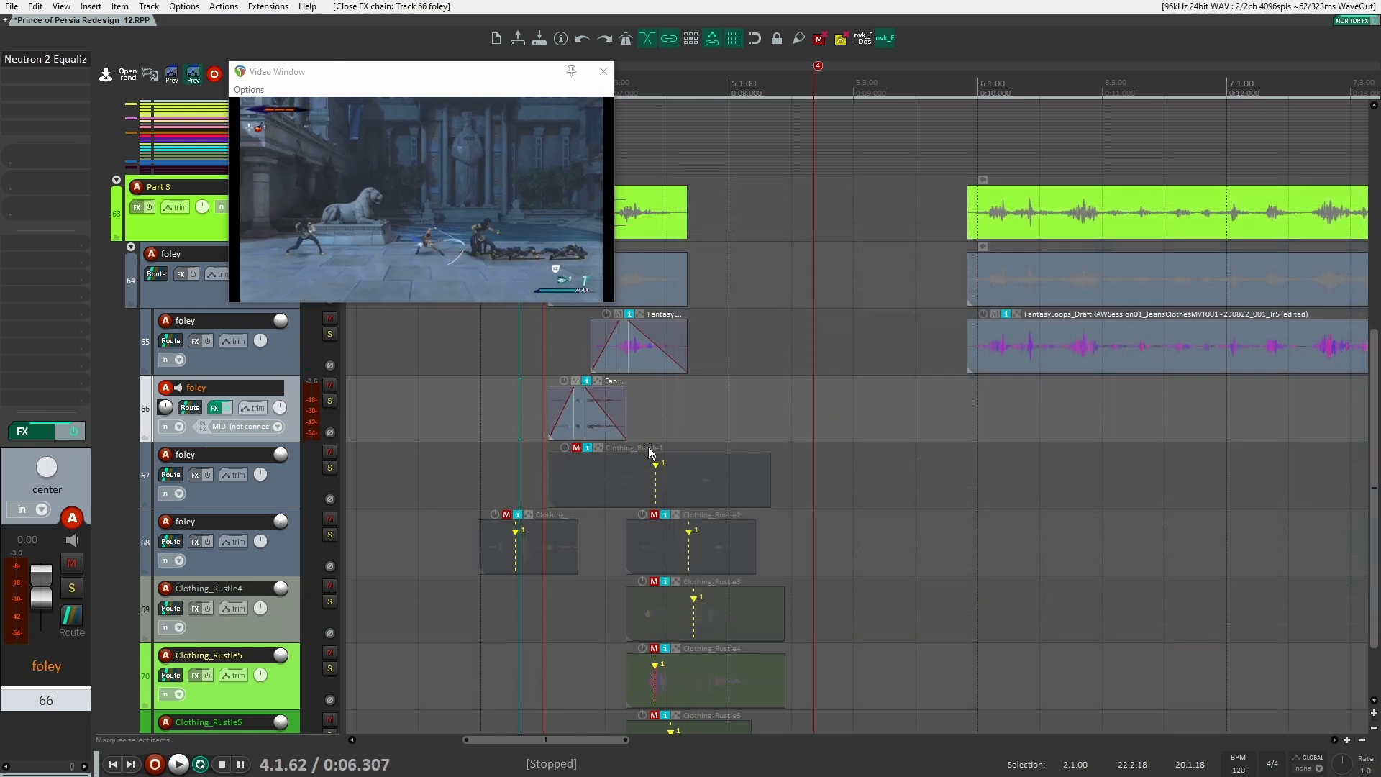
# Unmute the Clothing_Rustle1 clip, solo its track and play it against the video.
pyautogui.click(578, 448)
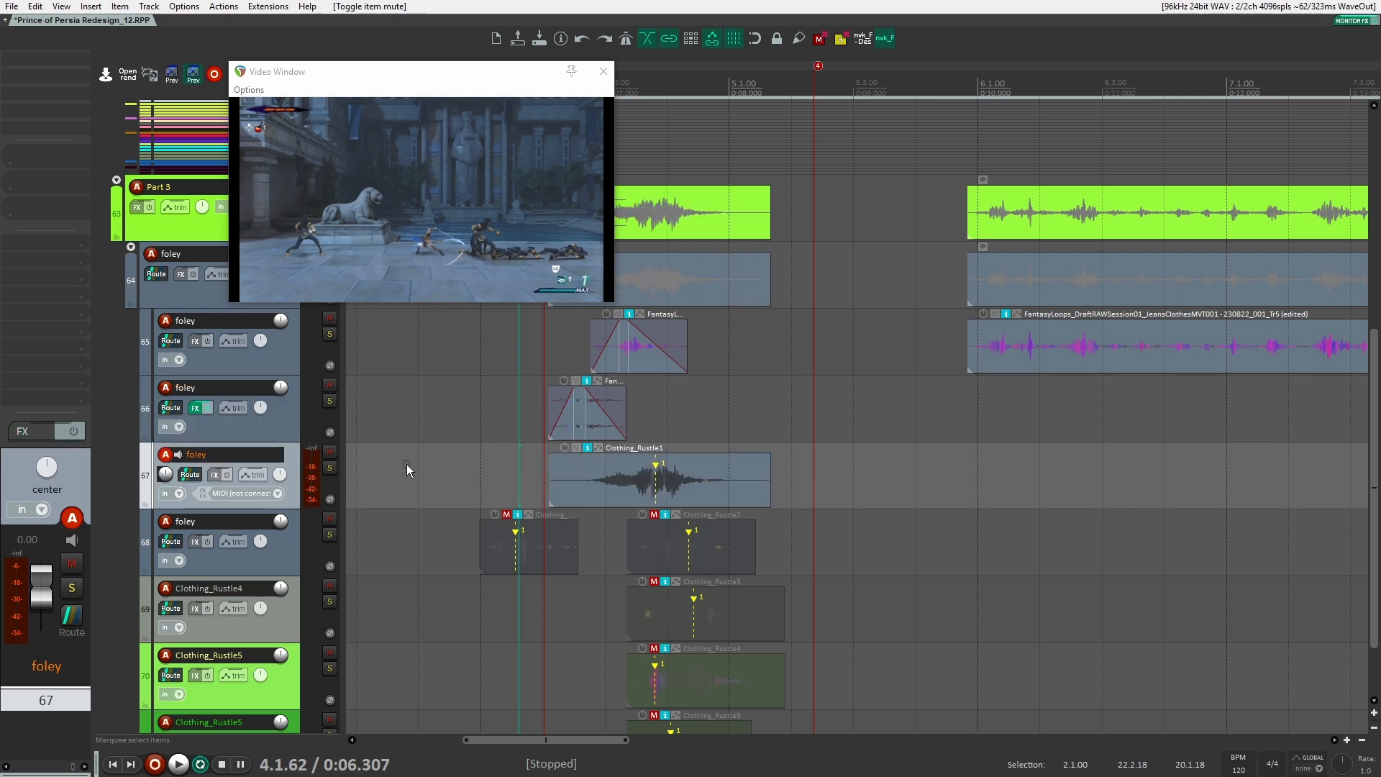
pyautogui.click(335, 469)
pyautogui.click(588, 473)
pyautogui.press('space')
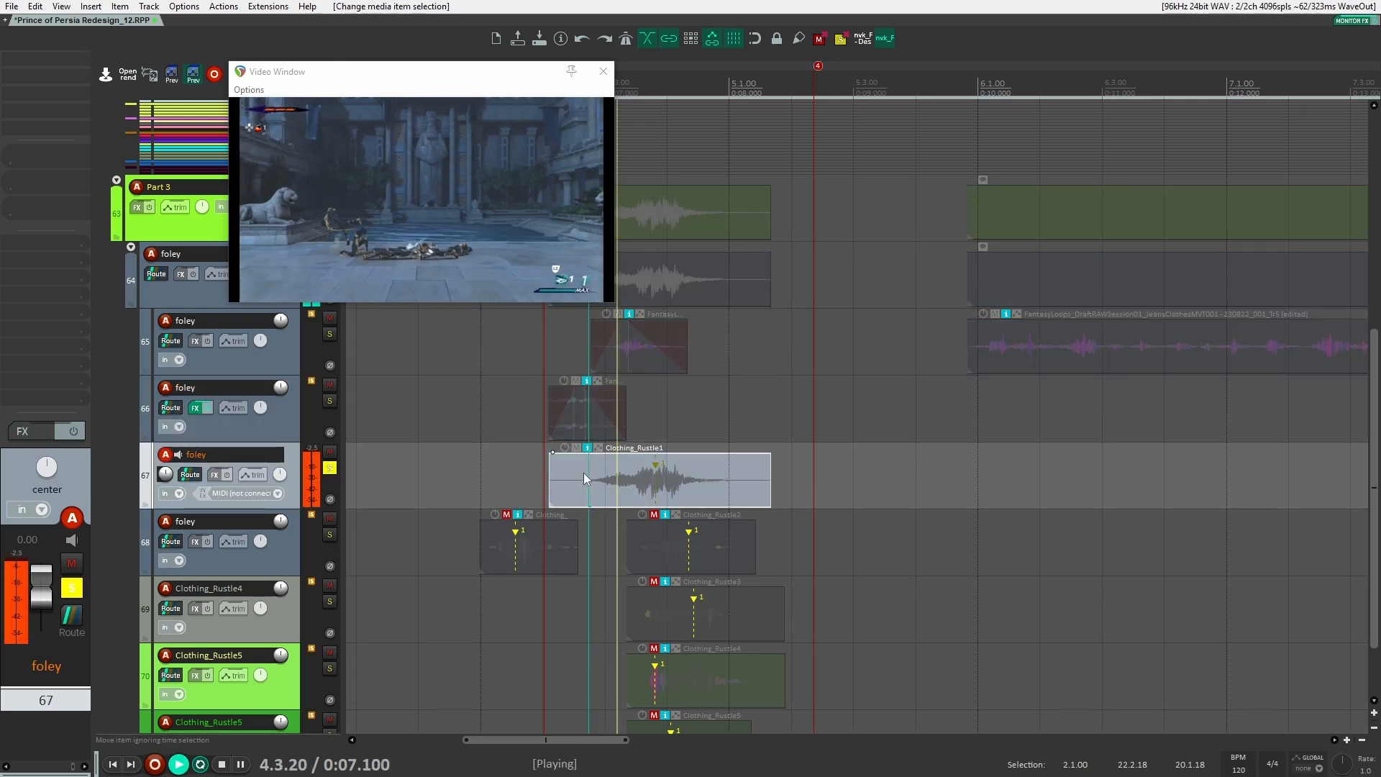
pyautogui.press('space')
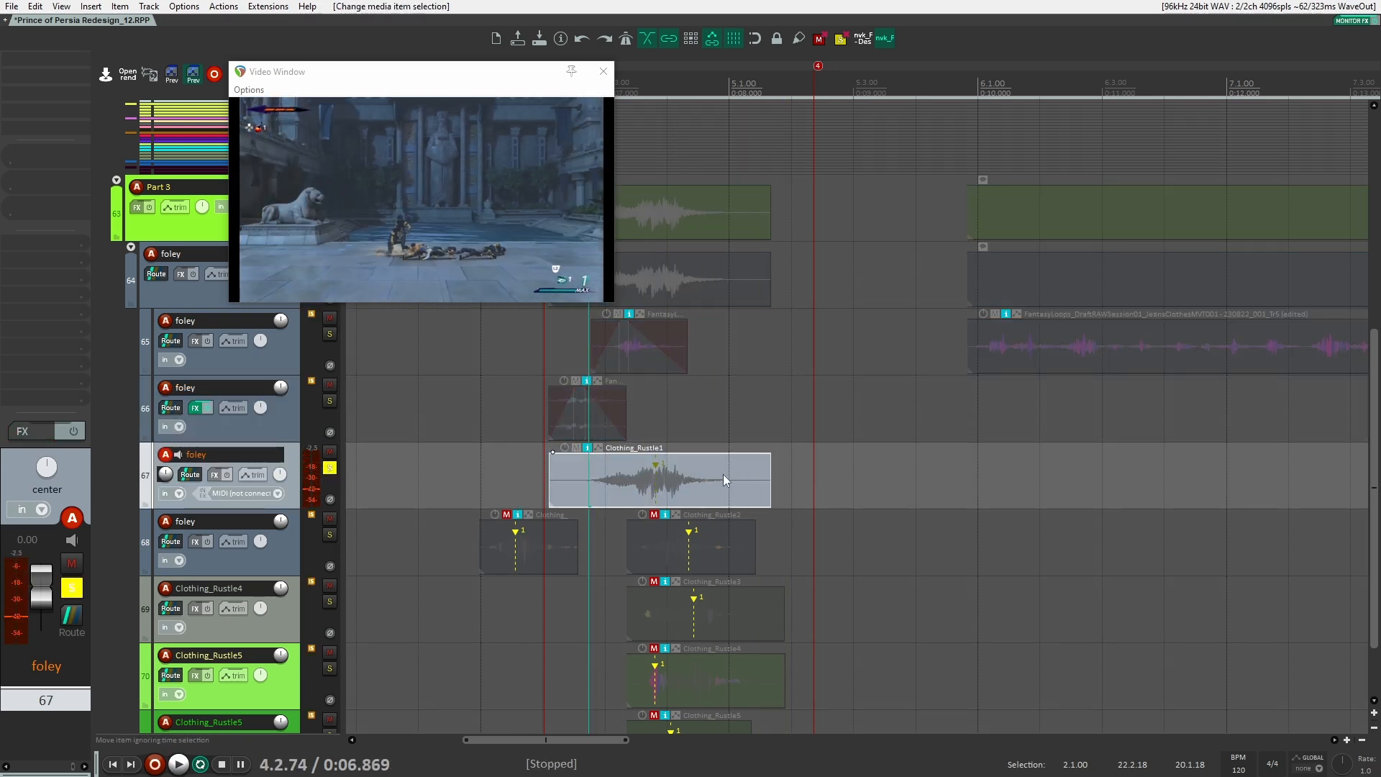
# Shift Clothing_Rustle1 earlier, trimmed at its start and lowered to -3 dB, and move its track directly below foley track 65 with both soloed.
pyautogui.moveTo(723, 473); pyautogui.dragTo(701, 473)
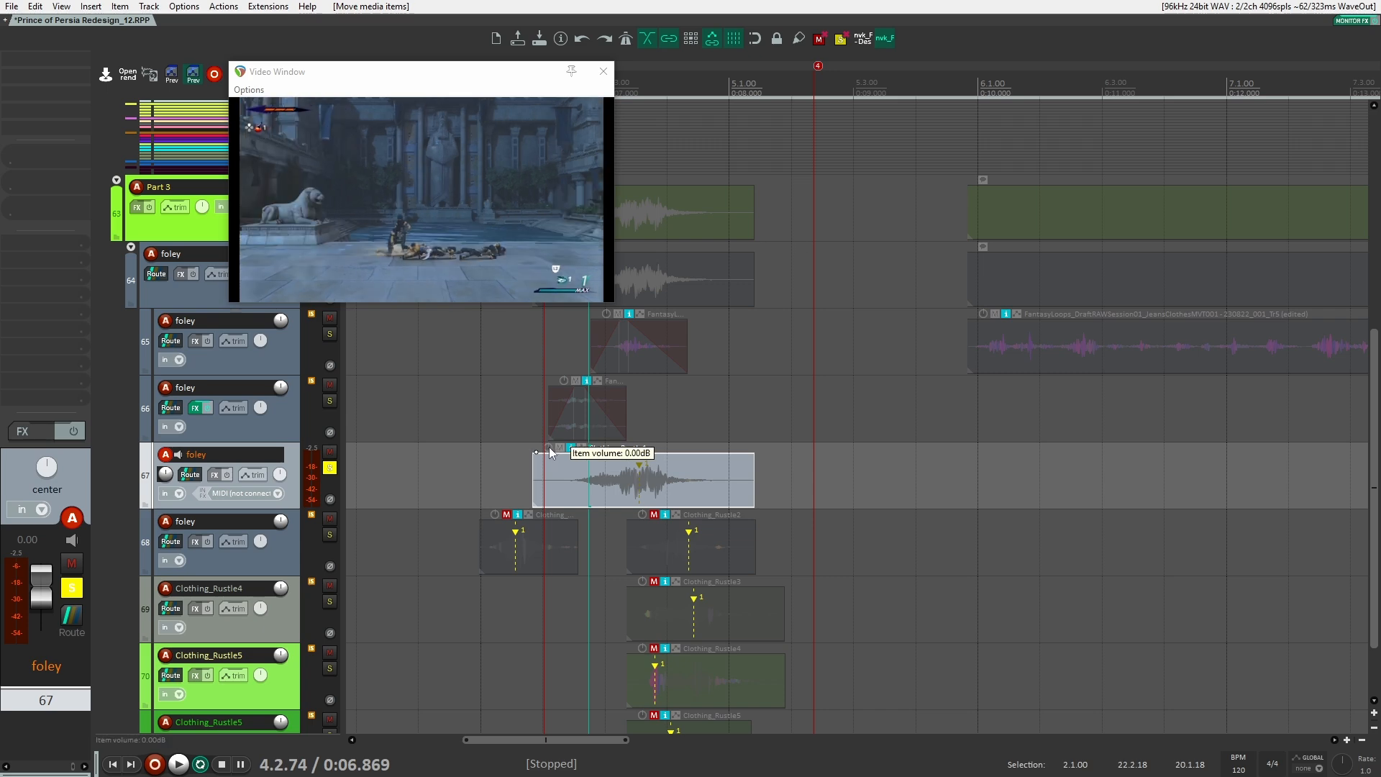
pyautogui.moveTo(545, 495); pyautogui.dragTo(583, 495)
pyautogui.click(329, 333)
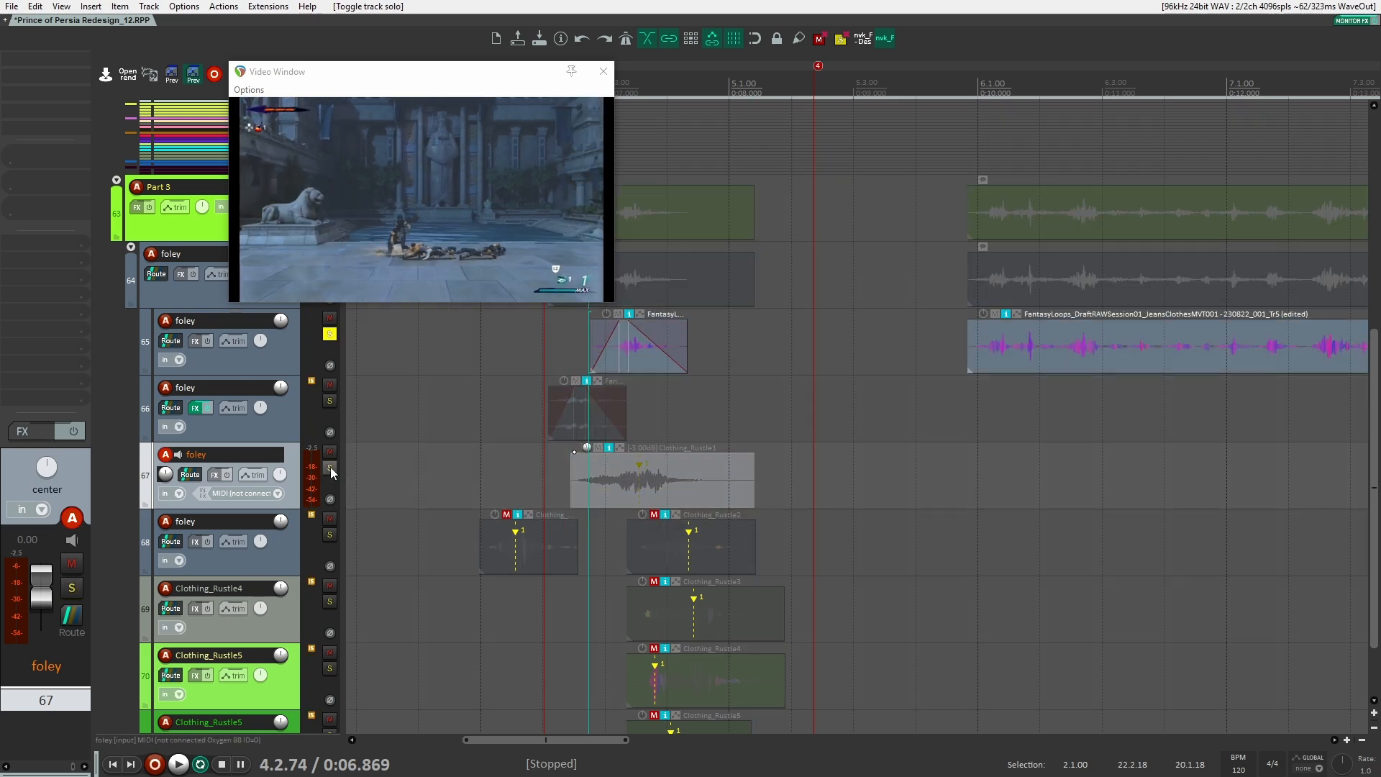
pyautogui.moveTo(295, 477); pyautogui.dragTo(296, 389)
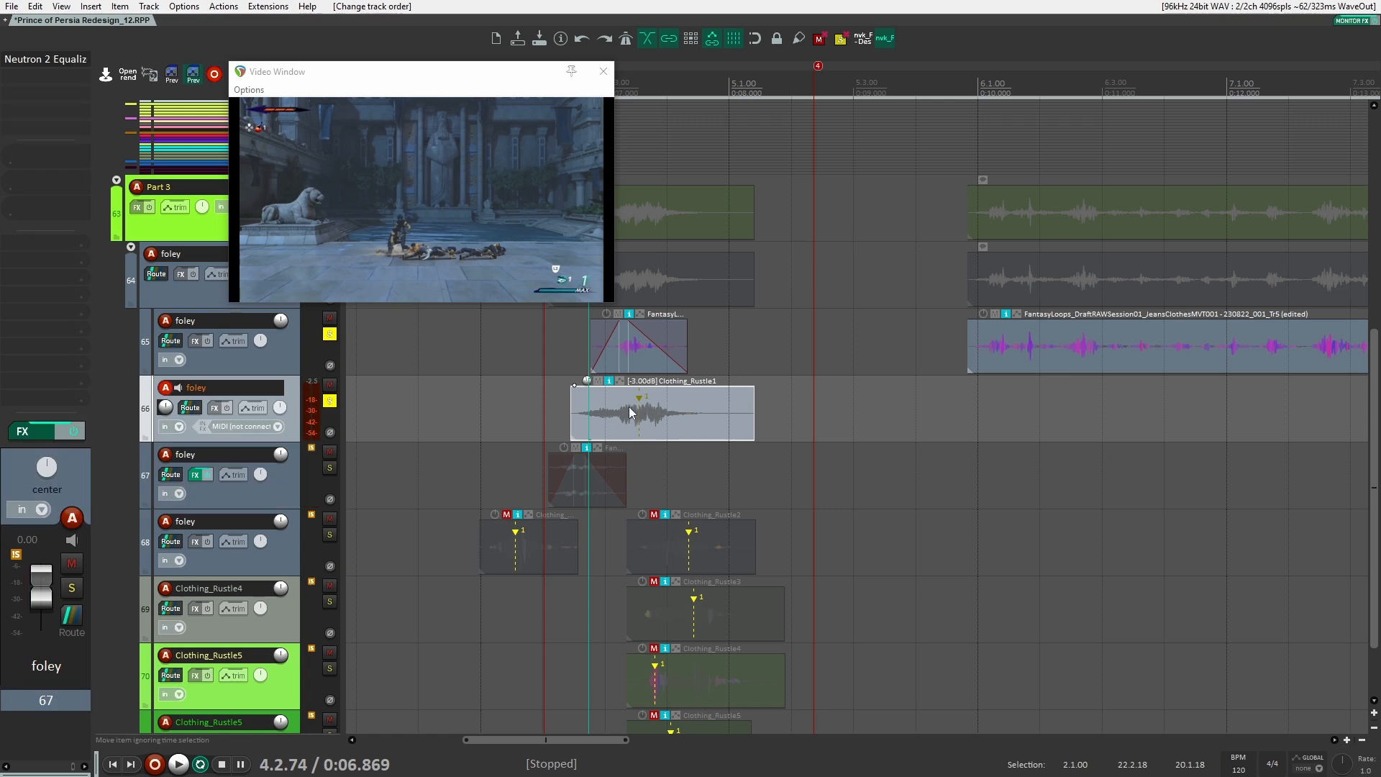
# Trim the start of Clothing_Rustle1 with a short fade-in and set its item volume to -1 dB, playing the result.
pyautogui.click(565, 369)
pyautogui.moveTo(572, 400); pyautogui.dragTo(594, 373)
pyautogui.press('space')
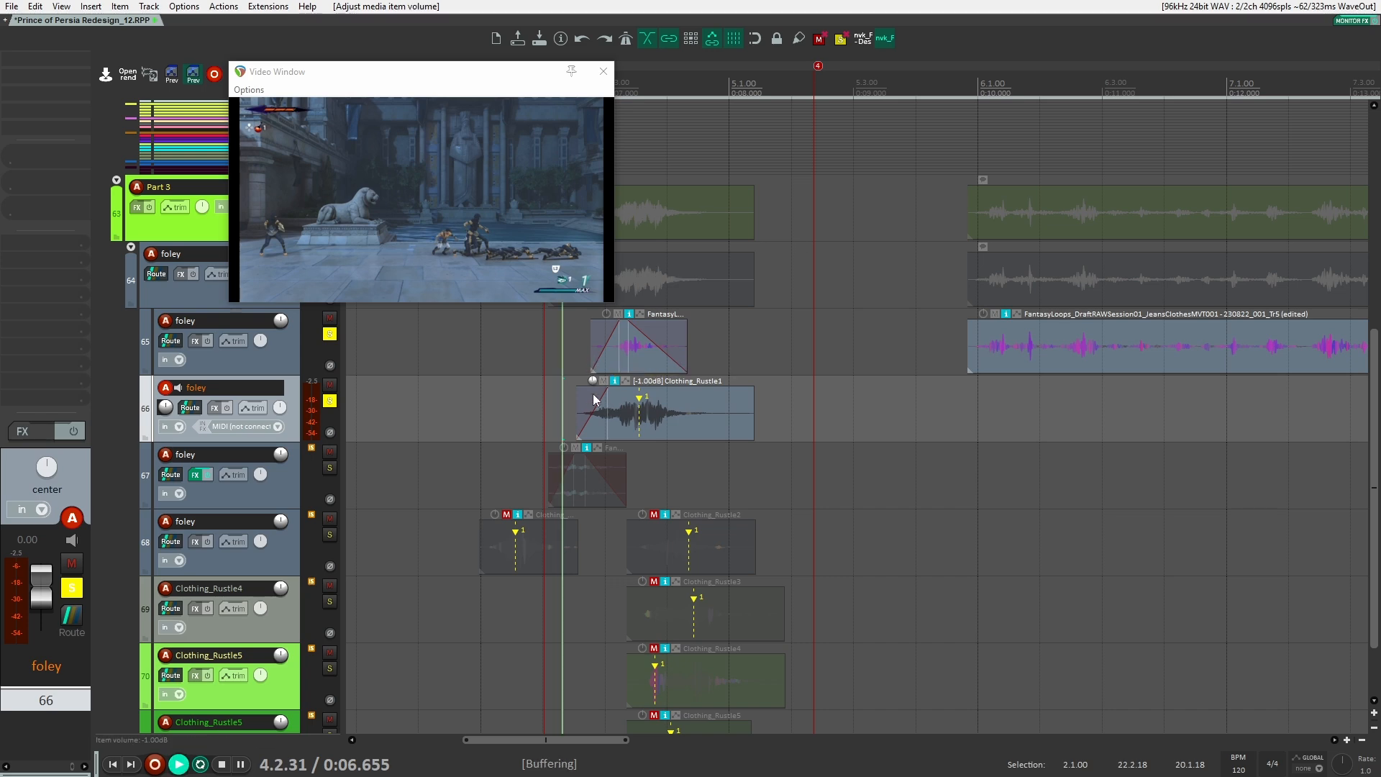
pyautogui.press('space')
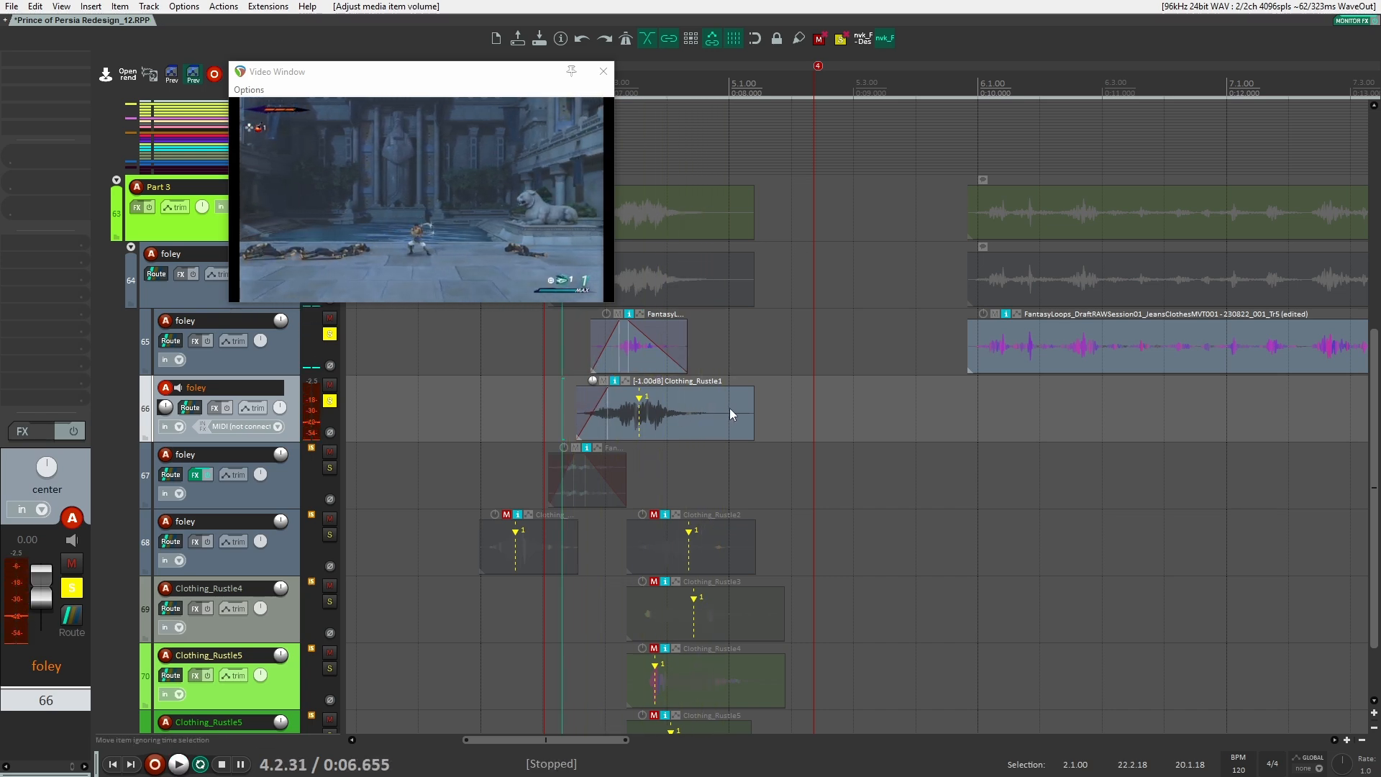
# Move Clothing_Rustle1 slightly earlier and extend its fade-in to its take marker, playing both foley layers against the video.
pyautogui.moveTo(689, 413); pyautogui.dragTo(671, 413)
pyautogui.press('space')
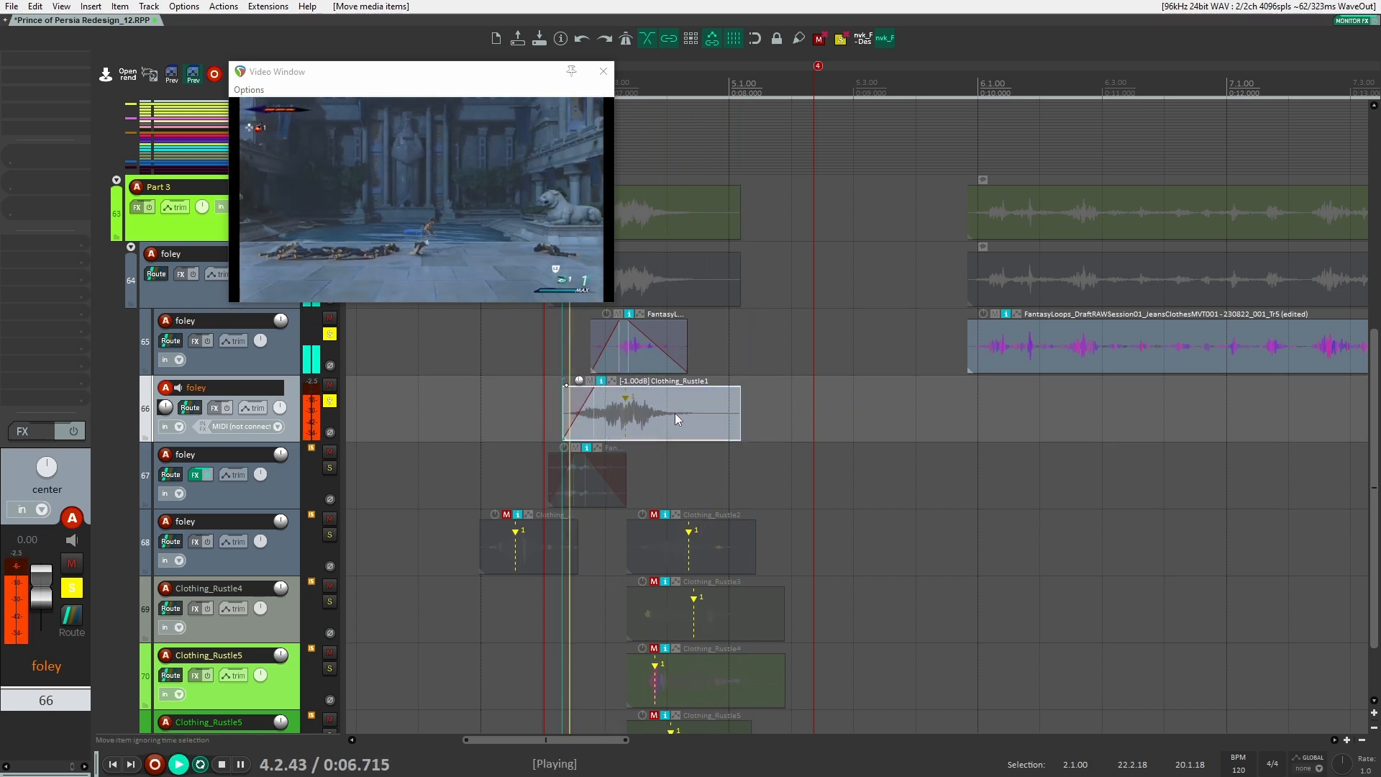
pyautogui.click(521, 393)
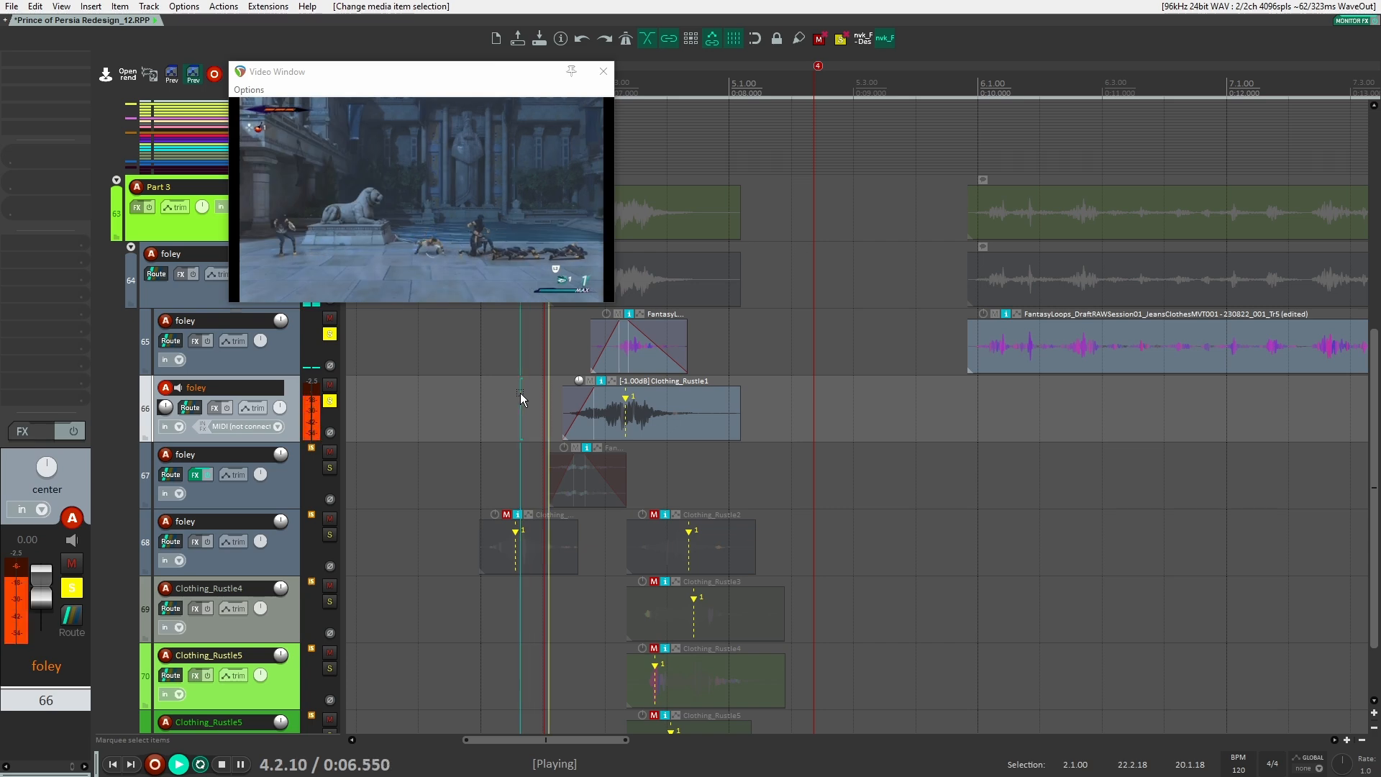
pyautogui.press('space')
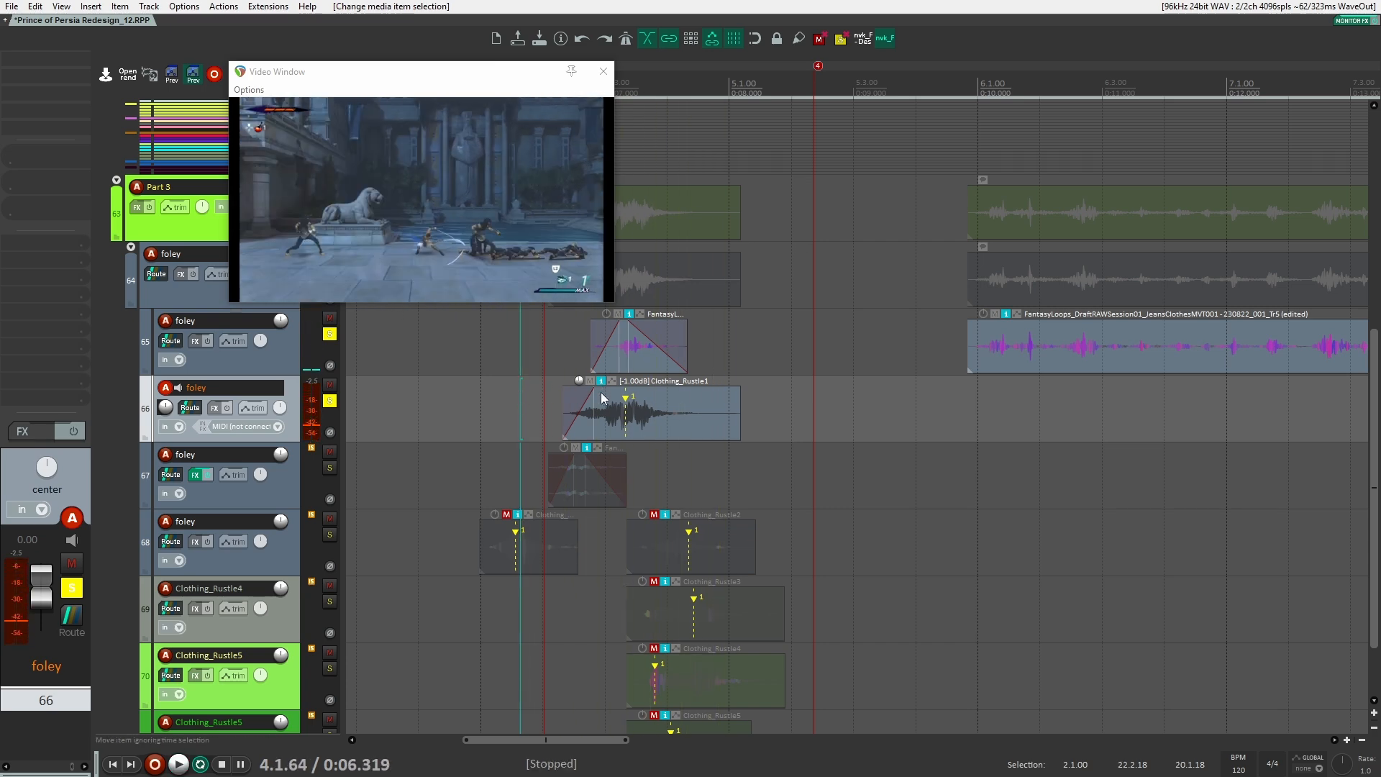
pyautogui.moveTo(592, 388); pyautogui.dragTo(626, 395)
pyautogui.press('space')
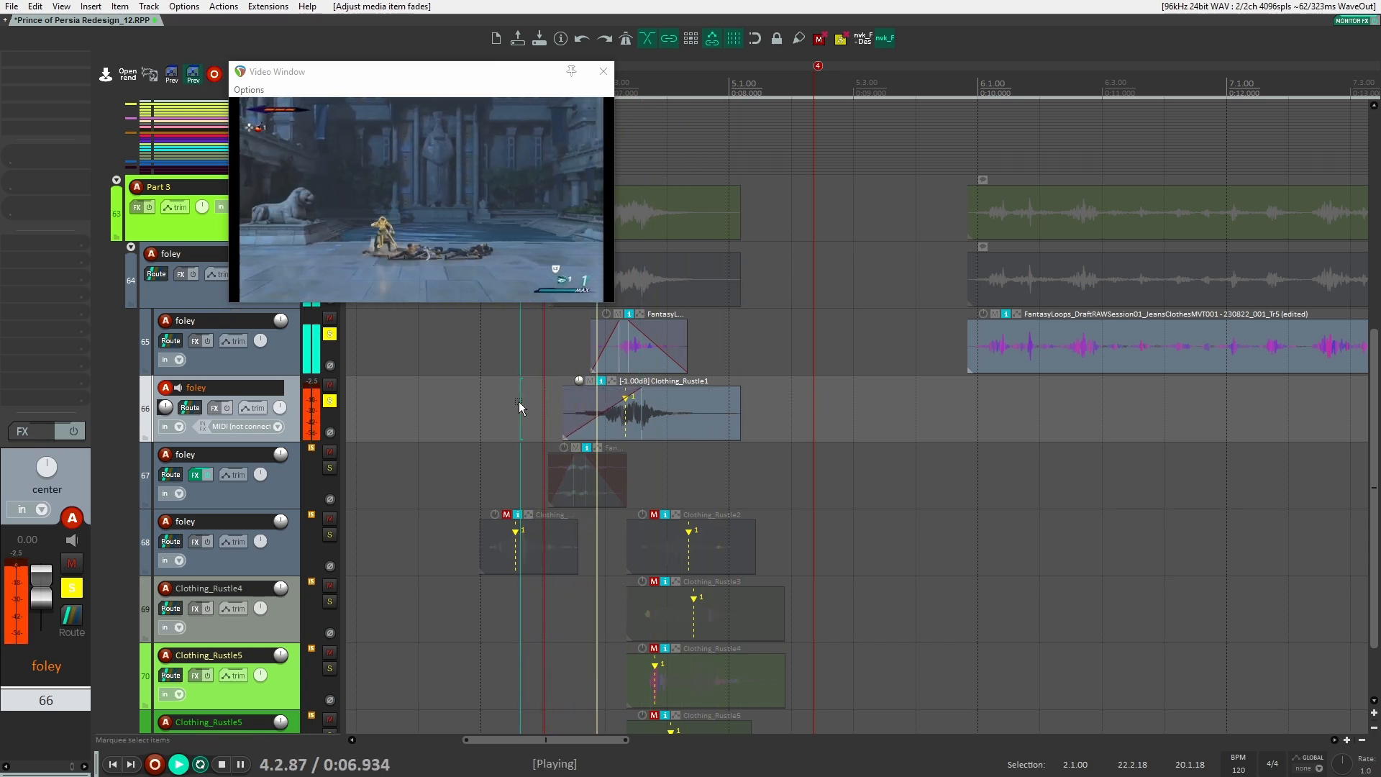
pyautogui.press('space')
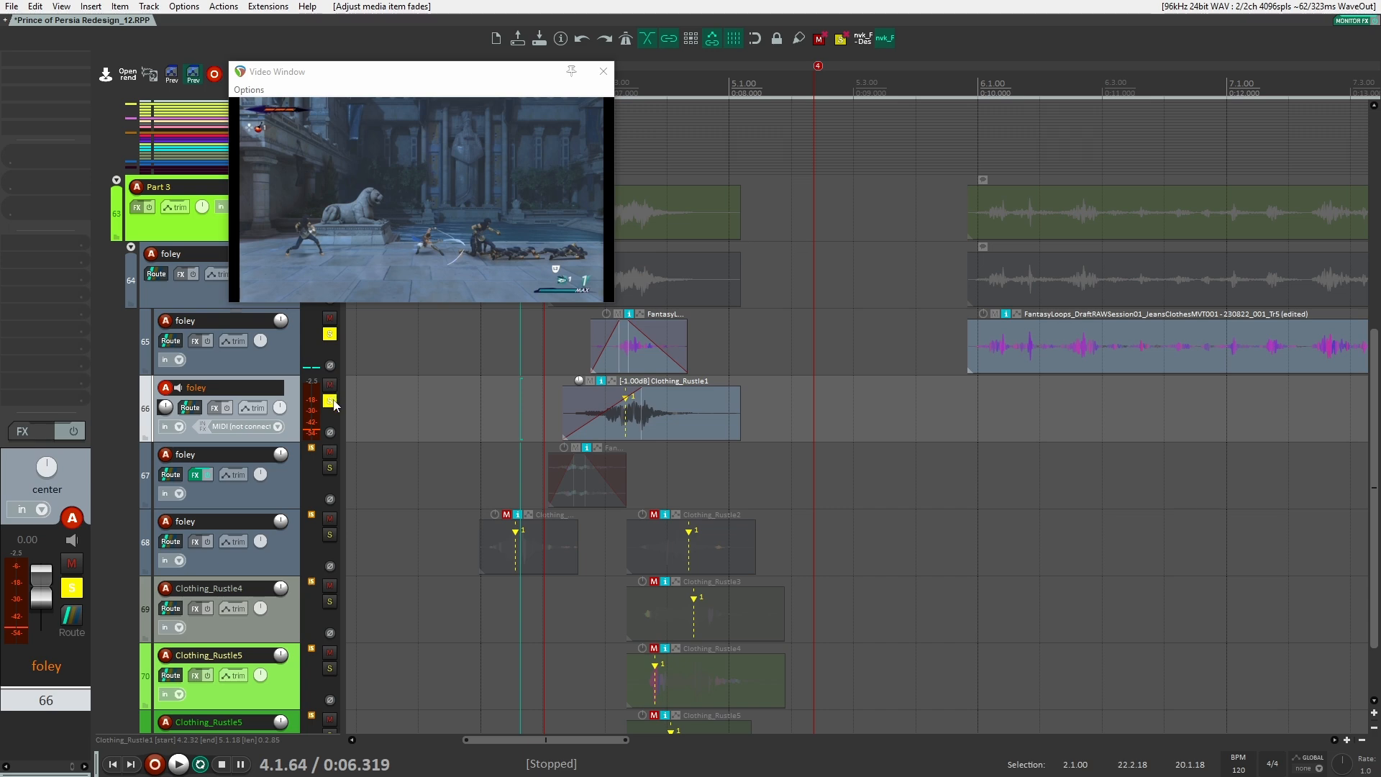
# Audition the upper foley clip with Clothing_Rustle1 muted and unsoloed, and re-enable the rustle clip and its track's solo.
pyautogui.click(332, 403)
pyautogui.click(593, 381)
pyautogui.press('space')
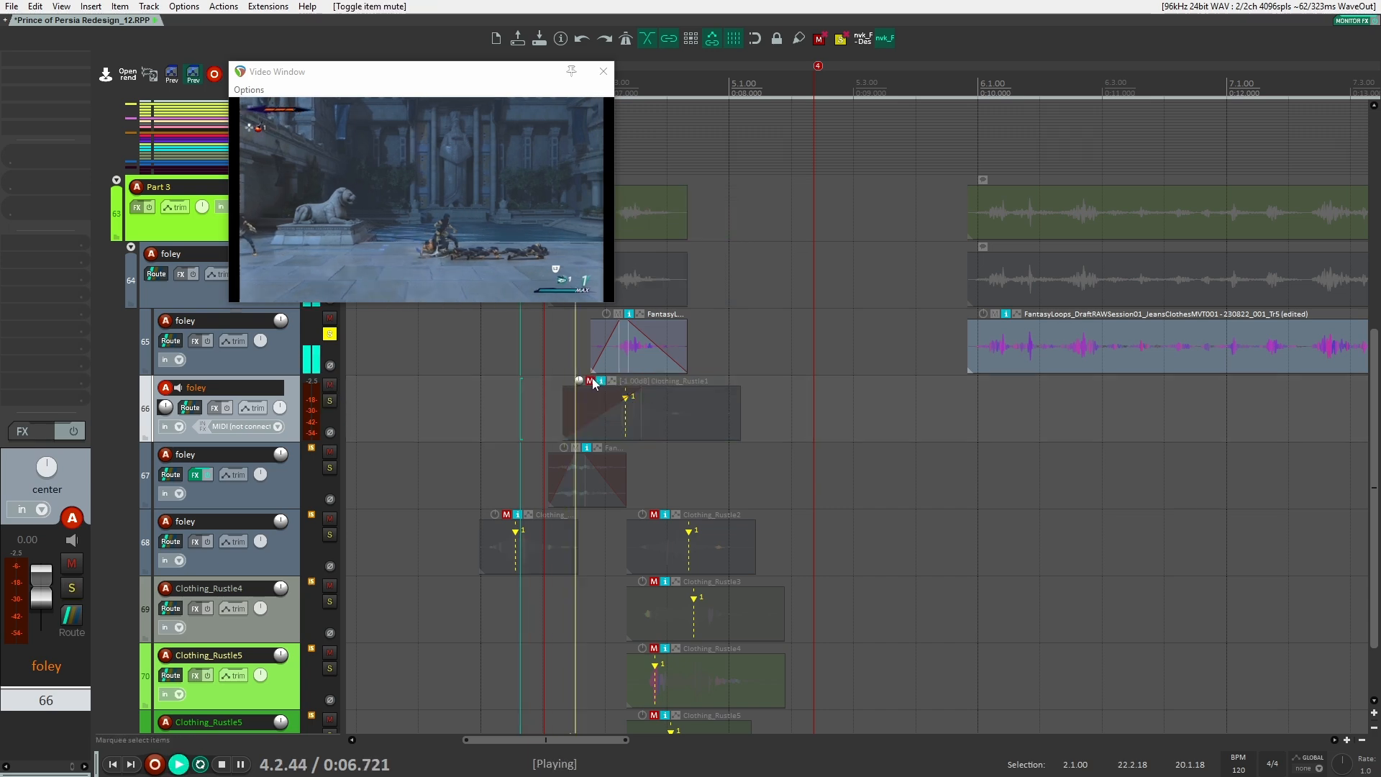
pyautogui.press('space')
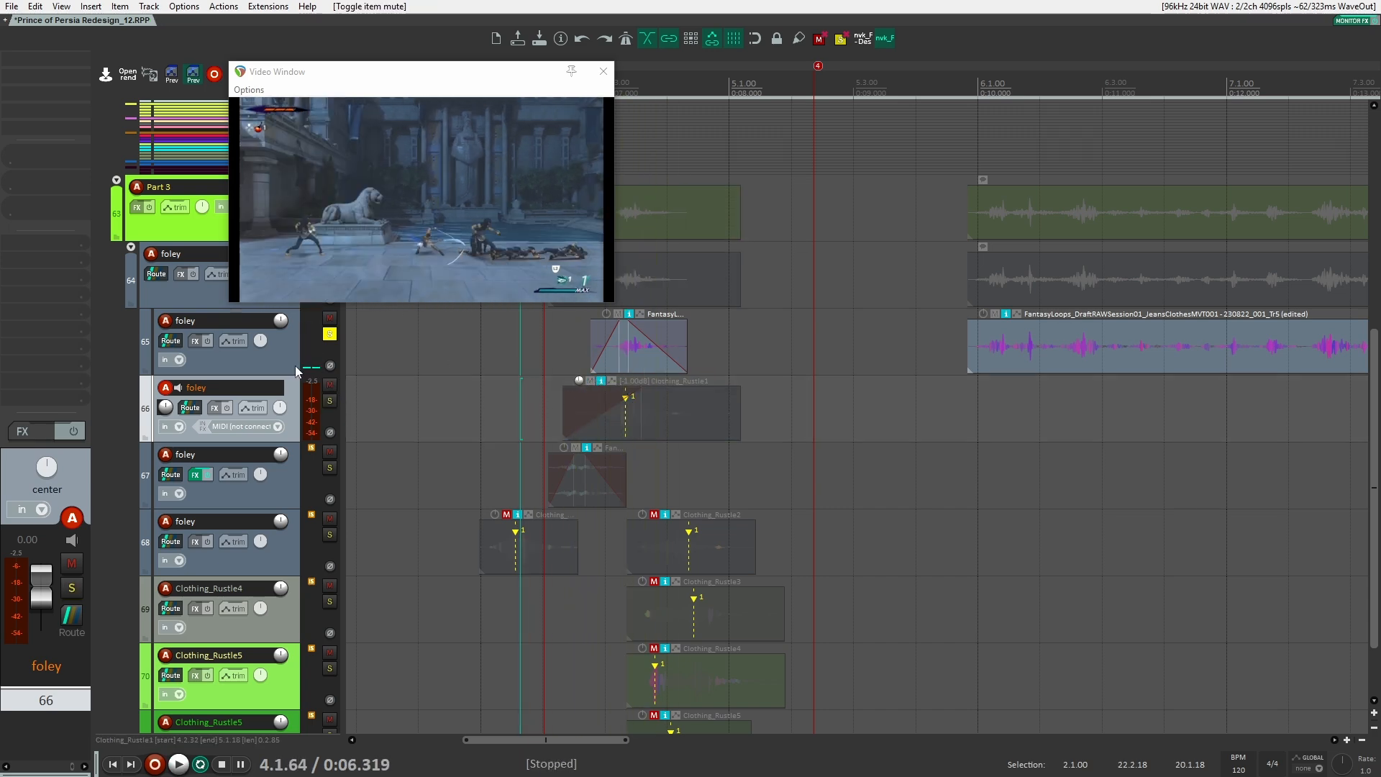
pyautogui.click(331, 403)
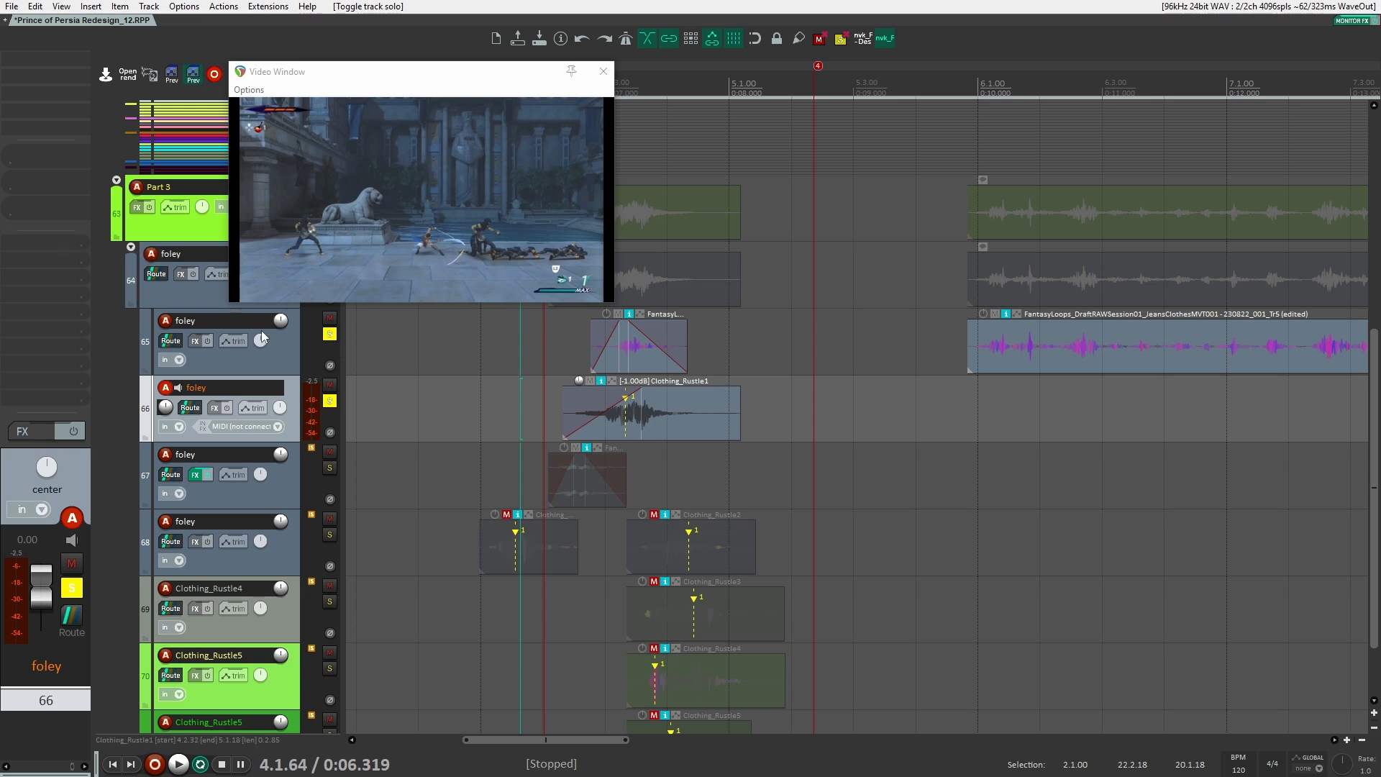
# Insert the VST3 MRatioMB effect on the Clothing_Rustle1 track.
pyautogui.write('f')
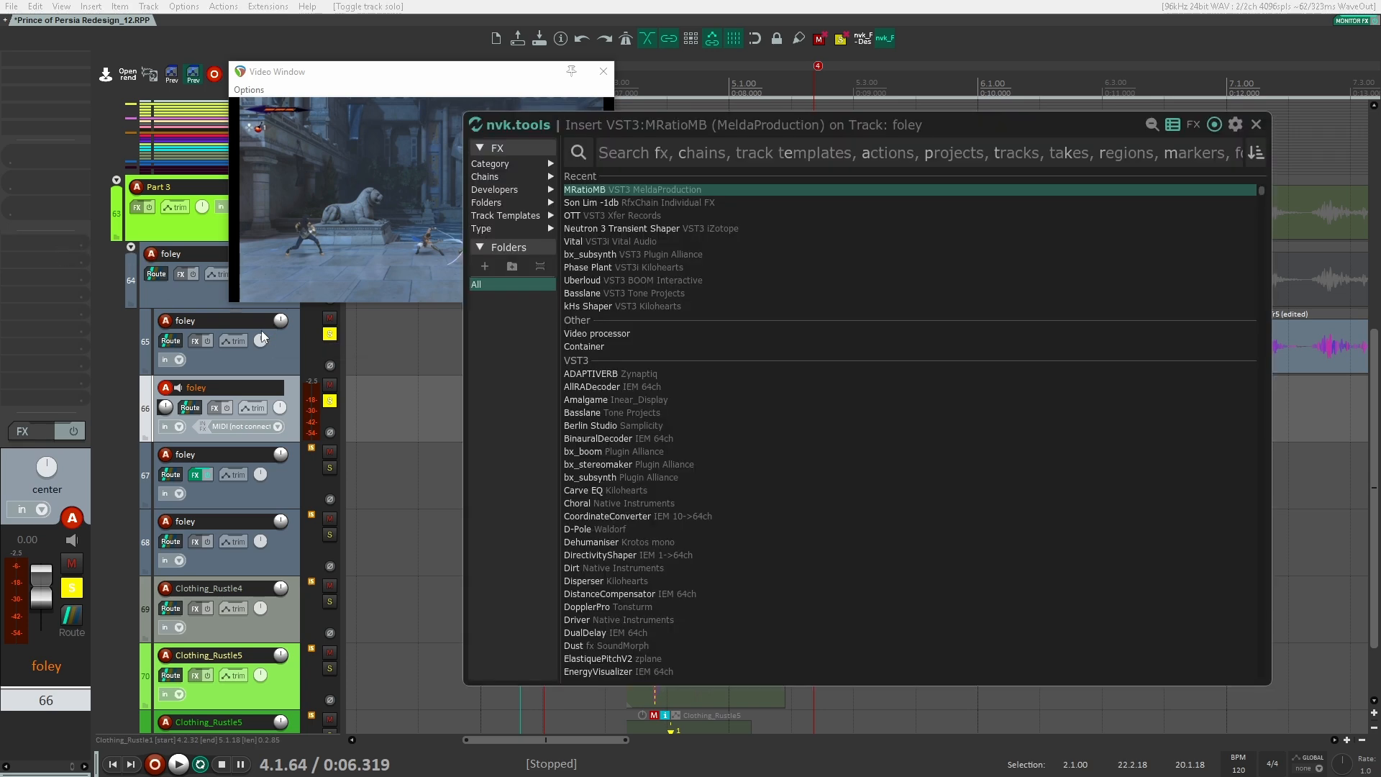
pyautogui.write('mratio')
pyautogui.press('Down')
pyautogui.press('Return')
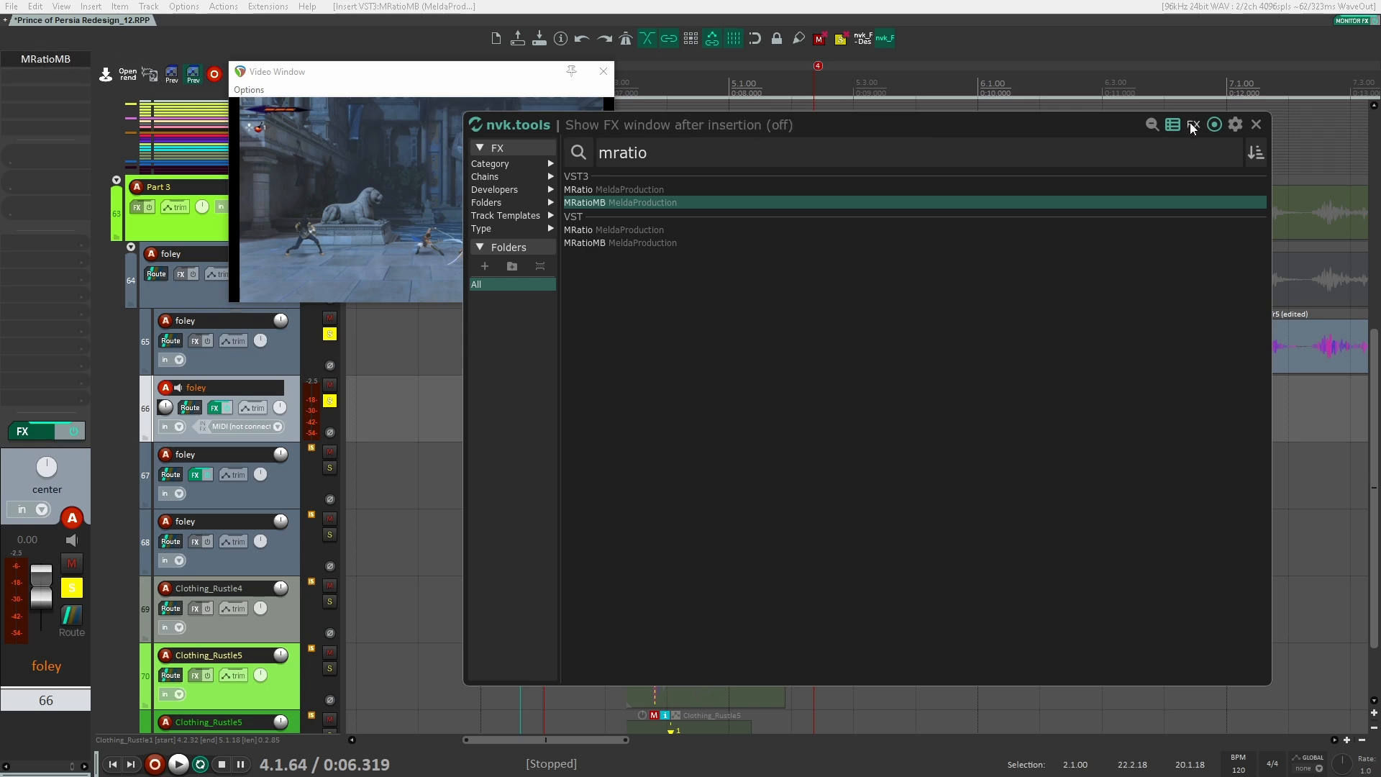
pyautogui.click(1256, 124)
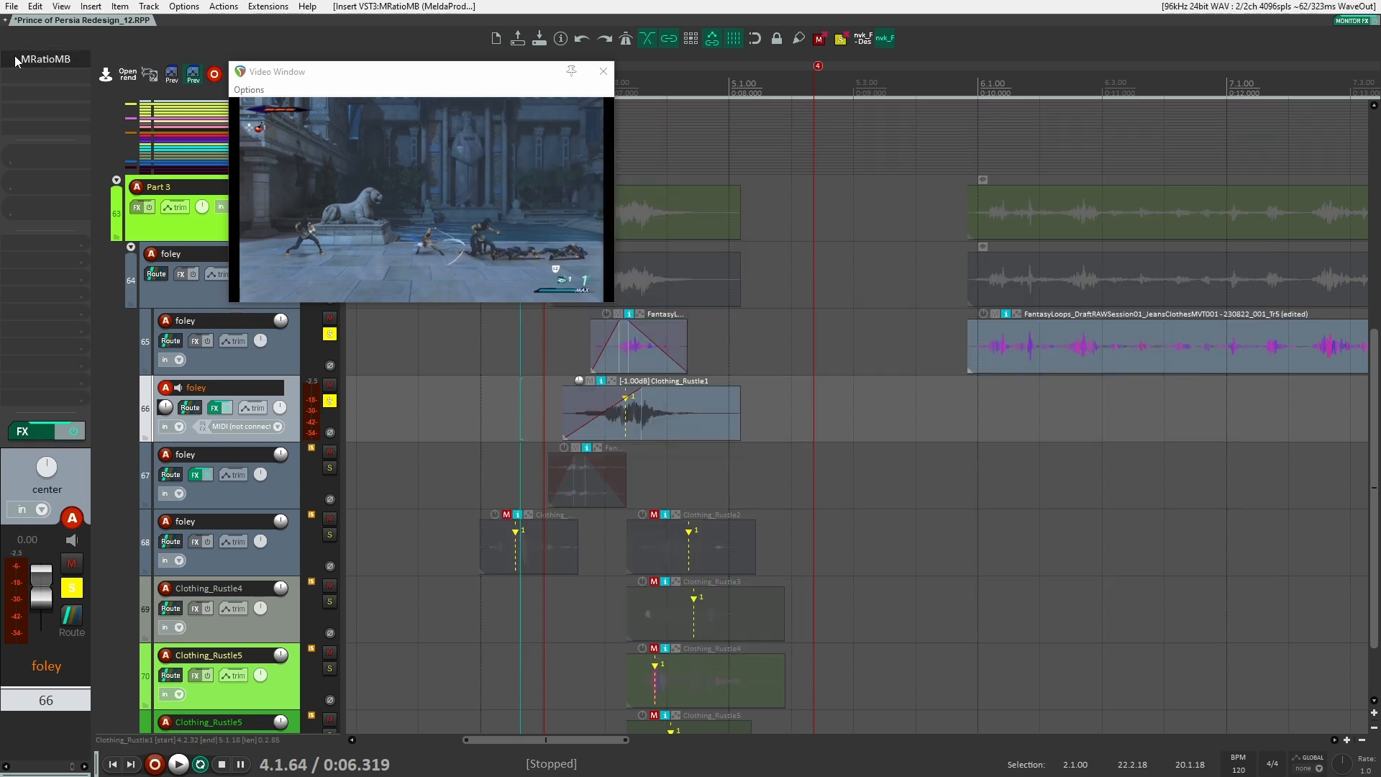
# Adjust the Noise ratio in MRatioMB's Noise/Tonal device, comparing Clothing_Rustle1 alone and together with the upper foley layer.
pyautogui.press('space')
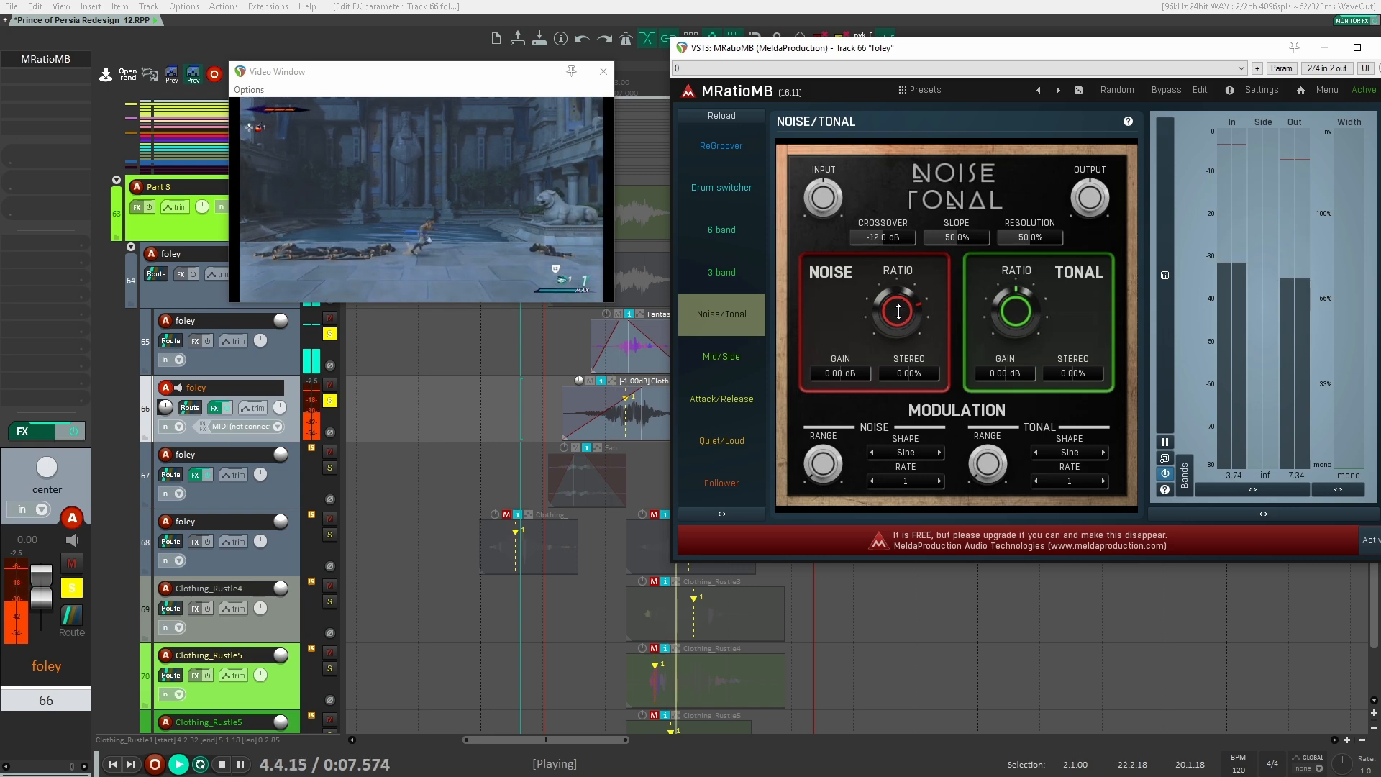
pyautogui.press('space')
pyautogui.click(329, 335)
pyautogui.press('space')
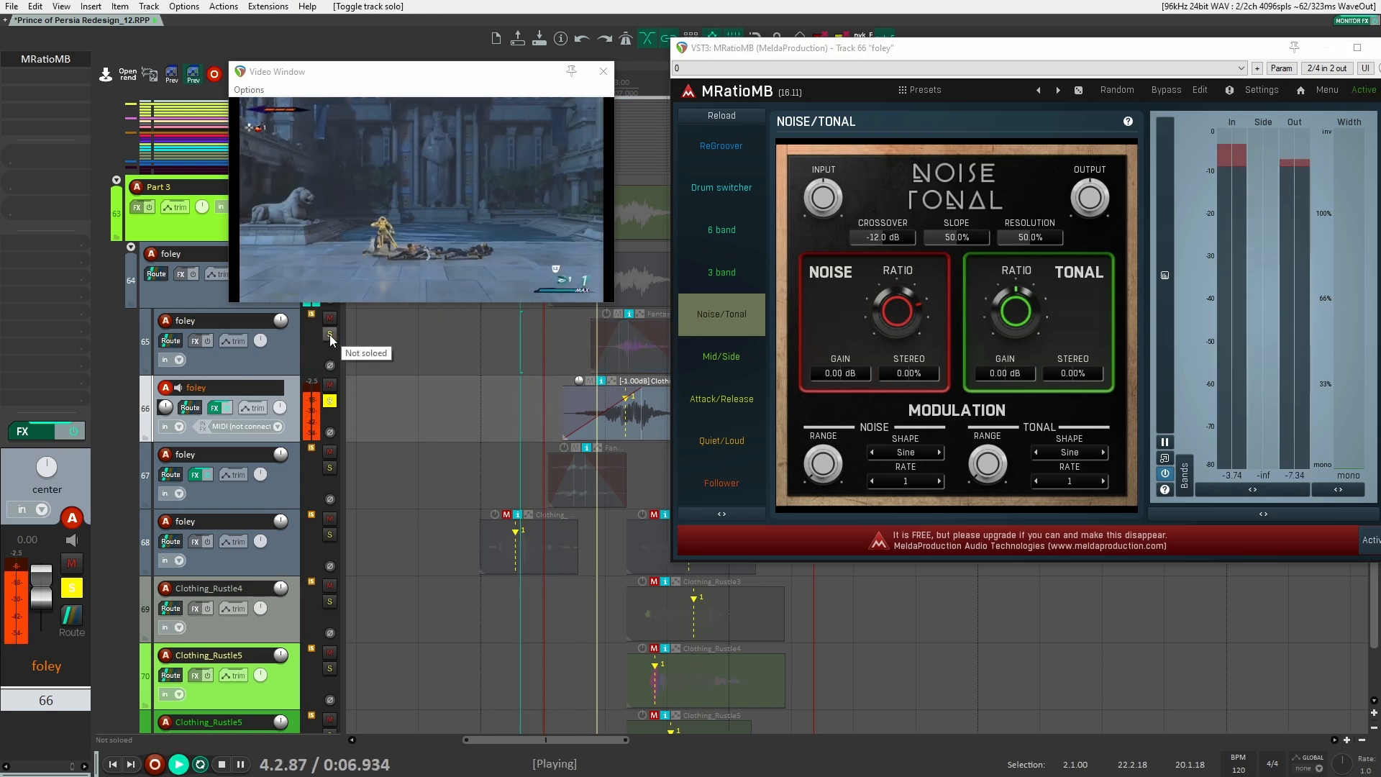
pyautogui.press('space')
pyautogui.click(330, 335)
pyautogui.press('space')
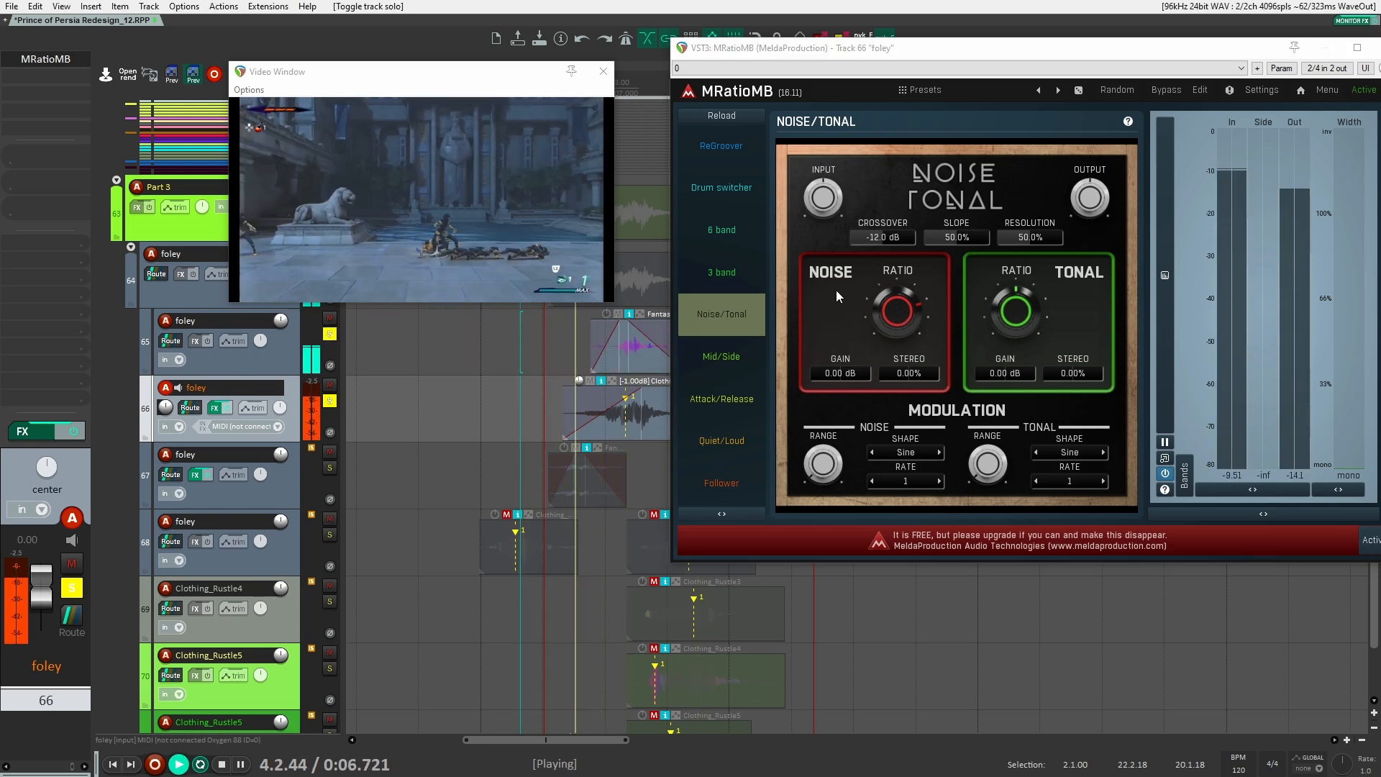
pyautogui.press('space')
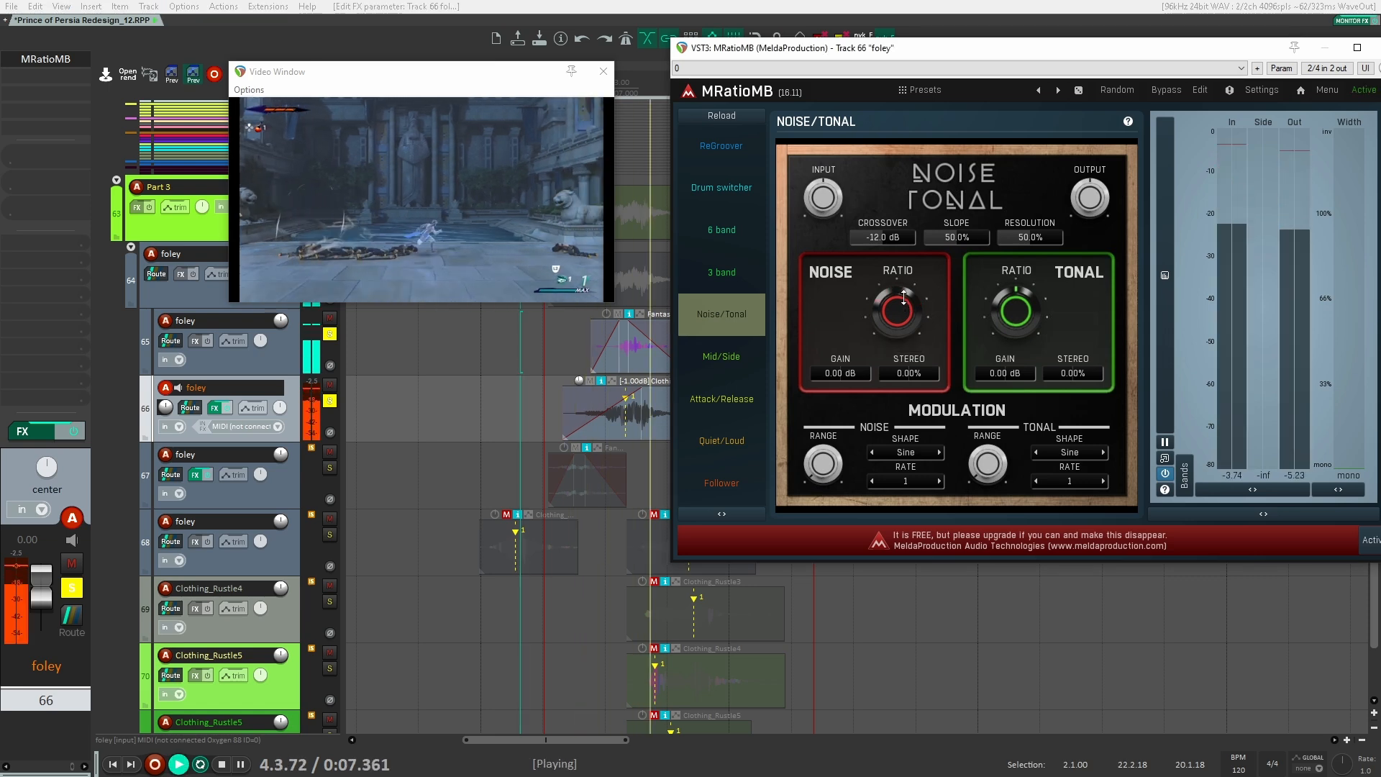
# Refine MRatioMB's Noise ratio while playing both layers, and unsolo track 65 to hear the rustle alone.
pyautogui.press('space')
pyautogui.moveTo(904, 298); pyautogui.dragTo(903, 308)
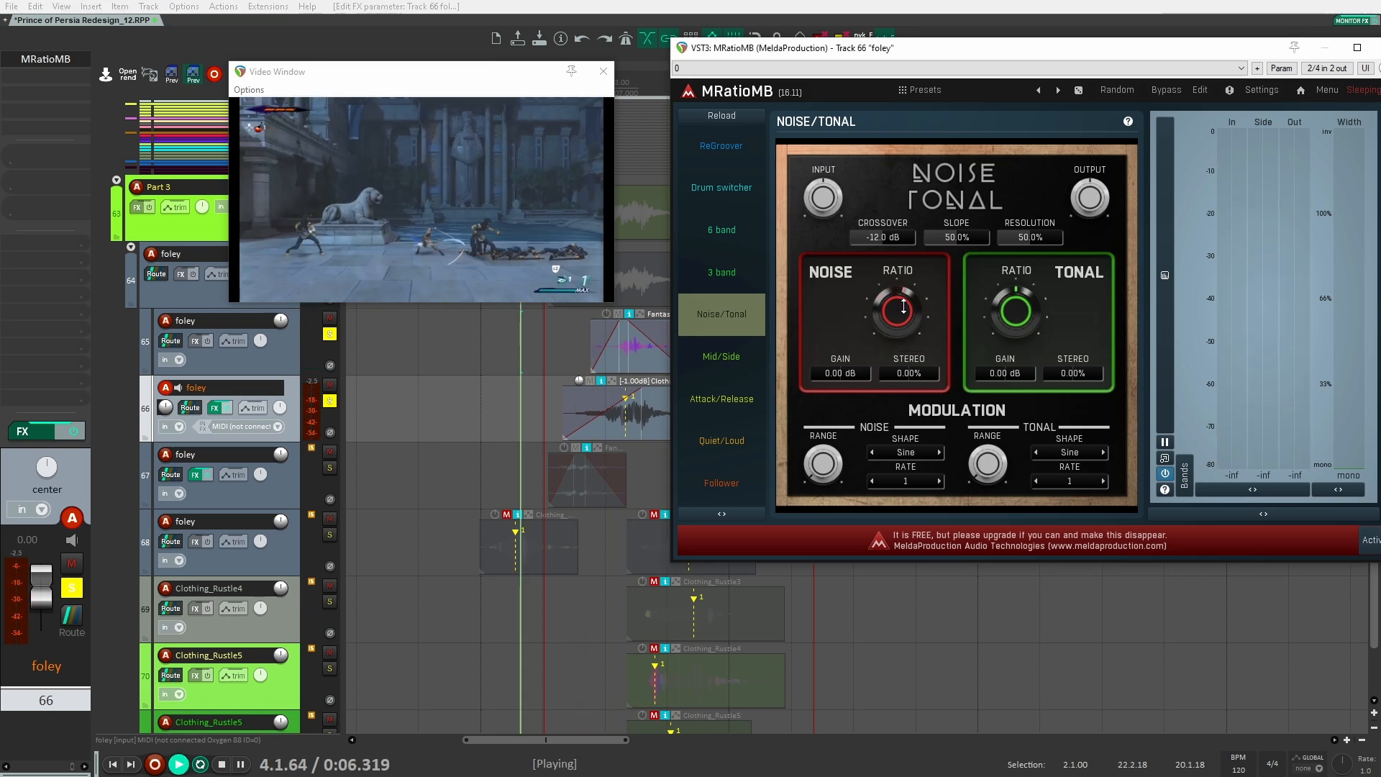
pyautogui.press('space')
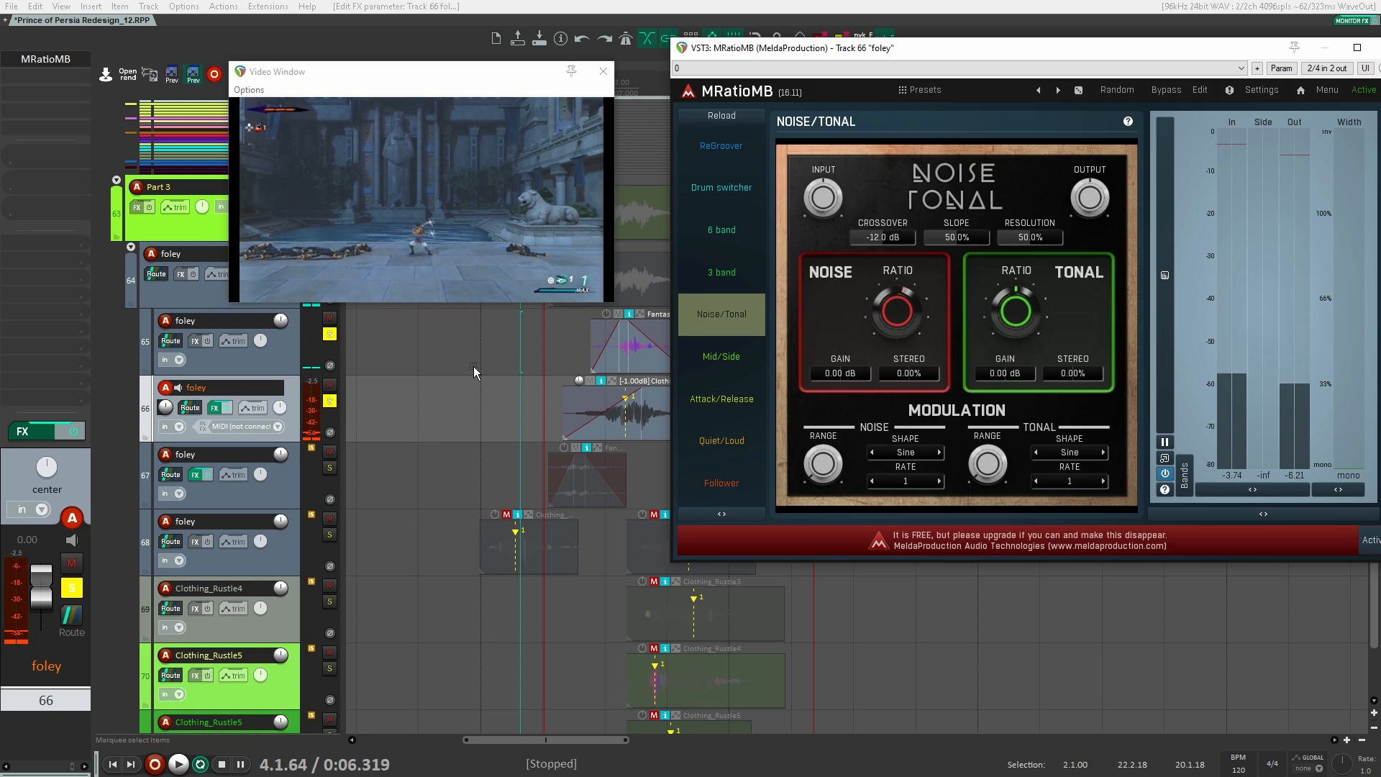
pyautogui.click(329, 333)
pyautogui.press('space')
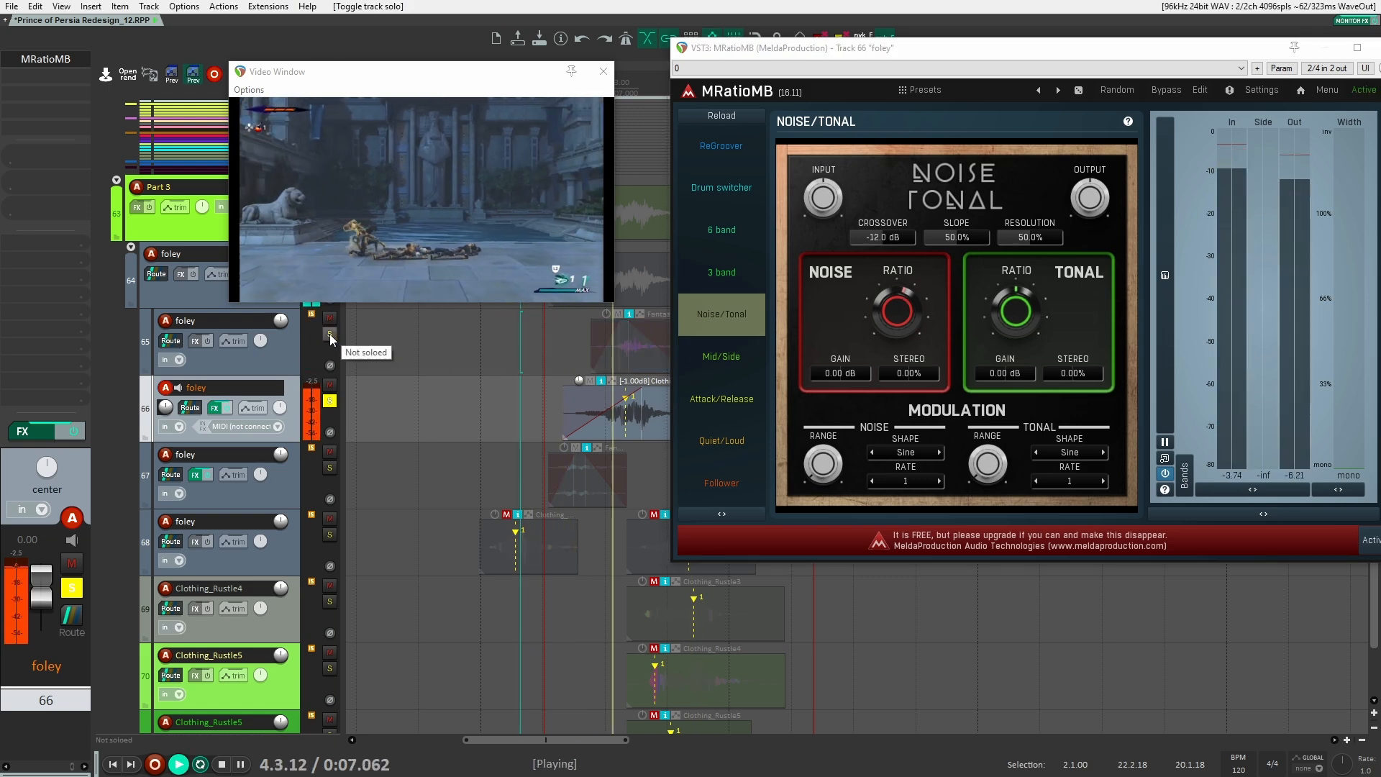
pyautogui.press('space')
# Fine-tune the Noise ratio once more on the soloed rustle track, play it, and close MRatioMB.
pyautogui.moveTo(1277, 51); pyautogui.dragTo(1143, 74)
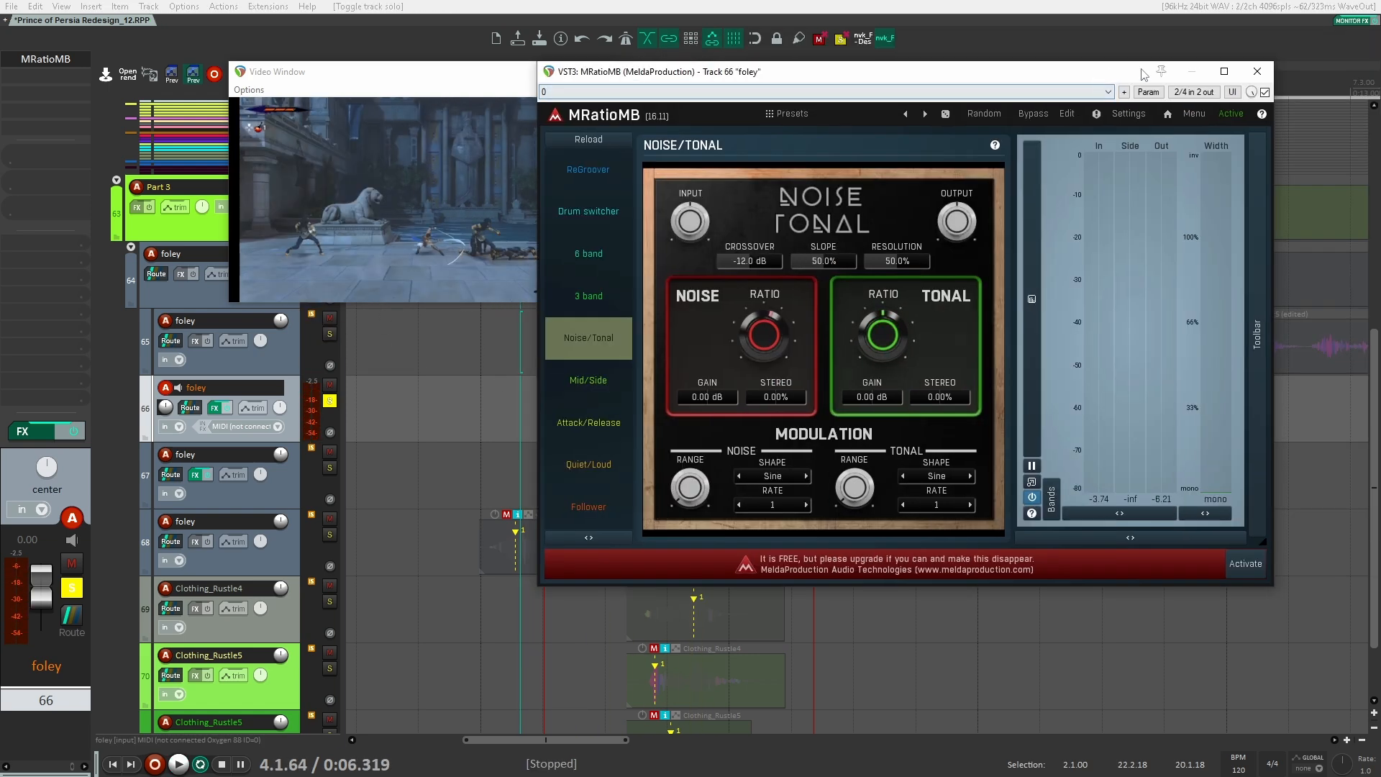
pyautogui.click(767, 336)
pyautogui.press('space')
pyautogui.press('space')
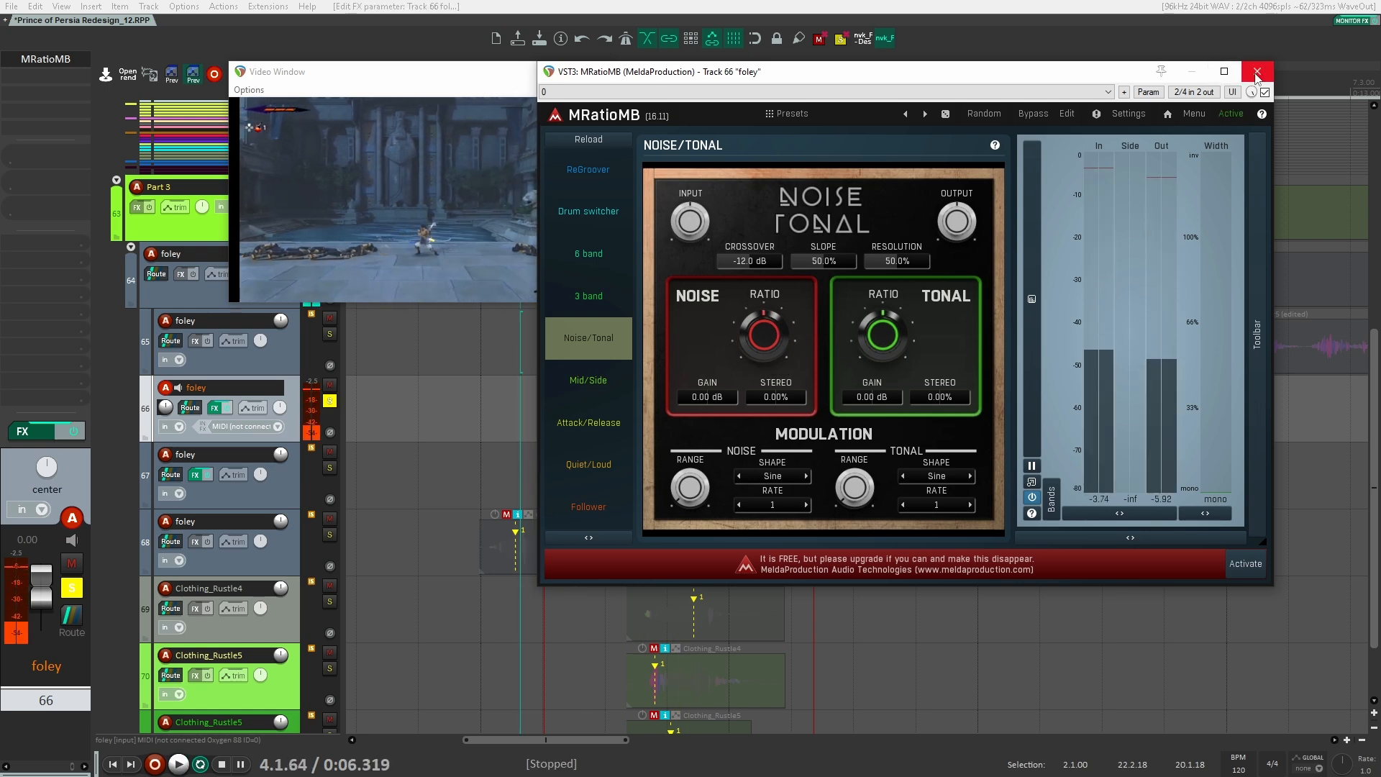
pyautogui.click(1258, 71)
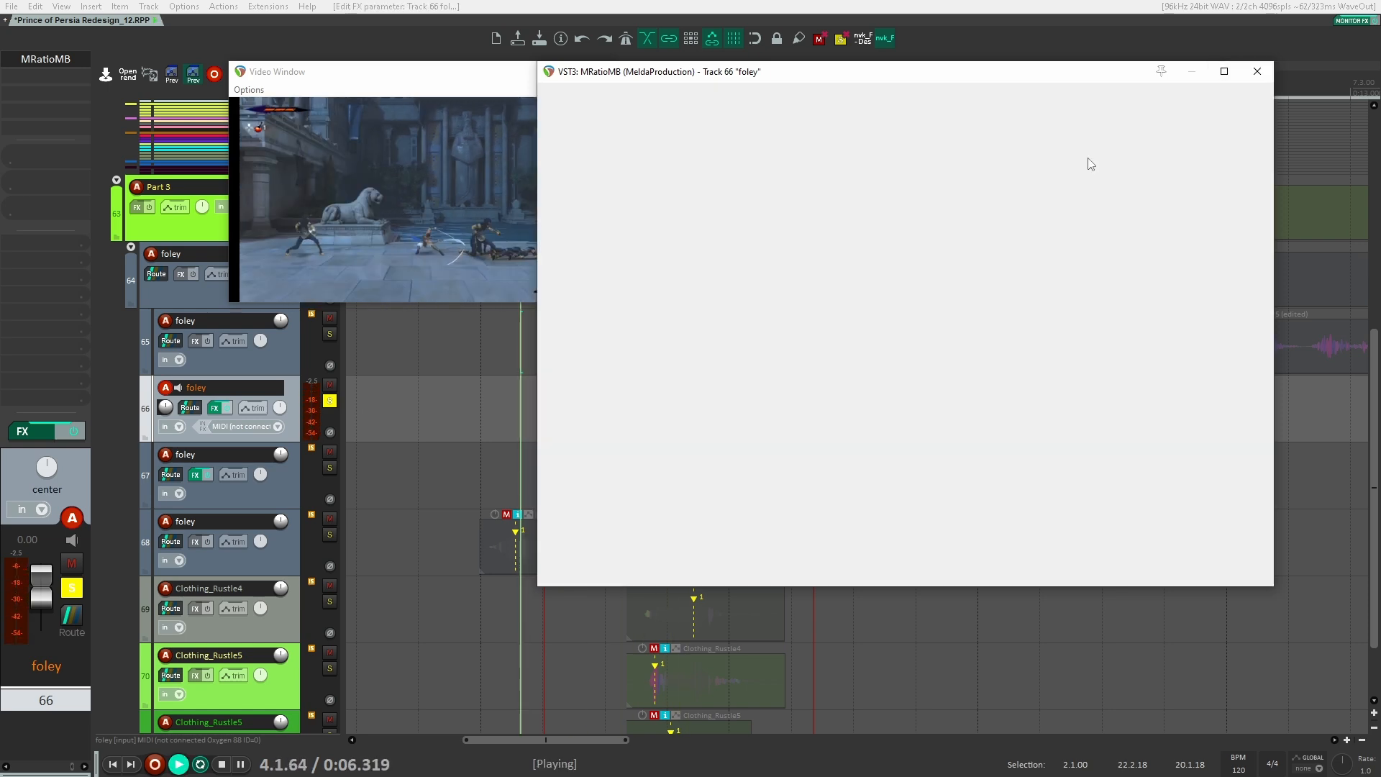
# Solo foley track 65 again and play it together with the processed Clothing_Rustle1 against the video.
pyautogui.press('space')
pyautogui.click(334, 334)
pyautogui.press('space')
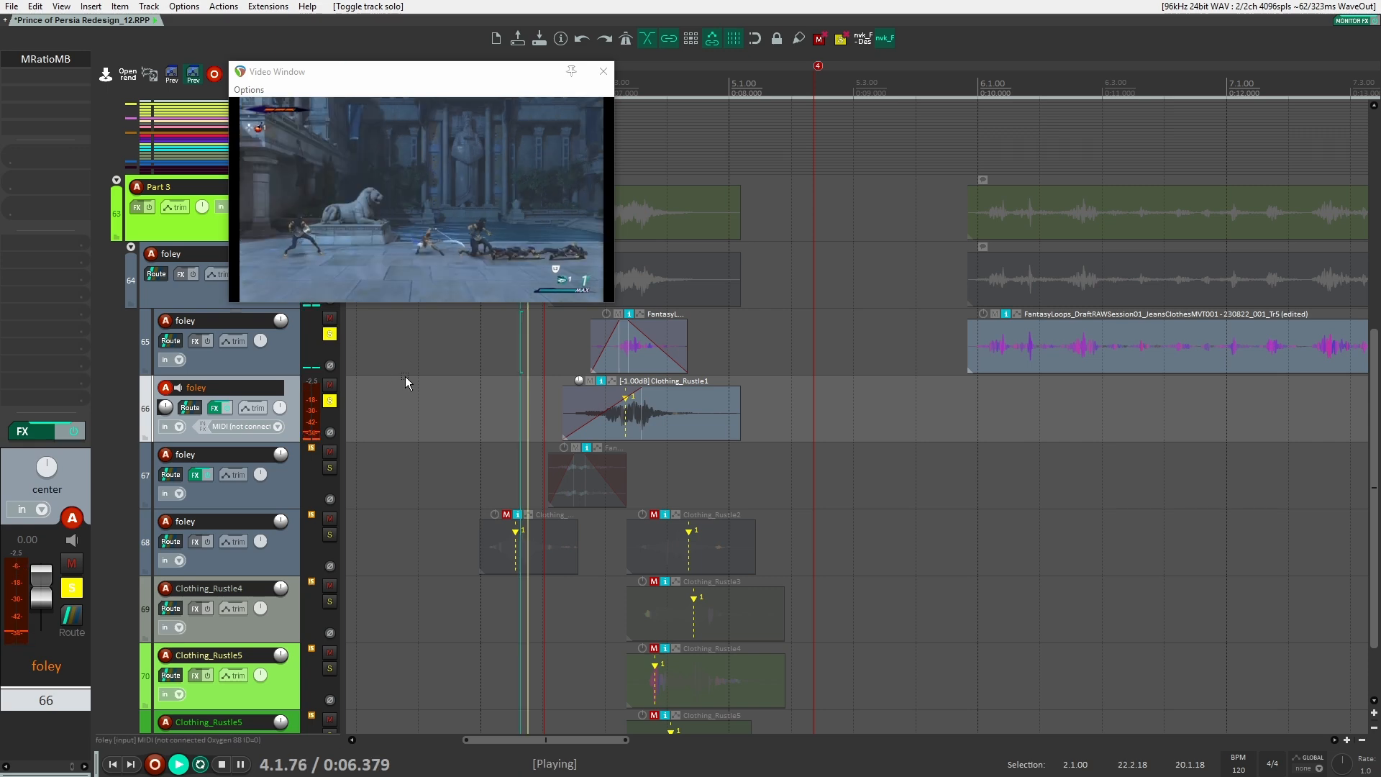
pyautogui.press('space')
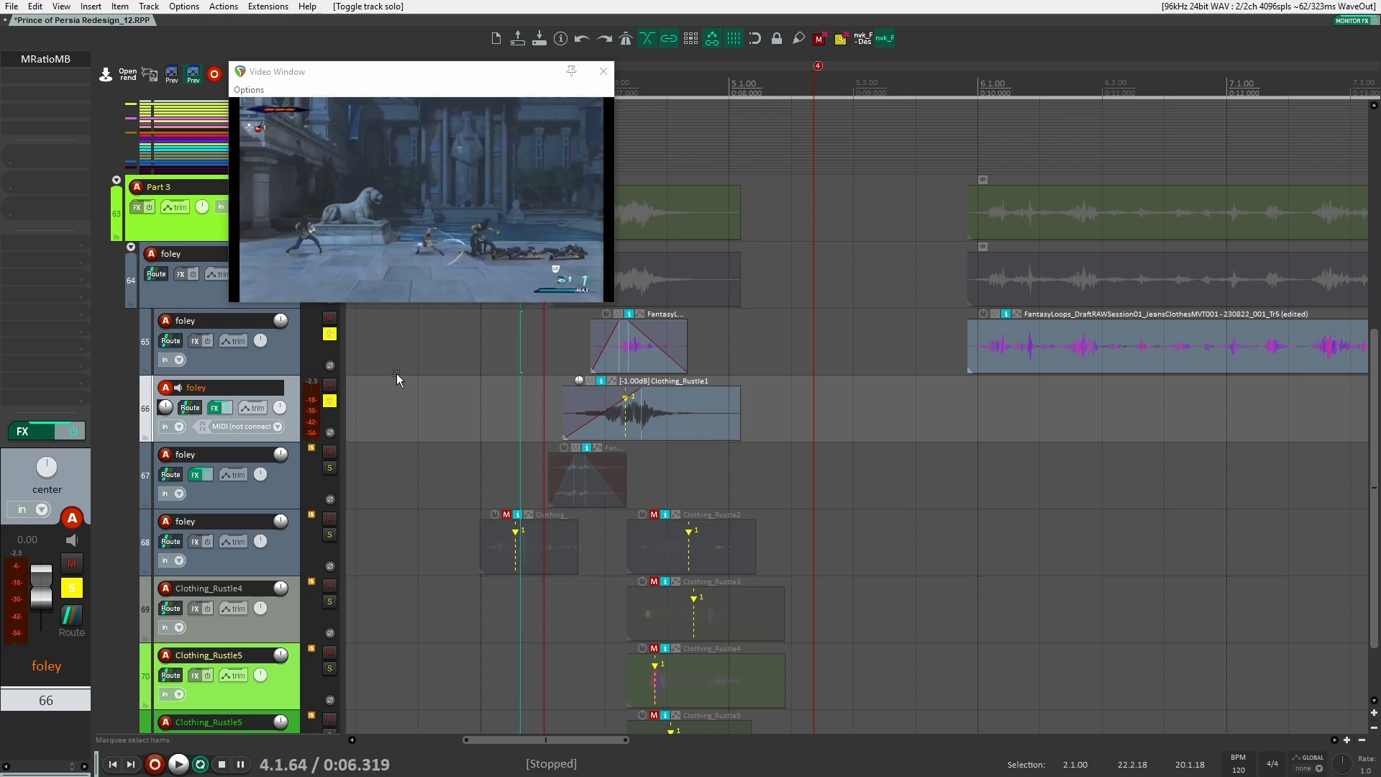
# Add Trackspacer 2.5 after MRatioMB on track 66 and route track 65 into it as a sidechain send.
pyautogui.click(477, 369)
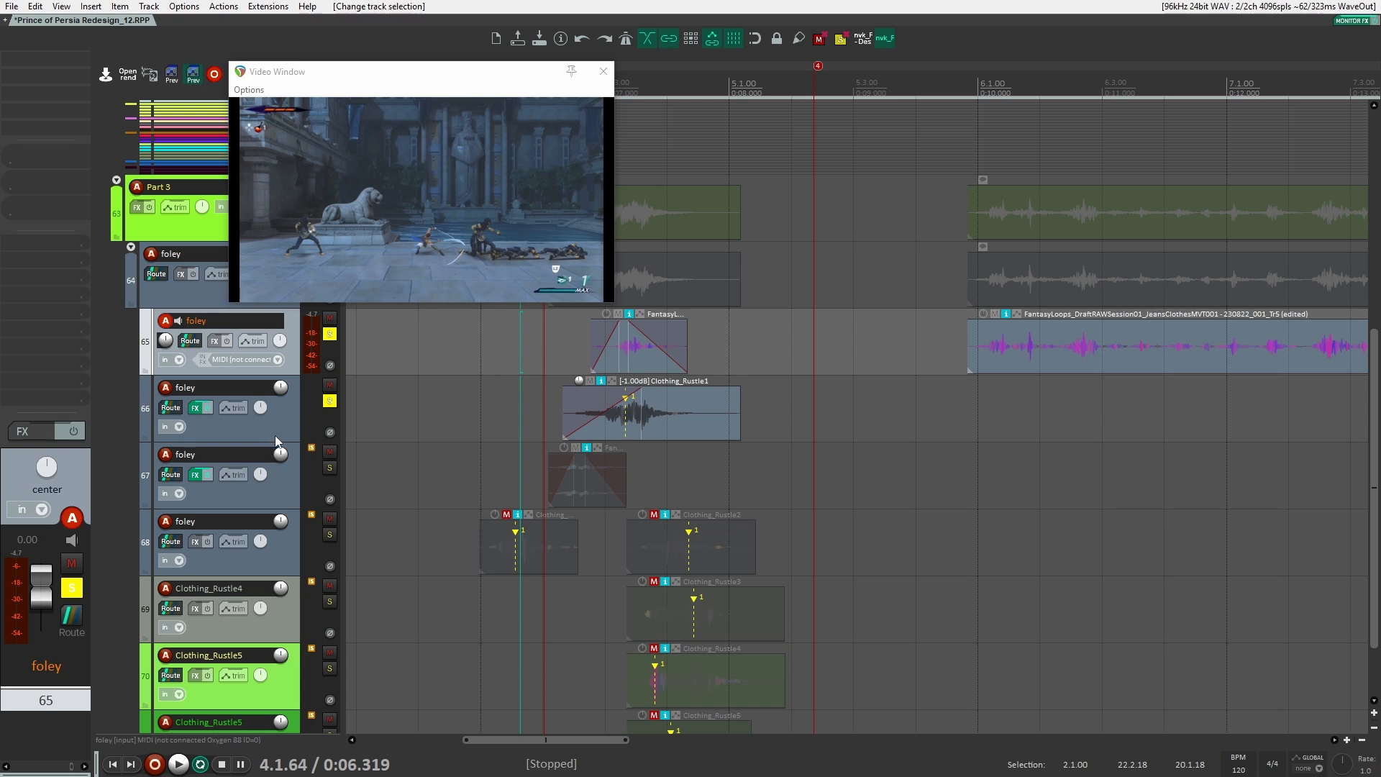
pyautogui.click(285, 414)
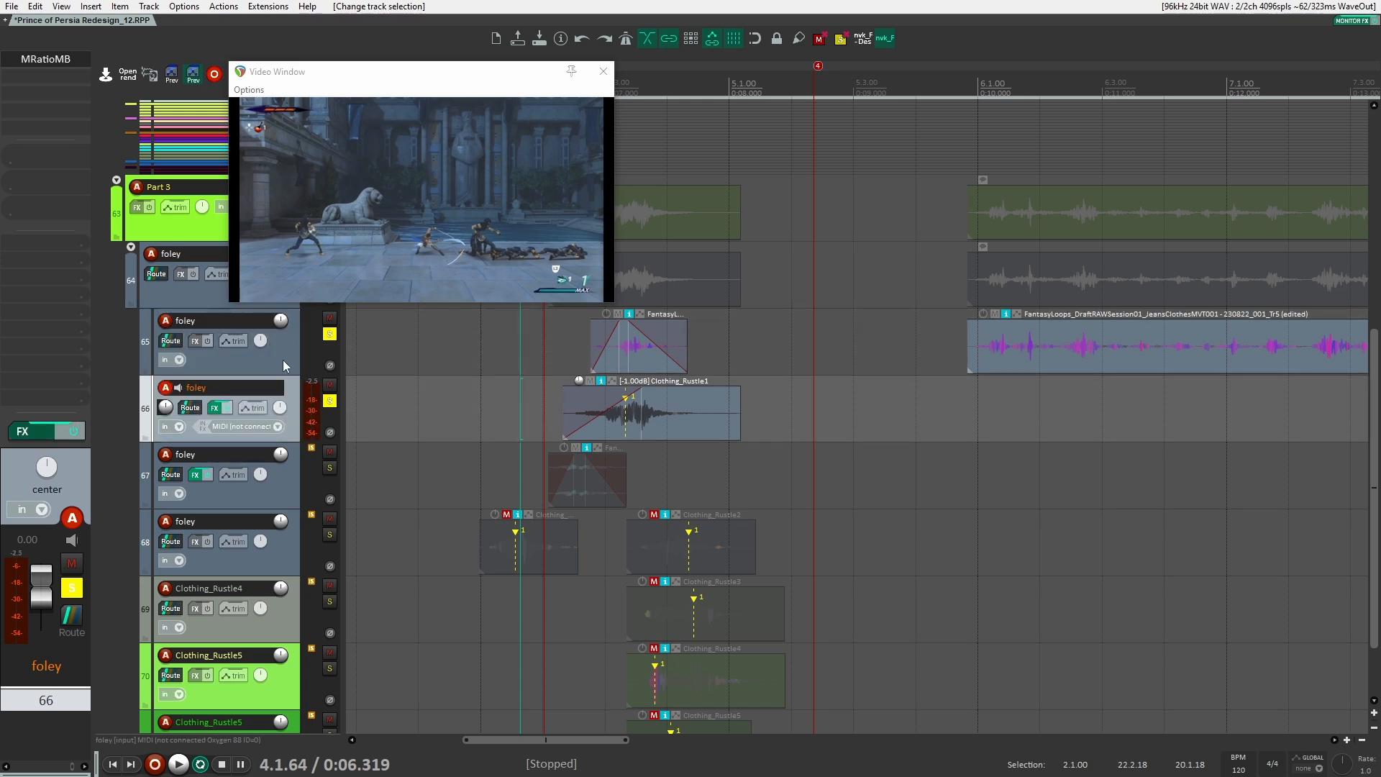
pyautogui.click(290, 352)
pyautogui.click(292, 416)
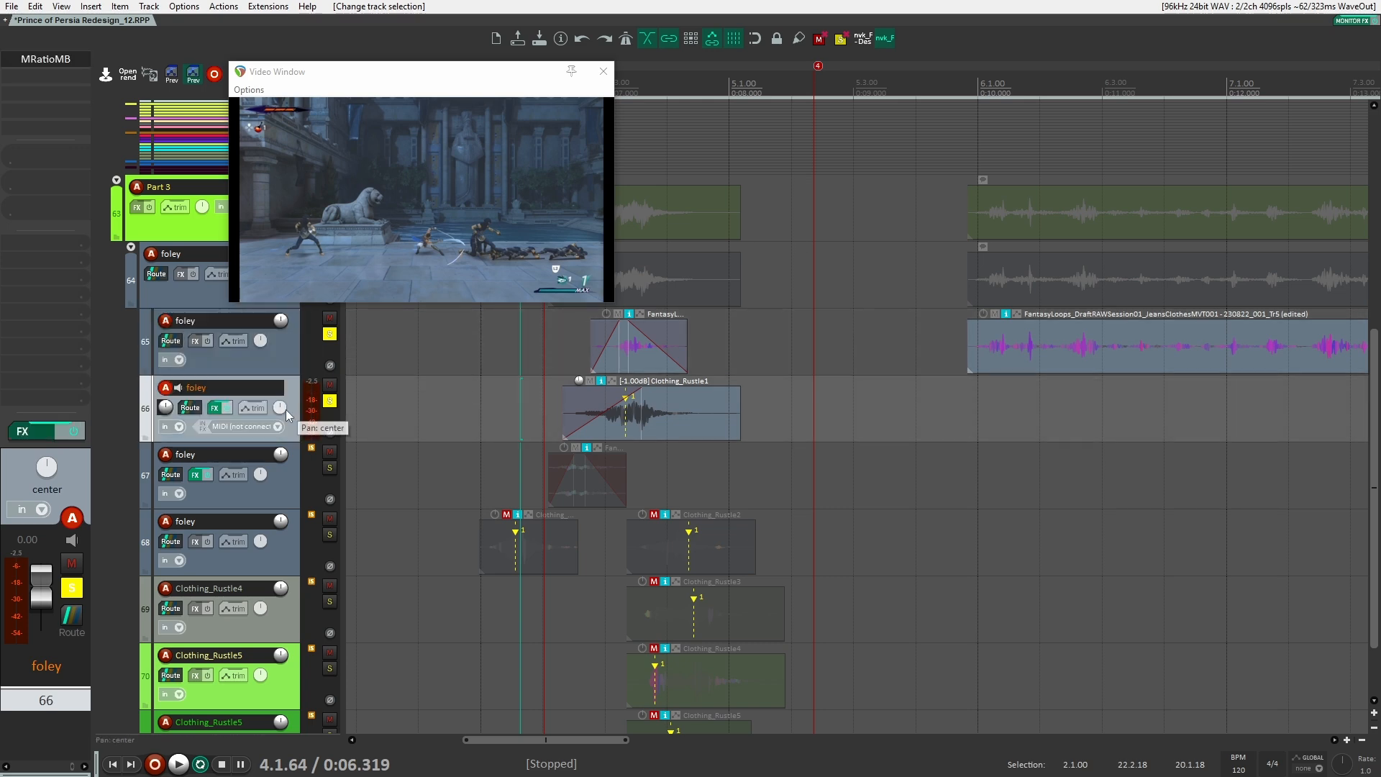
pyautogui.hotkey('shift', 't')
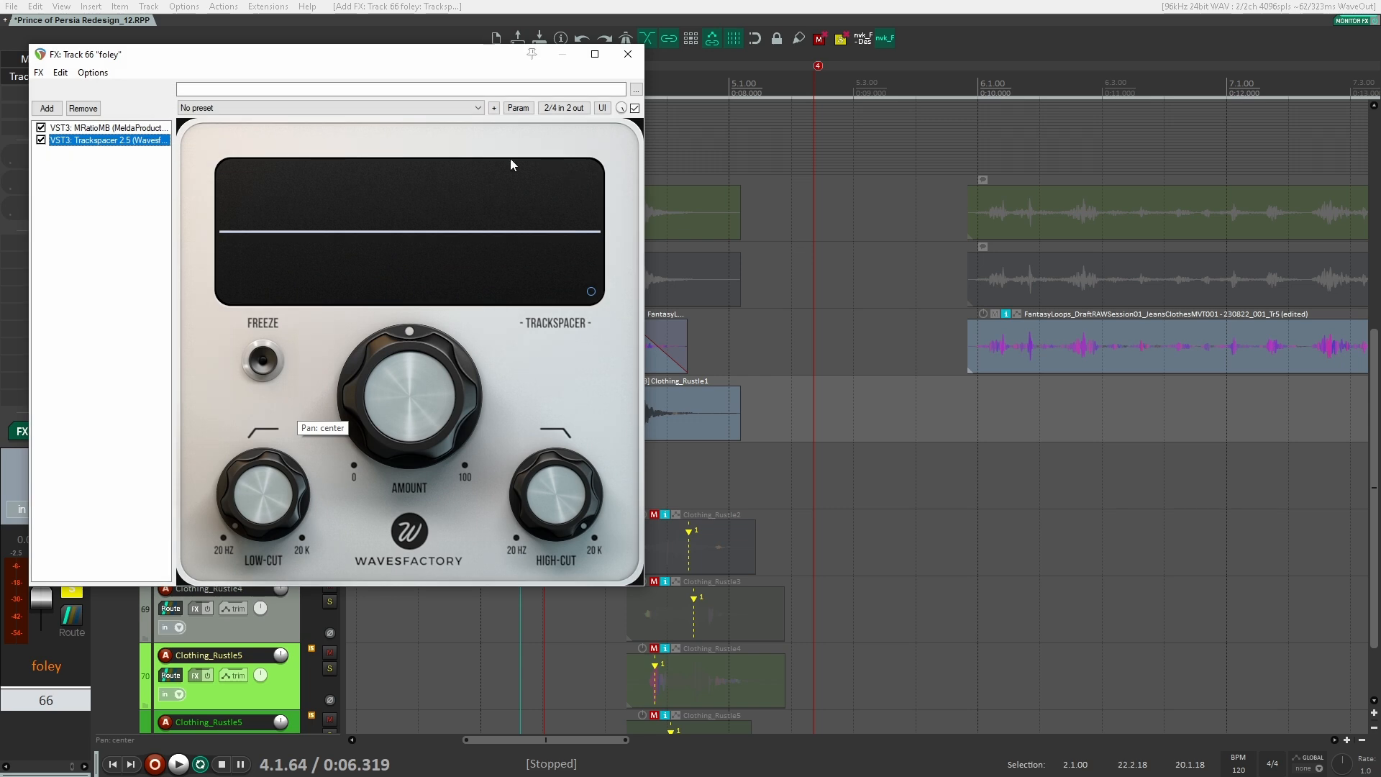
pyautogui.moveTo(302, 62); pyautogui.dragTo(841, 96)
pyautogui.moveTo(170, 341); pyautogui.dragTo(774, 387)
# Try Trackspacer amounts between 12.7% and 49.2% while playing both foley layers against the video.
pyautogui.click(992, 400)
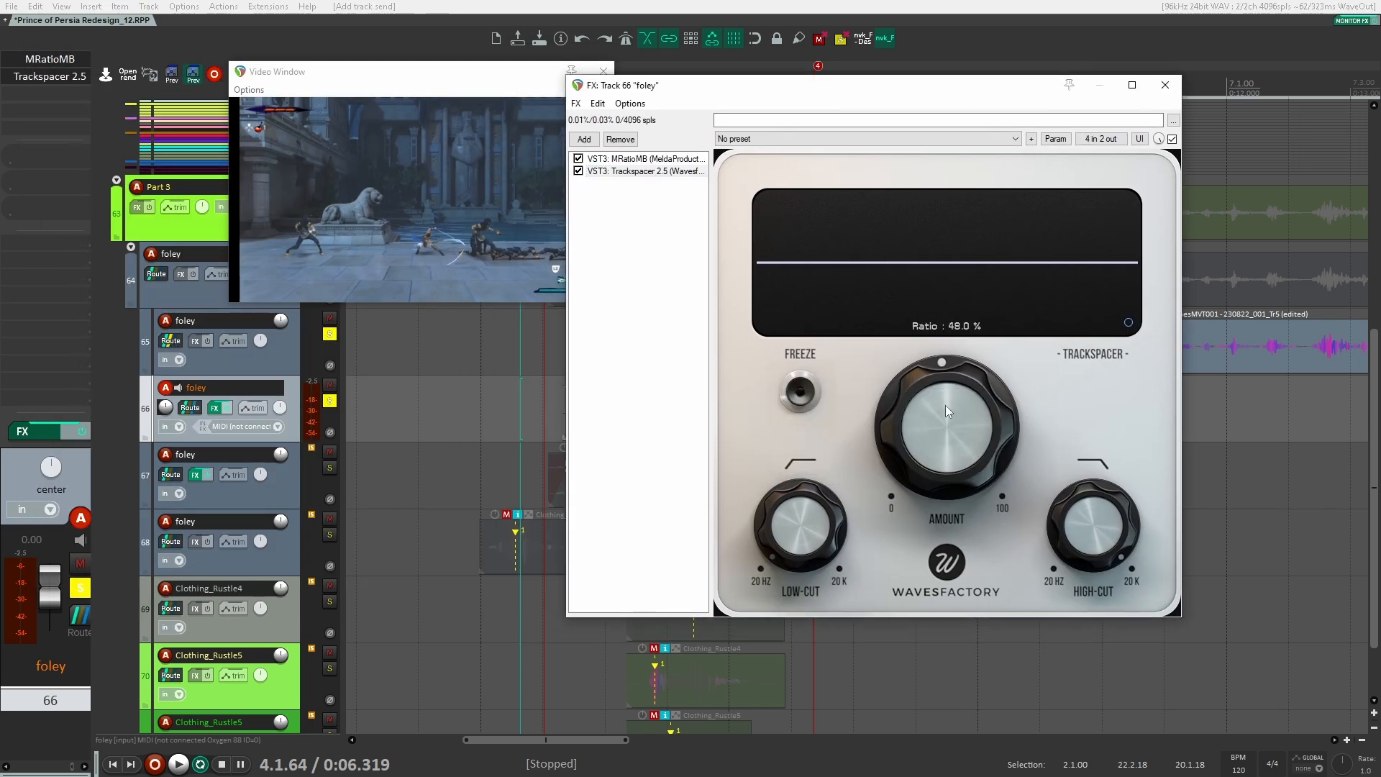
pyautogui.moveTo(906, 85); pyautogui.dragTo(1072, 53)
pyautogui.press('space')
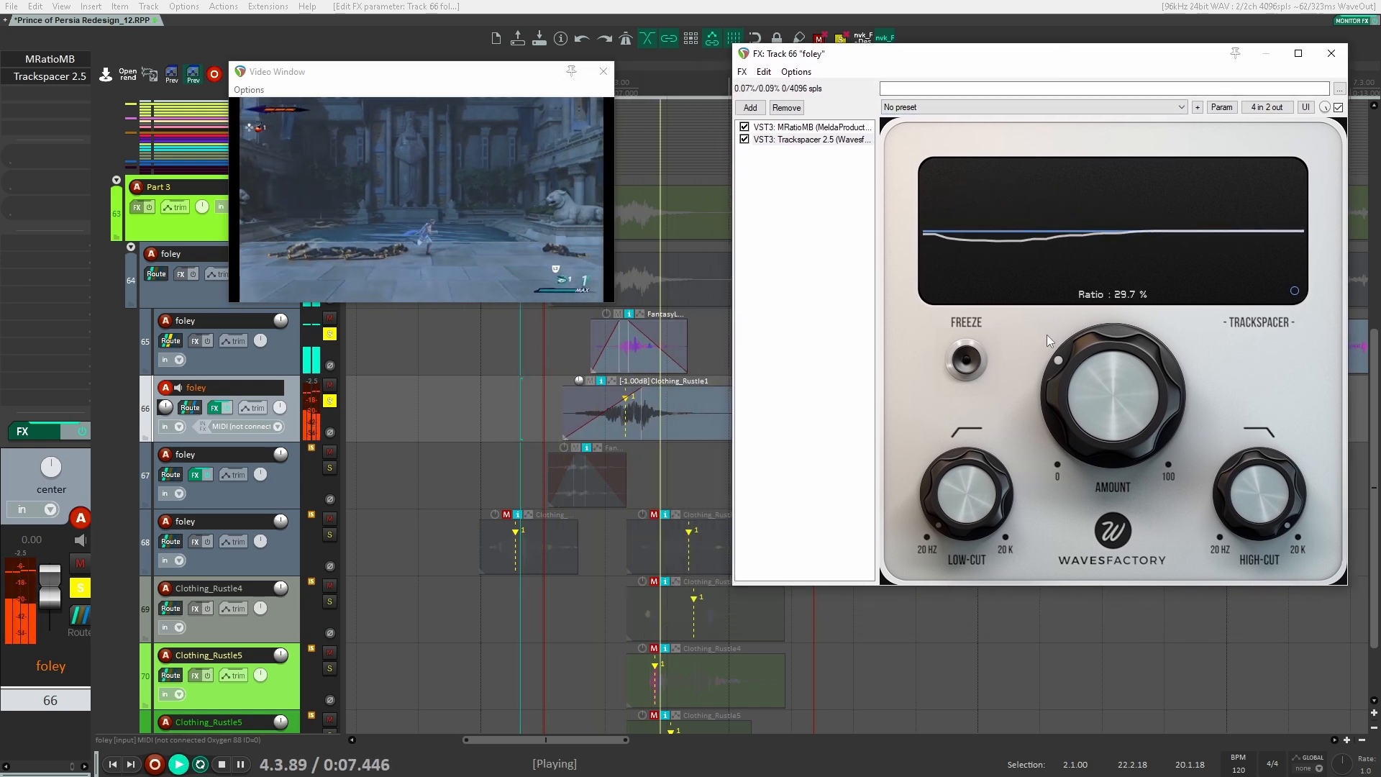
pyautogui.press('space')
pyautogui.moveTo(1109, 389); pyautogui.dragTo(1075, 473)
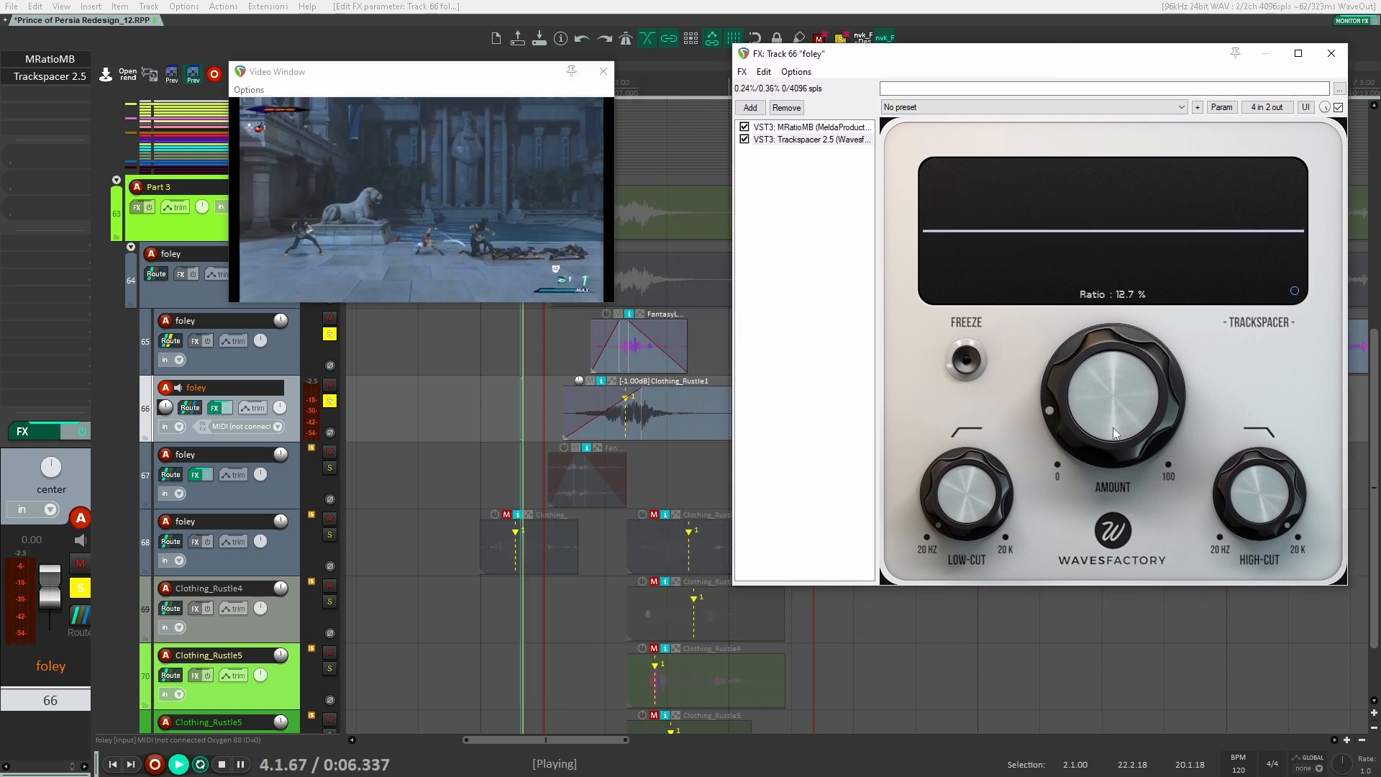
pyautogui.press('space')
pyautogui.moveTo(1116, 419); pyautogui.dragTo(1115, 326)
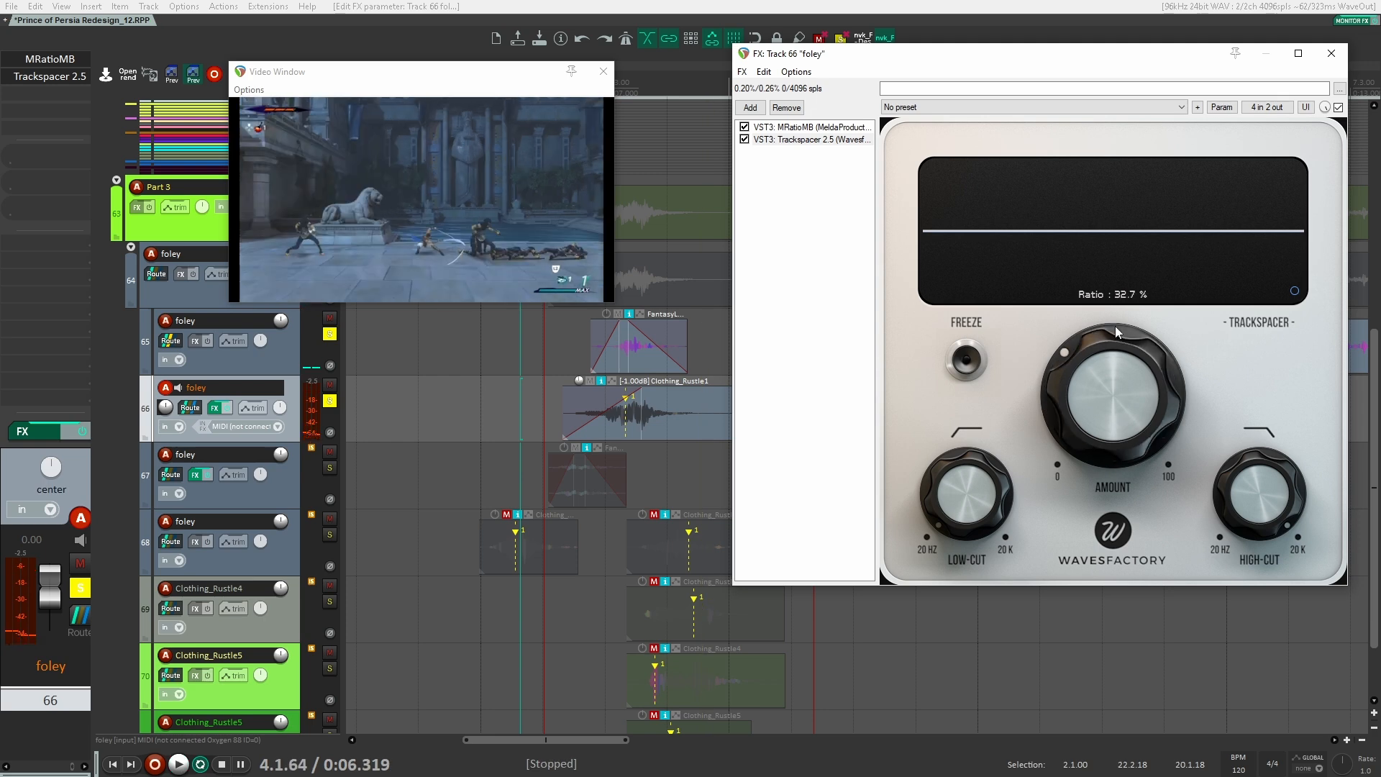
pyautogui.press('space')
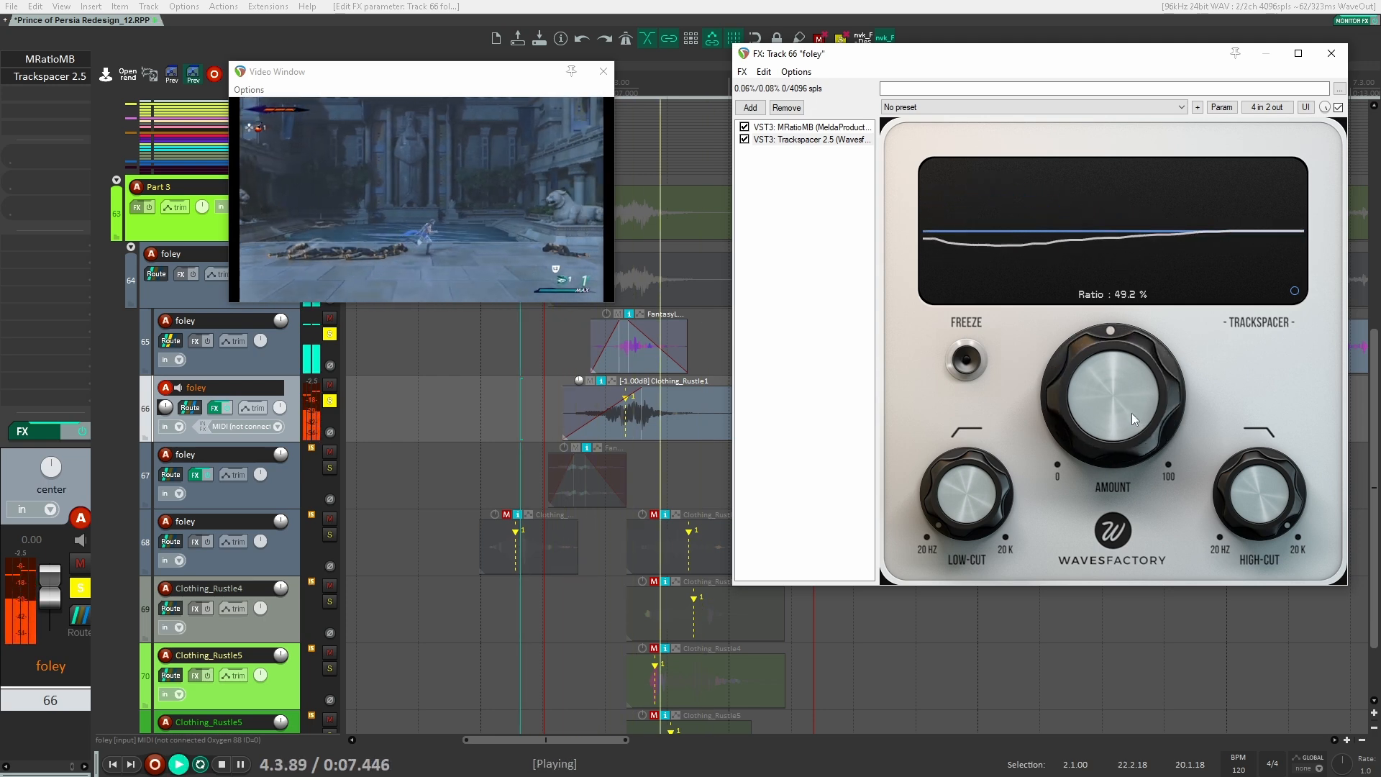
pyautogui.press('space')
# Reduce the Trackspacer amount to 24.7% and then 16.0%, playing both foley layers after each change.
pyautogui.moveTo(1132, 413); pyautogui.dragTo(1107, 503)
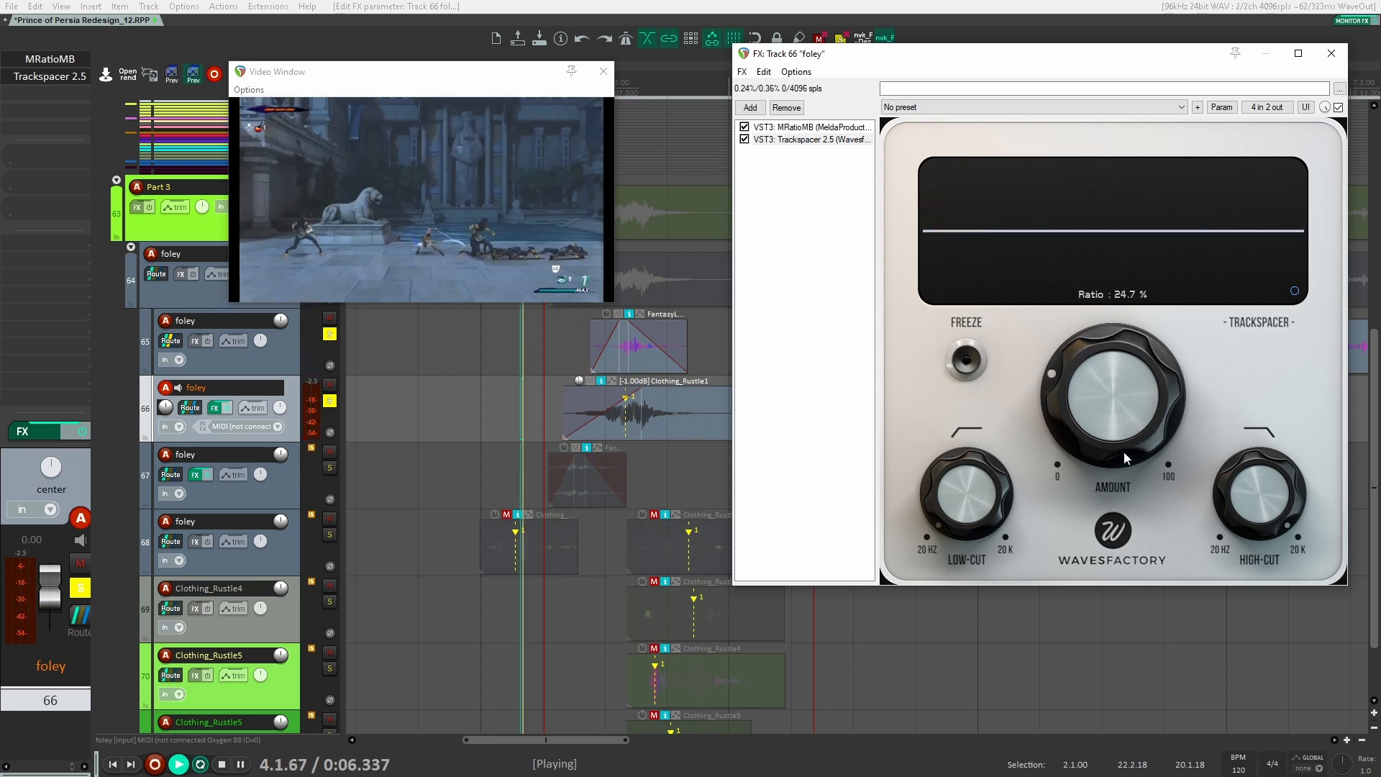
pyautogui.press('space')
pyautogui.press('space')
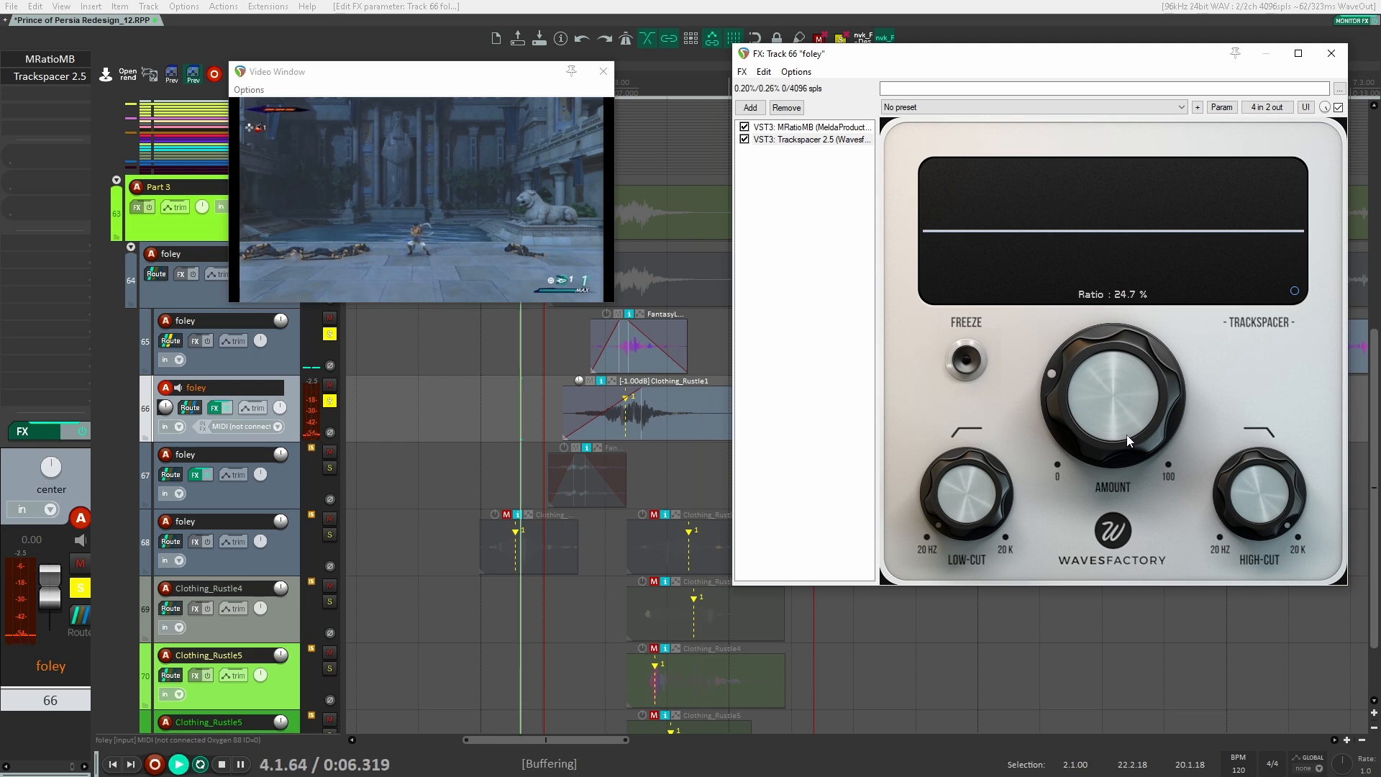
pyautogui.moveTo(1127, 434); pyautogui.dragTo(1119, 451)
pyautogui.press('space')
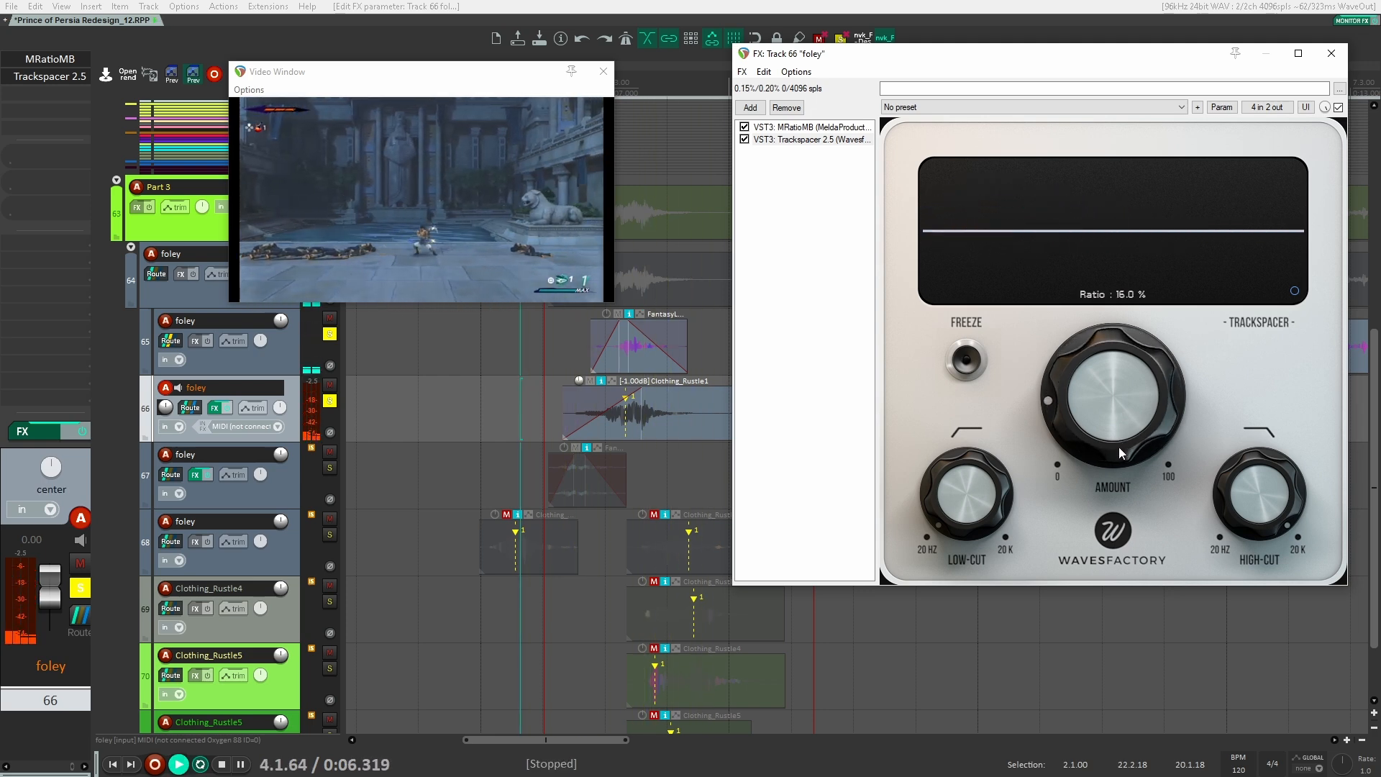
pyautogui.press('space')
pyautogui.press('space')
pyautogui.press('space')
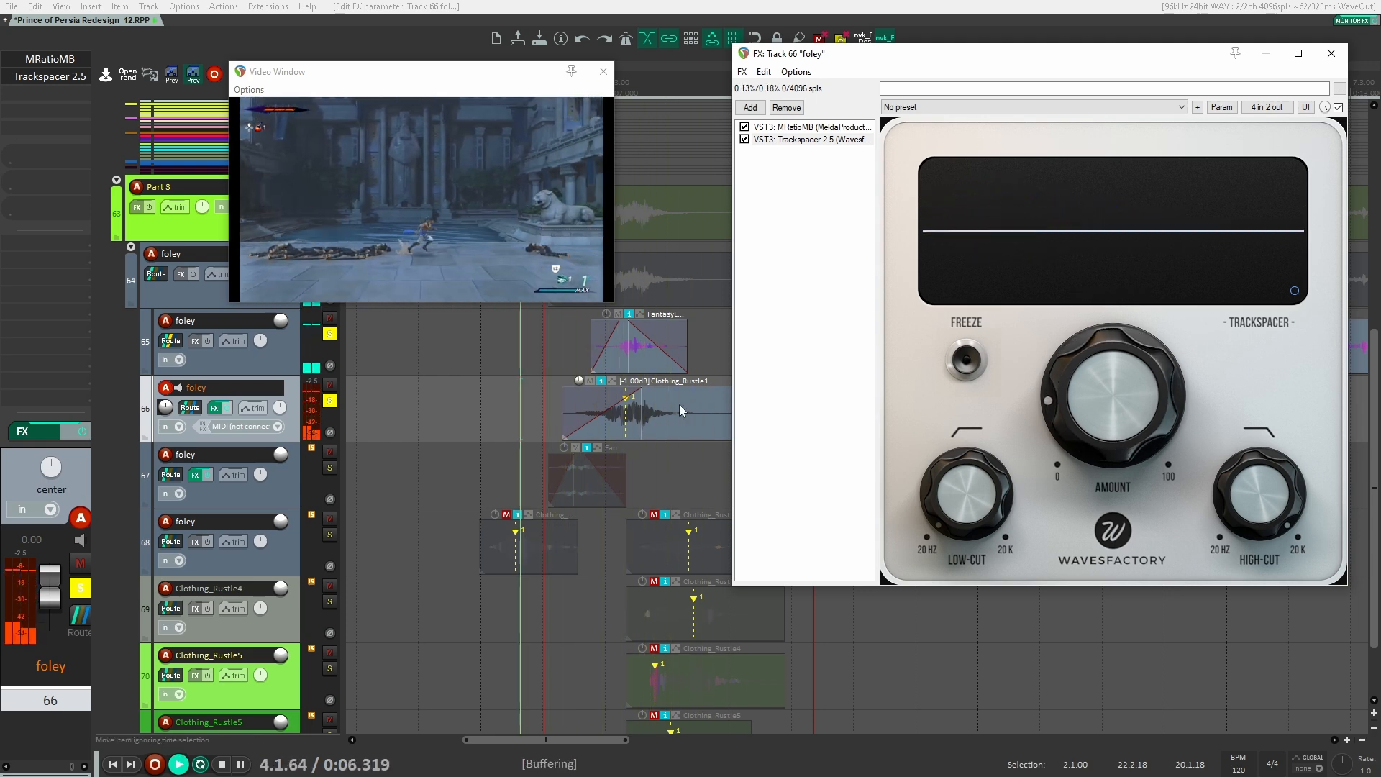
# Solo foley track 67 as well and play all three foley layers against the video.
pyautogui.click(331, 469)
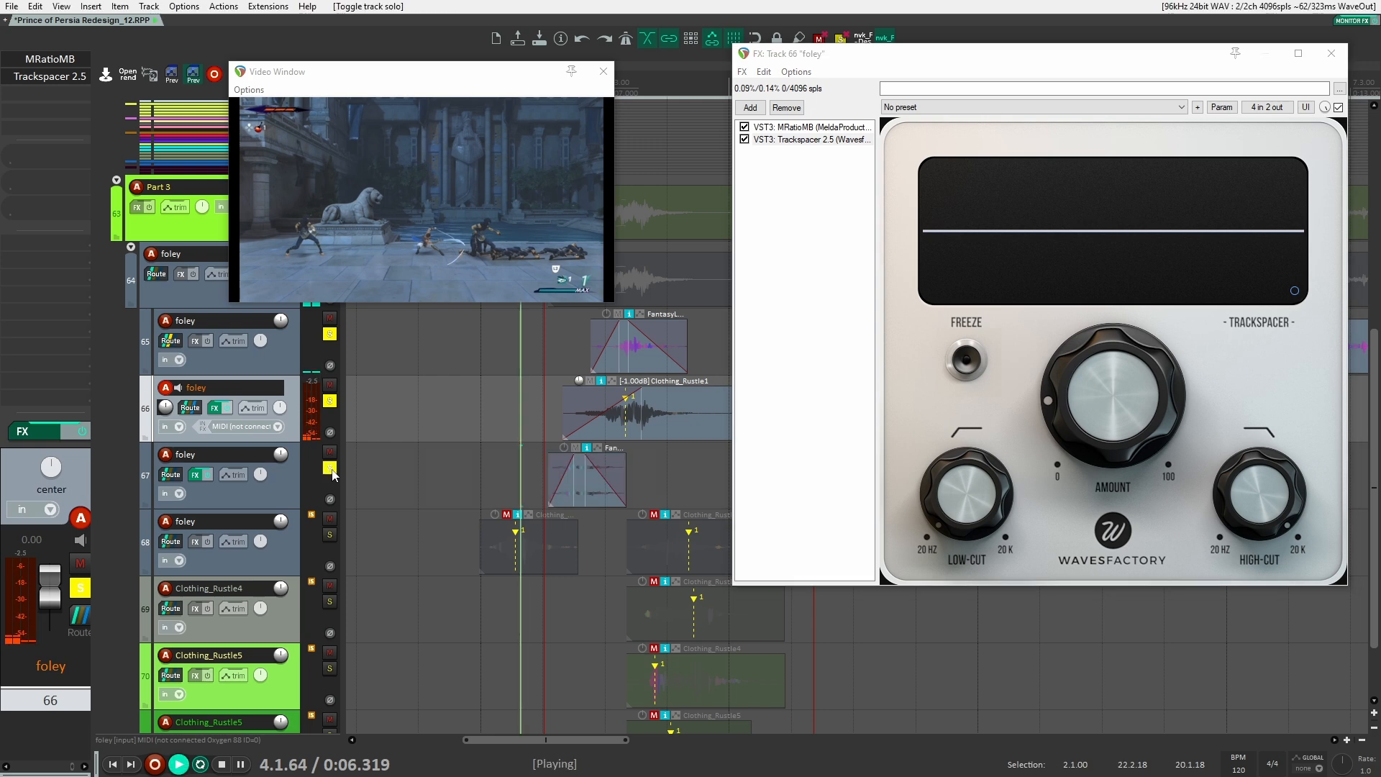
pyautogui.press('space')
pyautogui.press('space')
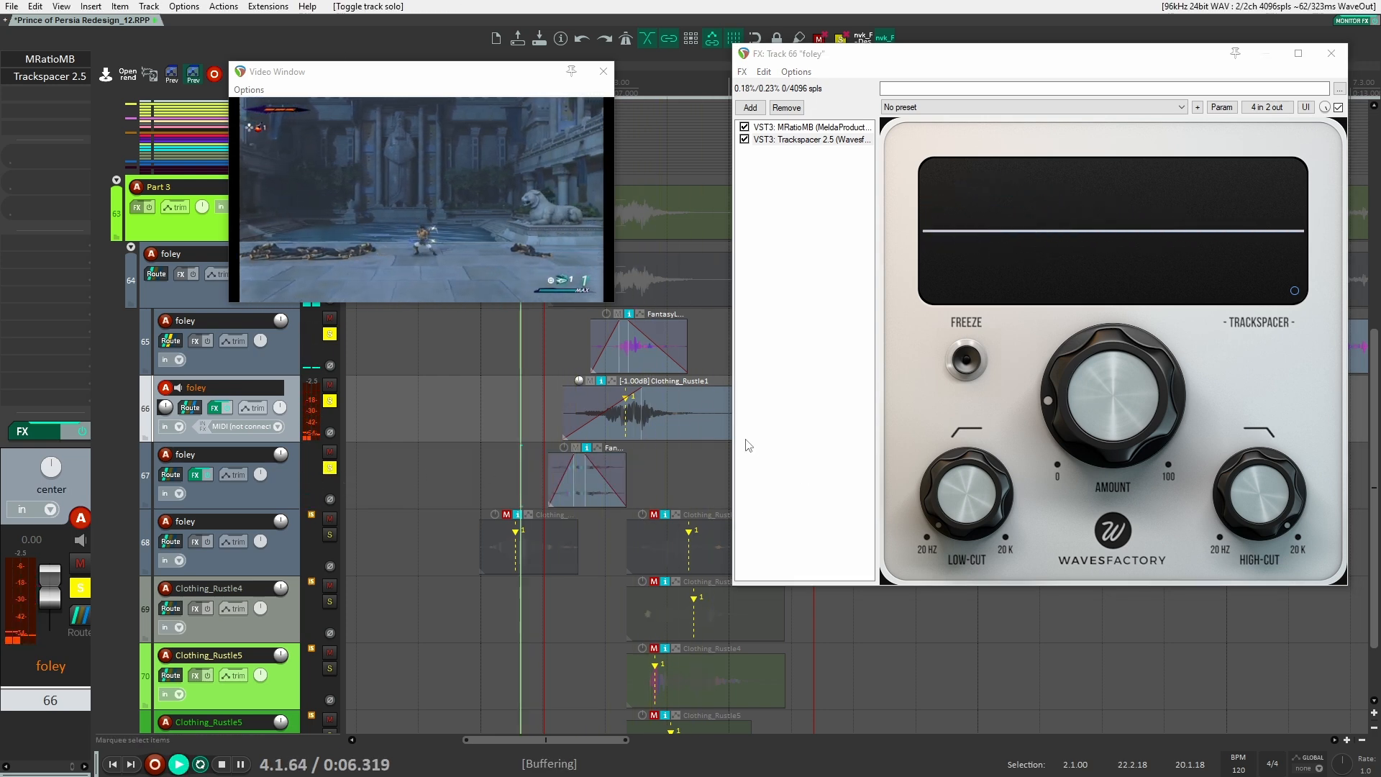
pyautogui.press('space')
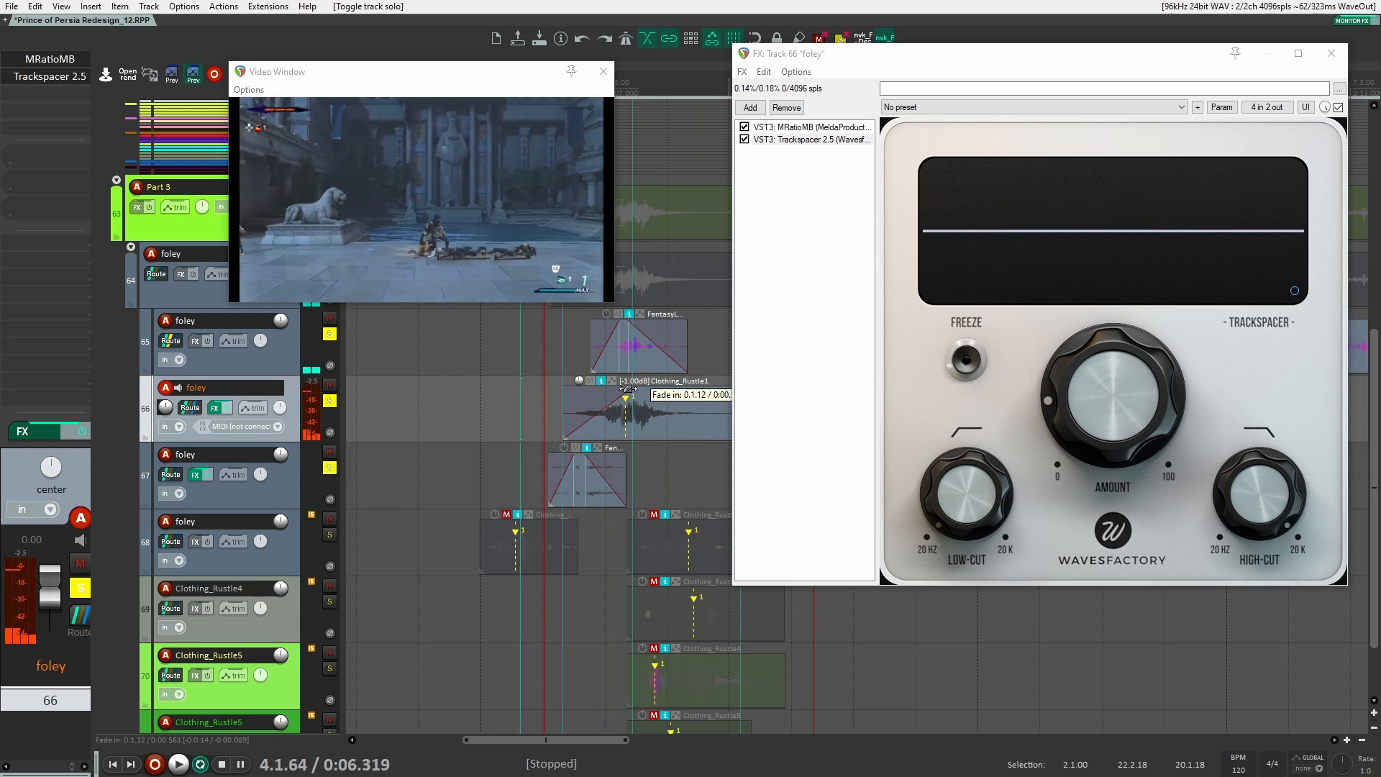
# Trim the start of Clothing_Rustle1 with a shorter fade-in, play the result, and clear all track solos.
pyautogui.moveTo(628, 390)
pyautogui.mouseDown()
pyautogui.moveTo(564, 412)
pyautogui.moveTo(623, 393)
pyautogui.mouseUp()
pyautogui.press('space')
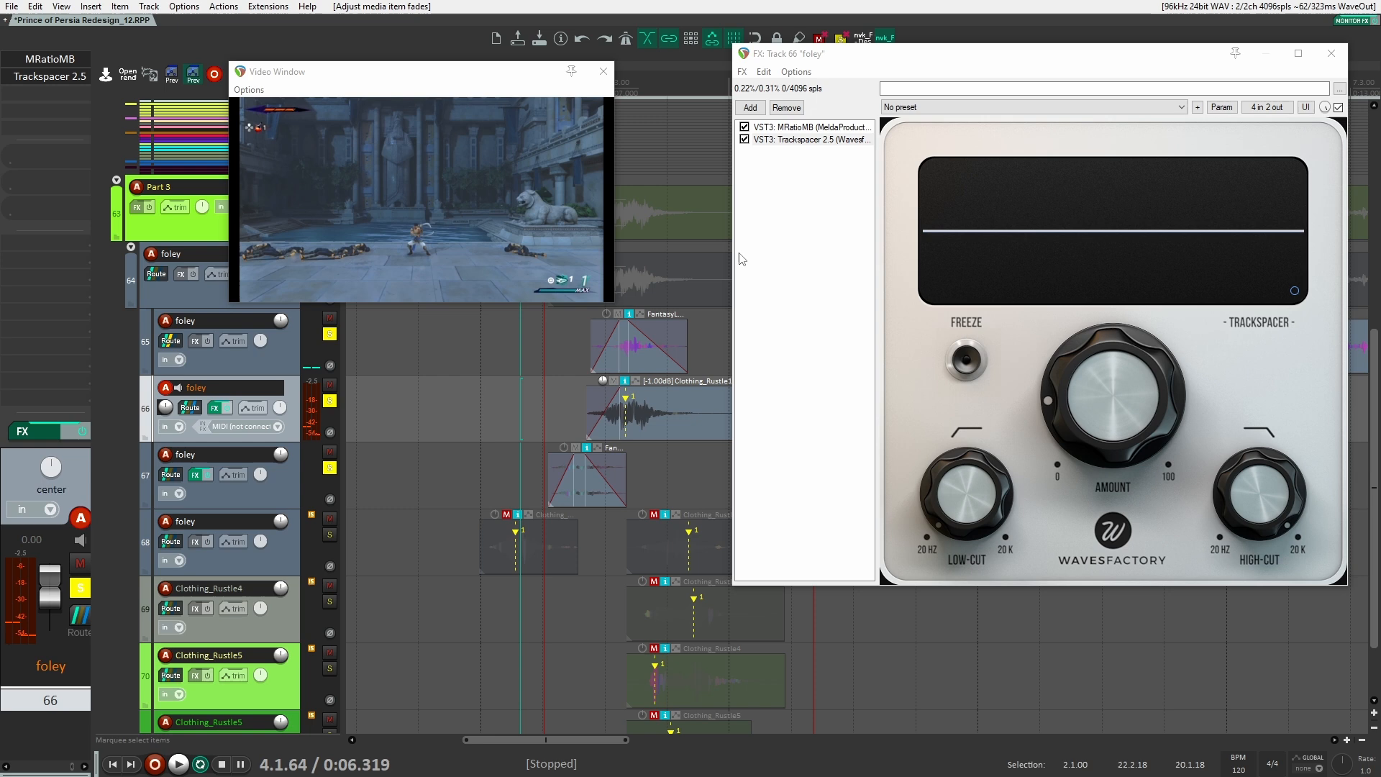
pyautogui.click(1332, 54)
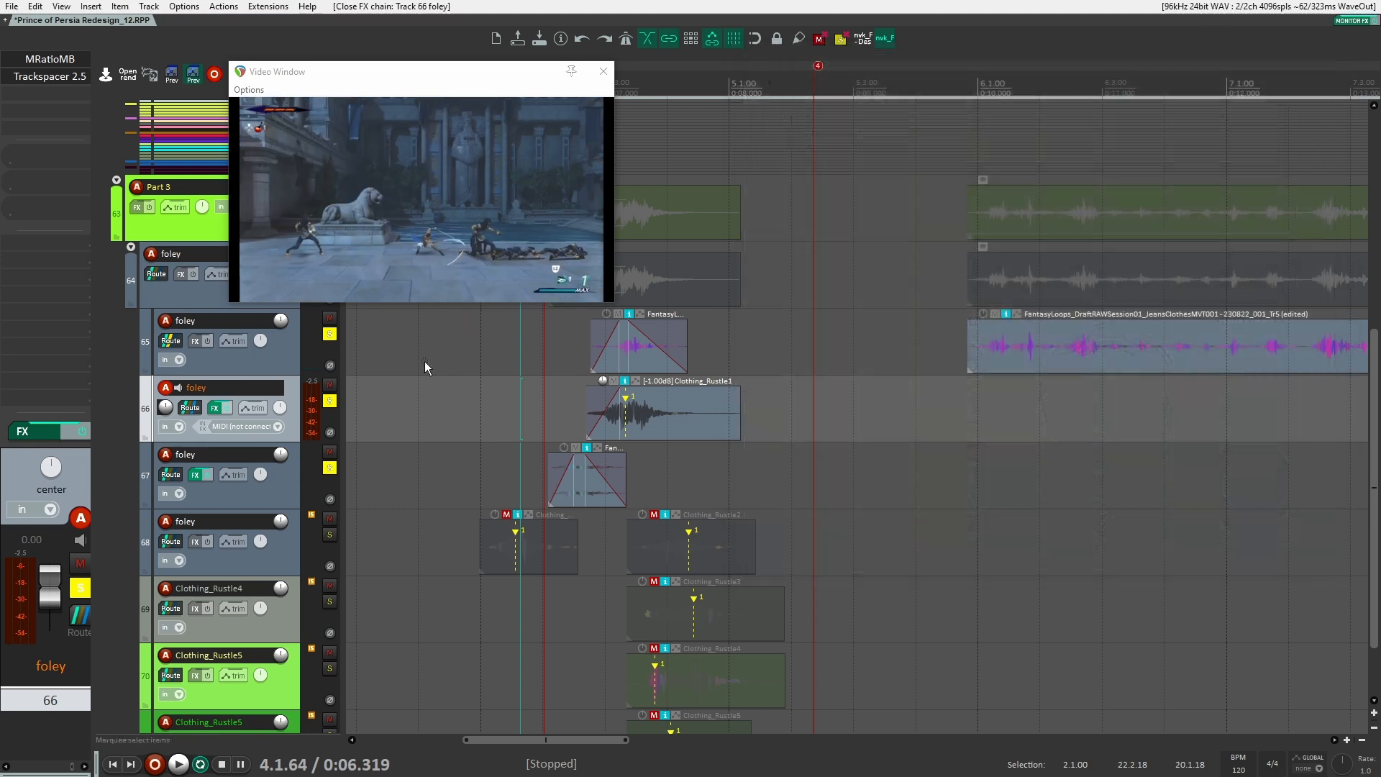
pyautogui.click(841, 40)
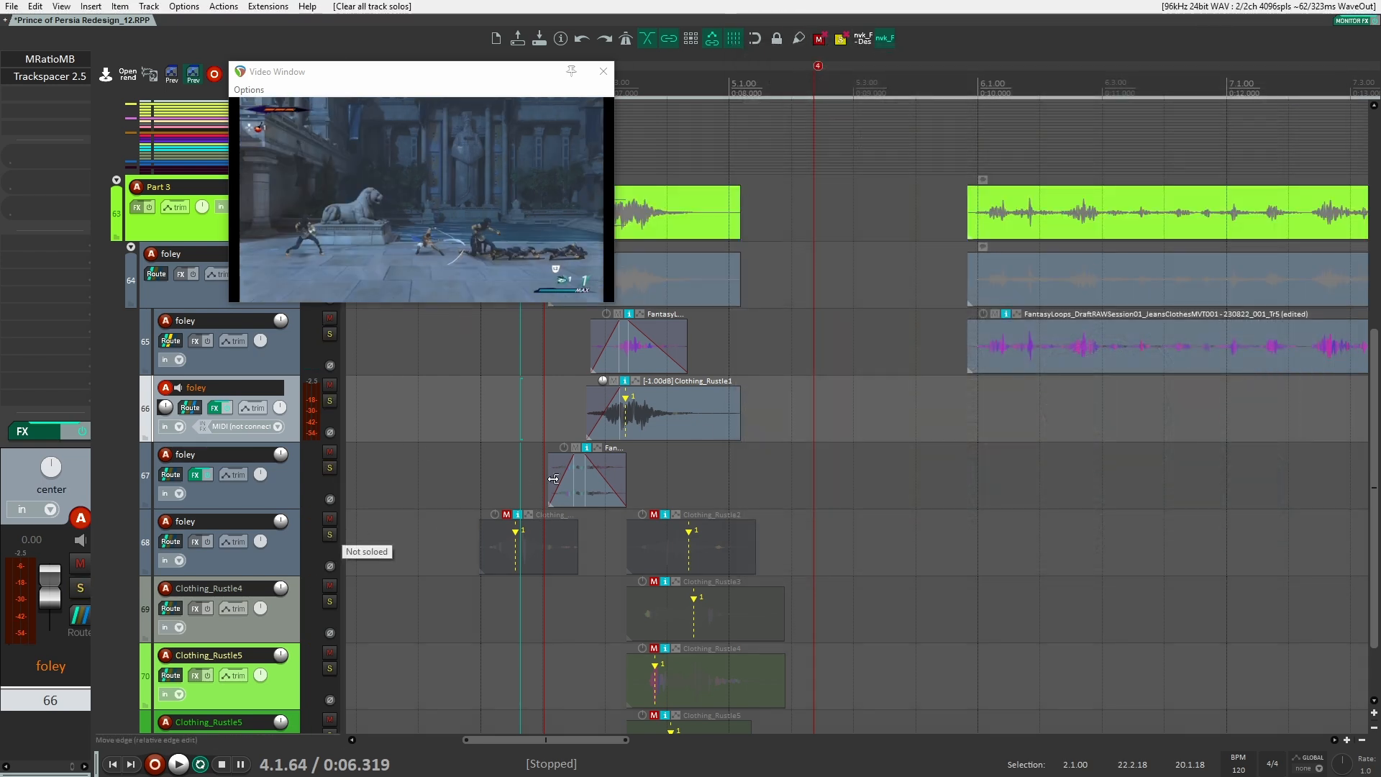
# Solo foley track 68 and audition its first clip unmuted, muting that clip again.
pyautogui.click(330, 536)
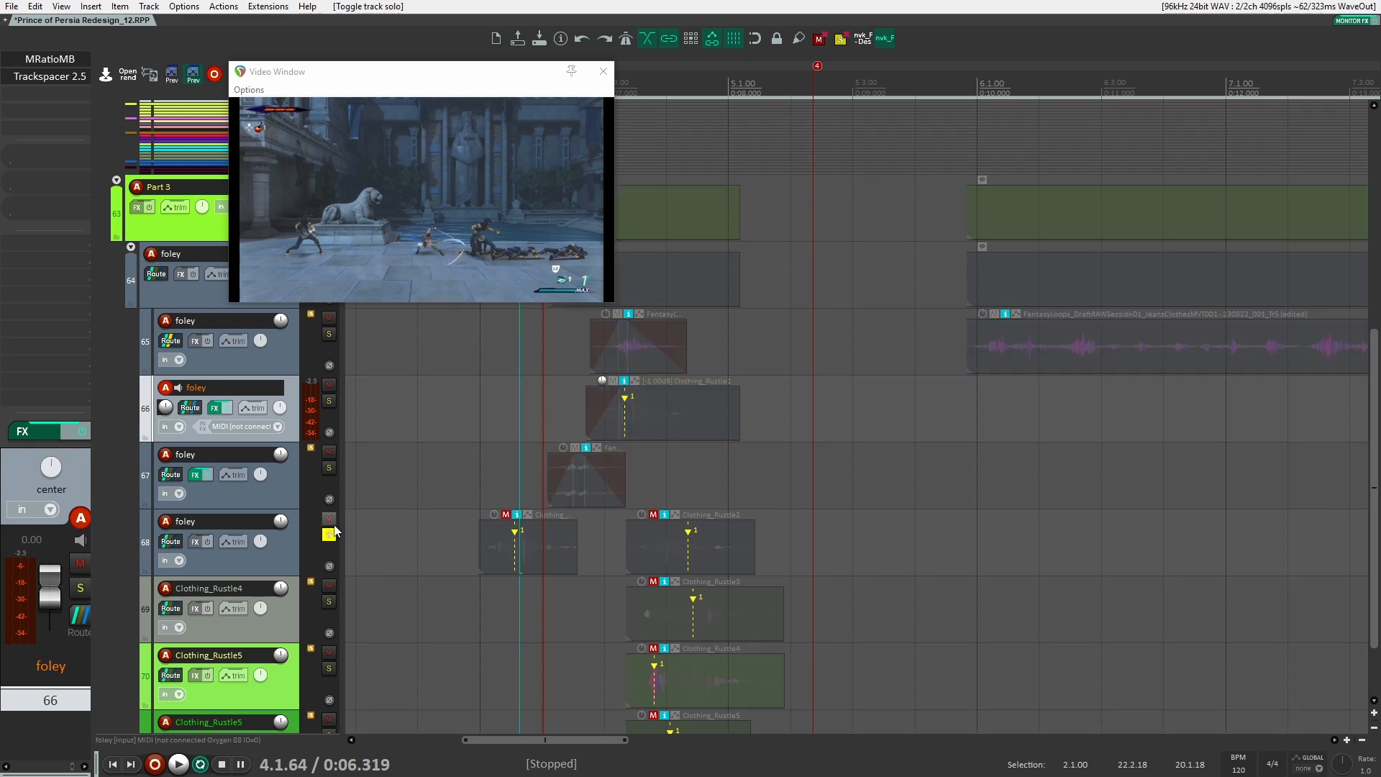
pyautogui.click(506, 515)
pyautogui.click(483, 474)
pyautogui.press('space')
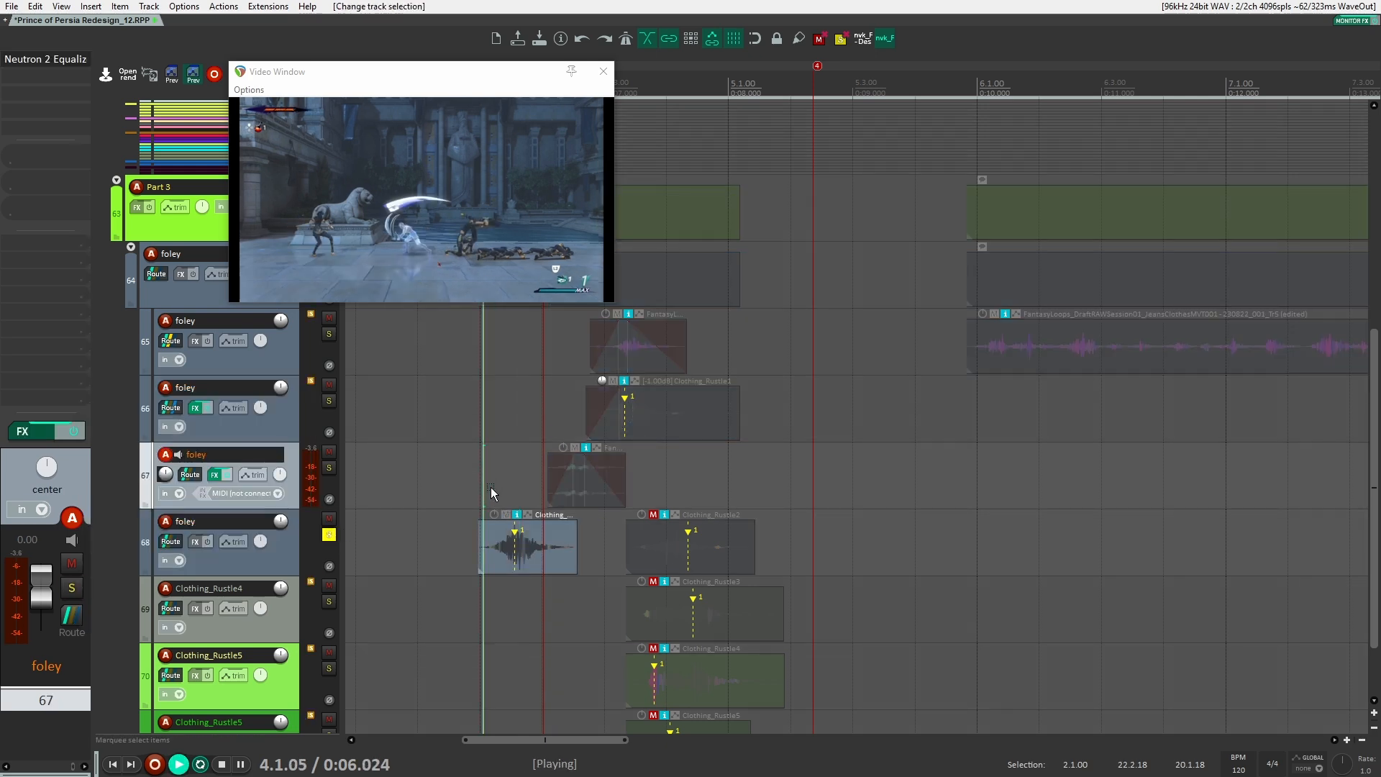
pyautogui.press('space')
pyautogui.click(506, 515)
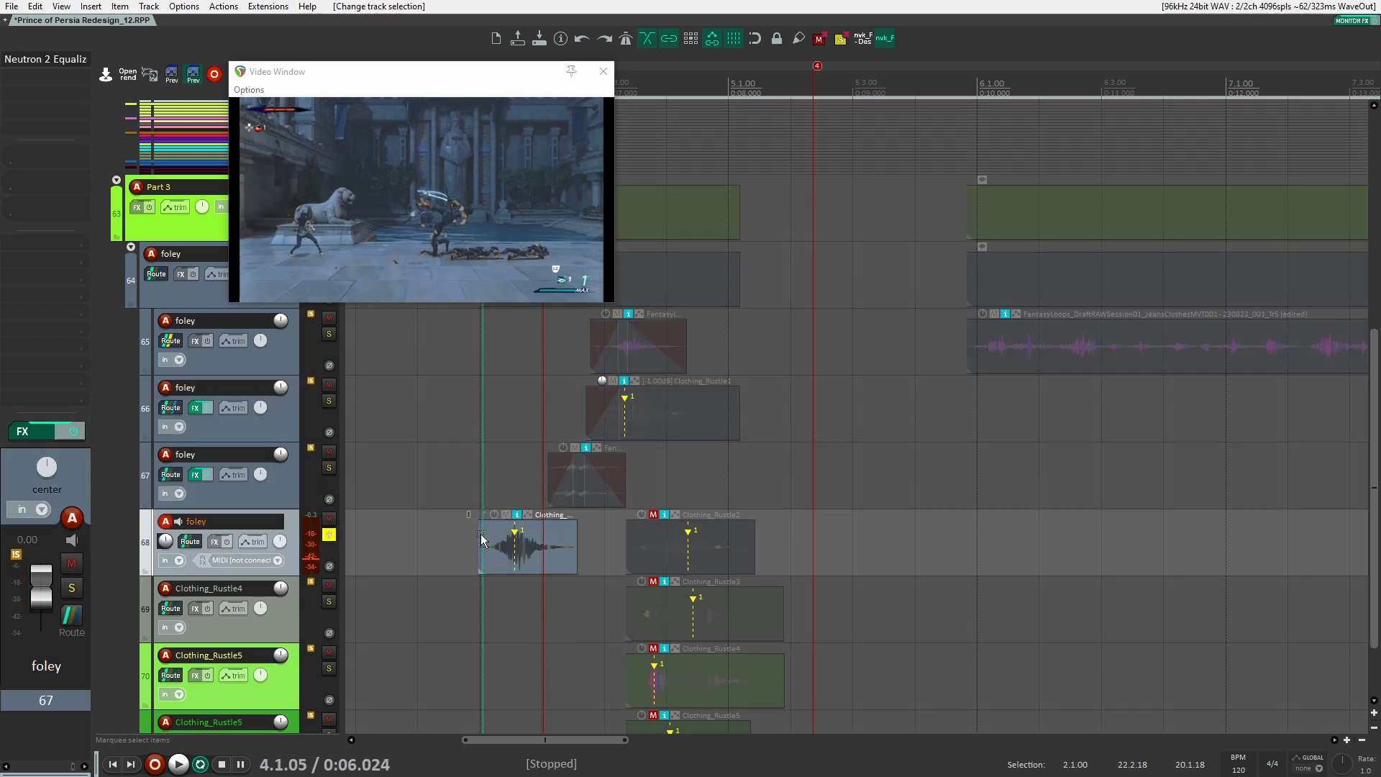
# Unmute Clothing_Rustle2 on foley track 68 and play it against the video.
pyautogui.click(653, 515)
pyautogui.click(648, 503)
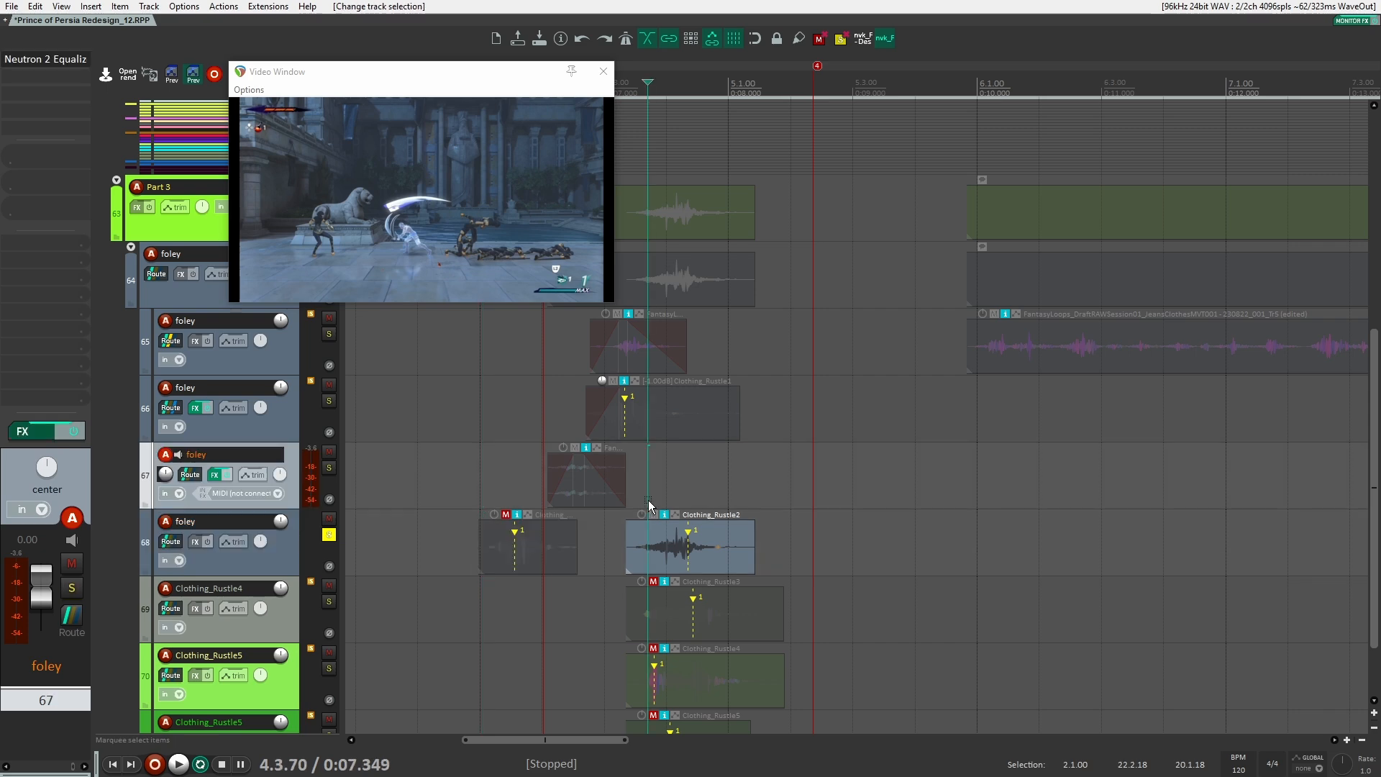
pyautogui.click(676, 532)
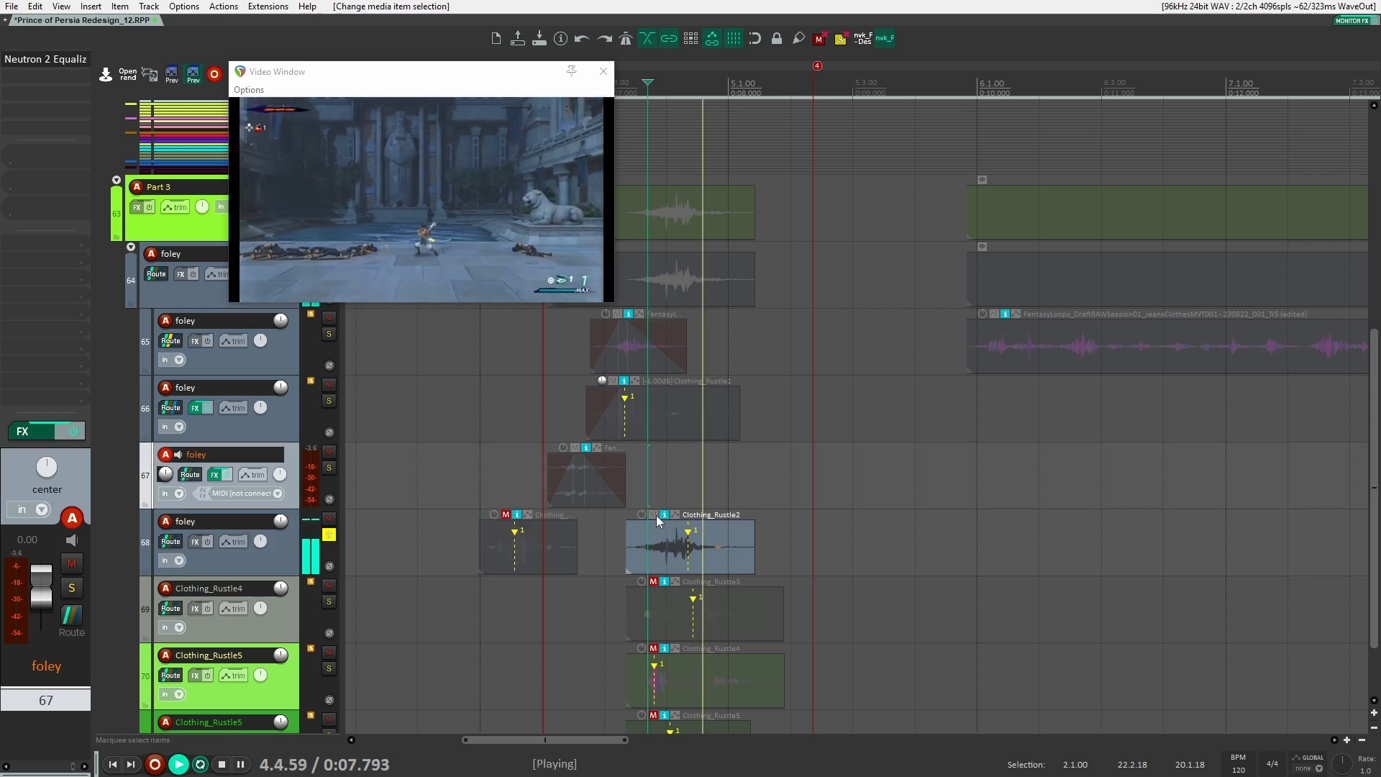
pyautogui.click(654, 515)
pyautogui.press('space')
pyautogui.click(653, 515)
# Add Neutron 2 Equalizer to the Clothing_Rustle2 clip with a 2000 Hz high-pass at the 6 dB slope, and play the clip.
pyautogui.click(665, 547)
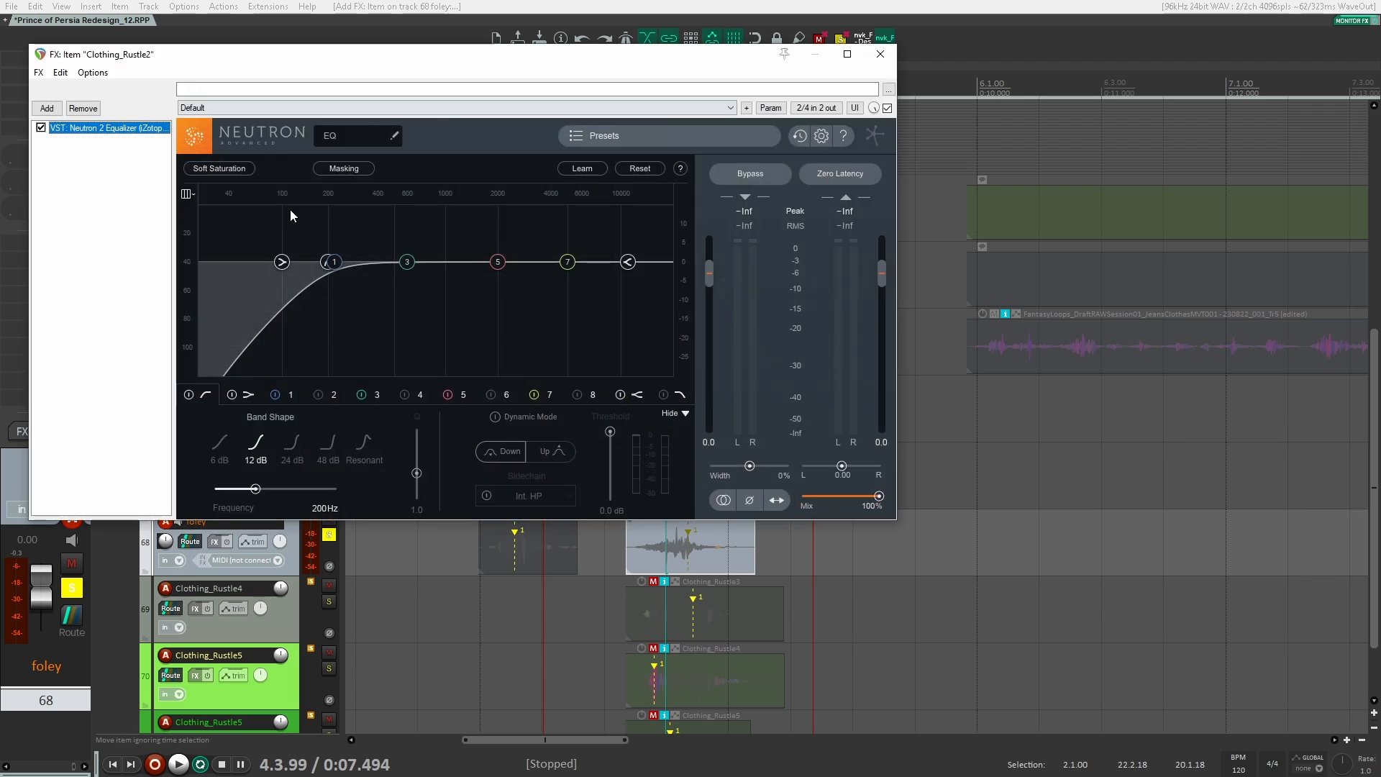
pyautogui.moveTo(257, 492); pyautogui.dragTo(294, 491)
pyautogui.press('space')
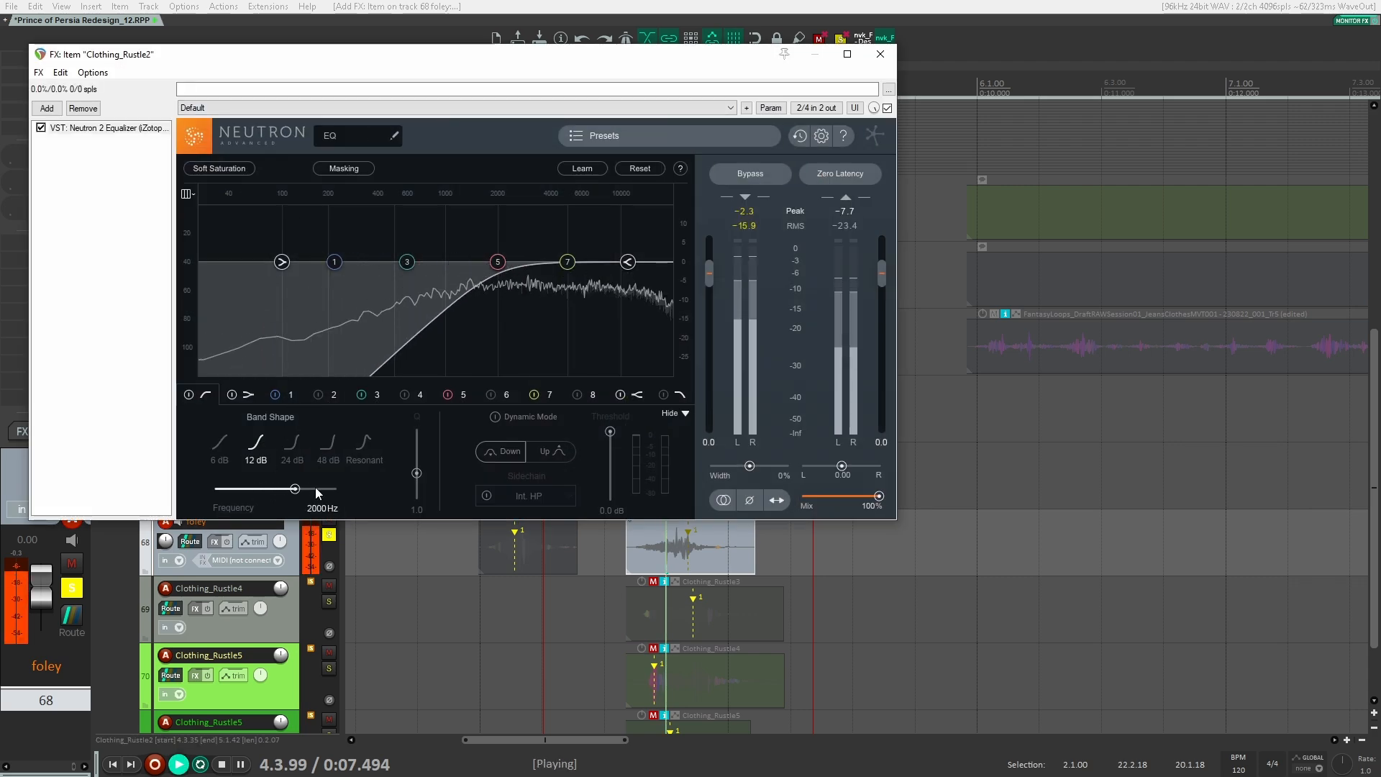
pyautogui.click(616, 560)
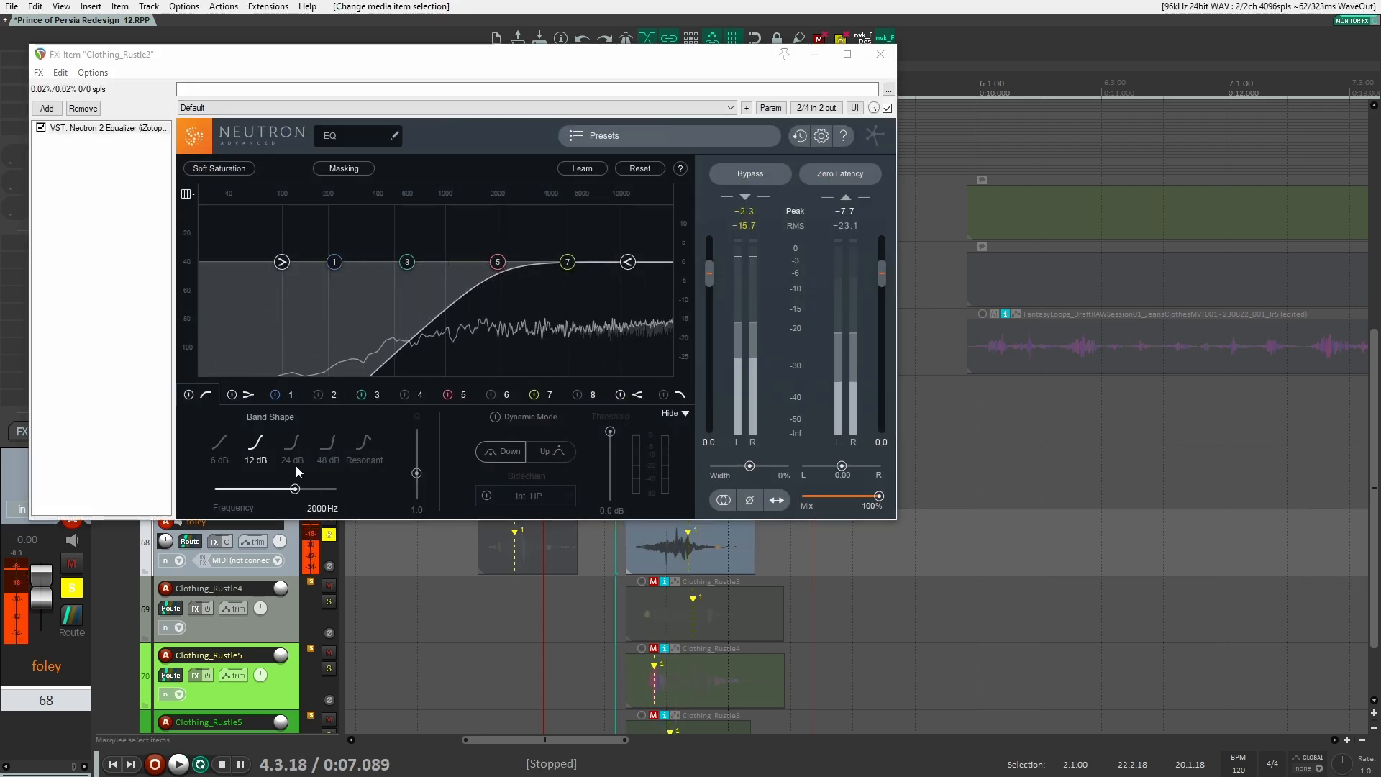
pyautogui.click(216, 440)
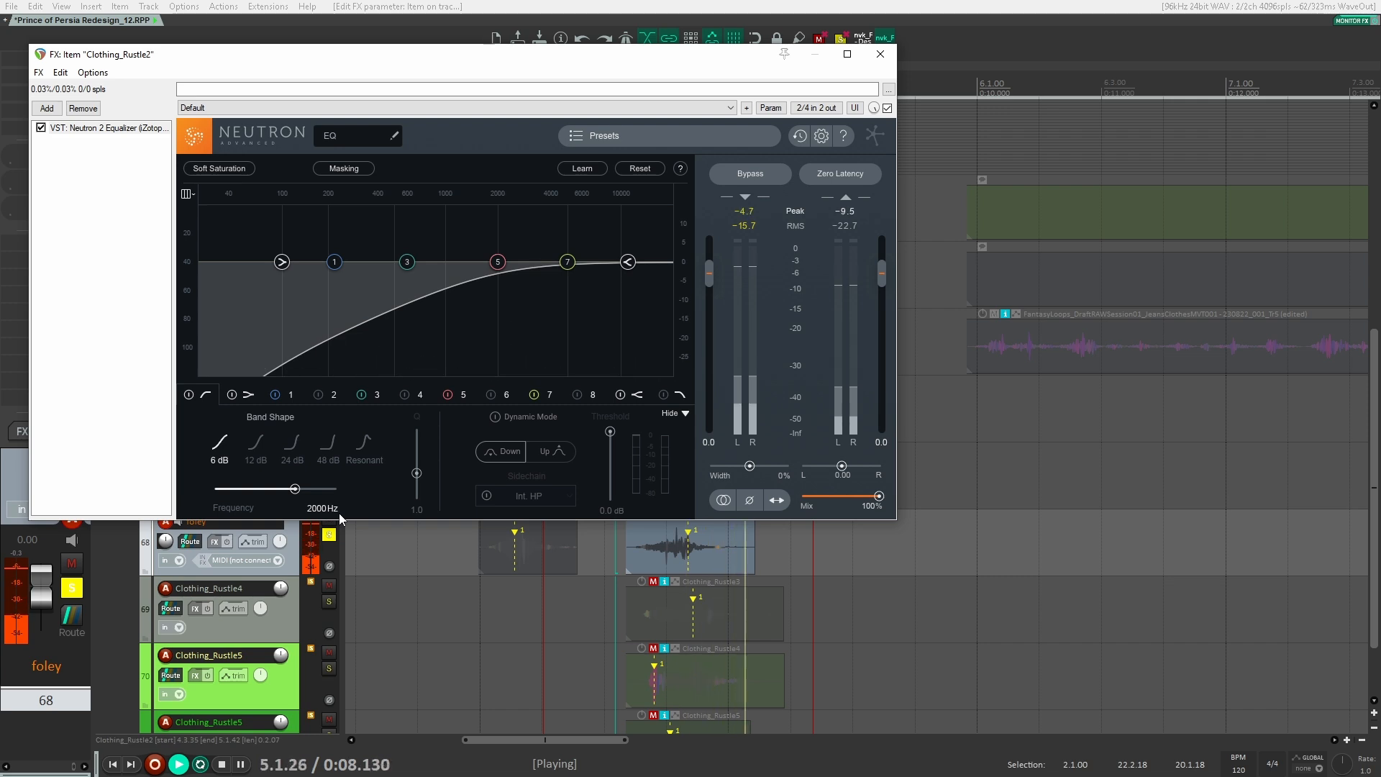
pyautogui.press('space')
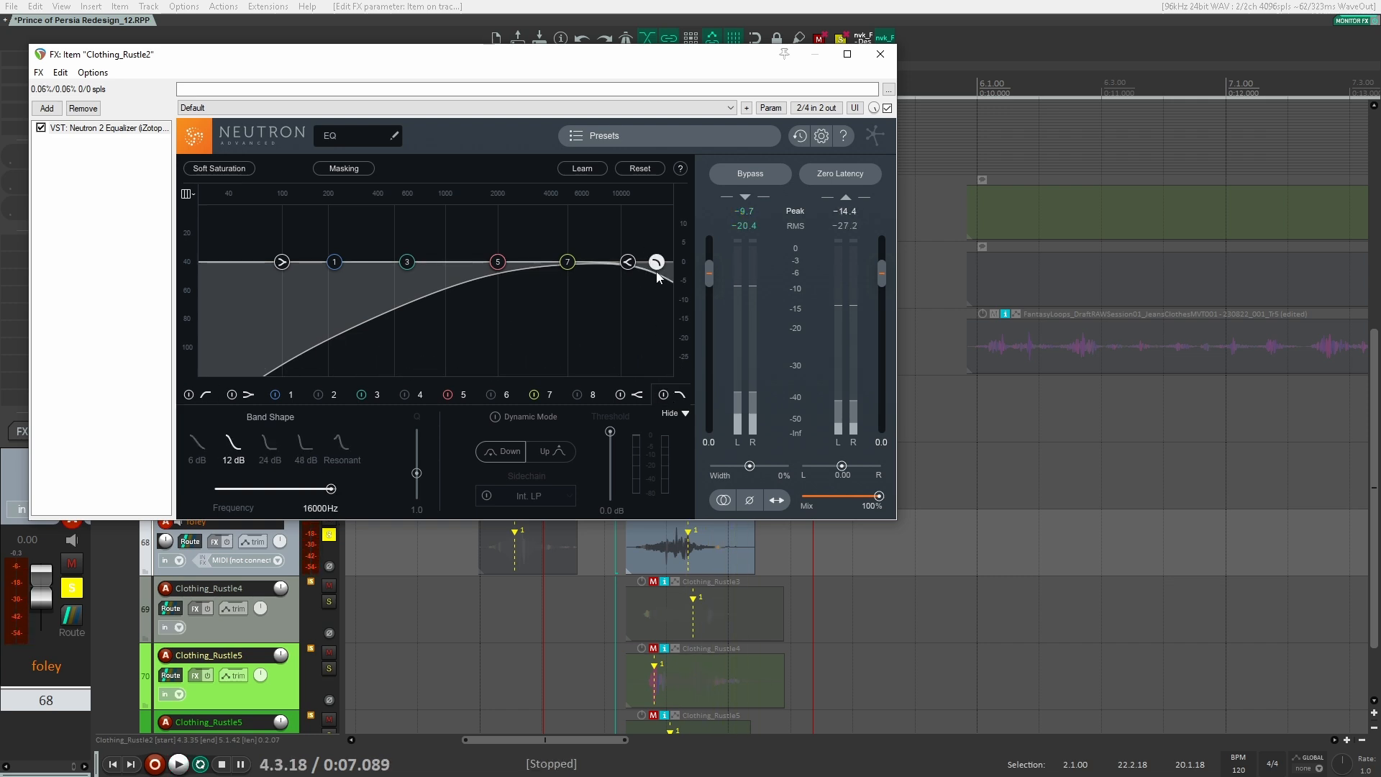
# Try a 12 dB low-pass at 5915 Hz on Clothing_Rustle2, play it, and remove the equalizer from the clip.
pyautogui.moveTo(657, 275); pyautogui.dragTo(583, 279)
pyautogui.press('space')
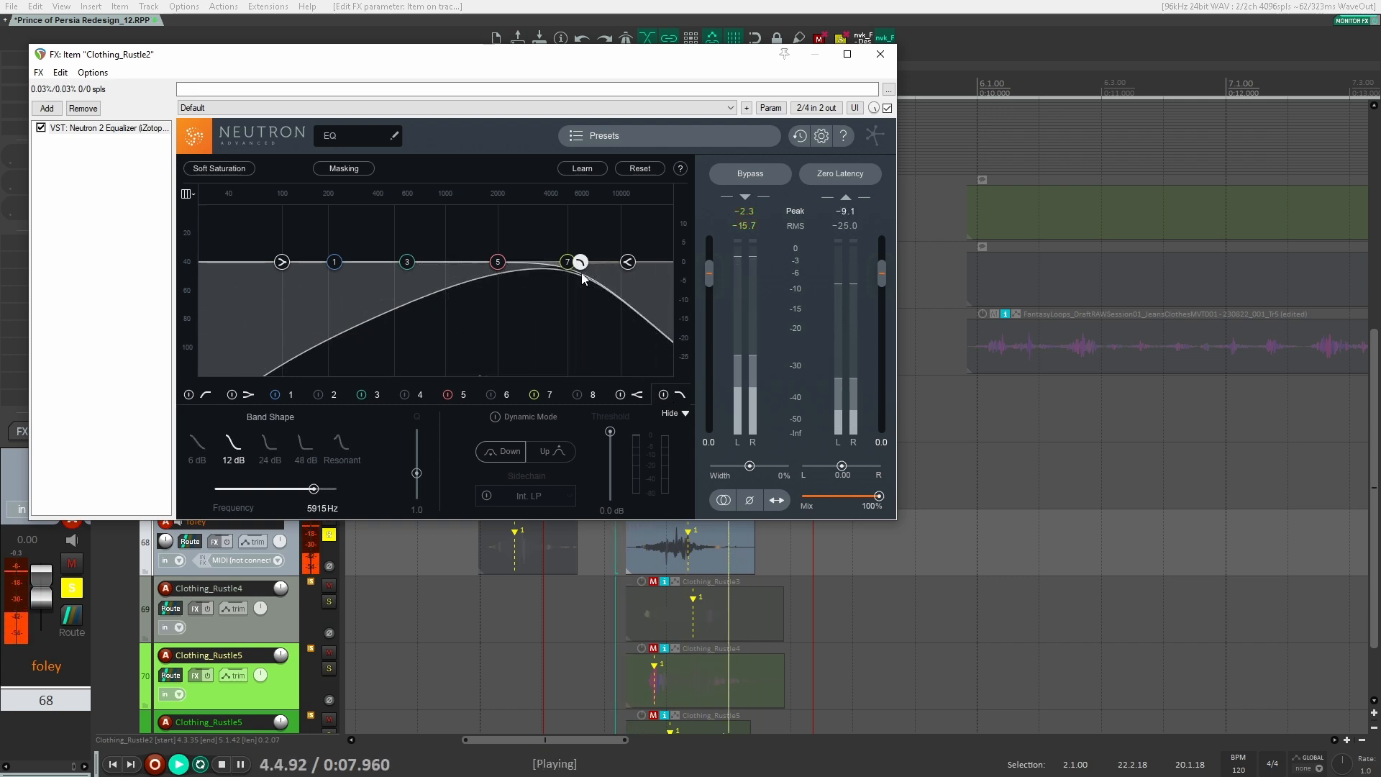
pyautogui.click(628, 262)
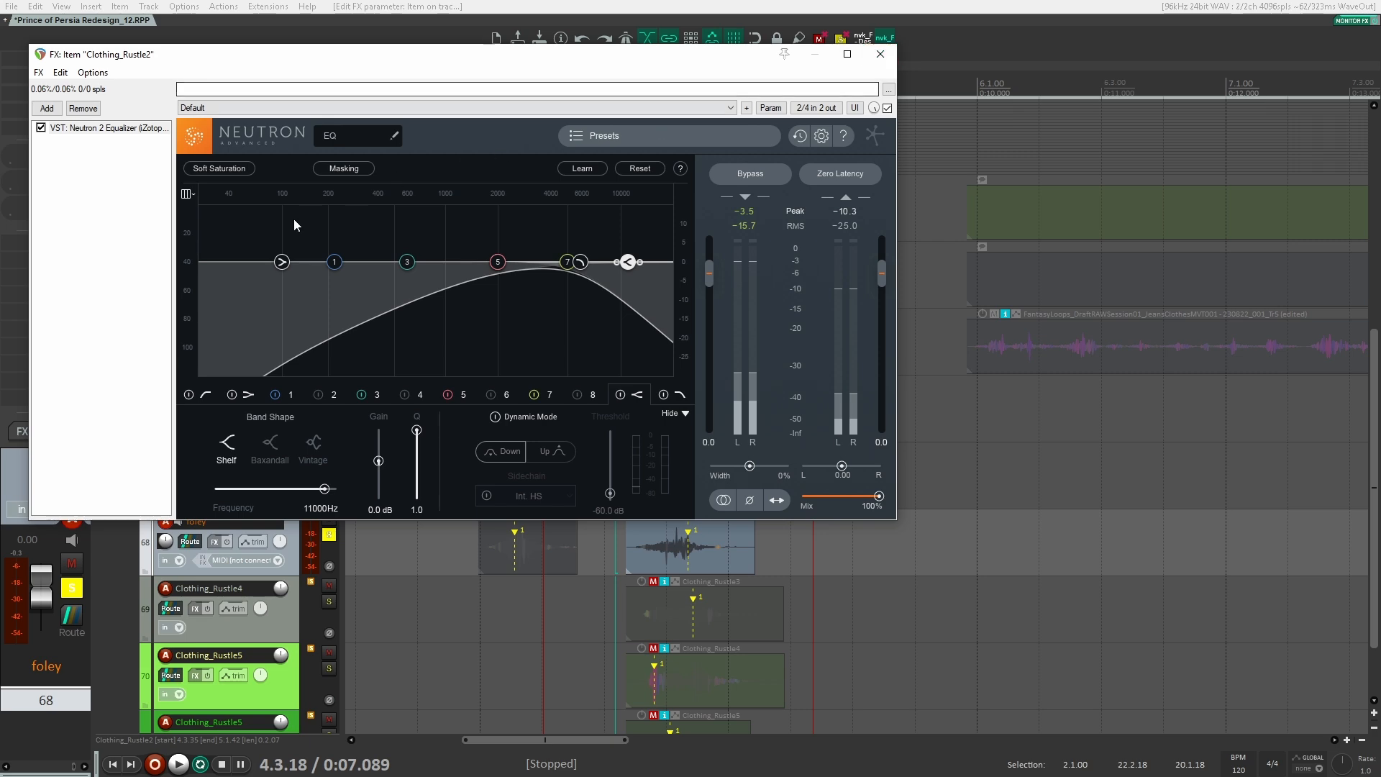
pyautogui.click(83, 108)
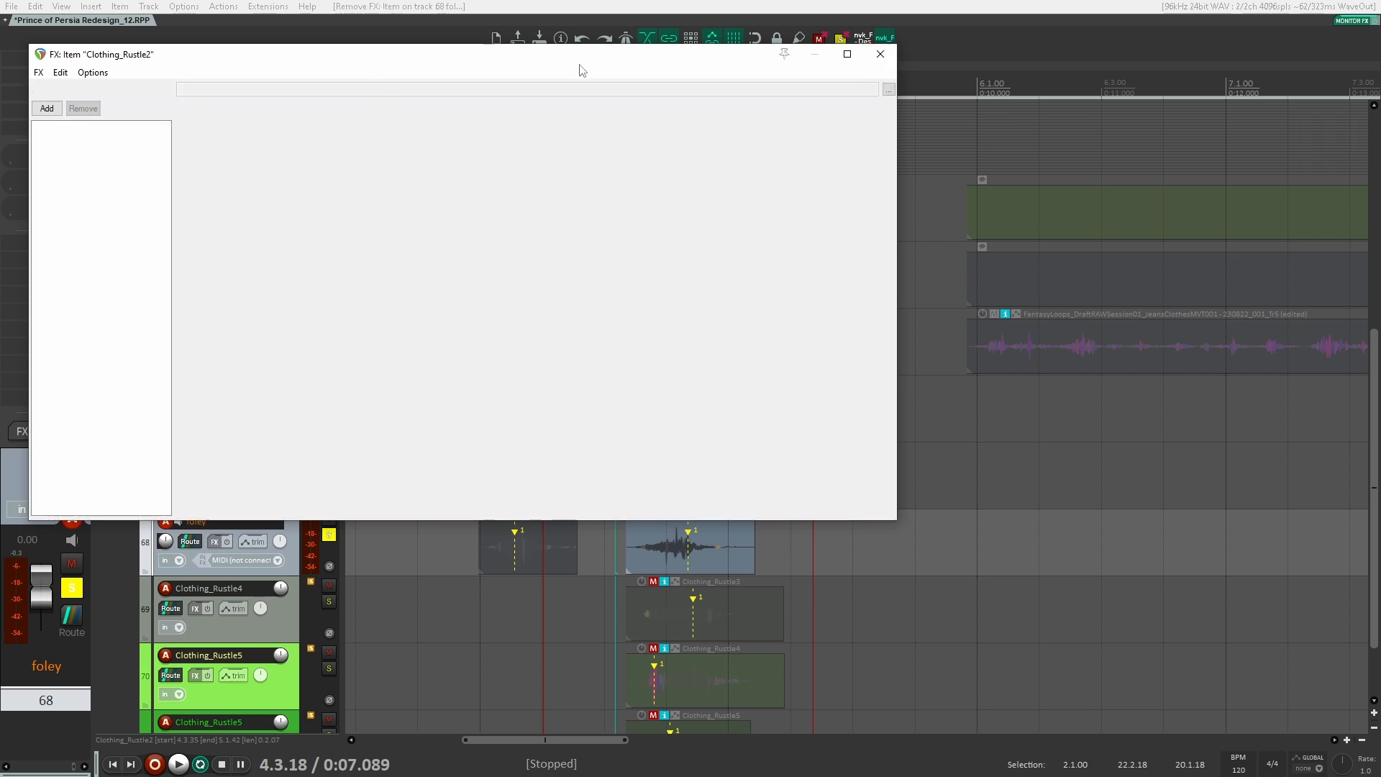
pyautogui.click(881, 55)
# Swap the audition from Clothing_Rustle2 to Clothing_Rustle3 by switching mutes and soloing track 69, and play it.
pyautogui.click(653, 515)
pyautogui.click(655, 583)
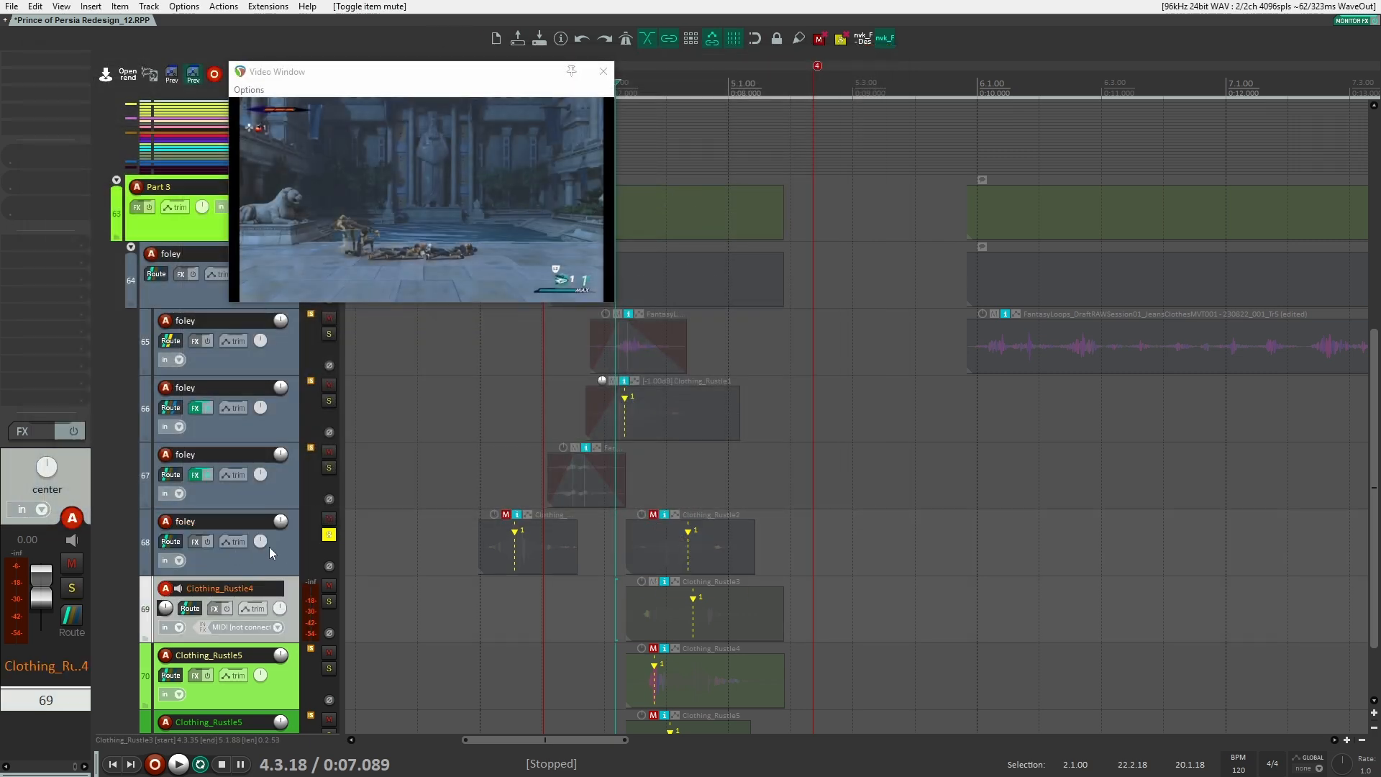
pyautogui.click(329, 535)
pyautogui.click(328, 601)
pyautogui.press('space')
pyautogui.scroll(-3, 603, 613)
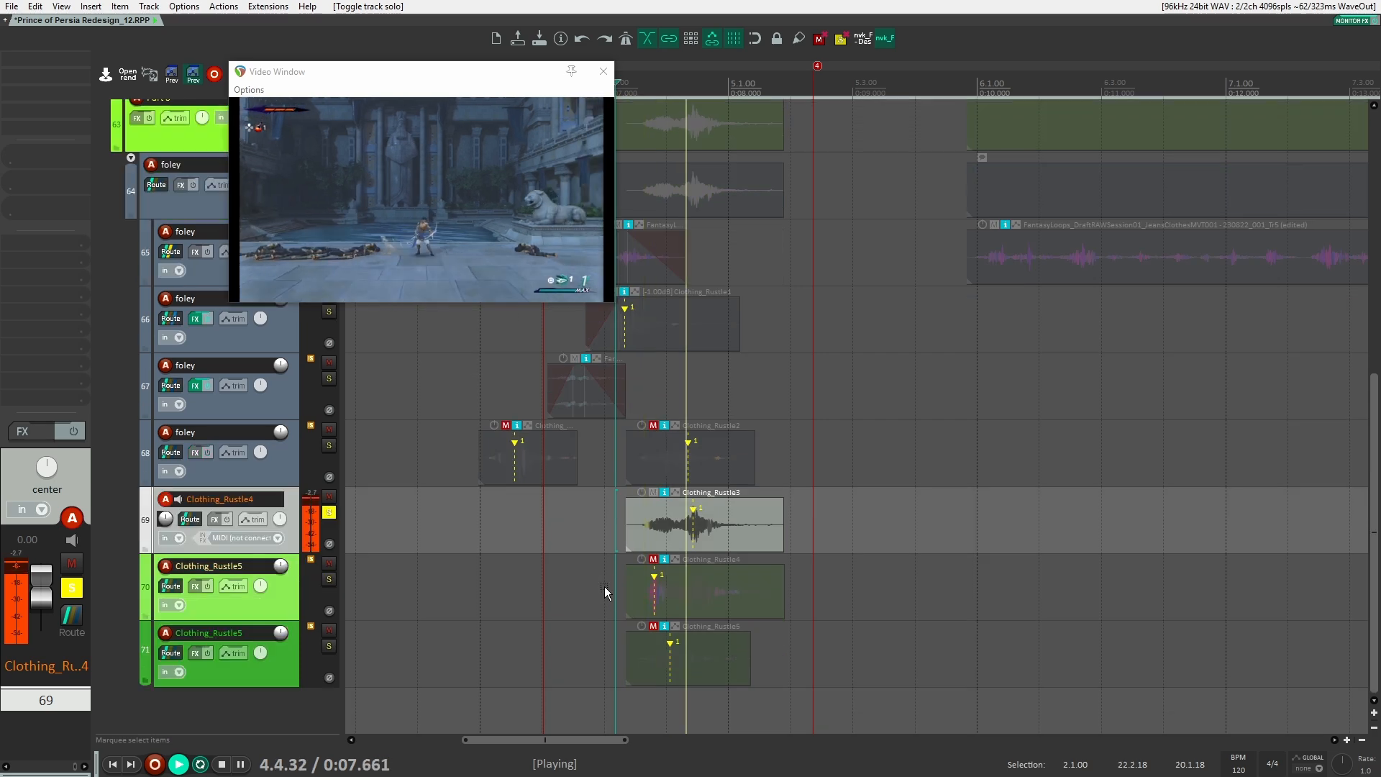
# Solo track 70 instead of track 69 and play its unmuted Clothing_Rustle4 clip.
pyautogui.click(329, 512)
pyautogui.click(329, 579)
pyautogui.press('space')
pyautogui.press('space')
pyautogui.click(655, 566)
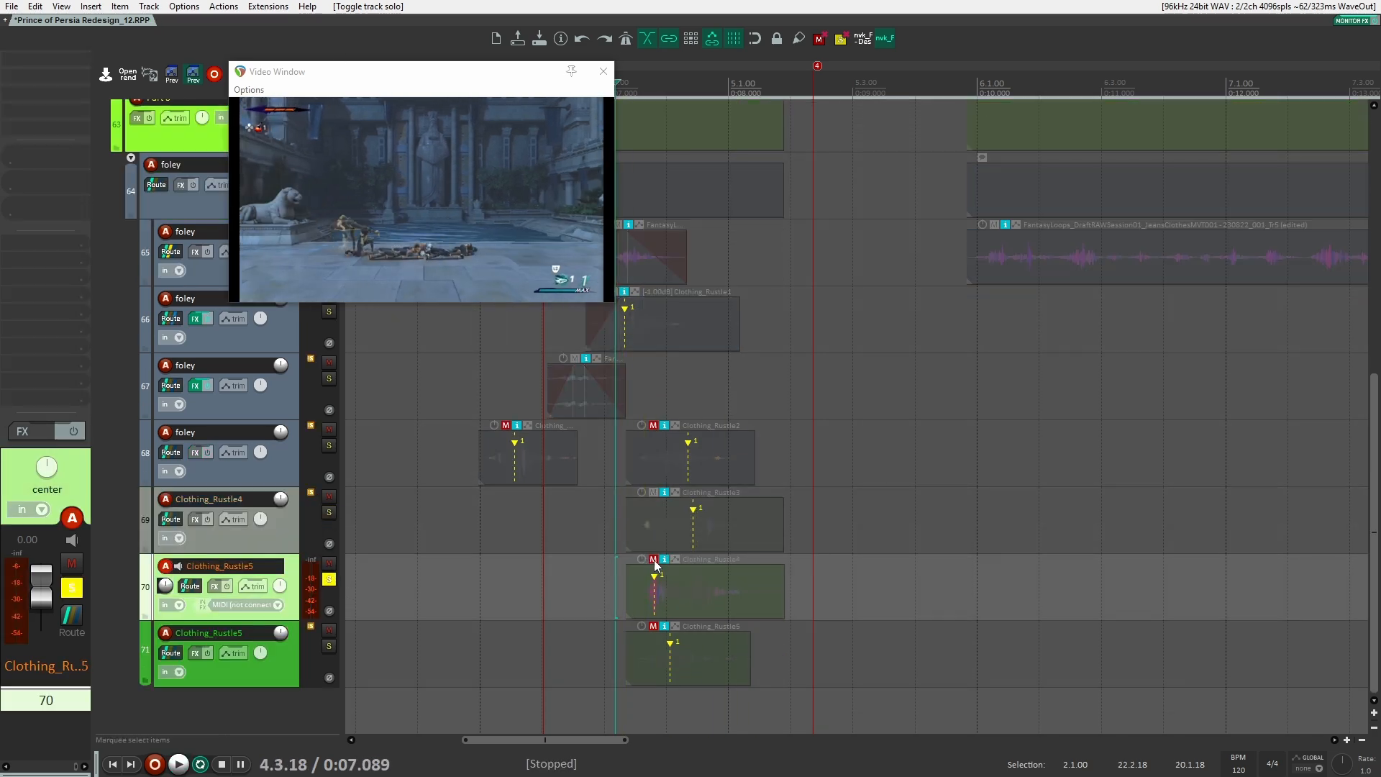
pyautogui.click(654, 561)
pyautogui.press('space')
pyautogui.press('space')
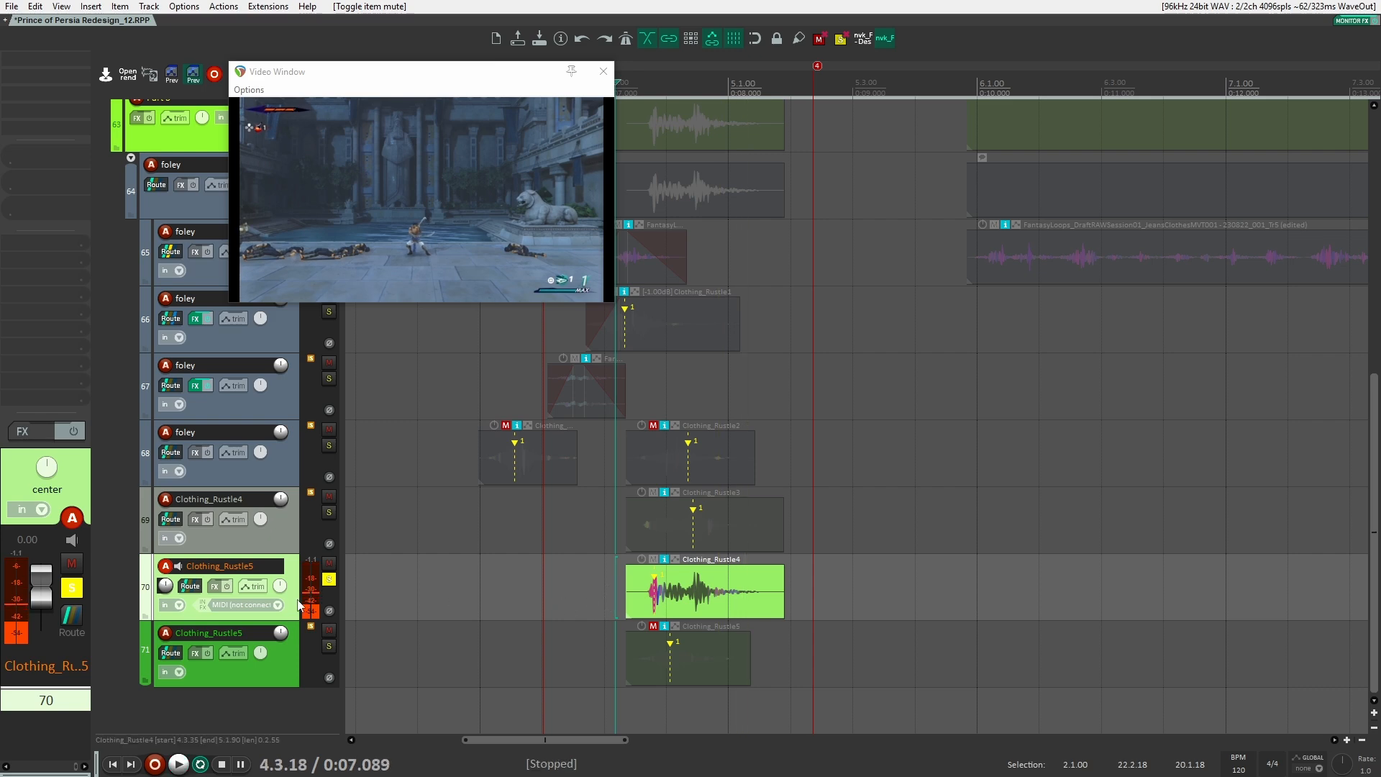
# Mute Clothing_Rustle4, audition the unmuted Clothing_Rustle5 with track 71 soloed, and clear that solo.
pyautogui.click(653, 559)
pyautogui.click(653, 626)
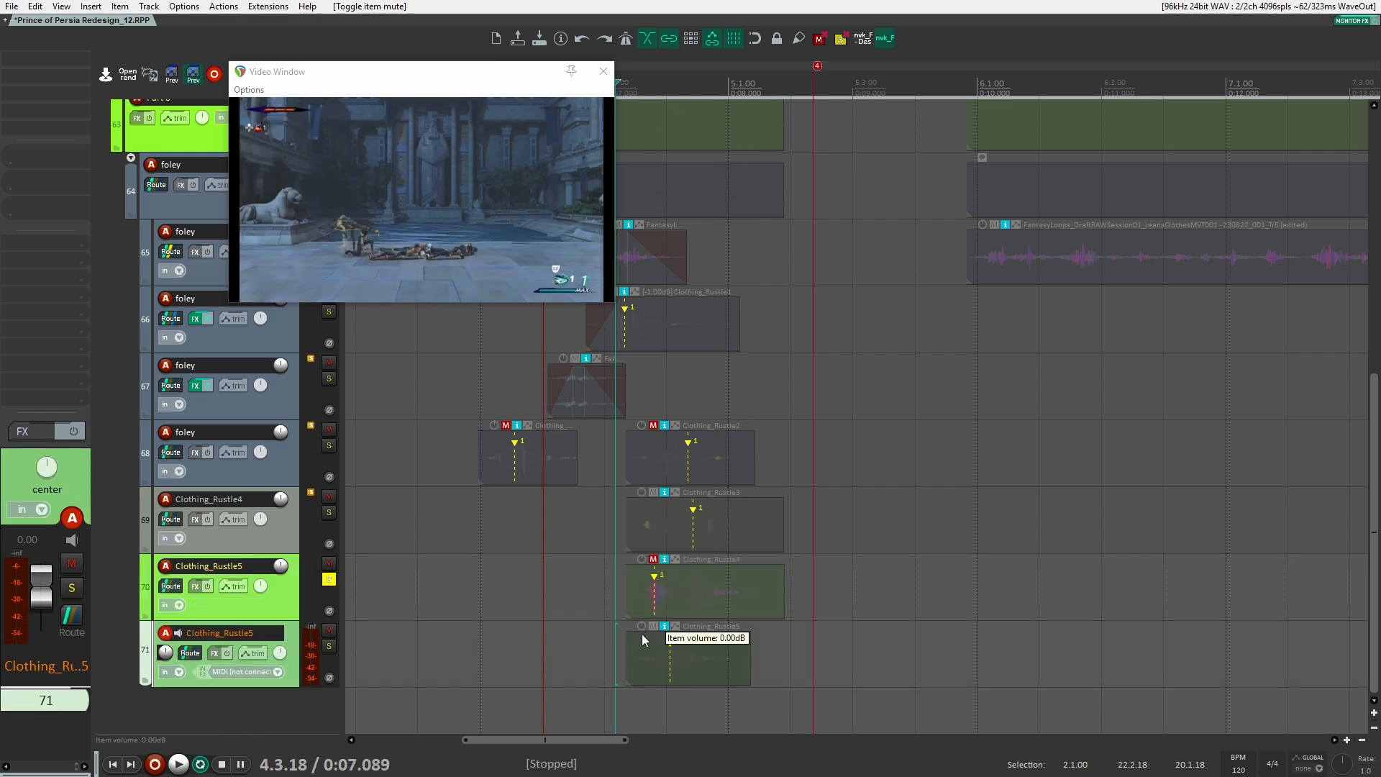
pyautogui.click(329, 582)
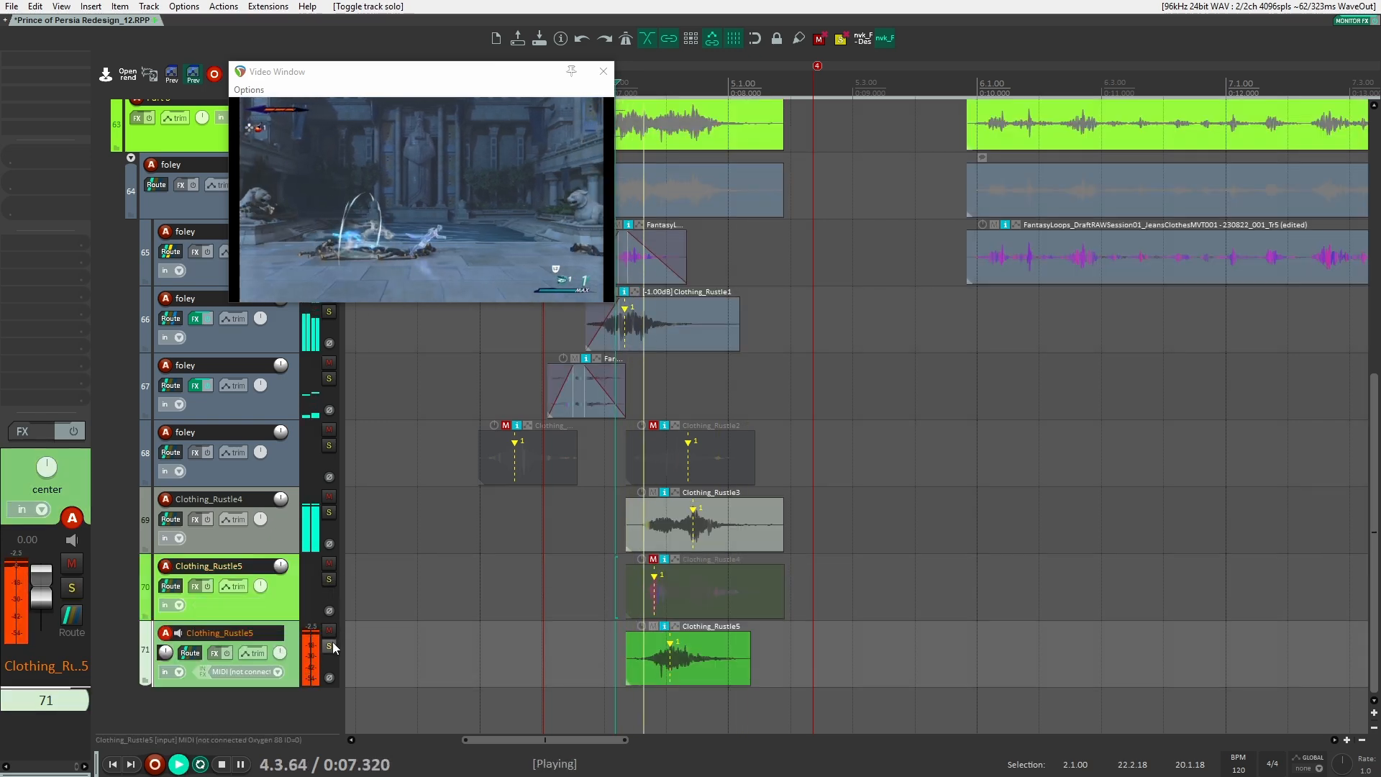
pyautogui.click(331, 644)
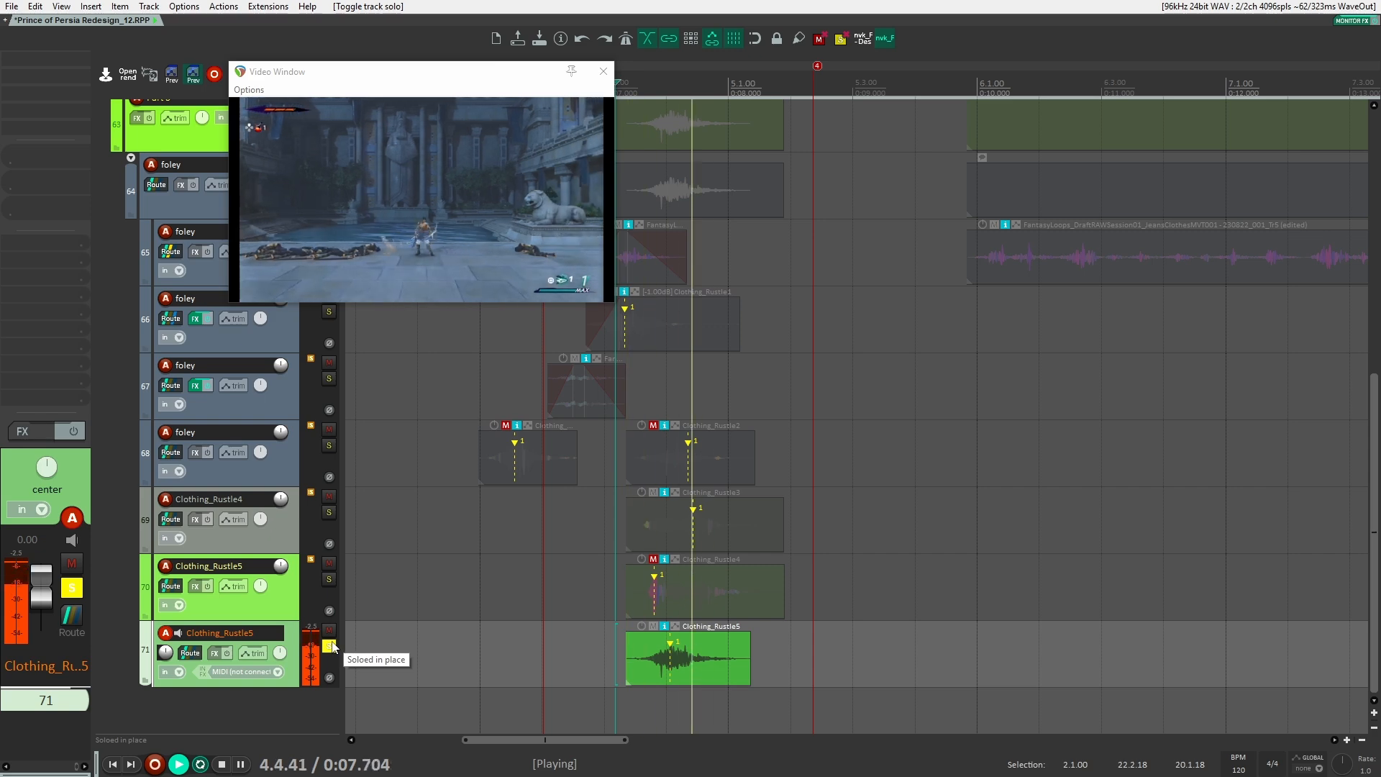
pyautogui.press('space')
pyautogui.click(331, 645)
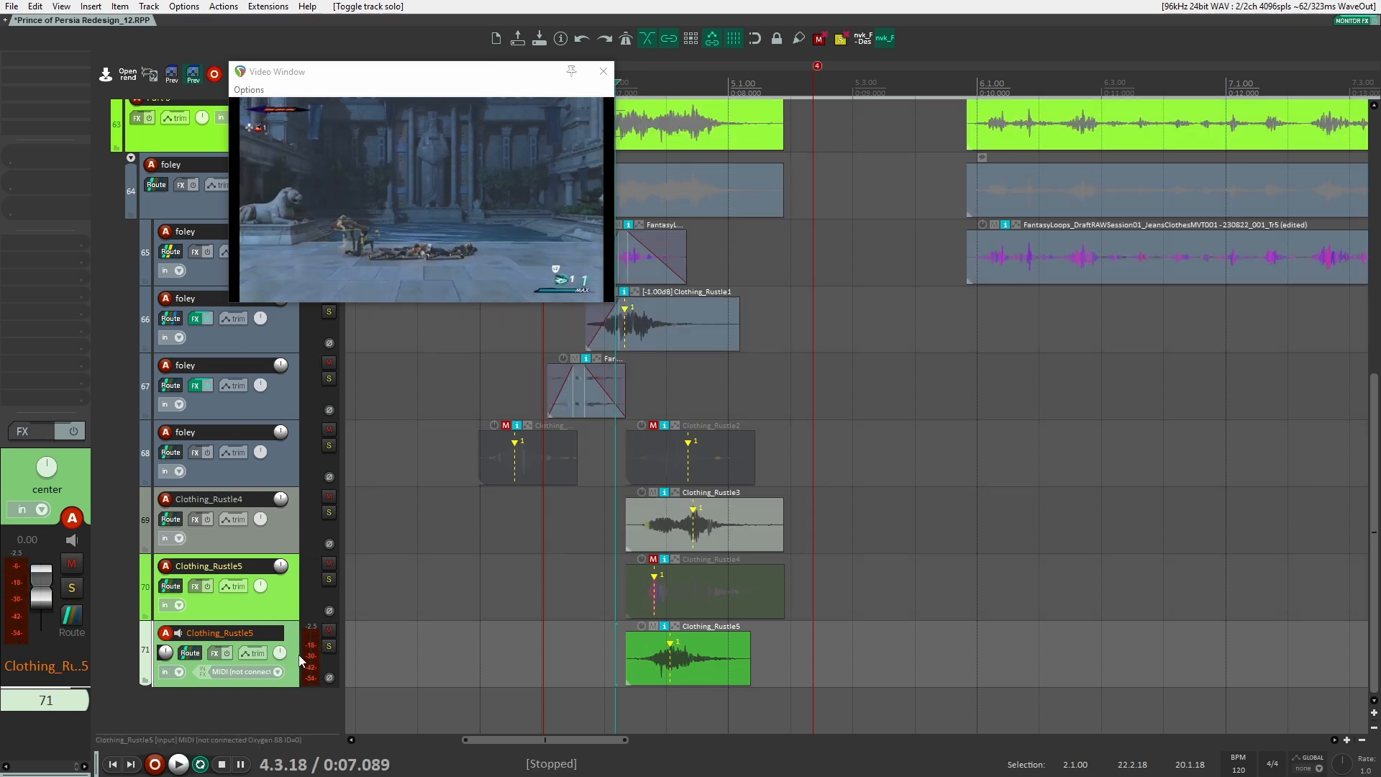
# Add Neutron 2 Equalizer to track 71, set its high-pass to 407 Hz with a 6 dB slope, and play the track soloed.
pyautogui.press('f')
pyautogui.press('space')
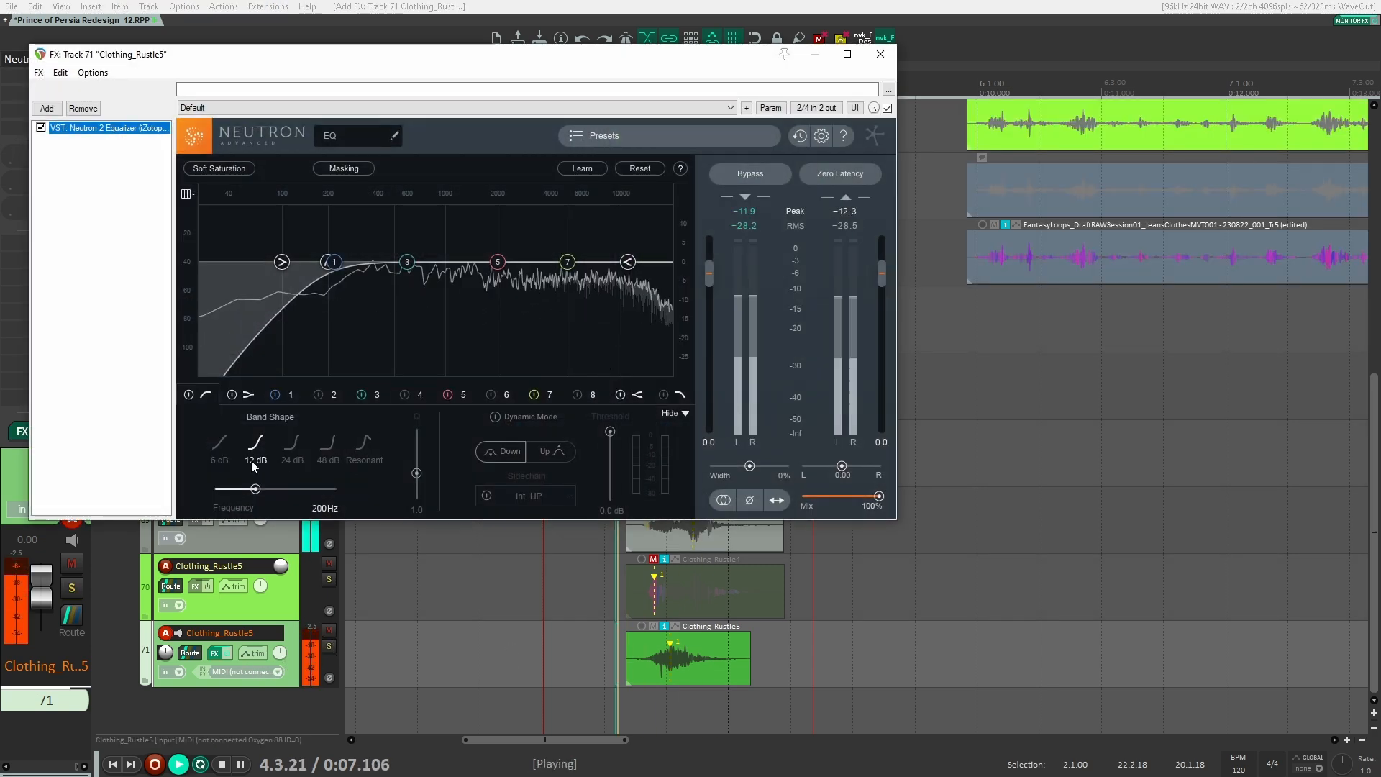
pyautogui.press('space')
pyautogui.click(332, 646)
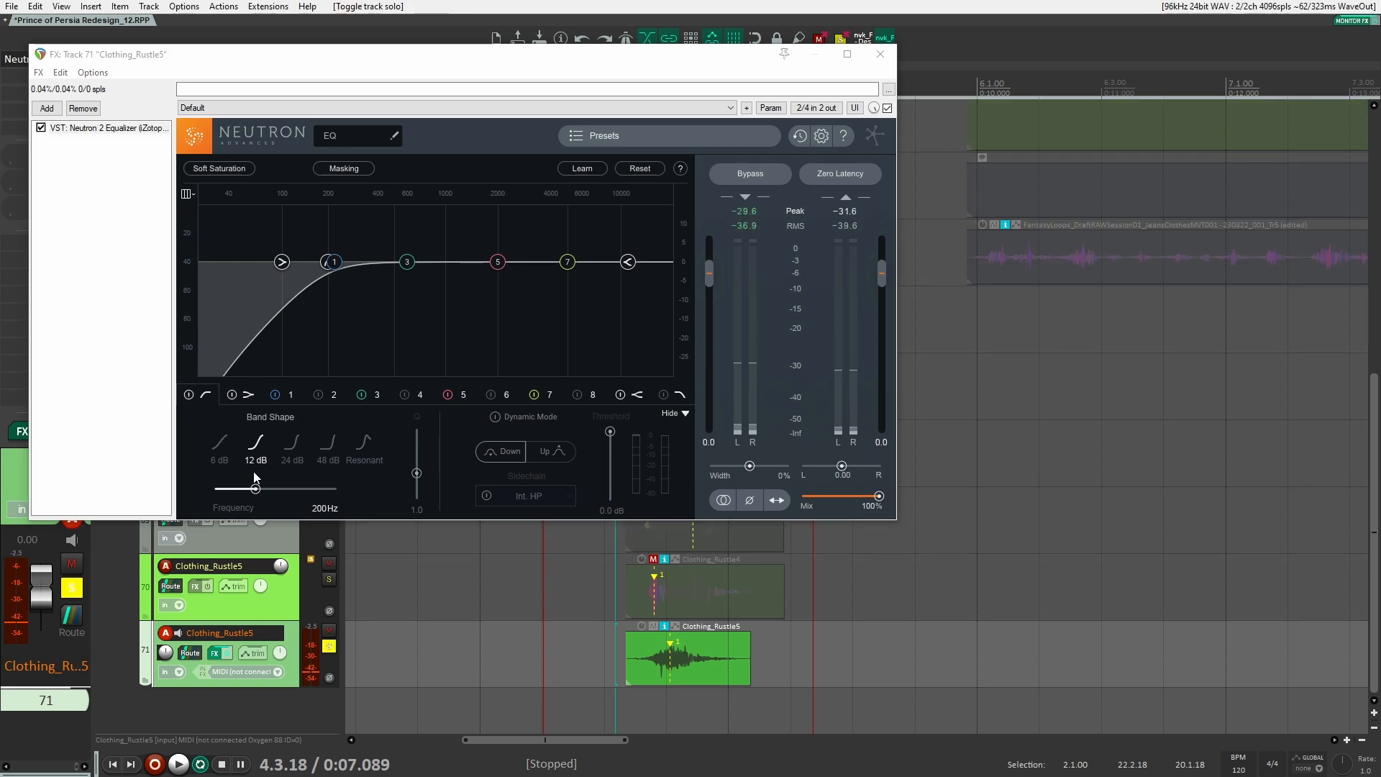
pyautogui.click(219, 442)
pyautogui.moveTo(255, 488)
pyautogui.mouseDown()
pyautogui.moveTo(302, 489)
pyautogui.moveTo(268, 490)
pyautogui.mouseUp()
pyautogui.press('space')
# Change track 71's high-pass slope to 12 dB, replay the soloed clip, and clear the solo.
pyautogui.click(255, 442)
pyautogui.press('space')
pyautogui.press('space')
pyautogui.press('space')
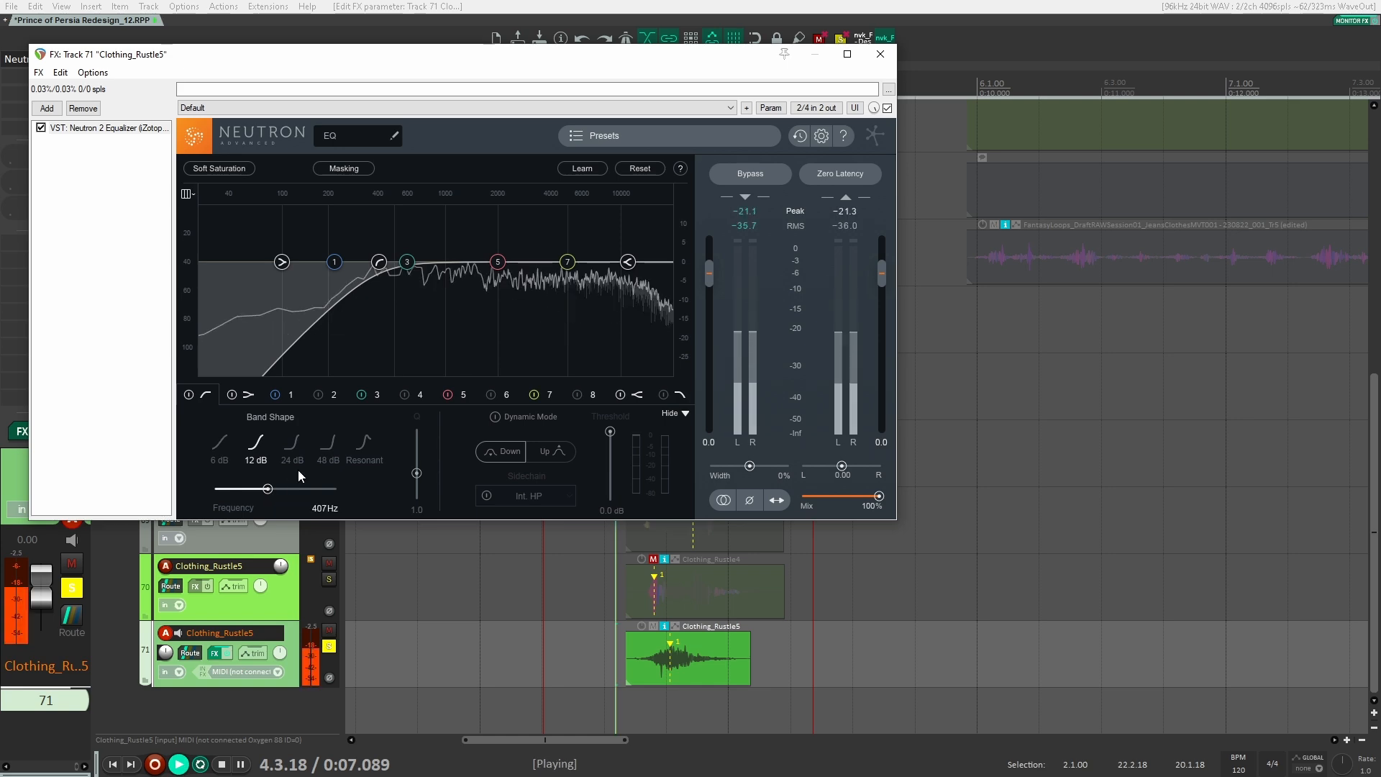
pyautogui.press('space')
pyautogui.click(329, 646)
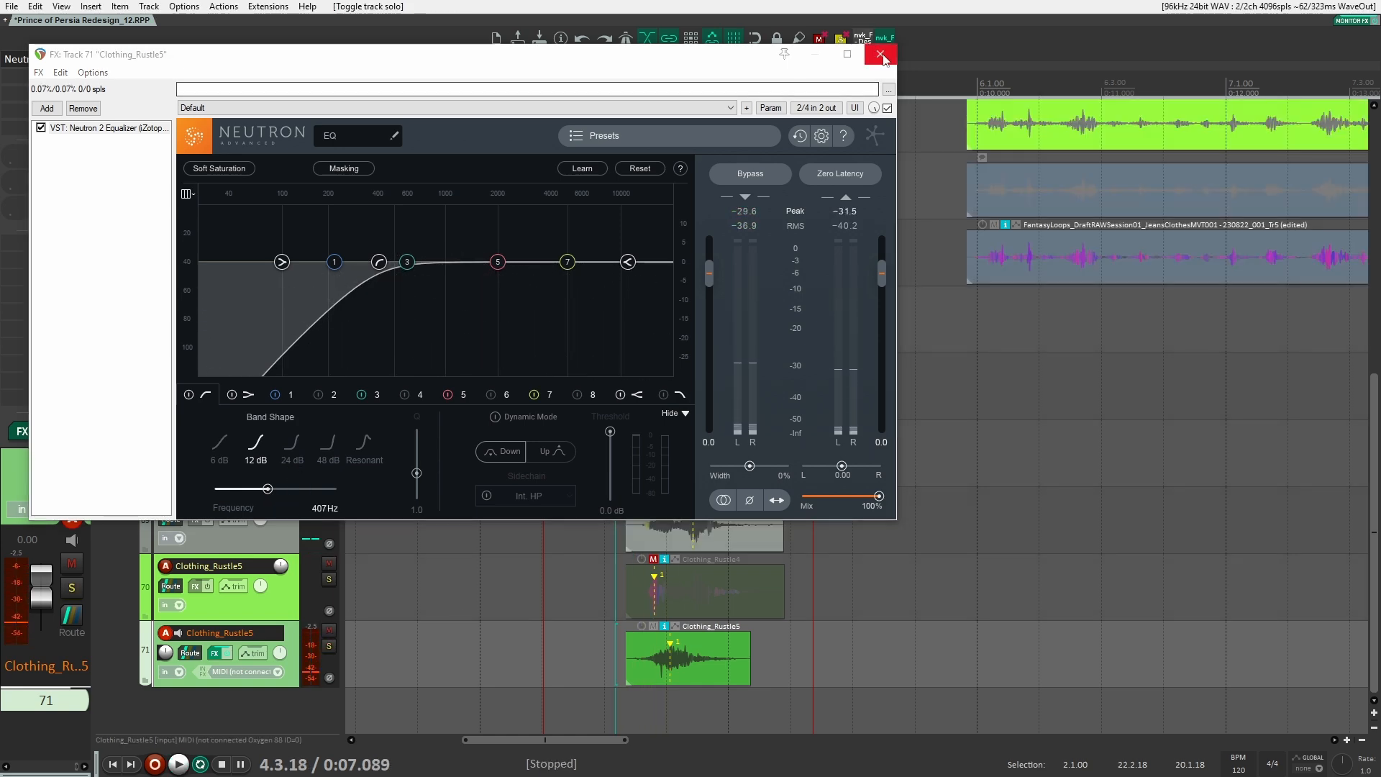
pyautogui.click(880, 55)
# Mute Clothing_Rustle3, play Clothing_Rustle5 with the other foley layers, and mute it too, removing track 71's equalizer.
pyautogui.press('u')
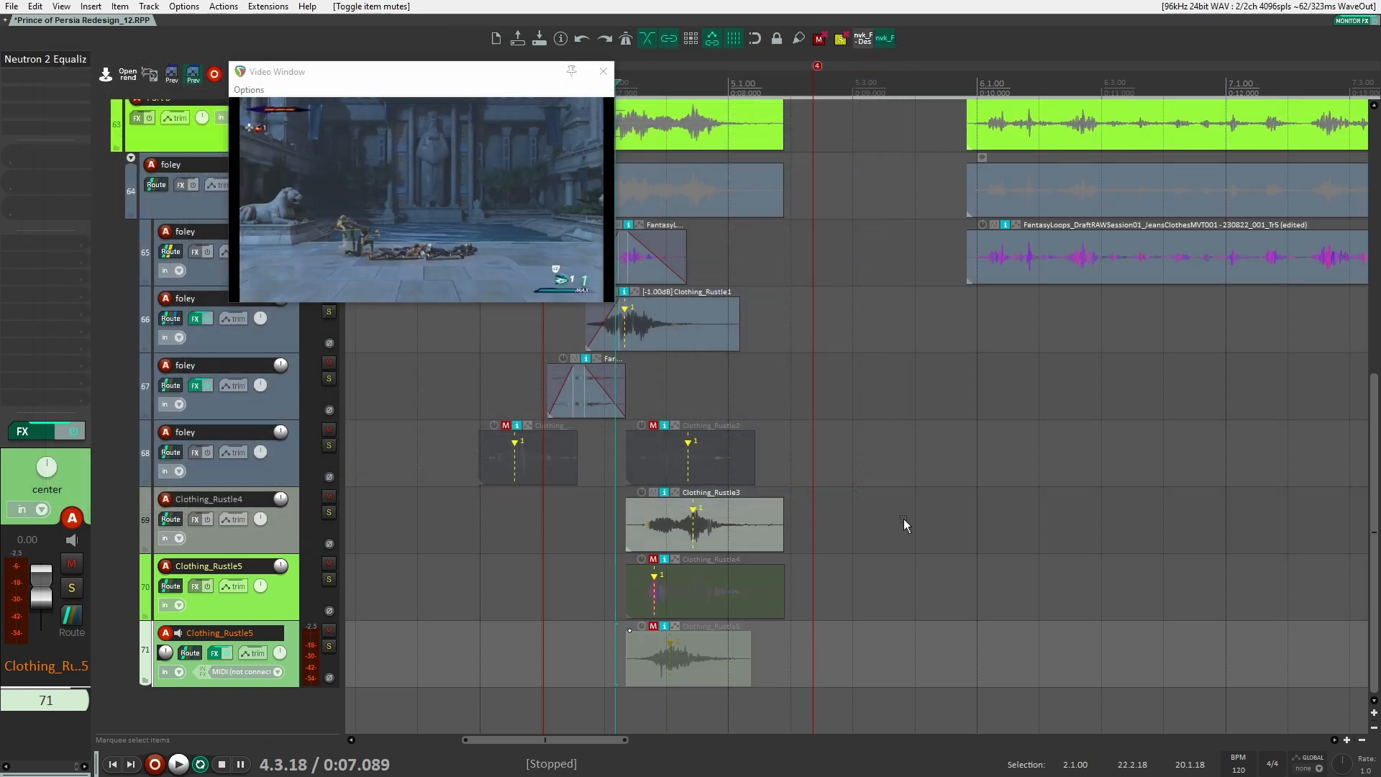
pyautogui.click(697, 519)
pyautogui.press('u')
pyautogui.click(652, 627)
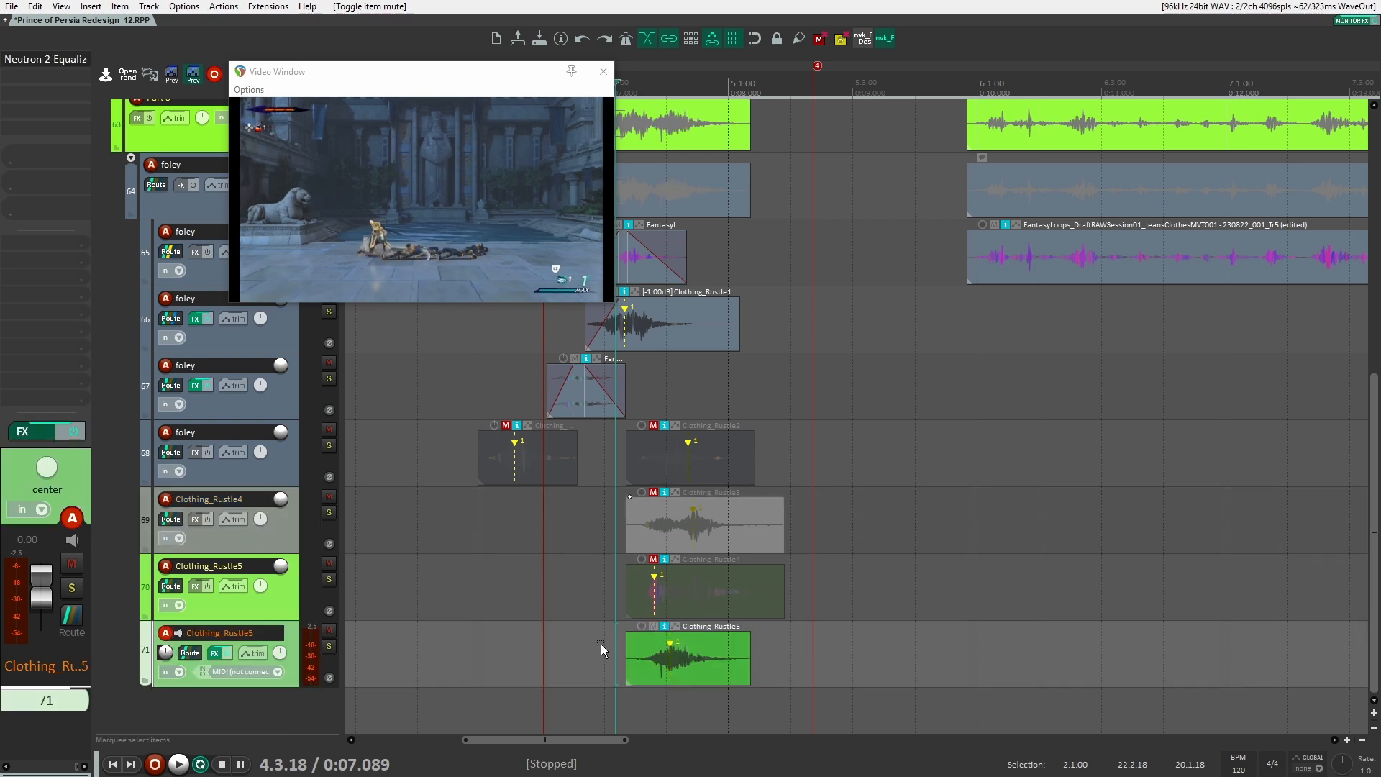
pyautogui.click(602, 644)
pyautogui.press('space')
pyautogui.press('space')
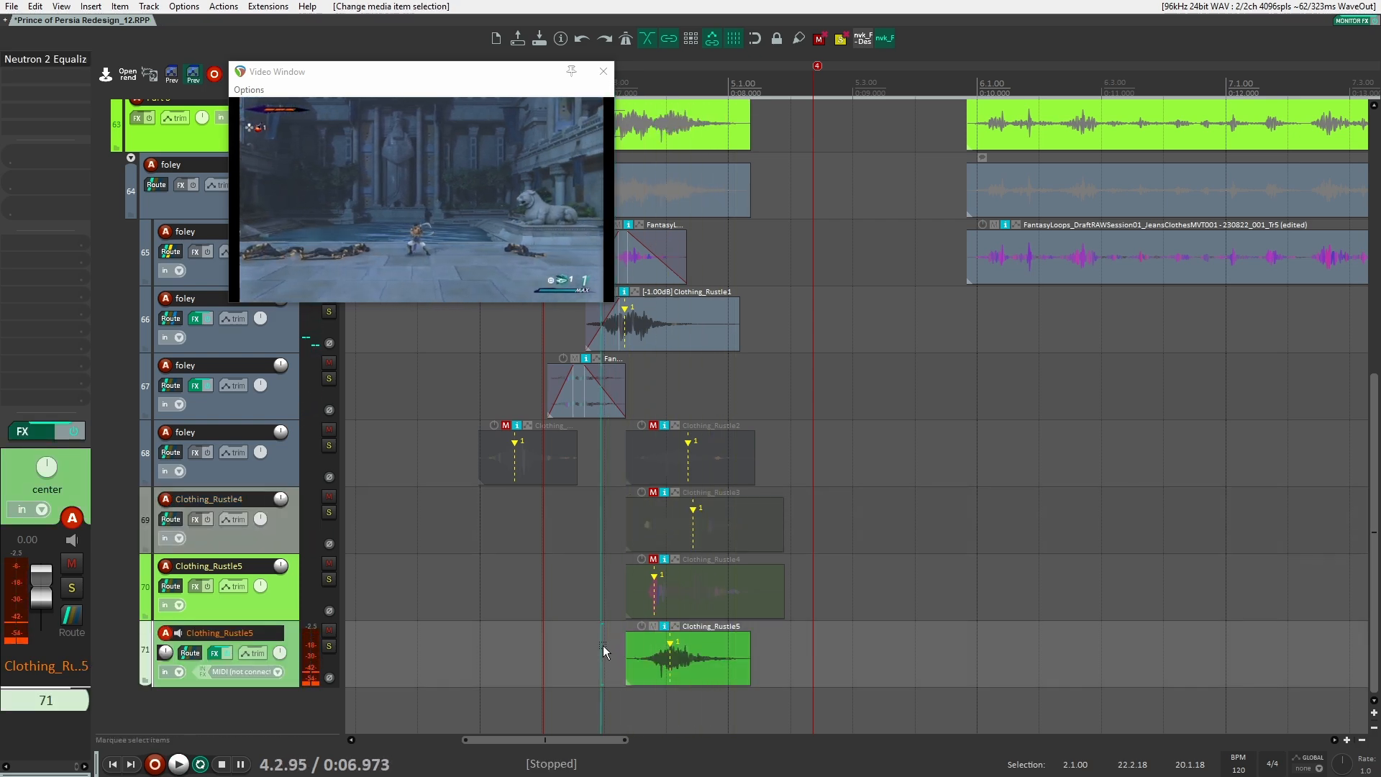
pyautogui.press('space')
pyautogui.press('space')
pyautogui.click(521, 625)
pyautogui.press('u')
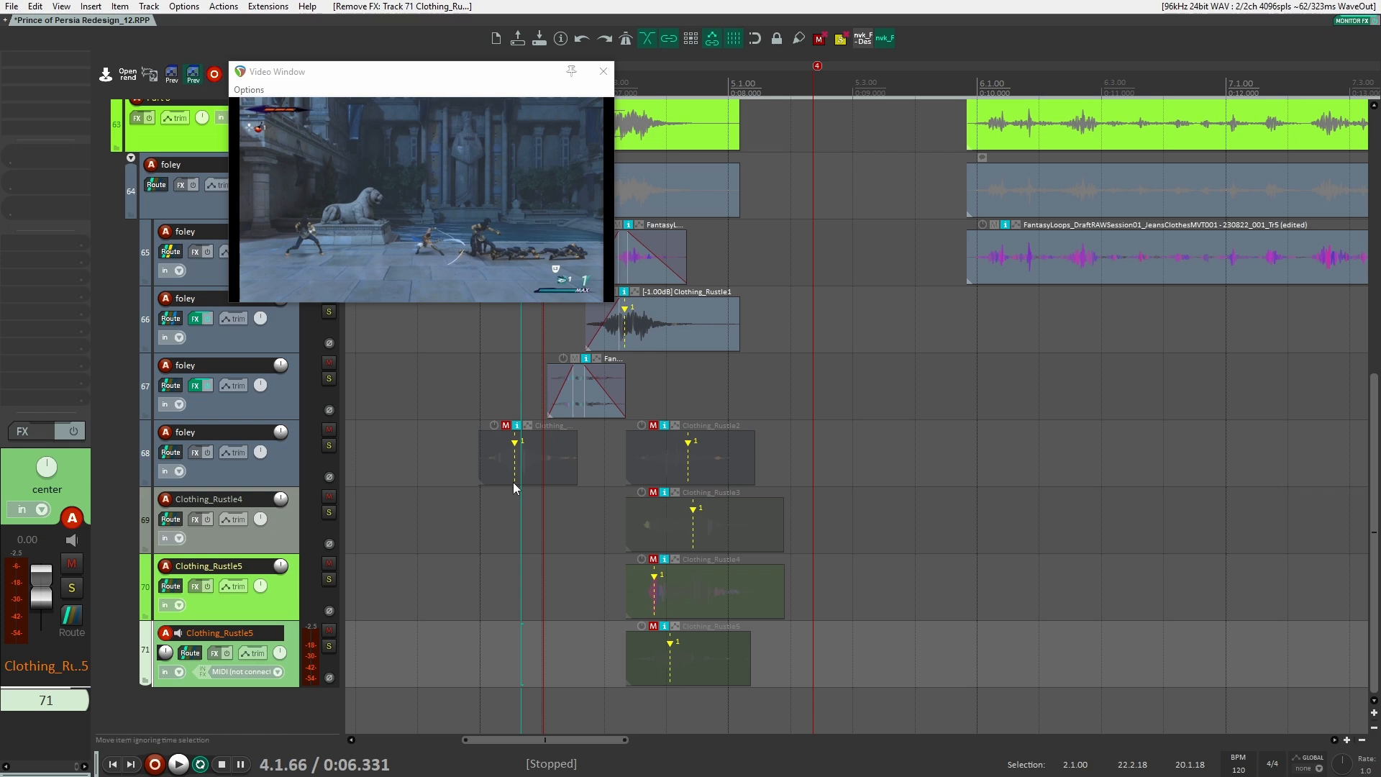
# Move all muted clips on tracks 68–71 later on the timeline, starting past measure 6, and shift the video window clear of the foley clips.
pyautogui.moveTo(430, 432); pyautogui.dragTo(721, 709)
pyautogui.moveTo(680, 466); pyautogui.dragTo(1262, 460)
pyautogui.click(576, 482)
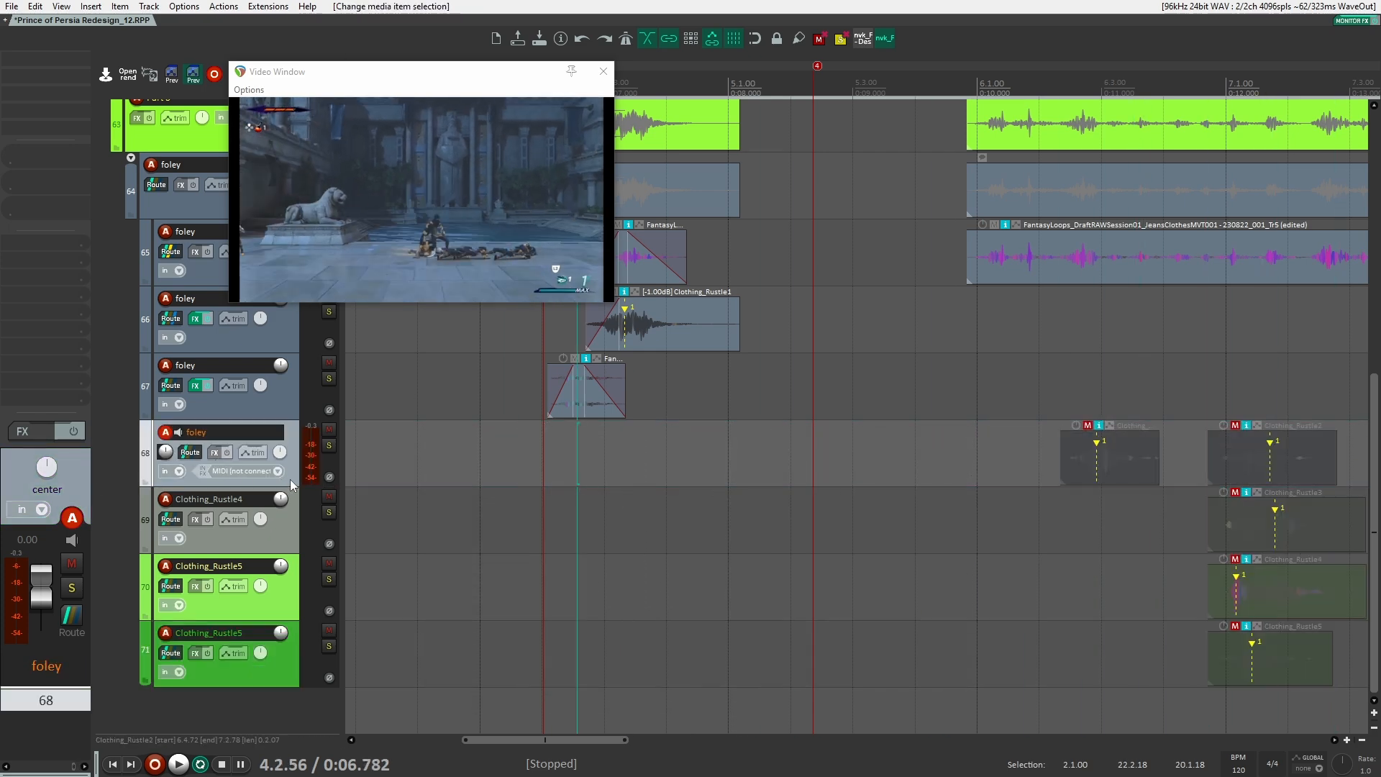
pyautogui.moveTo(466, 77); pyautogui.dragTo(1056, 84)
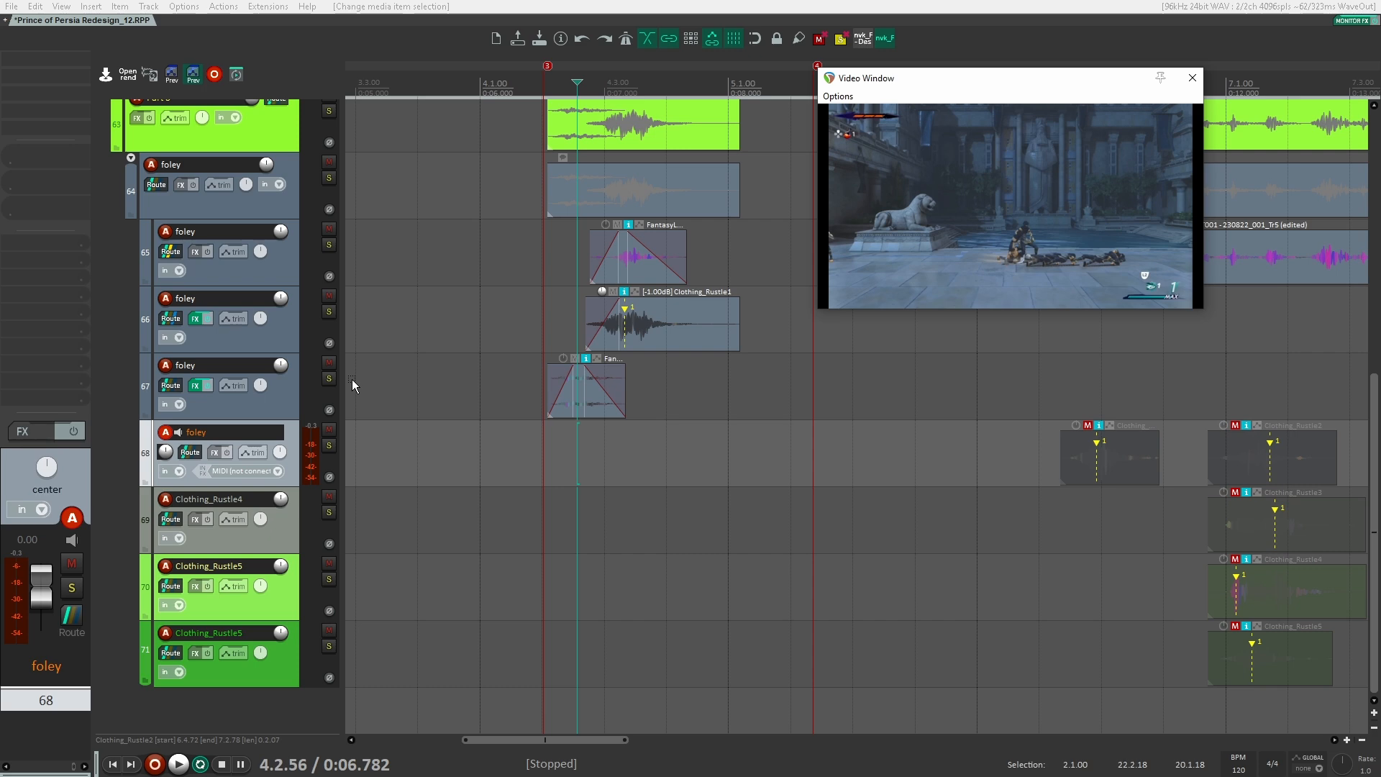
# Search the nvk_CREATE media databases for "drag" and audition the results.
pyautogui.hotkey('ctrl', 'space')
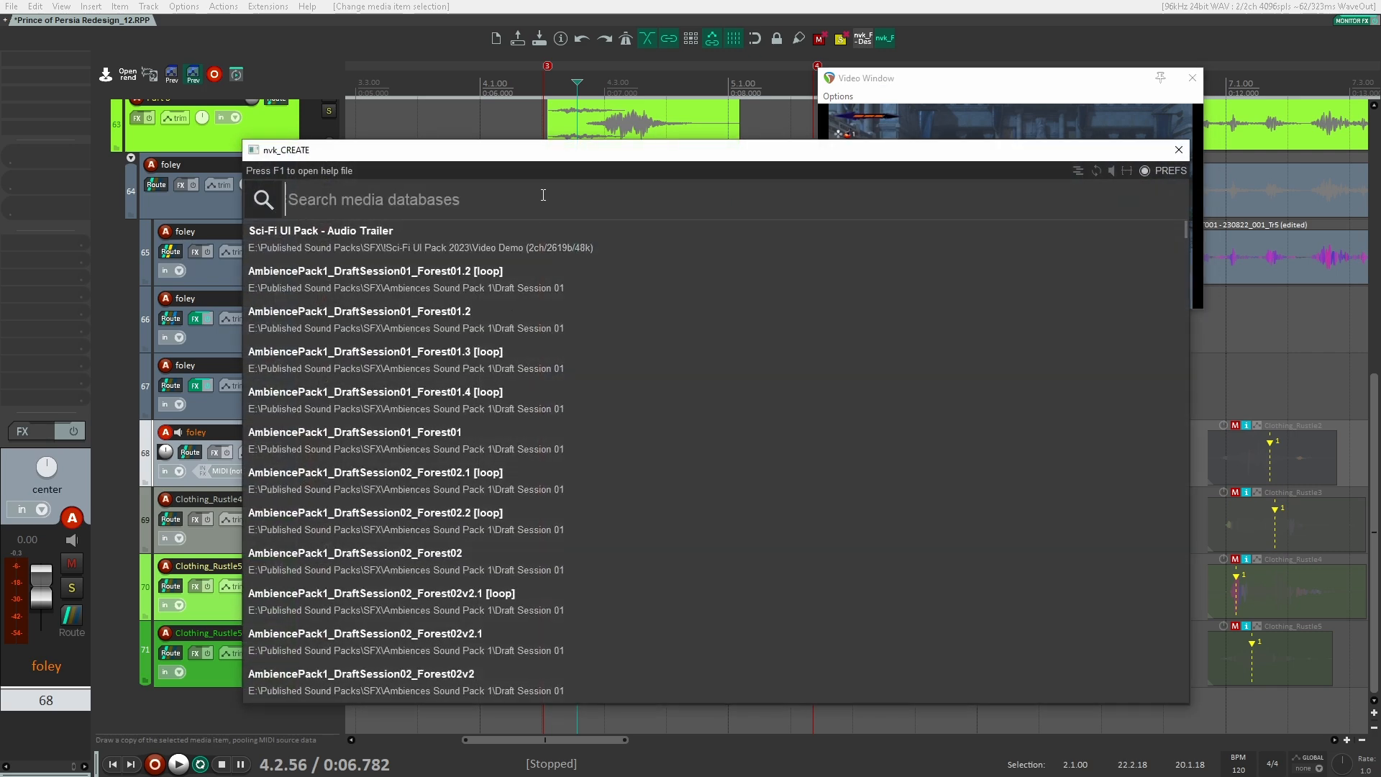
pyautogui.write('drag')
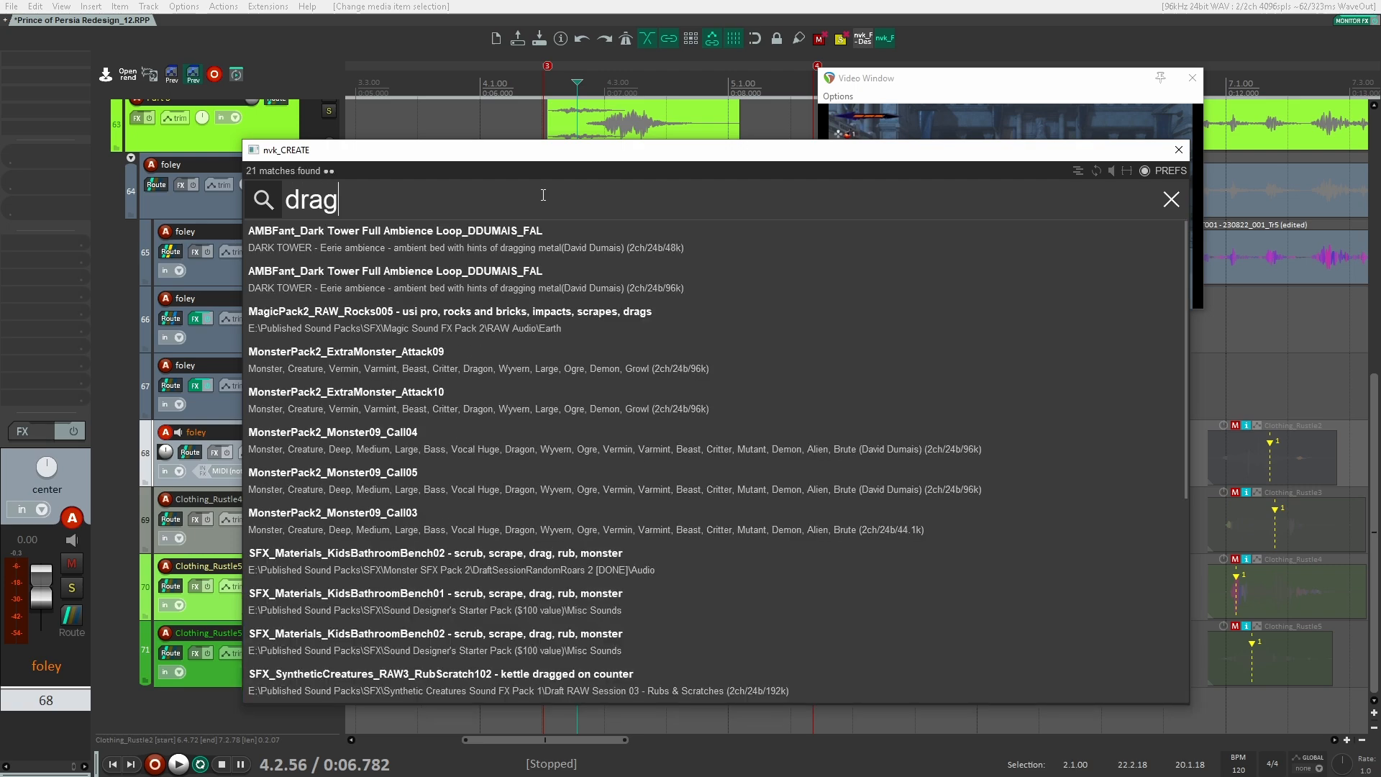
pyautogui.press('Down')
pyautogui.press('Down')
pyautogui.press('Down')
pyautogui.press('Down')
pyautogui.press('Down')
pyautogui.press('Down')
pyautogui.press('Down')
pyautogui.press('Down')
pyautogui.press('Down')
pyautogui.press('Down')
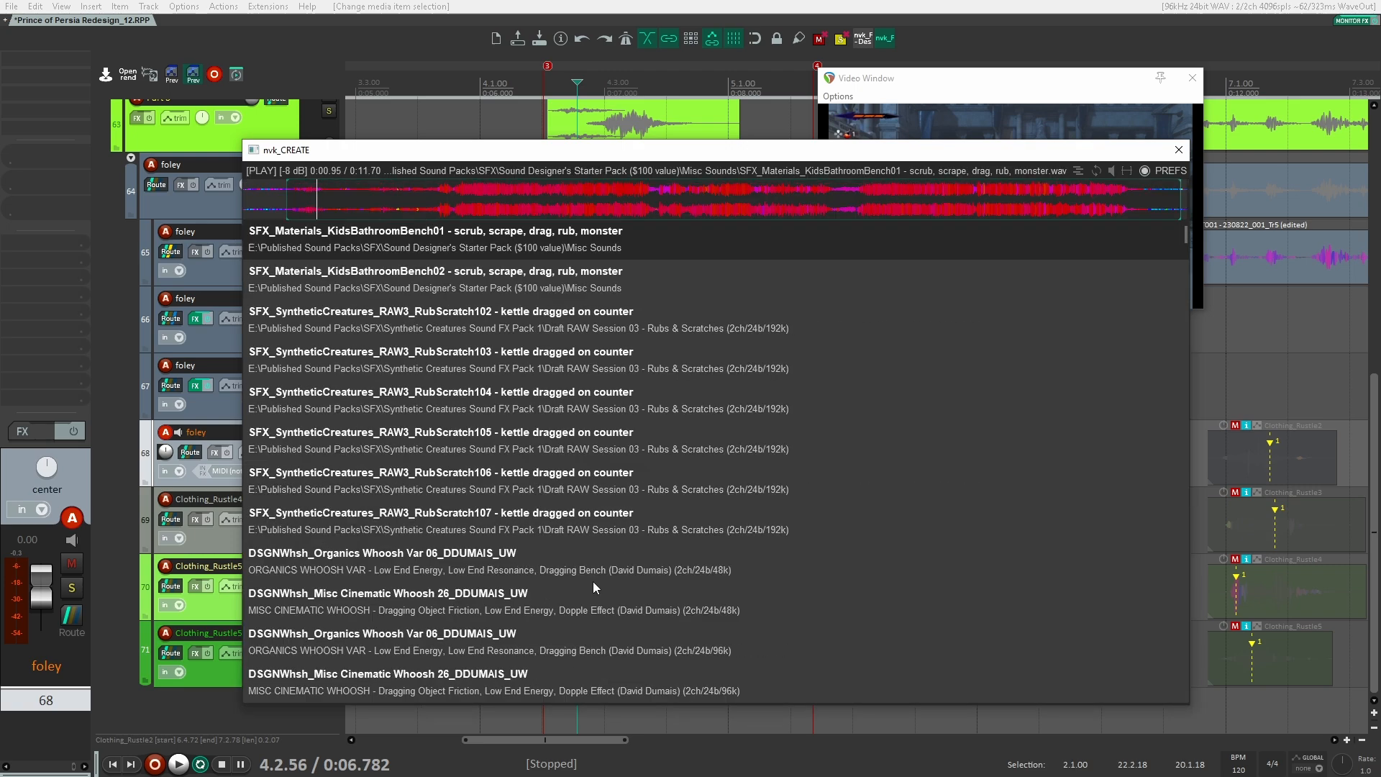
# Refine the sound search to "drag not dragon" and audition the dragging and scraping recordings.
pyautogui.write('not dragon')
pyautogui.press('Down')
pyautogui.press('Down')
pyautogui.press('Down')
pyautogui.press('Down')
pyautogui.press('Down')
pyautogui.press('Down')
pyautogui.press('Down')
pyautogui.press('Down')
pyautogui.press('Down')
pyautogui.press('Down')
pyautogui.press('Down')
pyautogui.press('Down')
pyautogui.press('Down')
pyautogui.press('Down')
pyautogui.press('Down')
pyautogui.press('Down')
pyautogui.press('Down')
pyautogui.press('Down')
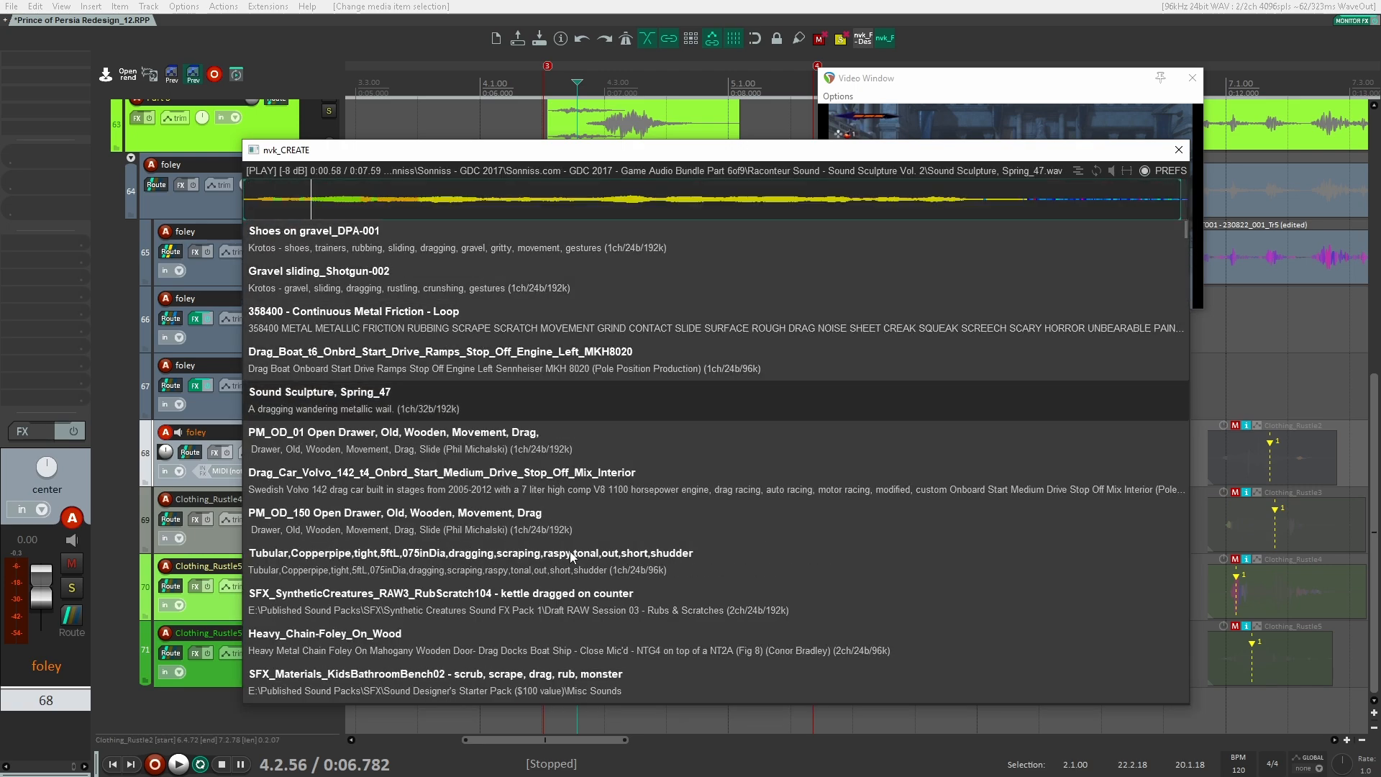
pyautogui.press('Down')
pyautogui.press('Down')
pyautogui.press('Down')
pyautogui.press('Down')
pyautogui.press('Down')
pyautogui.press('Down')
pyautogui.press('Down')
pyautogui.press('Down')
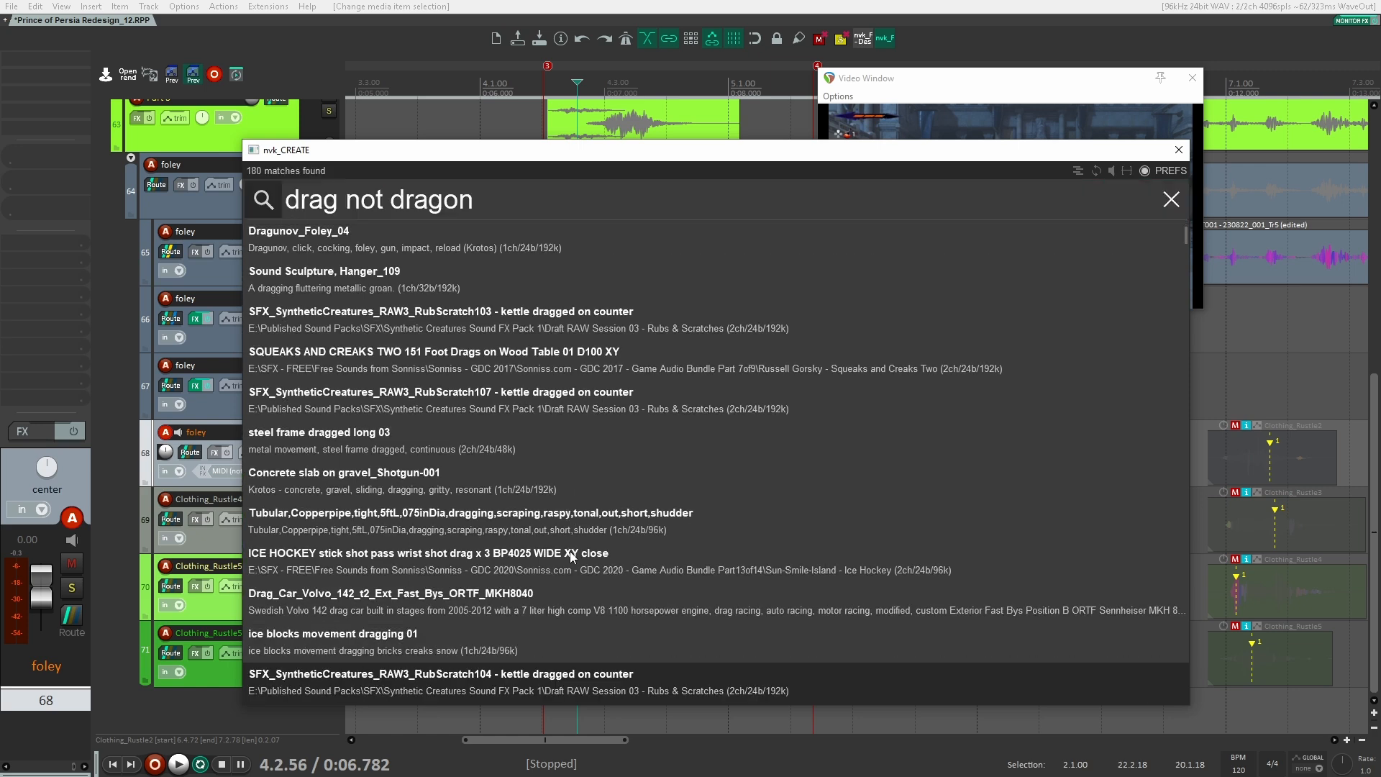
# Audition the remaining candidates and insert Wood on wood_DPA-017 on foley track 68.
pyautogui.press('Up')
pyautogui.press('Up')
pyautogui.press('Up')
pyautogui.press('Up')
pyautogui.press('Up')
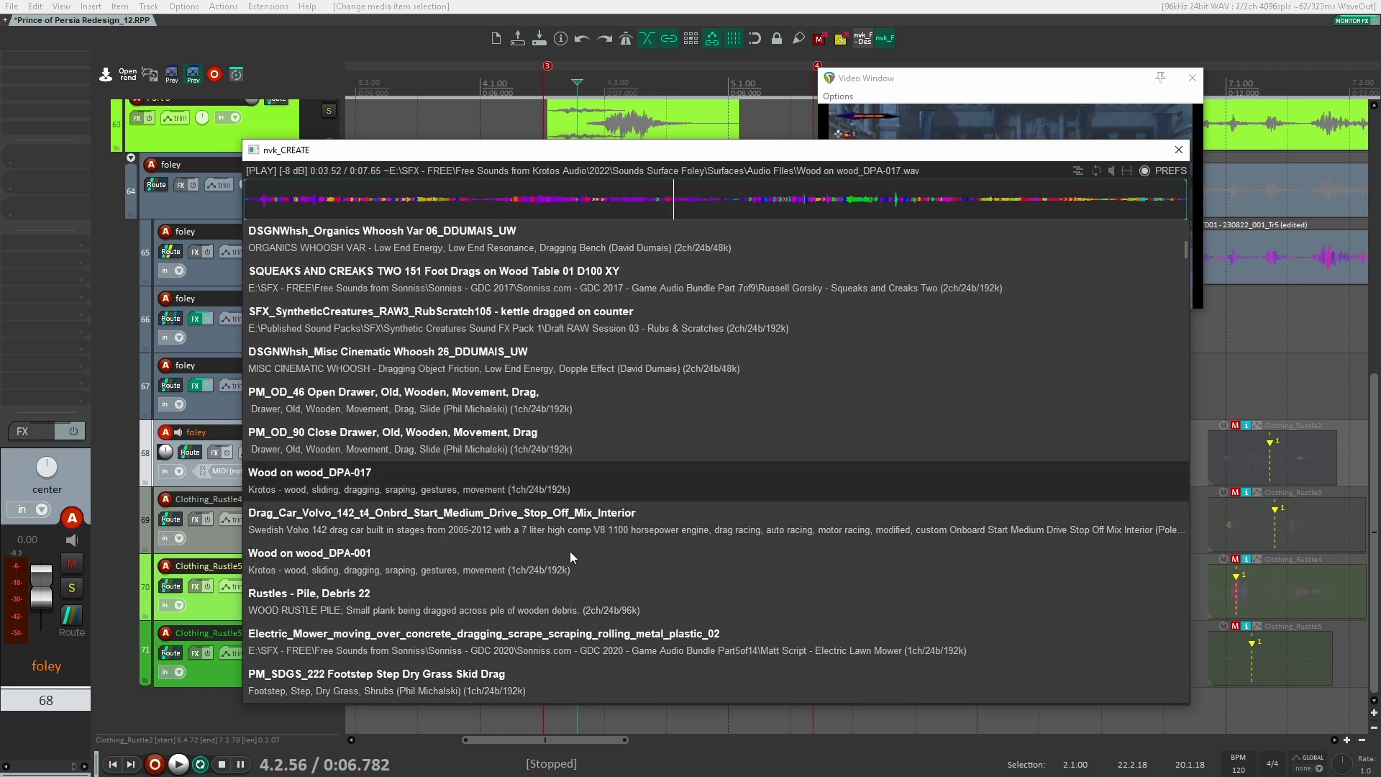
pyautogui.press('Down')
pyautogui.press('Down')
pyautogui.press('Down')
pyautogui.press('Down')
pyautogui.press('Return')
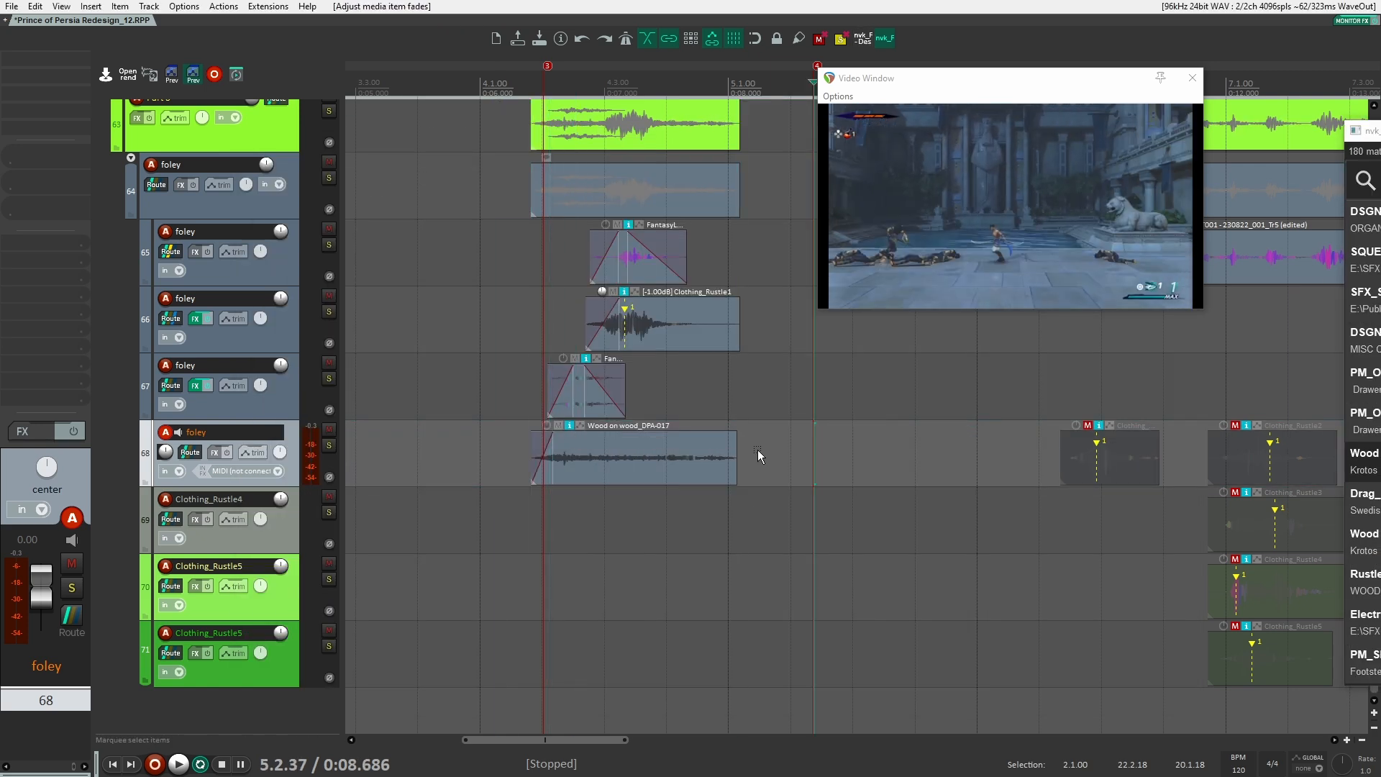
# Trim Wood on wood_DPA-017 to a length of about 0.1.53, move it to start at 4.2.01, and audition track 68 soloed.
pyautogui.moveTo(733, 450); pyautogui.dragTo(626, 451)
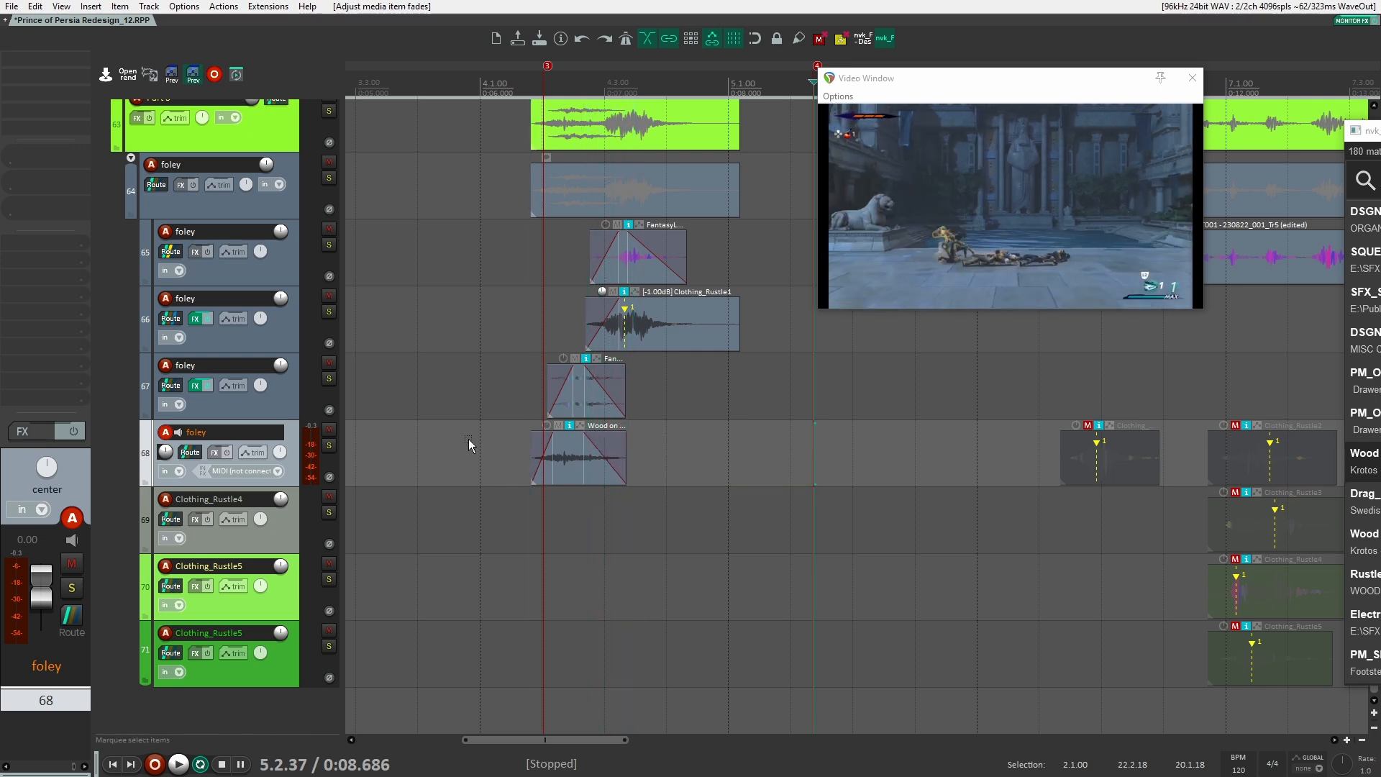
pyautogui.click(328, 445)
pyautogui.click(520, 429)
pyautogui.moveTo(570, 464); pyautogui.dragTo(586, 456)
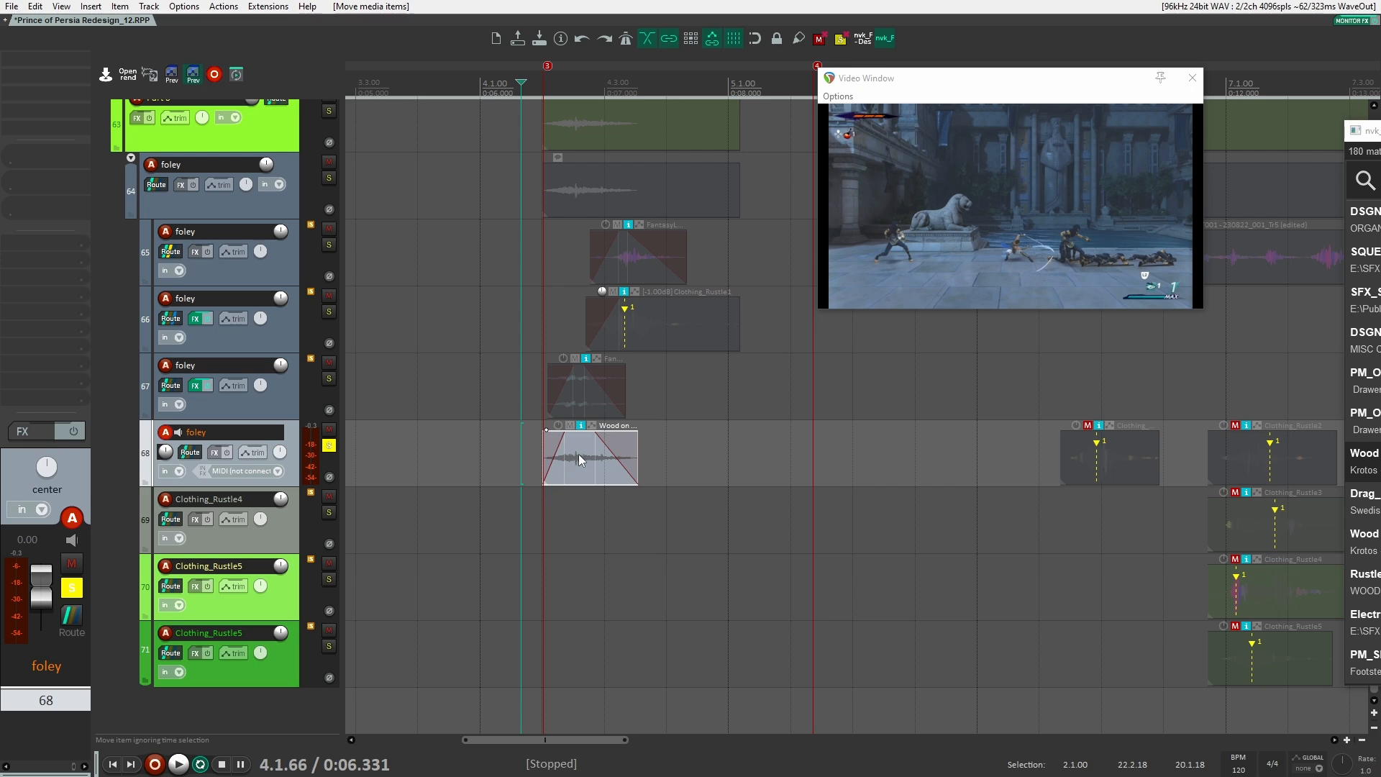
pyautogui.press('space')
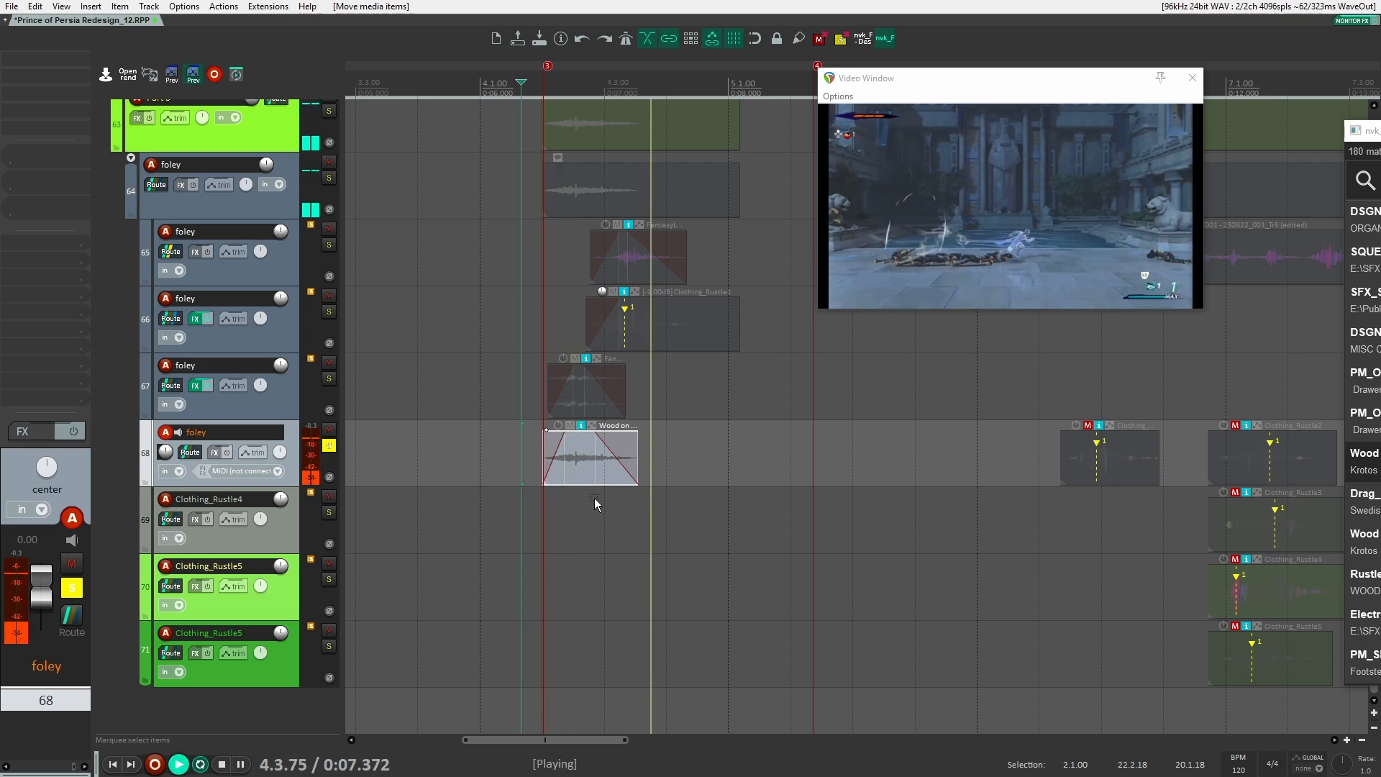
pyautogui.press('space')
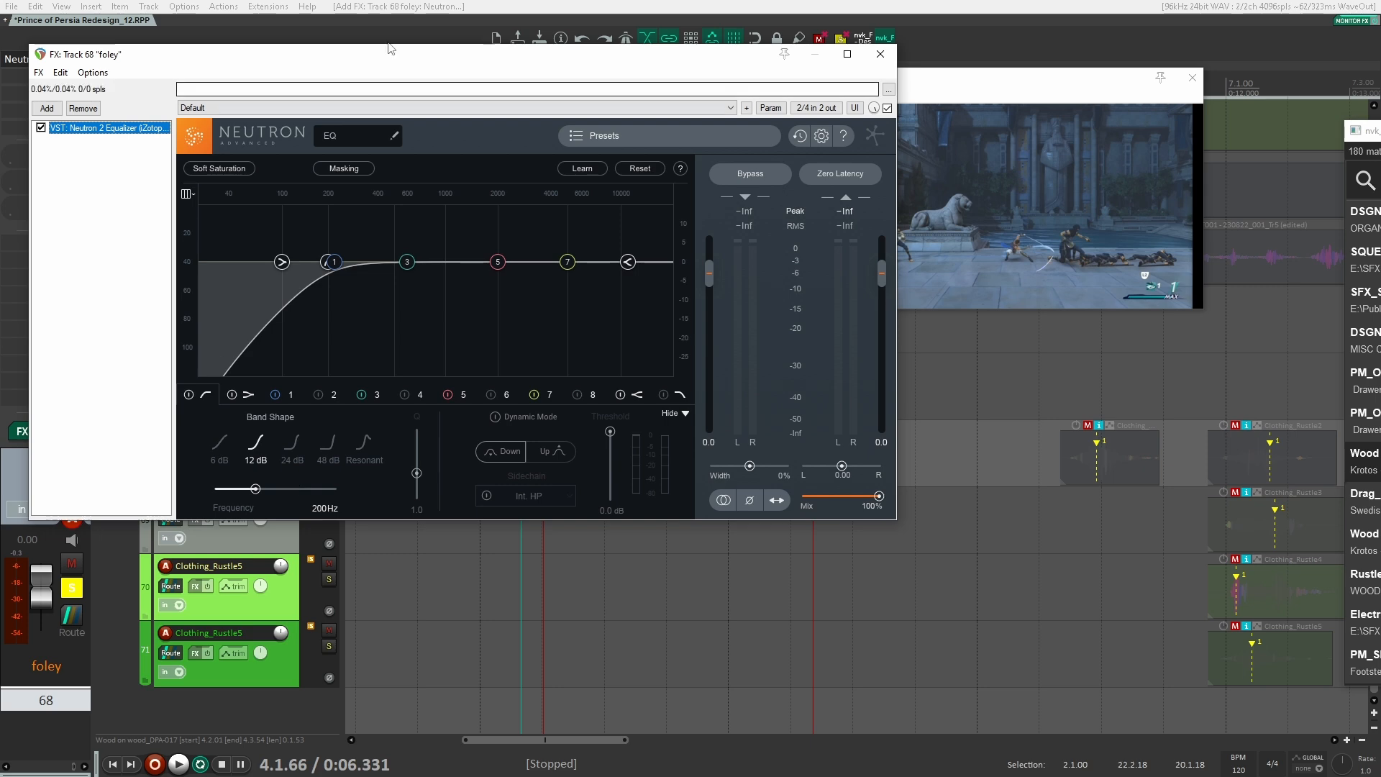
# Add a Neutron 2 Equalizer to track 68, raise its high-pass frequency to 580 Hz, and audition the wood drag.
pyautogui.moveTo(328, 270); pyautogui.dragTo(403, 263)
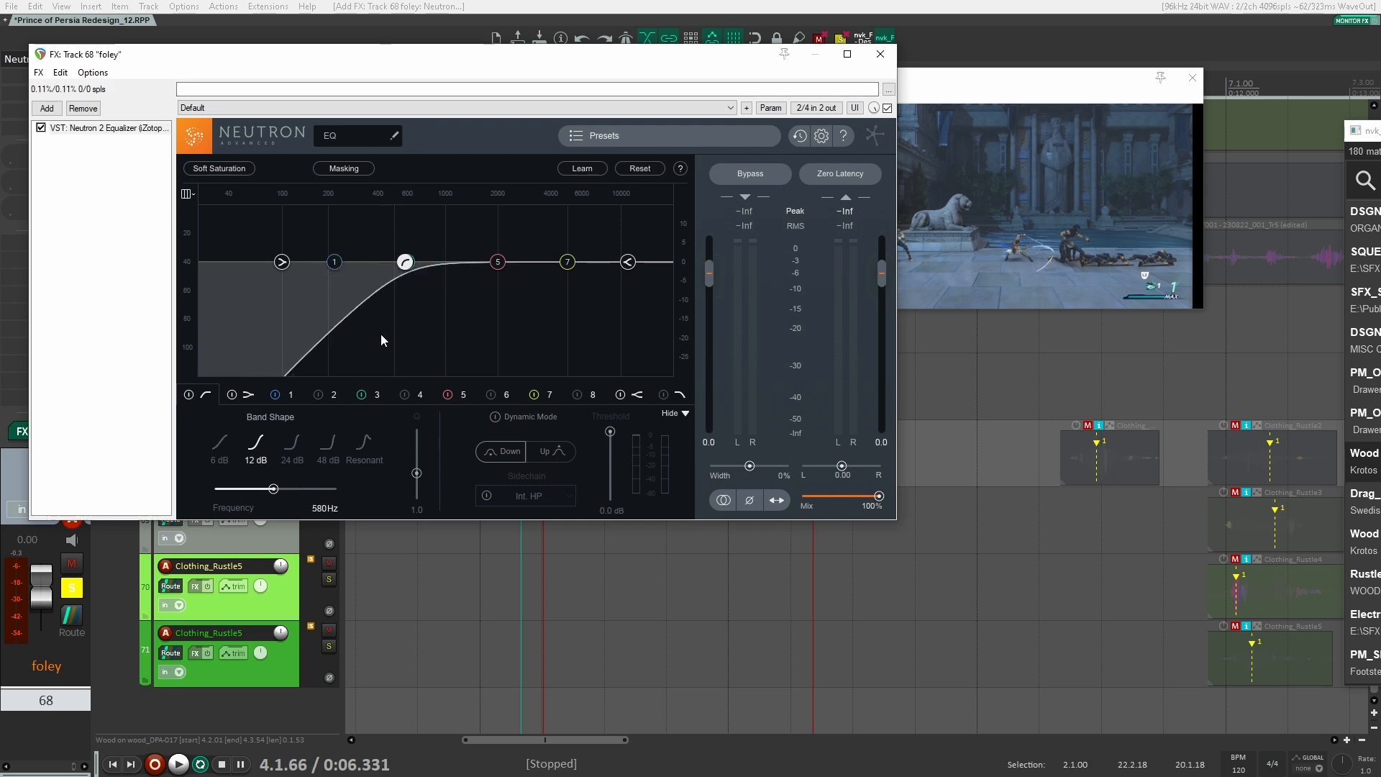
pyautogui.press('space')
pyautogui.press('space')
pyautogui.press('space')
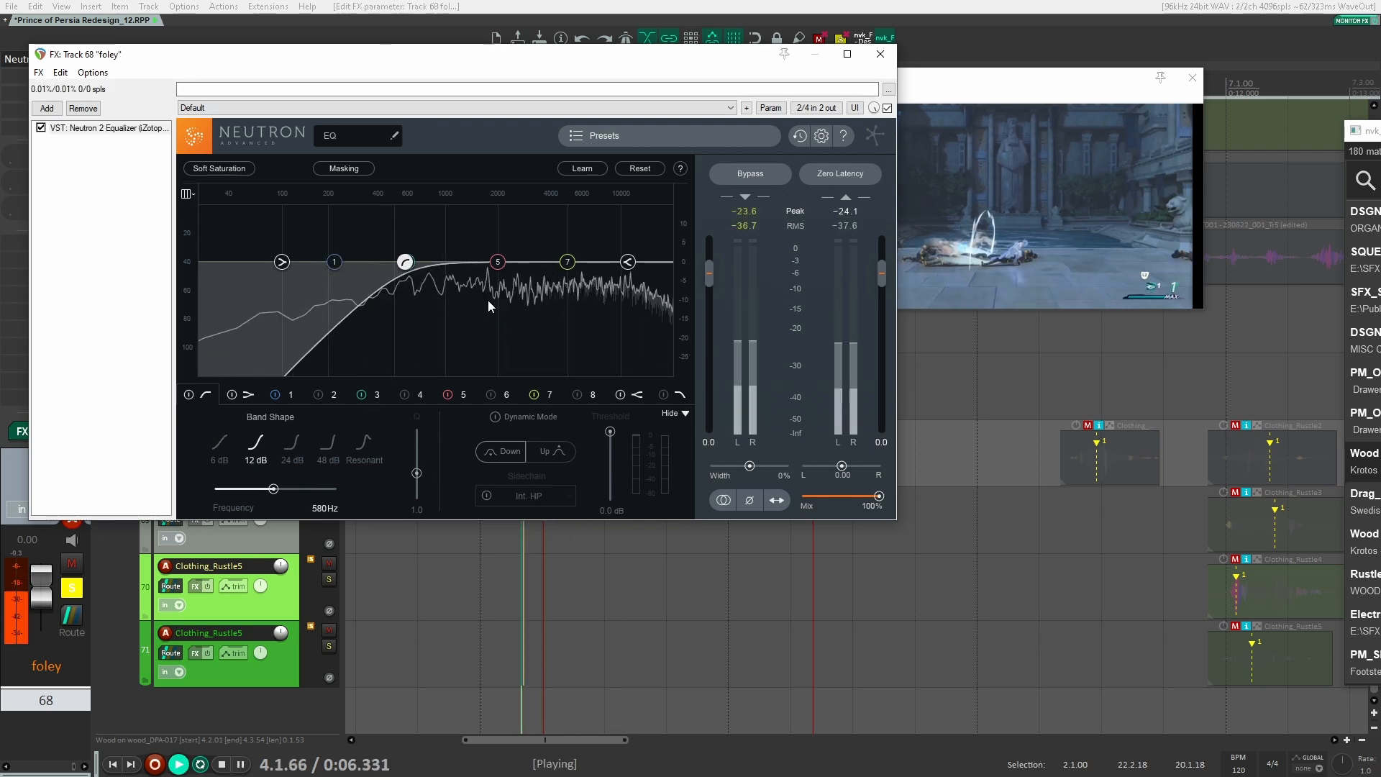
pyautogui.press('space')
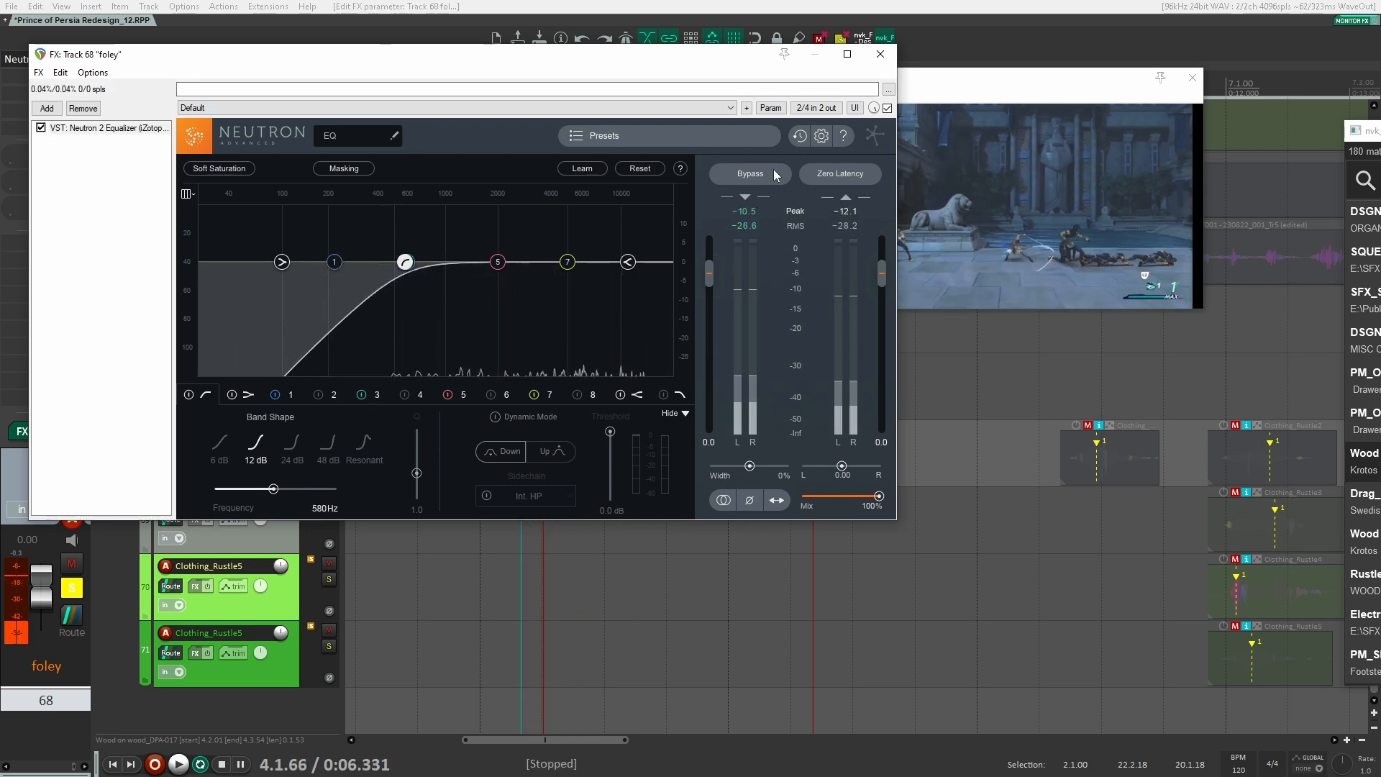
pyautogui.click(881, 56)
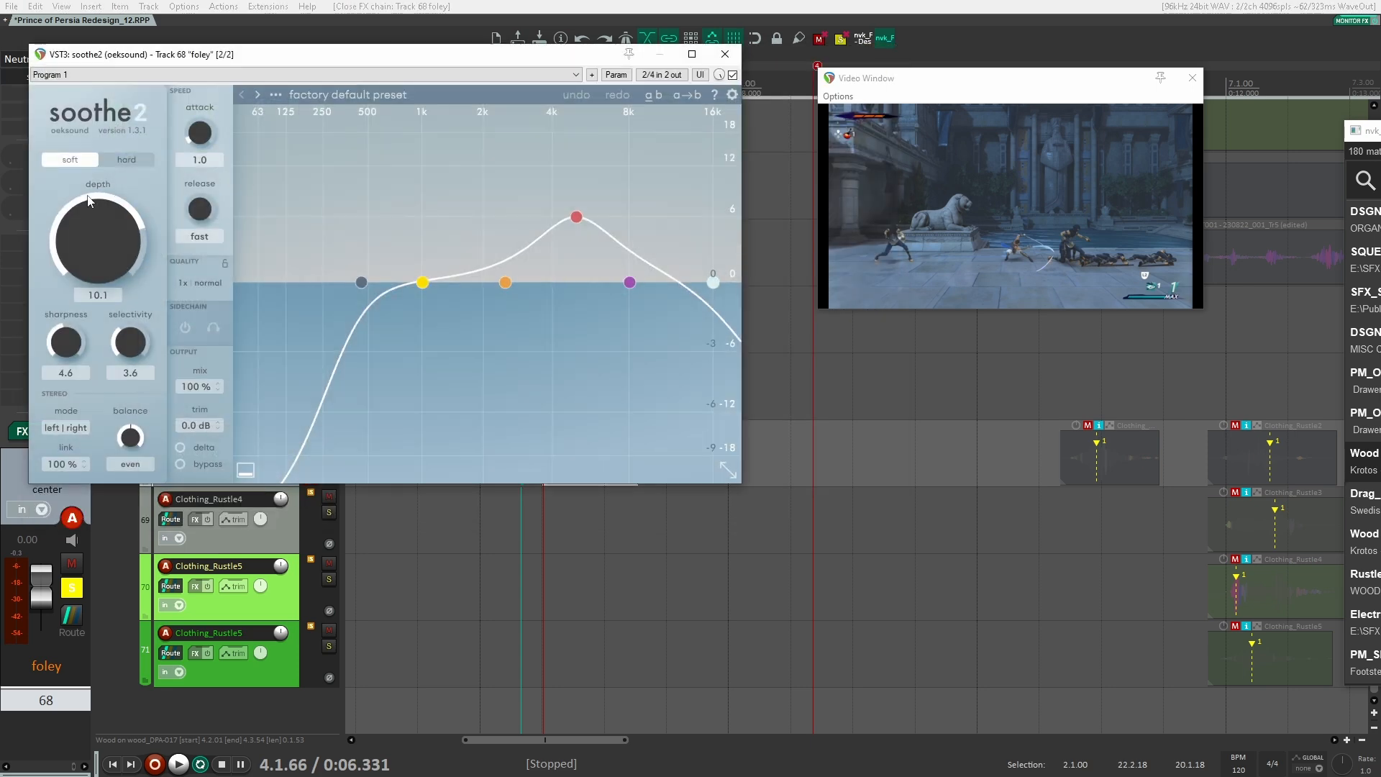
# Add soothe2 to track 68 in hard mode with depth 12.9, sharpness 8.3 and band 3 at 7.5 kHz with 9.1 dB sensitivity.
pyautogui.press('space')
pyautogui.moveTo(576, 216); pyautogui.dragTo(621, 190)
pyautogui.press('space')
pyautogui.press('space')
pyautogui.moveTo(131, 343); pyautogui.dragTo(70, 293)
pyautogui.press('space')
pyautogui.press('space')
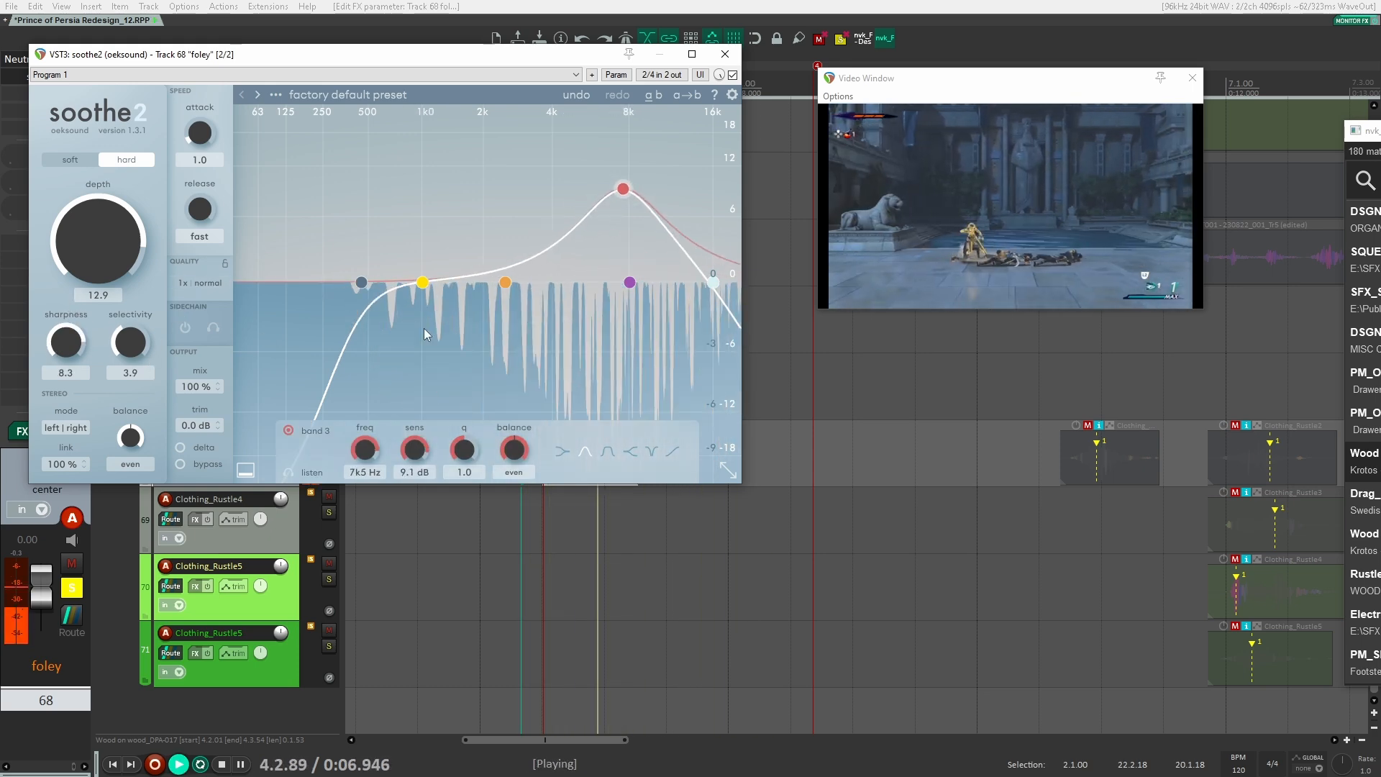
# Set soothe2's low cut to 141 Hz, selectivity to 6.4 and depth to 6.7 while auditioning.
pyautogui.moveTo(361, 283); pyautogui.dragTo(292, 283)
pyautogui.press('space')
pyautogui.moveTo(133, 338); pyautogui.dragTo(132, 284)
pyautogui.press('space')
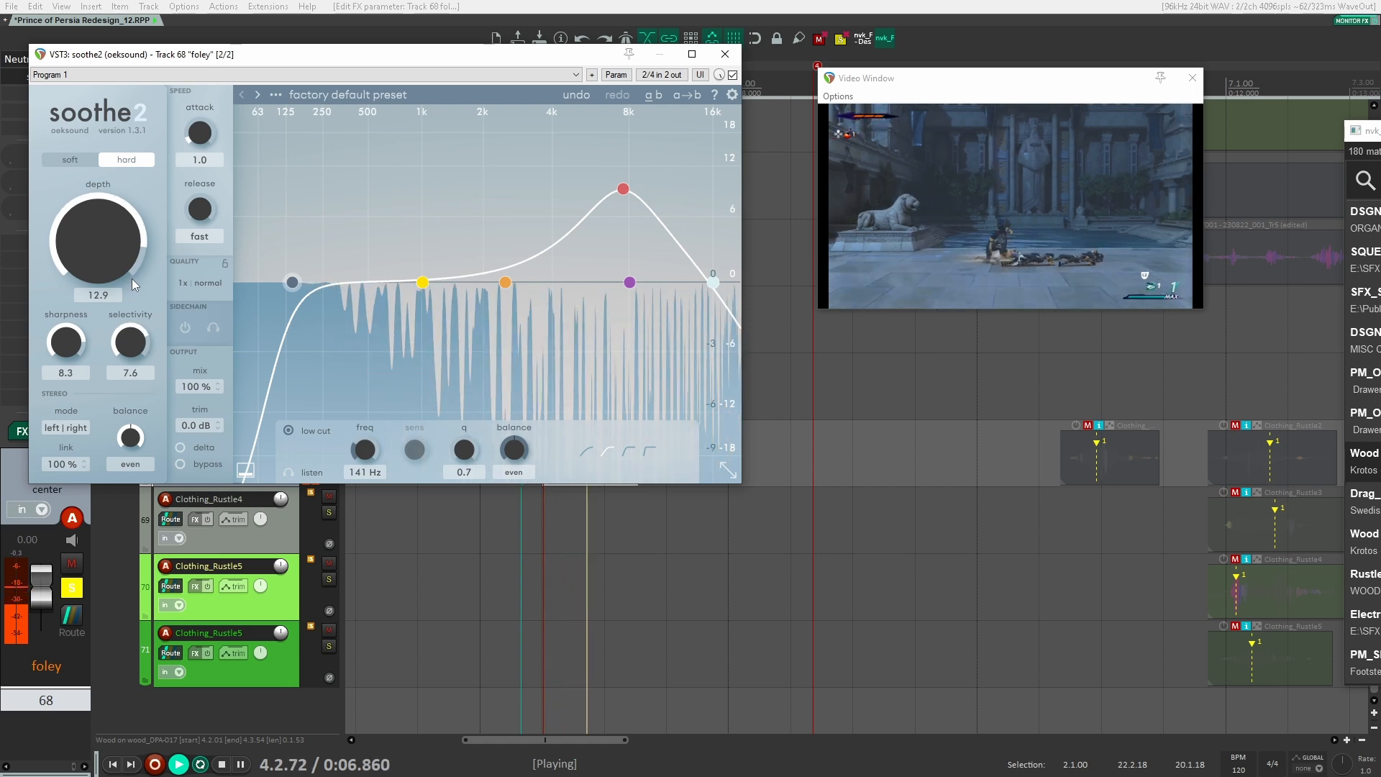
pyautogui.press('space')
pyautogui.moveTo(96, 209); pyautogui.dragTo(94, 235)
pyautogui.press('space')
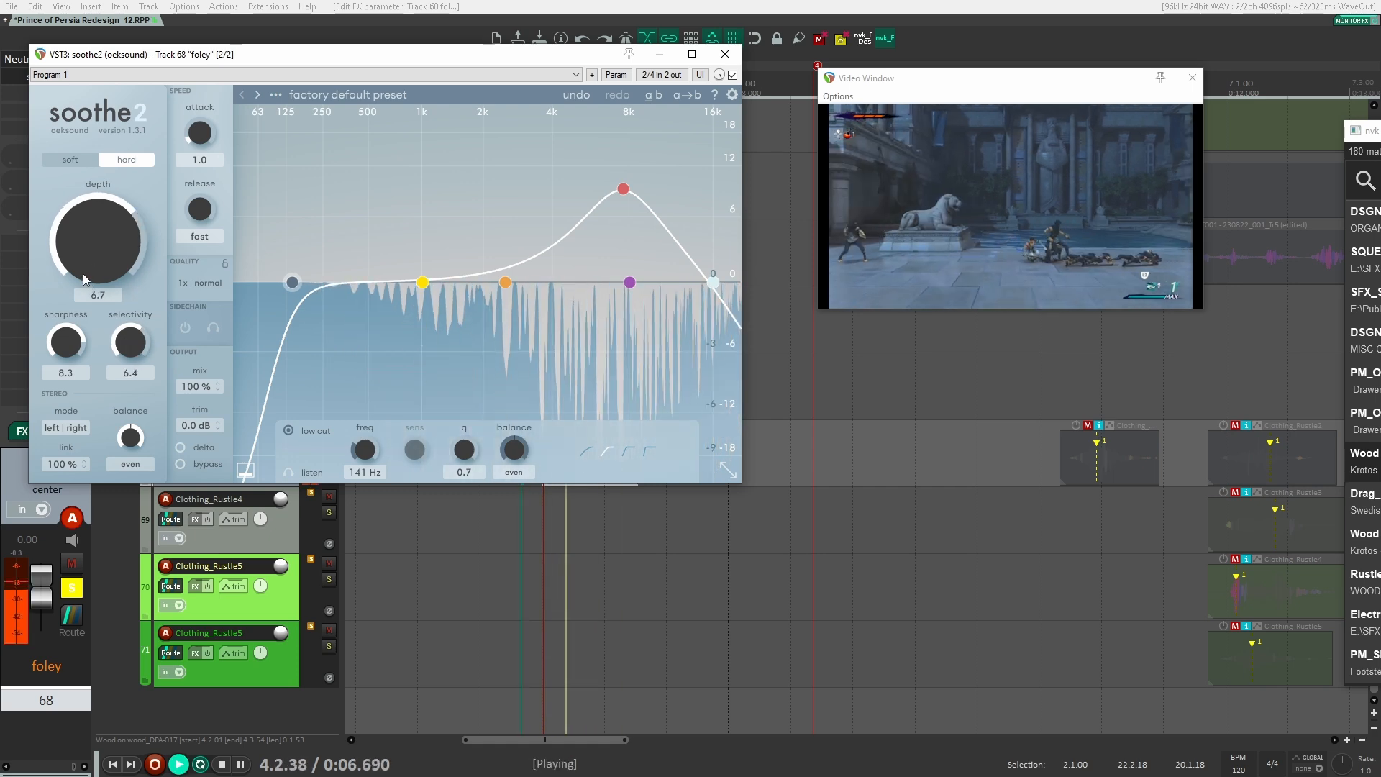
pyautogui.click(734, 54)
# Shorten the wood drag clip to end at 4.3.09, slip its audio content earlier, and audition the timing against the video.
pyautogui.press('space')
pyautogui.moveTo(639, 451); pyautogui.dragTo(608, 457)
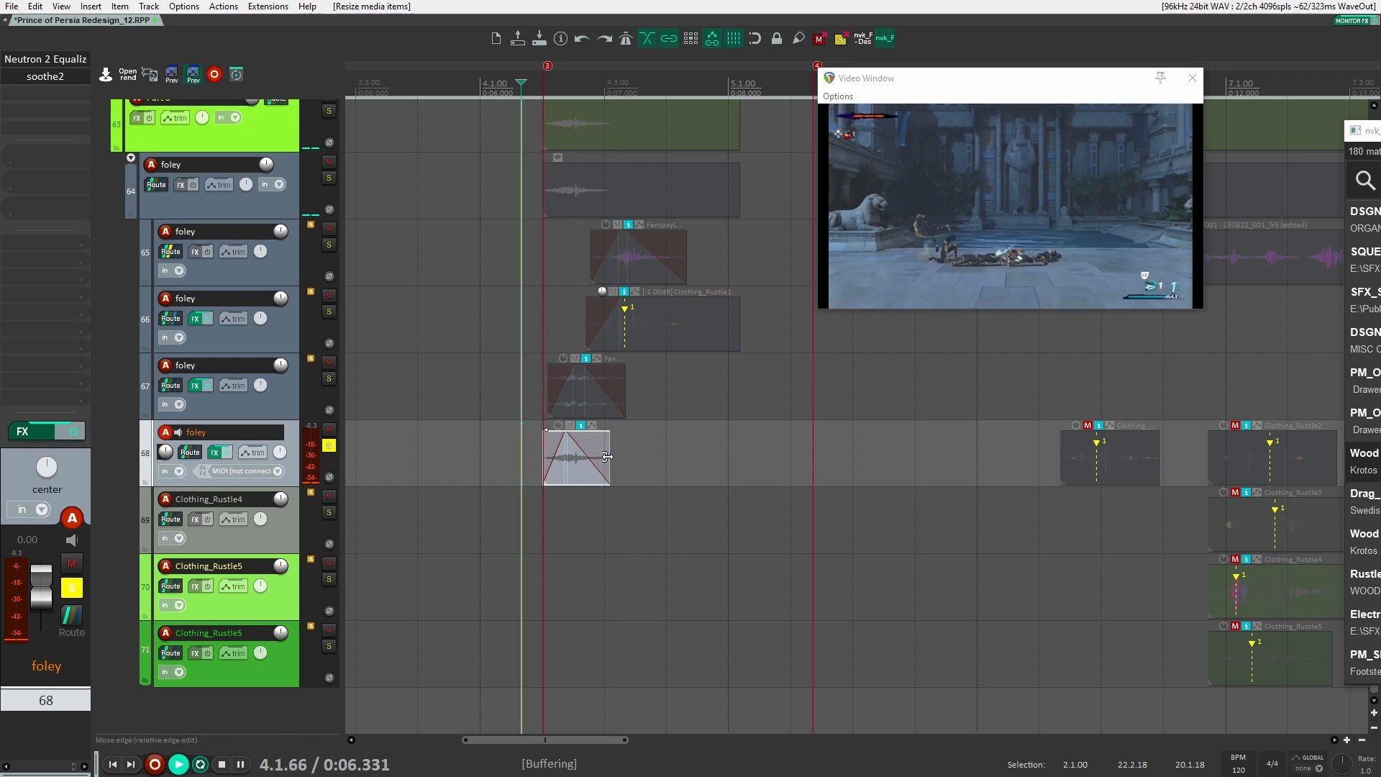
pyautogui.press('space')
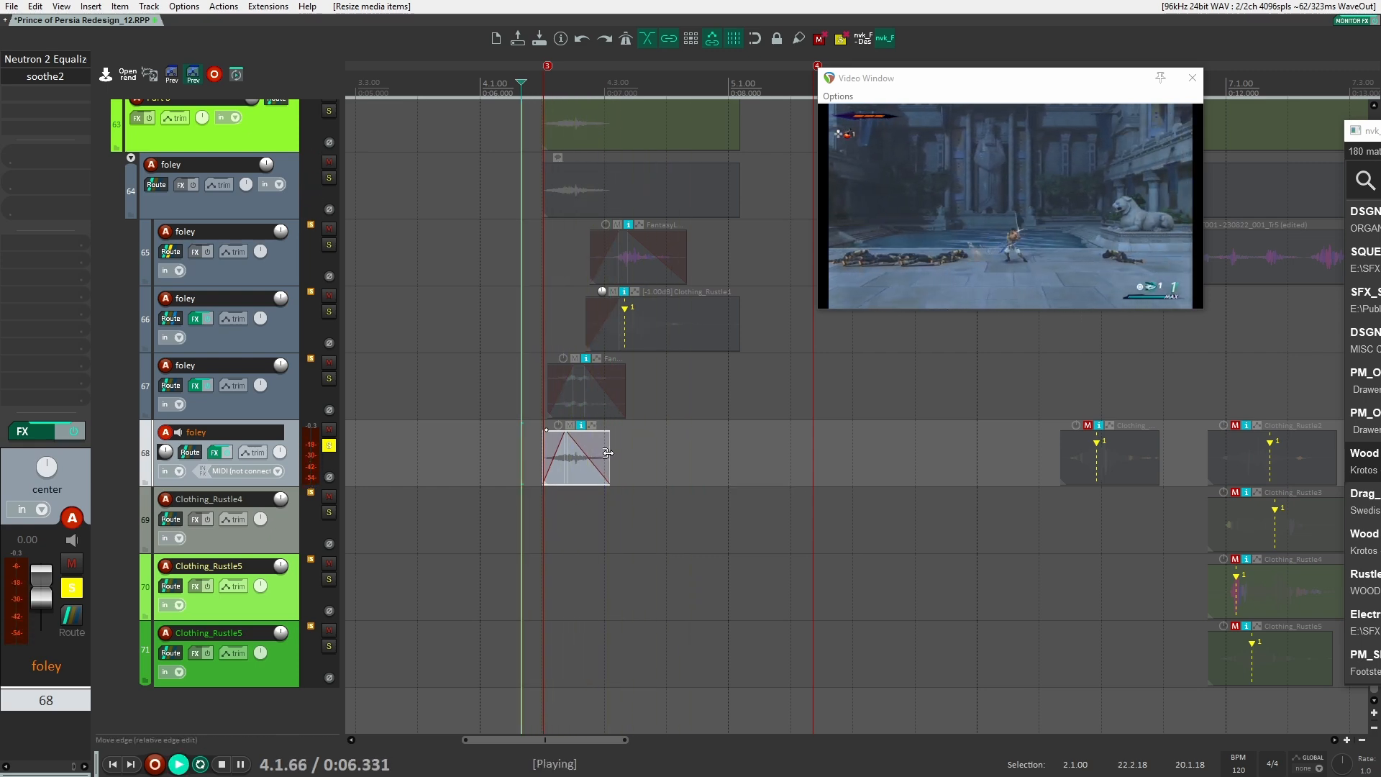
pyautogui.moveTo(590, 448); pyautogui.dragTo(550, 440)
pyautogui.press('space')
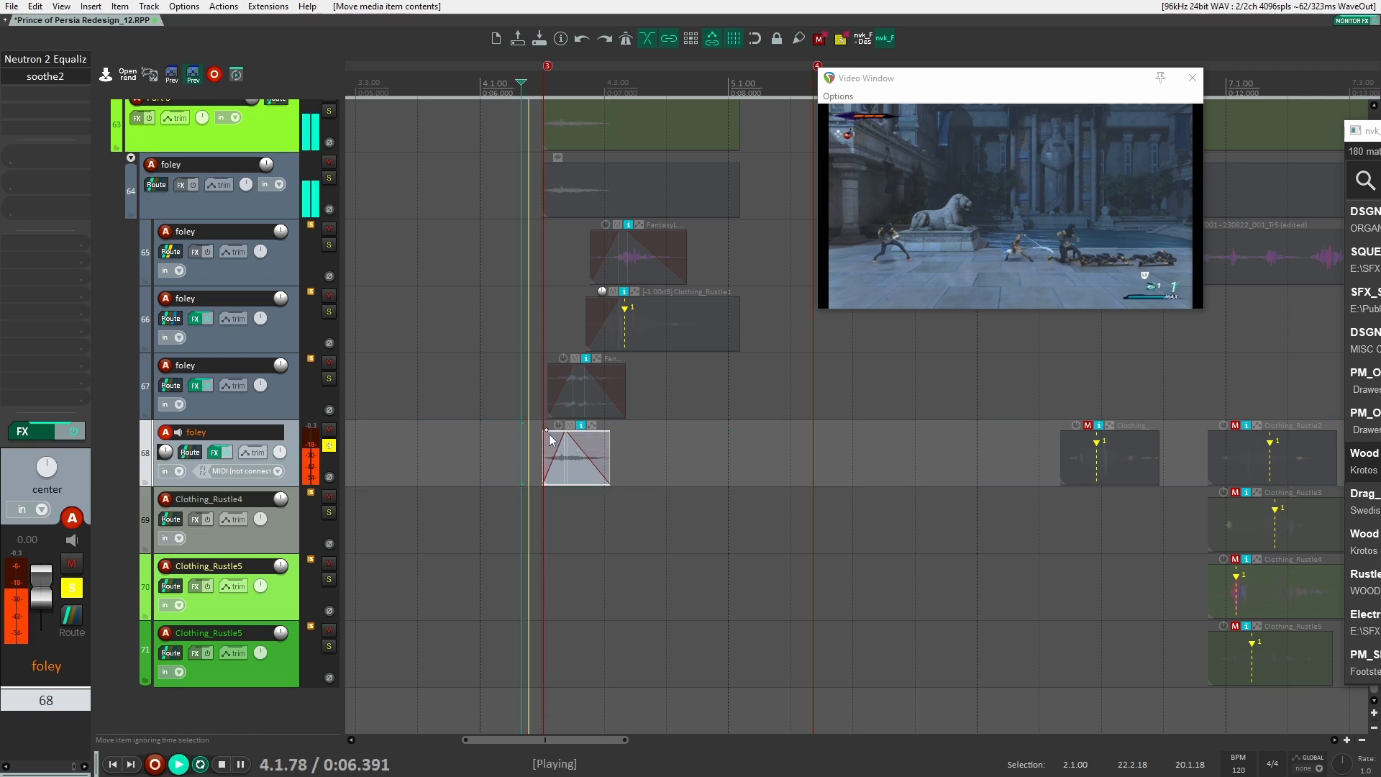
pyautogui.press('space')
pyautogui.press('space')
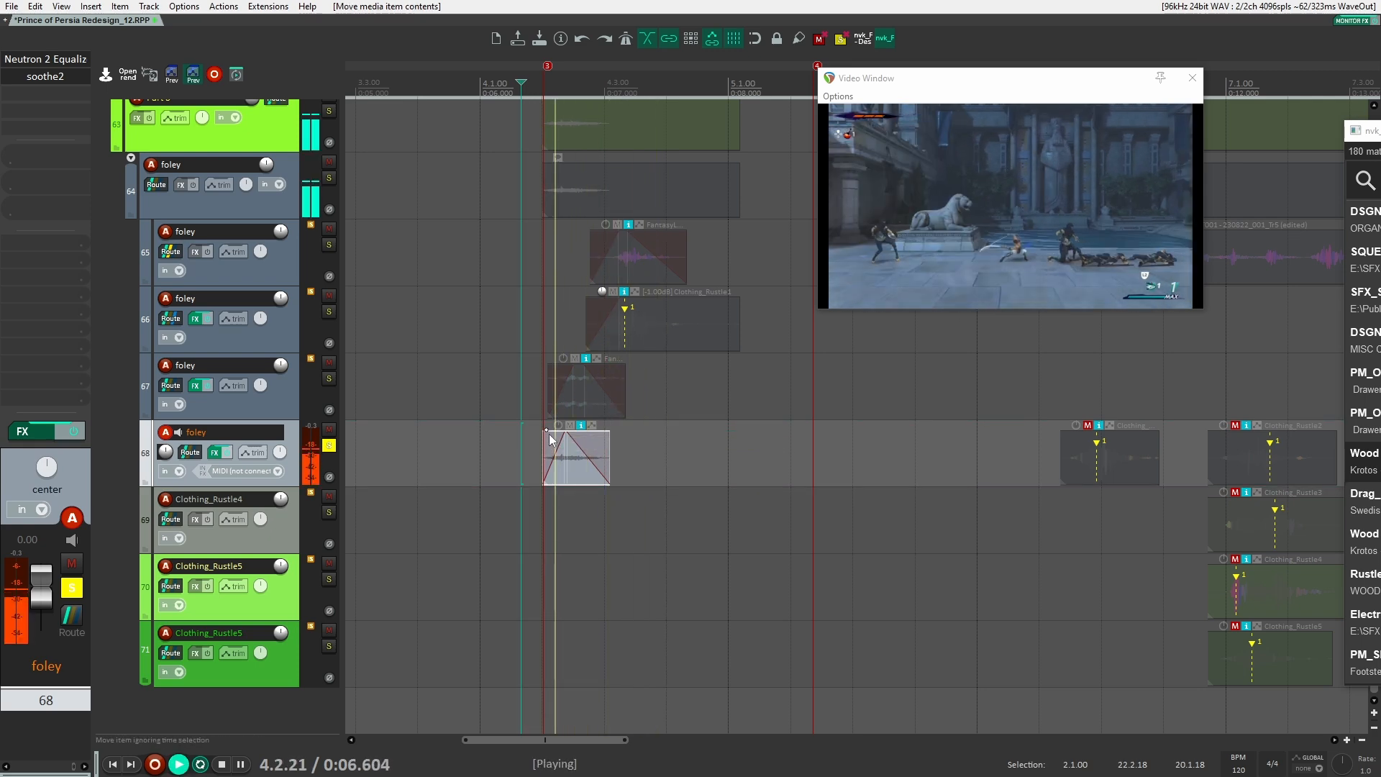
pyautogui.press('space')
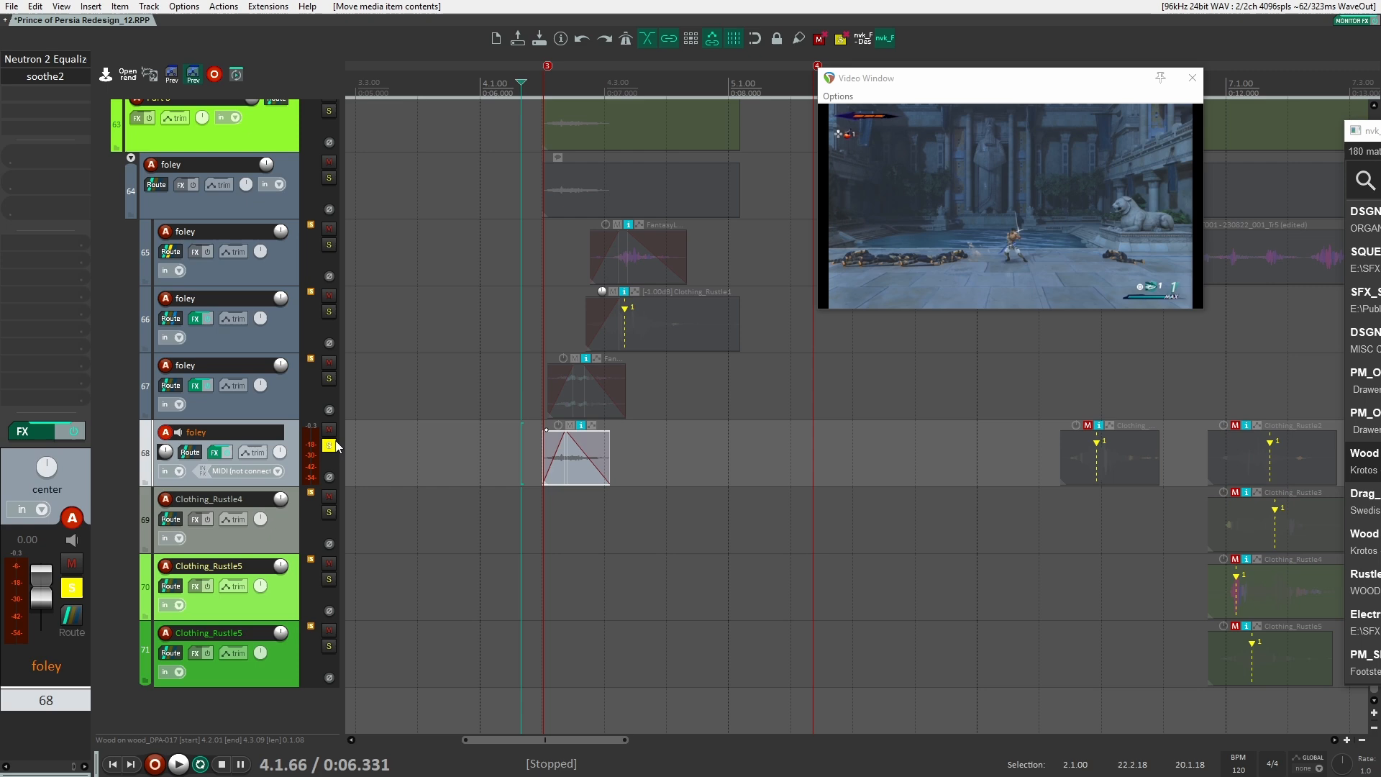
# Solo track 67 alongside track 68 and compare the cloth layer with and without the wood drag.
pyautogui.click(329, 378)
pyautogui.press('space')
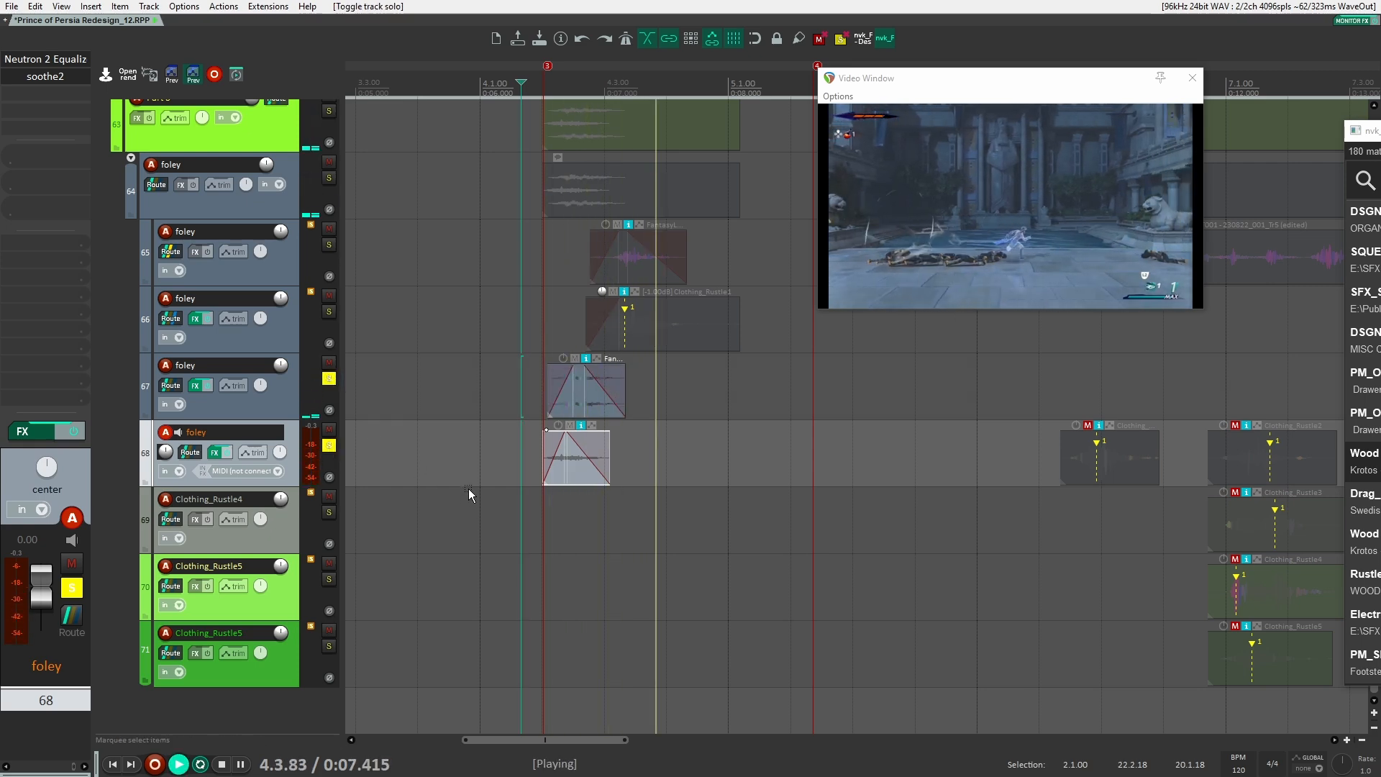
pyautogui.press('space')
pyautogui.press('space')
pyautogui.press('space')
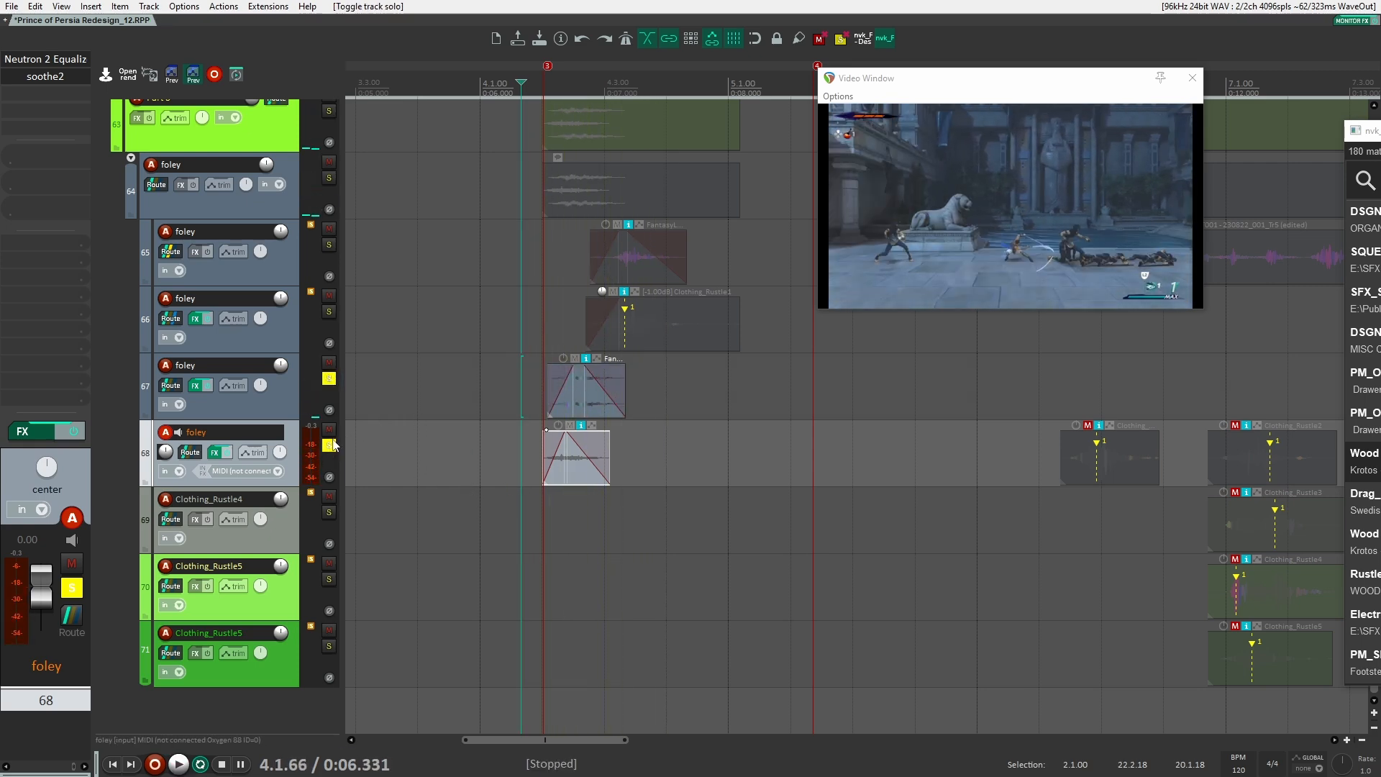
pyautogui.click(329, 444)
pyautogui.press('space')
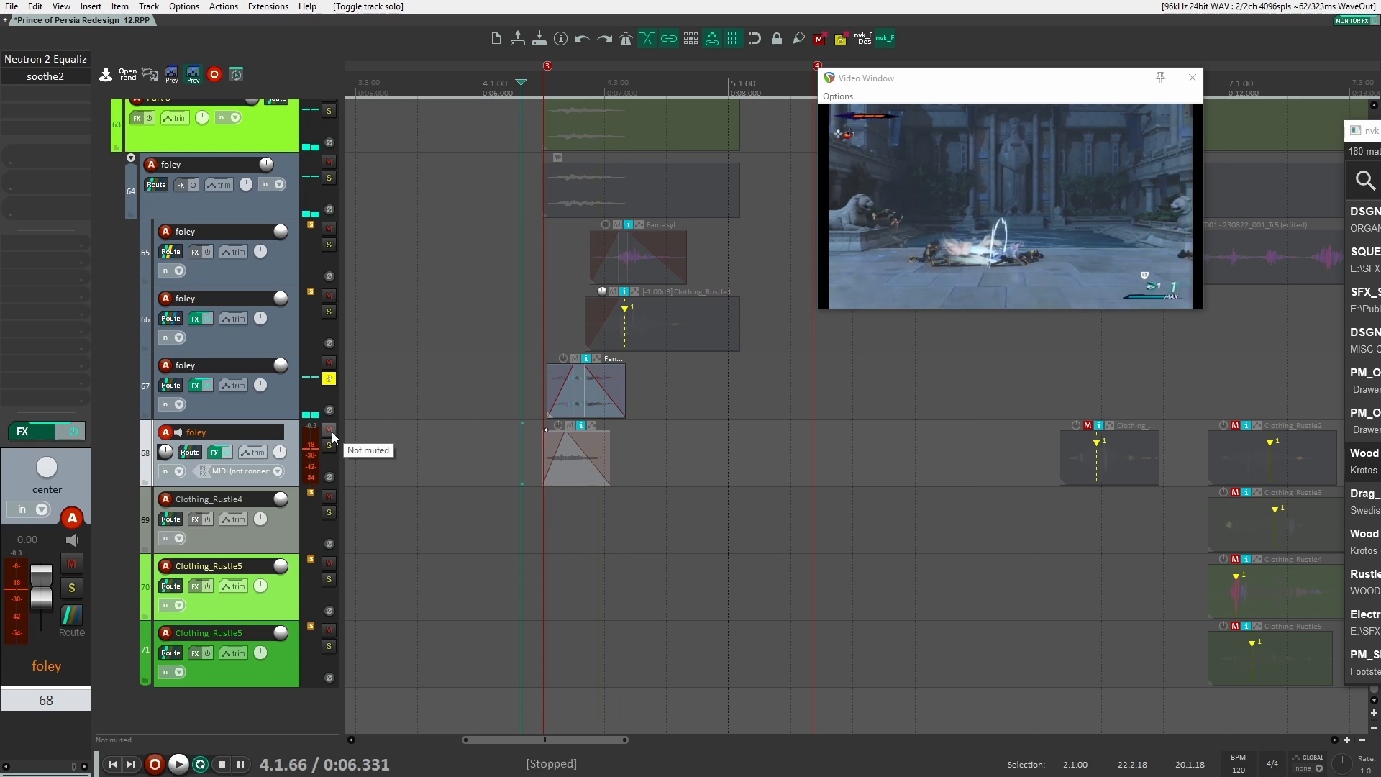
pyautogui.click(331, 445)
pyautogui.press('space')
pyautogui.press('space')
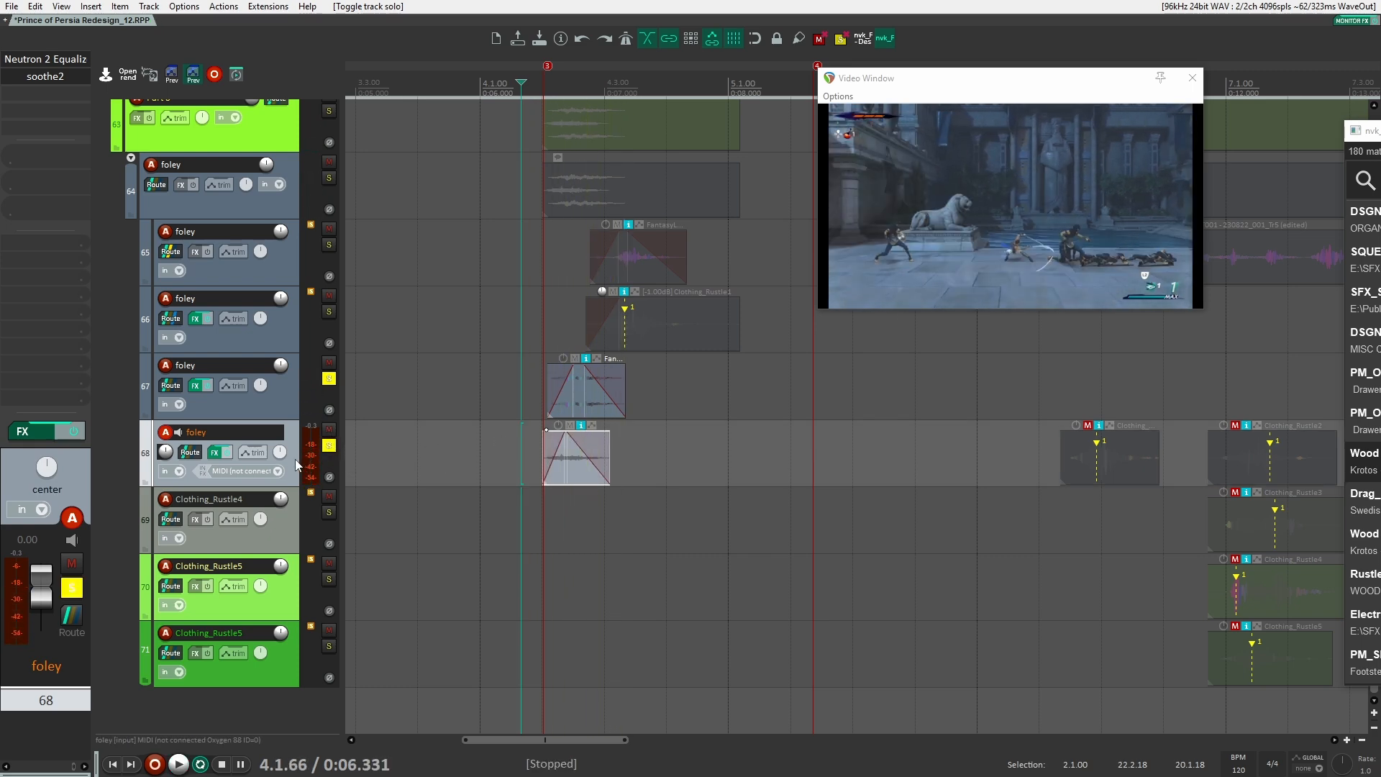
# Add a second Neutron 2 Equalizer to track 68 with a 6.0 dB high-shelf boost at 1903 Hz, and shift its window clear of the timeline.
pyautogui.click(56, 58)
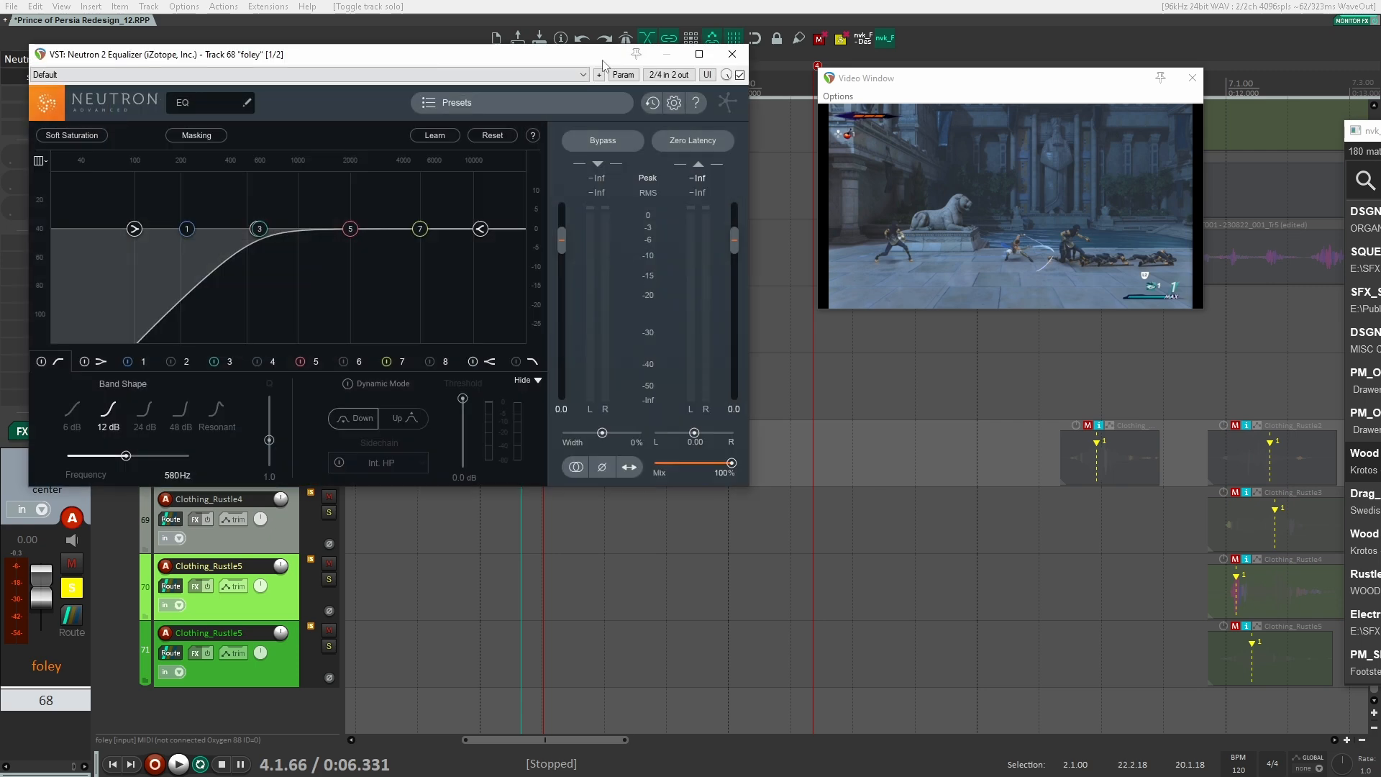
pyautogui.click(732, 55)
pyautogui.press('f')
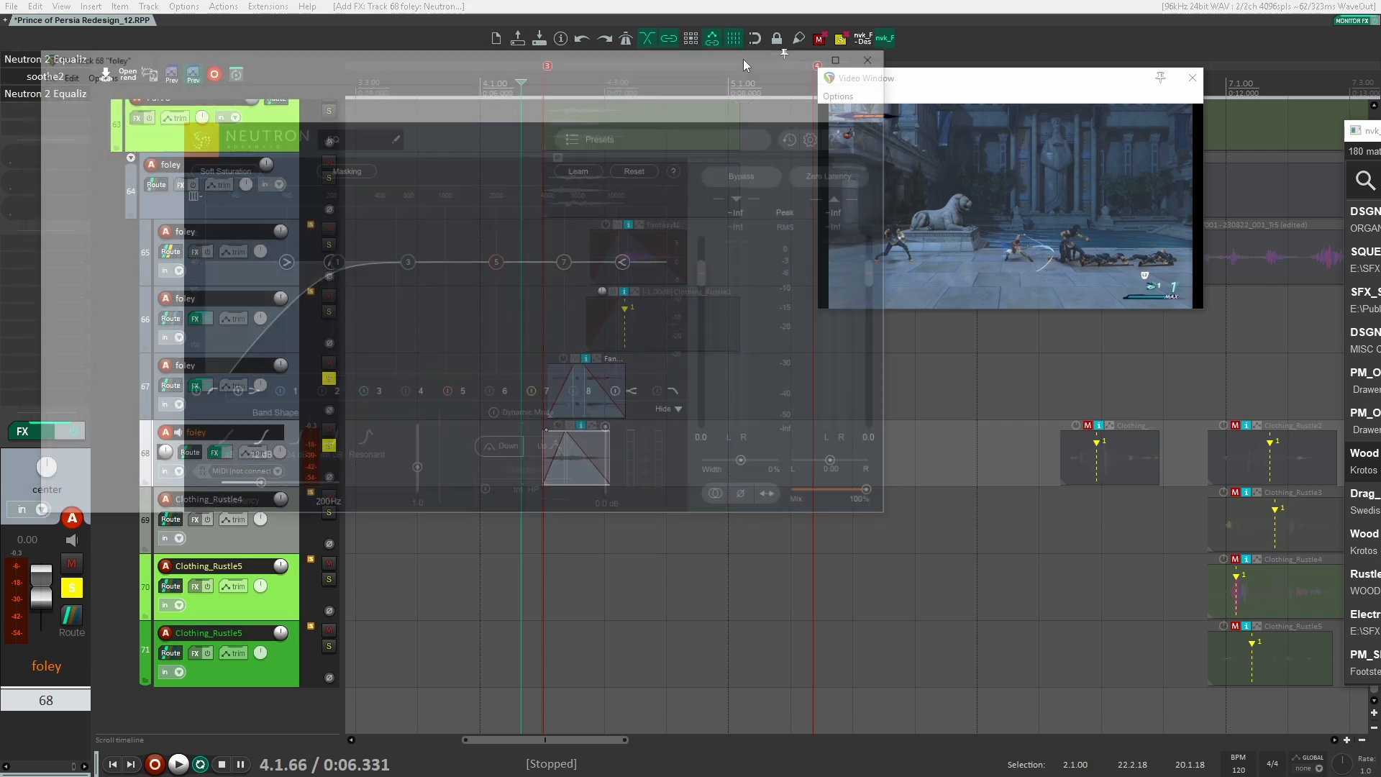
pyautogui.moveTo(633, 265); pyautogui.dragTo(573, 264)
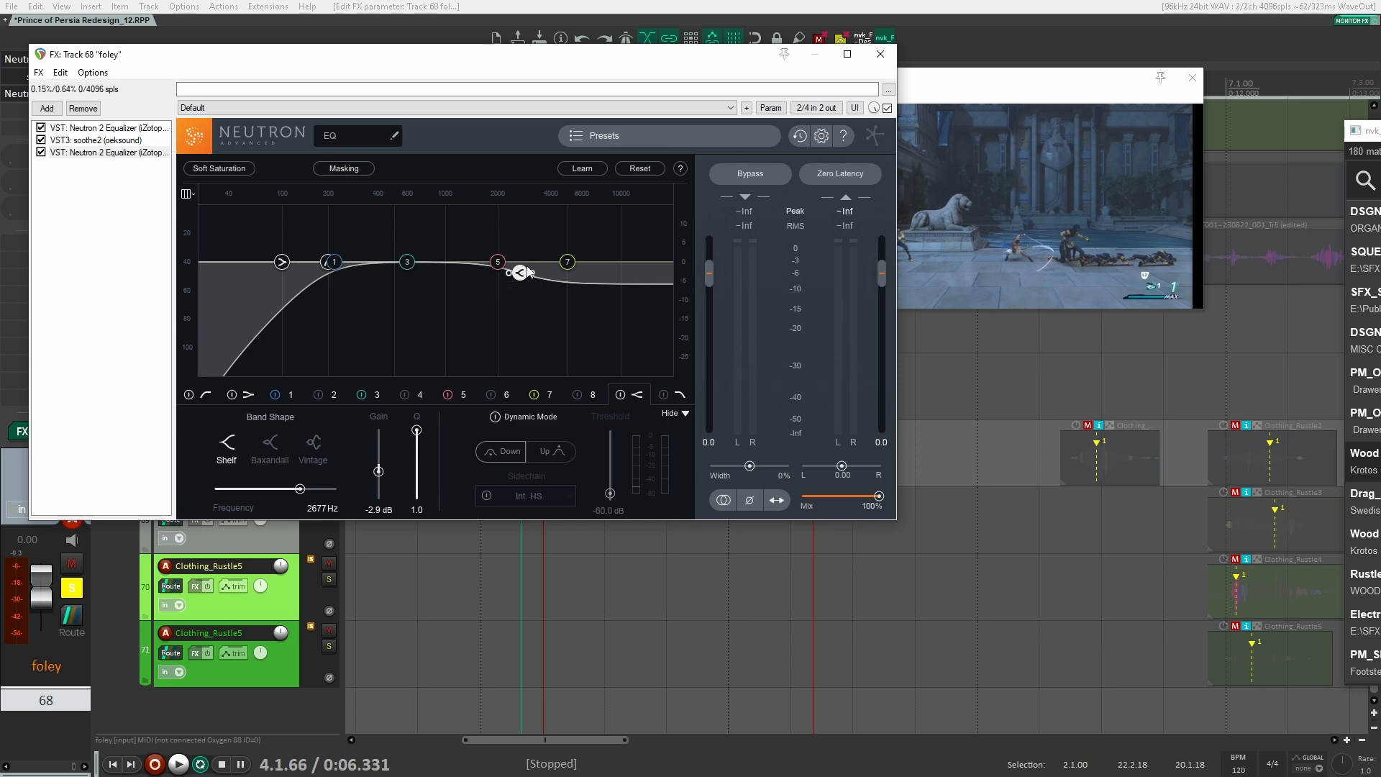
pyautogui.moveTo(526, 279); pyautogui.dragTo(502, 245)
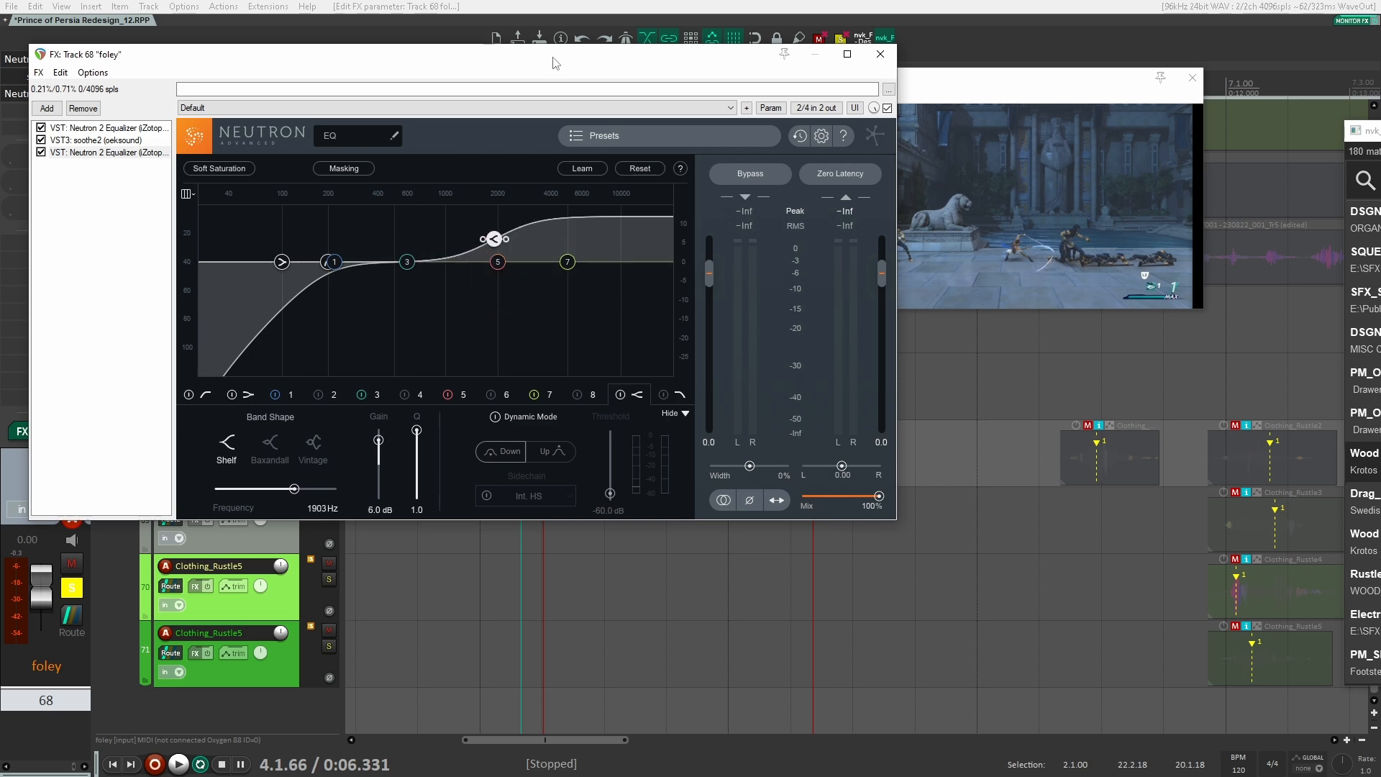
pyautogui.moveTo(553, 58); pyautogui.dragTo(1380, 119)
pyautogui.click(1380, 115)
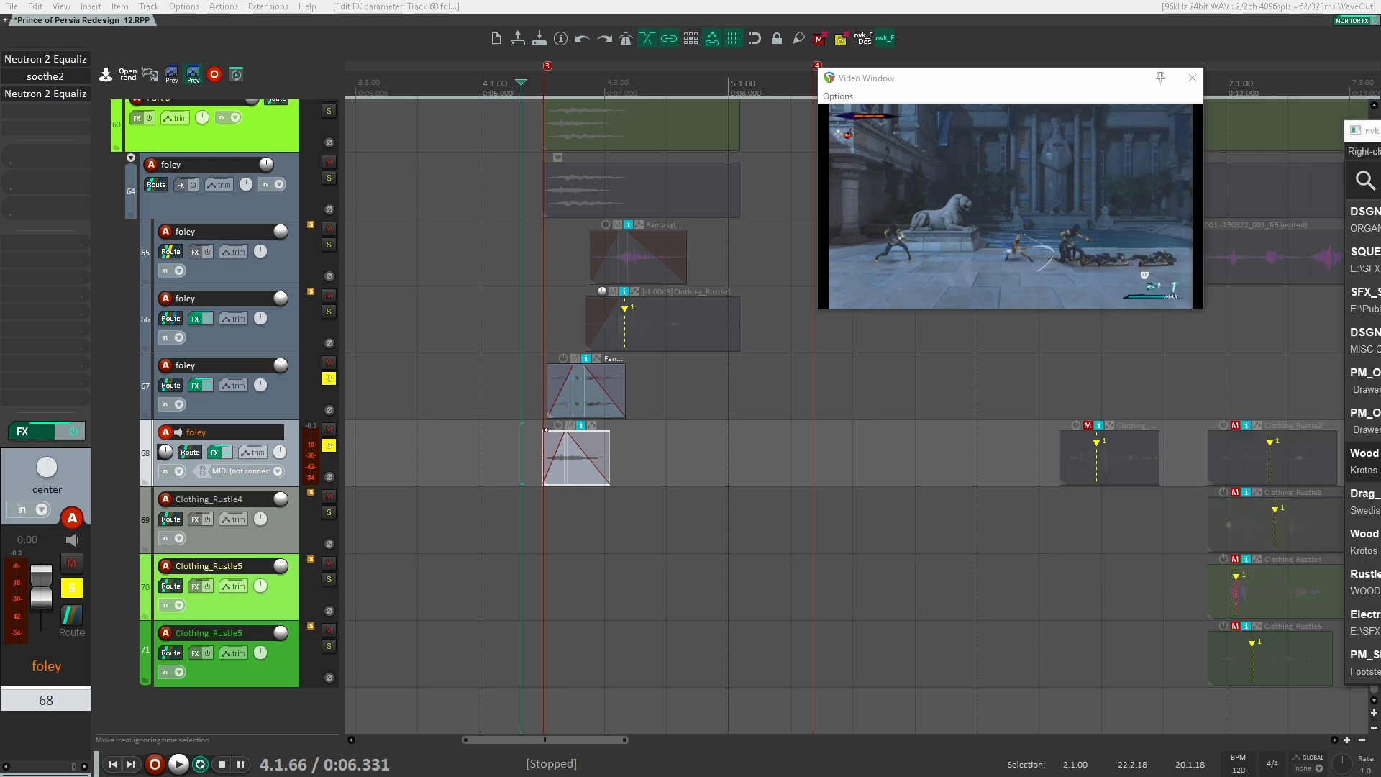
# Set the play position to 4.1.84 and repeatedly audition tracks 67 and 68 together while adjusting the equalizer on track 68.
pyautogui.click(553, 394)
pyautogui.click(531, 392)
pyautogui.press('space')
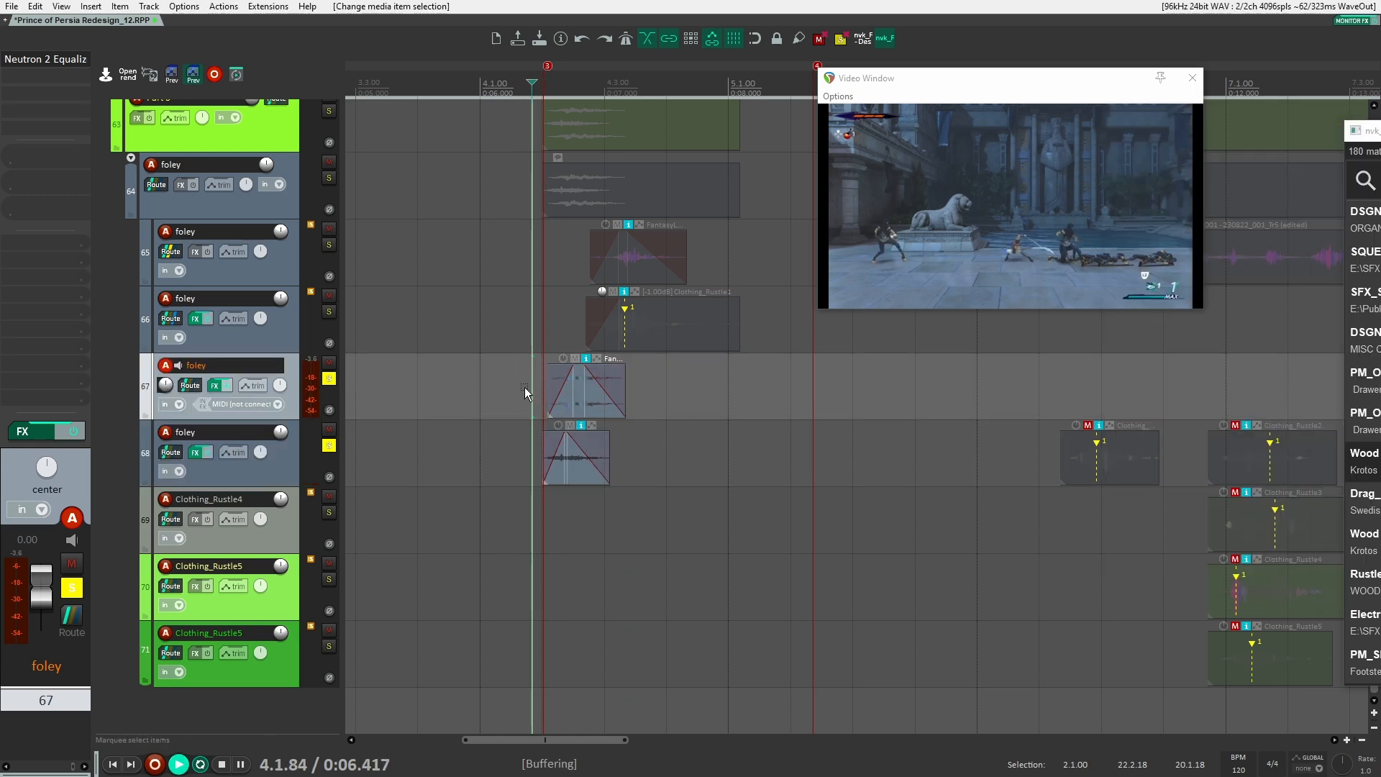
pyautogui.press('space')
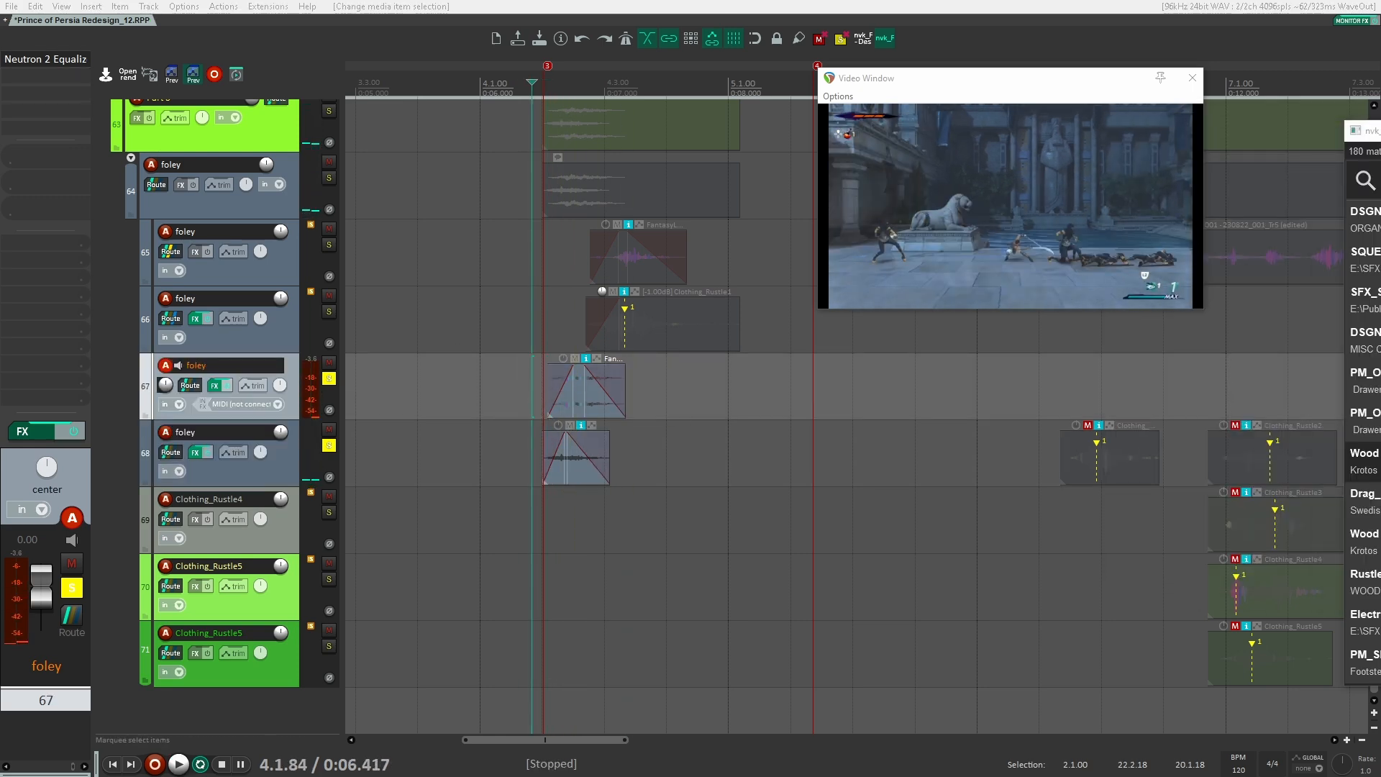
pyautogui.press('space')
pyautogui.press('space')
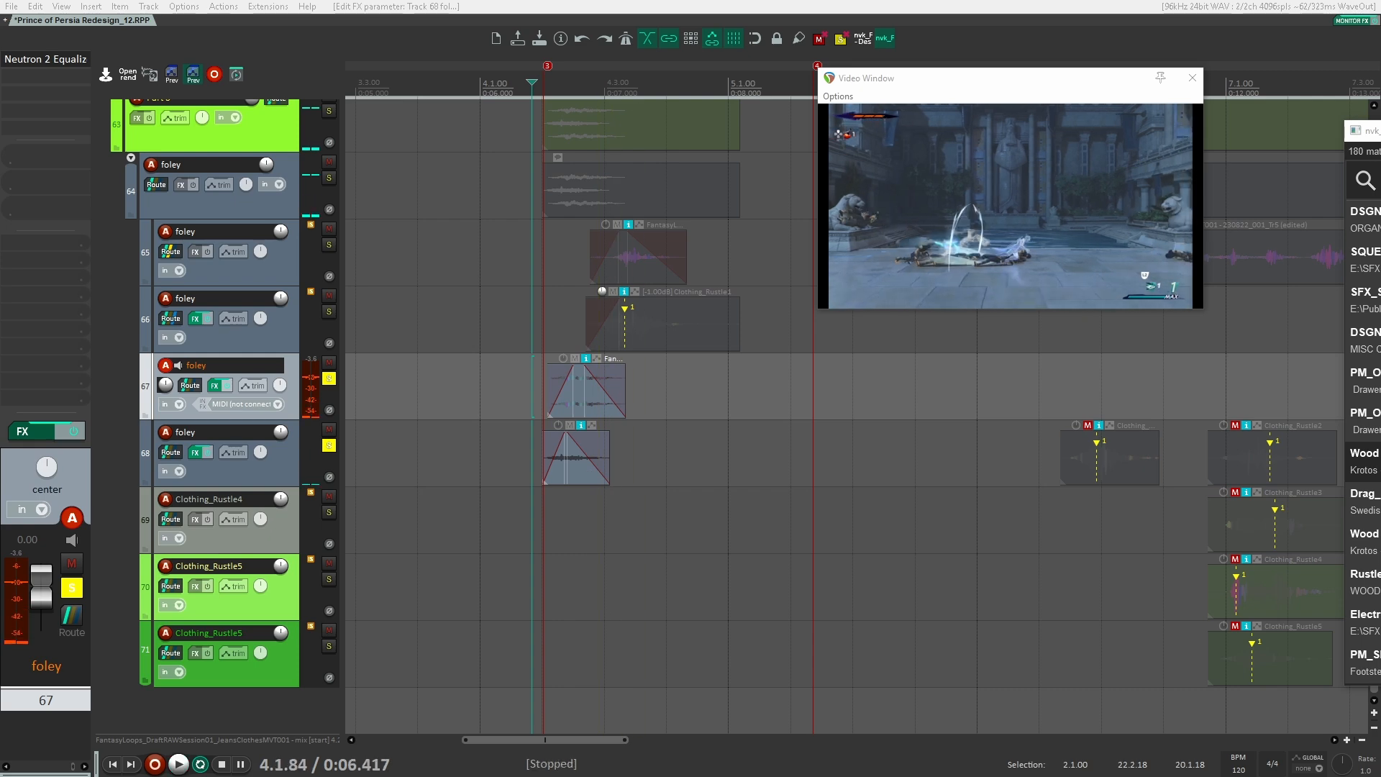
pyautogui.press('space')
pyautogui.press('space')
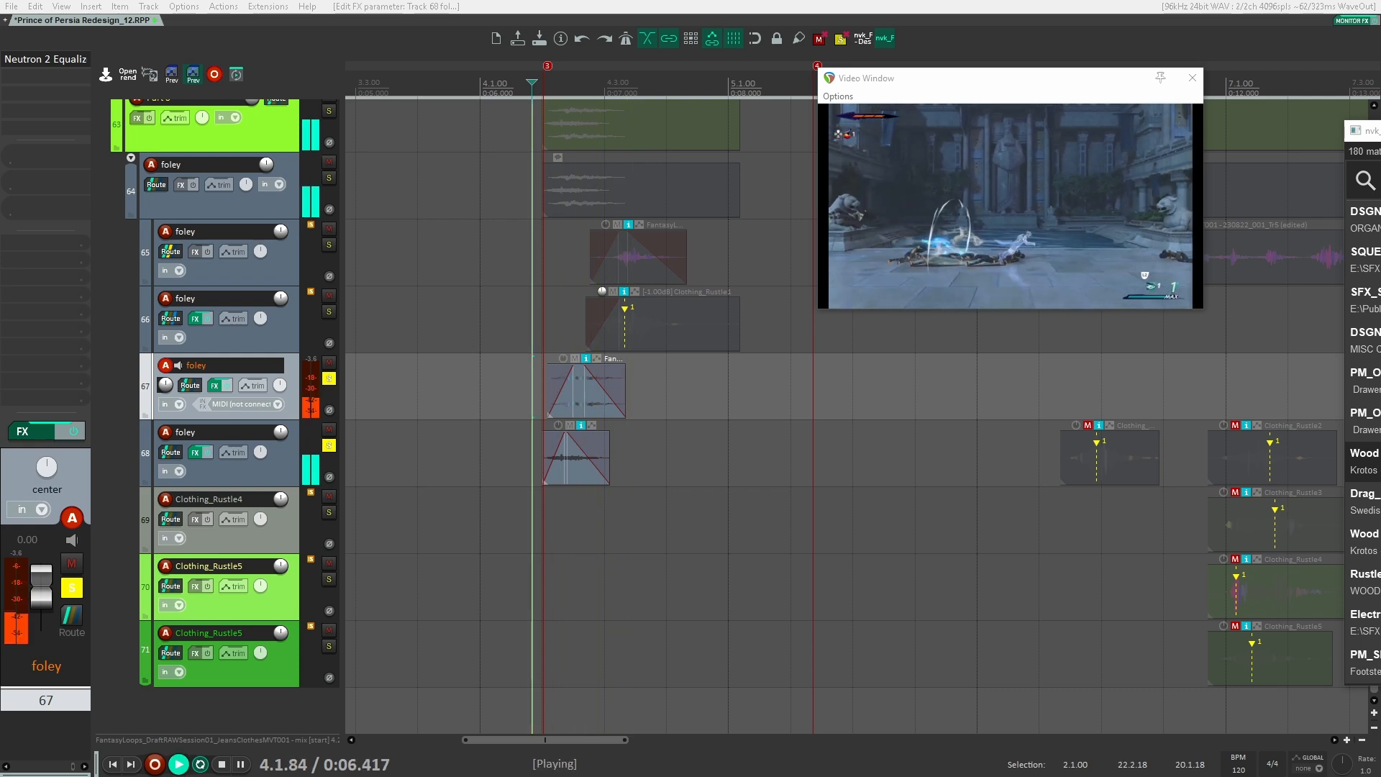
pyautogui.press('space')
# Toggle the solo on track 68 between playbacks to judge what the equalized wood drag adds to track 67.
pyautogui.click(328, 445)
pyautogui.press('space')
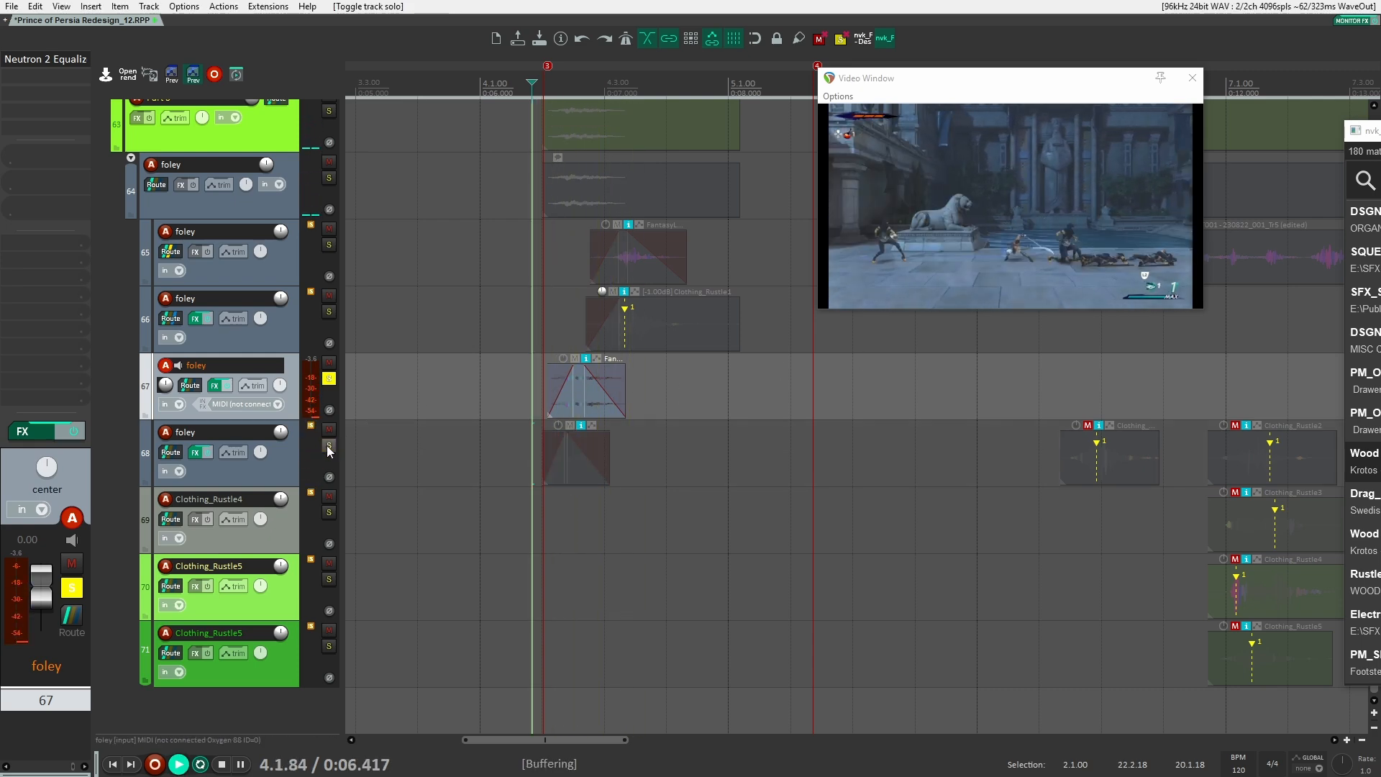
pyautogui.press('space')
pyautogui.click(329, 447)
pyautogui.press('space')
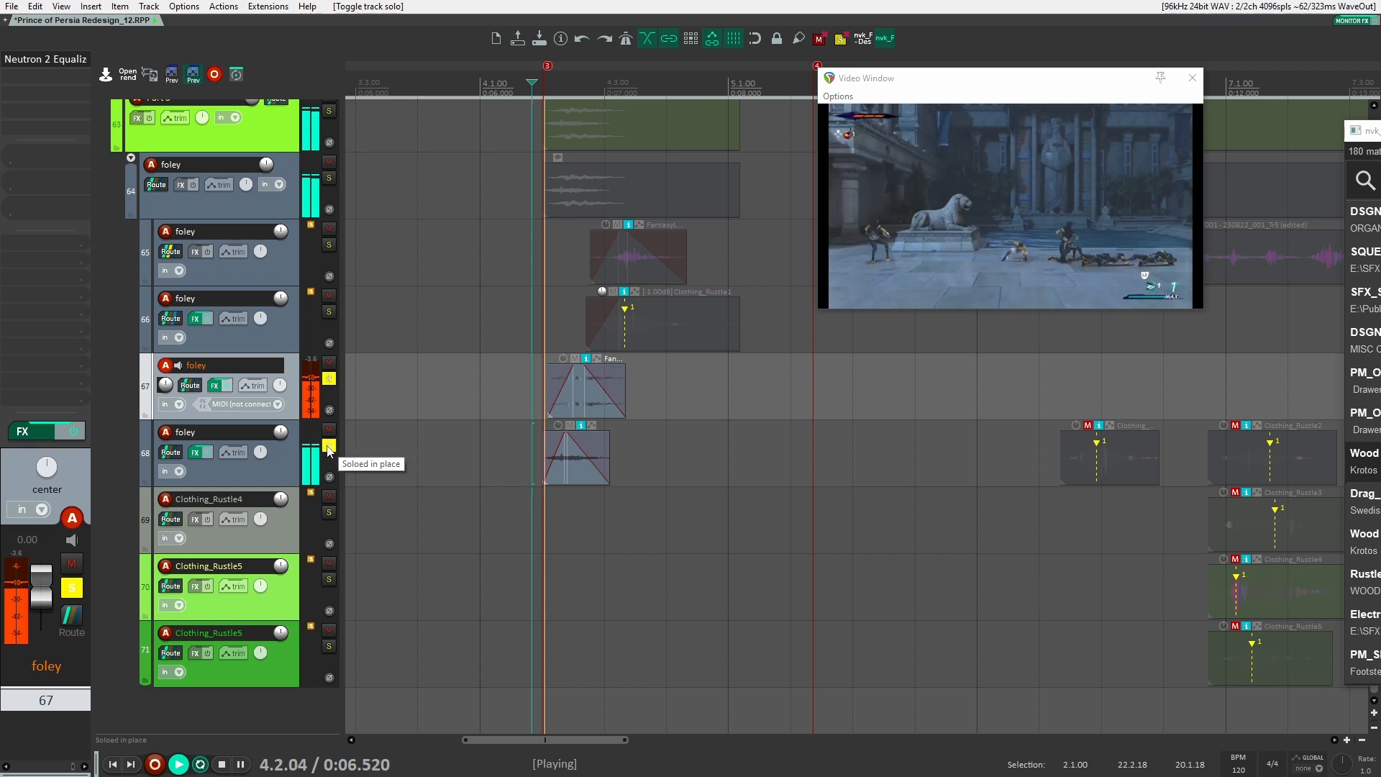
pyautogui.press('space')
pyautogui.press('space')
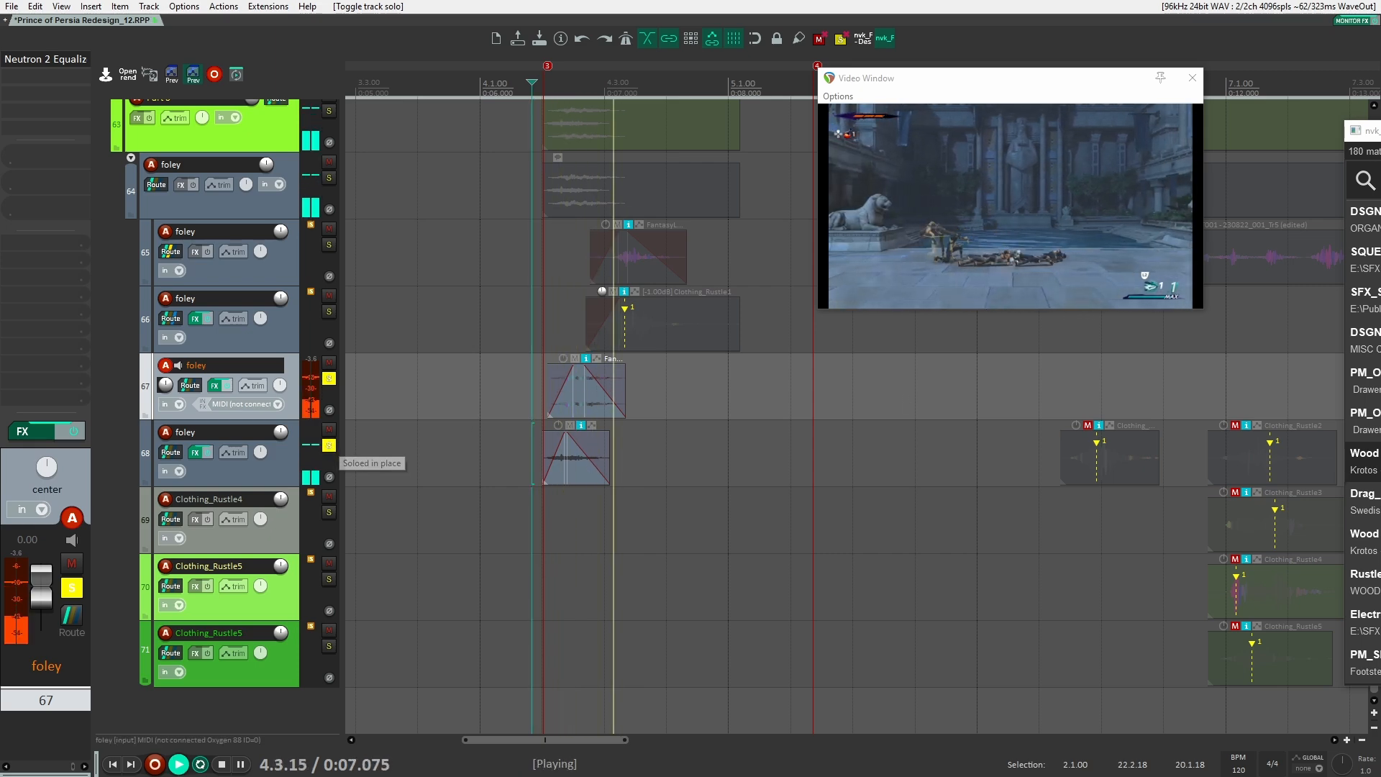
pyautogui.press('space')
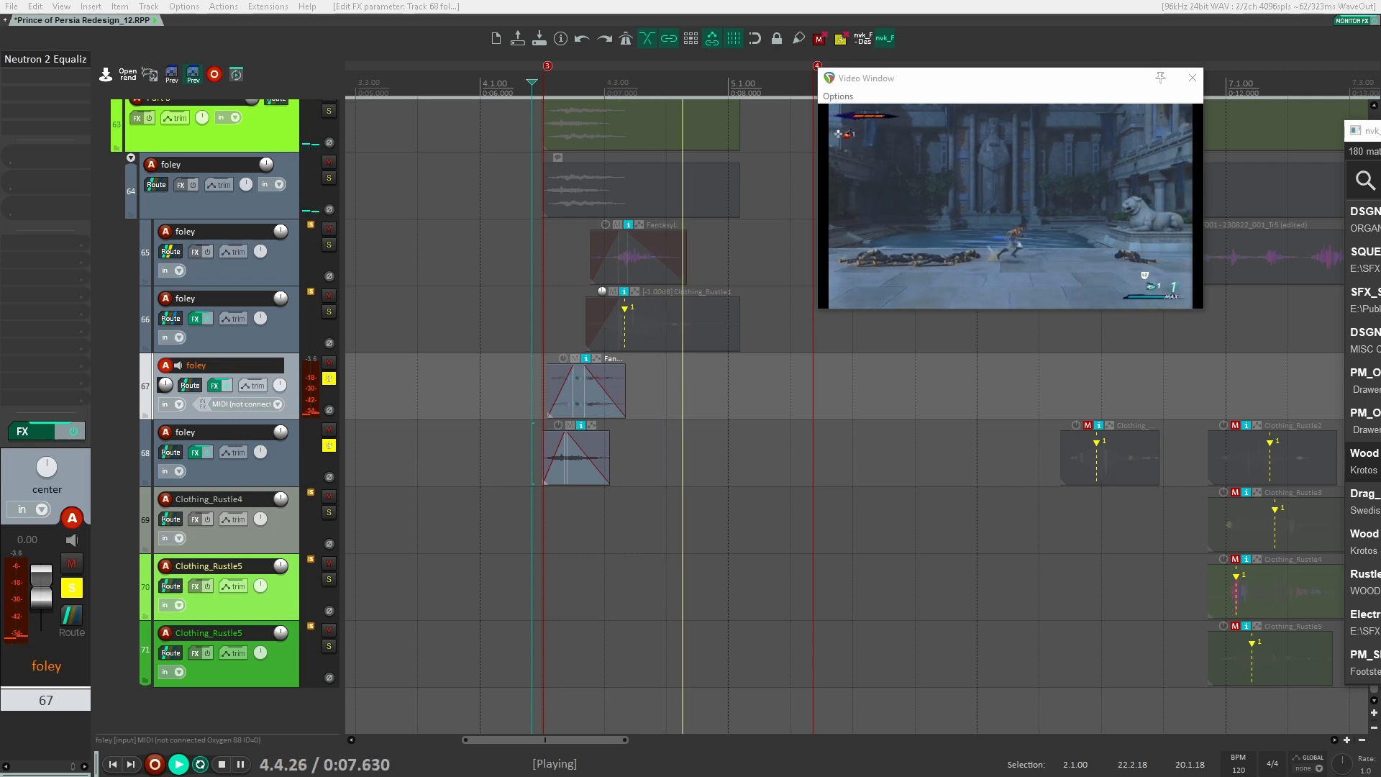
# Reduce track 68's second equalizer to a 2.0 dB high-shelf gain and 38% mix, and audition the blend.
pyautogui.press('space')
pyautogui.press('space')
pyautogui.press('space')
pyautogui.moveTo(1380, 160); pyautogui.dragTo(714, 172)
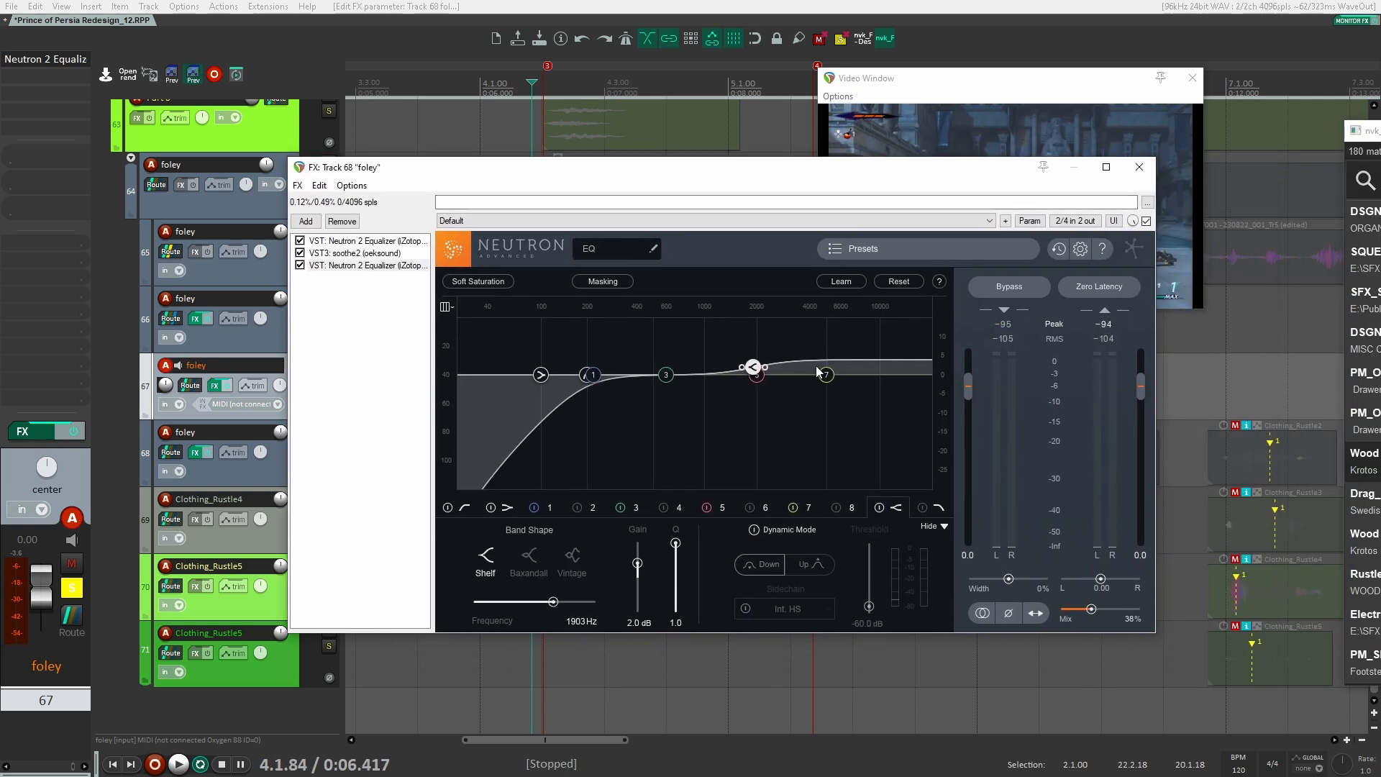
pyautogui.press('space')
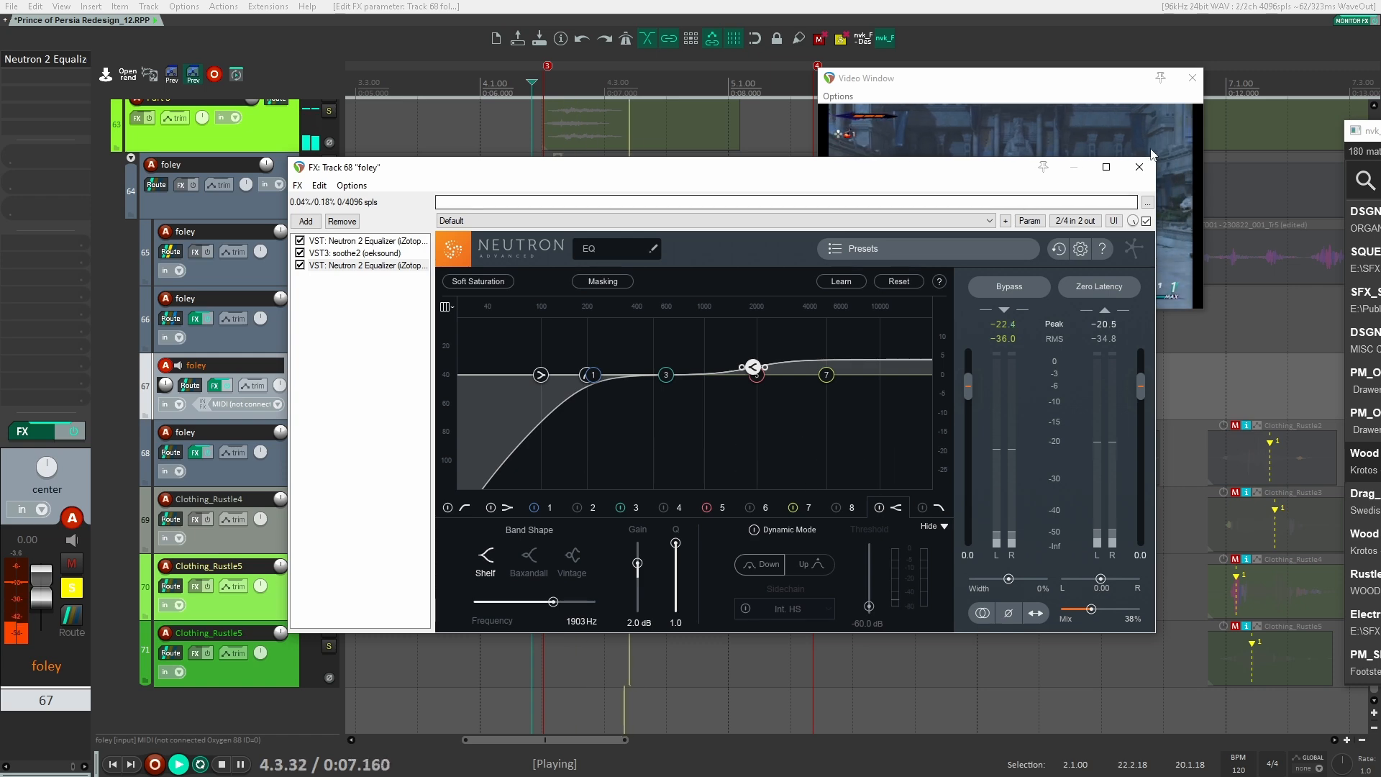
# Close track 68's effects window and compare track 67 soloed with and without track 68 over repeated playbacks.
pyautogui.press('space')
pyautogui.click(1140, 168)
pyautogui.click(333, 446)
pyautogui.press('space')
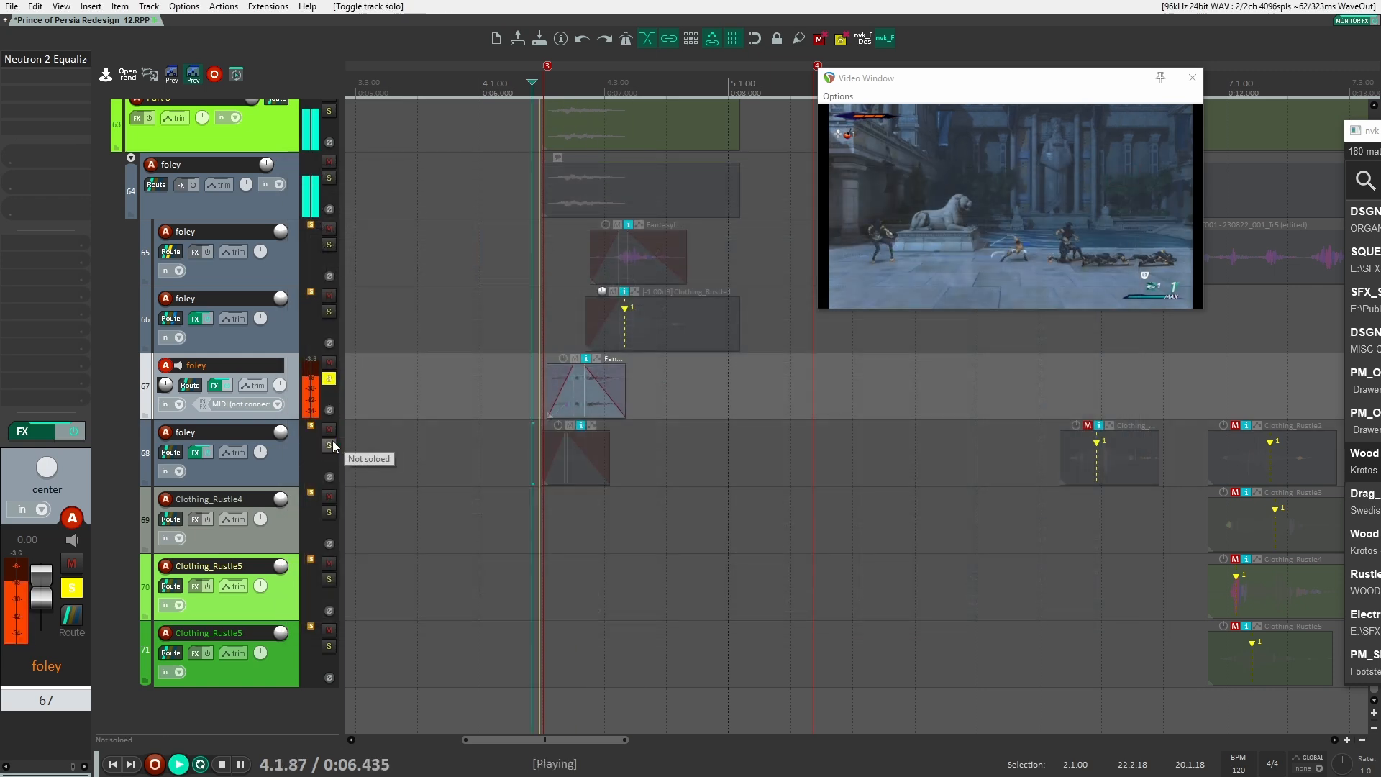
pyautogui.press('space')
pyautogui.click(331, 444)
pyautogui.press('space')
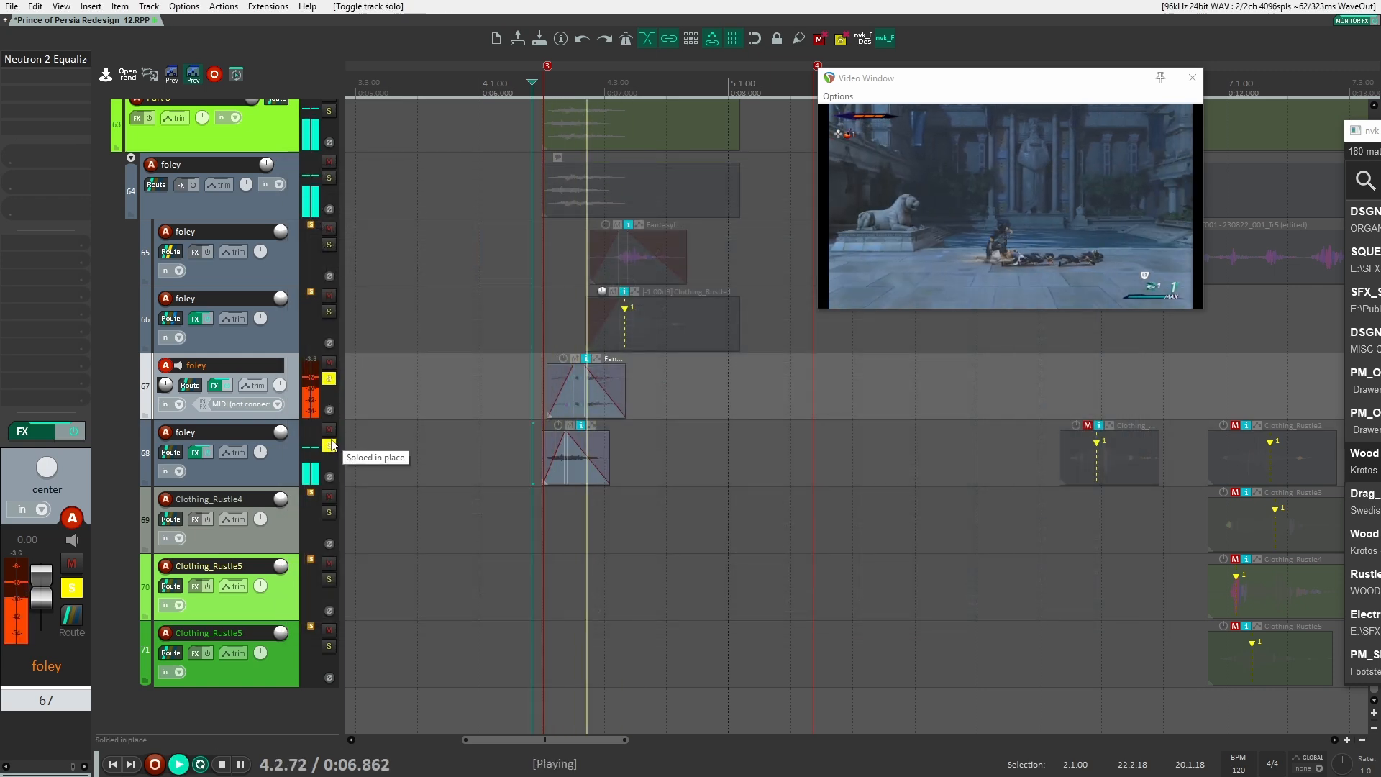
pyautogui.press('space')
pyautogui.click(333, 446)
pyautogui.press('space')
pyautogui.press('space')
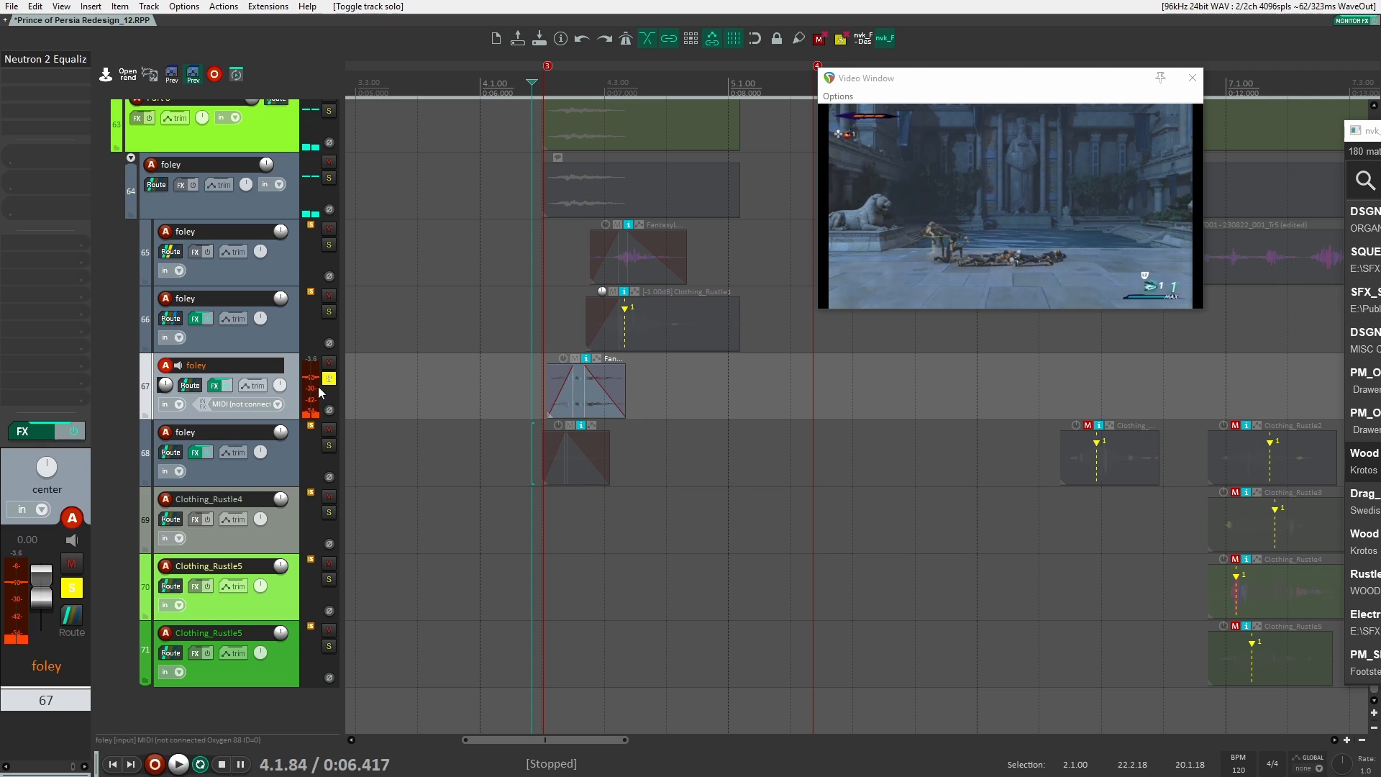
# Clear the solo on track 67 and audition the soloed POP - OG_DAW reference track from 4.1.00, clearing its solo at the end.
pyautogui.click(329, 379)
pyautogui.click(458, 407)
pyautogui.scroll(7, 458, 446)
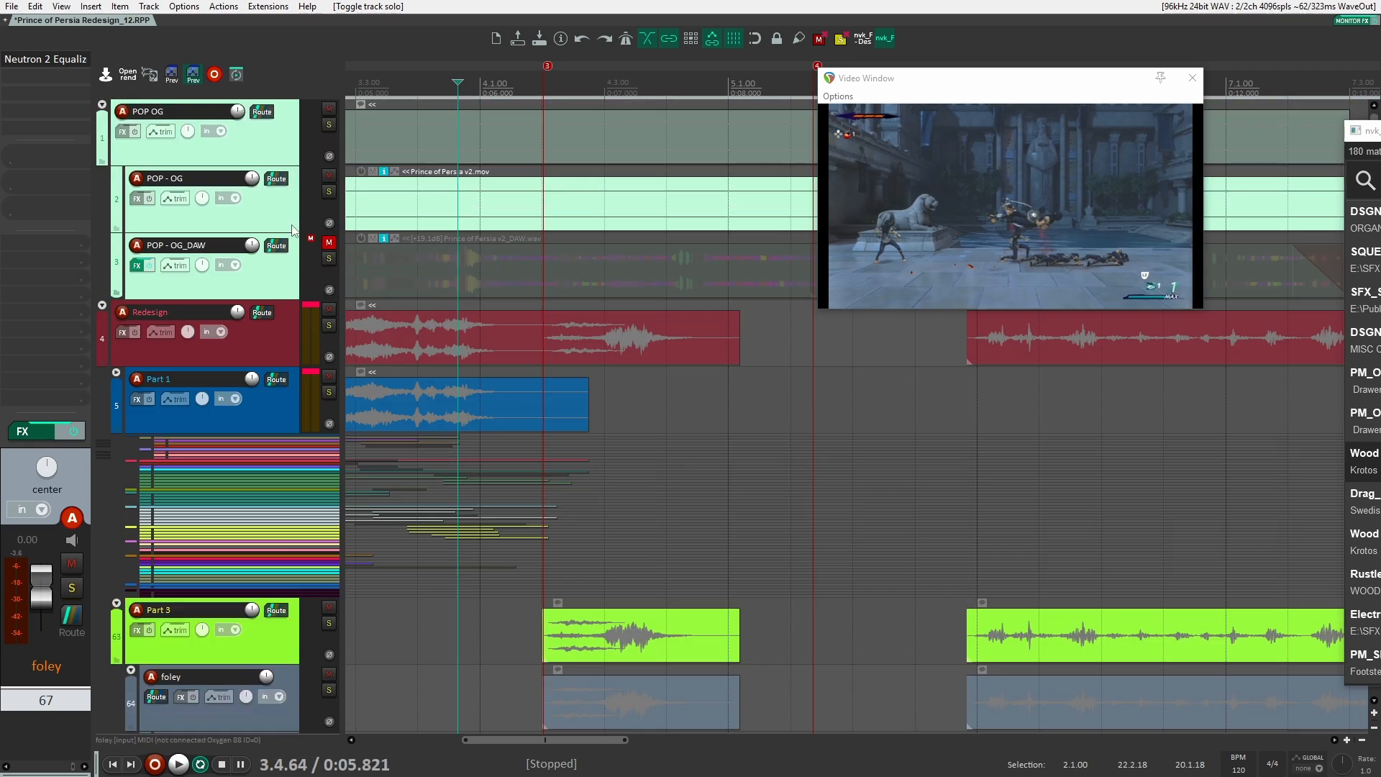
pyautogui.click(328, 260)
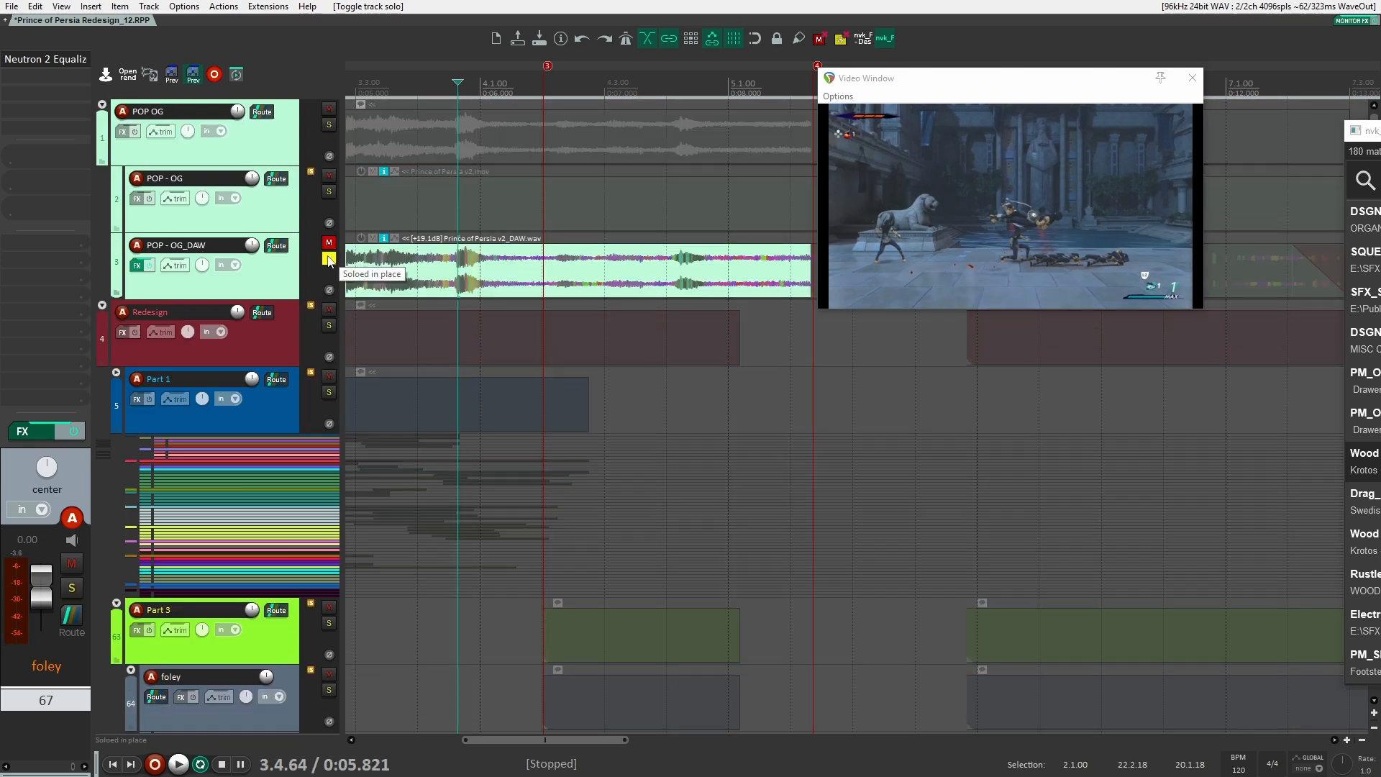
pyautogui.click(484, 261)
pyautogui.press('space')
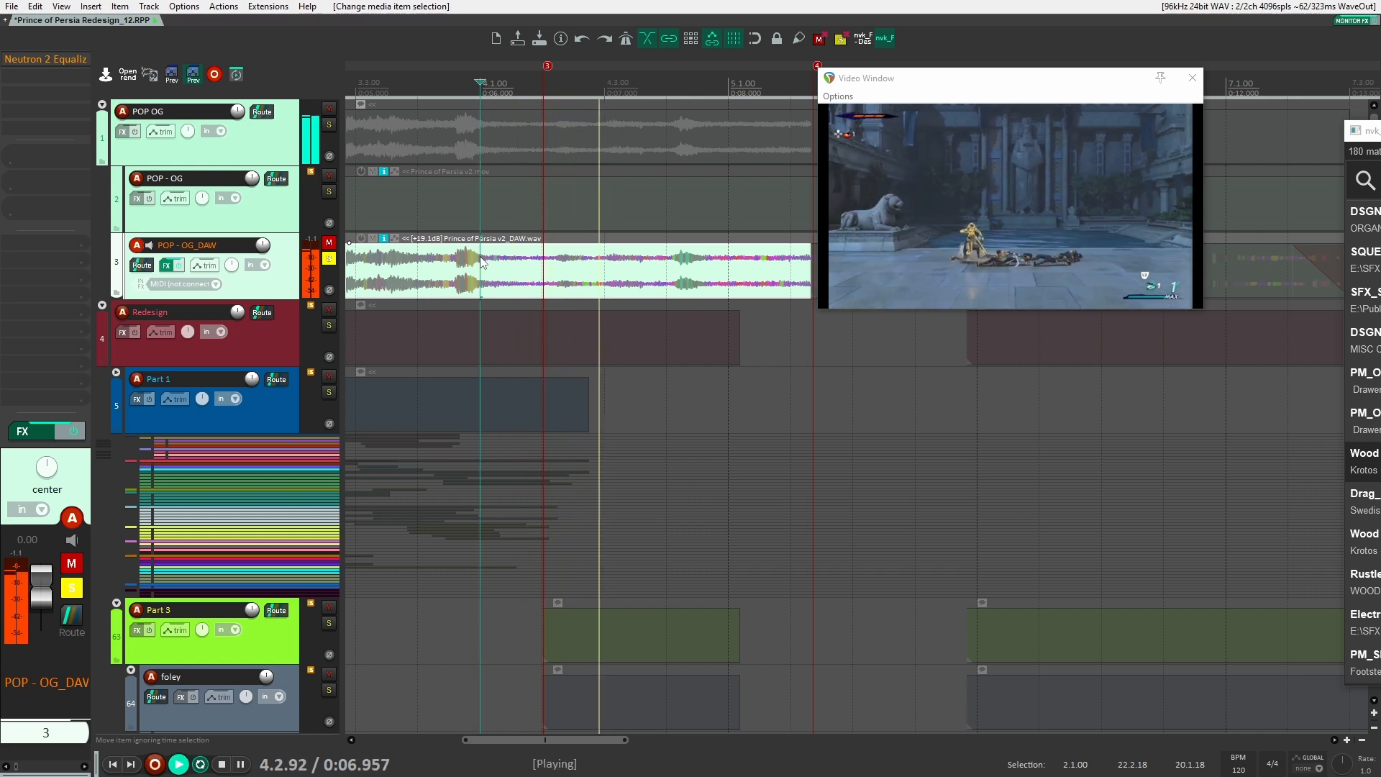
pyautogui.press('space')
pyautogui.press('F6')
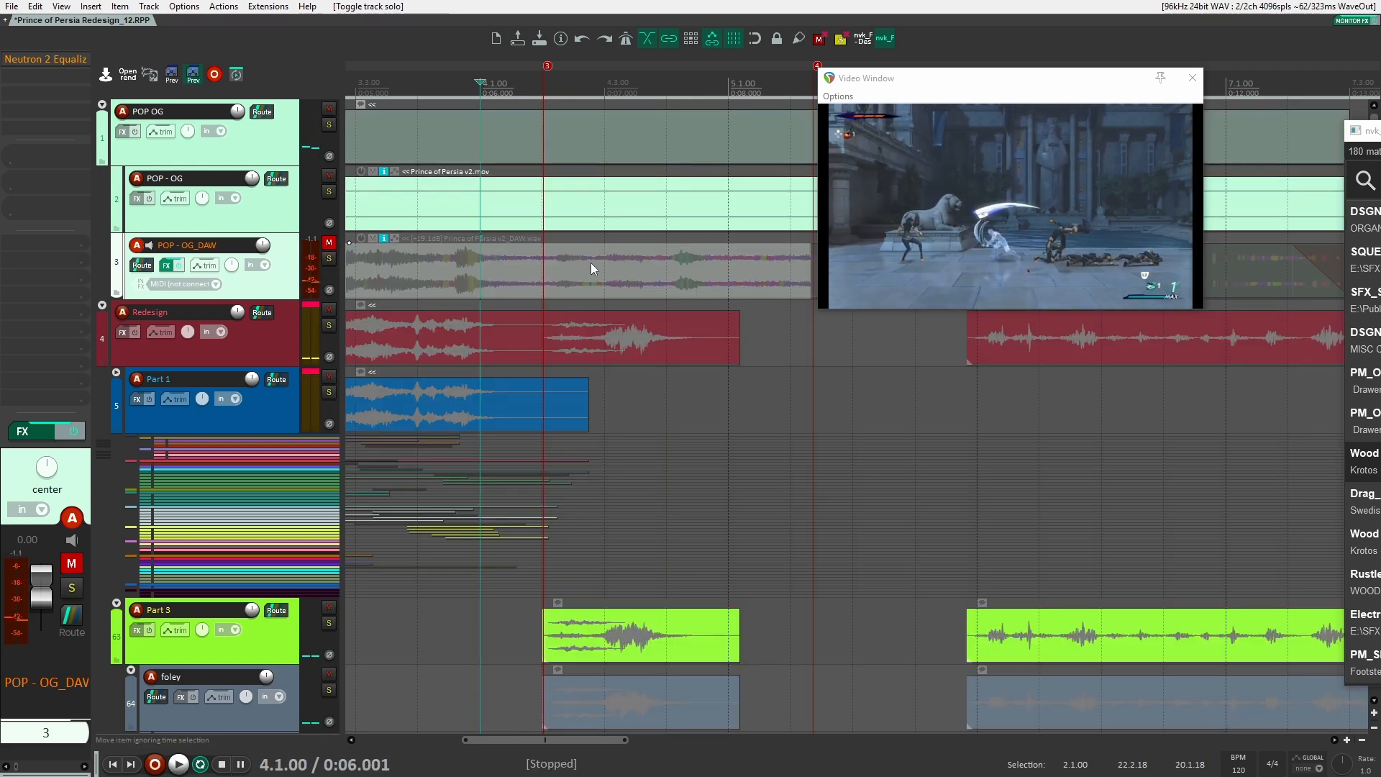
# Audition the unsoloed foley layers of Part 3 from 4.2.10.
pyautogui.click(548, 260)
pyautogui.scroll(-8, 558, 543)
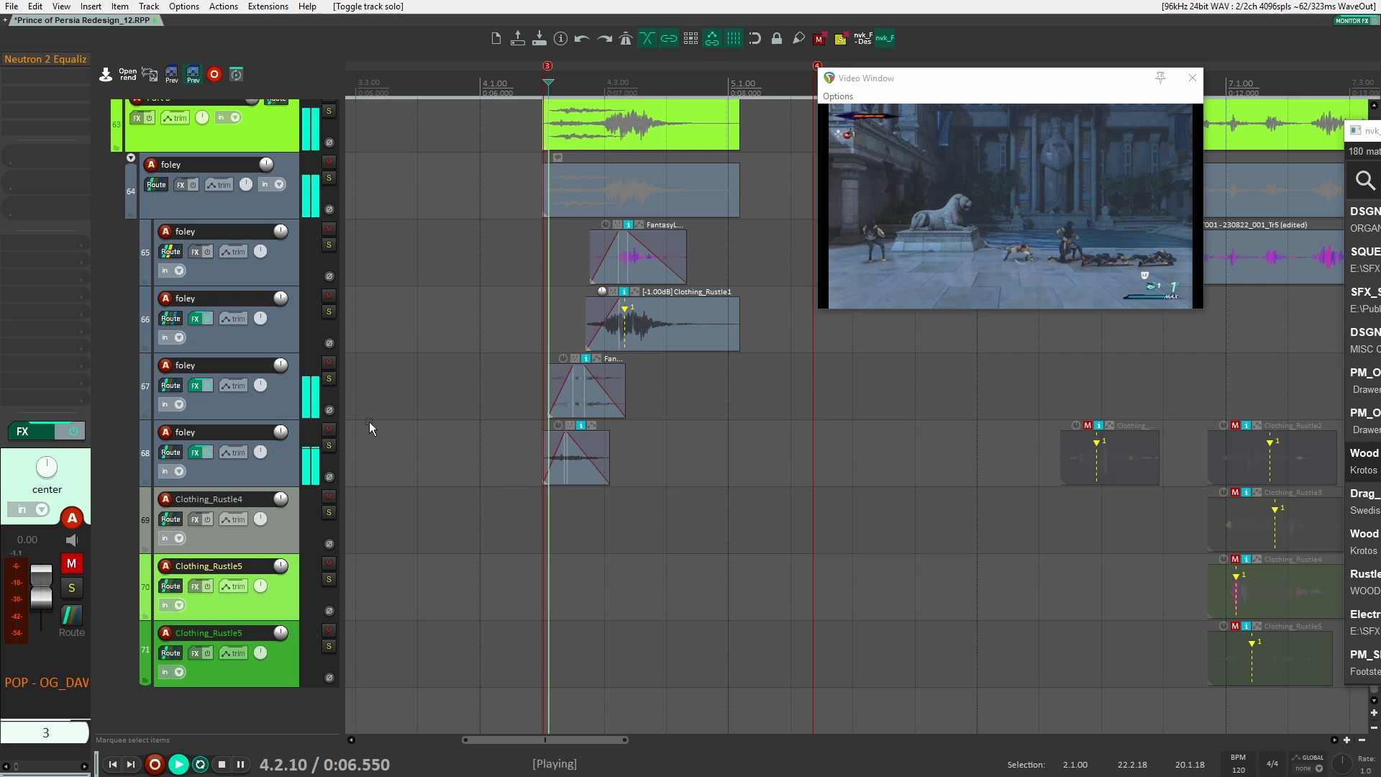
pyautogui.press('space')
pyautogui.press('space')
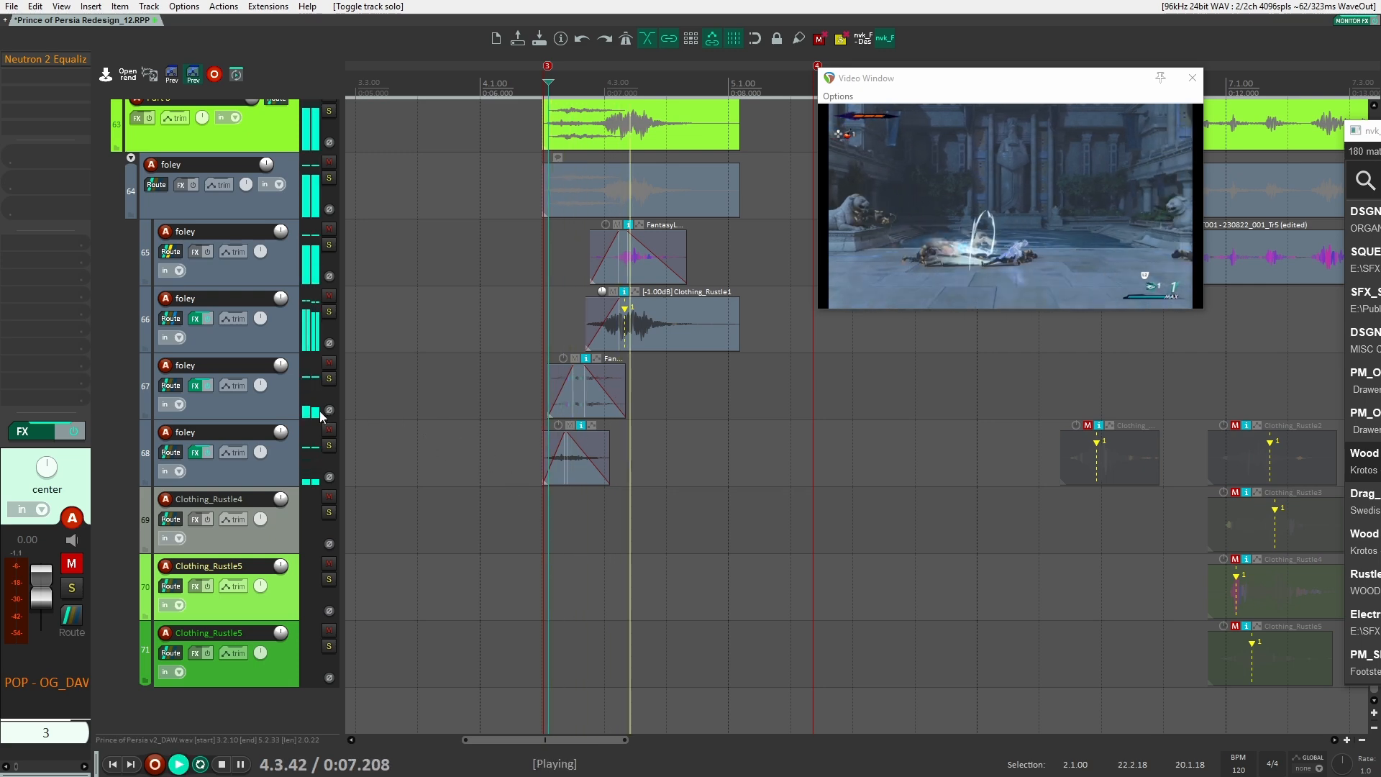
pyautogui.press('space')
# Replace the query in the nvk_CREATE sound browser with "pencil" and start previewing the matching sounds.
pyautogui.moveTo(1378, 131); pyautogui.dragTo(598, 141)
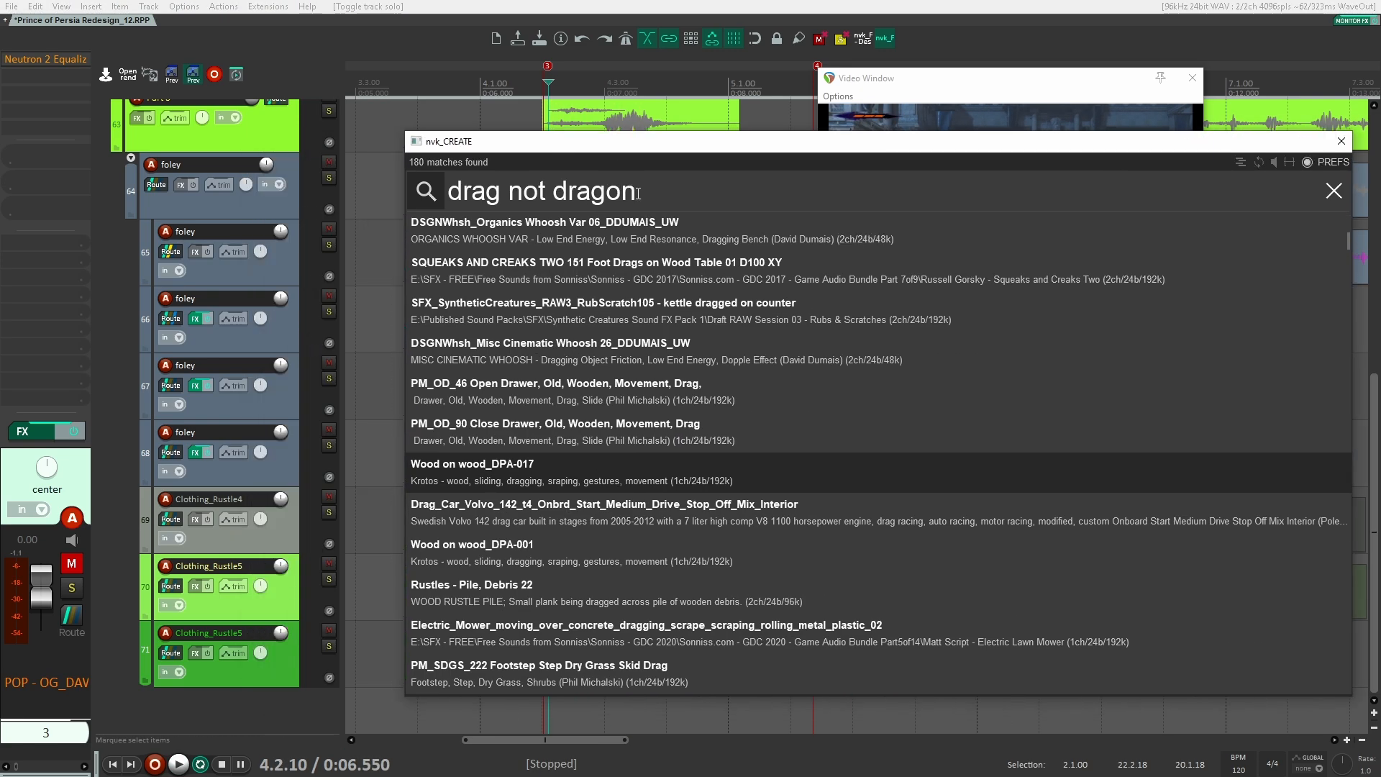
pyautogui.moveTo(637, 193); pyautogui.dragTo(401, 186)
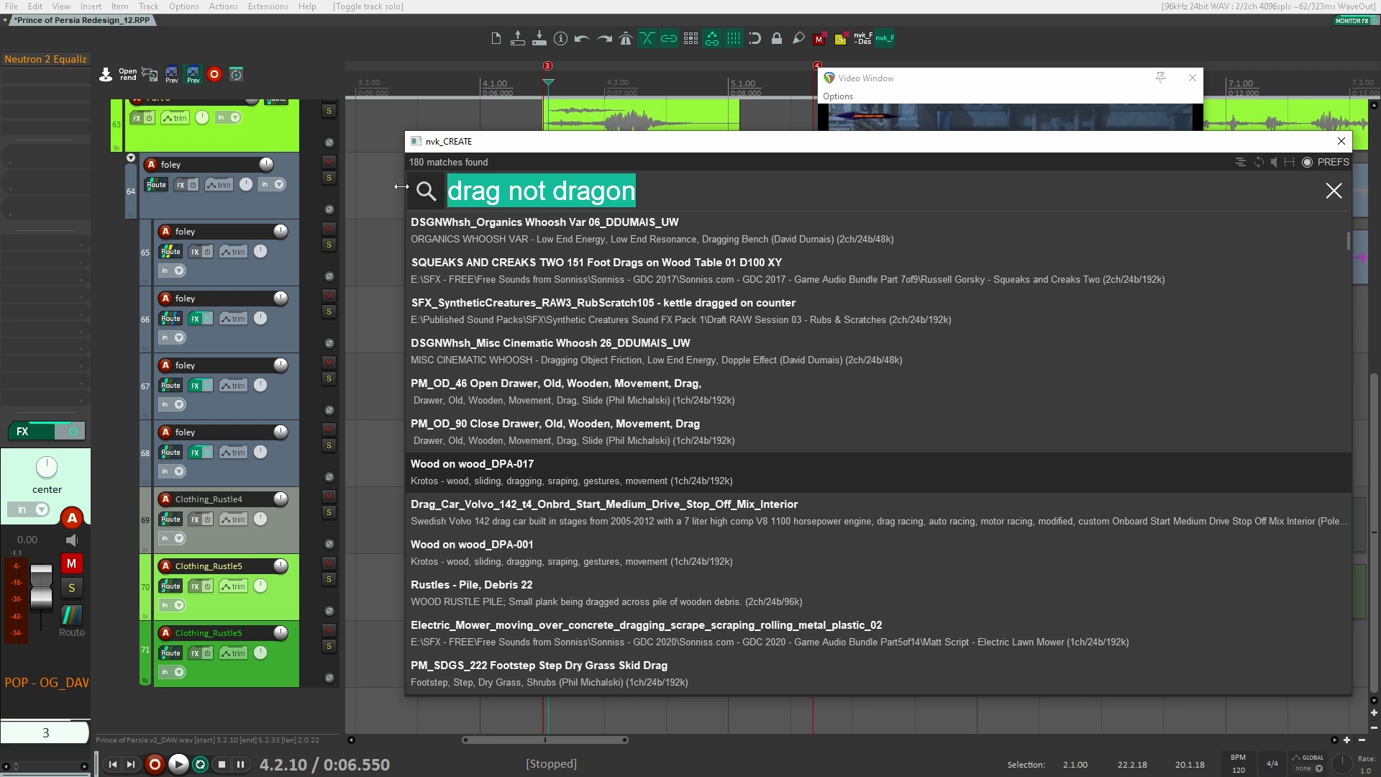
pyautogui.press('BackSpace')
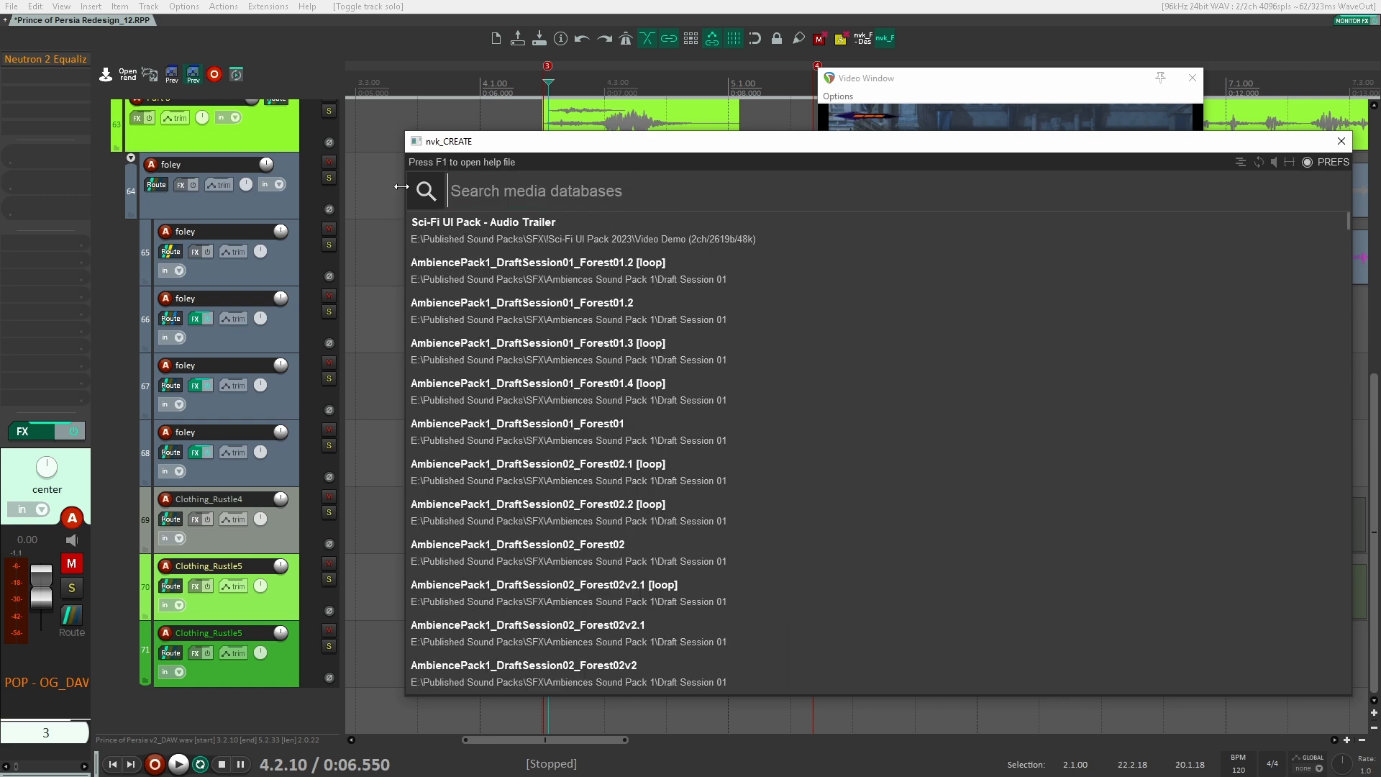
pyautogui.write('pencil')
pyautogui.click(559, 464)
pyautogui.press('Up')
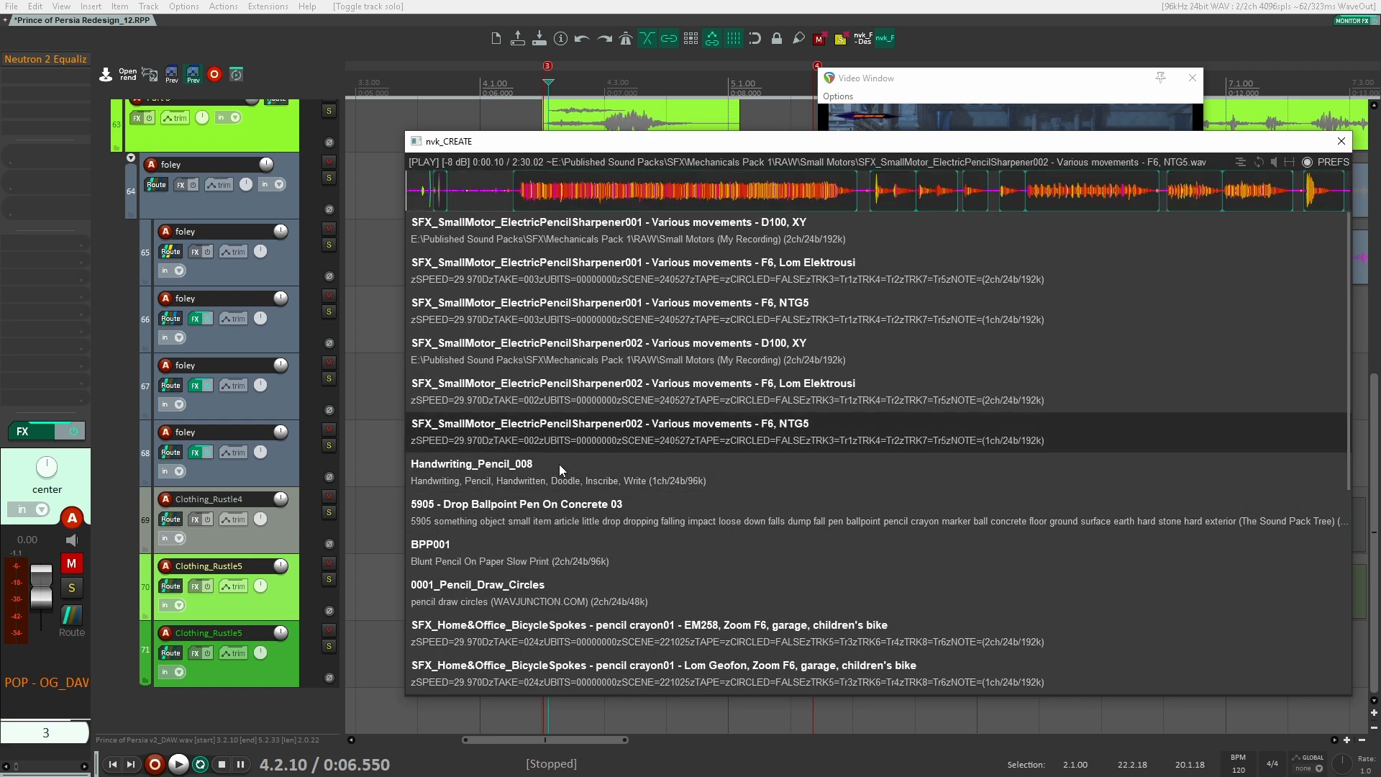
# Audition the pencil recordings and insert a section of SFX_Home&Office_Clipboard003 - pencil writing on track 69 around 4.2.41.
pyautogui.click(873, 190)
pyautogui.click(575, 392)
pyautogui.scroll(-1, 598, 315)
pyautogui.click(590, 467)
pyautogui.scroll(-2, 598, 468)
pyautogui.click(572, 471)
pyautogui.click(583, 670)
pyautogui.click(636, 194)
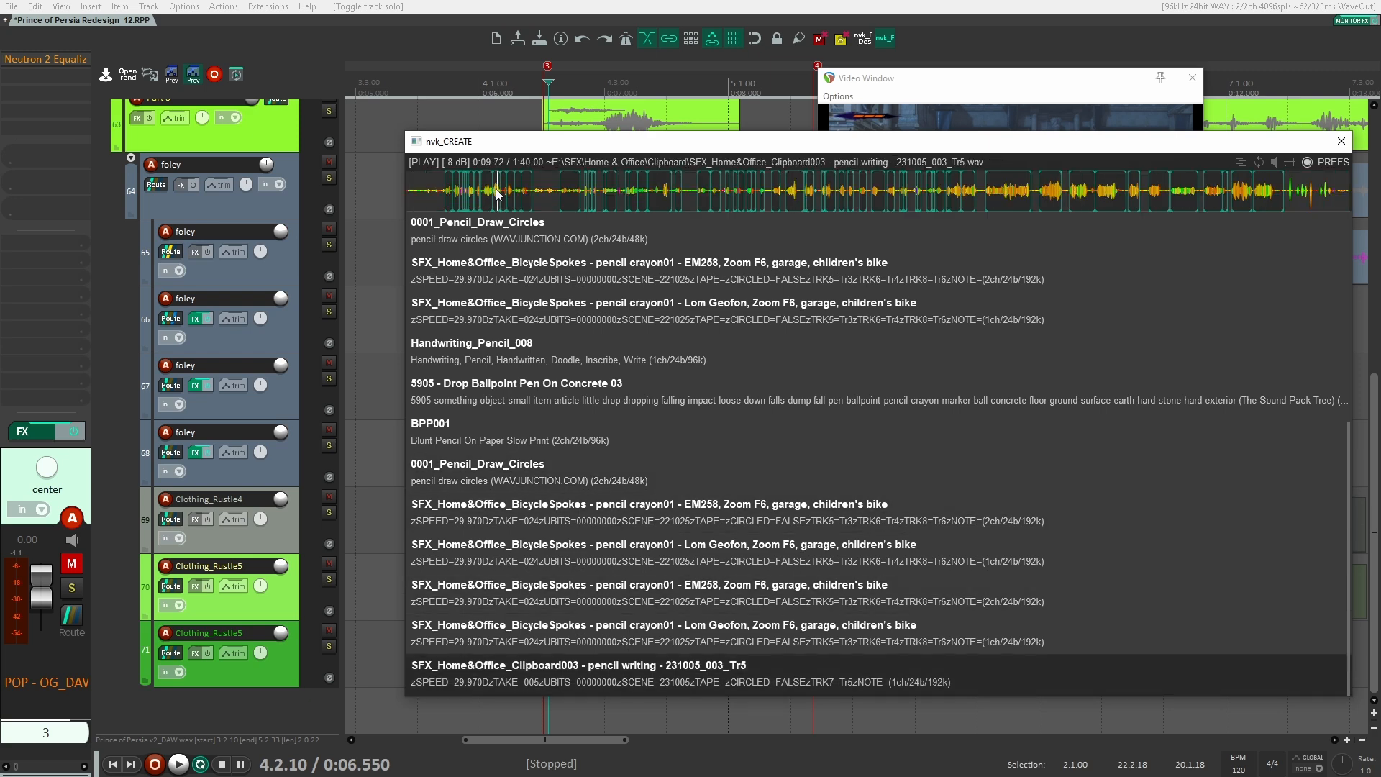
pyautogui.click(568, 514)
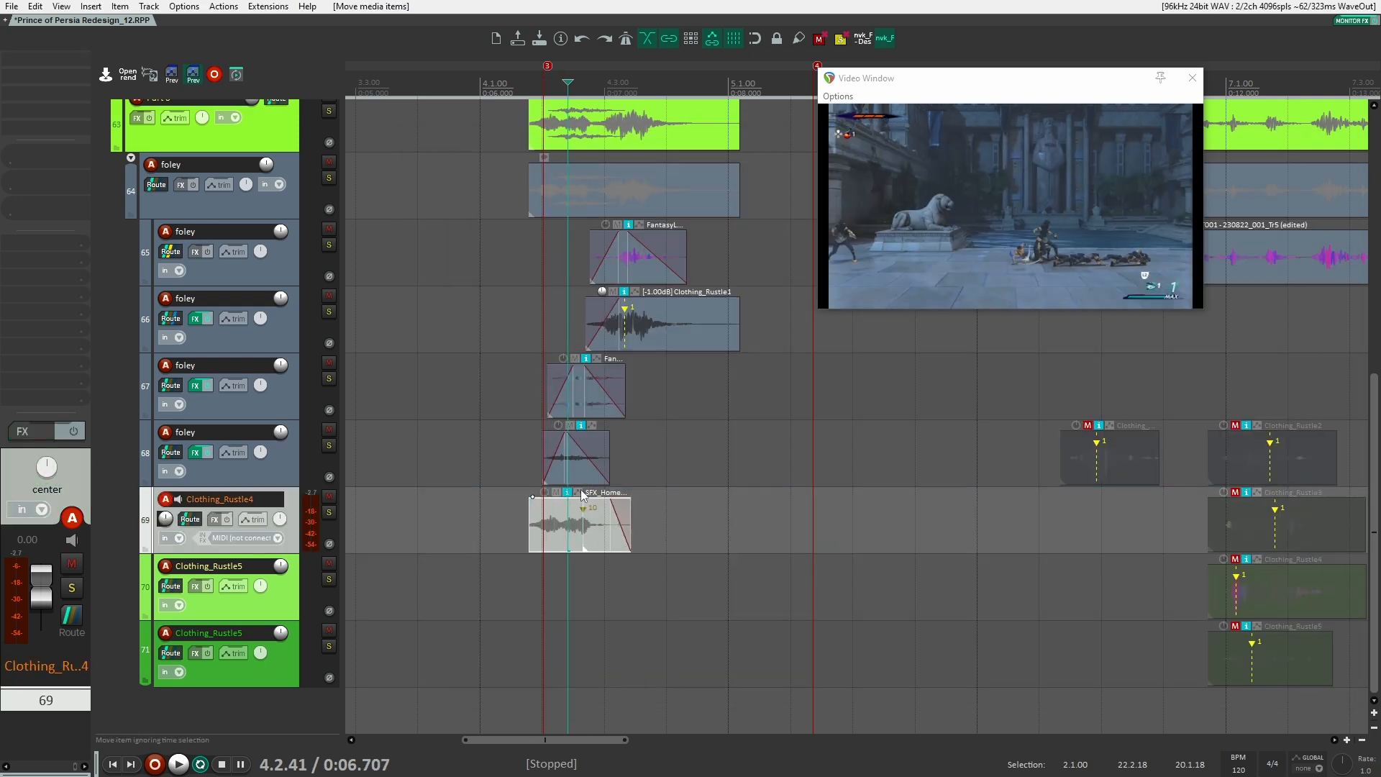
# Mute the wood drag items on tracks 67 and 68, and shorten and fade the pencil item on track 69.
pyautogui.moveTo(501, 387); pyautogui.dragTo(594, 453)
pyautogui.press('m')
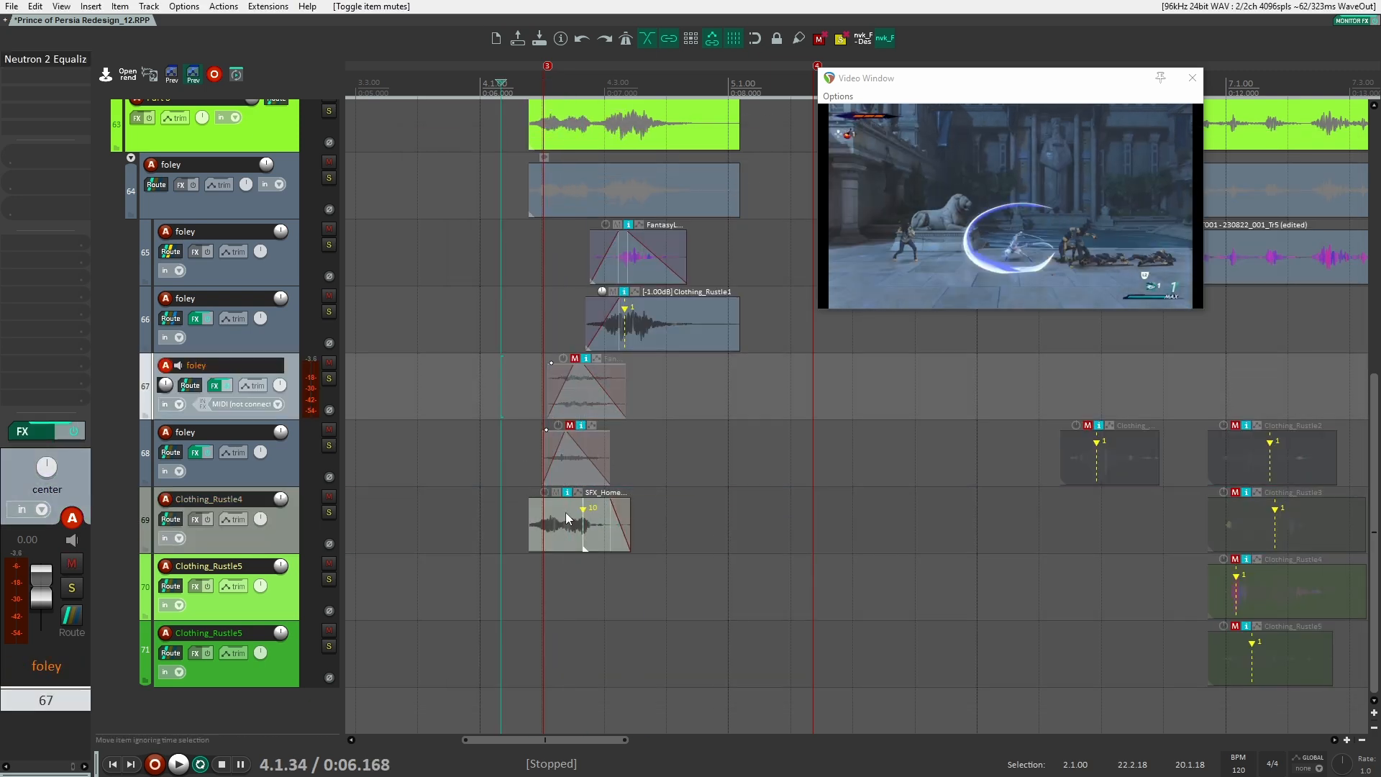
pyautogui.moveTo(568, 518); pyautogui.dragTo(541, 512)
pyautogui.moveTo(637, 520); pyautogui.dragTo(564, 512)
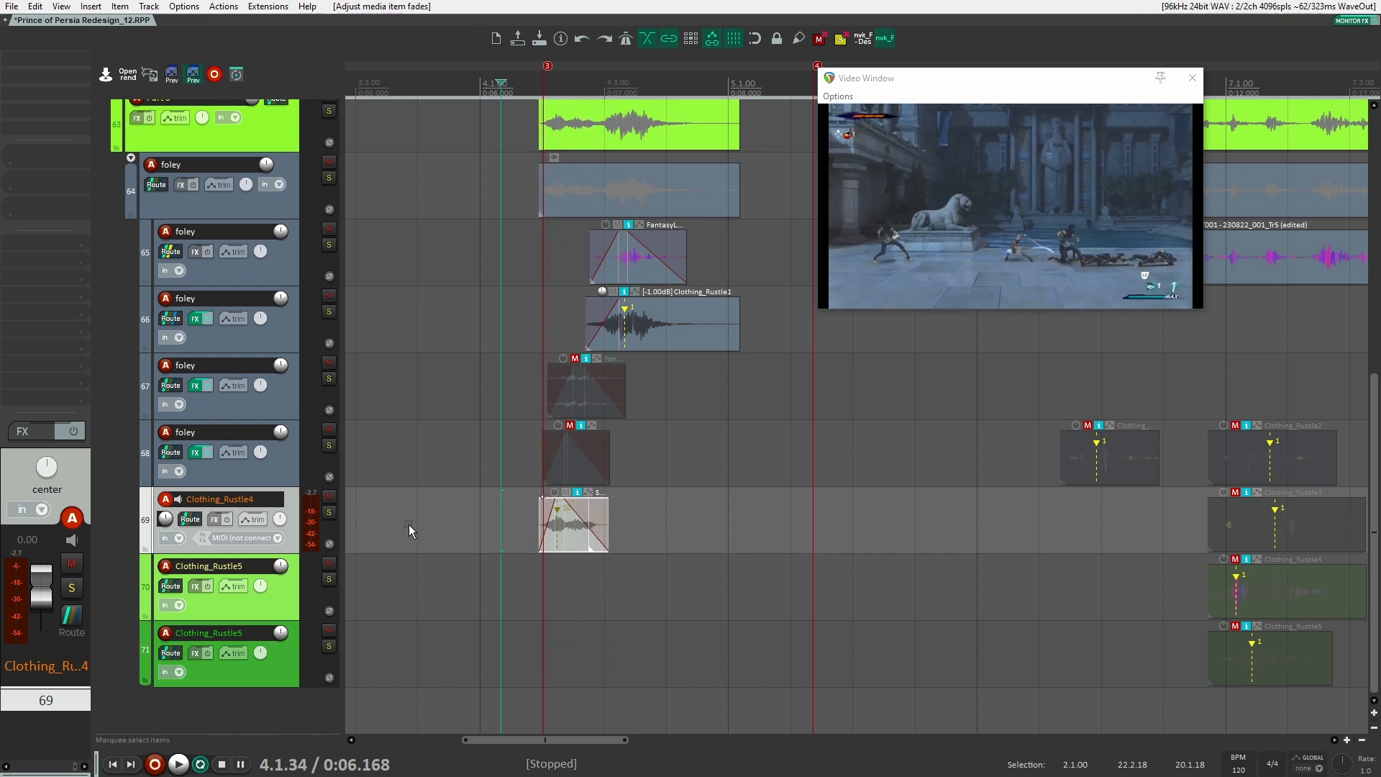
# Solo track 69 and nudge the pencil item slightly later, auditioning its timing before and after the move.
pyautogui.click(330, 512)
pyautogui.press('space')
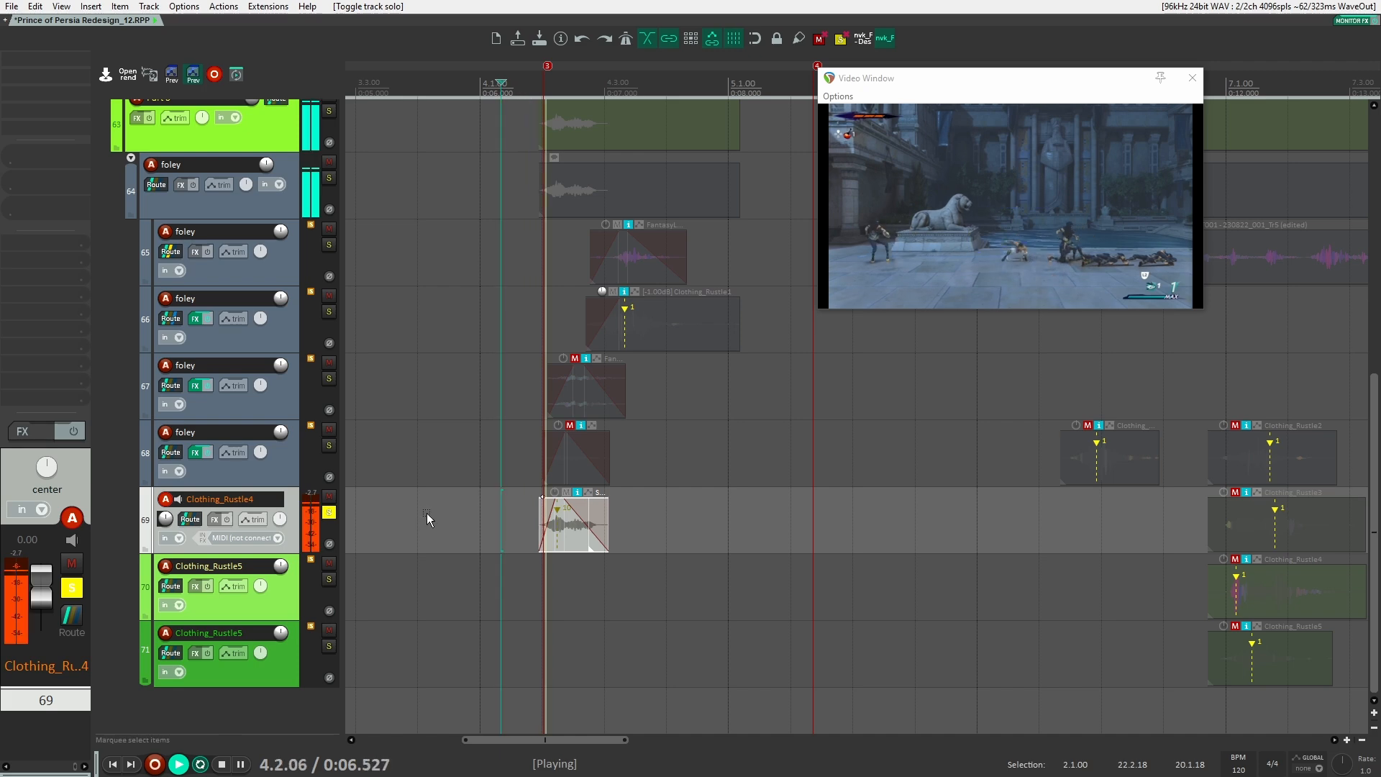
pyautogui.press('space')
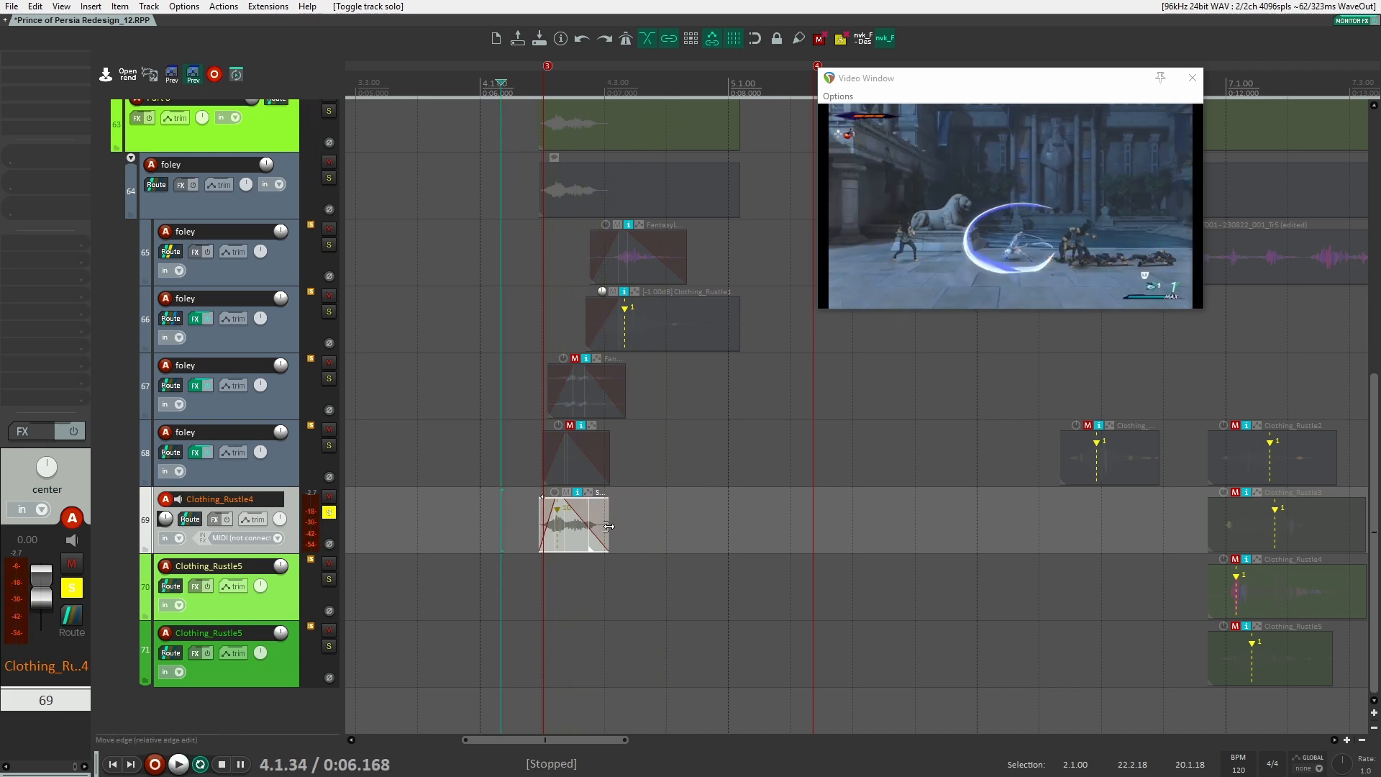
pyautogui.moveTo(600, 511); pyautogui.dragTo(608, 513)
pyautogui.press('space')
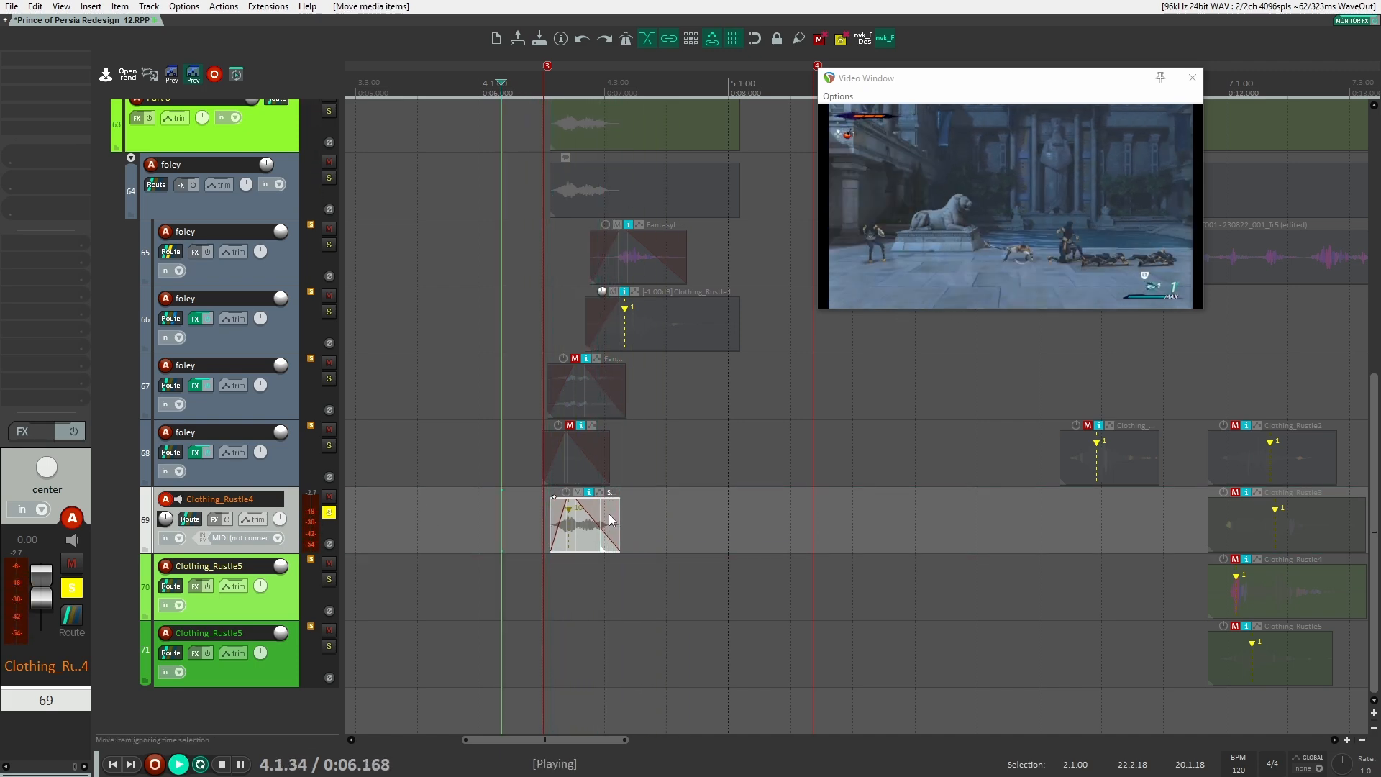
pyautogui.press('space')
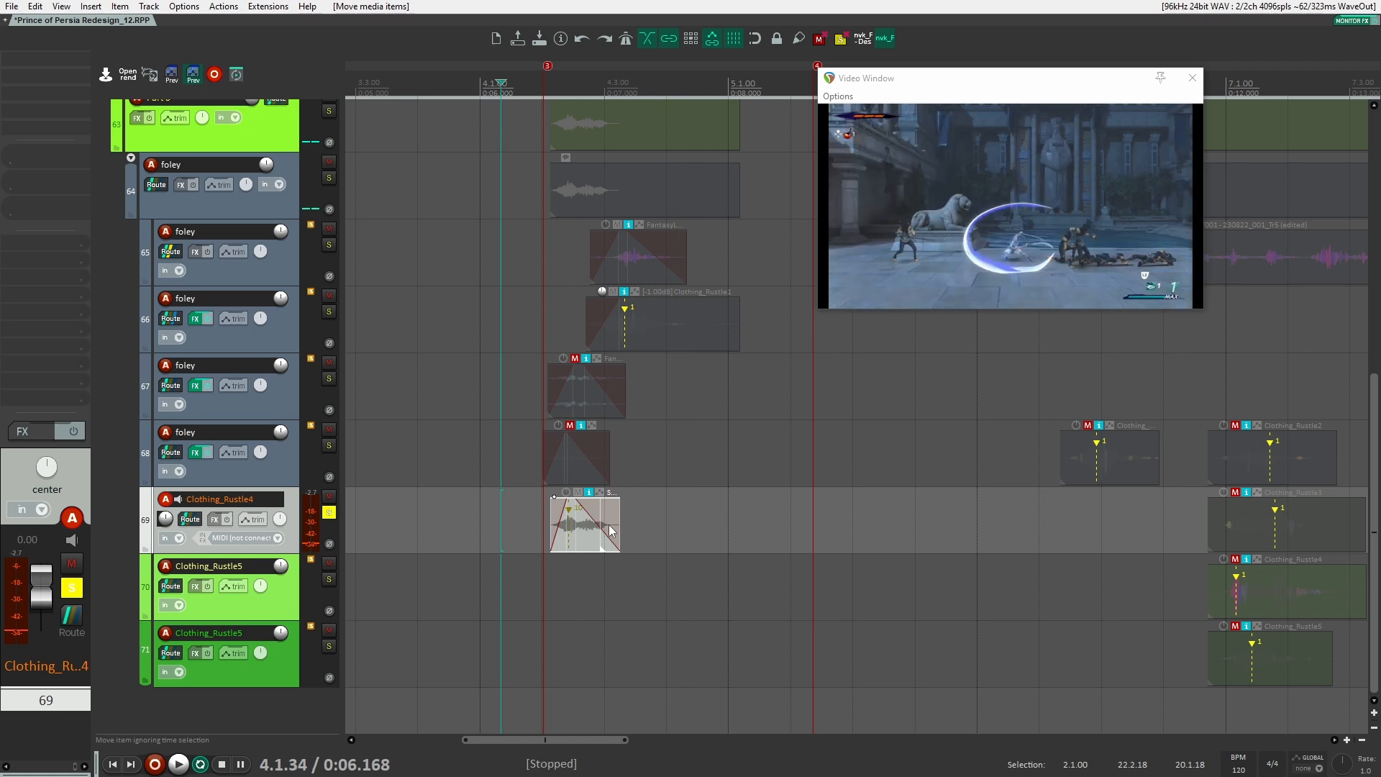
# Trim the pencil item on track 69 shorter, align its start with marker 3, and audition it.
pyautogui.moveTo(618, 527); pyautogui.dragTo(548, 521)
pyautogui.press('space')
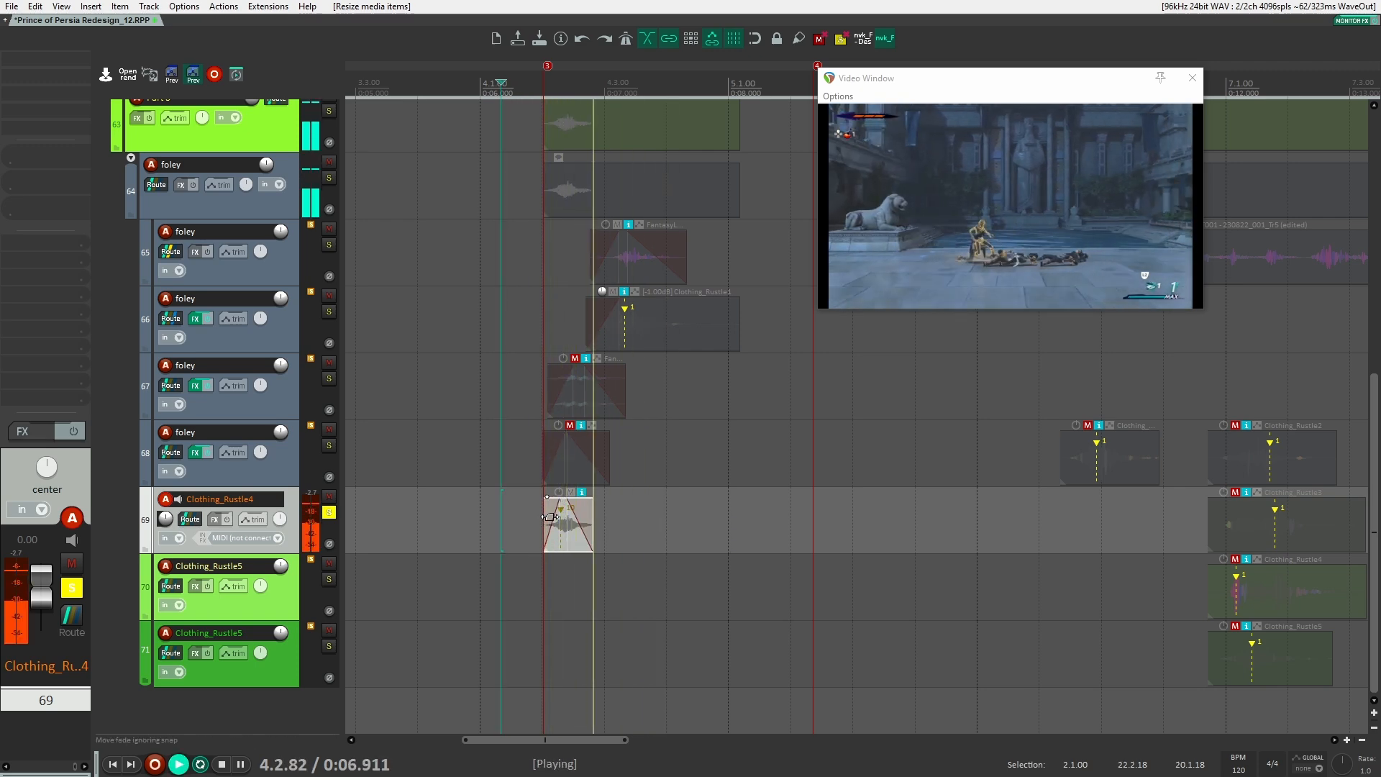
pyautogui.press('space')
# Unmute the item on track 67, solo that track, and audition it together with the pencil layer on track 69.
pyautogui.moveTo(505, 383); pyautogui.dragTo(595, 401)
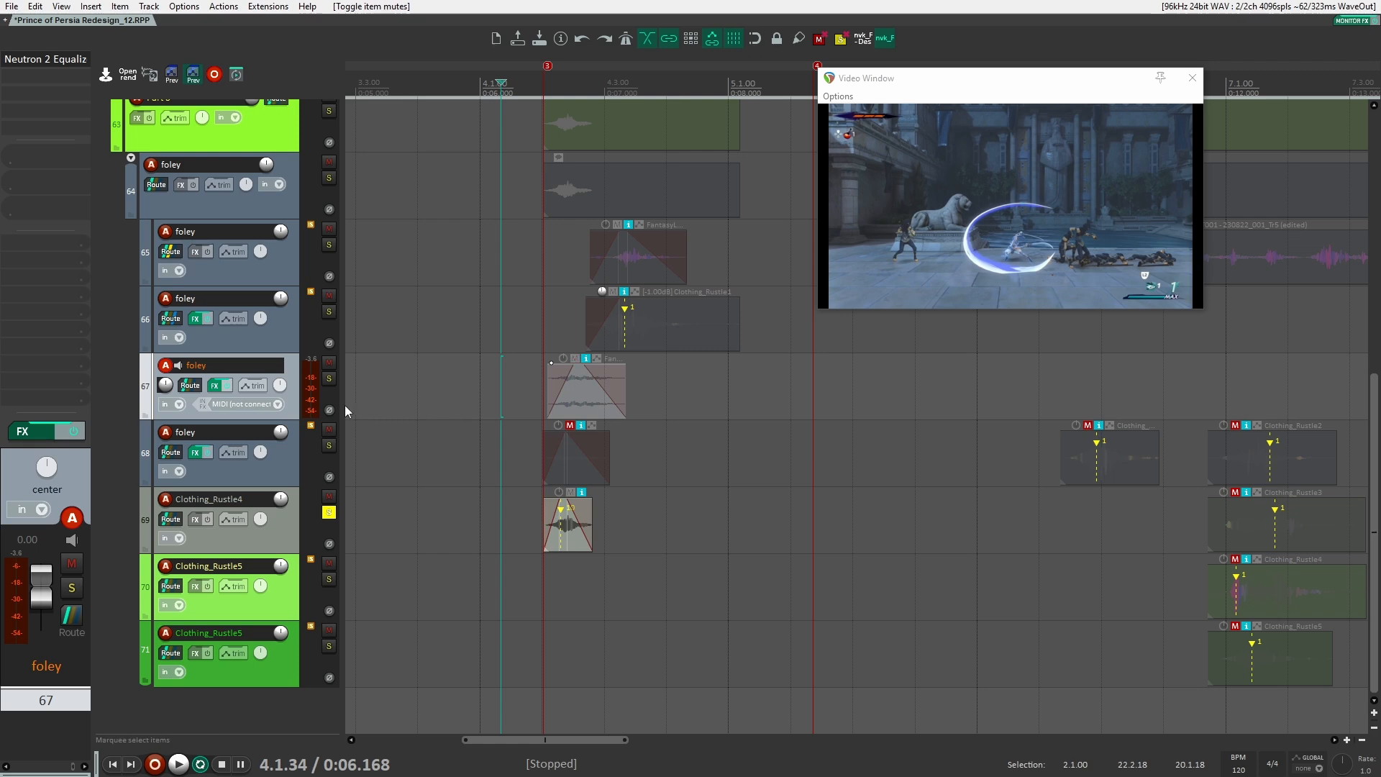
pyautogui.click(328, 378)
pyautogui.press('space')
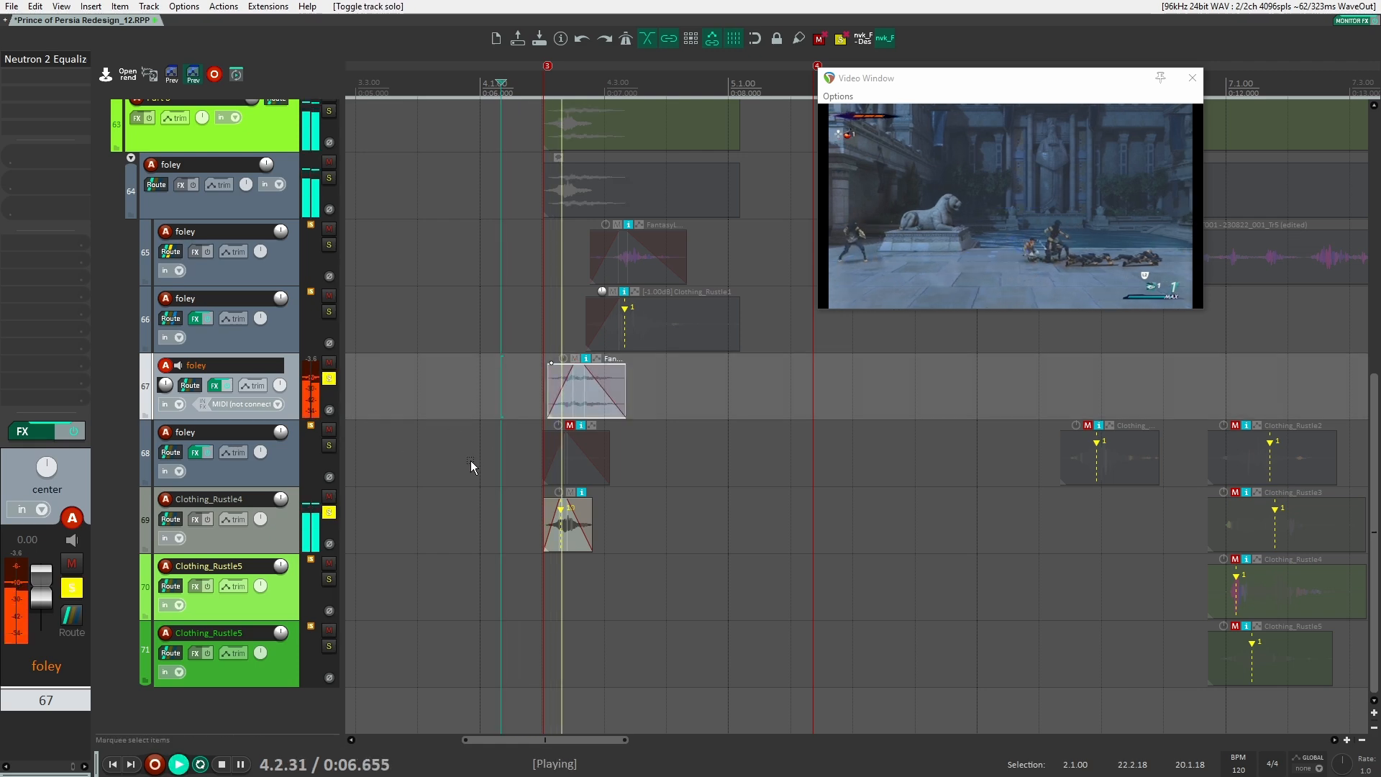
pyautogui.press('space')
pyautogui.press('space')
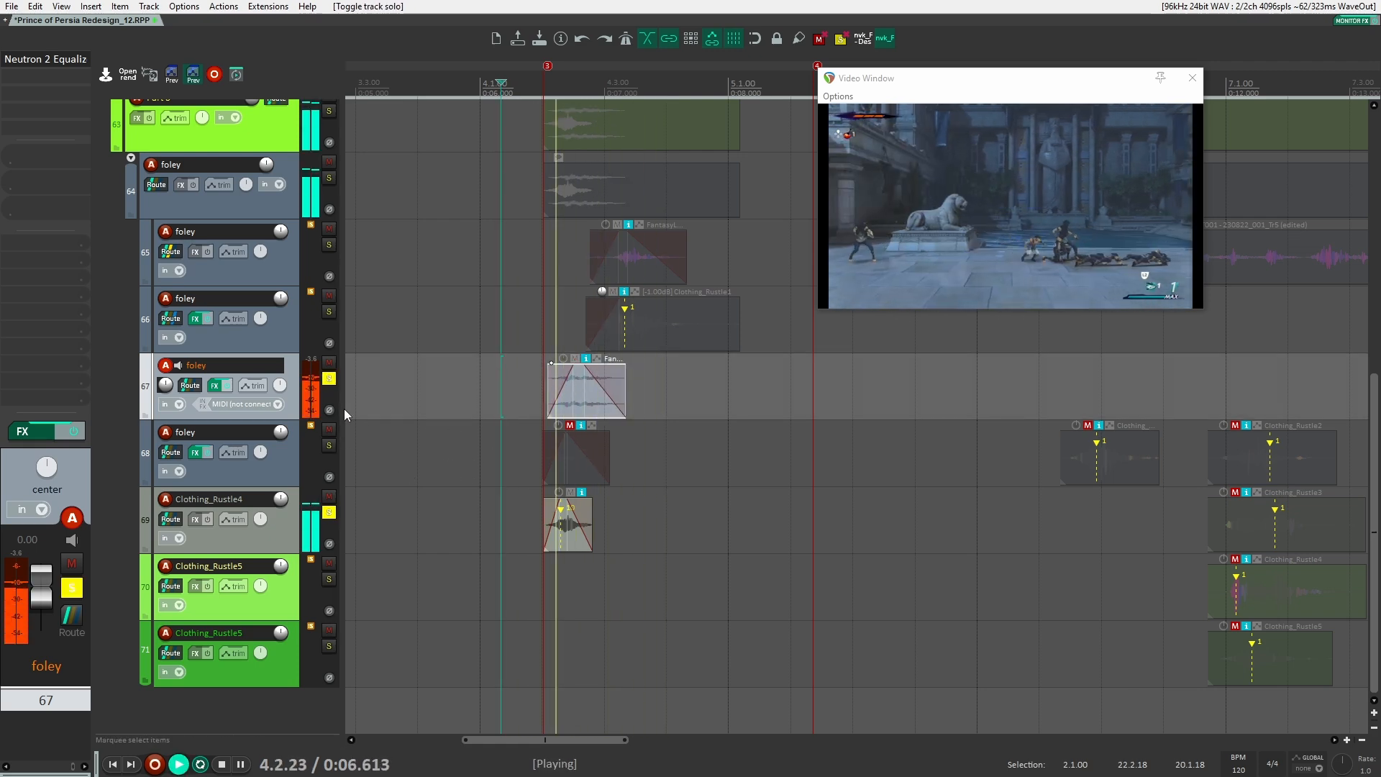
pyautogui.press('space')
# Compare the soloed blend with and without the wood drag item on track 68, leaving that item muted.
pyautogui.click(555, 433)
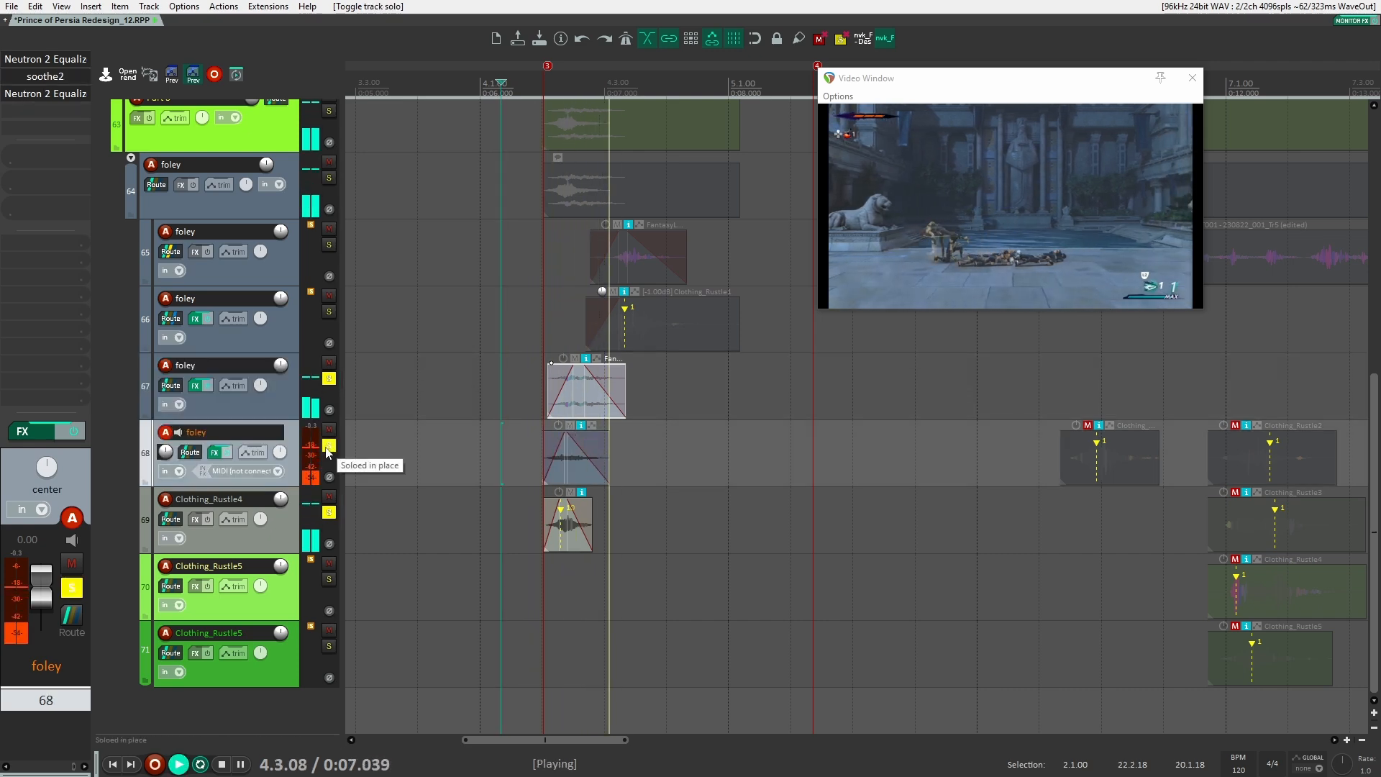
pyautogui.press('space')
pyautogui.click(578, 457)
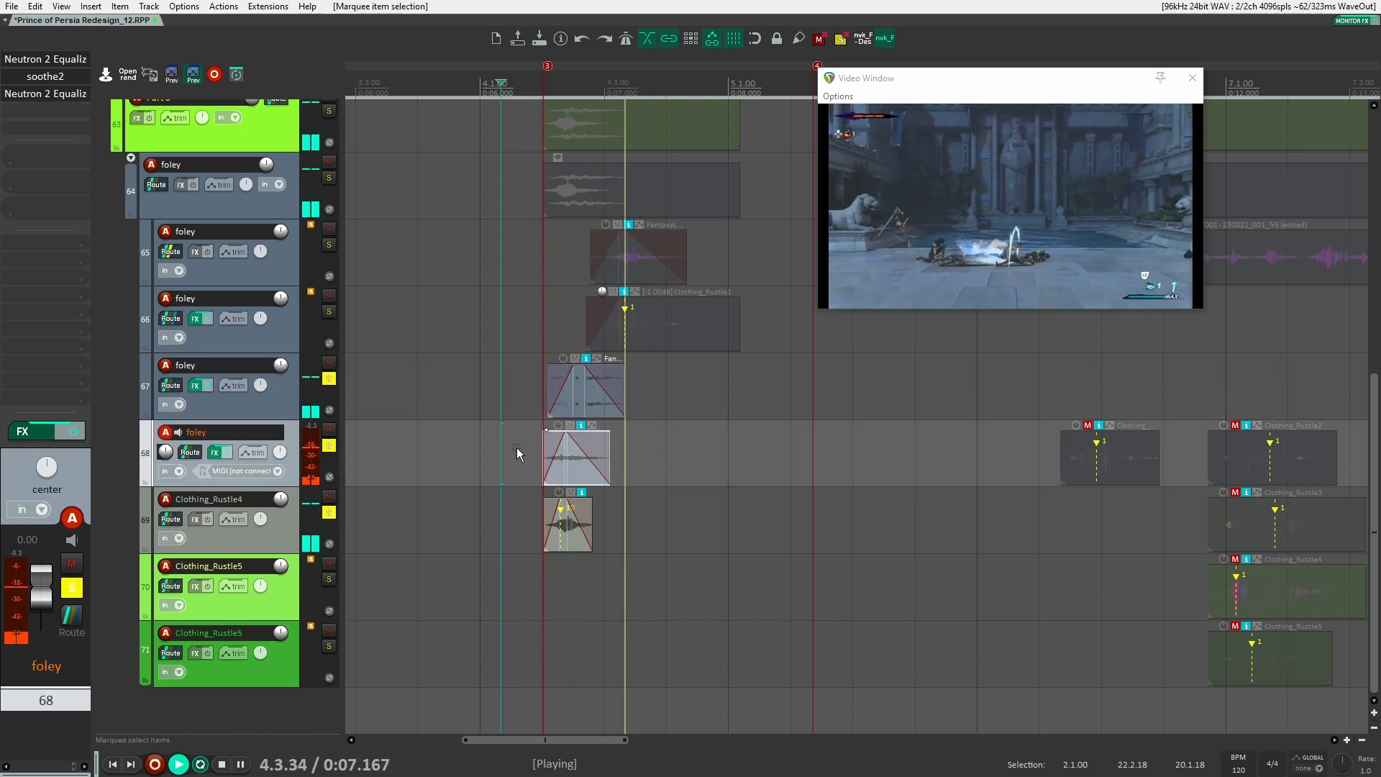
pyautogui.press('m')
pyautogui.click(516, 448)
pyautogui.press('space')
pyautogui.press('space')
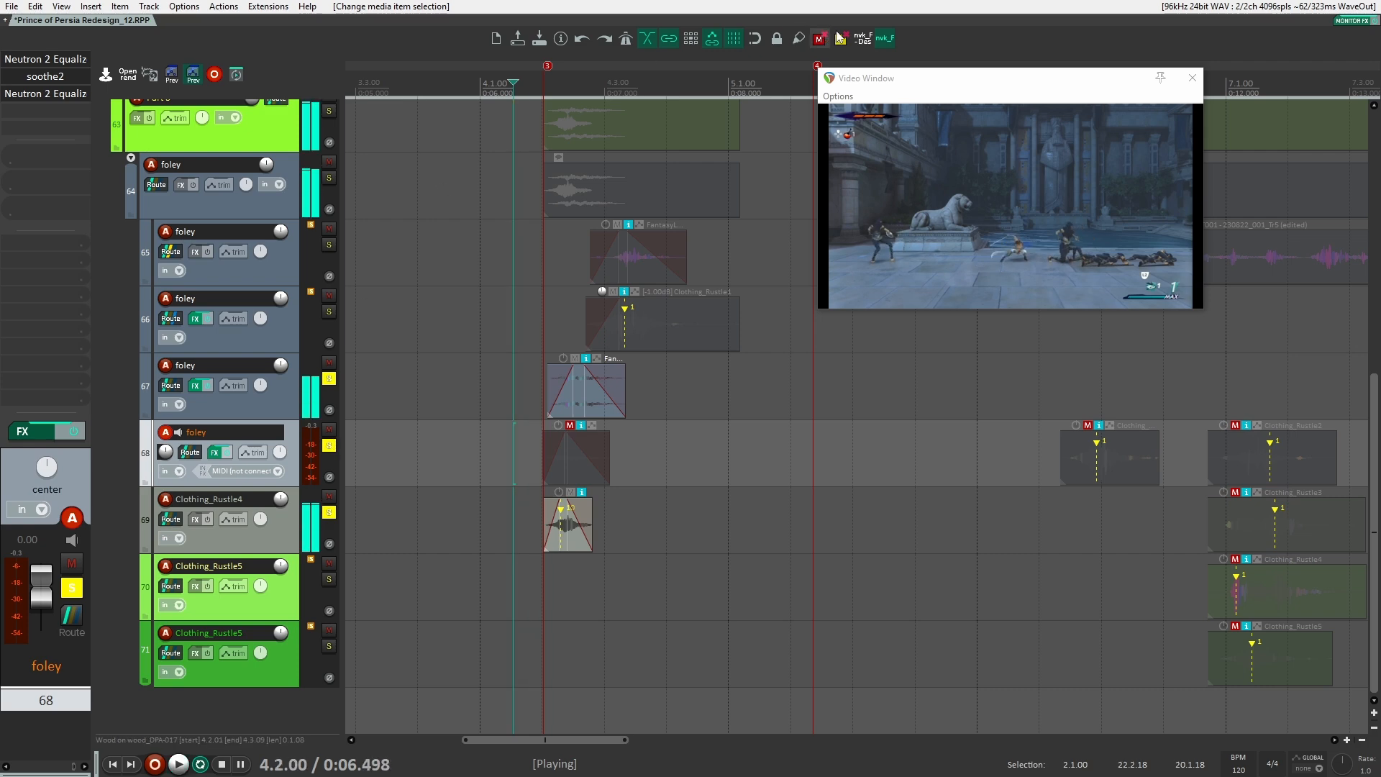
pyautogui.press('space')
# Clear all track solos and audition the full foley mix from 3.4.84.
pyautogui.click(469, 295)
pyautogui.click(470, 295)
pyautogui.press('space')
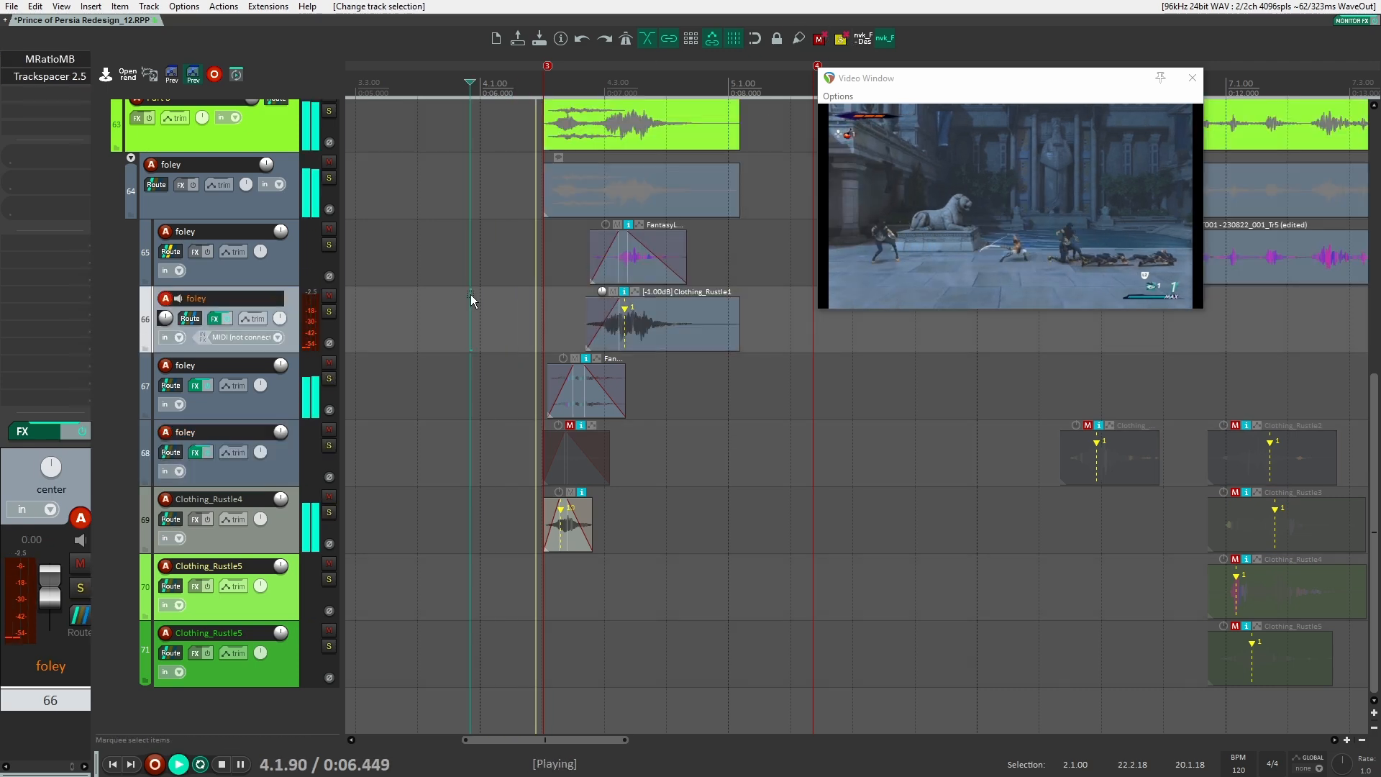
pyautogui.press('space')
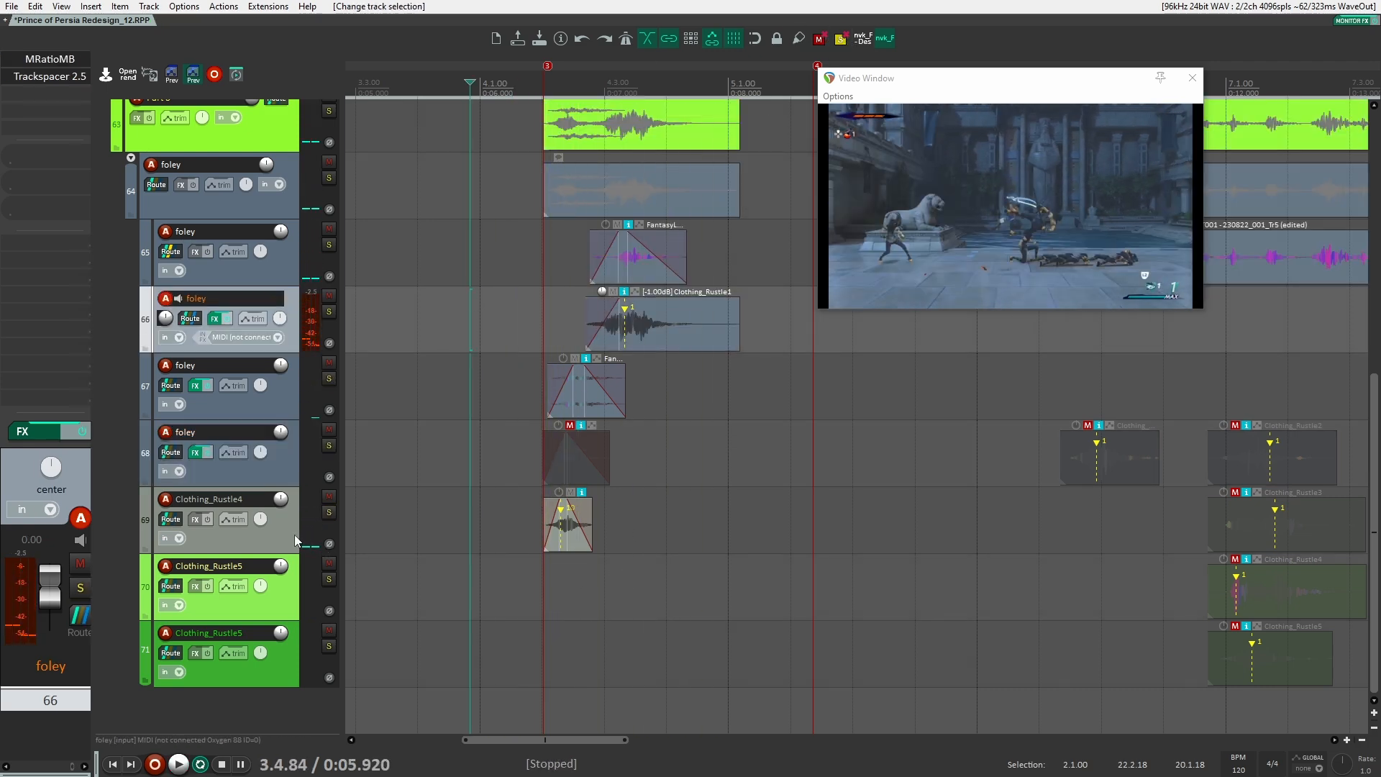
# Add Manipulator to track 69, set its formant to -5.00, and audition the pencil layer in the mix.
pyautogui.click(293, 538)
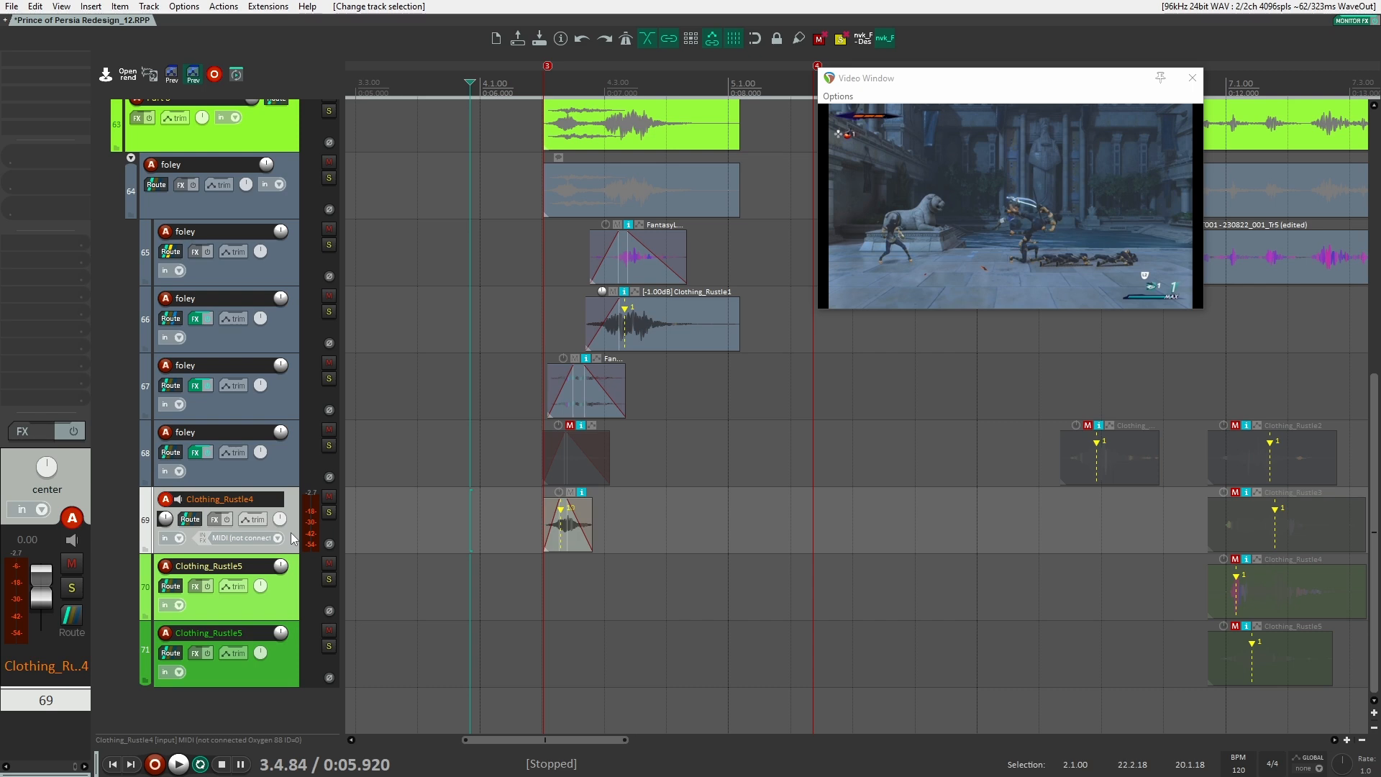
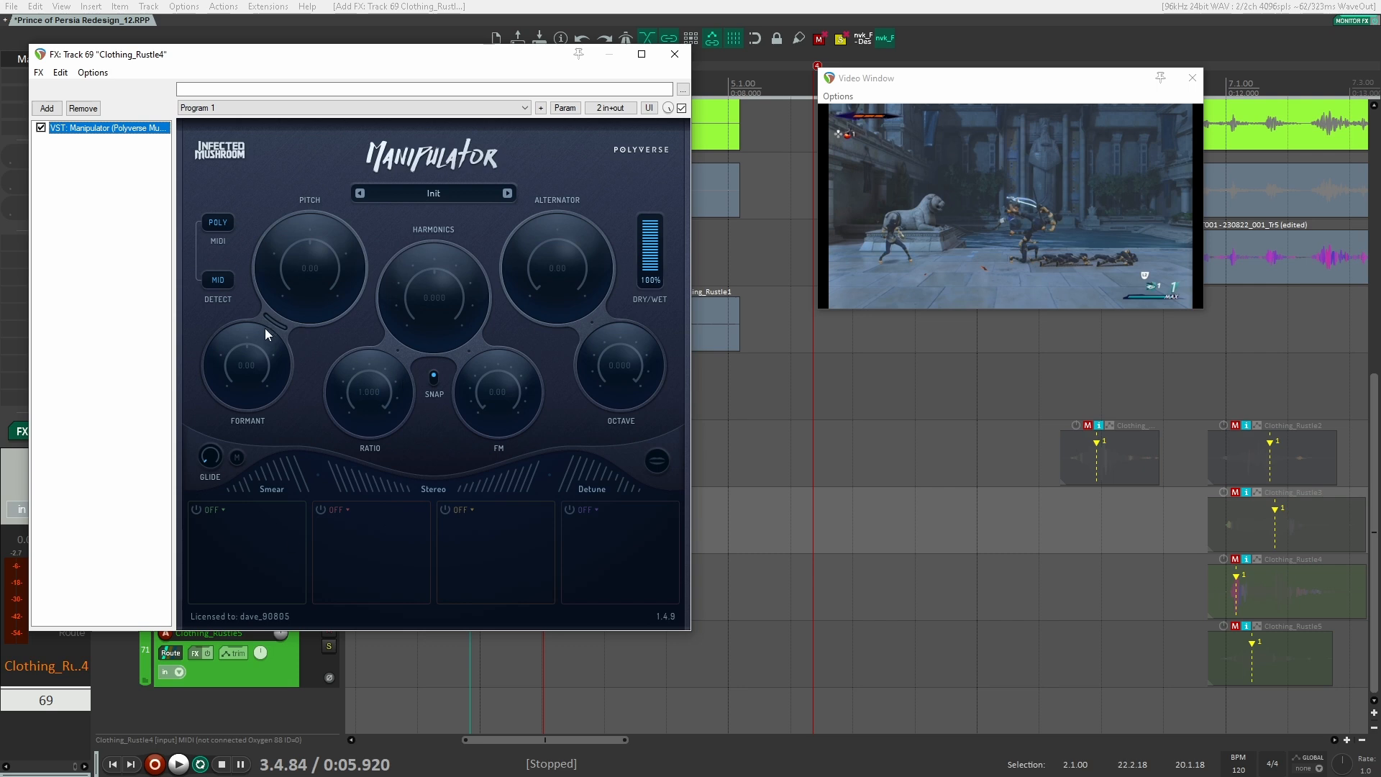
pyautogui.press('space')
pyautogui.press('space')
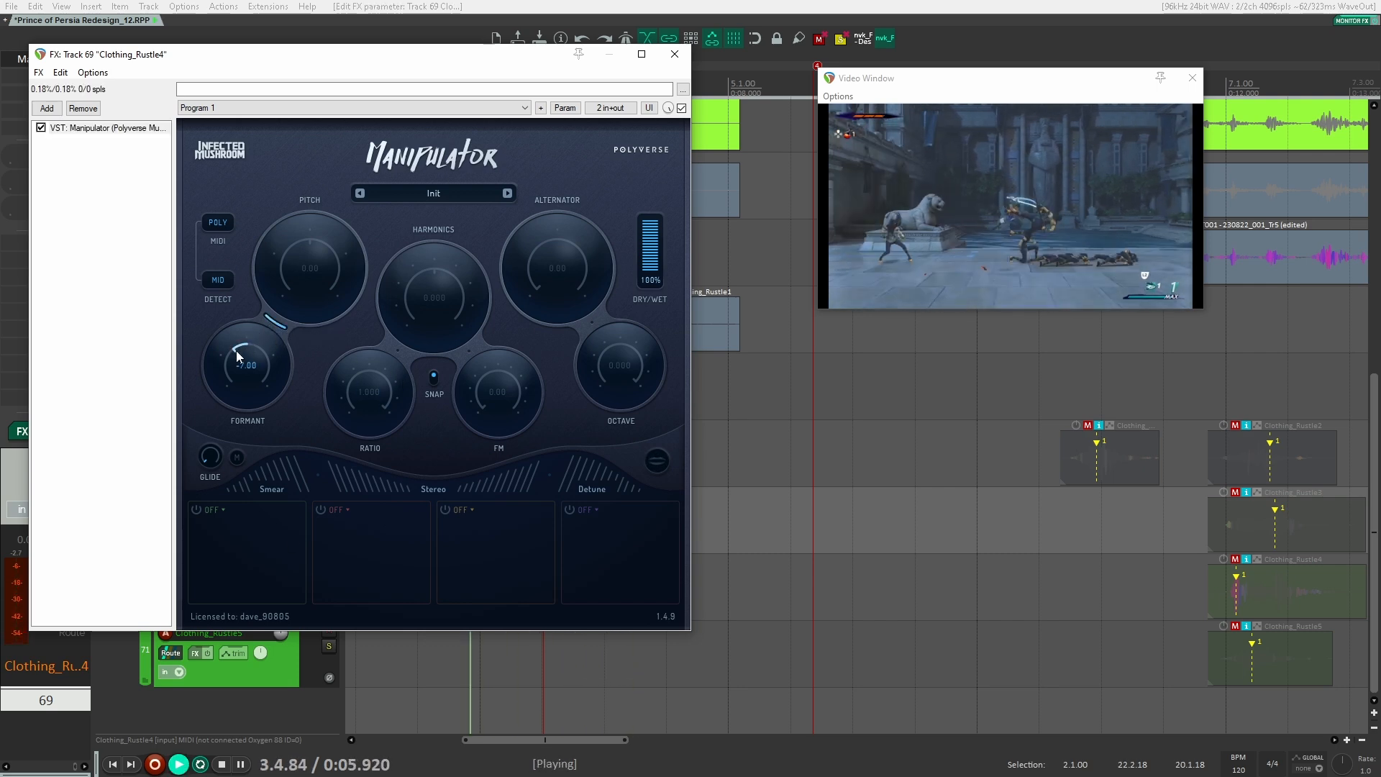
pyautogui.moveTo(236, 351); pyautogui.dragTo(239, 352)
pyautogui.press('space')
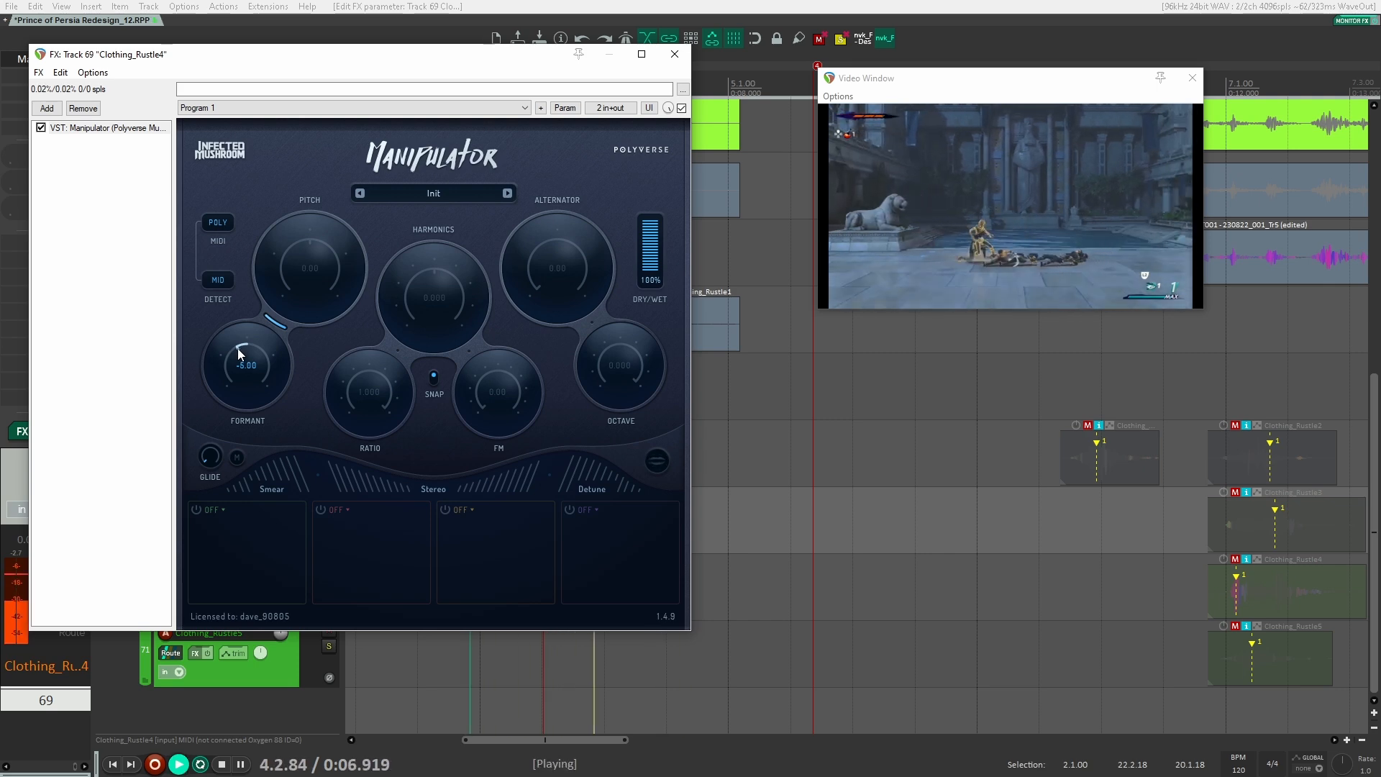
pyautogui.press('space')
pyautogui.press('space')
pyautogui.click(674, 54)
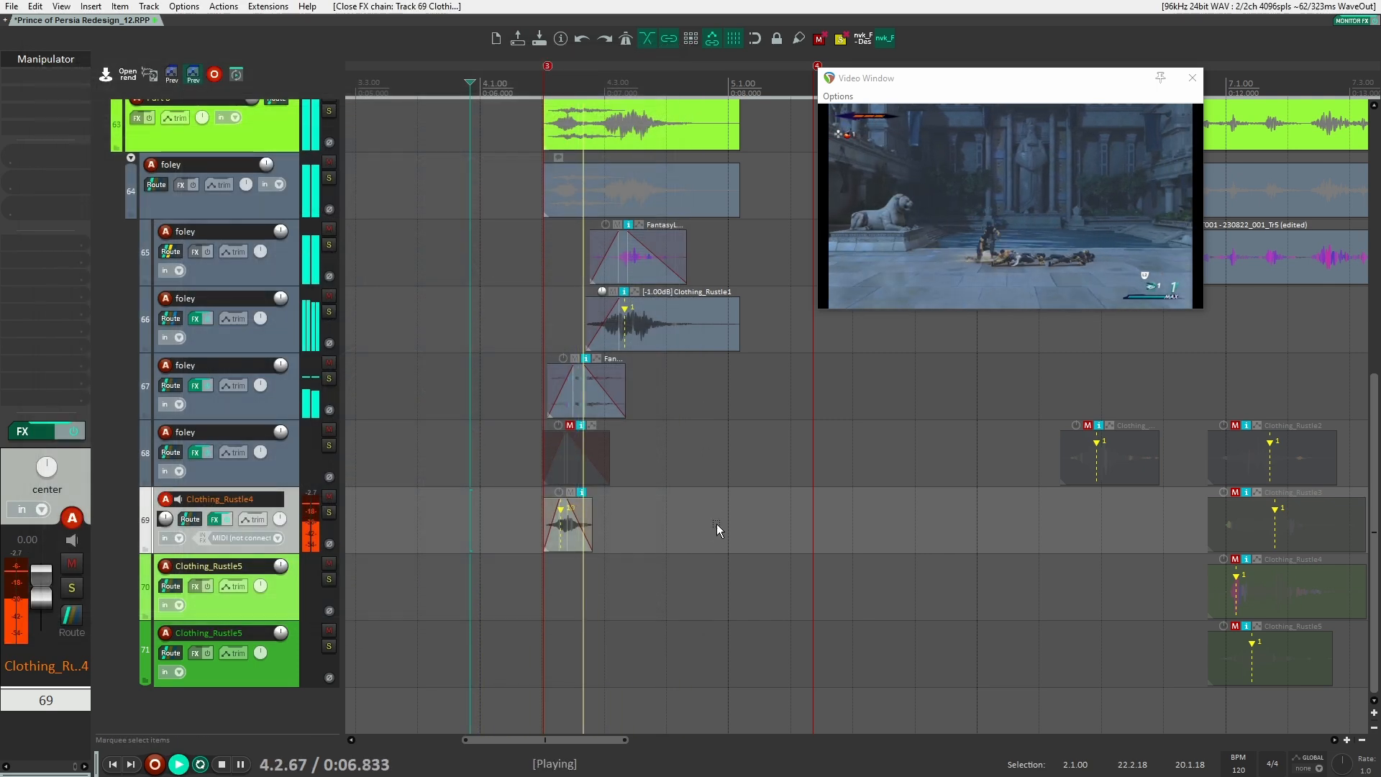
# Solo the cloth layer on track 66 for an audition, clear its solo, and play the full foley mix.
pyautogui.press('space')
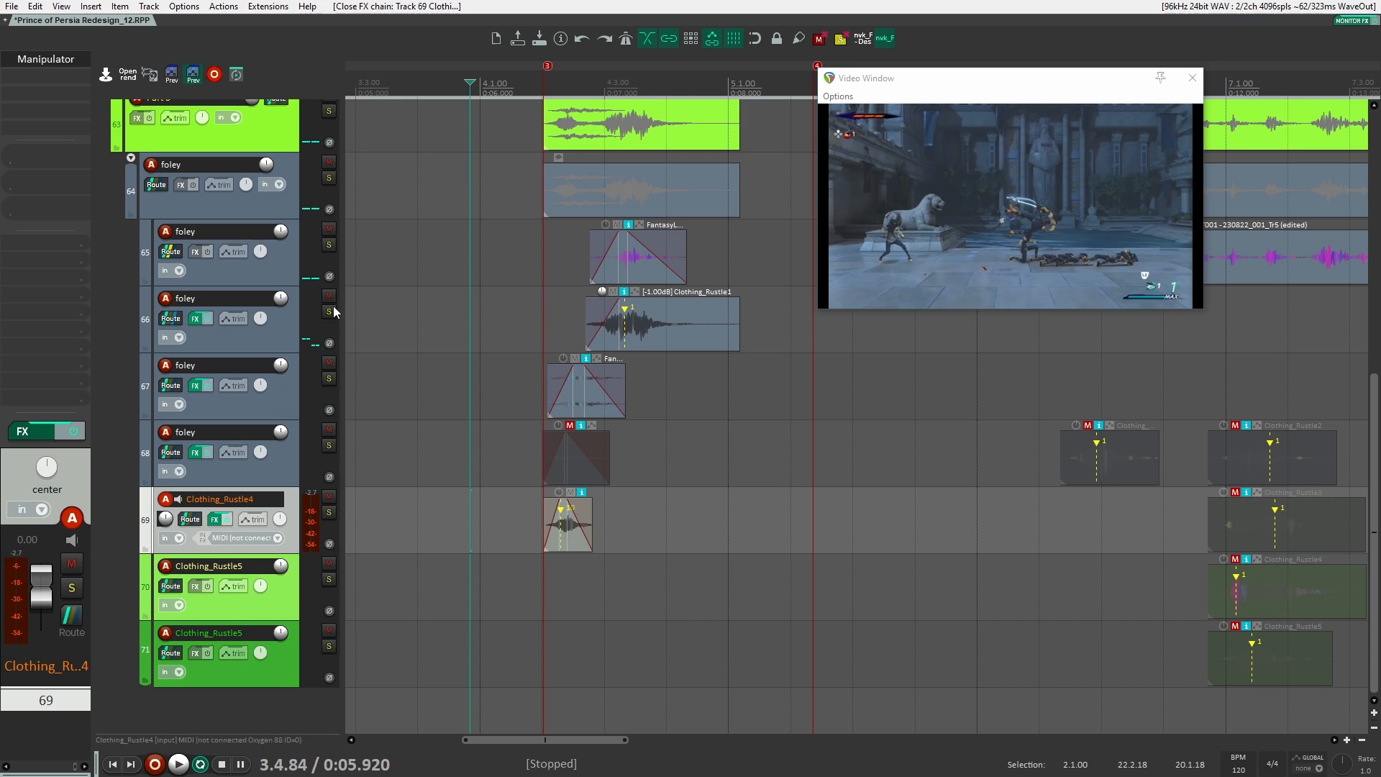
pyautogui.click(330, 311)
pyautogui.press('space')
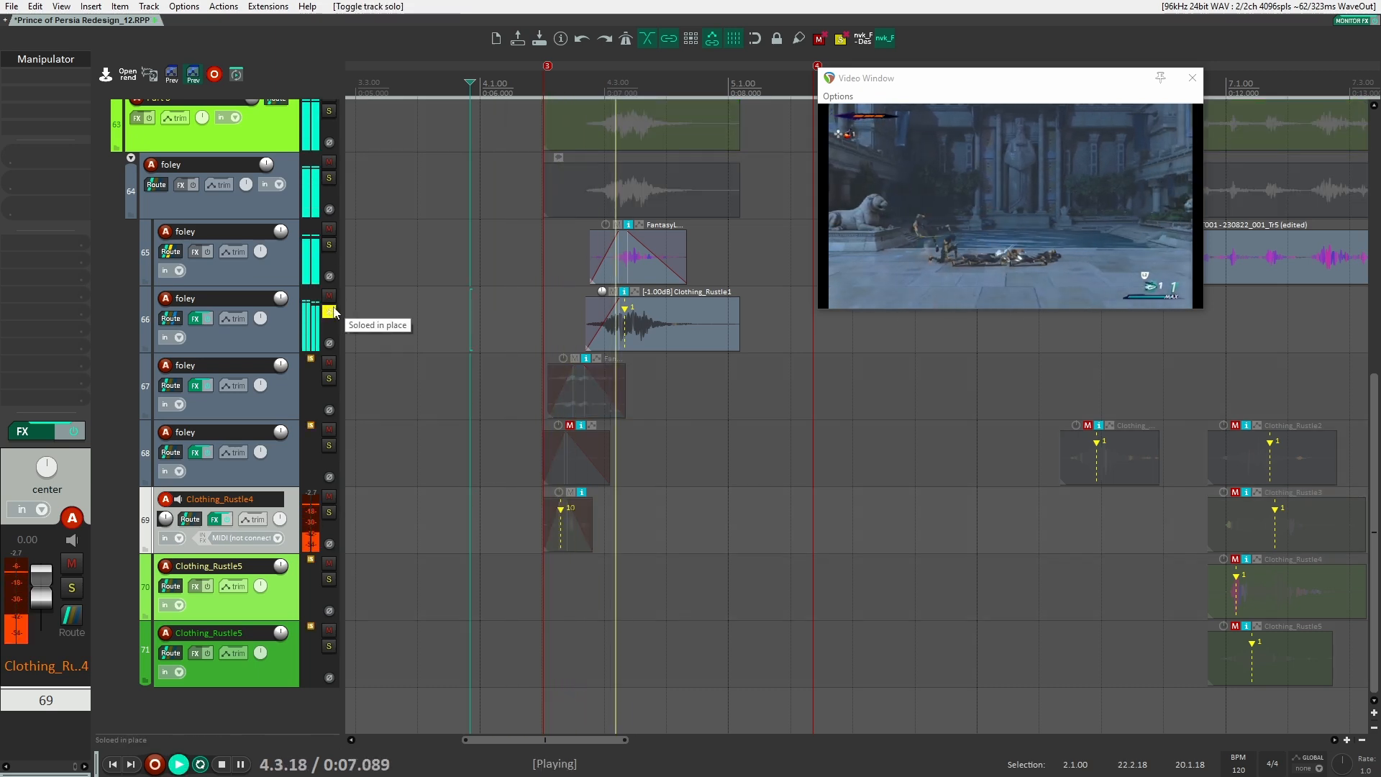
pyautogui.click(330, 310)
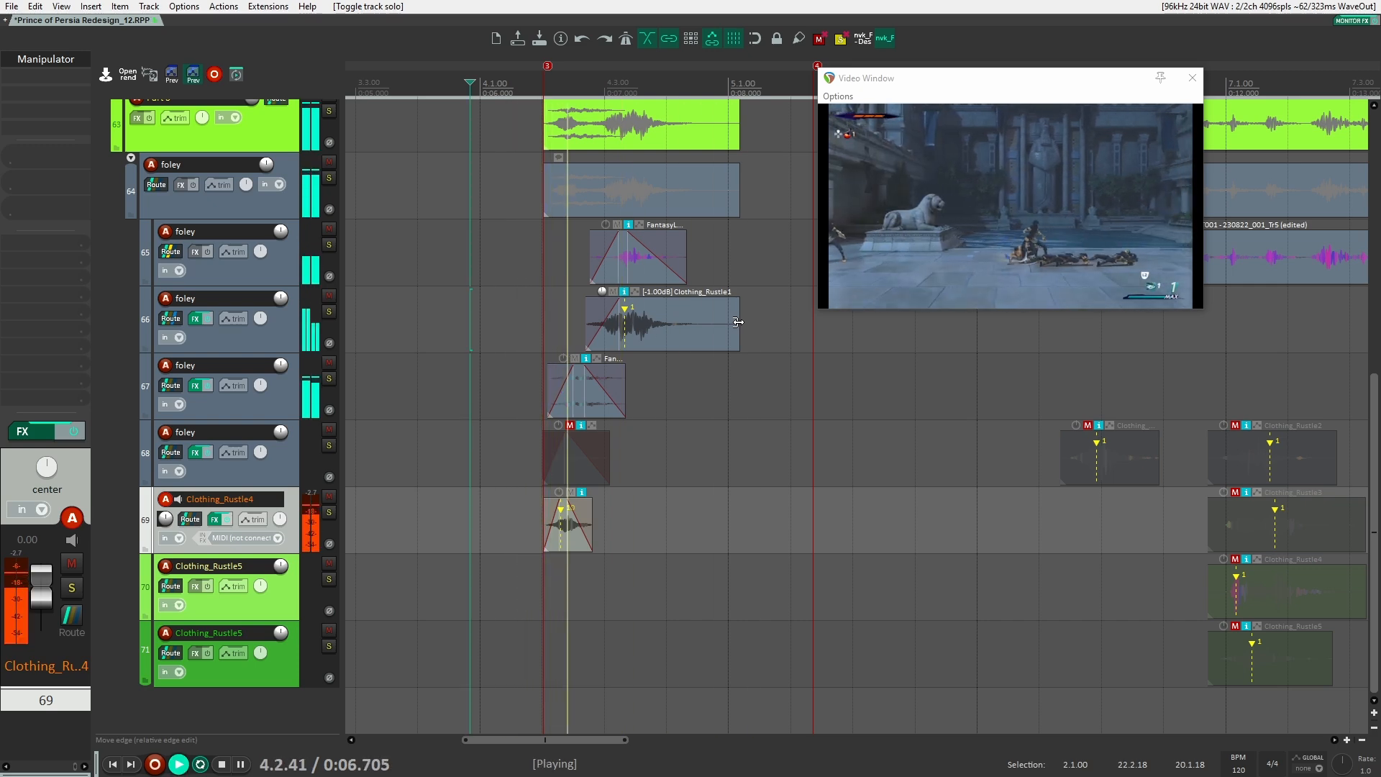
pyautogui.press('space')
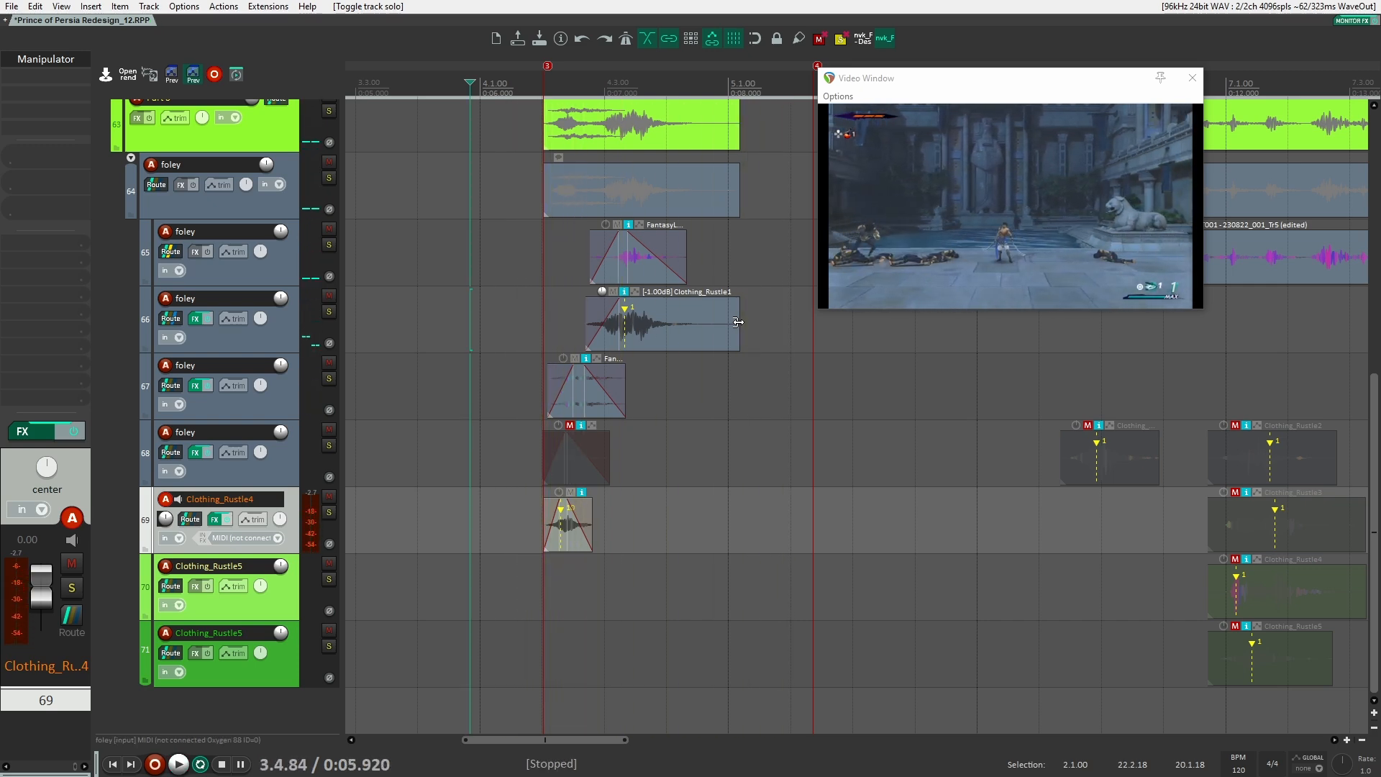
# Shorten the end of the Clothing_Rustle1 item on track 66, give it a long fade-out, and audition the mix.
pyautogui.moveTo(738, 321); pyautogui.dragTo(635, 292)
pyautogui.press('space')
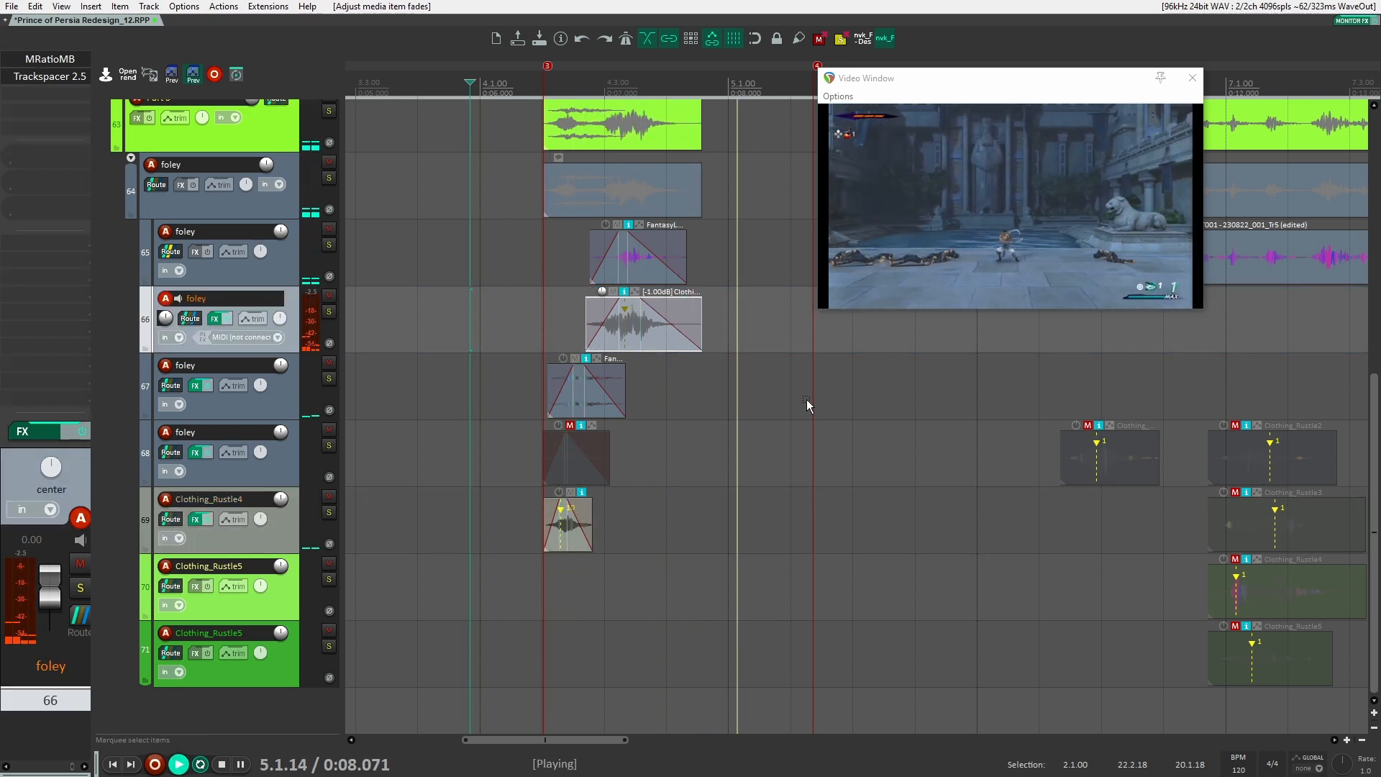
pyautogui.press('space')
pyautogui.press('space')
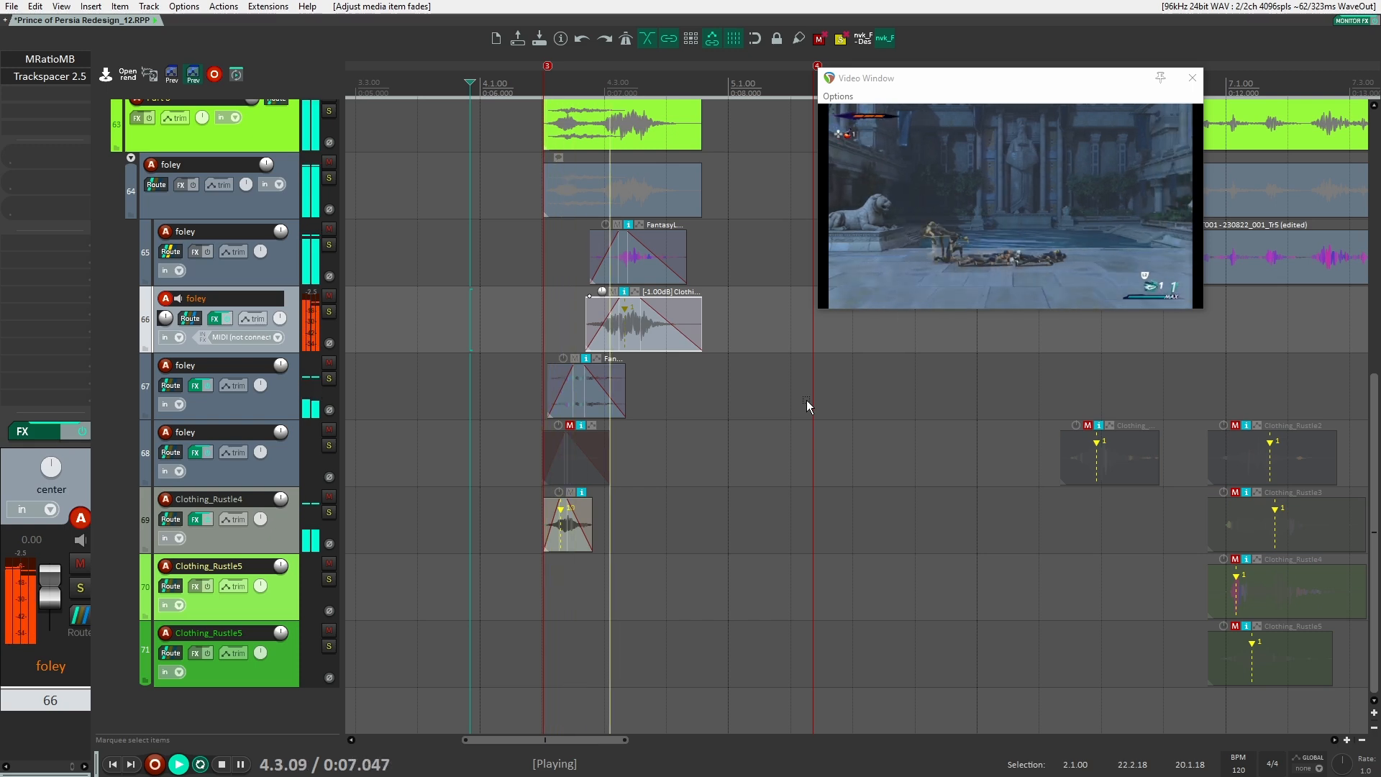
pyautogui.press('space')
# Reduce Manipulator's dry/wet on track 69 to about 48% and audition the pencil layer in the mix.
pyautogui.click(304, 504)
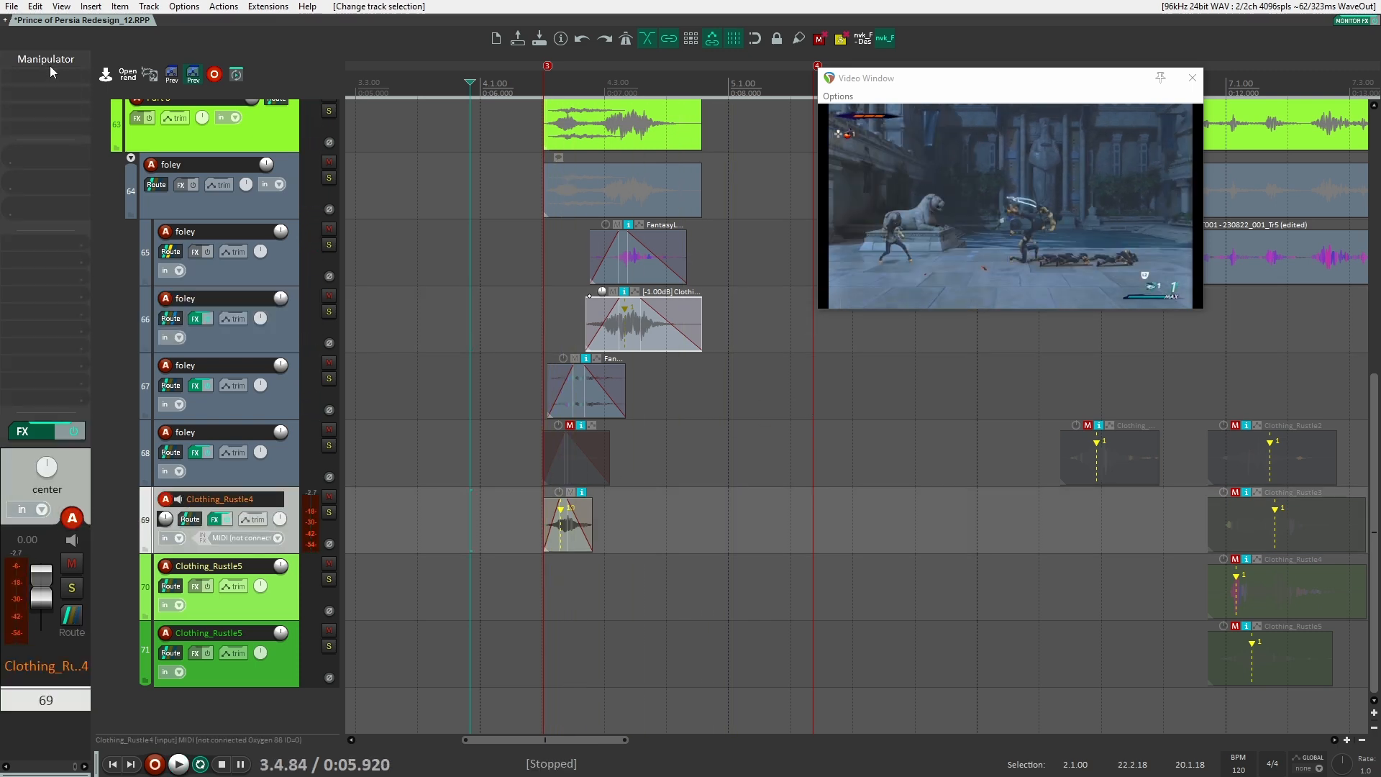
pyautogui.click(50, 63)
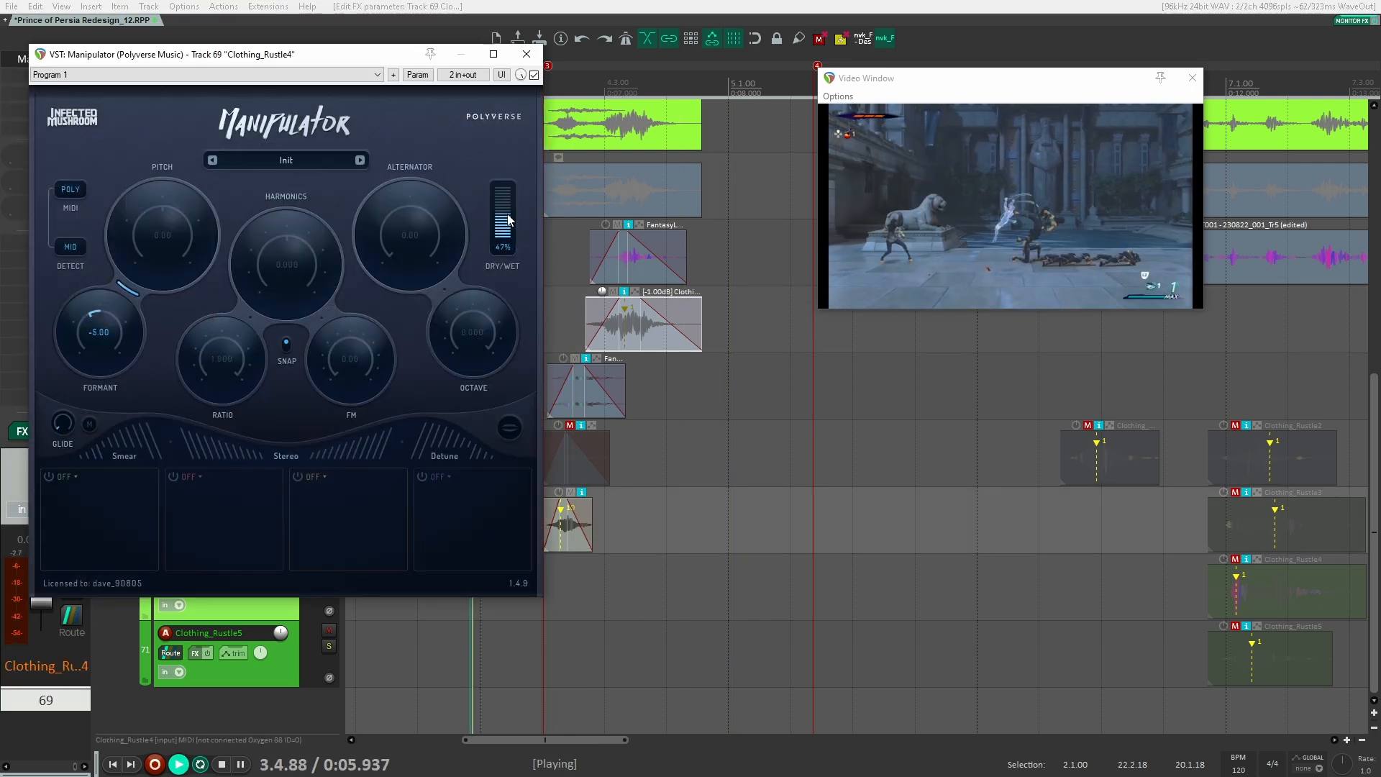
pyautogui.moveTo(508, 219); pyautogui.dragTo(506, 218)
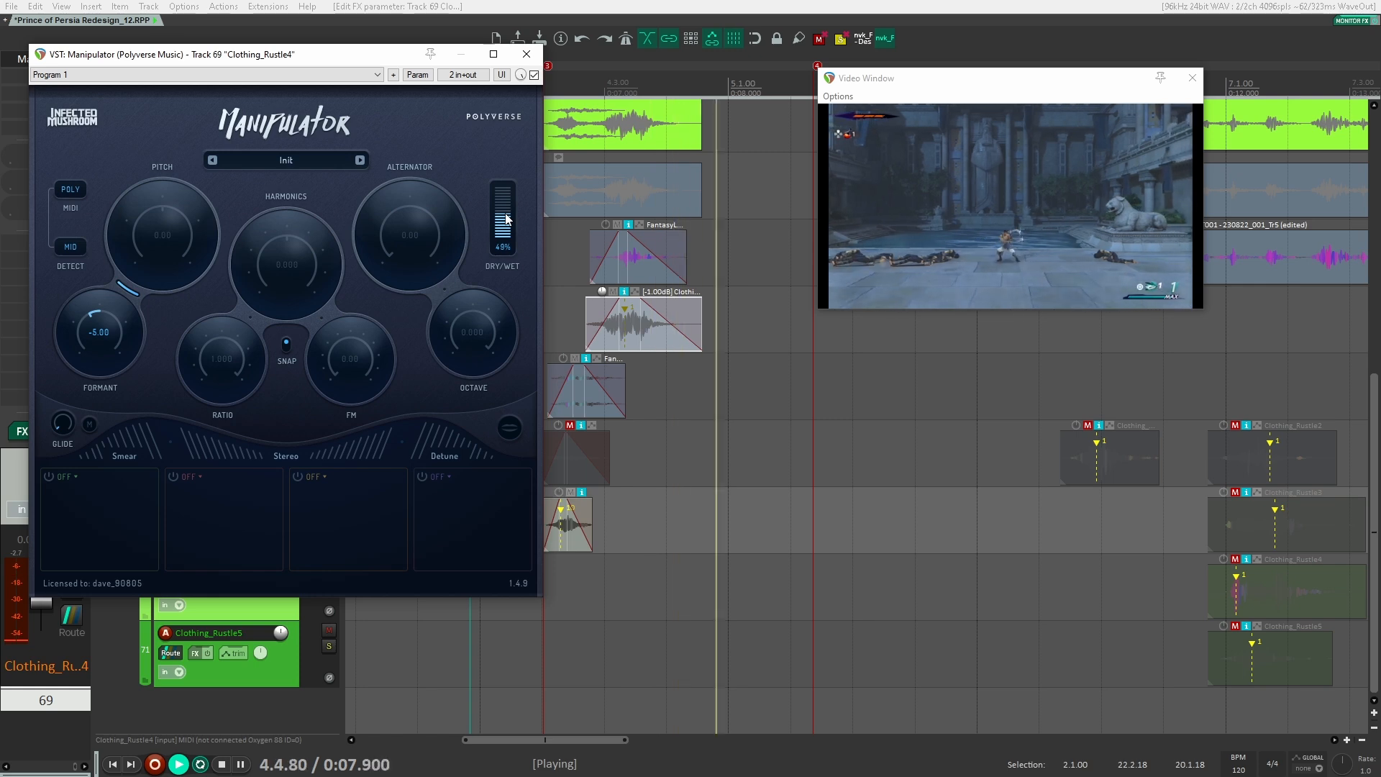
pyautogui.press('space')
pyautogui.press('space')
pyautogui.press('space')
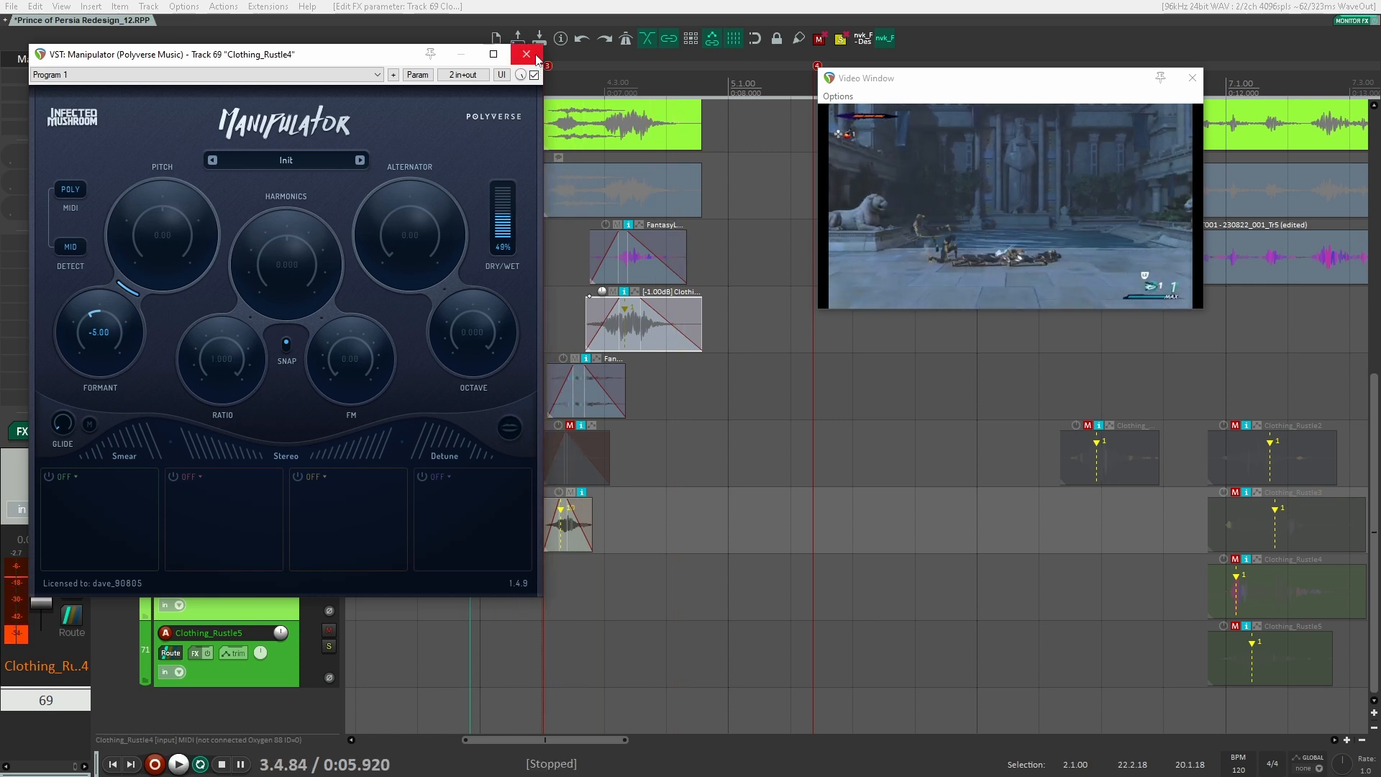
pyautogui.click(527, 55)
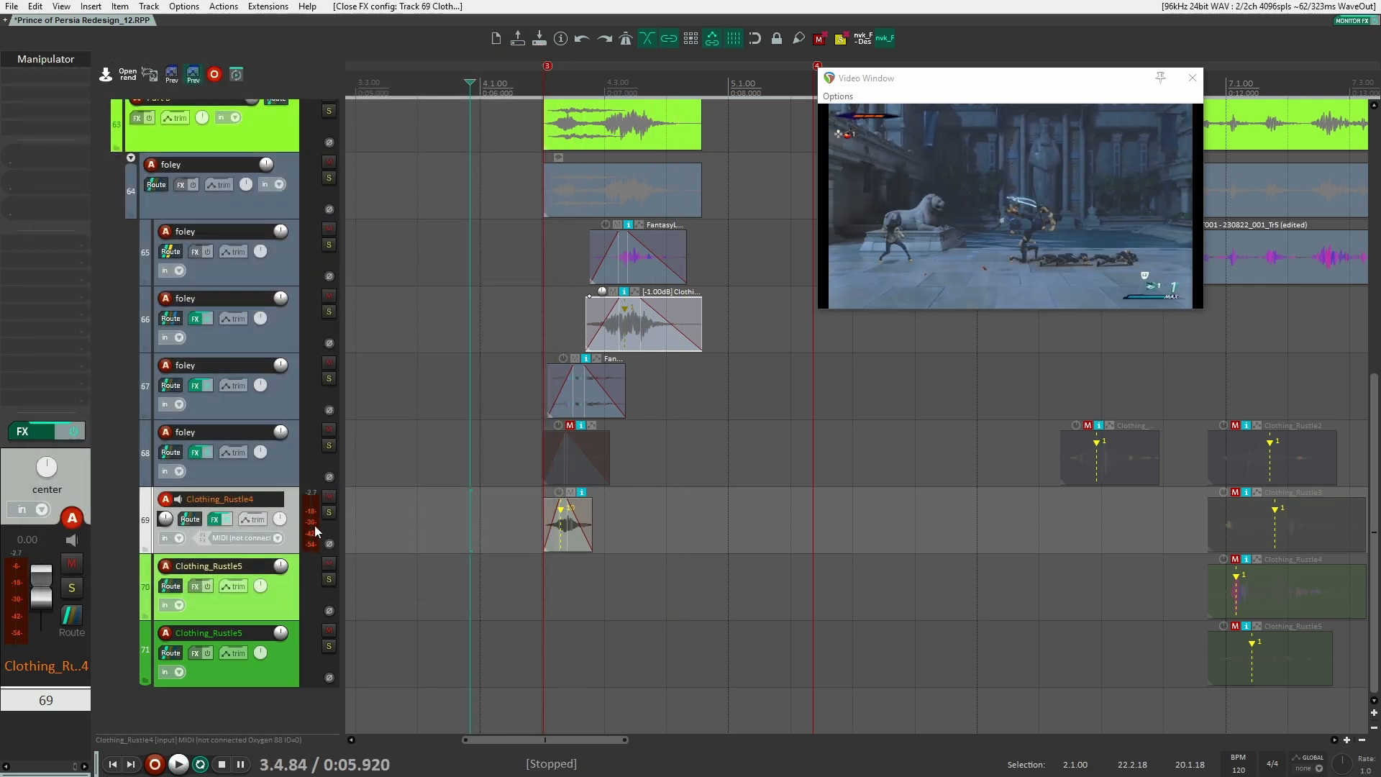
# Add the Uberloud plugin to track 69 after Manipulator and switch it to 3-Band mode.
pyautogui.press('u')
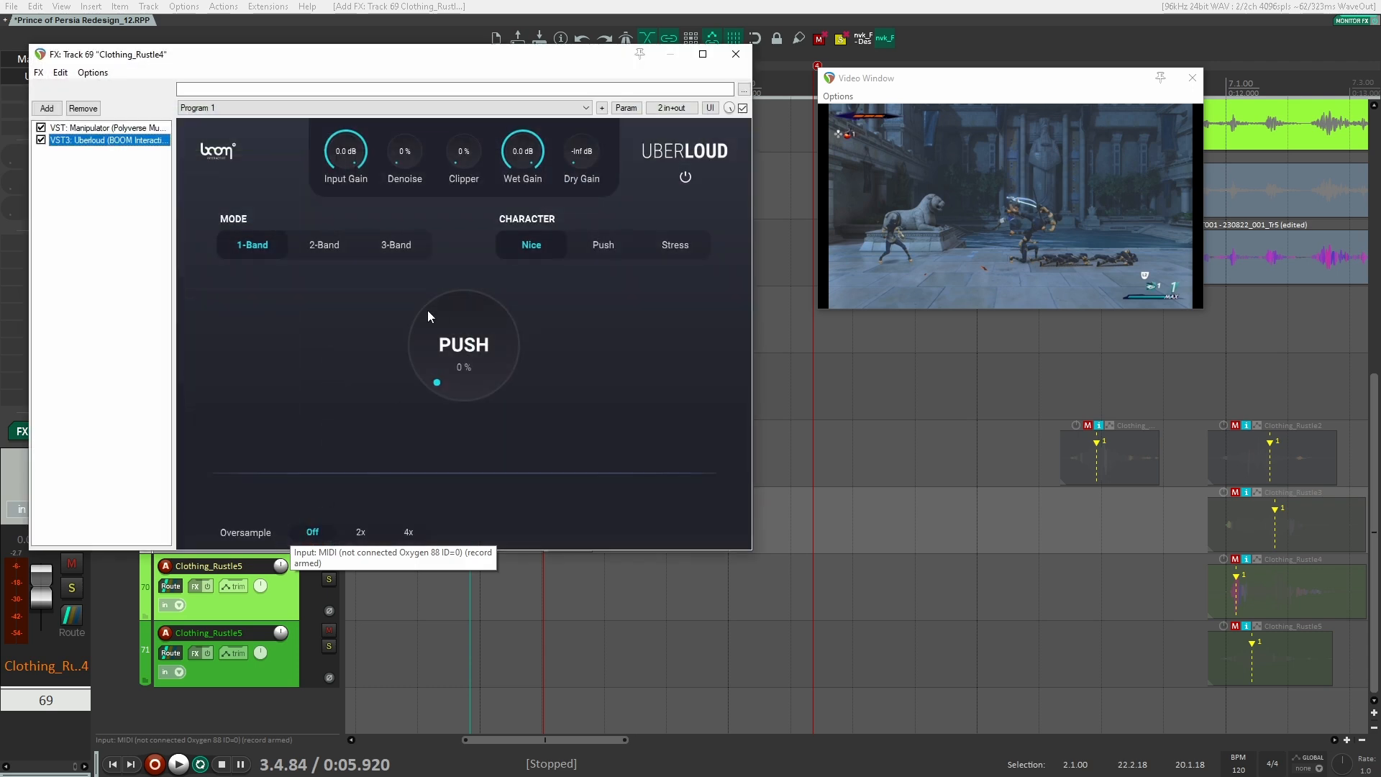
pyautogui.click(396, 245)
pyautogui.click(372, 346)
pyautogui.click(265, 245)
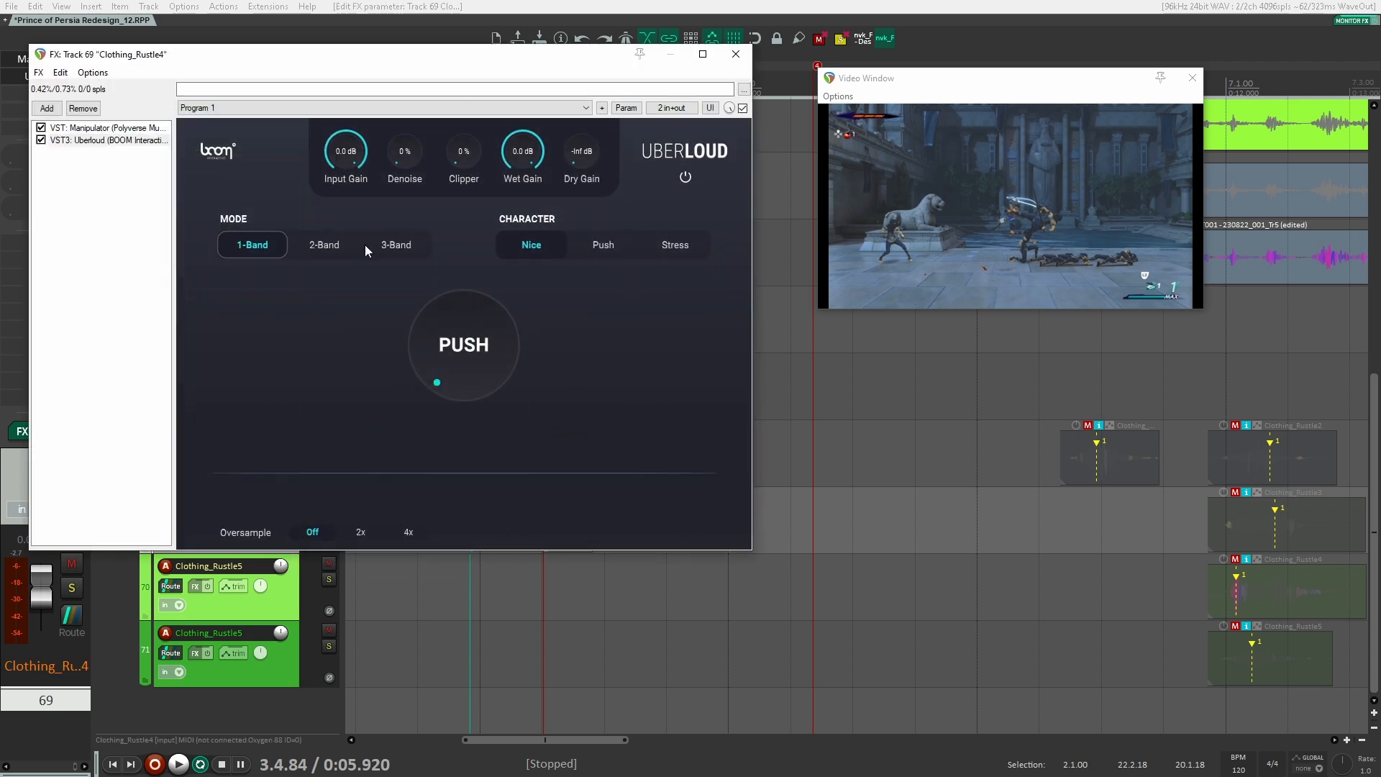
pyautogui.click(370, 244)
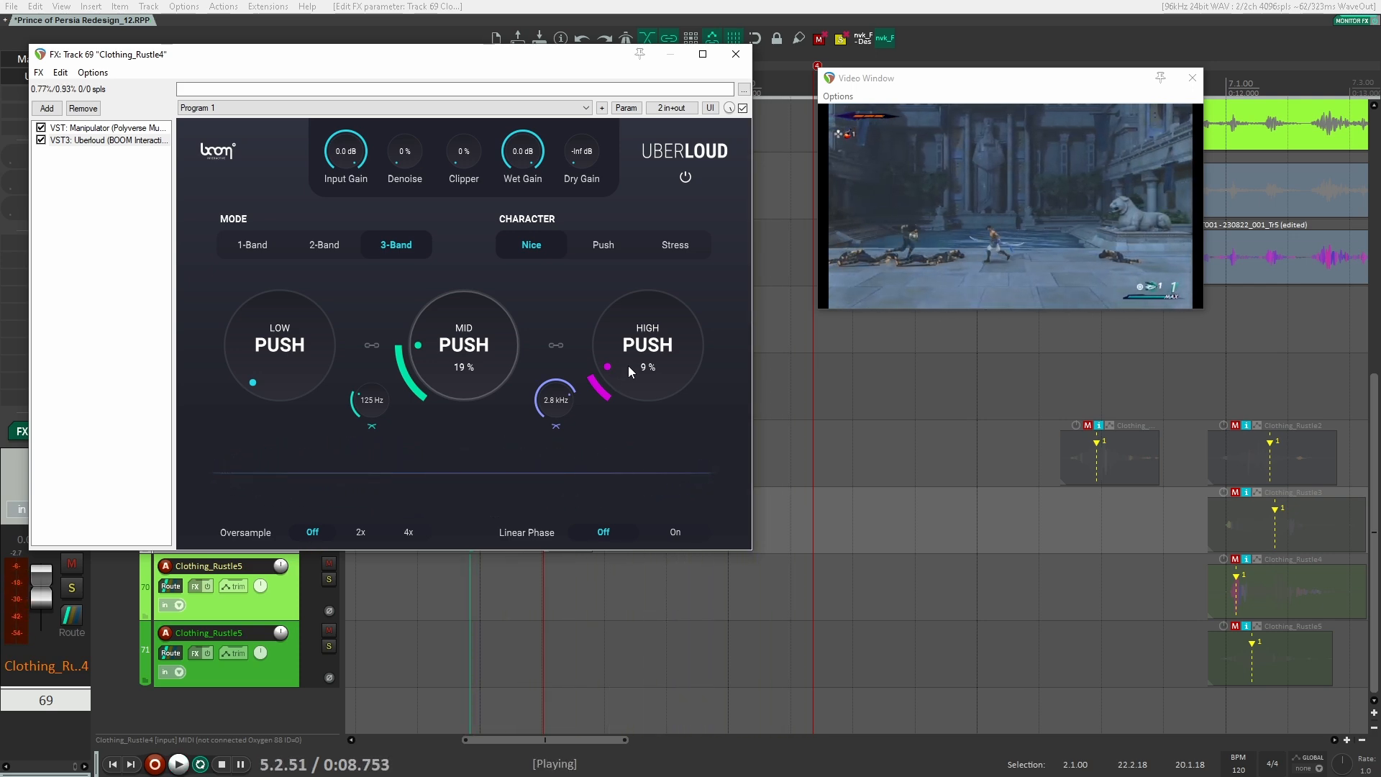
# Set Uberloud's mid push to 19% and high push to 20% while auditioning, and close the effects window.
pyautogui.moveTo(629, 370); pyautogui.dragTo(630, 352)
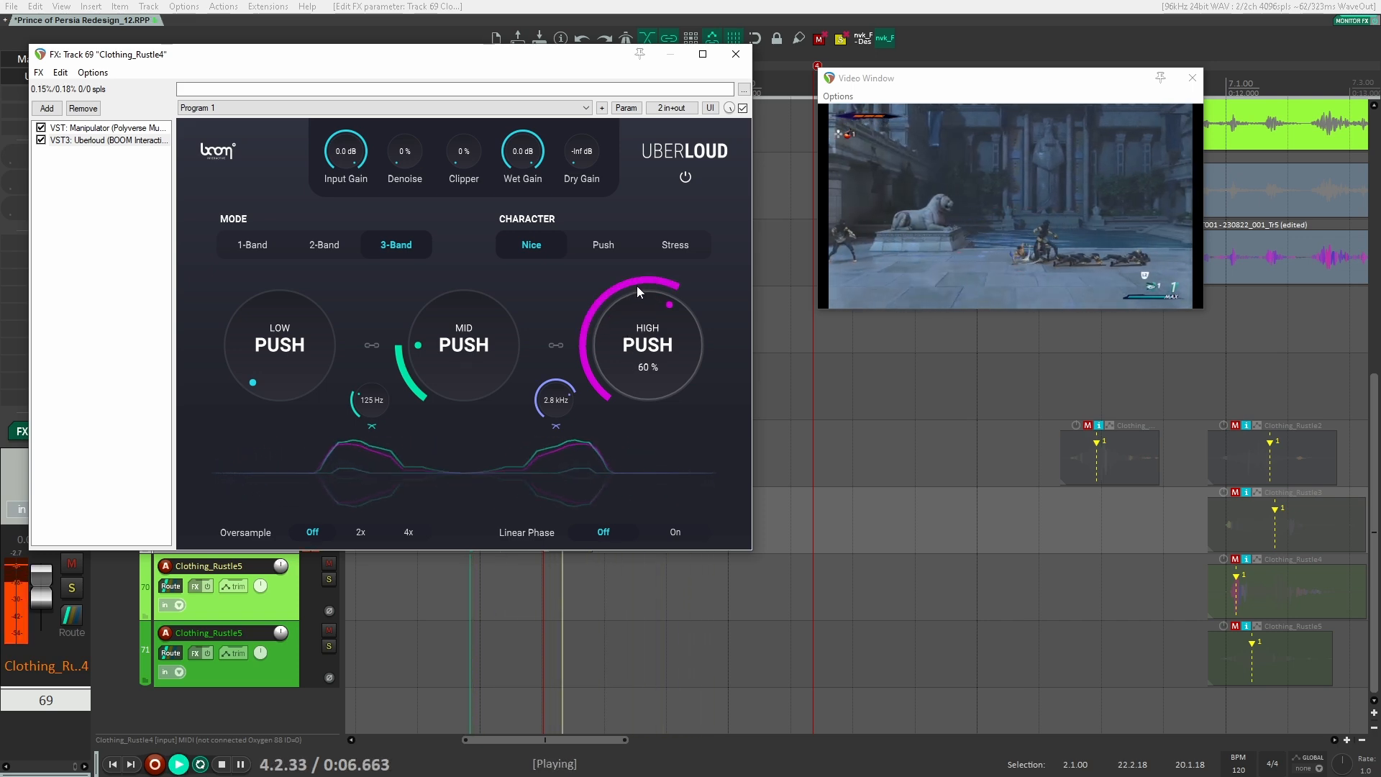
pyautogui.moveTo(636, 286); pyautogui.dragTo(641, 363)
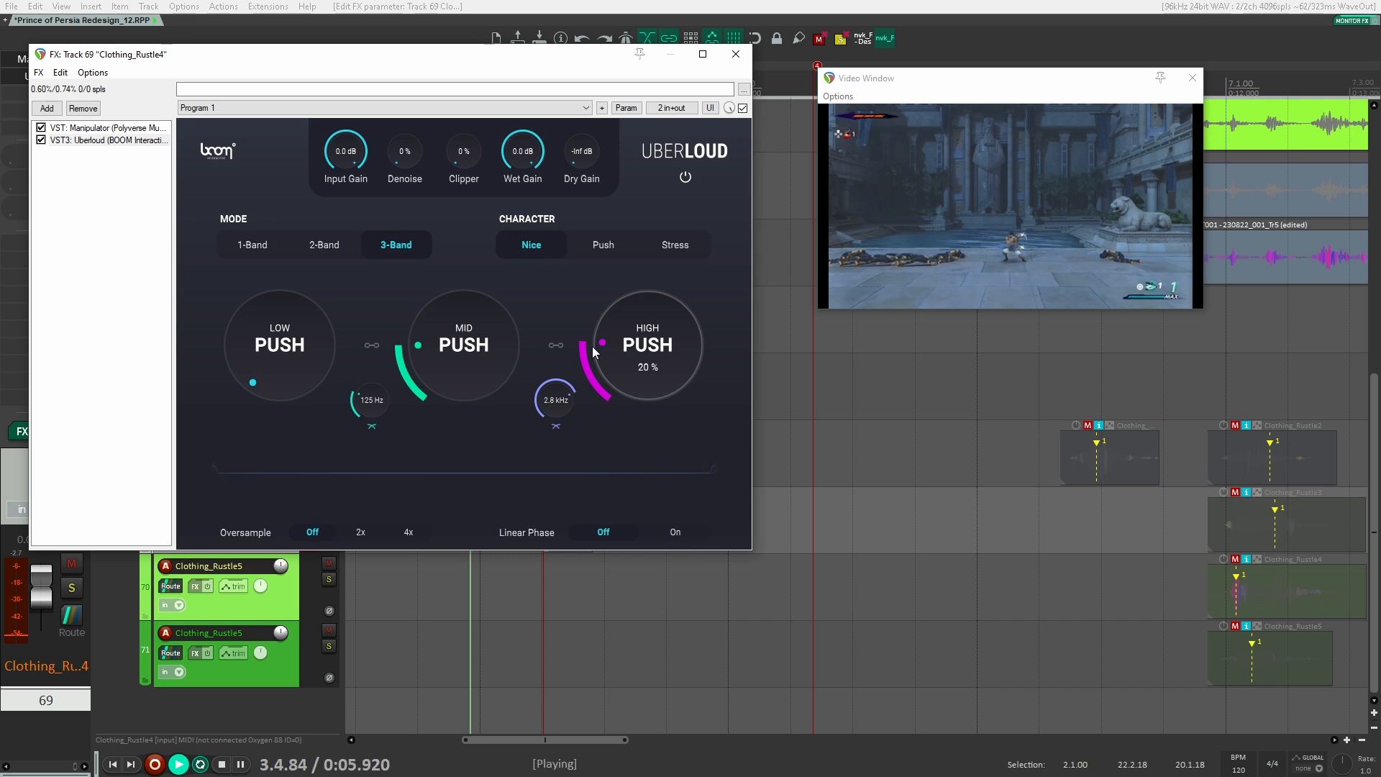
pyautogui.press('space')
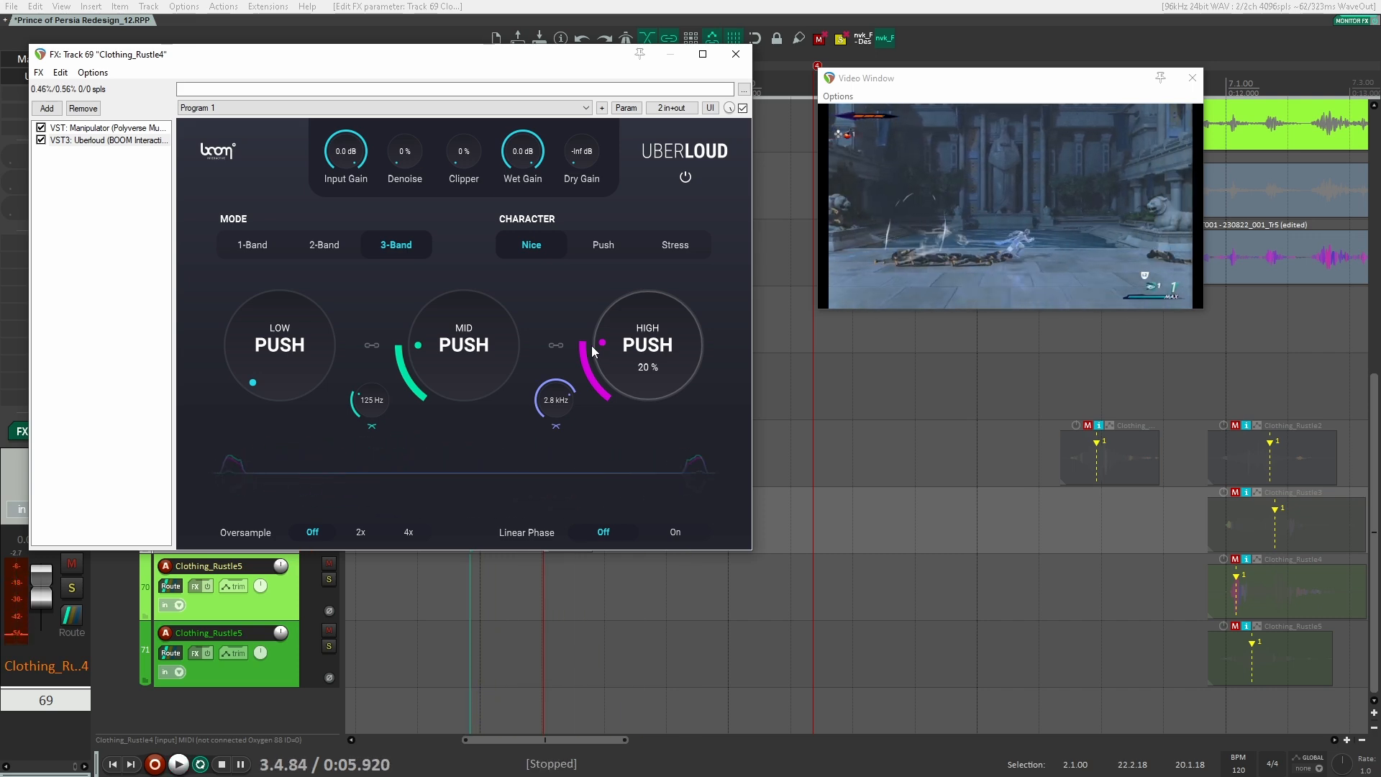
pyautogui.scroll(-1, 592, 351)
pyautogui.click(733, 56)
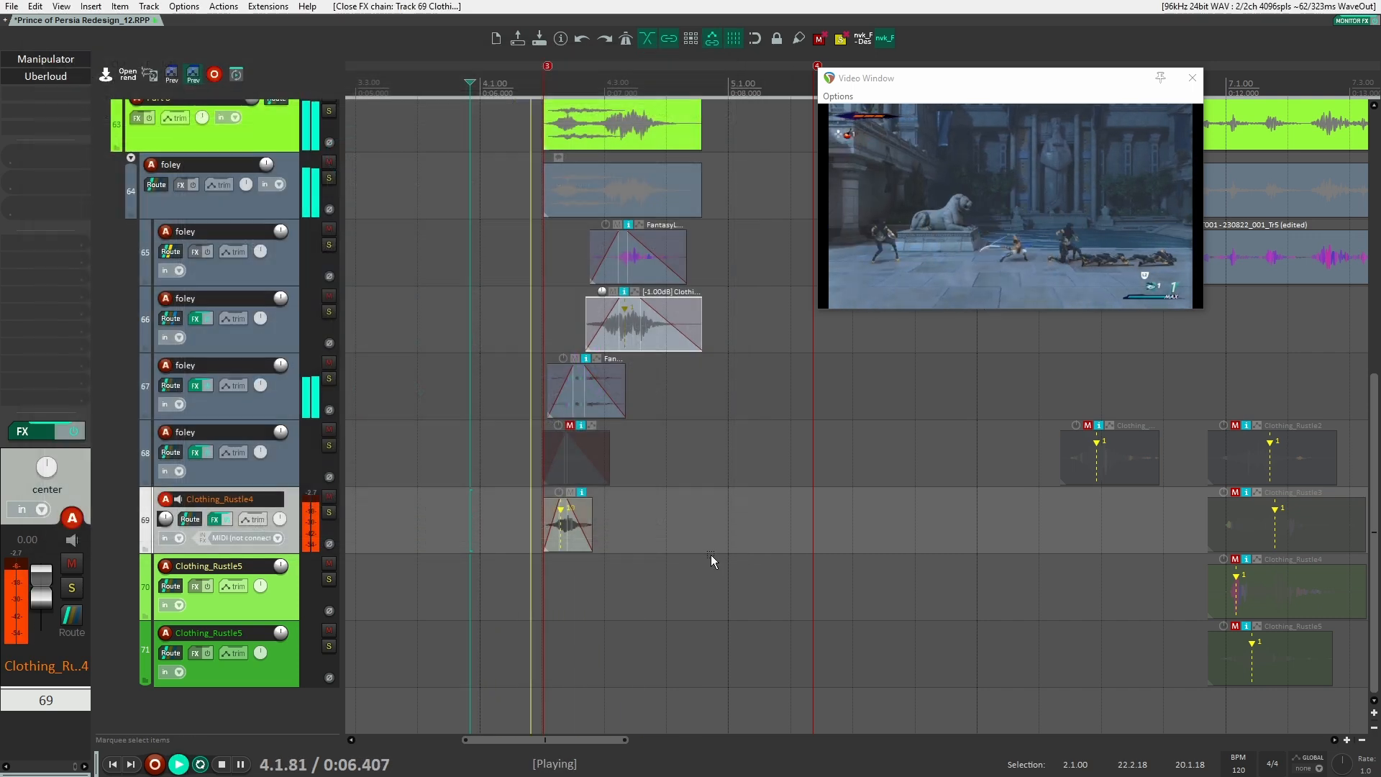
# Solo track 69 and audition the processed pencil layer on its own.
pyautogui.press('space')
pyautogui.press('space')
pyautogui.click(329, 512)
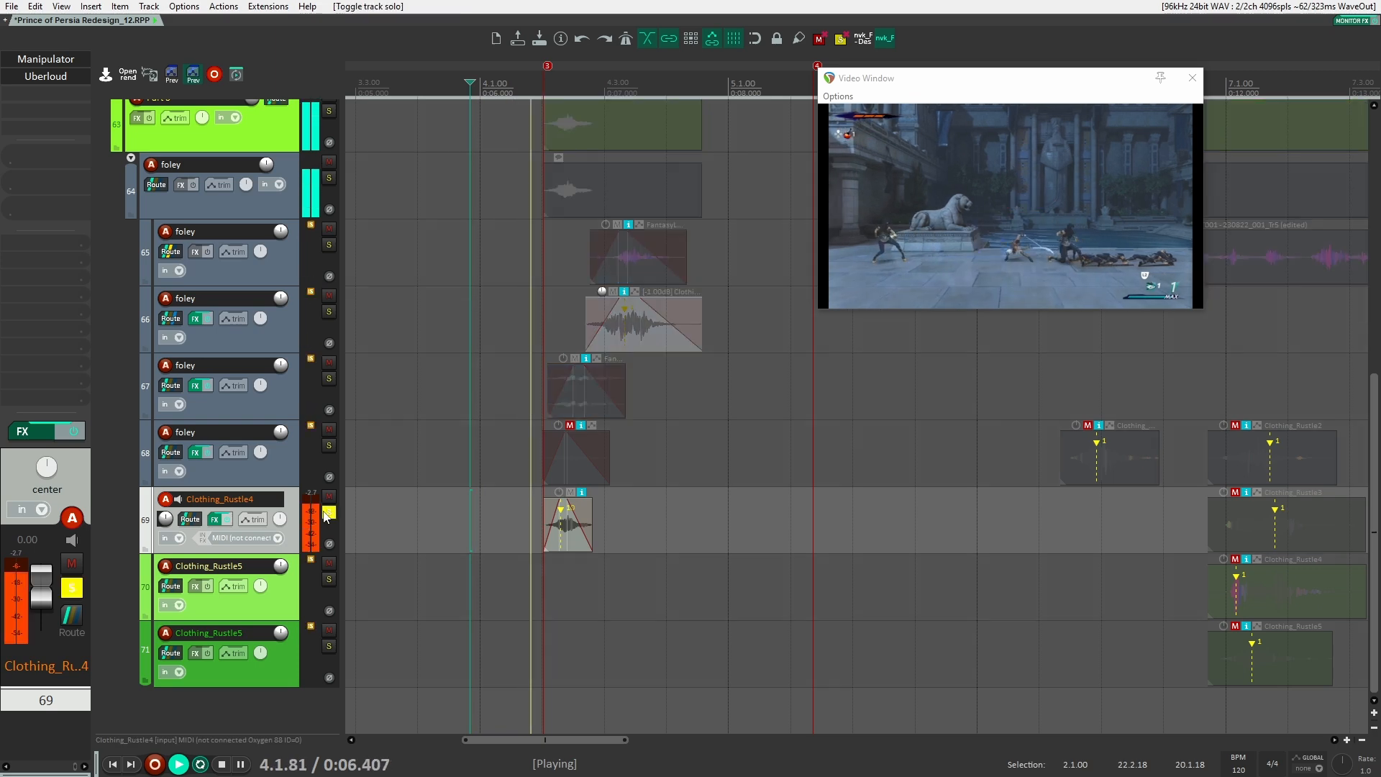
pyautogui.press('space')
pyautogui.press('space')
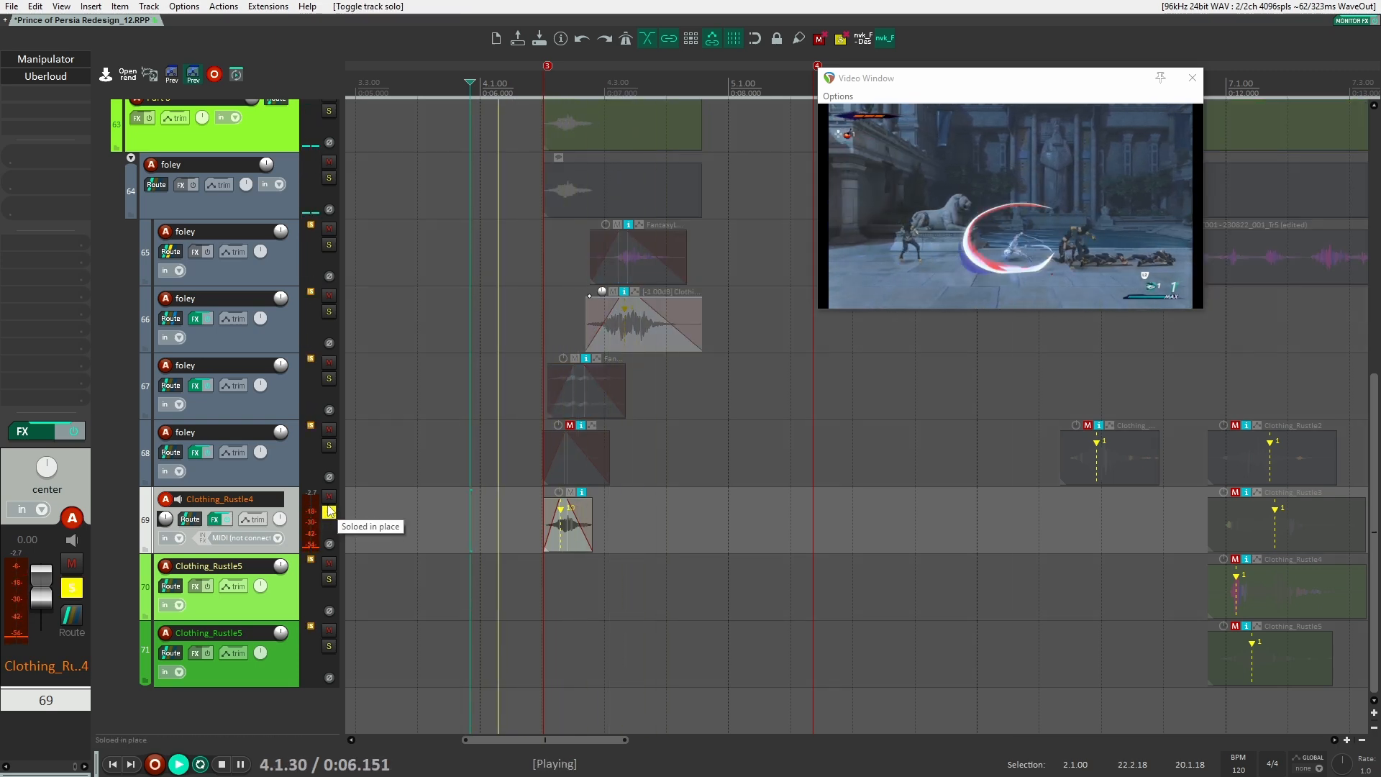
# Add track 67 to the solo and repeatedly audition it together with the pencil layer on track 69.
pyautogui.click(328, 379)
pyautogui.press('space')
pyautogui.press('space')
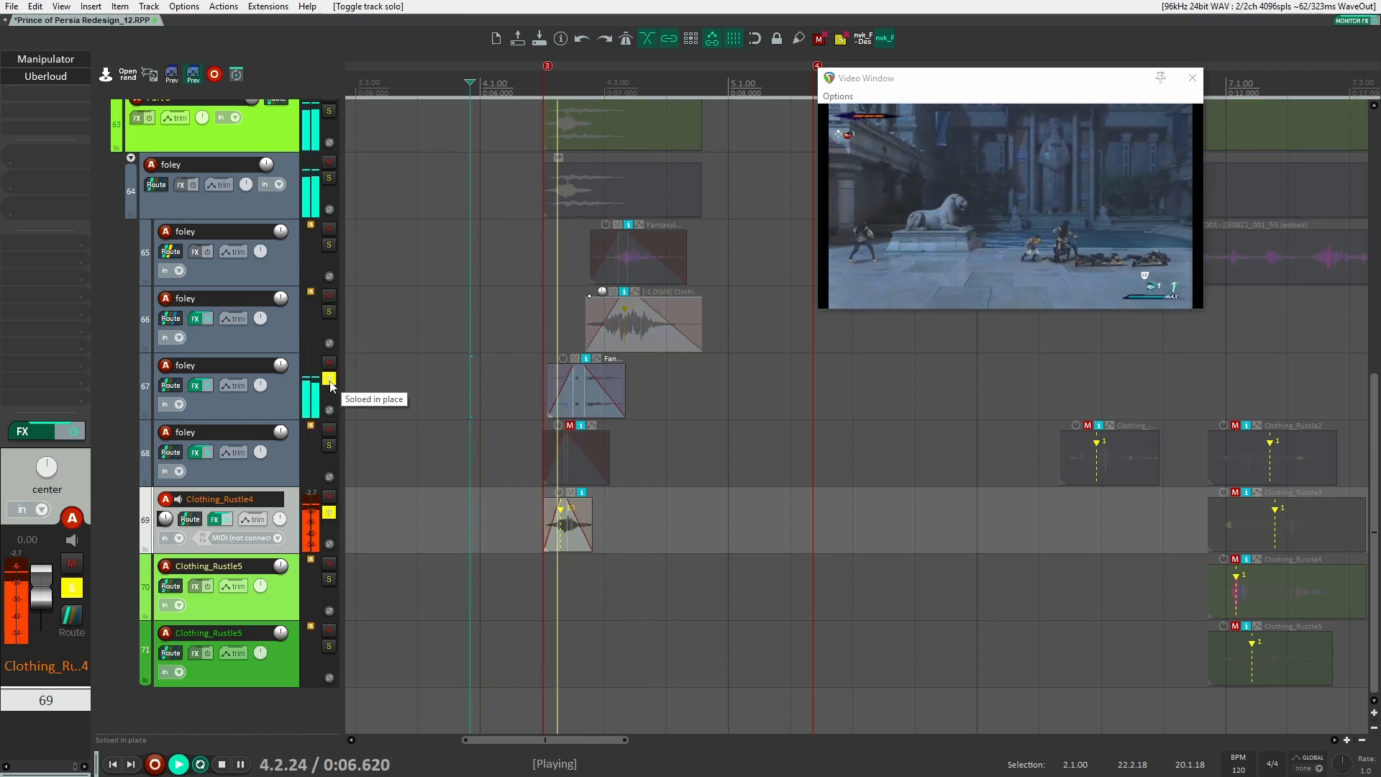
pyautogui.press('space')
pyautogui.press('space')
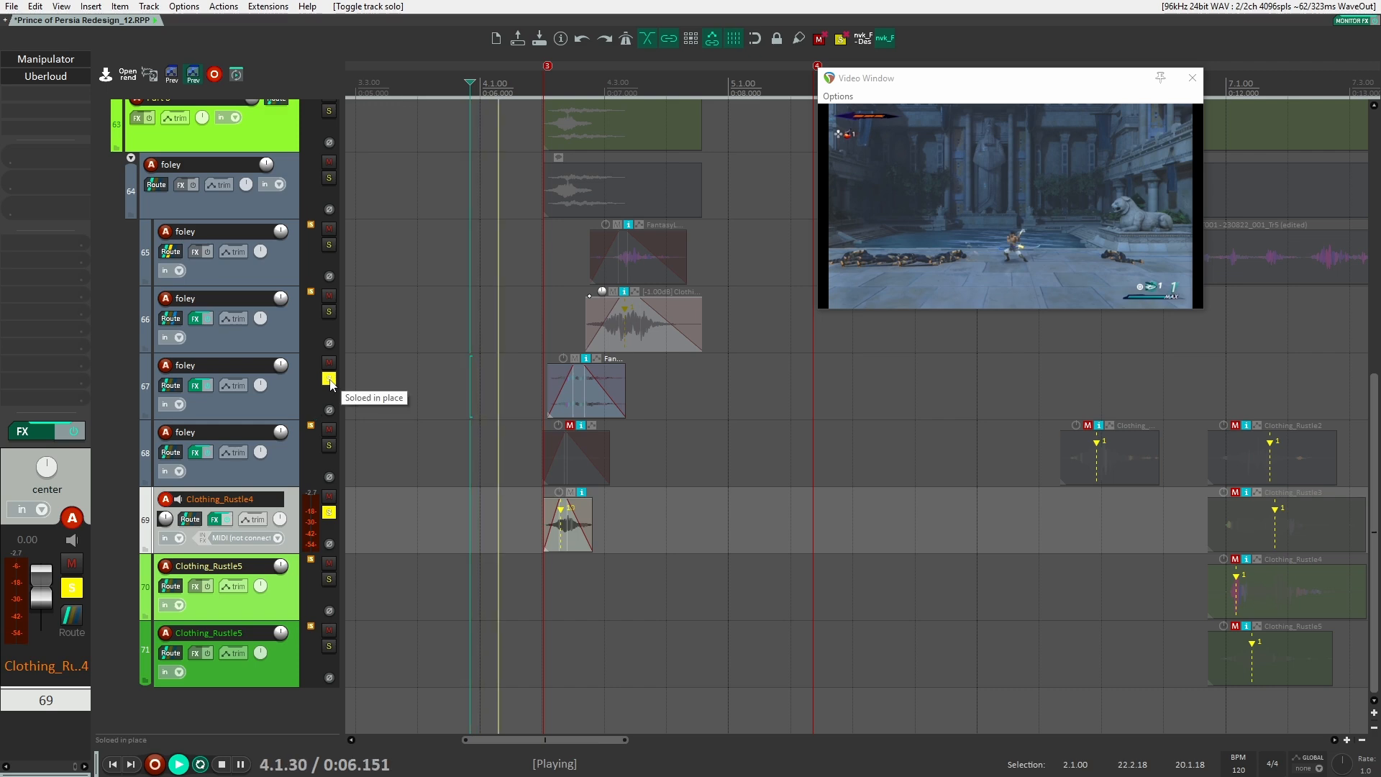
pyautogui.click(285, 399)
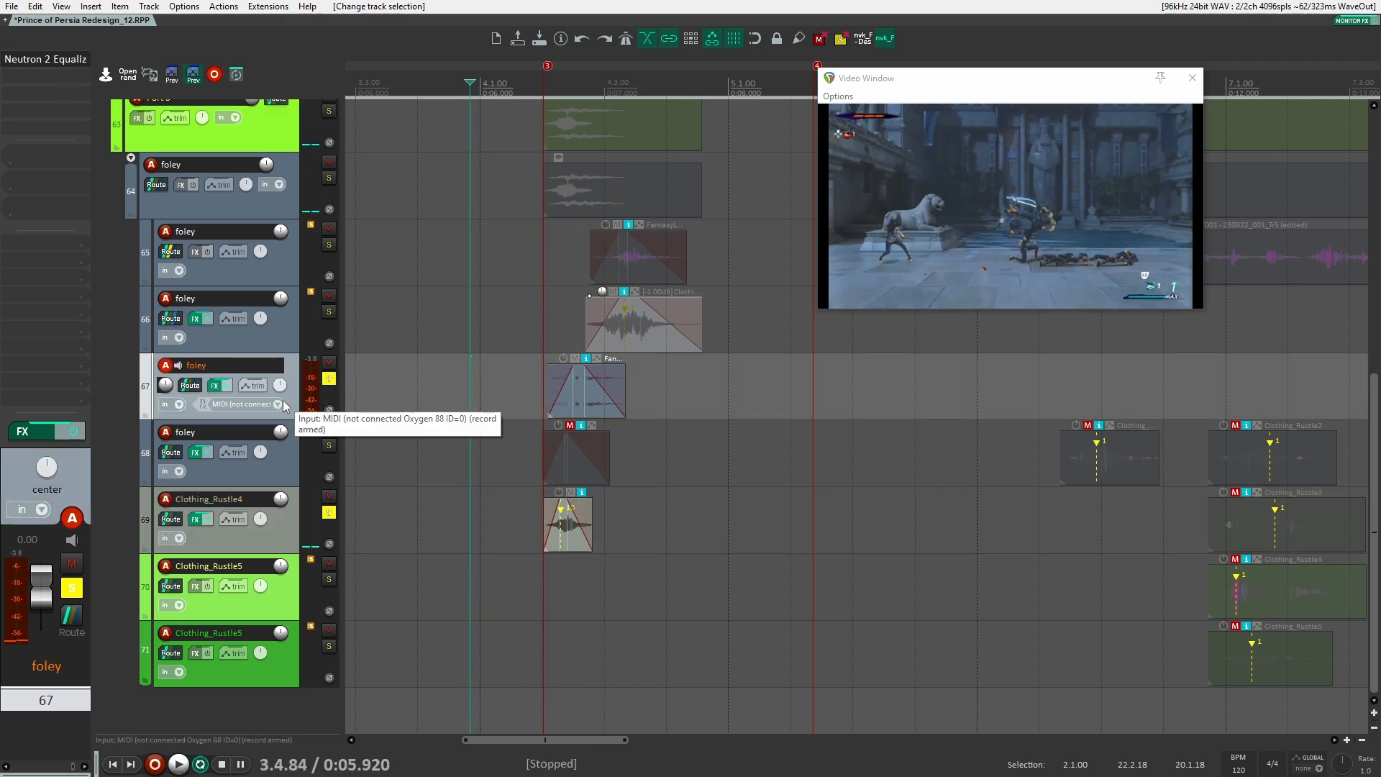
pyautogui.click(291, 446)
pyautogui.click(291, 406)
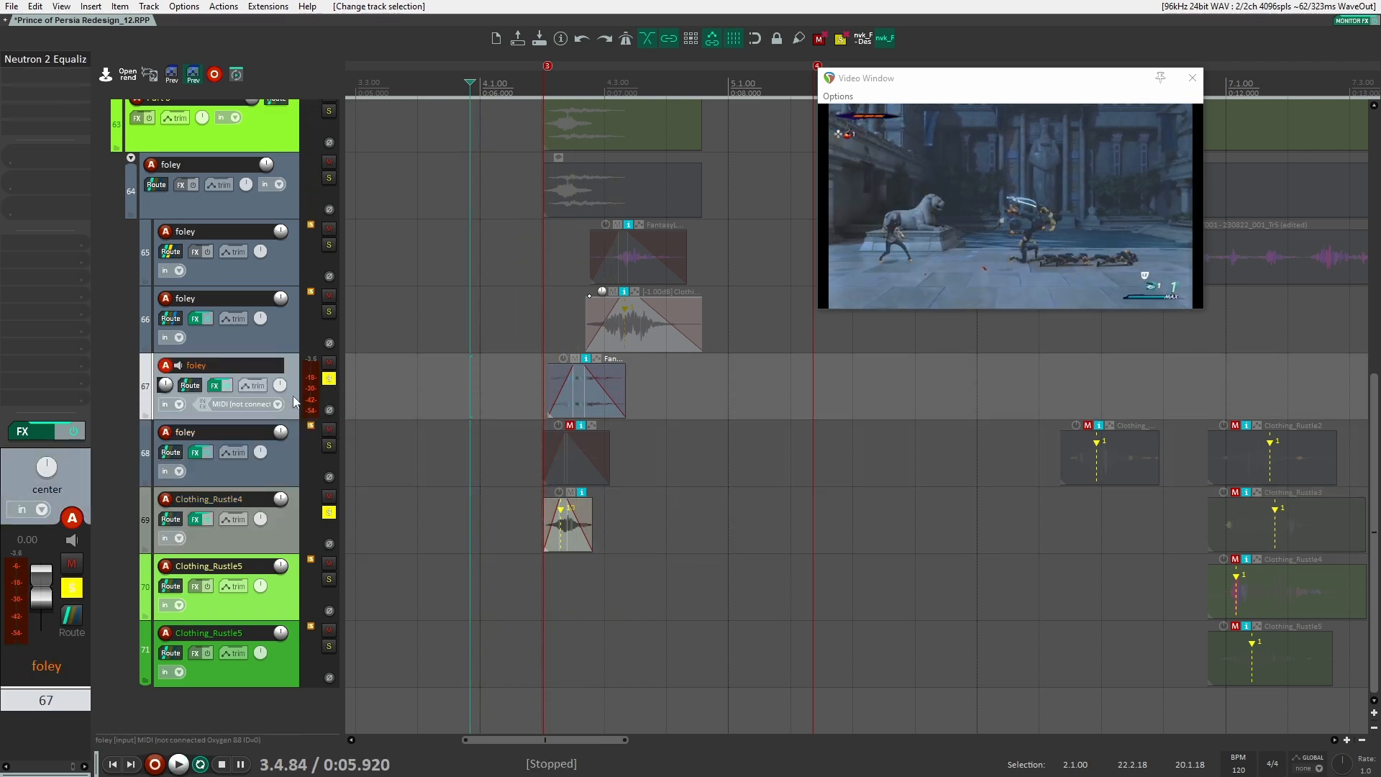
pyautogui.press('space')
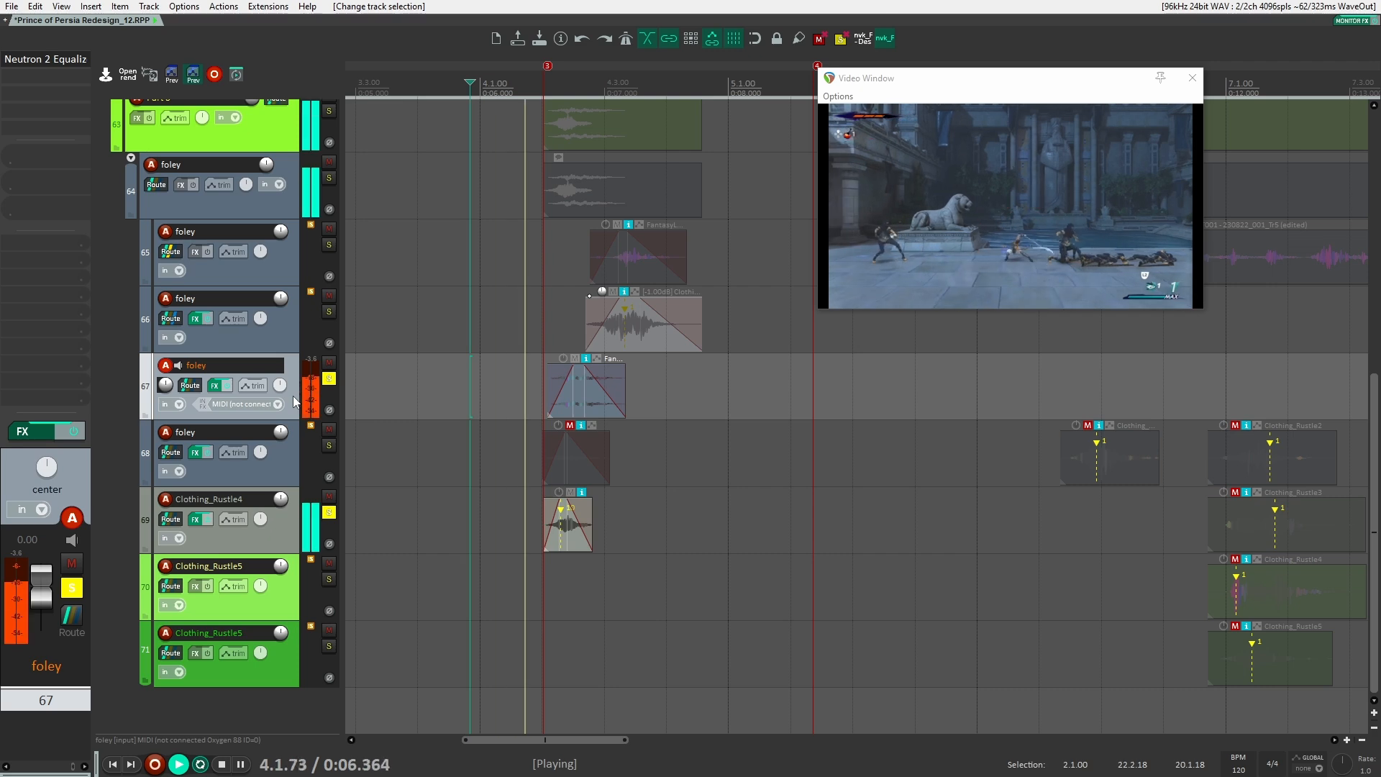
pyautogui.press('space')
pyautogui.press('space')
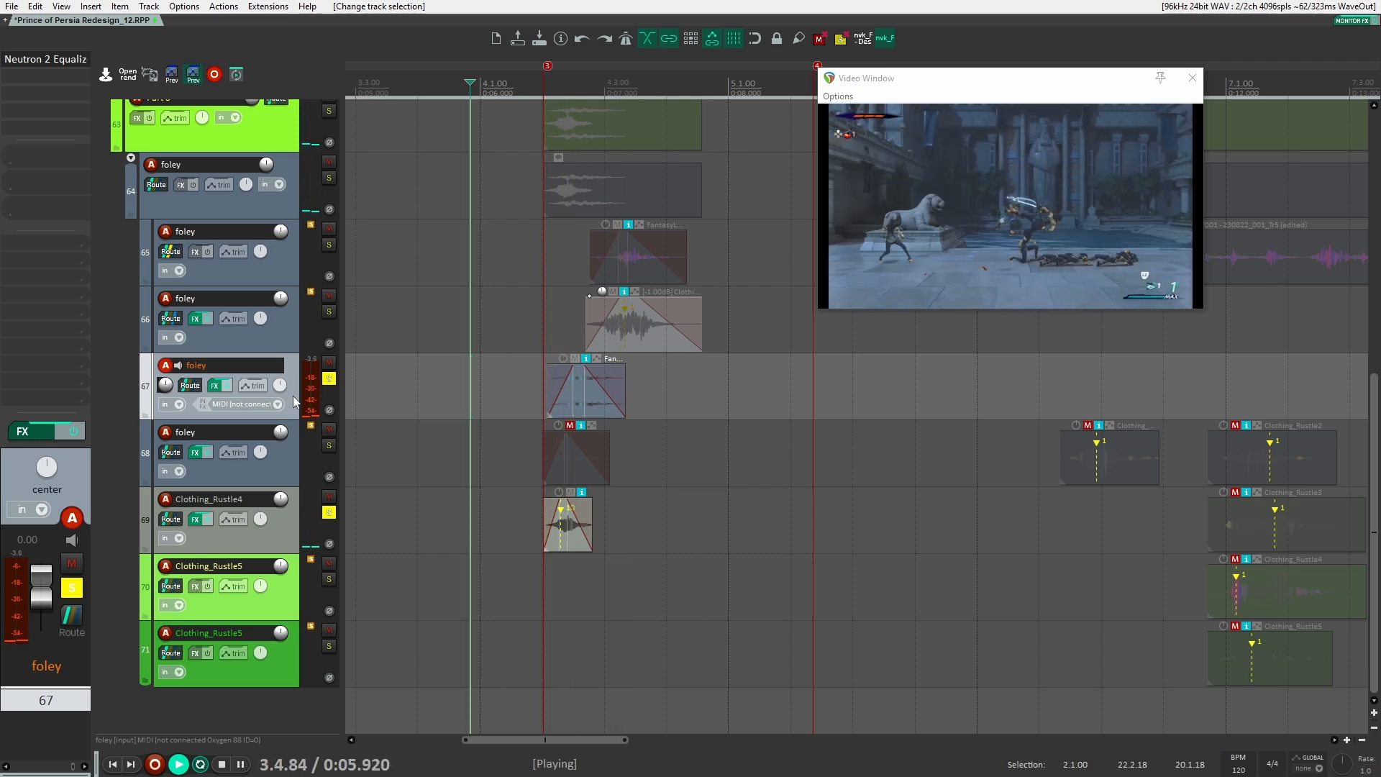
pyautogui.press('space')
# Bypass Uberloud on track 69 to audition the soloed blend without it, and re-enable the plugin.
pyautogui.click(273, 502)
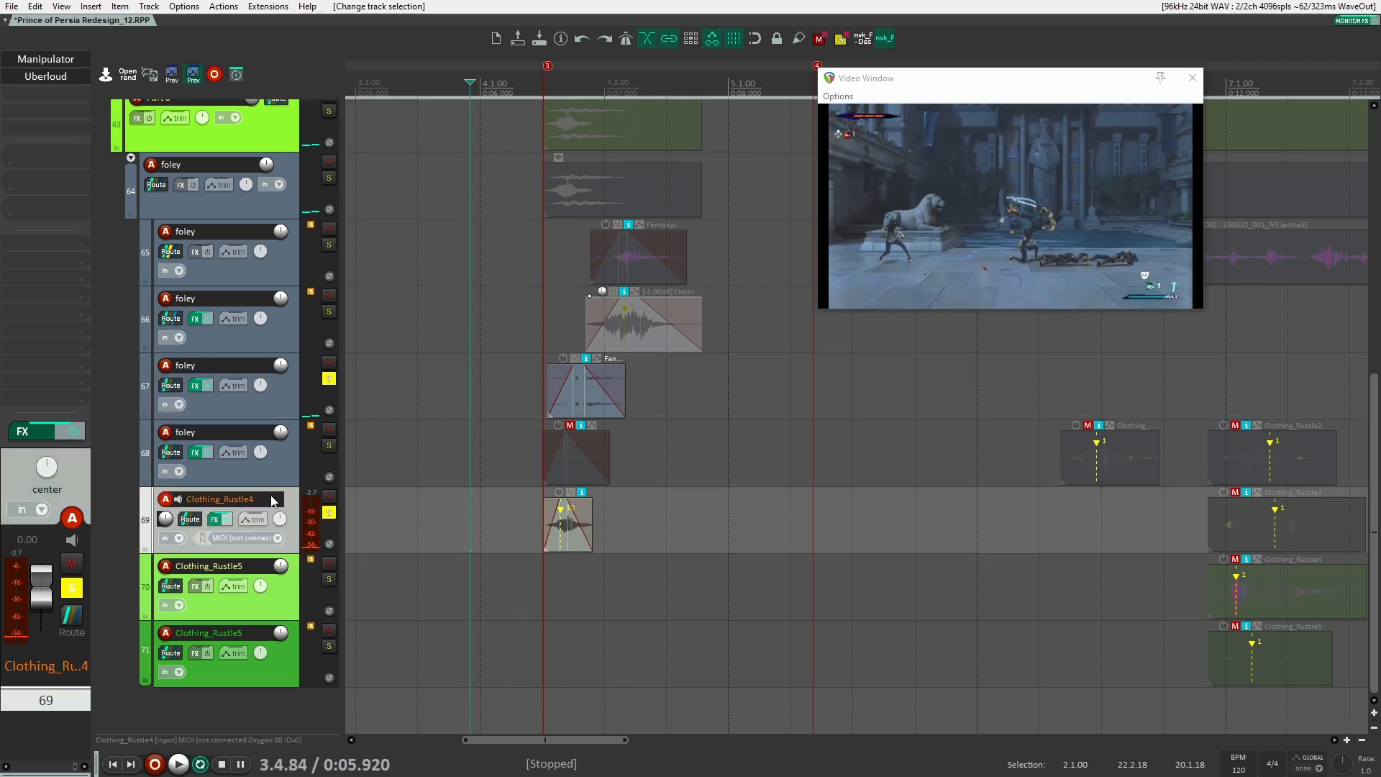
pyautogui.keyDown('shift'); pyautogui.click(58, 76); pyautogui.keyUp('shift')
pyautogui.press('space')
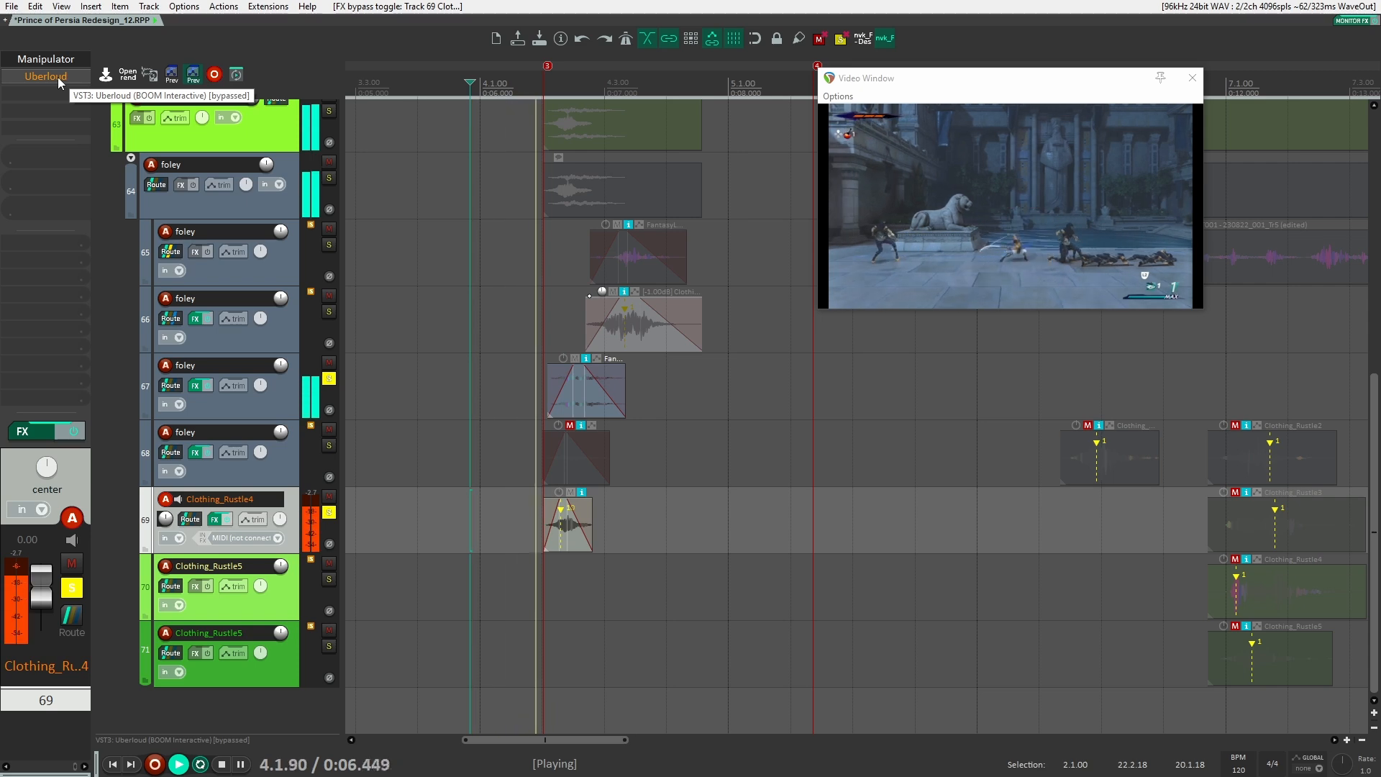
pyautogui.press('space')
pyautogui.keyDown('shift'); pyautogui.click(58, 77); pyautogui.keyUp('shift')
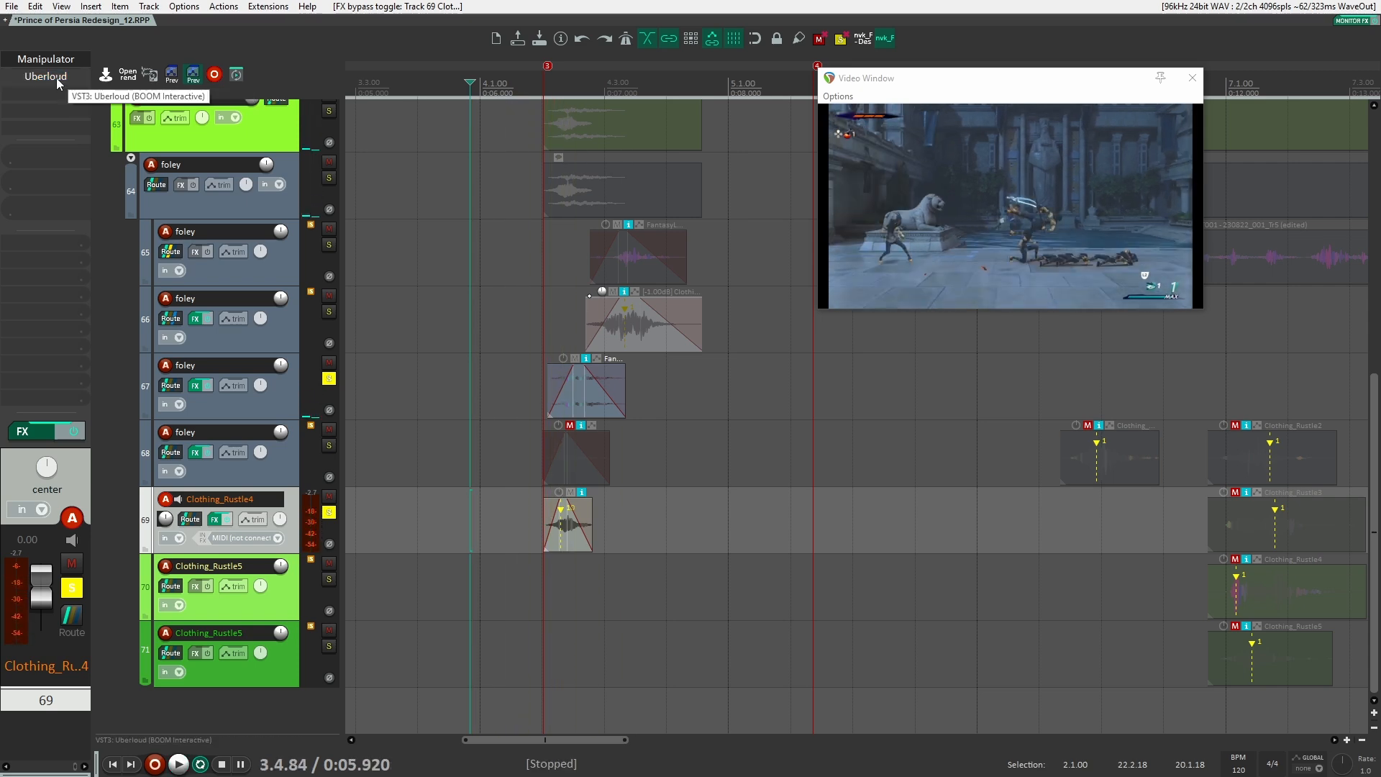
# Set Manipulator's formant to -8.00 and its dry/wet to 100% on track 69, audition, and close the plugin.
pyautogui.click(57, 59)
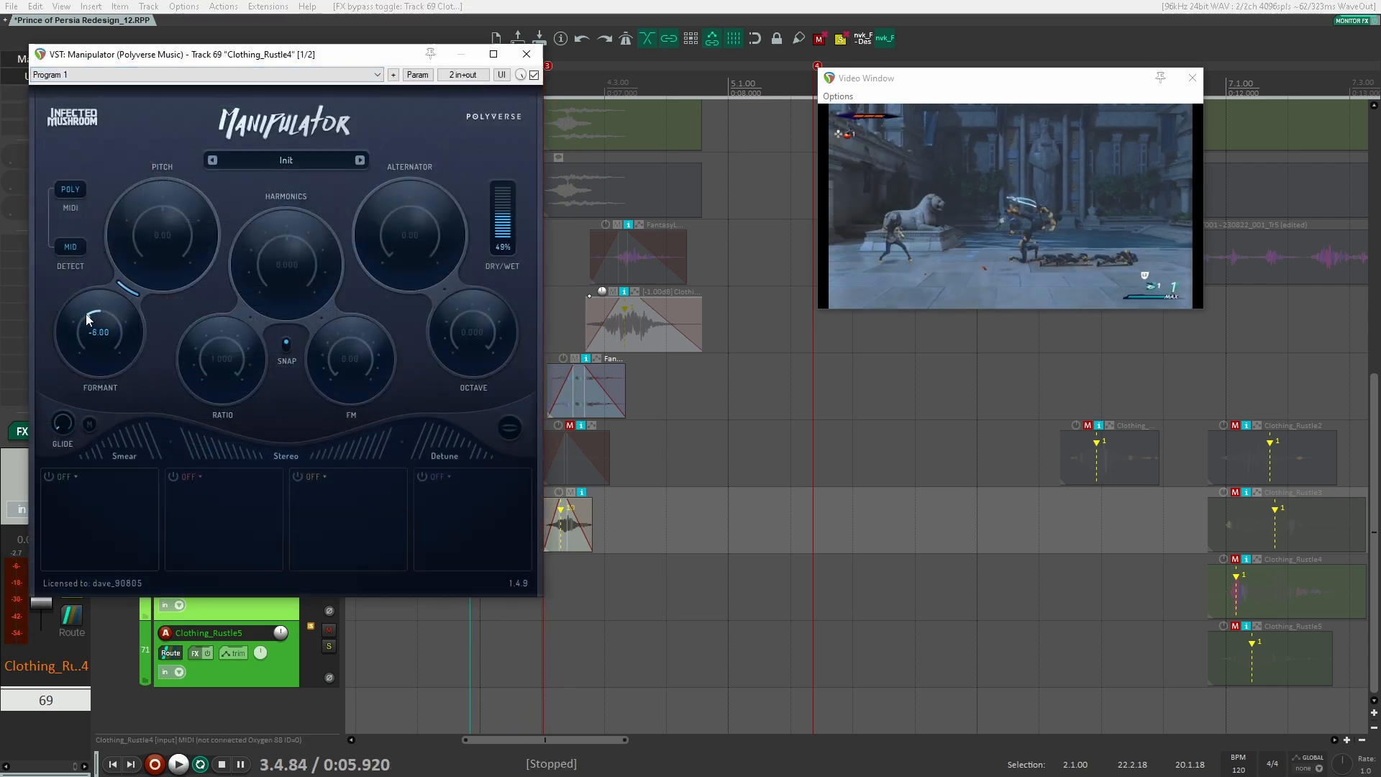
pyautogui.moveTo(506, 219); pyautogui.dragTo(505, 185)
pyautogui.press('space')
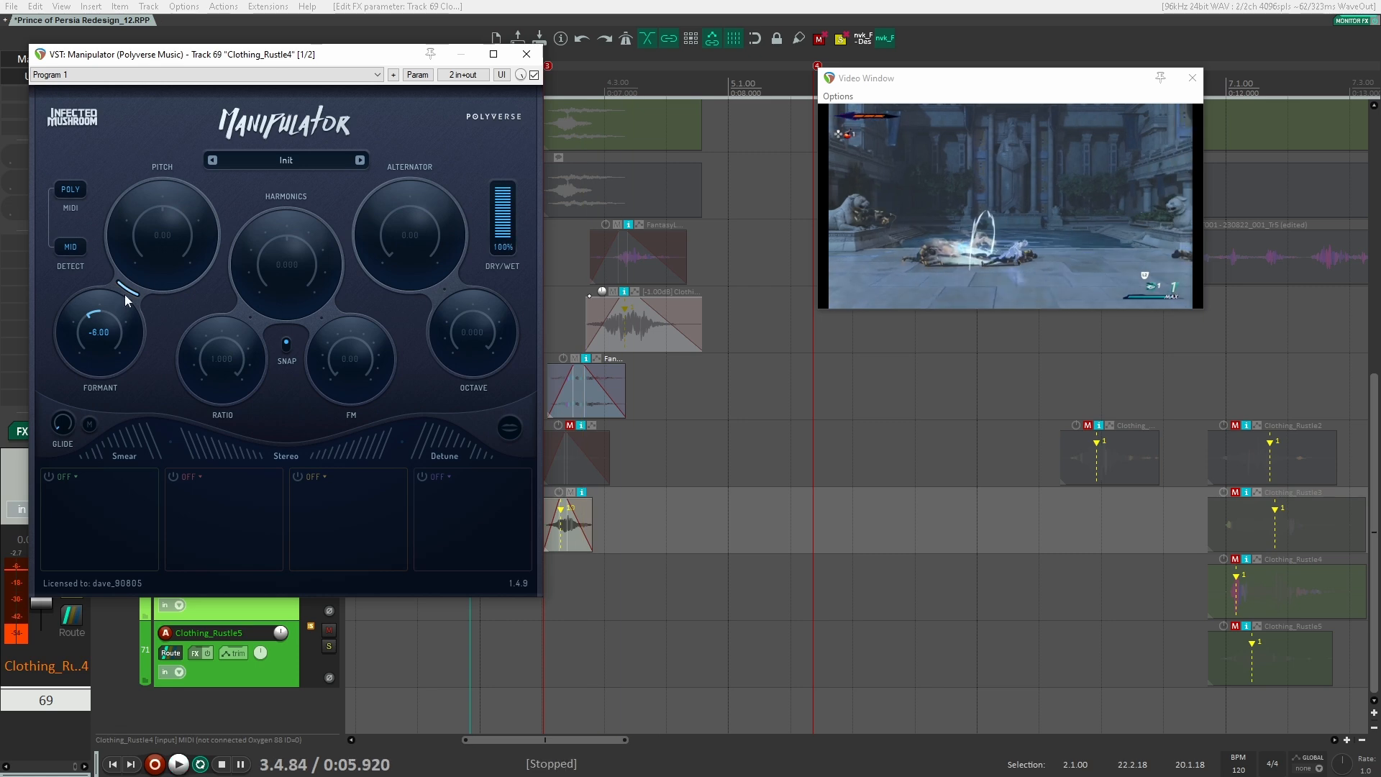
pyautogui.press('space')
pyautogui.click(527, 55)
# Clear the solos on tracks 67 and 69 and audition the full foley mix.
pyautogui.press('space')
pyautogui.click(329, 379)
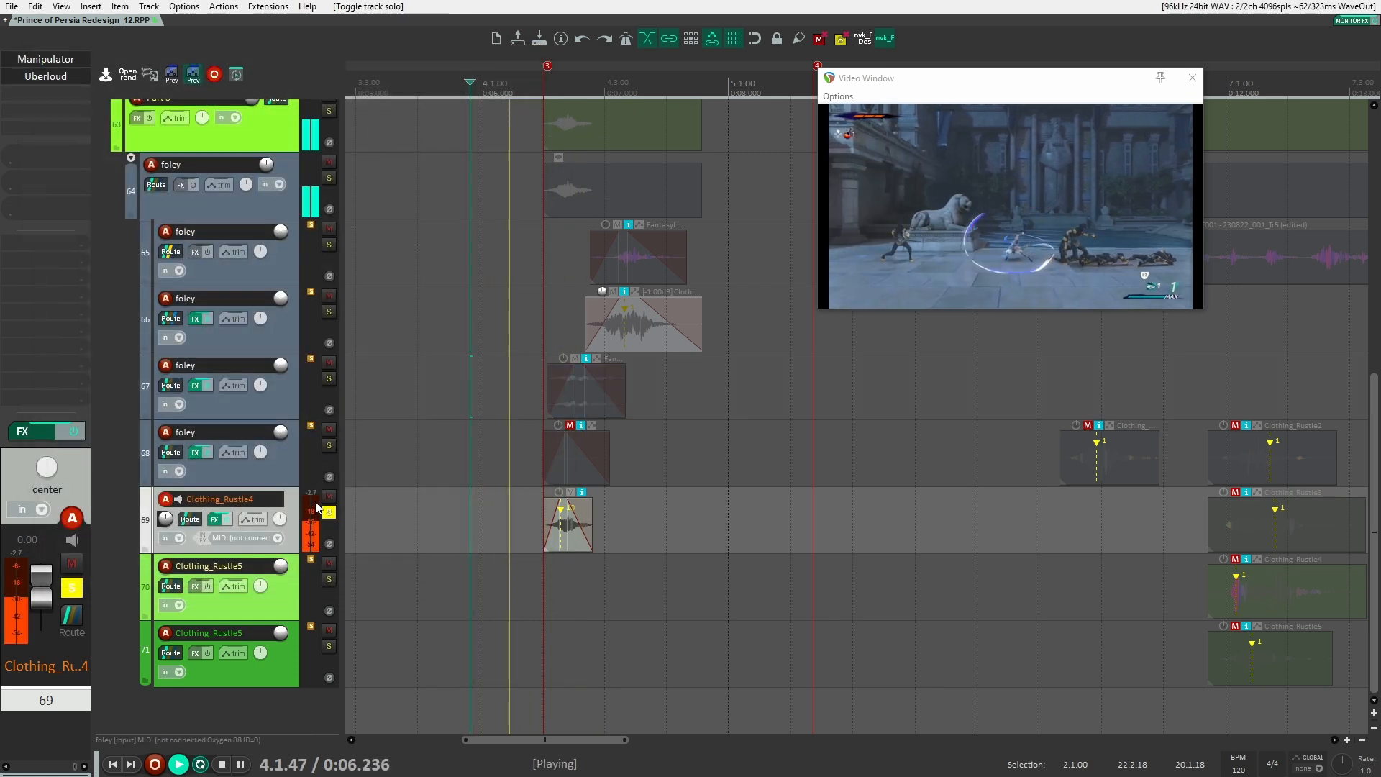
pyautogui.click(329, 512)
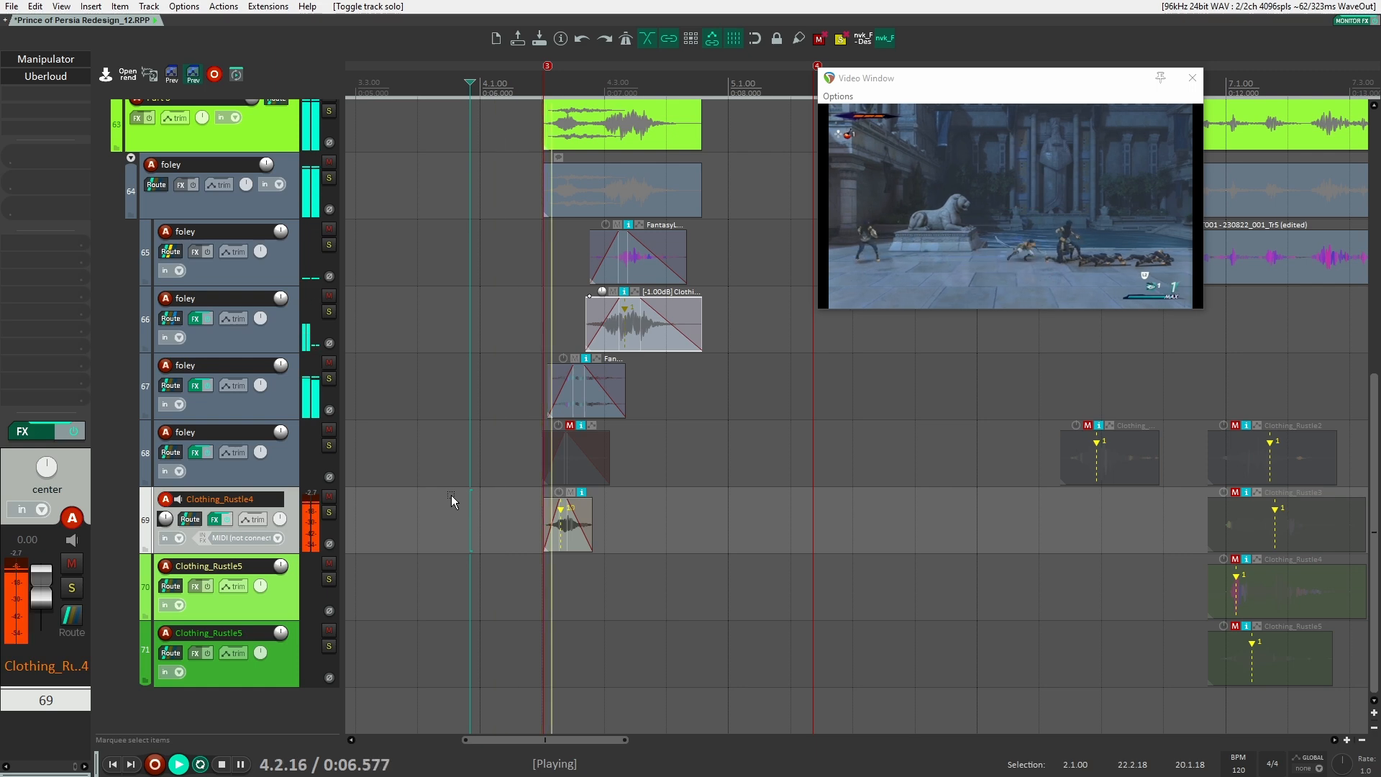
pyautogui.press('space')
pyautogui.press('space')
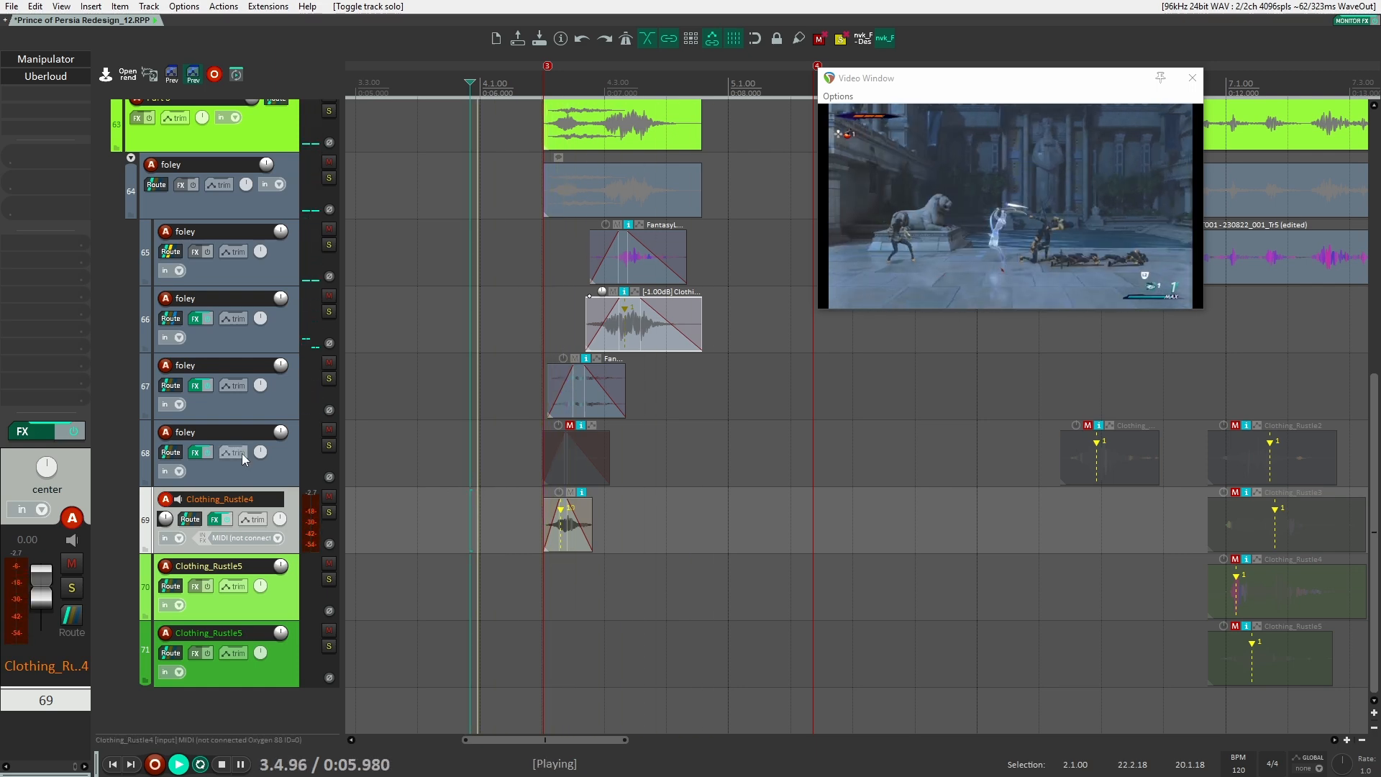
# Open Uberloud on track 69, set the high band's push to 12%, and audition the mix.
pyautogui.click(76, 79)
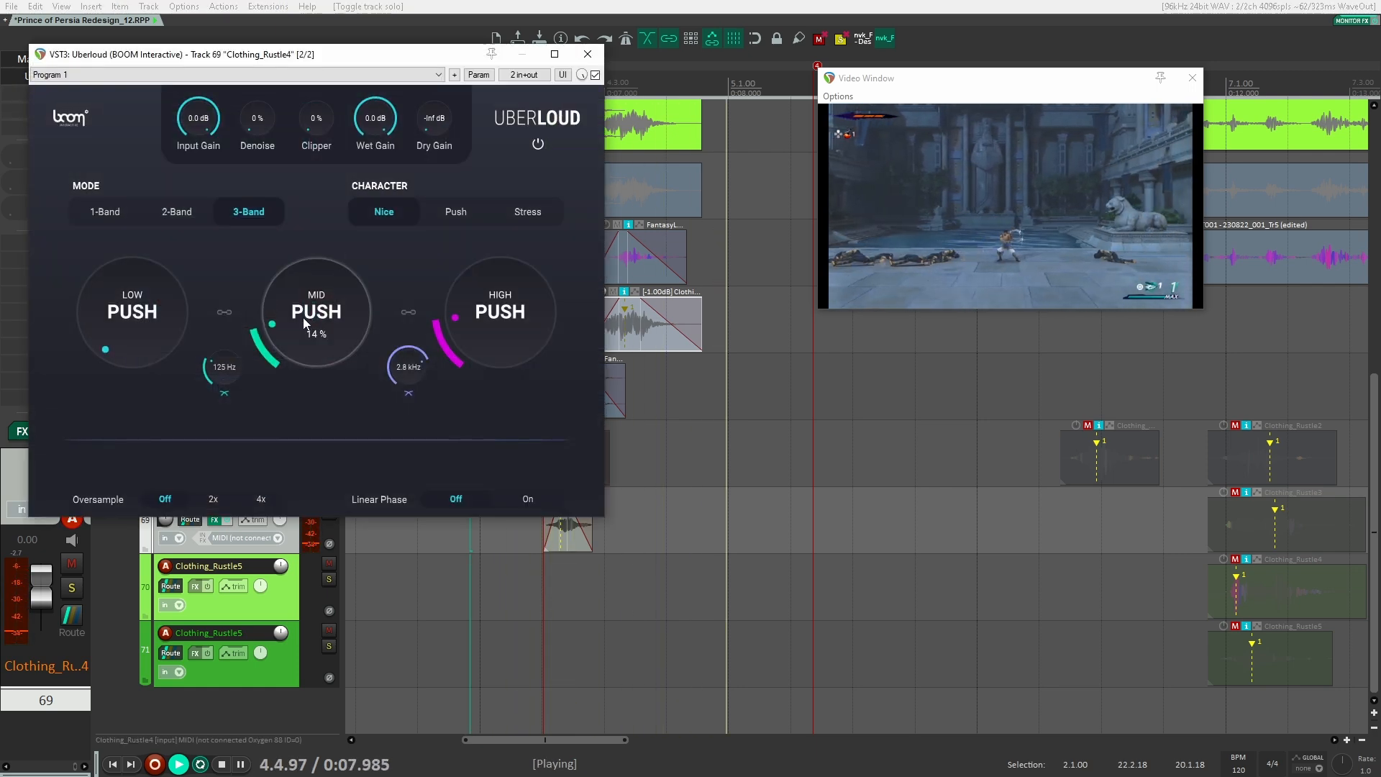
pyautogui.press('space')
pyautogui.click(472, 326)
pyautogui.press('space')
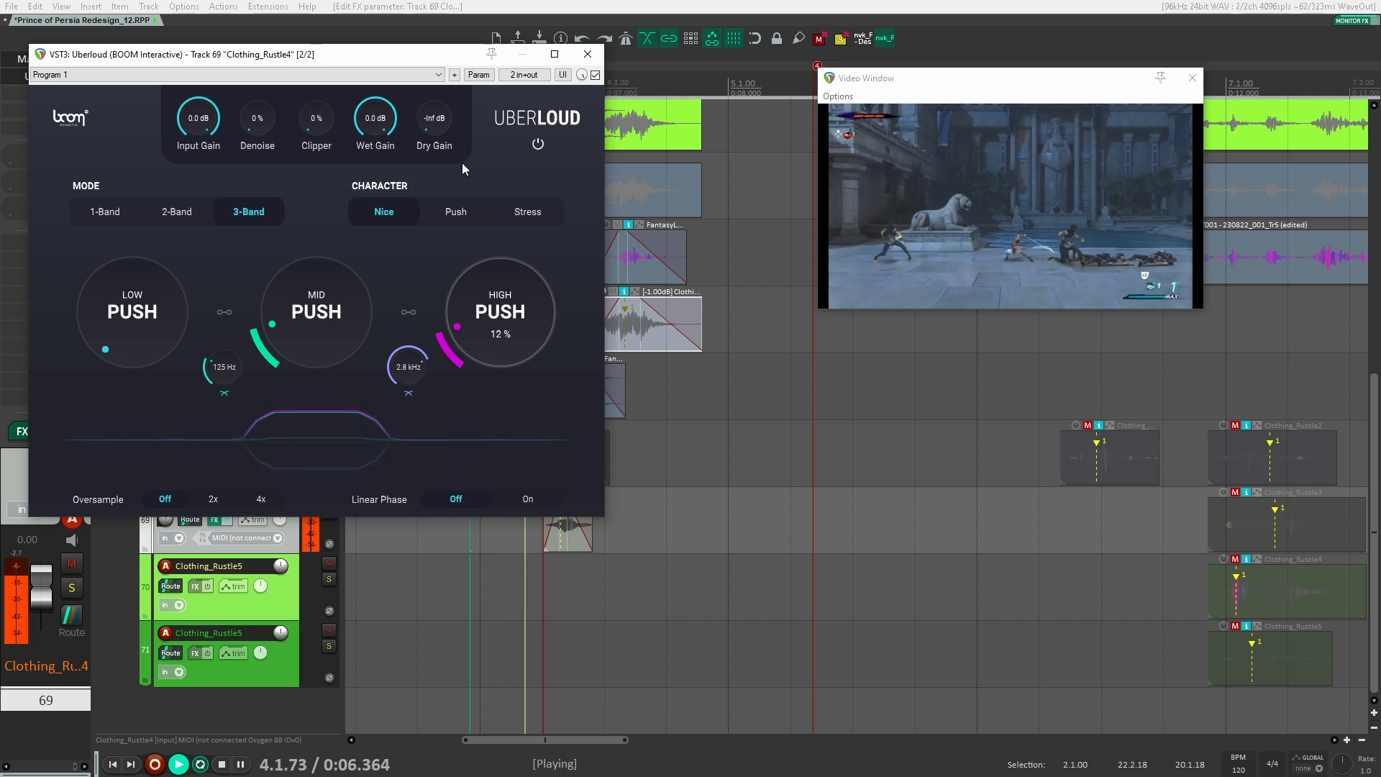
pyautogui.press('space')
# Blend dry signal into Uberloud on track 69 with dry gain at -5.8 dB and wet gain at -4.3 dB, auditioning the balance.
pyautogui.moveTo(386, 122); pyautogui.dragTo(368, 166)
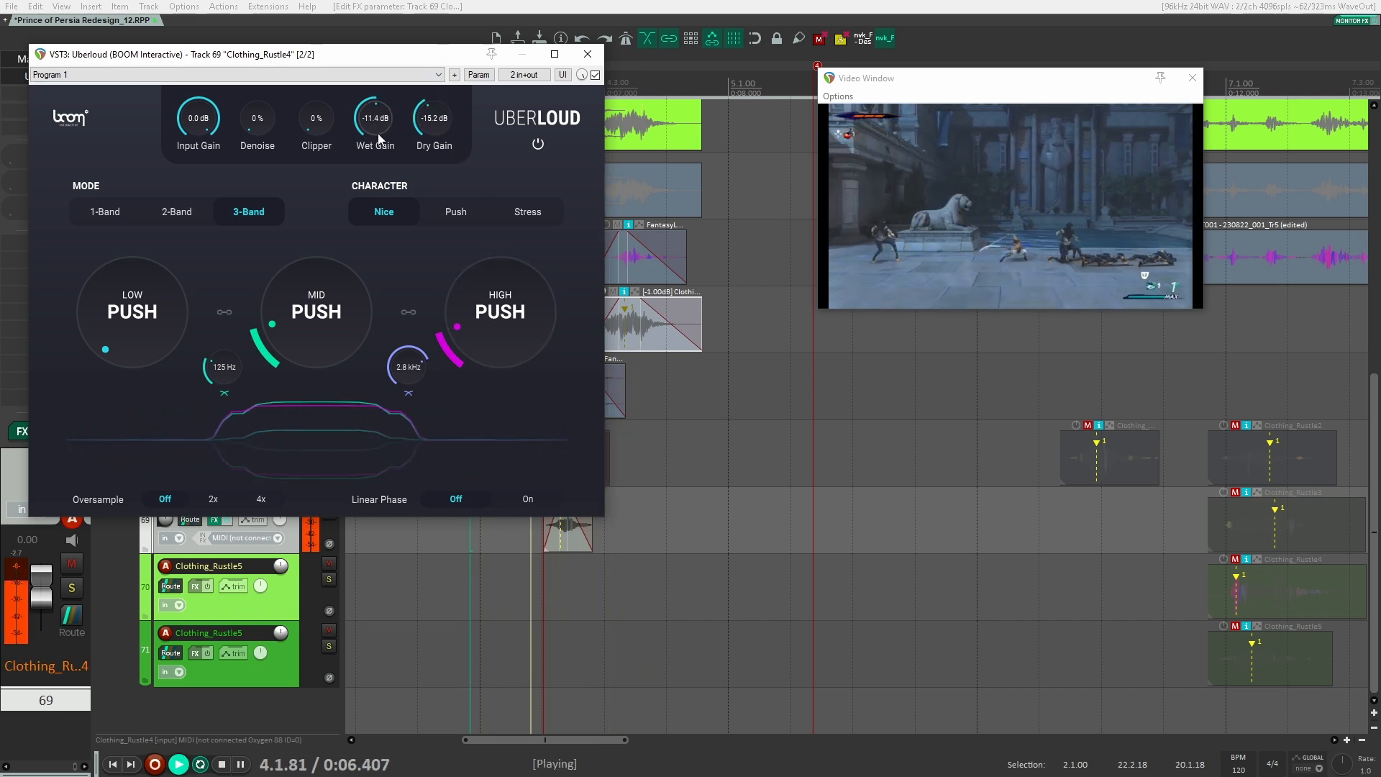
pyautogui.press('space')
pyautogui.moveTo(379, 136); pyautogui.dragTo(375, 106)
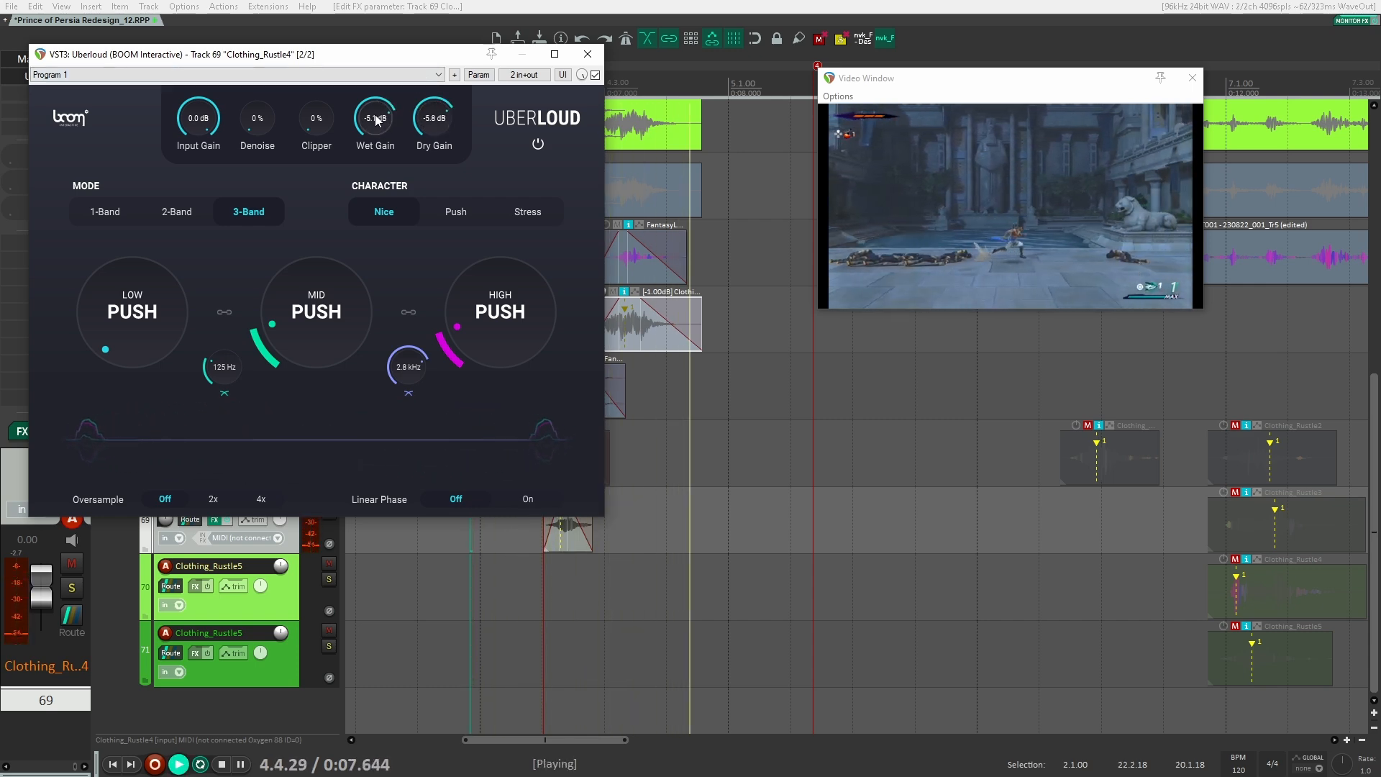
pyautogui.press('space')
pyautogui.press('space')
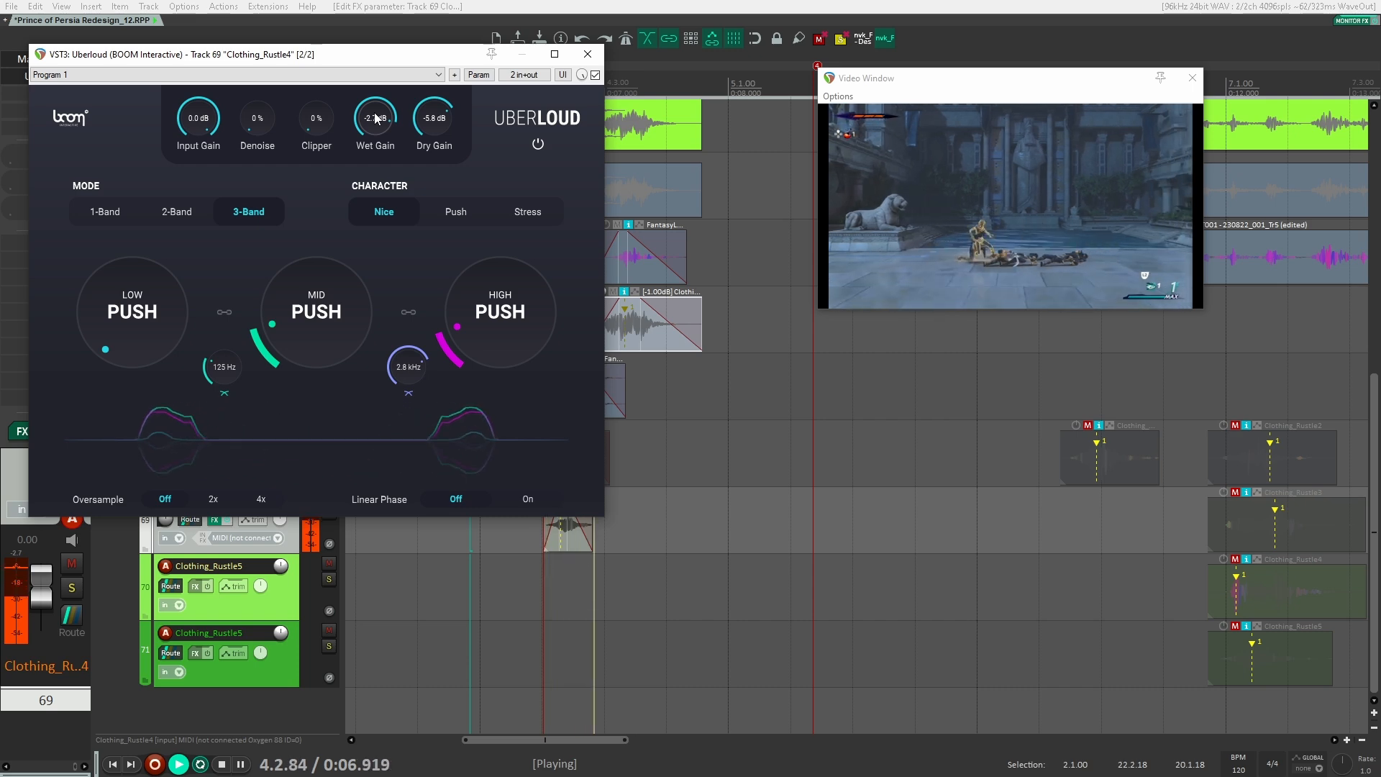
pyautogui.press('space')
pyautogui.moveTo(373, 117); pyautogui.dragTo(374, 135)
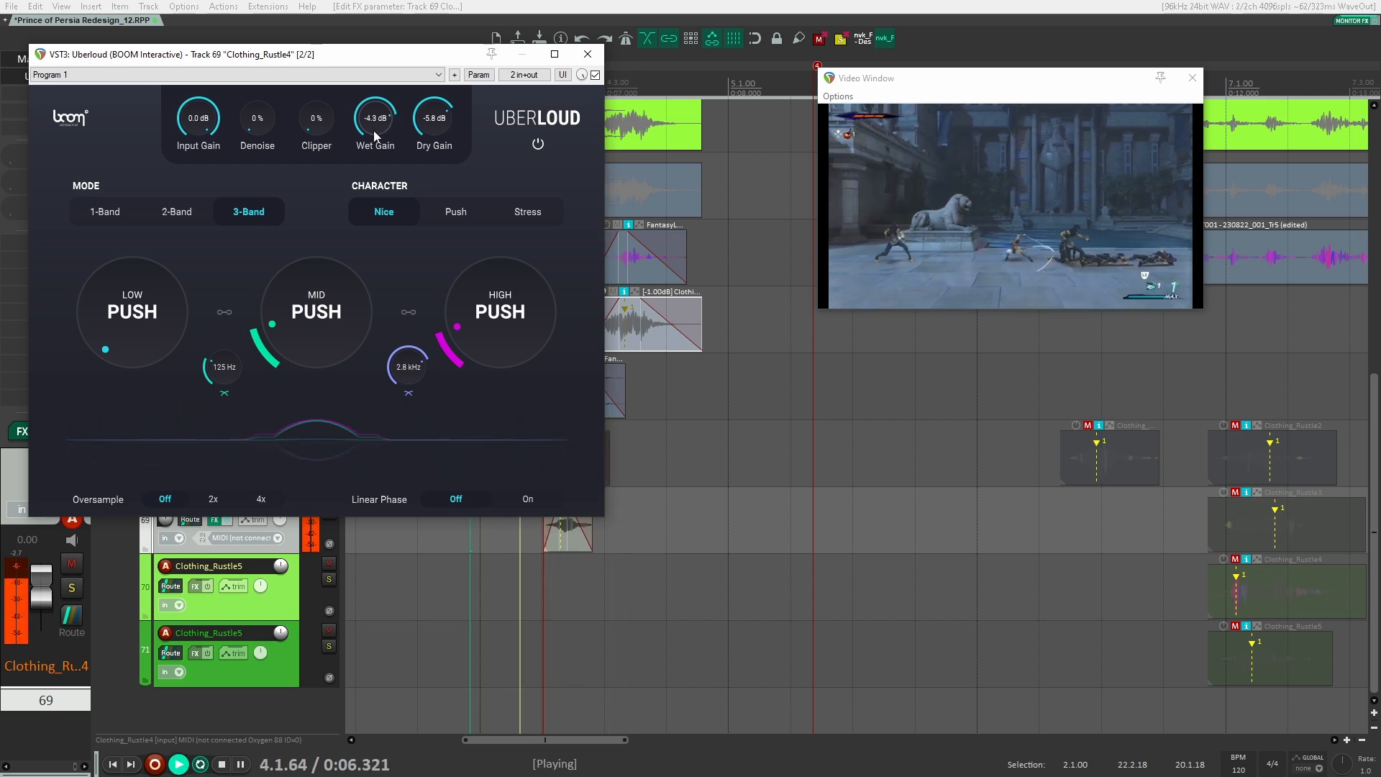
pyautogui.press('space')
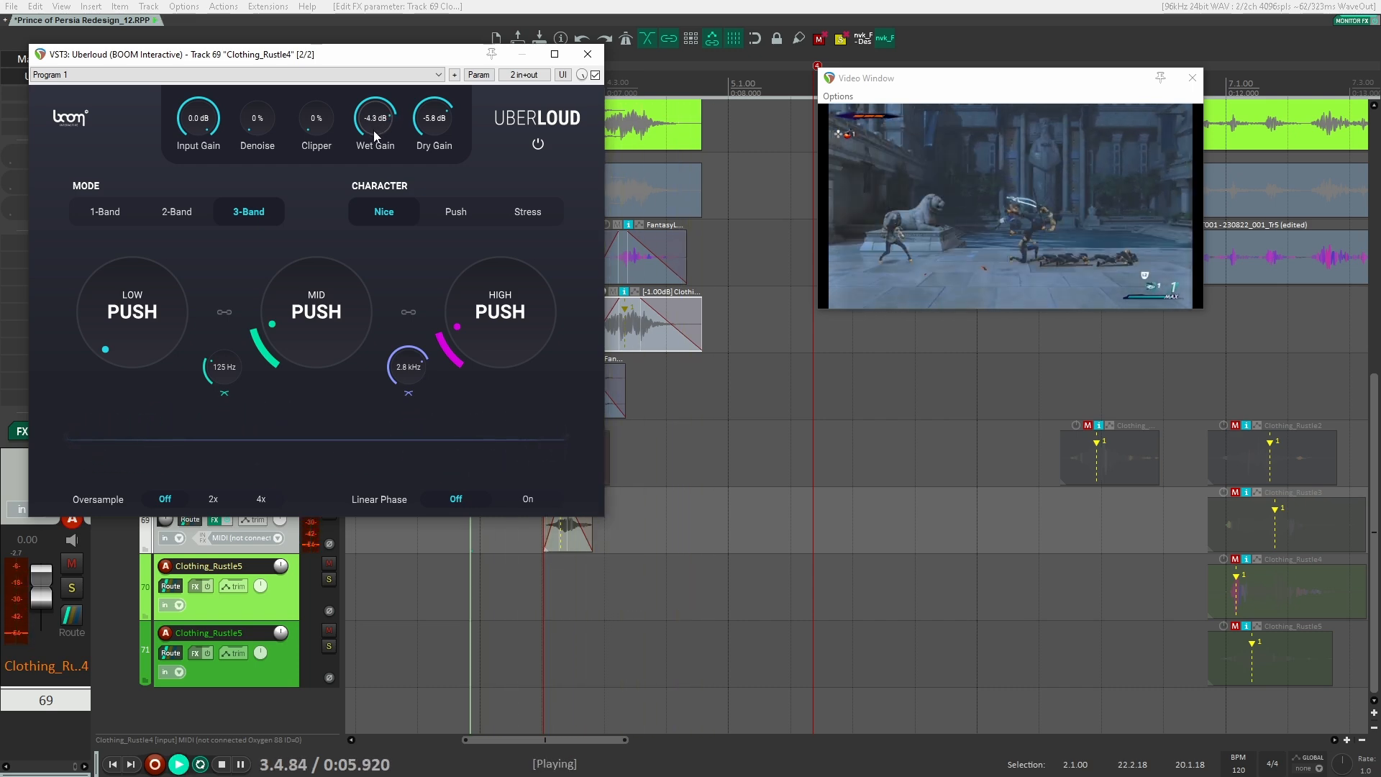
pyautogui.press('space')
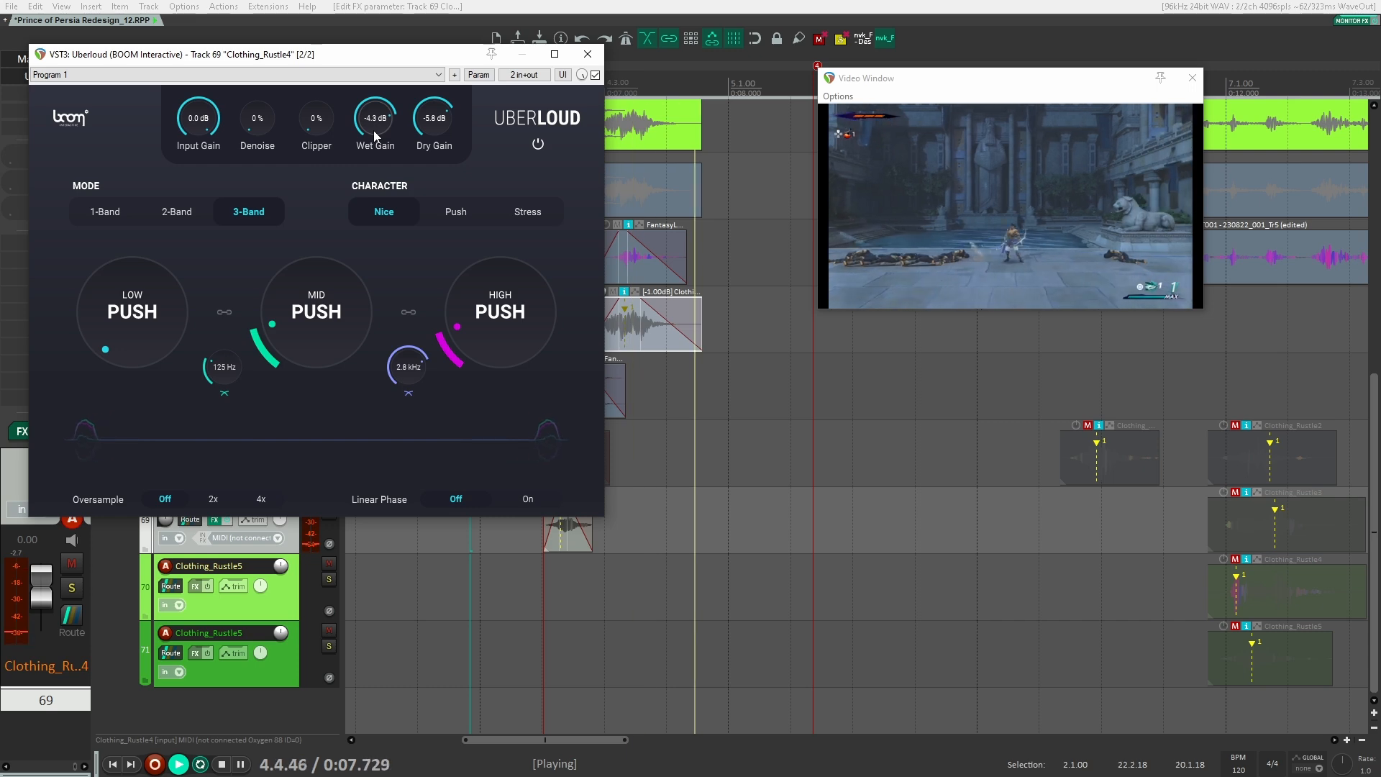
pyautogui.press('space')
# Close Uberloud, add a Neutron 2 Equalizer with a 200 Hz high-pass to track 69, and audition the mix.
pyautogui.click(590, 54)
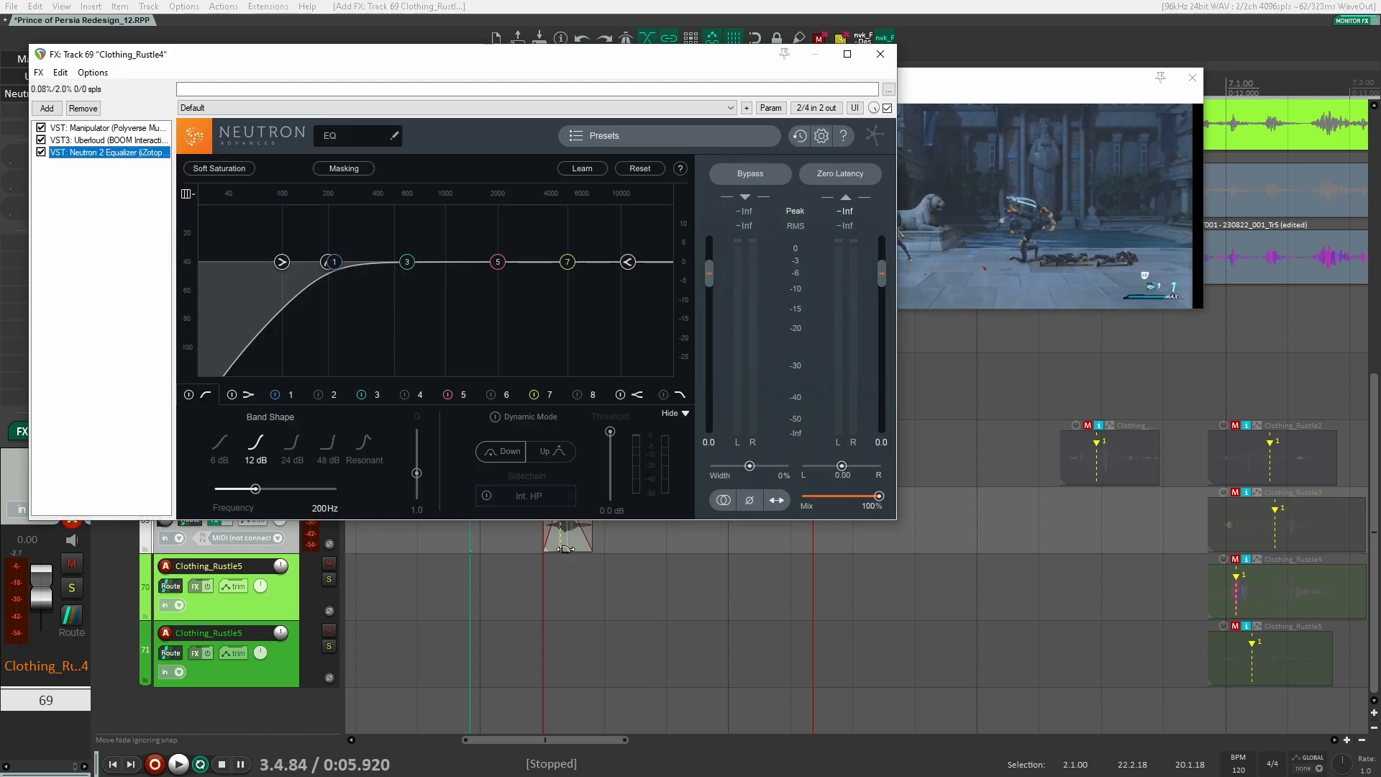
pyautogui.moveTo(516, 64); pyautogui.dragTo(839, 79)
pyautogui.press('space')
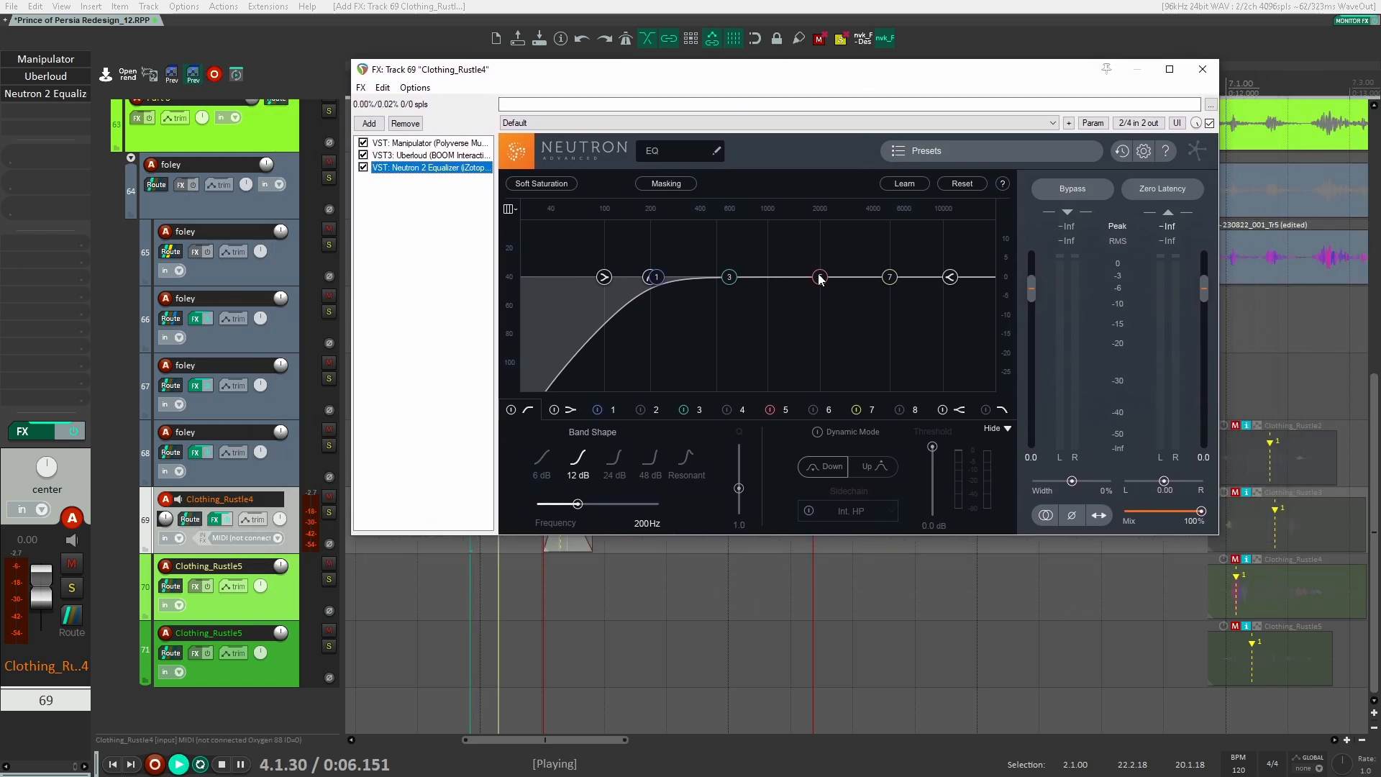
pyautogui.press('space')
# Solo track 69, sweep EQ band 5 boosted to find the resonance, and cut it by 10.6 dB at 603 Hz.
pyautogui.click(329, 512)
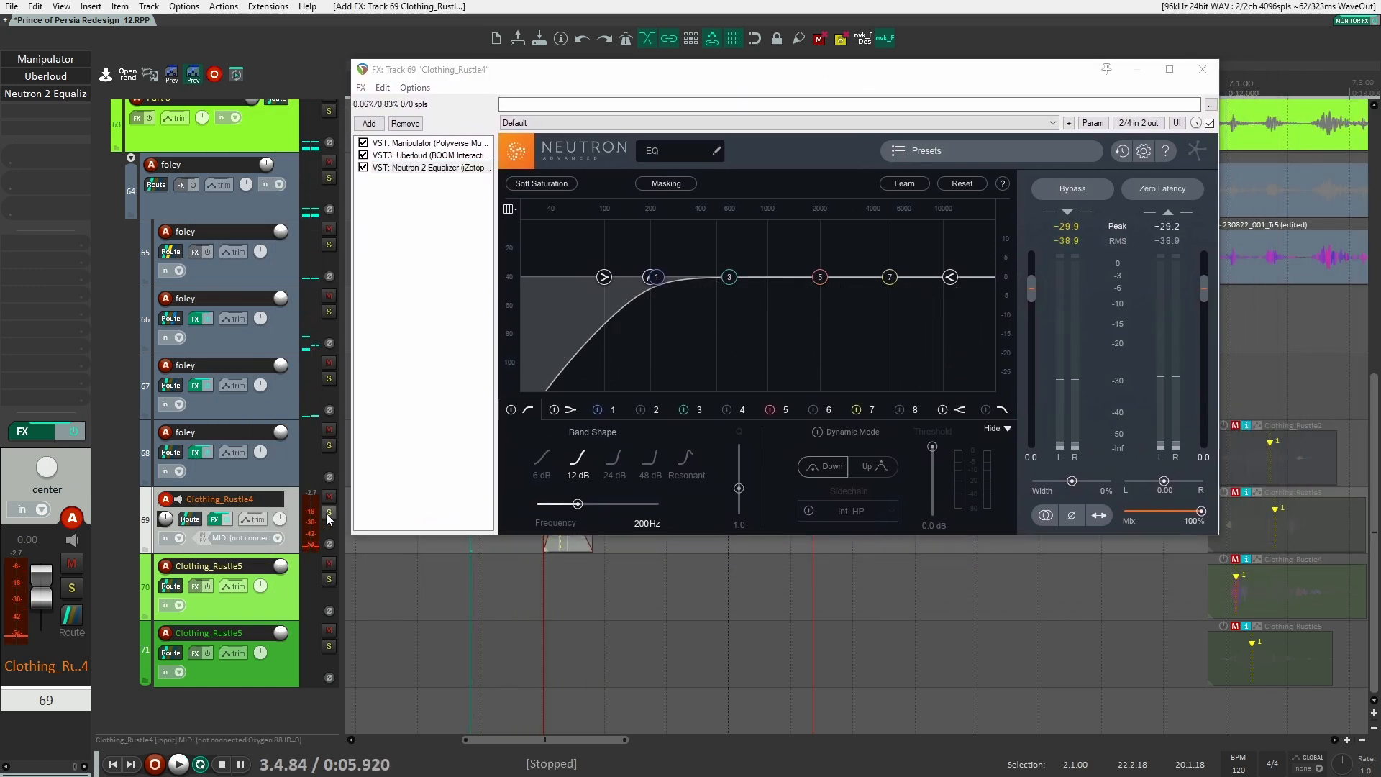
pyautogui.press('space')
pyautogui.moveTo(820, 277); pyautogui.dragTo(737, 225)
pyautogui.press('space')
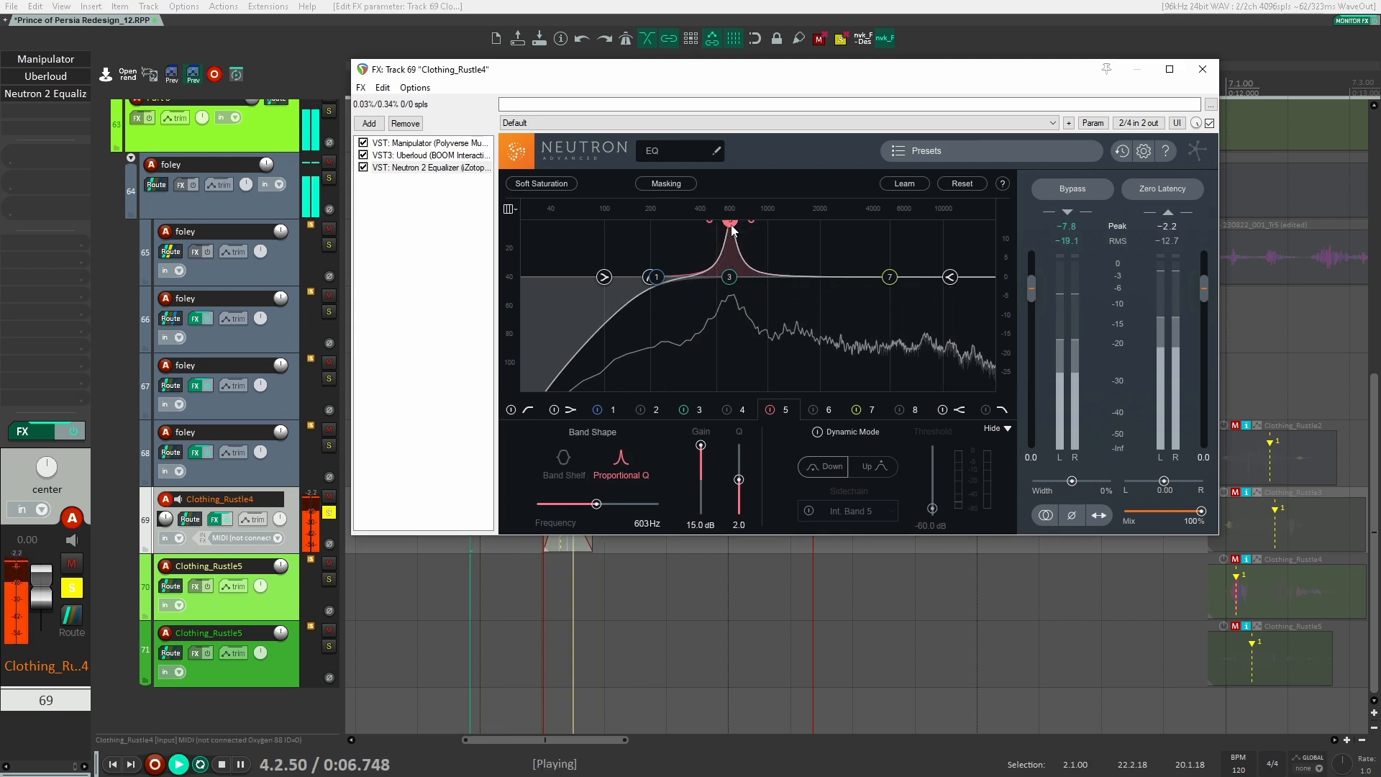
pyautogui.press('space')
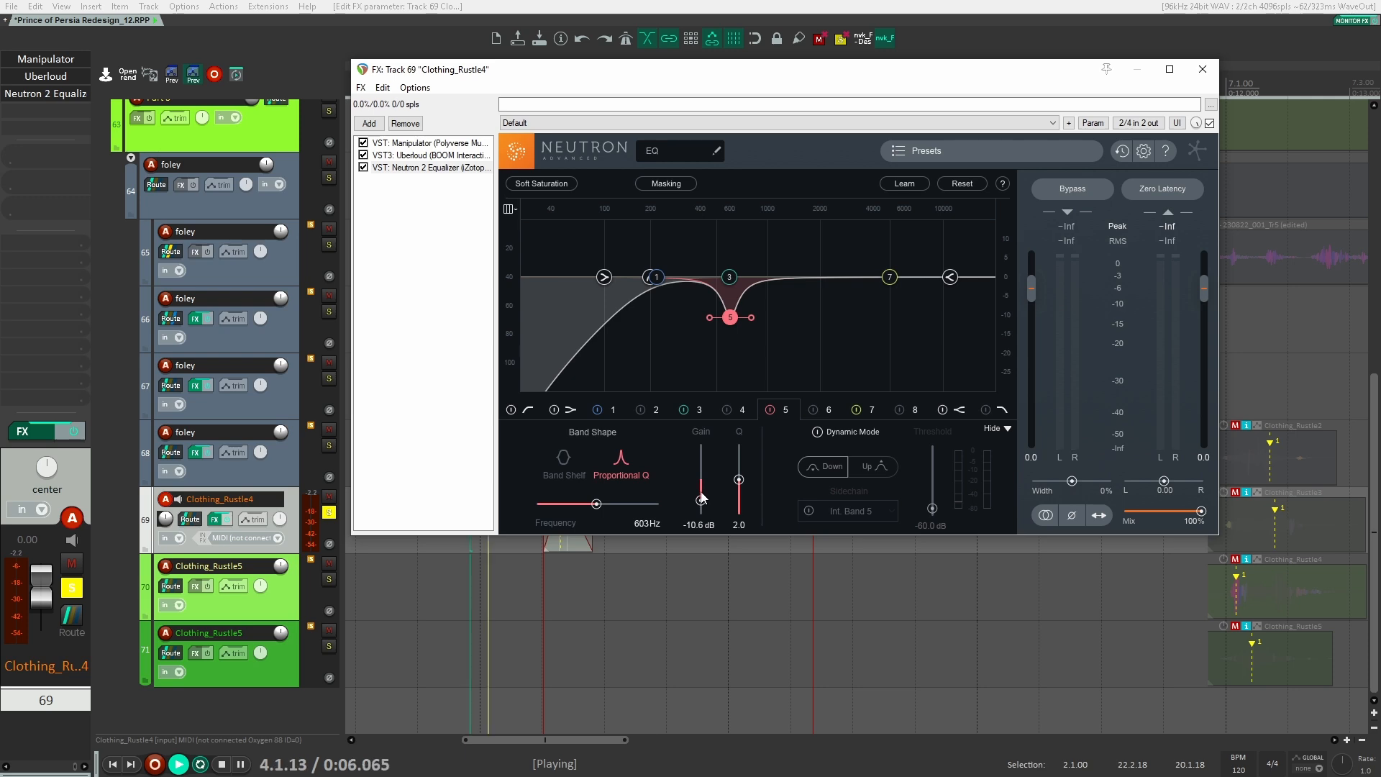
# Clear the solo on track 69, uncover the video, and audition the equalized layer within the full mix.
pyautogui.click(329, 512)
pyautogui.press('space')
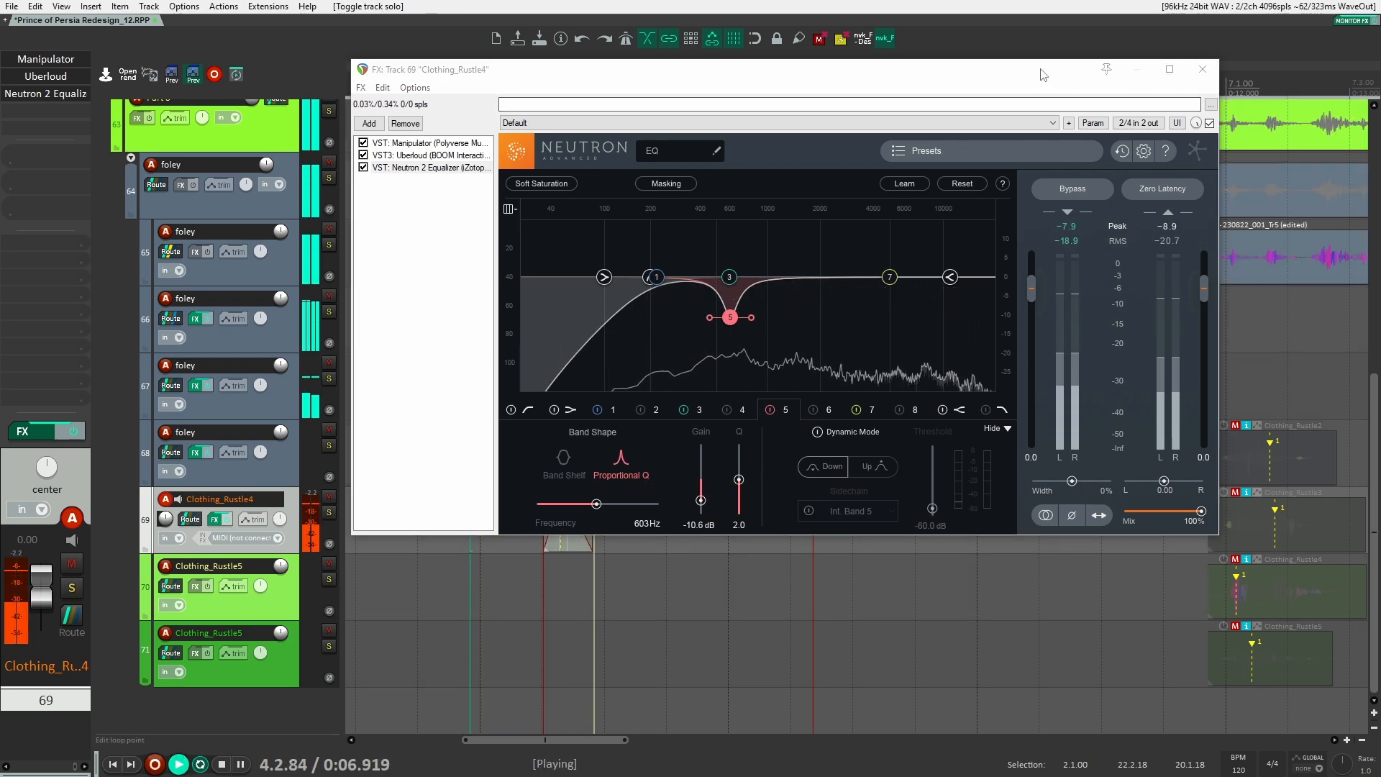
pyautogui.moveTo(1044, 74); pyautogui.dragTo(1380, 125)
pyautogui.press('space')
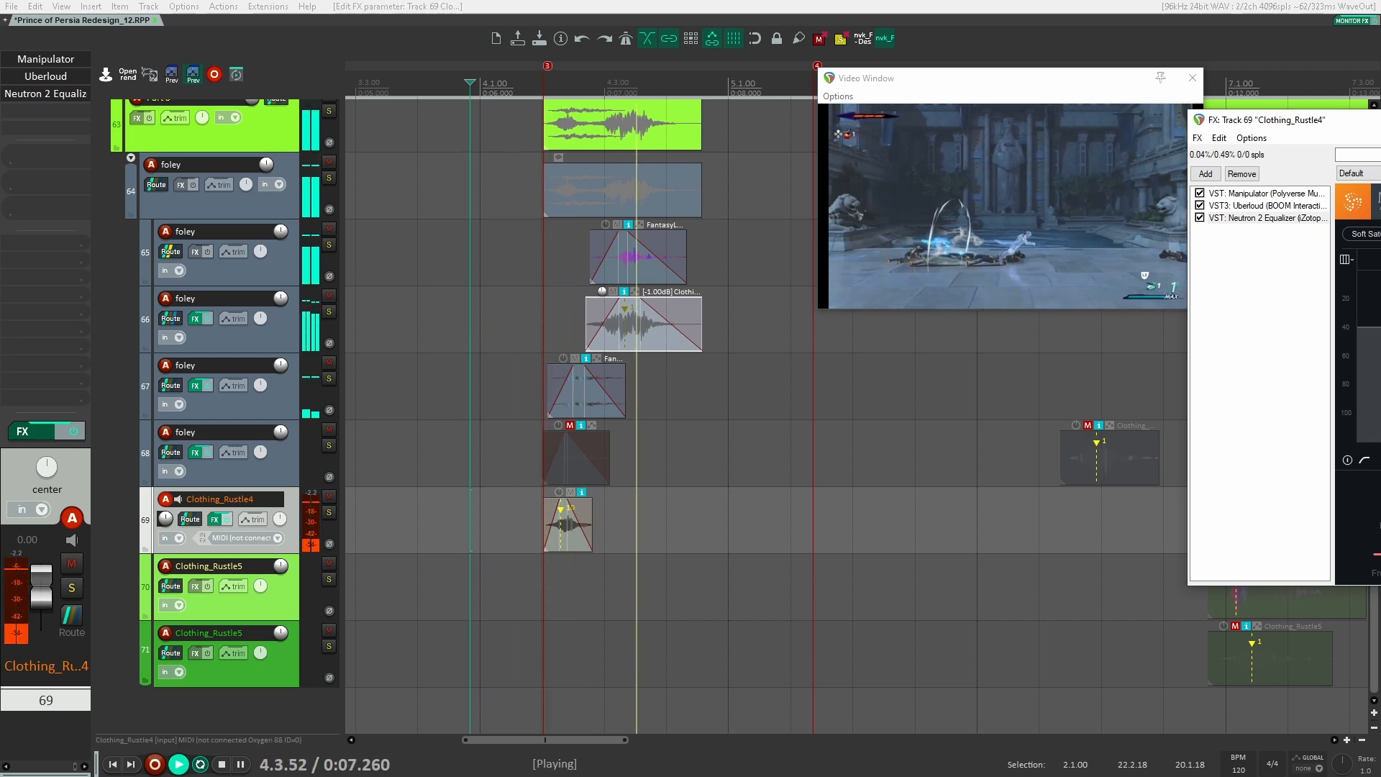
# Shape a high shelf on track 69's EQ at 6812 Hz with -4.8 dB gain and a Q of 0.5, and audition it.
pyautogui.moveTo(1380, 122); pyautogui.dragTo(806, 172)
pyautogui.press('space')
pyautogui.press('space')
pyautogui.press('space')
pyautogui.press('space')
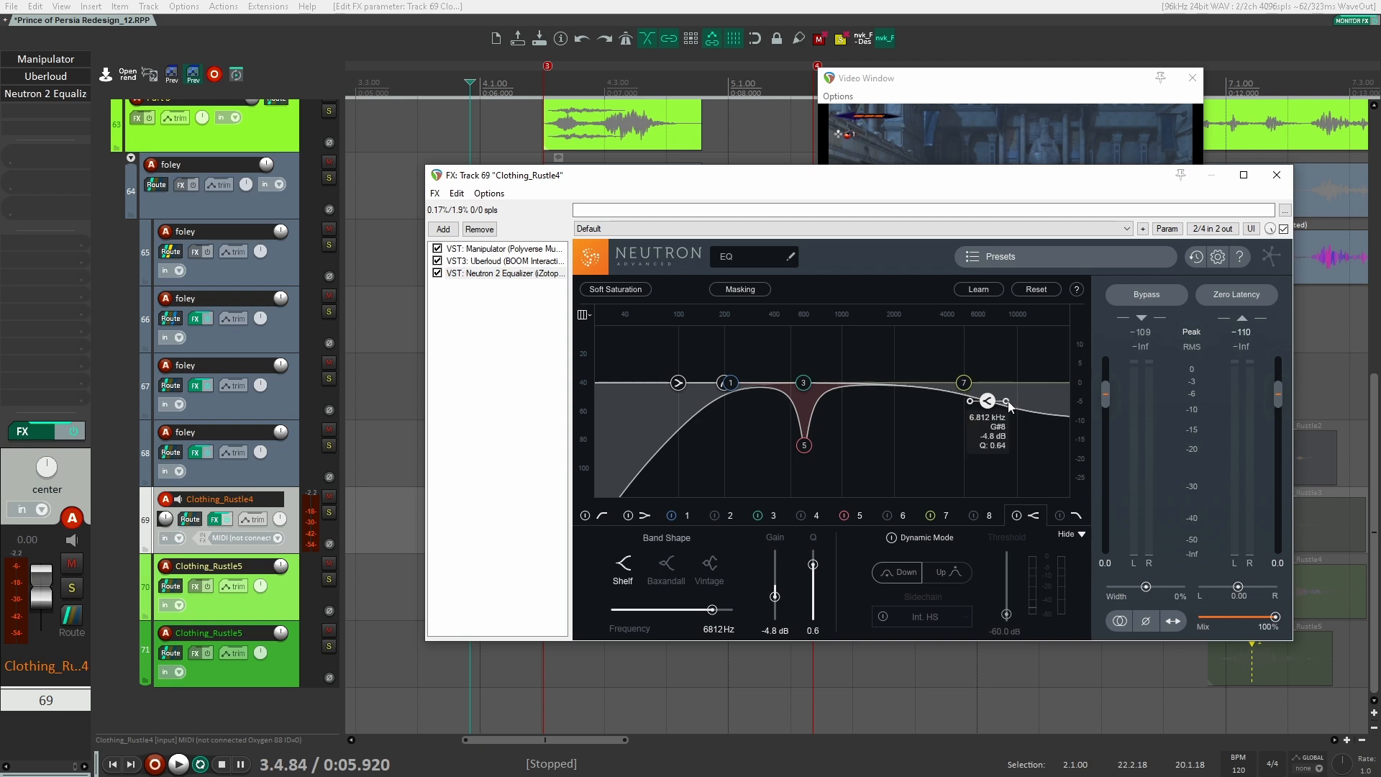
pyautogui.moveTo(1001, 214); pyautogui.dragTo(1061, 349)
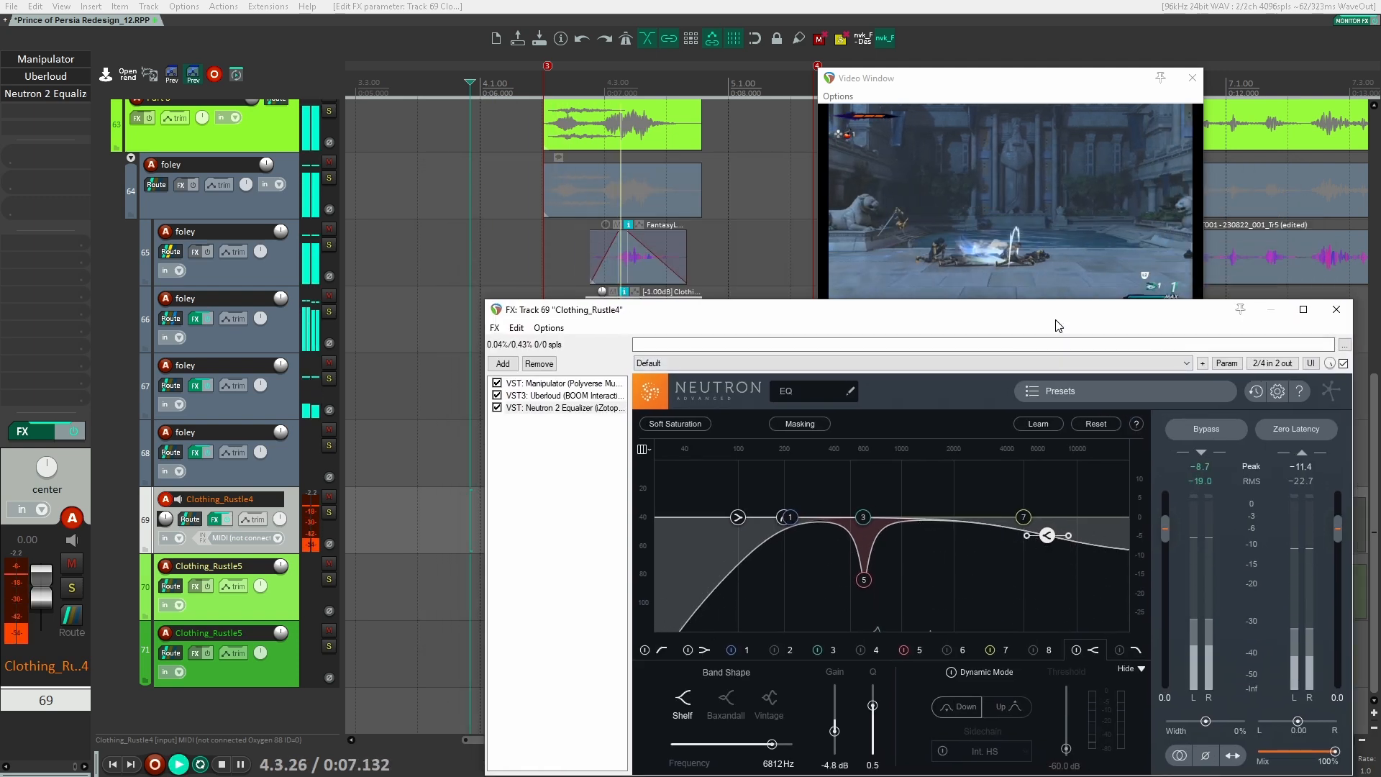
pyautogui.press('space')
# Retune the high shelf to 3234 Hz with -3.1 dB gain and a Q of 0.4, auditioning it against the video.
pyautogui.moveTo(1047, 536); pyautogui.dragTo(1052, 534)
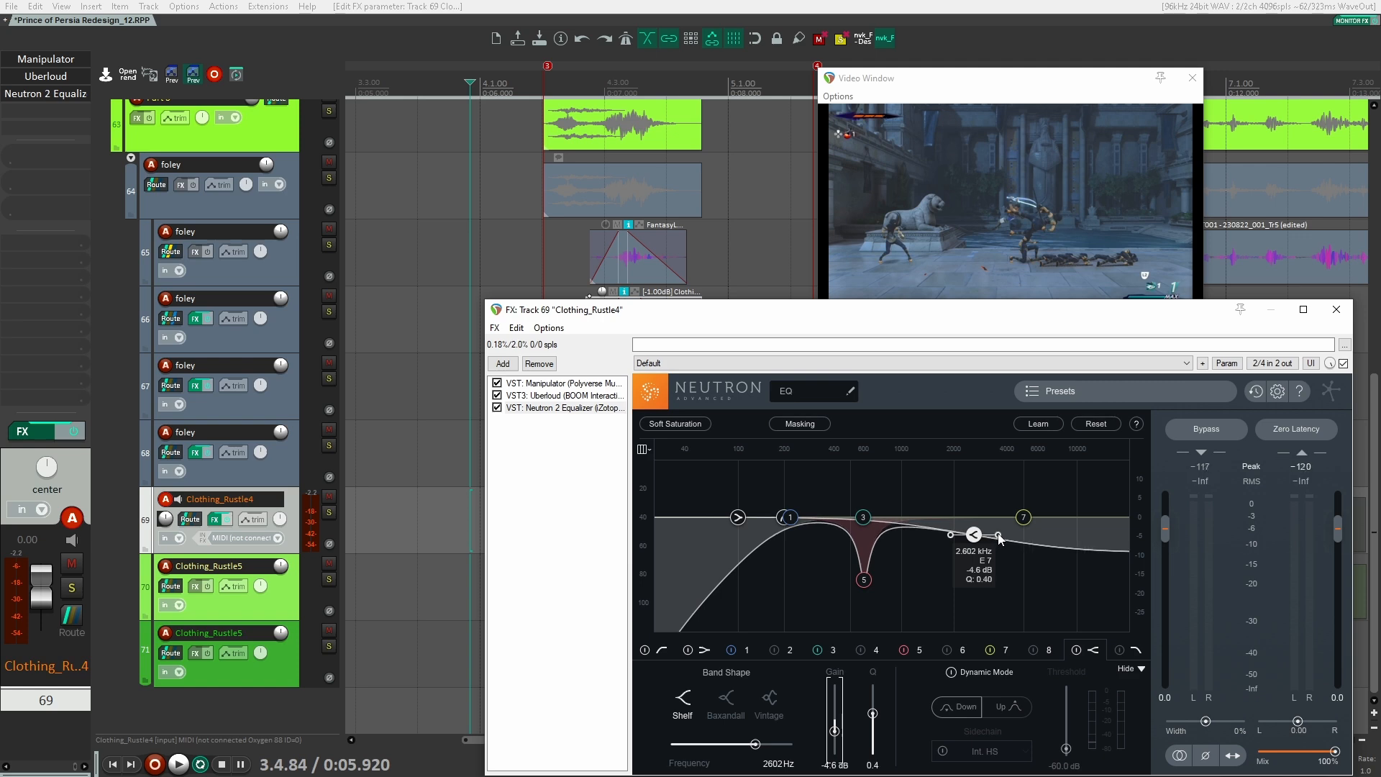
pyautogui.press('space')
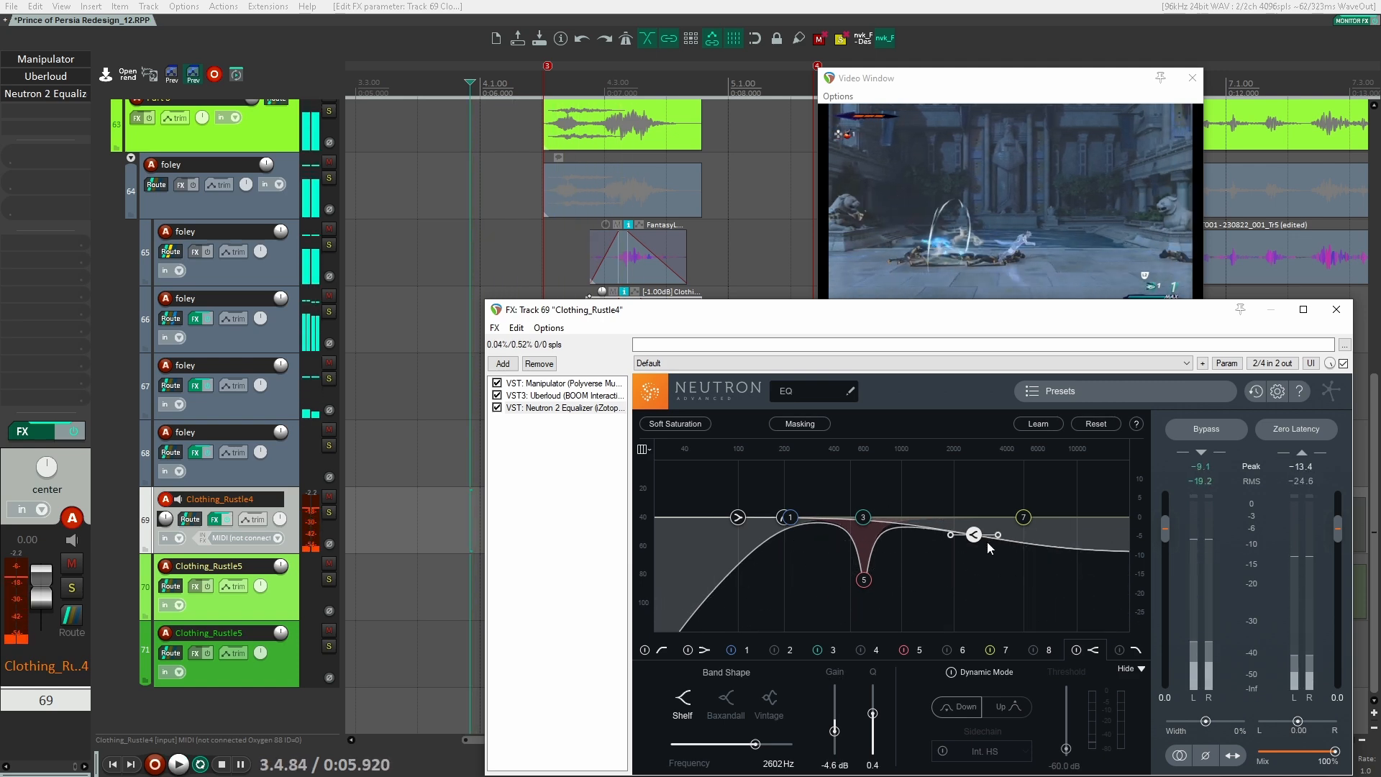
pyautogui.moveTo(986, 538); pyautogui.dragTo(996, 536)
pyautogui.press('space')
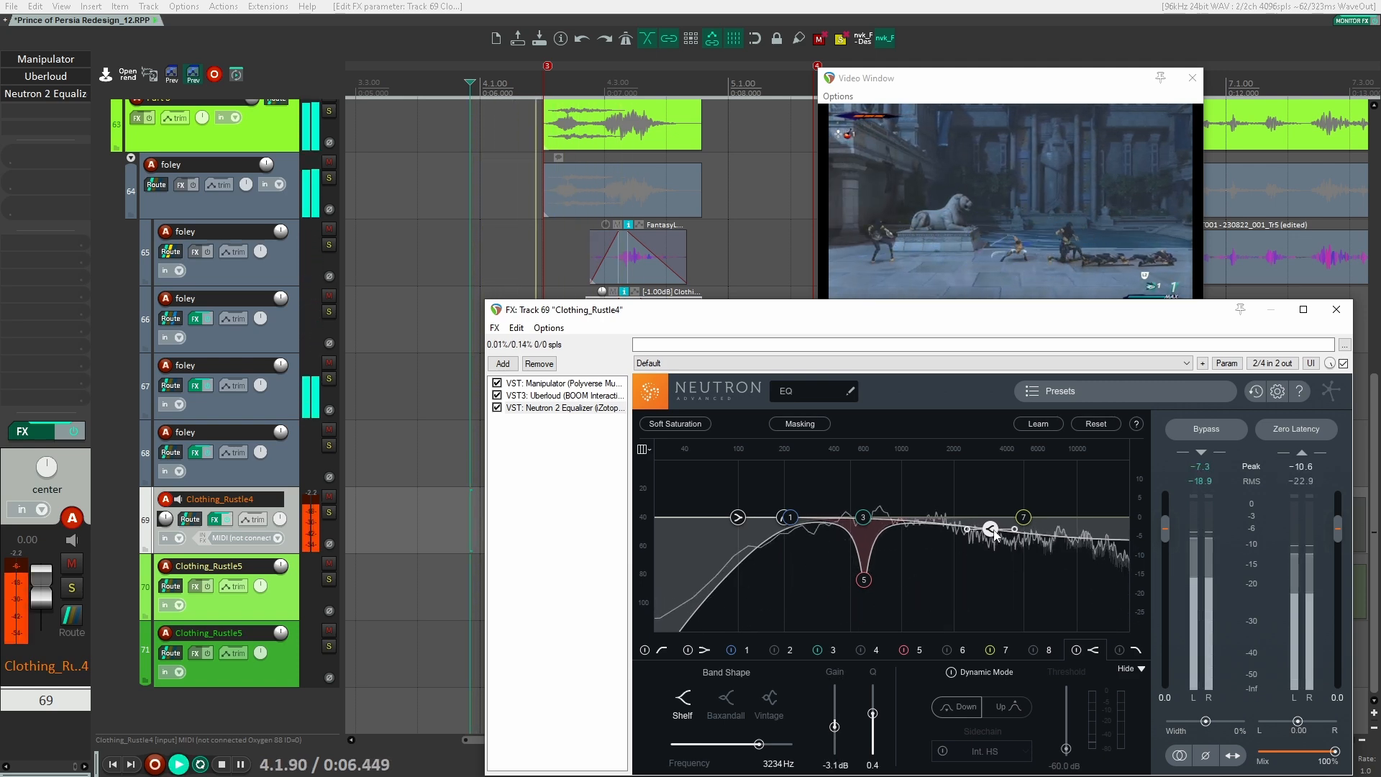
pyautogui.press('space')
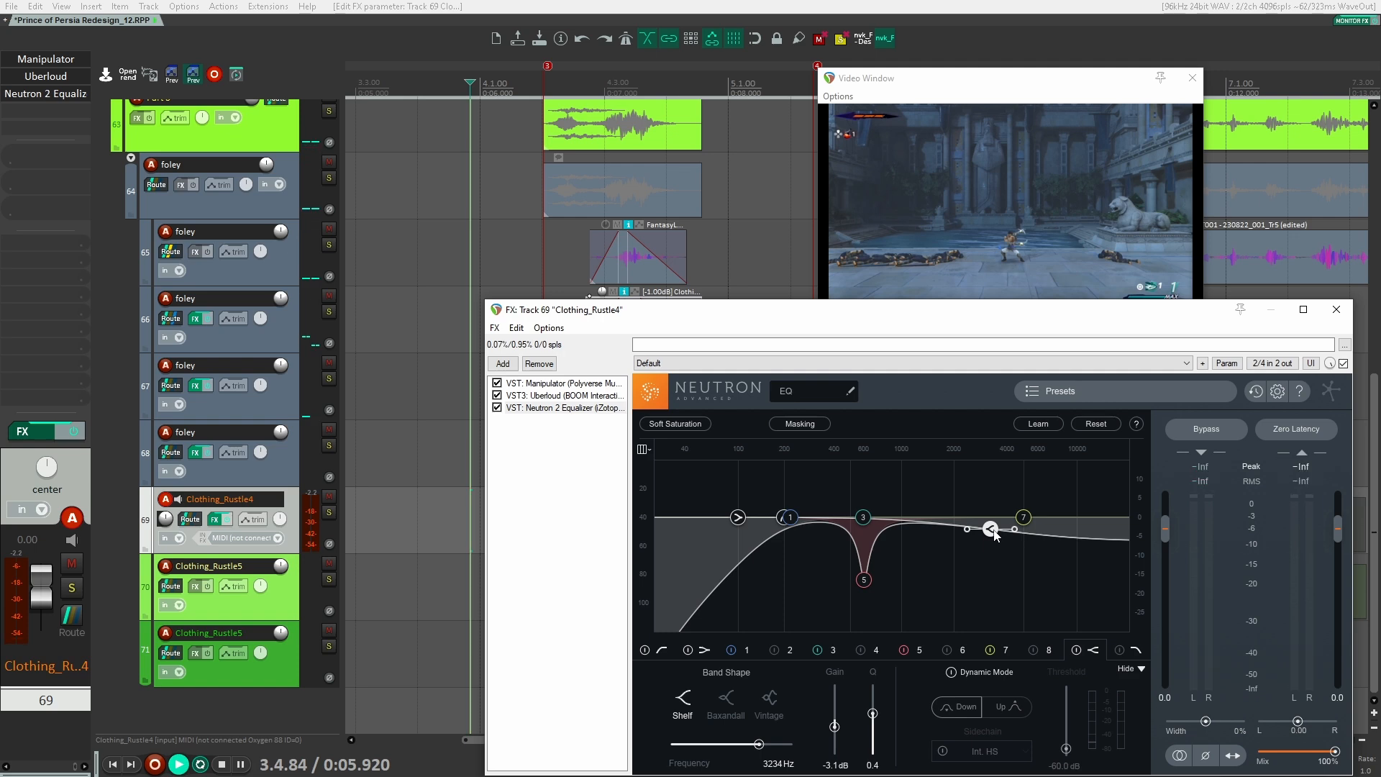
pyautogui.press('space')
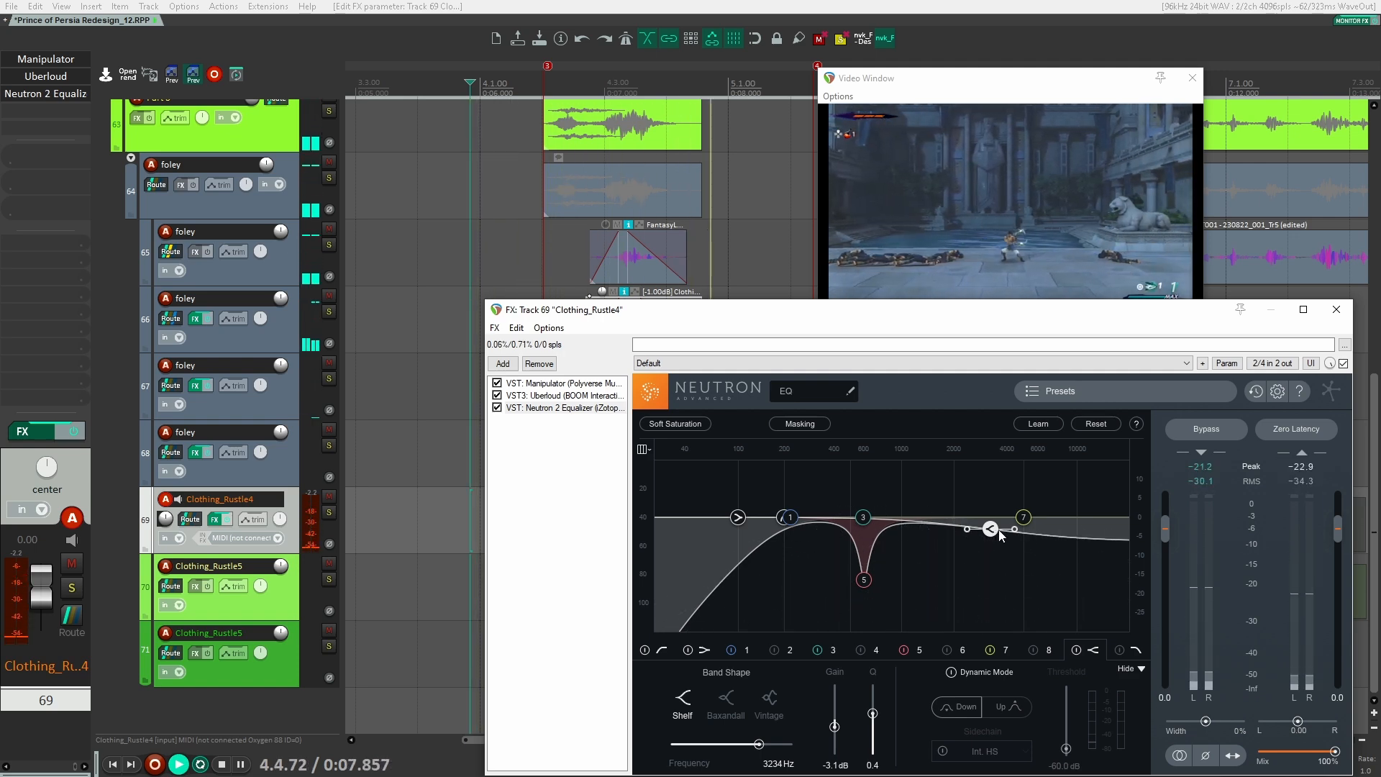
pyautogui.press('space')
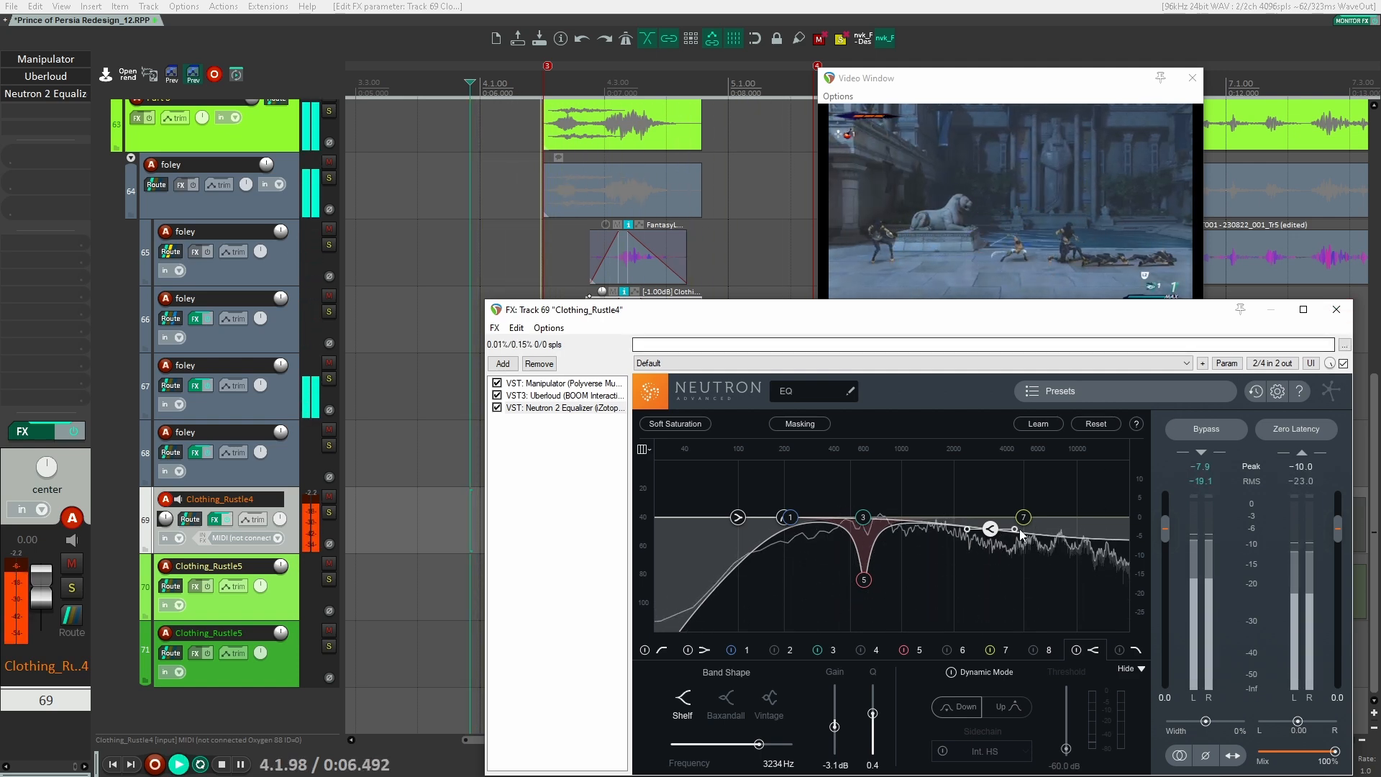
# Try the high shelf at 3359 Hz with -2.1 dB, disable the band to compare, and close the effects window while auditioning.
pyautogui.moveTo(993, 532)
pyautogui.moveTo(992, 532); pyautogui.dragTo(996, 528)
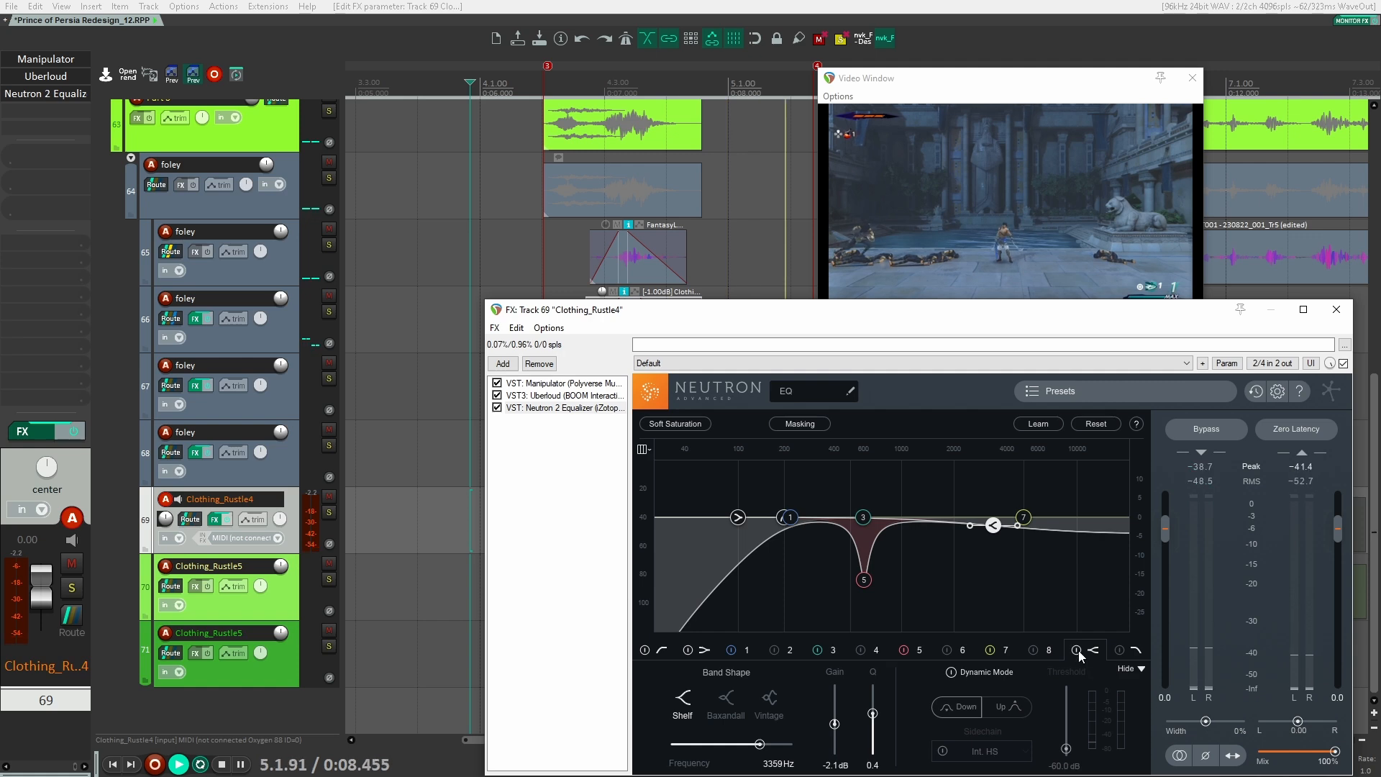
pyautogui.click(1078, 650)
pyautogui.press('space')
pyautogui.press('space')
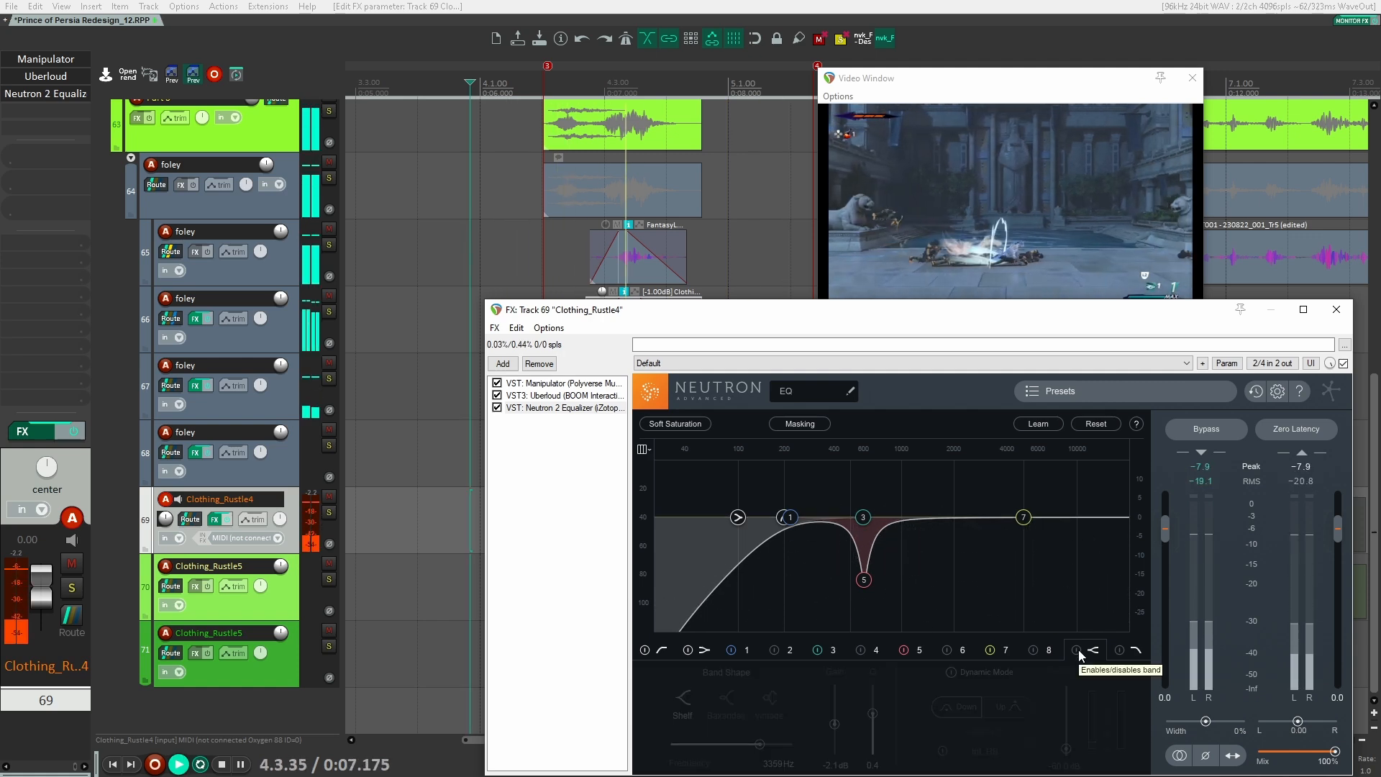
pyautogui.press('space')
pyautogui.press('Escape')
pyautogui.press('space')
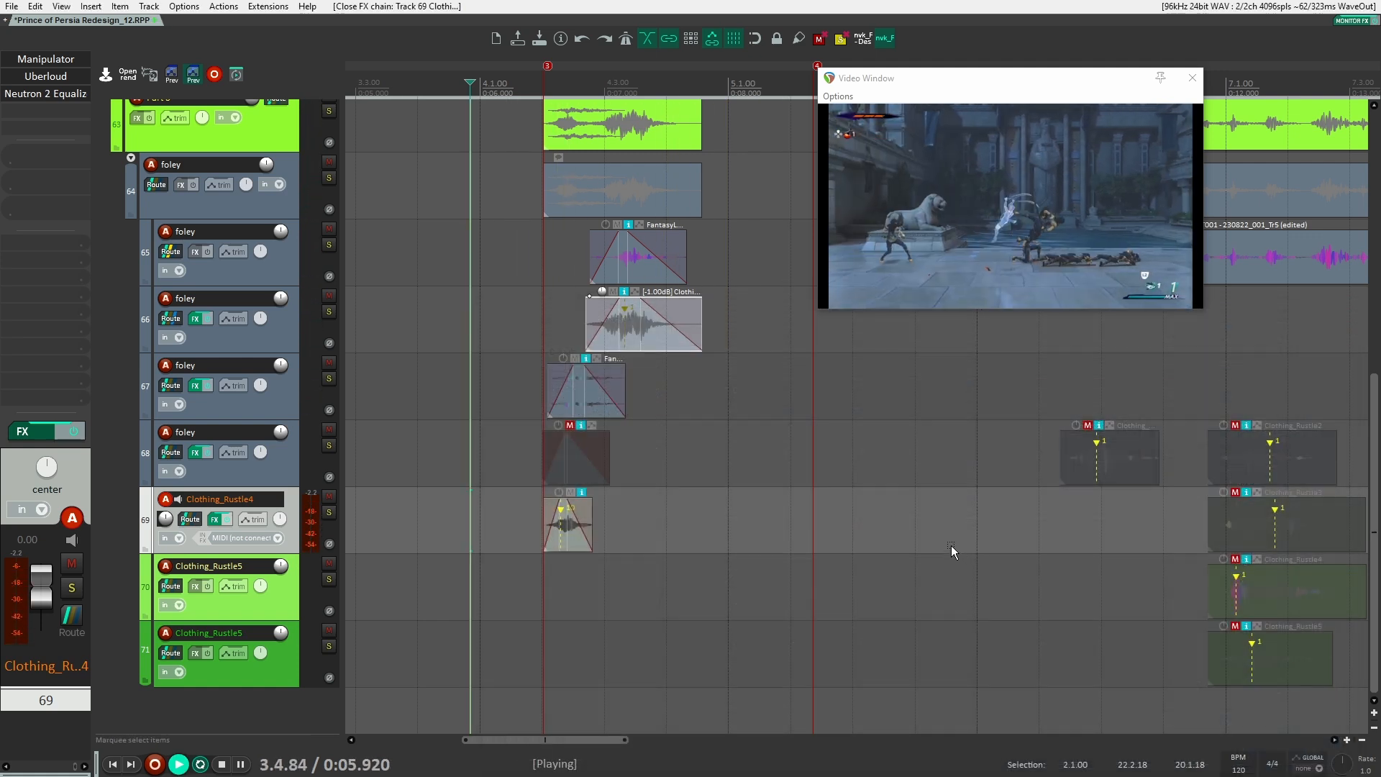
pyautogui.press('space')
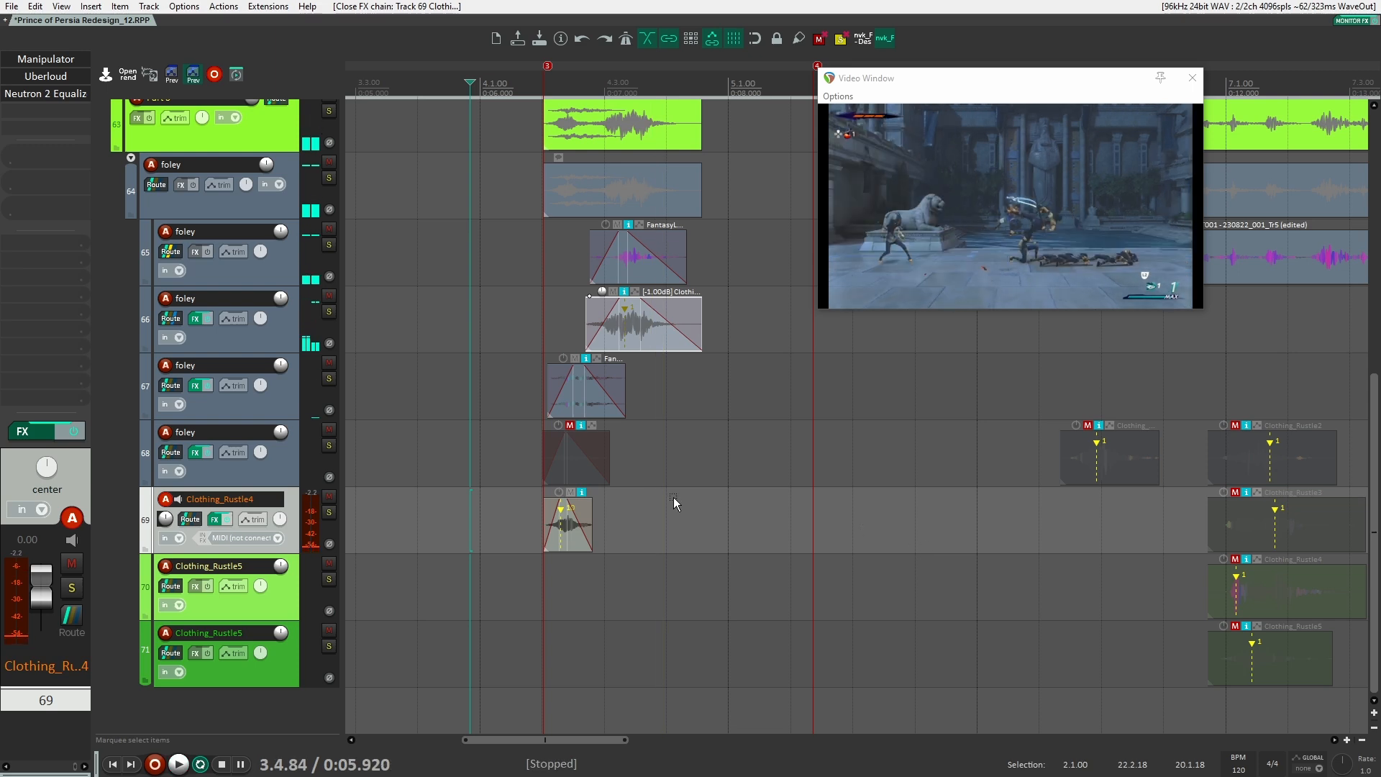
# Reopen track 69's EQ, set the high shelf to 5804 Hz with -3.1 dB gain, and move the window clear of the tracks.
pyautogui.click(46, 96)
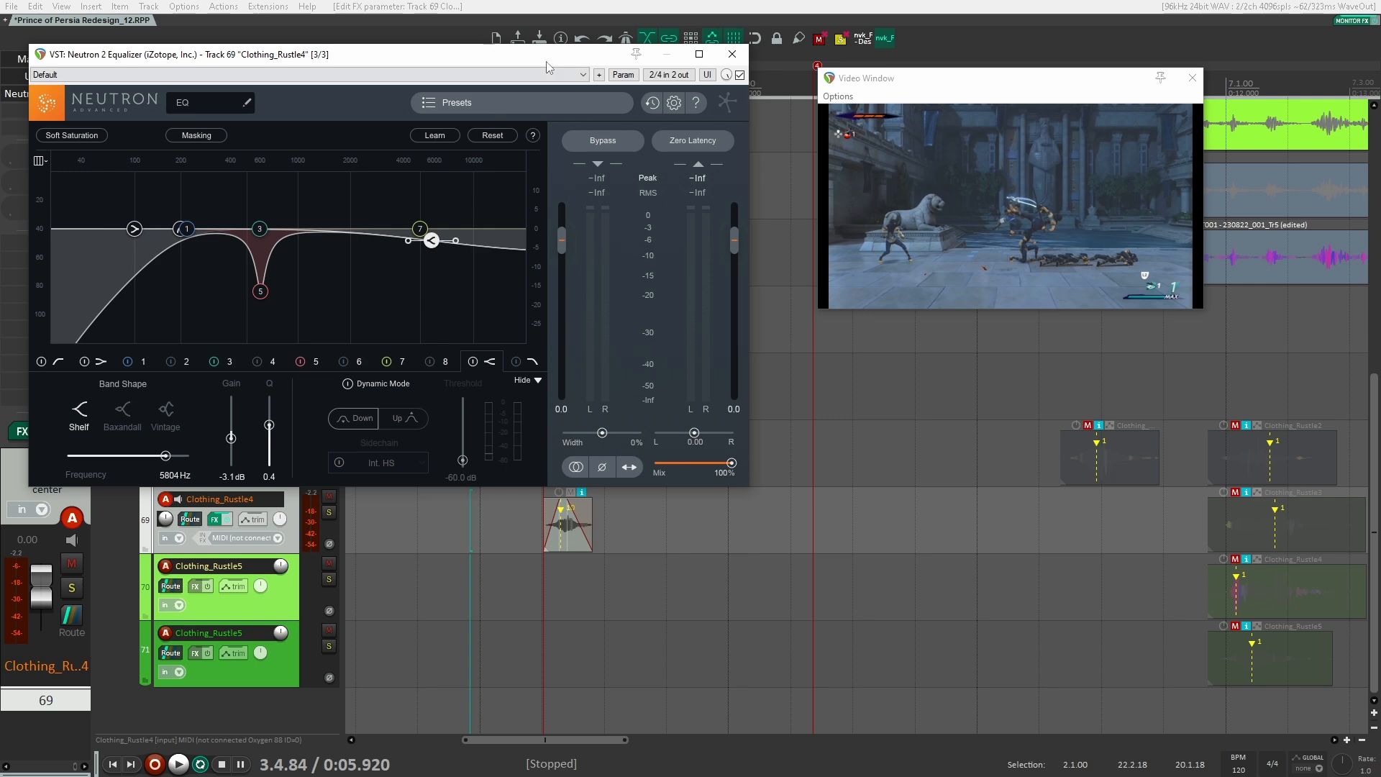
pyautogui.moveTo(546, 62); pyautogui.dragTo(1380, 351)
# Highlight the foley items on tracks 65 and 66, clear the selection, and audition from just before they start.
pyautogui.scroll(3, 760, 390)
pyautogui.moveTo(756, 430); pyautogui.dragTo(575, 512)
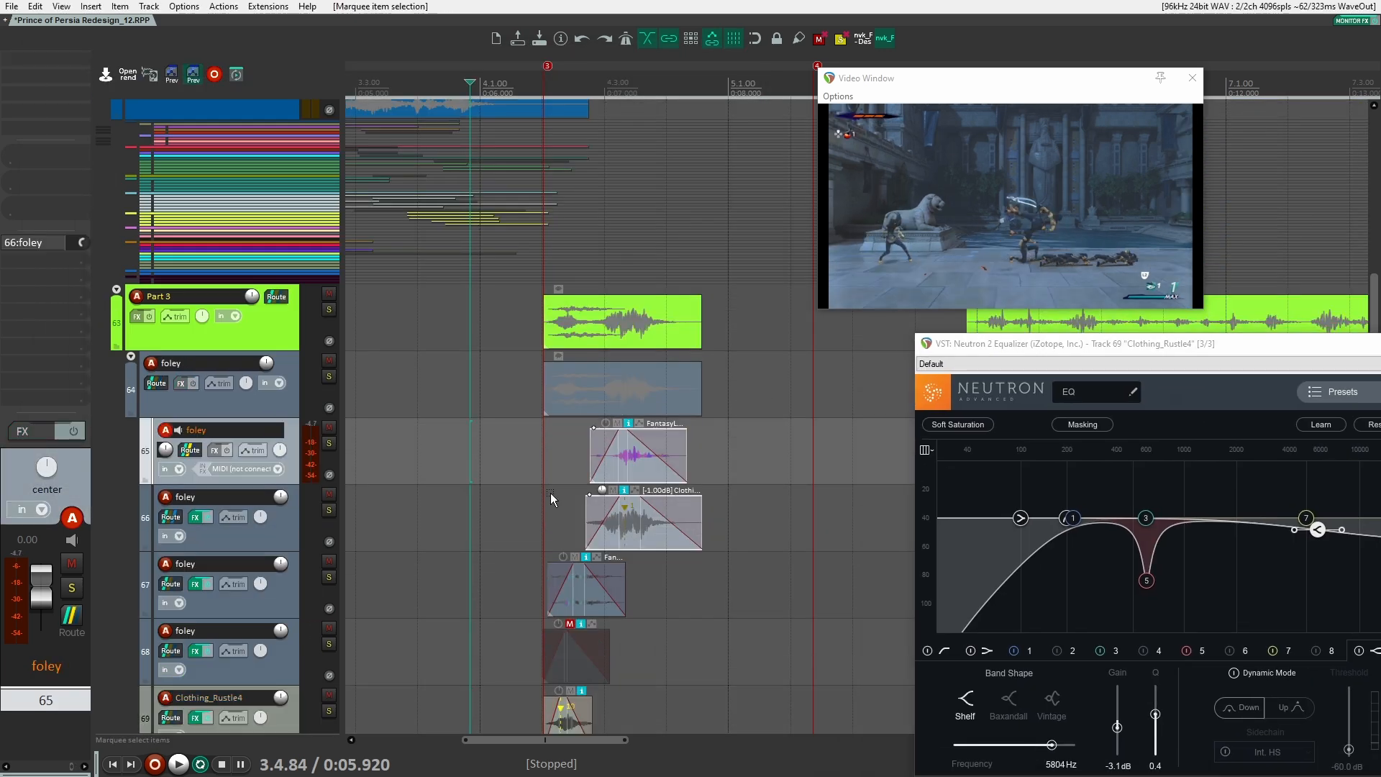
pyautogui.click(573, 454)
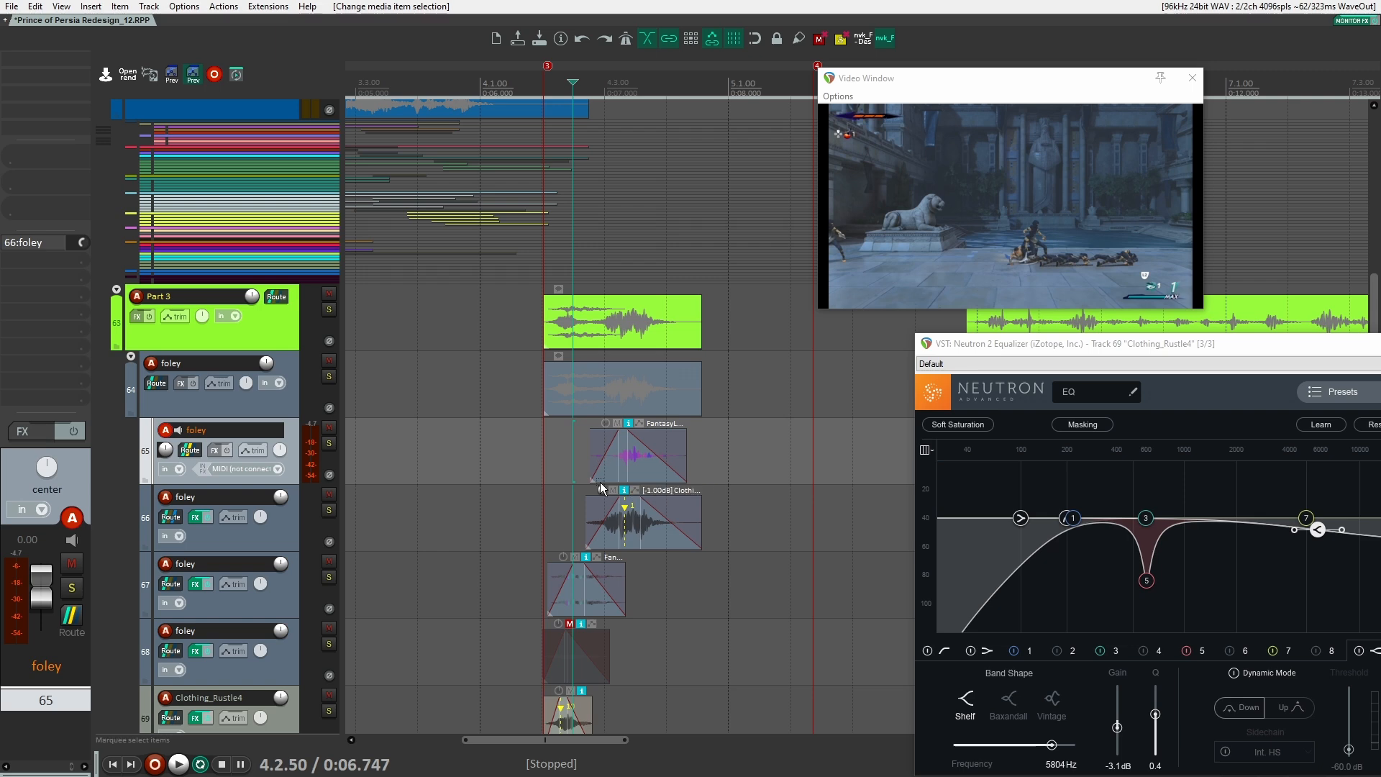
pyautogui.click(577, 464)
pyautogui.press('space')
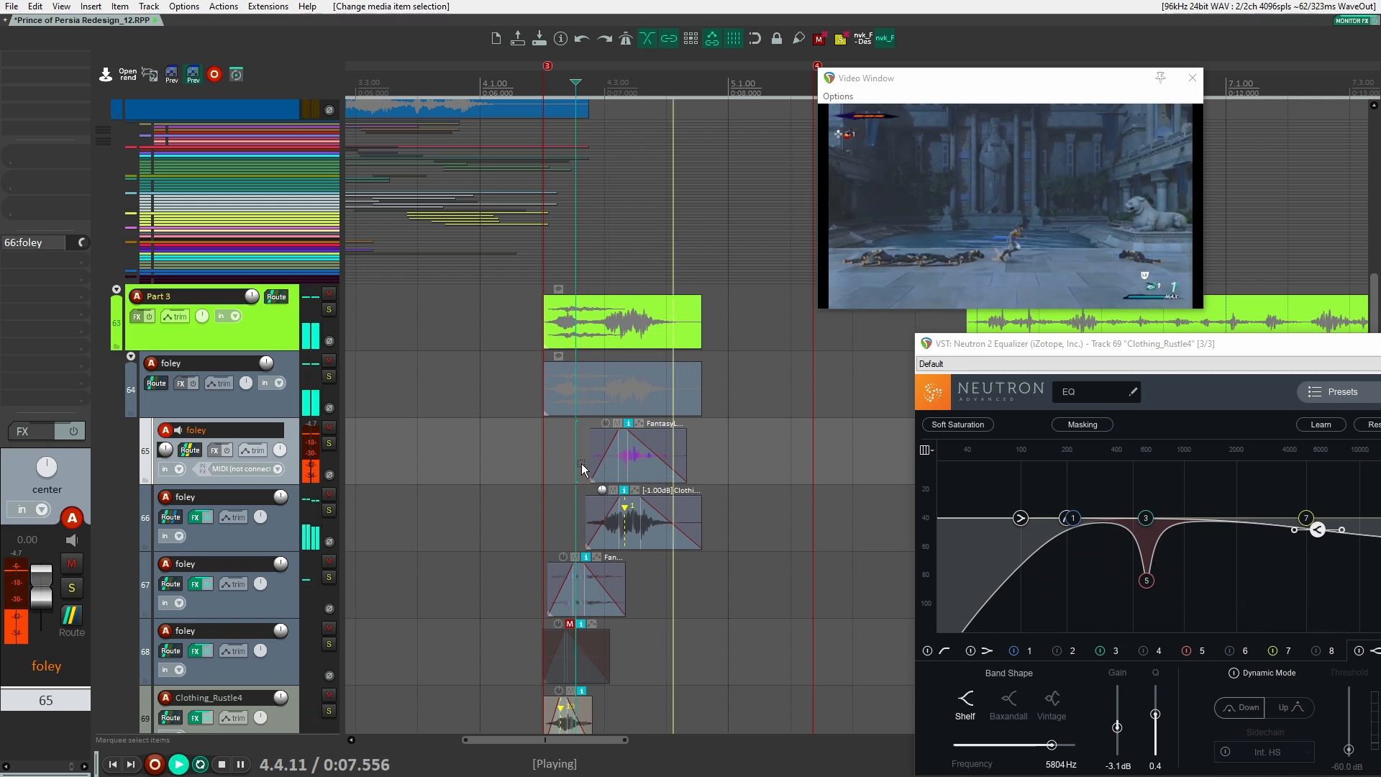
pyautogui.press('space')
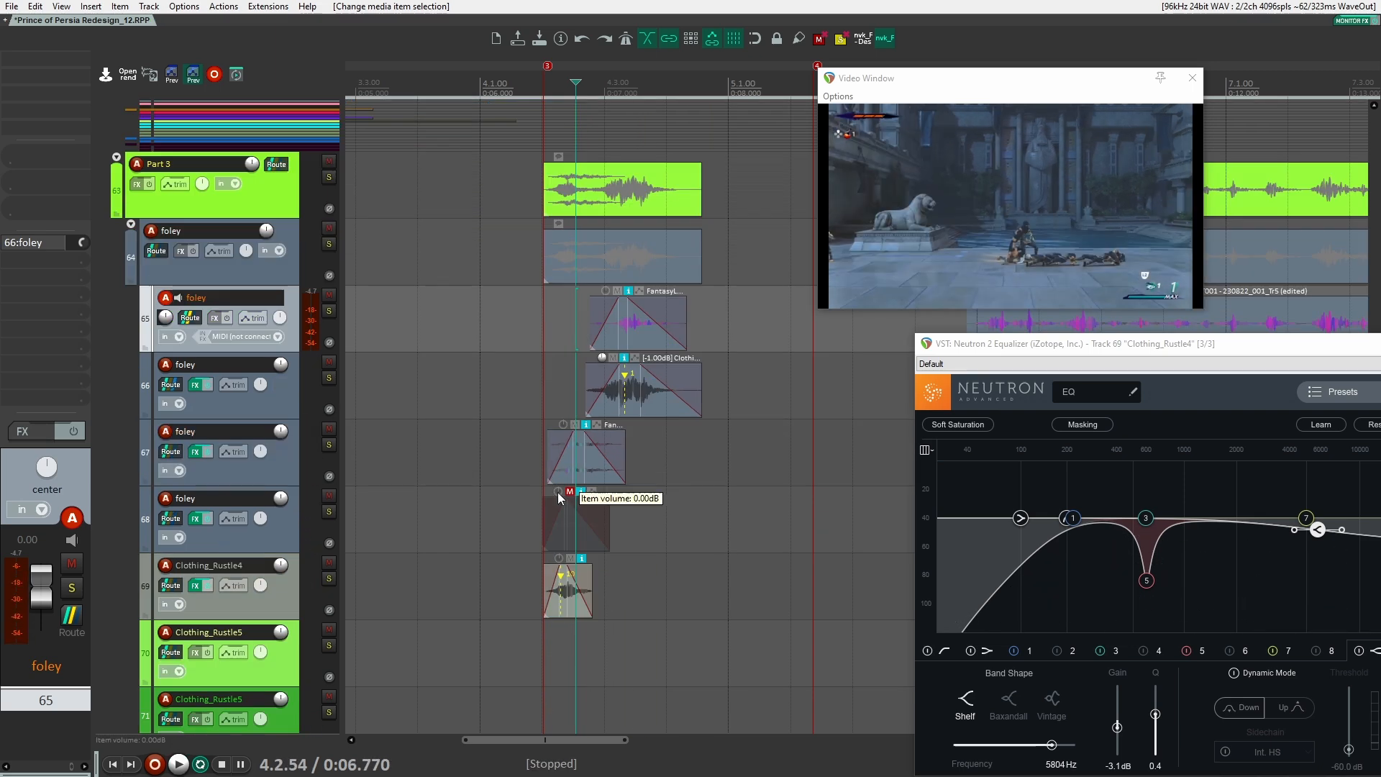
# Highlight the foley items on tracks 67 to 69 and on tracks 65 and 66, and place the edit cursor ahead of them.
pyautogui.scroll(-3, 554, 491)
pyautogui.click(534, 415)
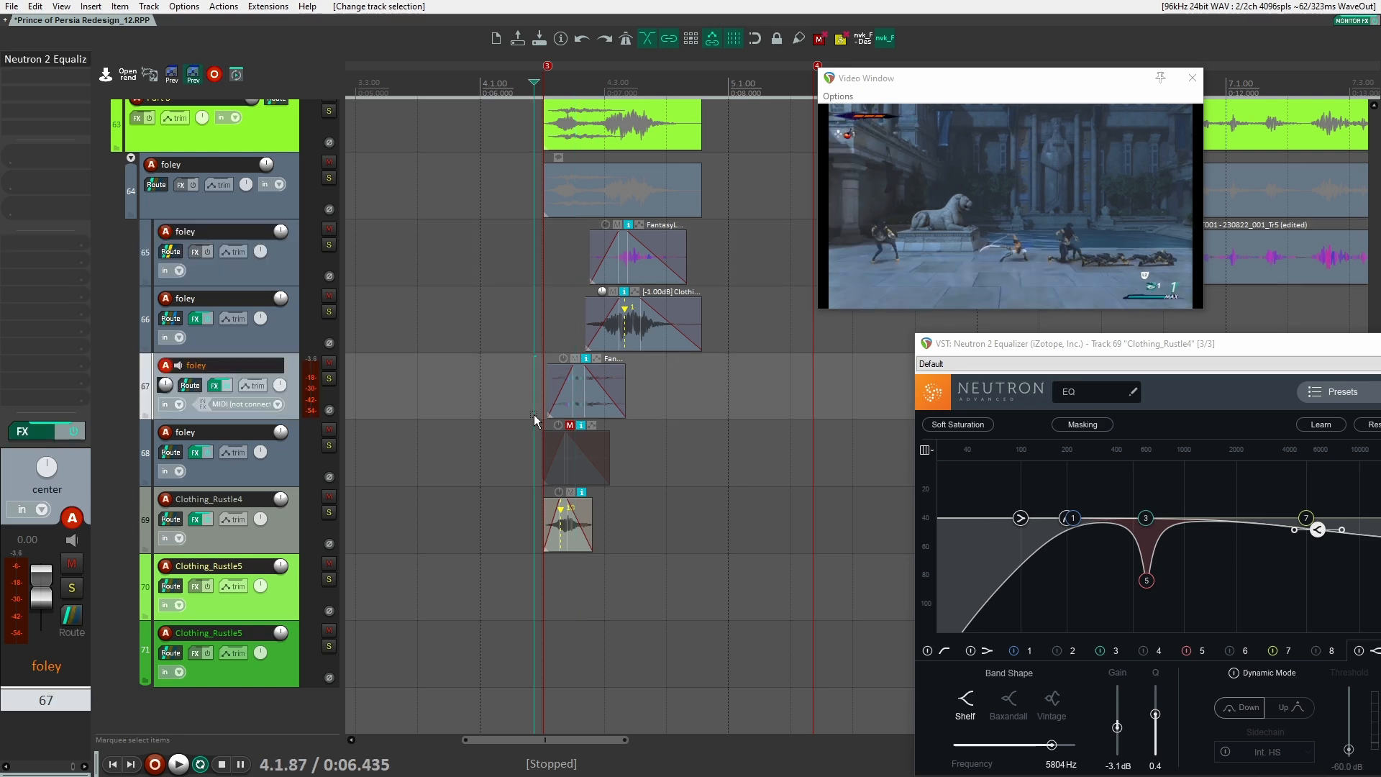
pyautogui.moveTo(660, 412); pyautogui.dragTo(523, 536)
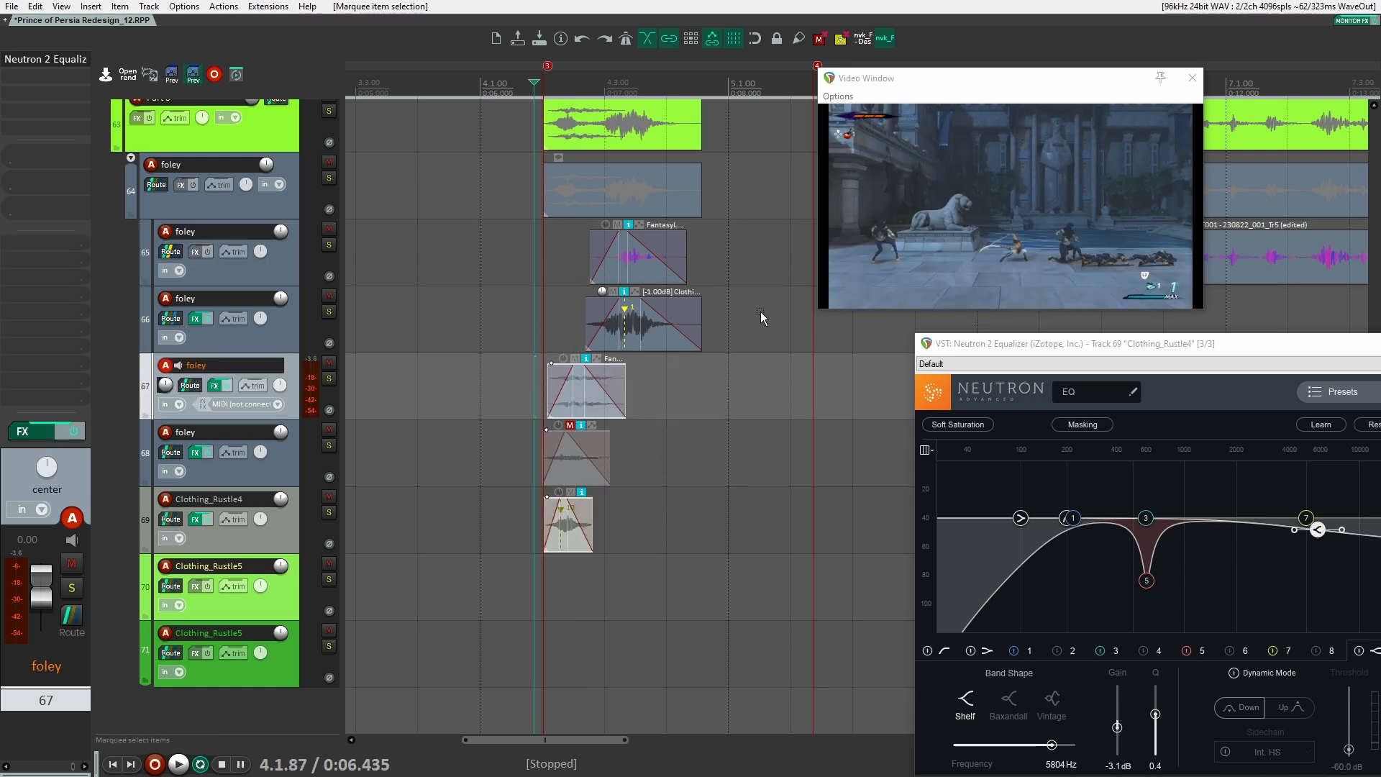
pyautogui.moveTo(756, 315); pyautogui.dragTo(624, 271)
pyautogui.click(471, 440)
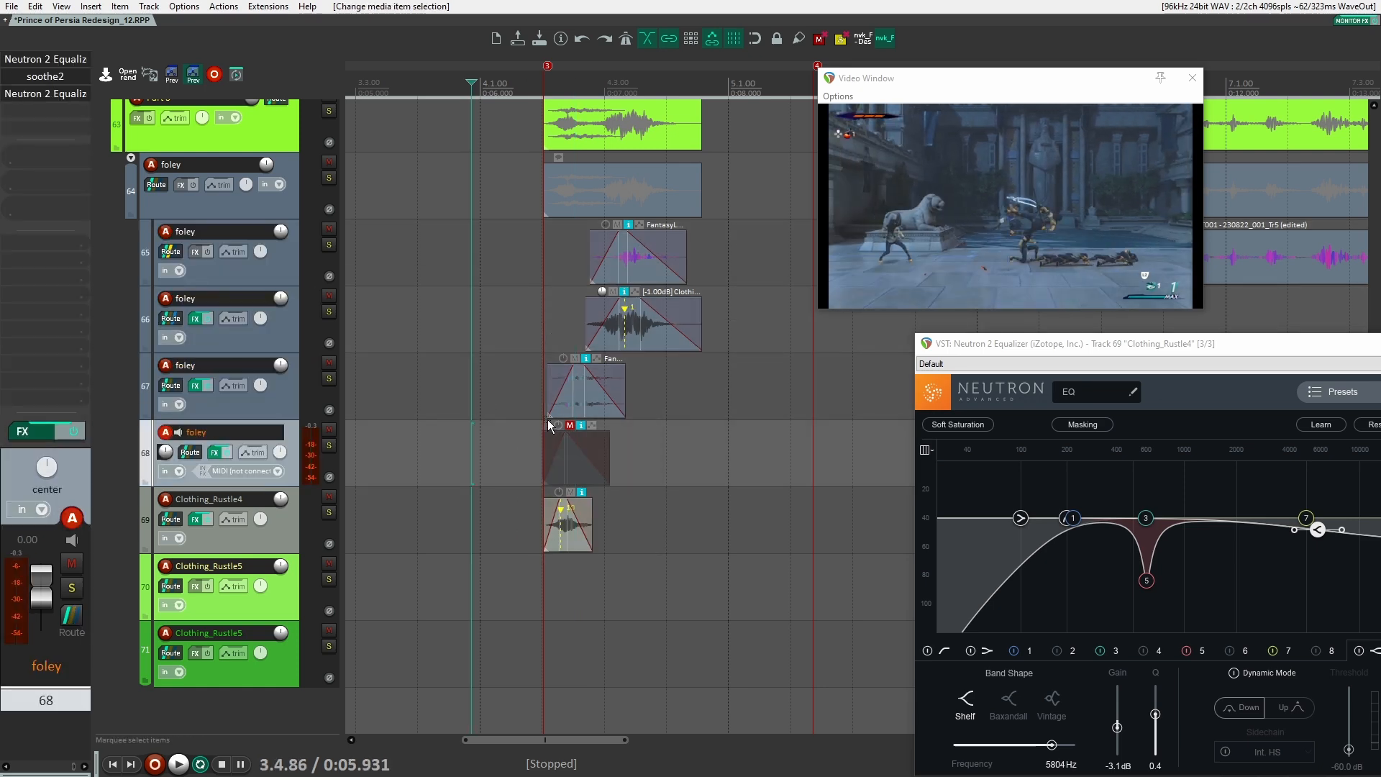
# Add a proportional-Q band at 8302 Hz to track 69's EQ, cutting 13.2 dB with a Q of 1.3, while auditioning.
pyautogui.click(529, 386)
pyautogui.press('space')
pyautogui.moveTo(1034, 349); pyautogui.dragTo(759, 259)
pyautogui.moveTo(1079, 255); pyautogui.dragTo(1048, 270)
pyautogui.click(1025, 443)
pyautogui.moveTo(1022, 444); pyautogui.dragTo(1040, 389)
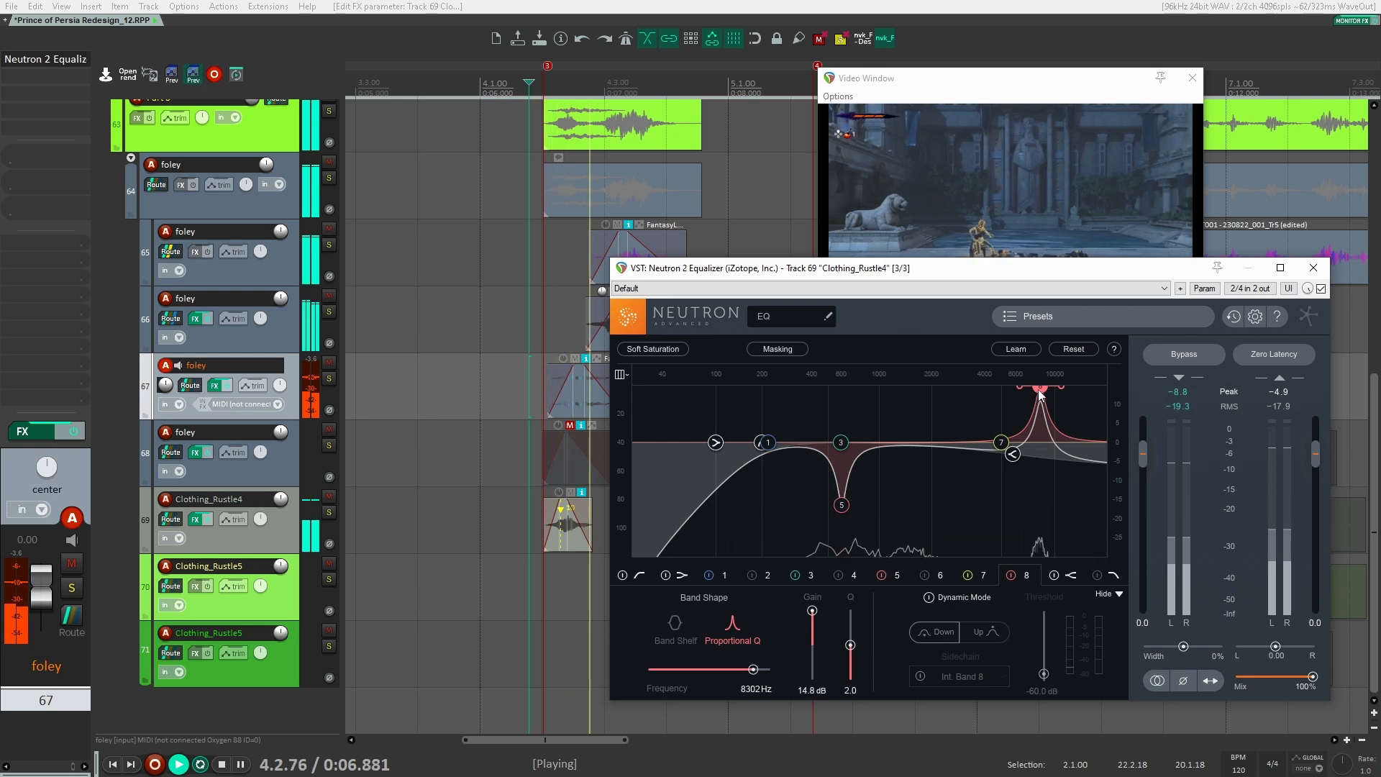
pyautogui.press('space')
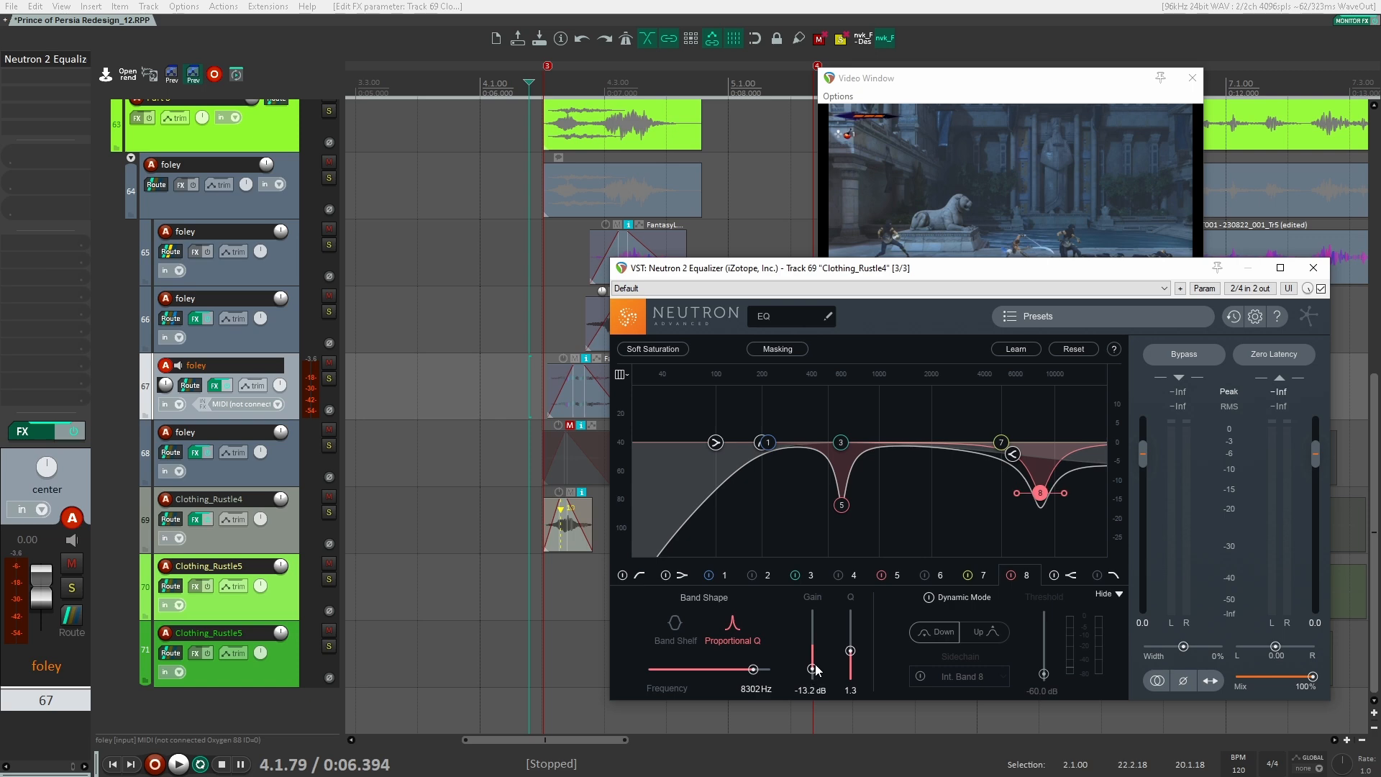
# Audition the foley with the 8302 Hz cut applied and move the EQ window clear of the foley items.
pyautogui.press('space')
pyautogui.click(1055, 288)
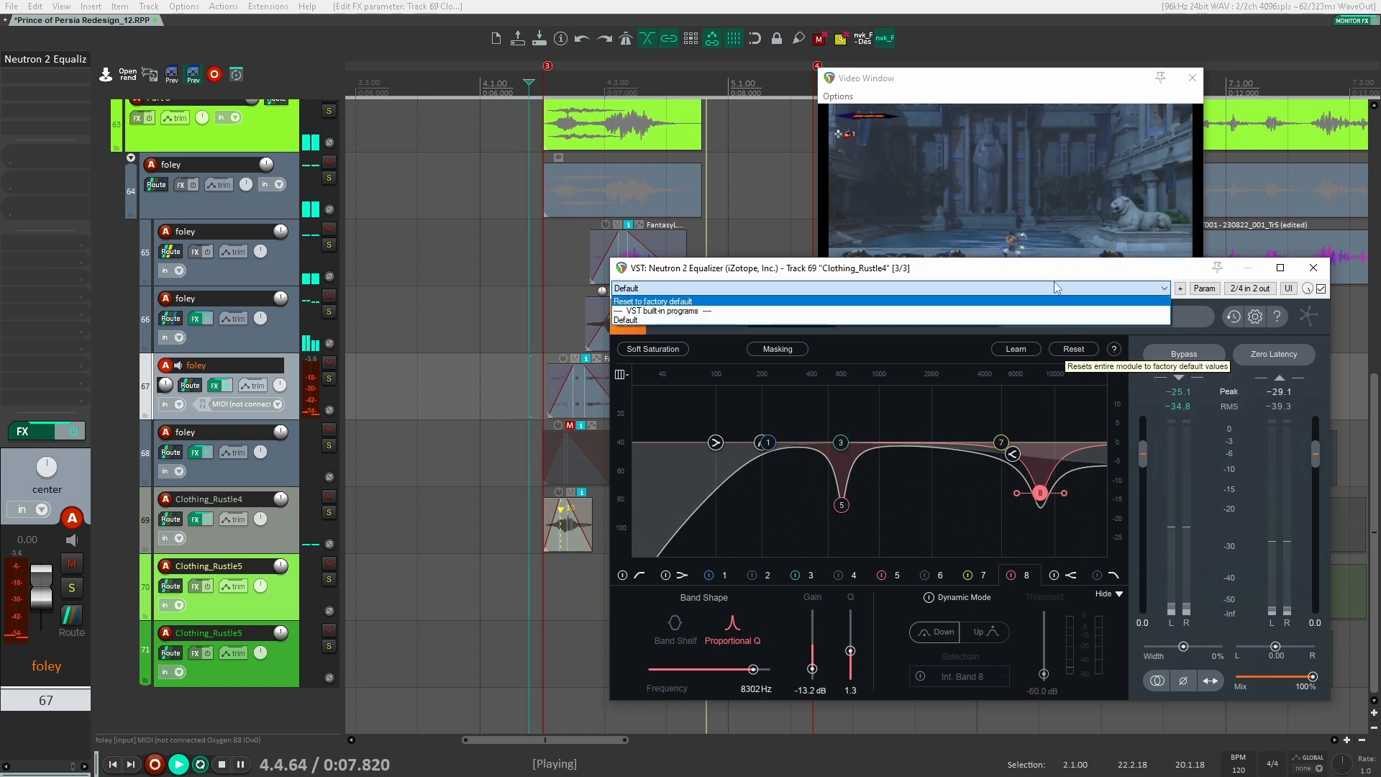
pyautogui.click(1055, 286)
pyautogui.moveTo(1047, 271); pyautogui.dragTo(1105, 322)
pyautogui.press('space')
pyautogui.press('space')
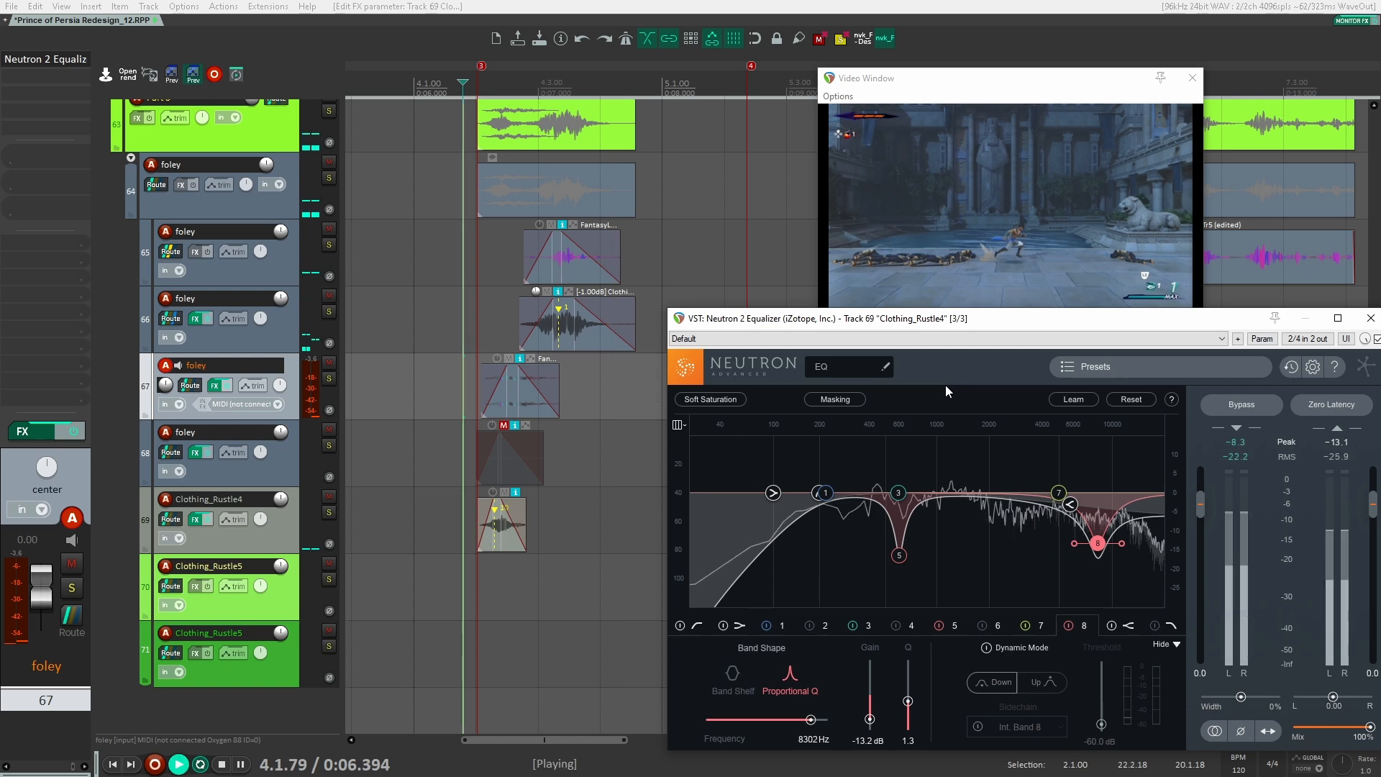
# Adjust the volume of the clothing rustle item on track 69 while auditioning it, and close the EQ window.
pyautogui.click(279, 551)
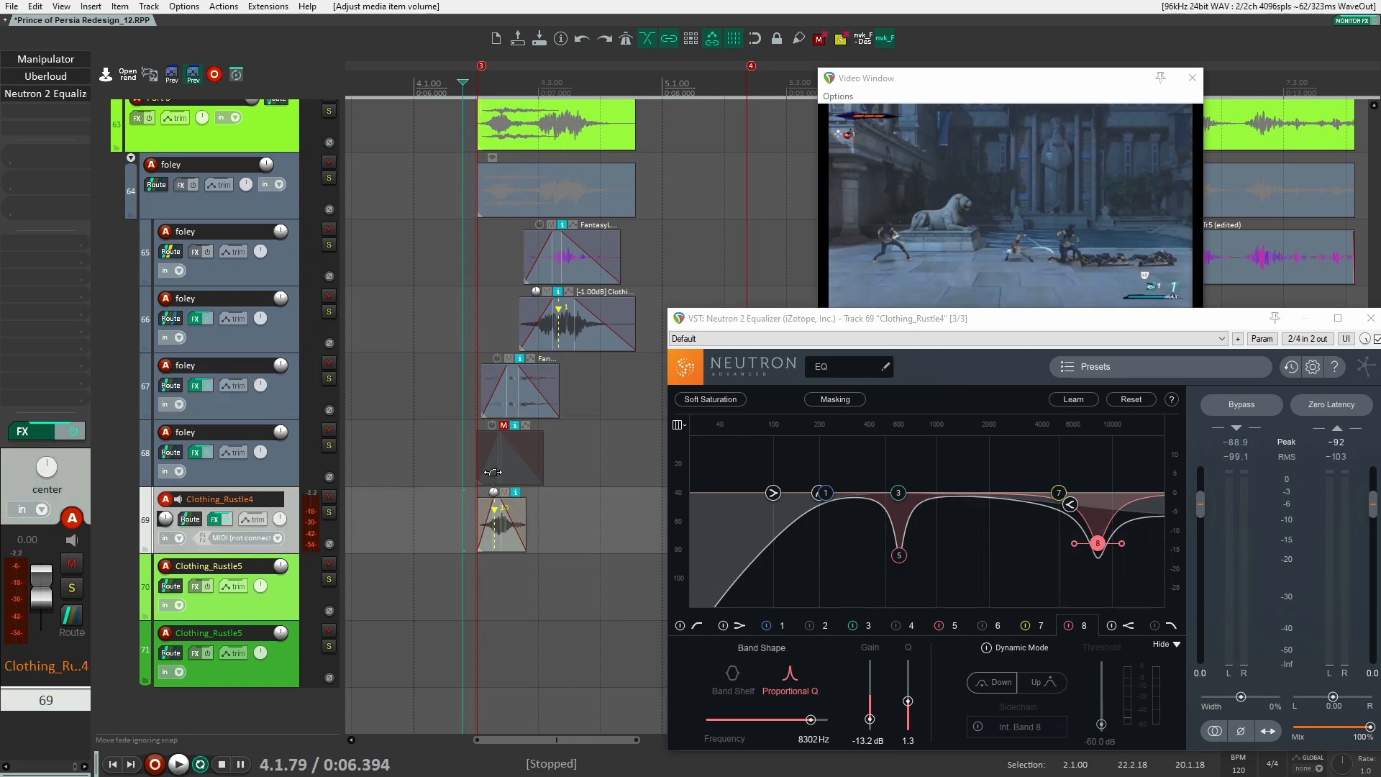
pyautogui.press('space')
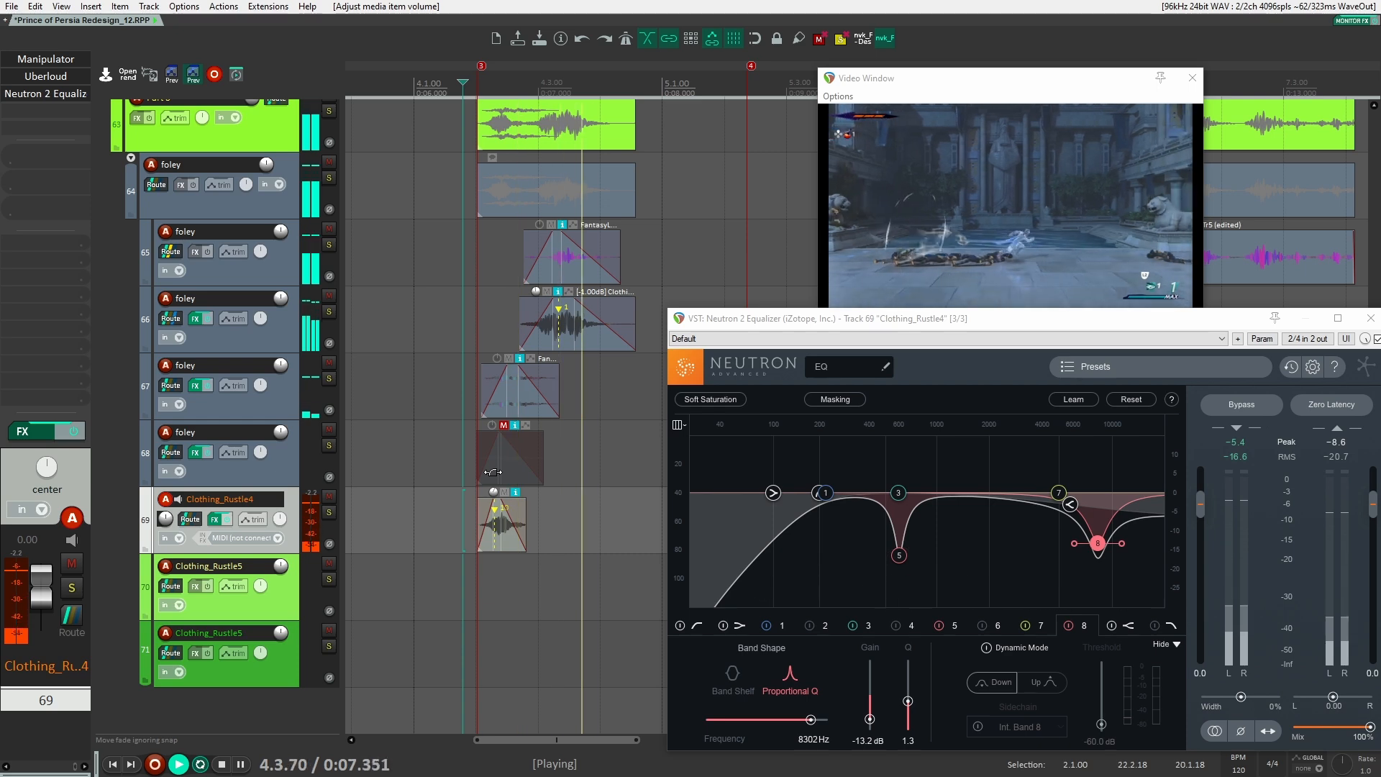
pyautogui.press('space')
pyautogui.press('space')
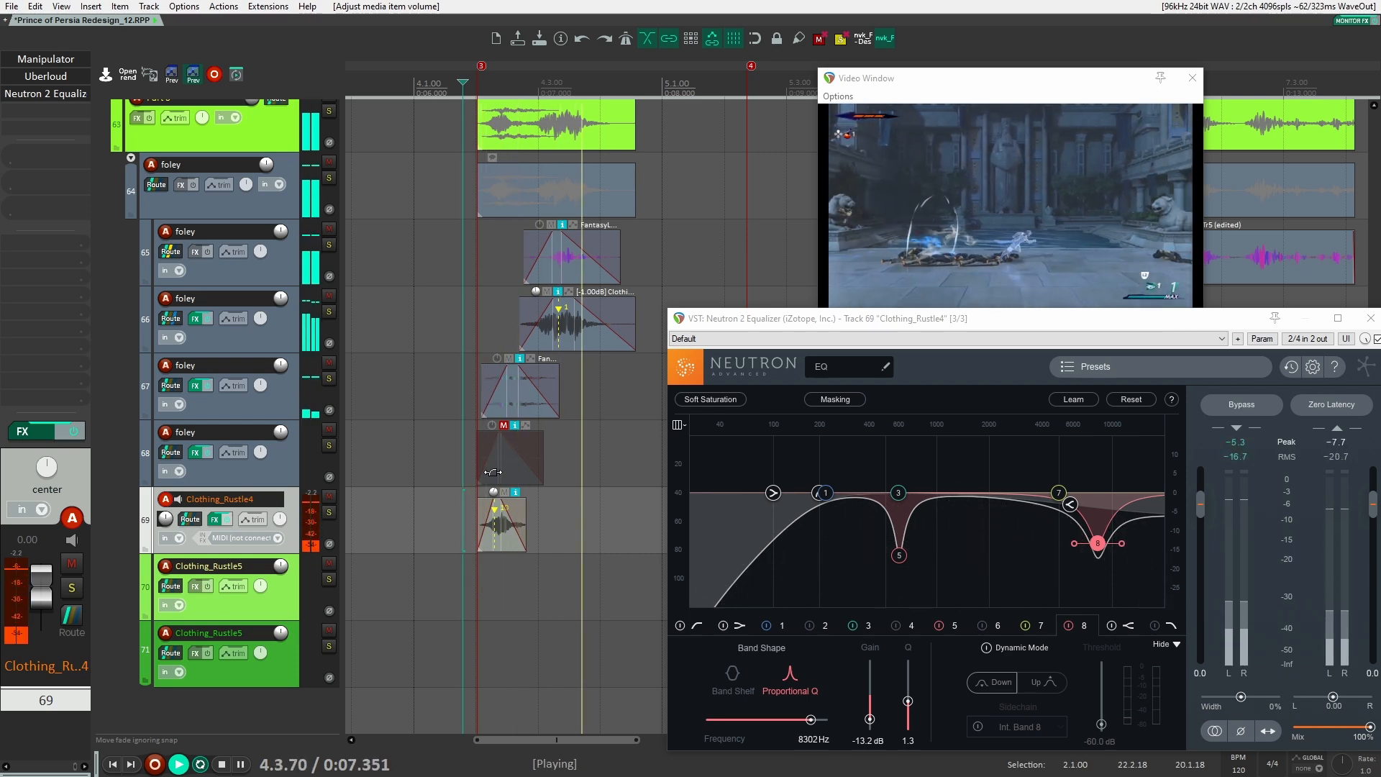
pyautogui.press('space')
pyautogui.moveTo(1243, 321); pyautogui.dragTo(1126, 294)
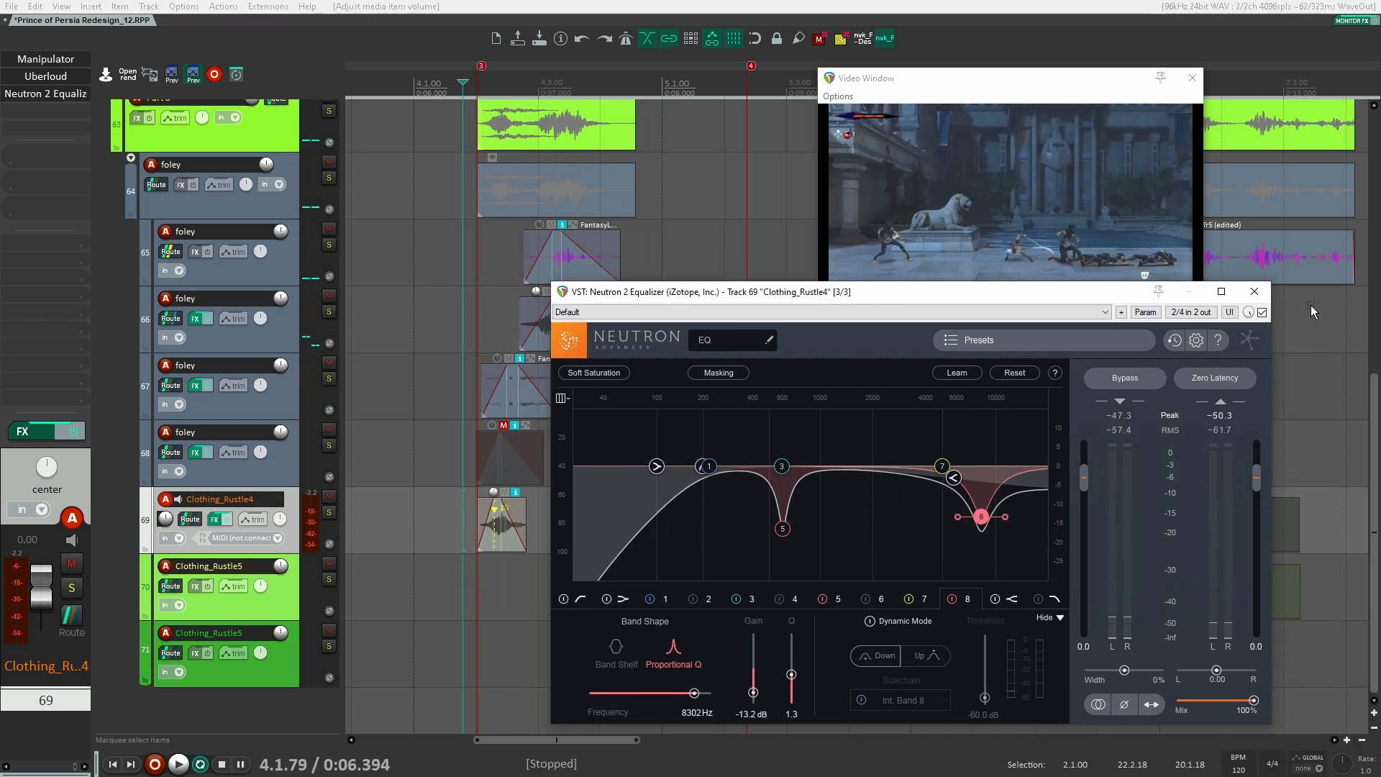
pyautogui.click(1255, 292)
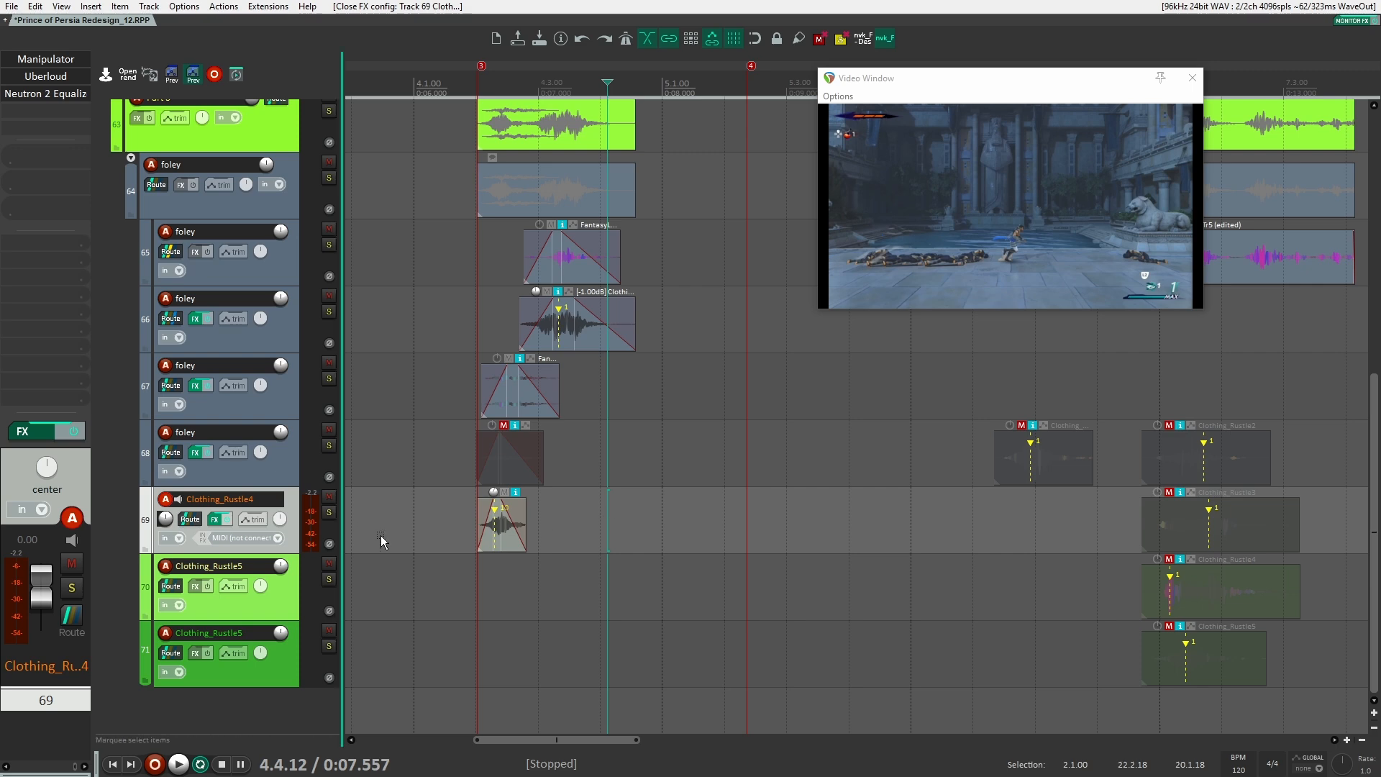
# Collapse Part 3's foley folder and audition the foley layers together from just before they start.
pyautogui.scroll(3, 572, 542)
pyautogui.click(464, 421)
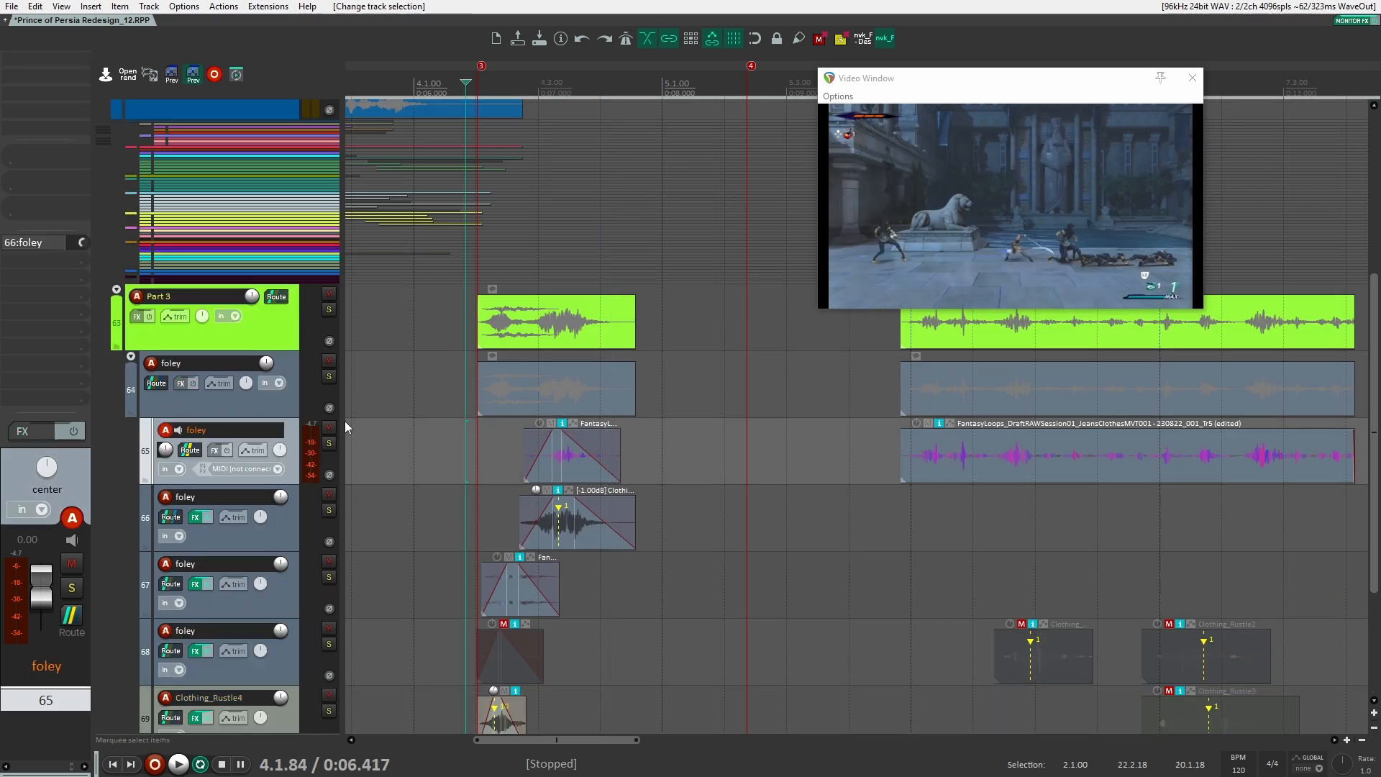
pyautogui.click(130, 356)
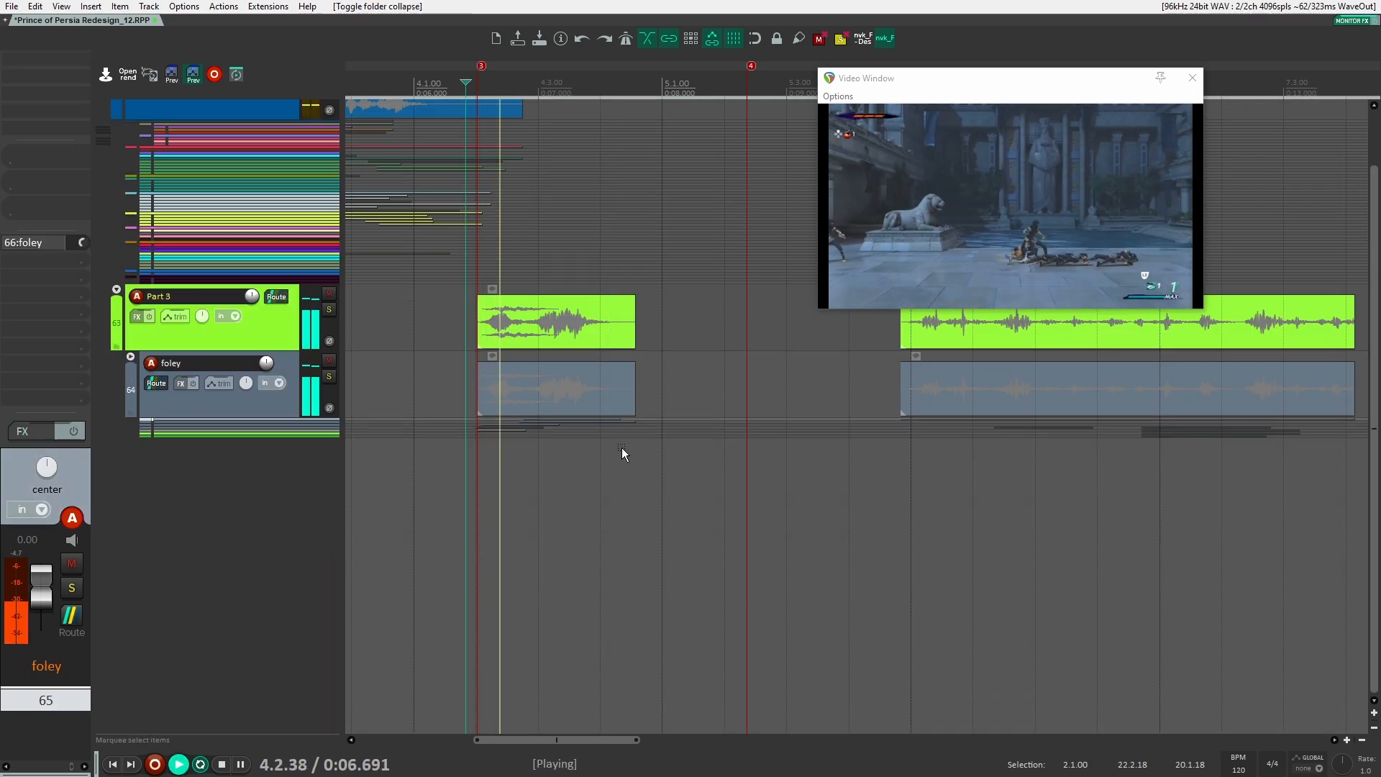
pyautogui.press('space')
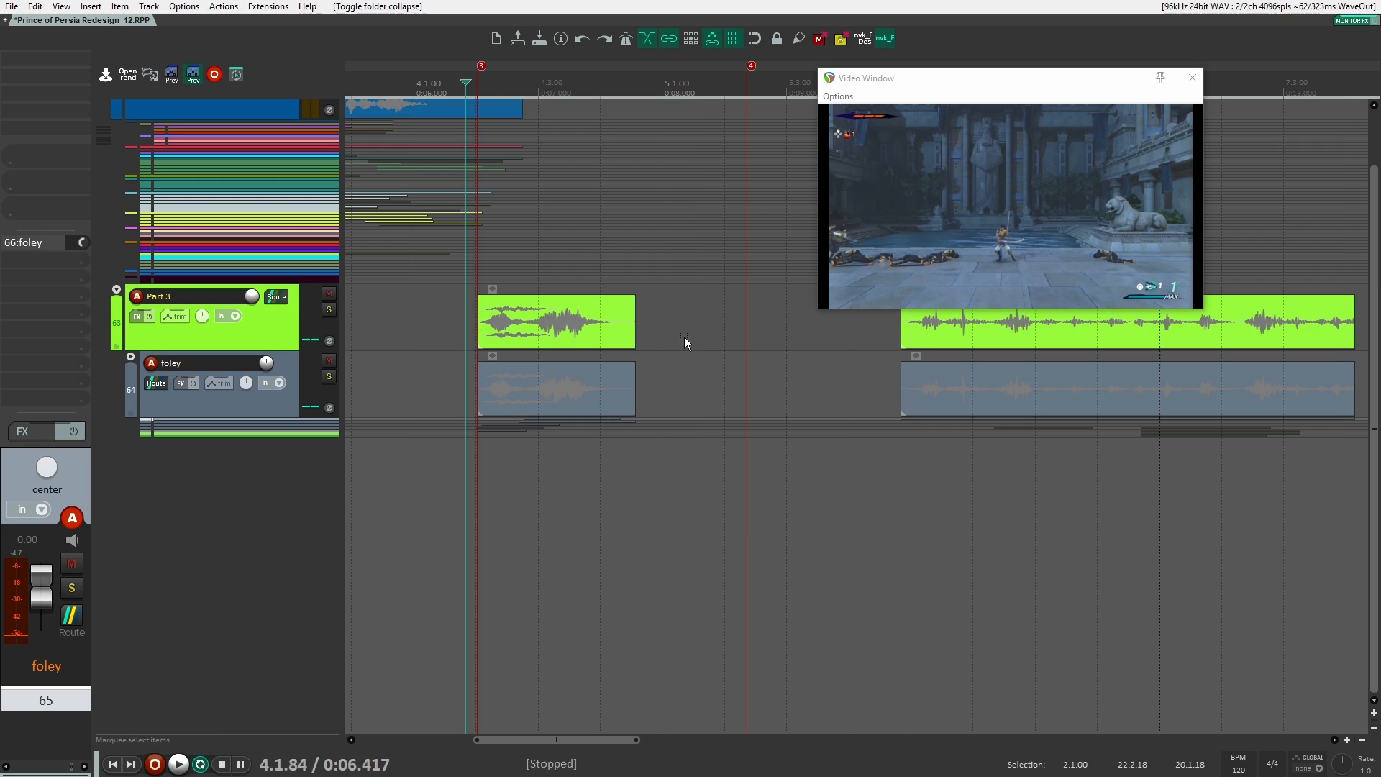
# Audition the Part 1 redesign against the video from about 0:04.2, just before the block sound near marker 8.
pyautogui.click(665, 357)
pyautogui.scroll(3, 629, 365)
pyautogui.scroll(-3, 508, 404)
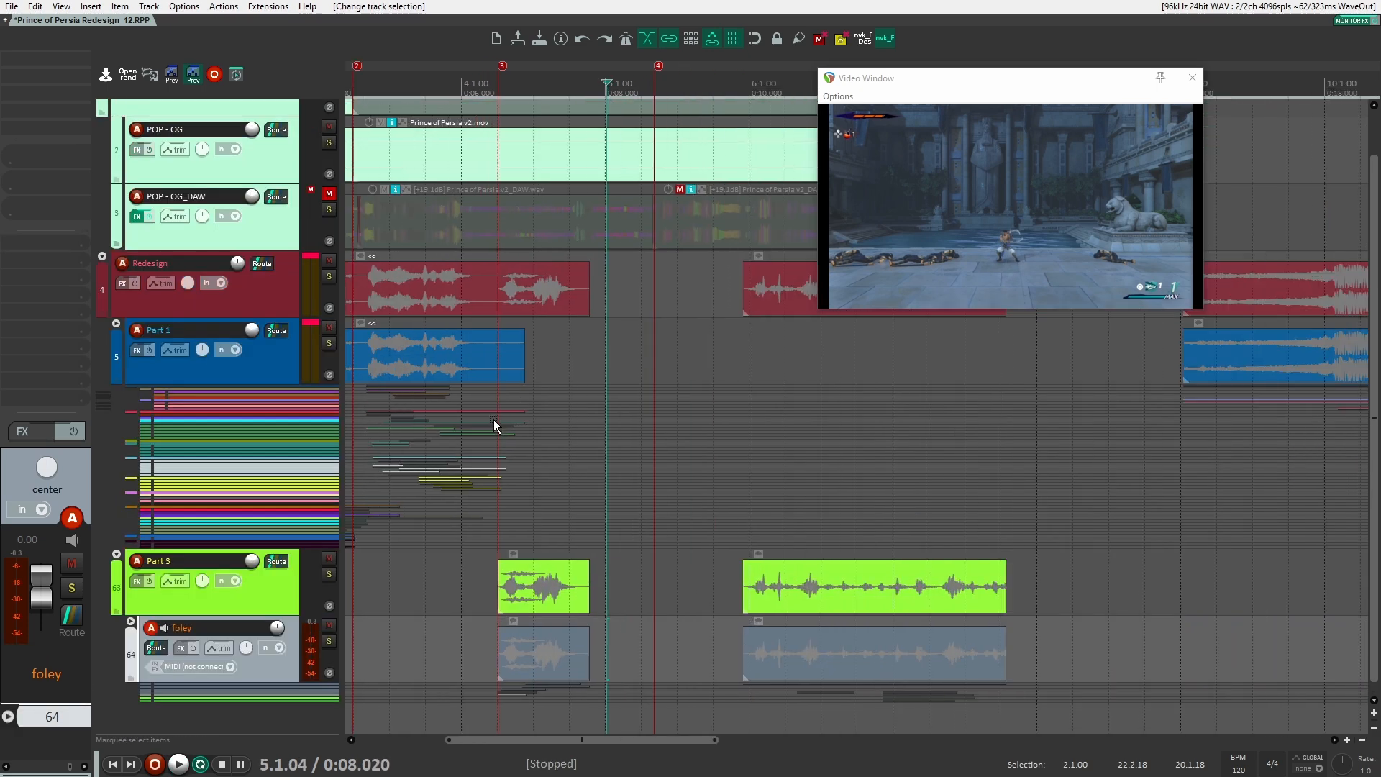
pyautogui.moveTo(495, 420); pyautogui.dragTo(729, 423)
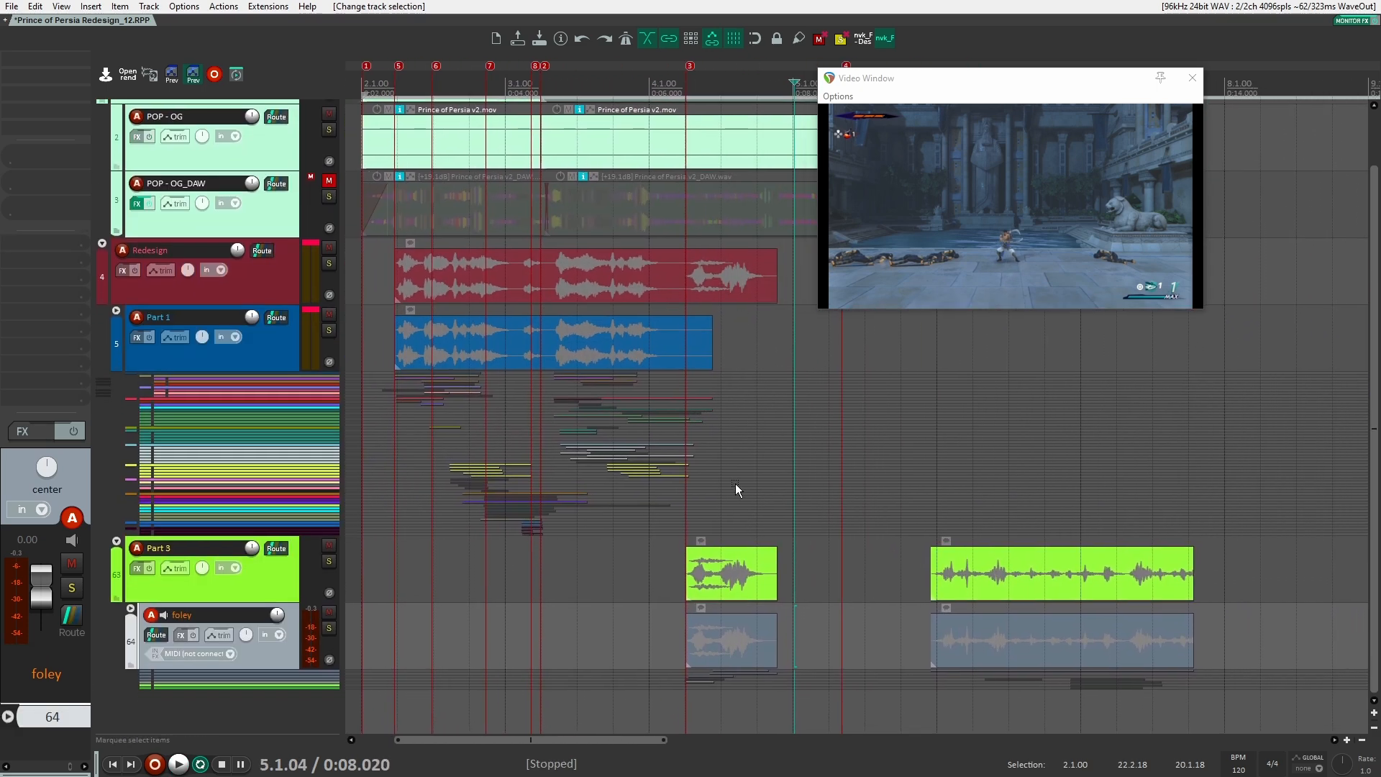
pyautogui.scroll(-1, 736, 485)
pyautogui.click(518, 541)
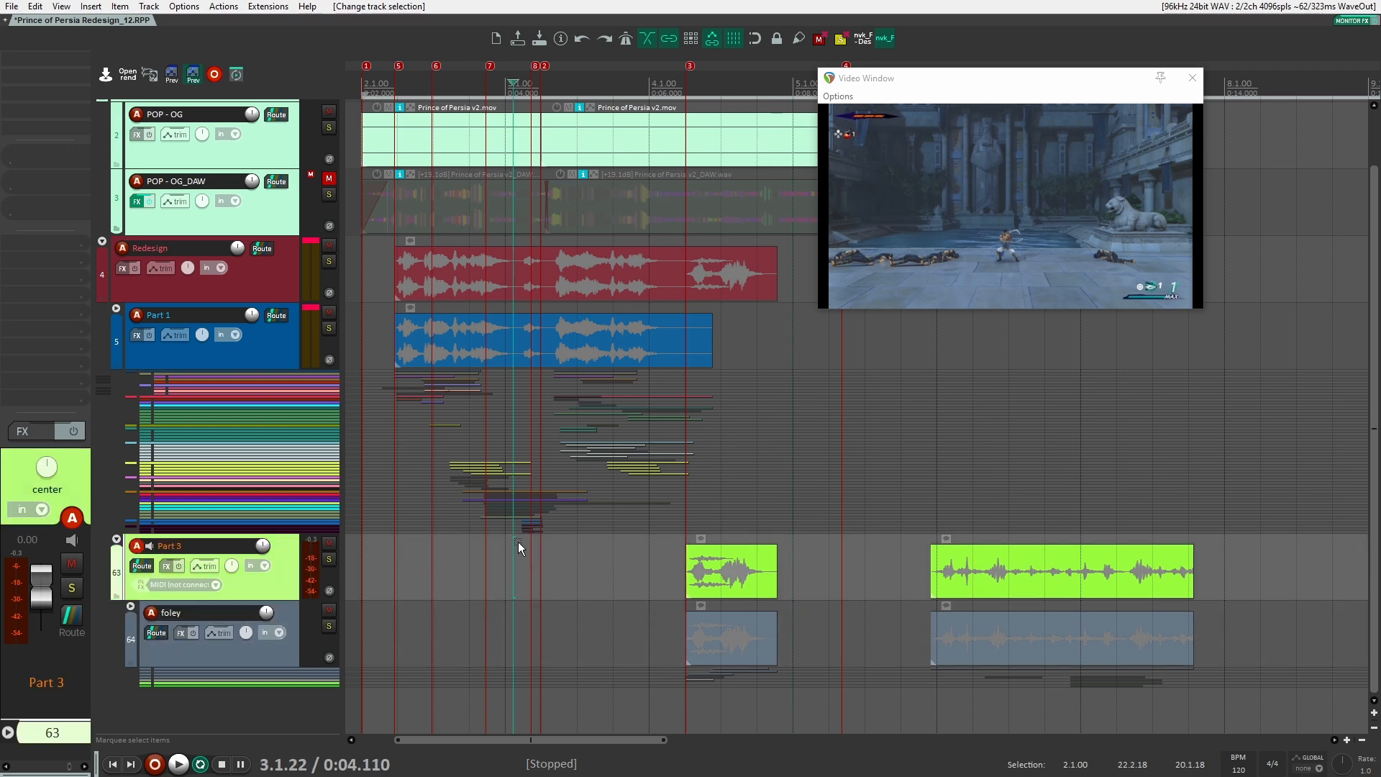
pyautogui.click(520, 541)
pyautogui.press('space')
pyautogui.press('space')
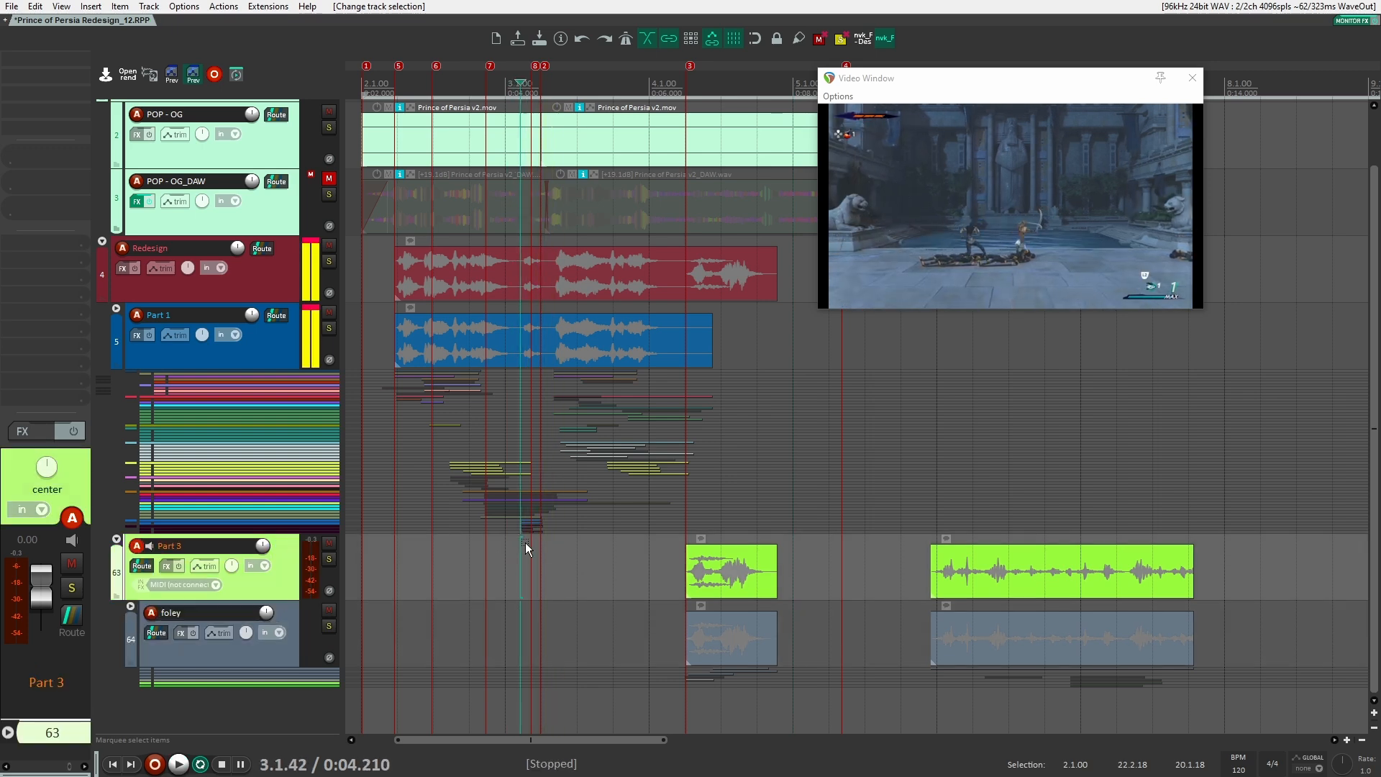
# Audition the end of the Part 3 foley, starting from about 0:08.1 and from 0:07.49, to check the video action.
pyautogui.click(787, 422)
pyautogui.press('space')
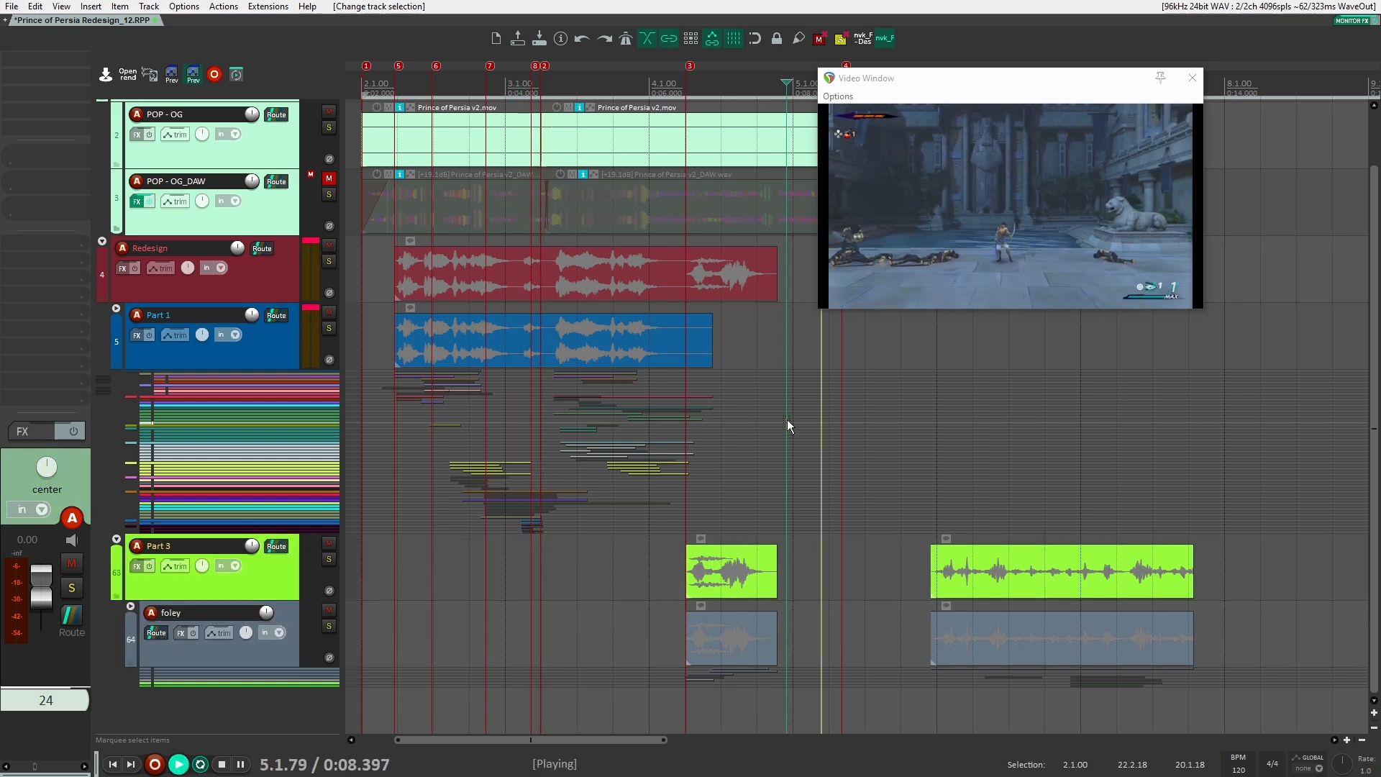
pyautogui.press('space')
pyautogui.click(762, 412)
pyautogui.click(747, 403)
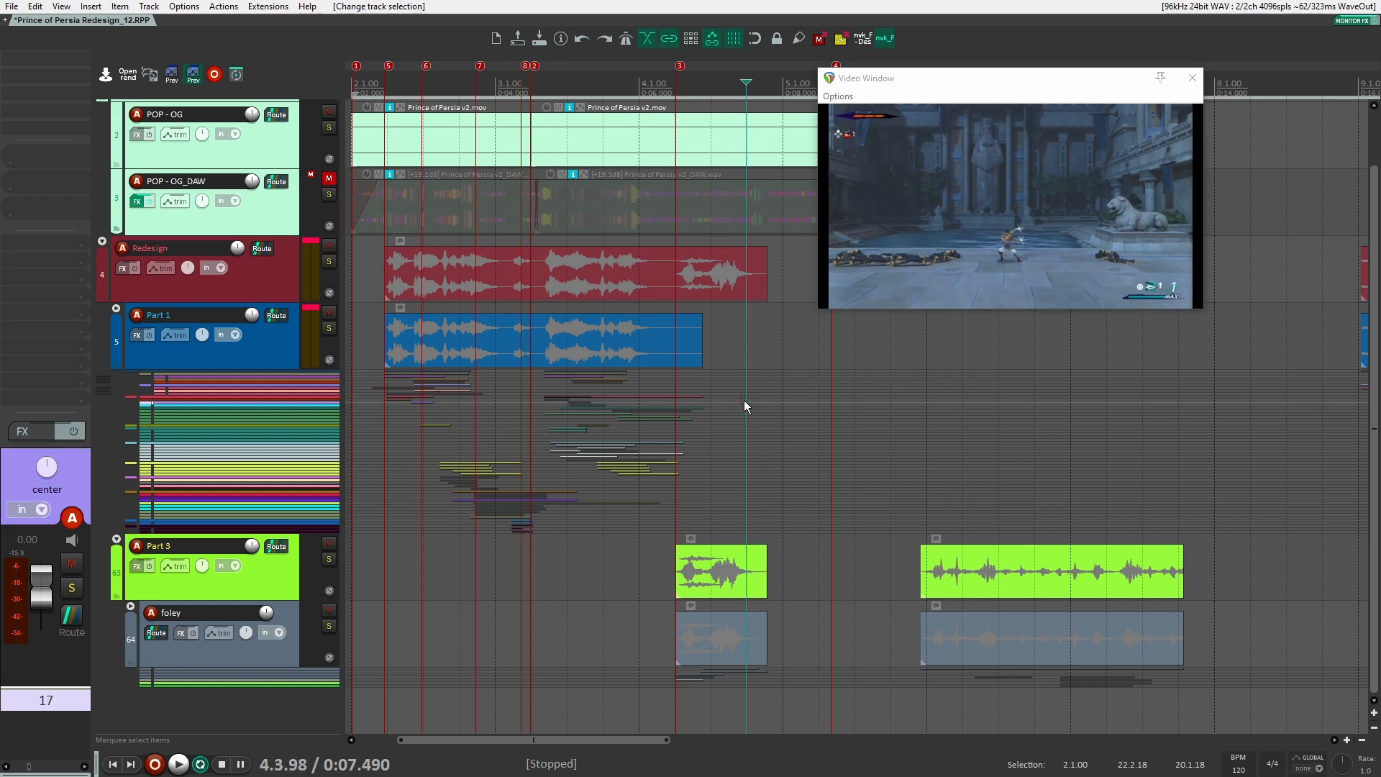
pyautogui.press('space')
pyautogui.press('space')
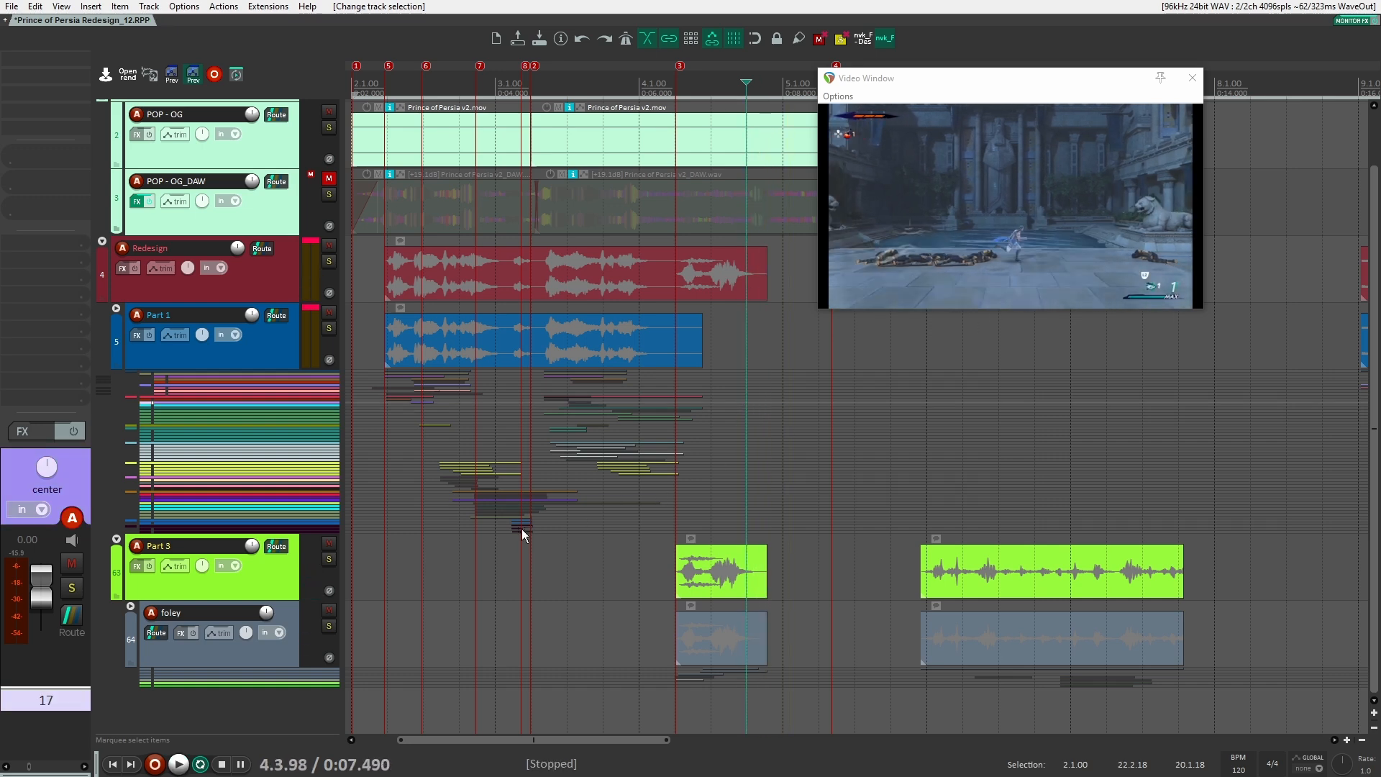
# Replay the Part 1 block moment from about 0:04.16 for reference.
pyautogui.click(507, 569)
pyautogui.press('space')
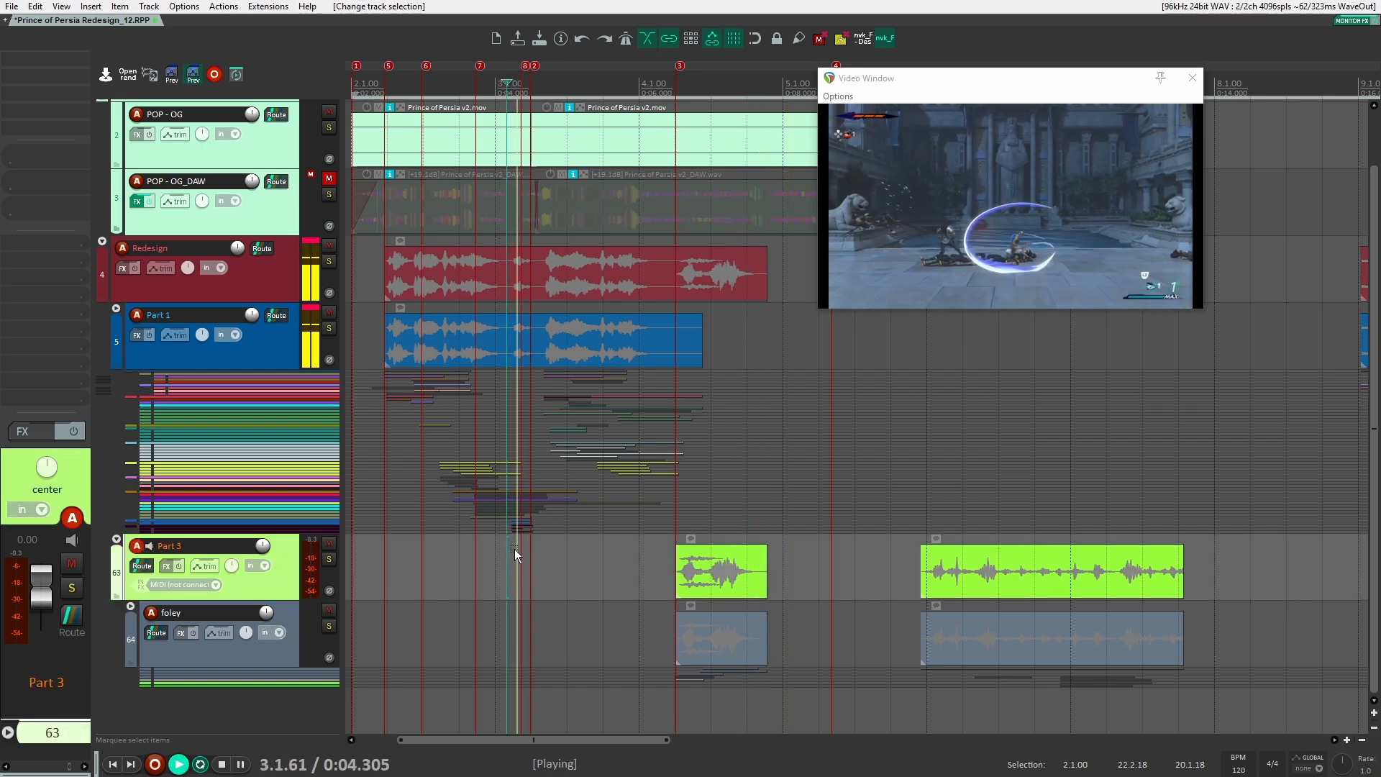
pyautogui.press('space')
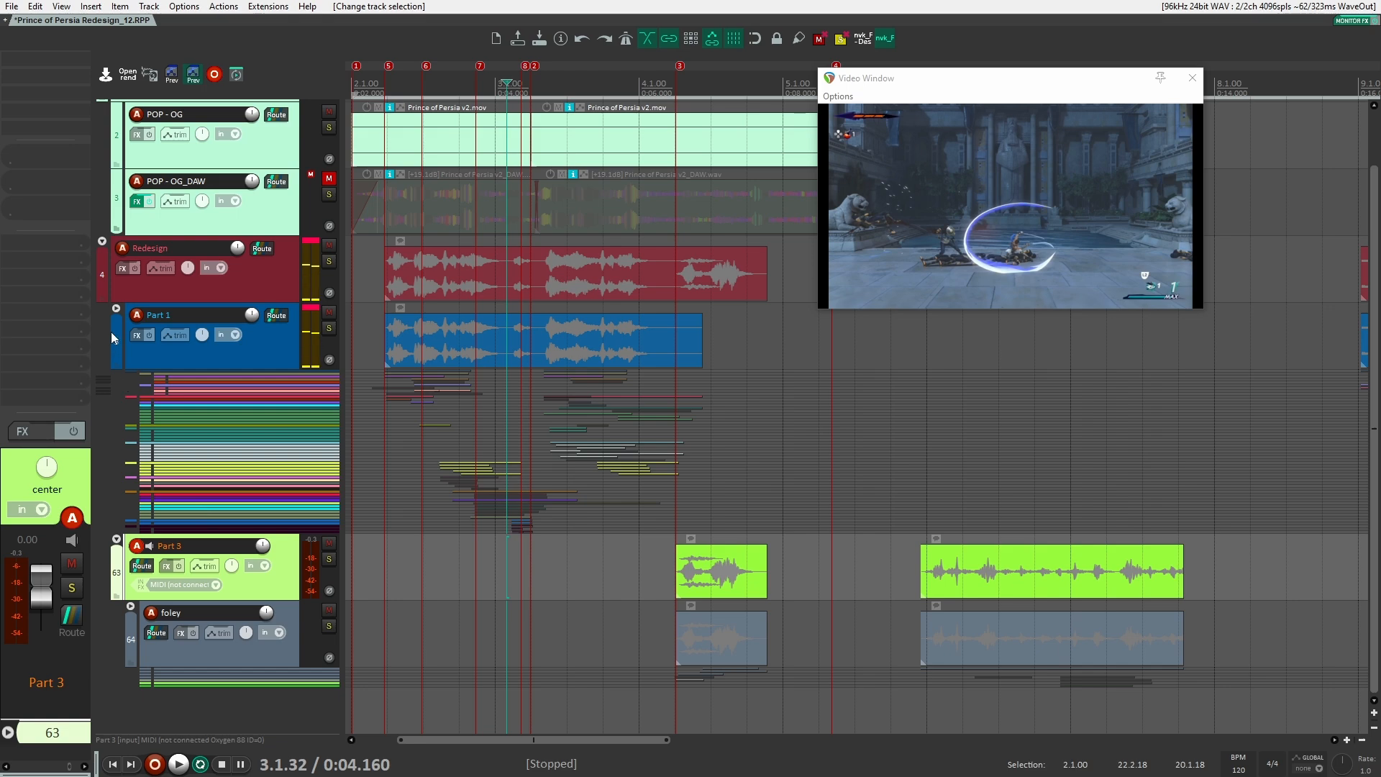
# Expand the Part 1 folder and duplicate its Block folder track.
pyautogui.click(116, 308)
pyautogui.scroll(-10, 381, 475)
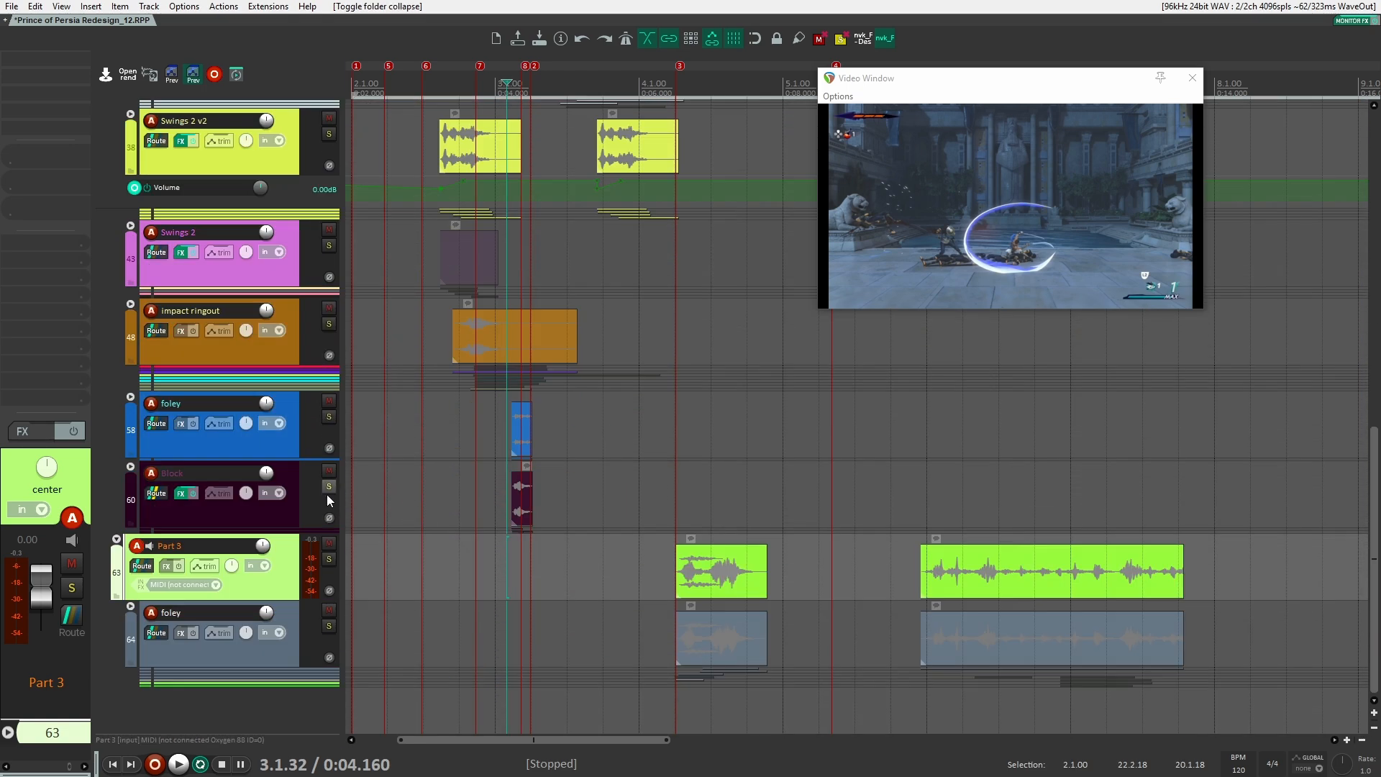
pyautogui.click(275, 512)
pyautogui.hotkey('ctrl', 'd')
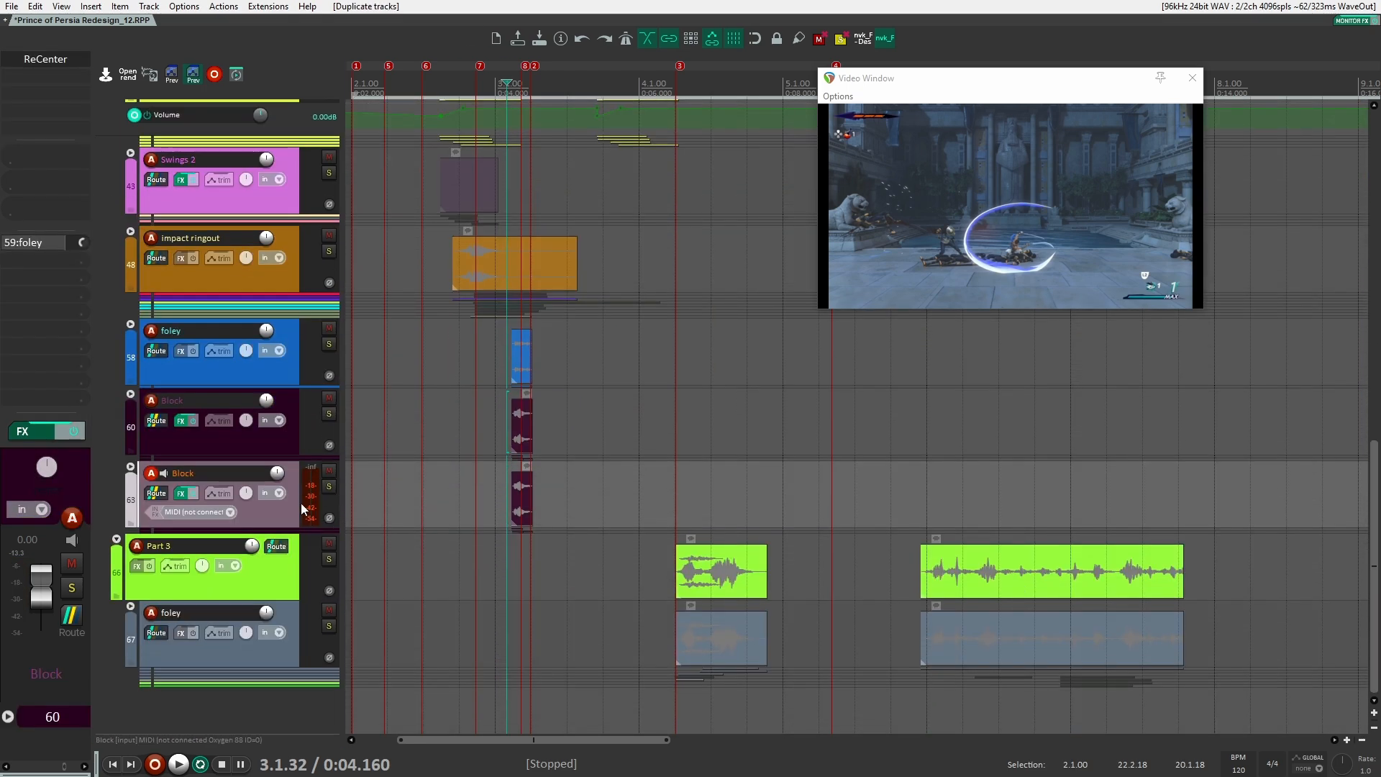
# Move the duplicated Block track into the Part 3 folder and shift its clip just past the first foley clip's end.
pyautogui.moveTo(286, 656); pyautogui.dragTo(268, 551)
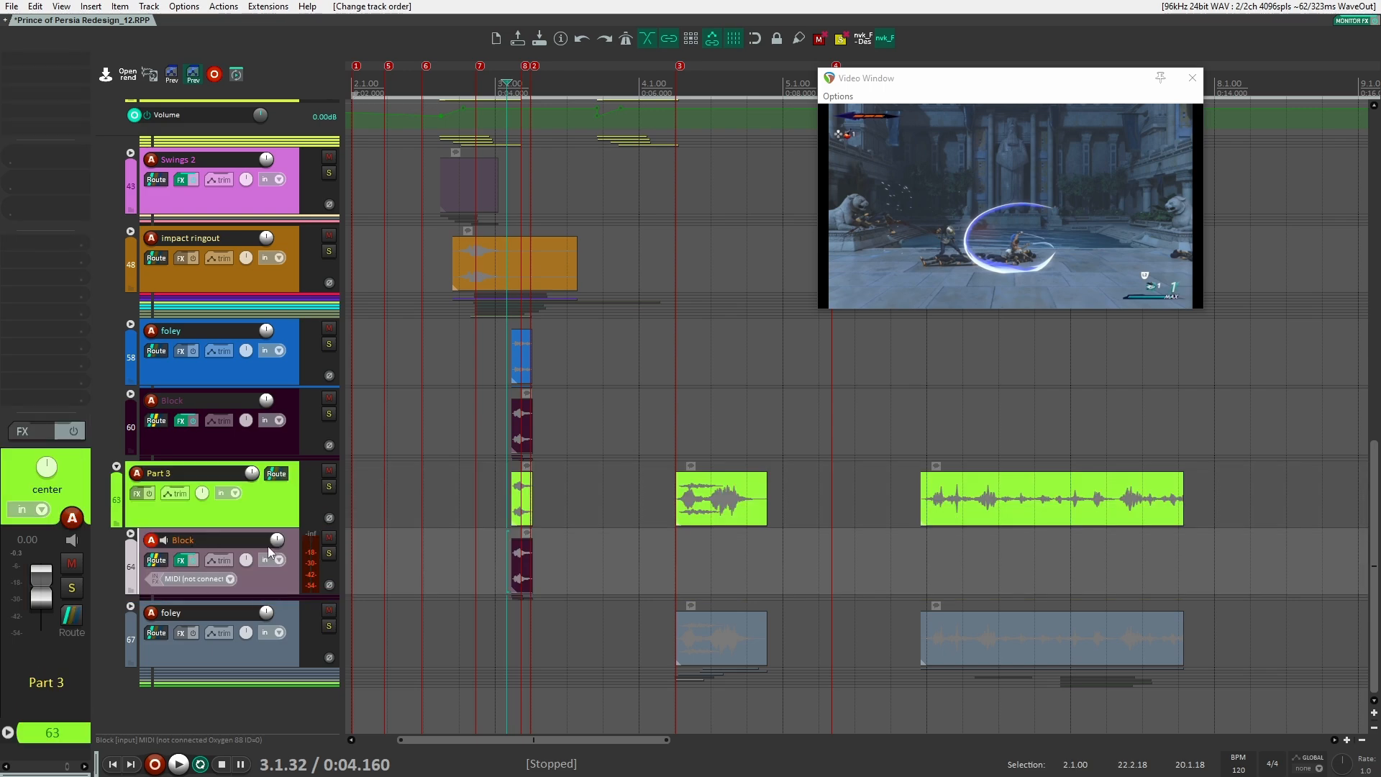
pyautogui.moveTo(525, 566); pyautogui.dragTo(785, 566)
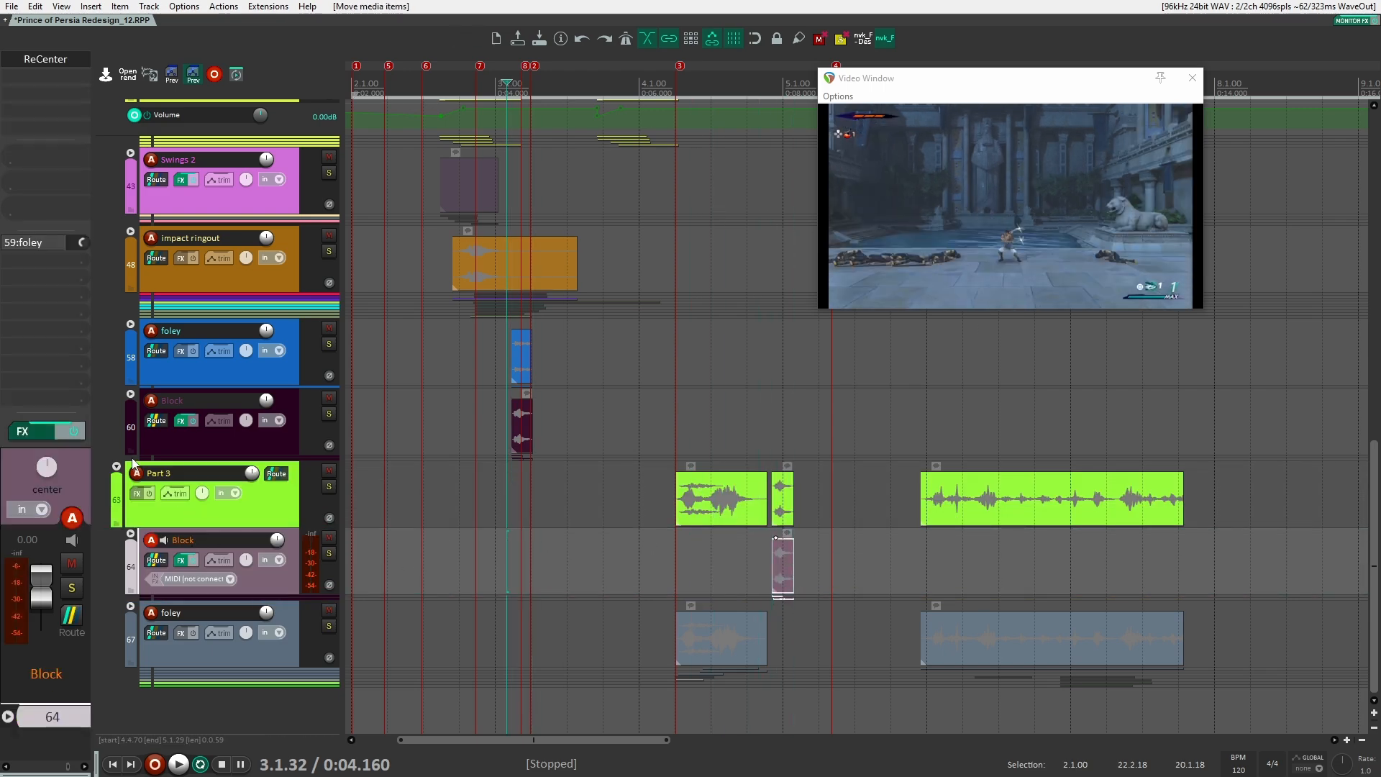
# Collapse the Part 1 folder so its child tracks shrink to thin lanes.
pyautogui.scroll(15, 179, 436)
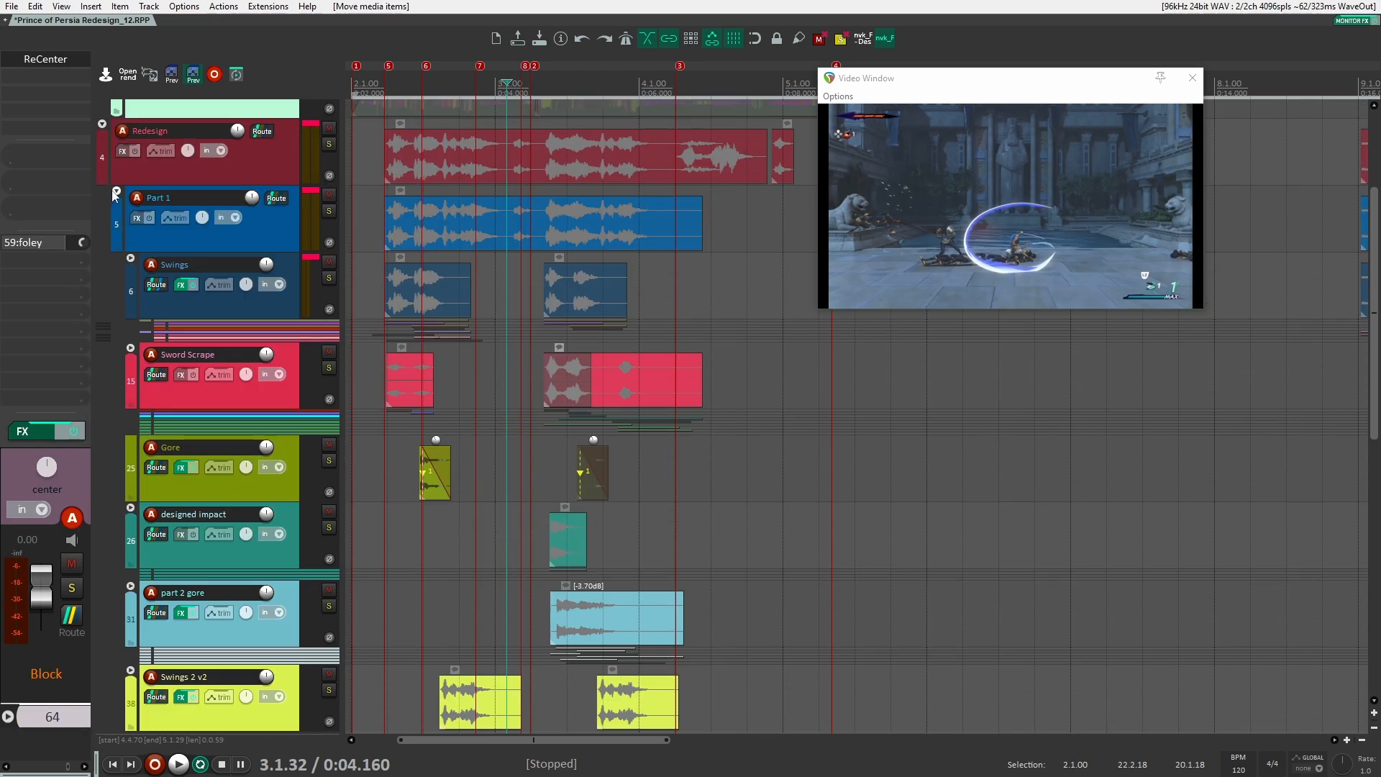
pyautogui.click(115, 192)
pyautogui.click(115, 192)
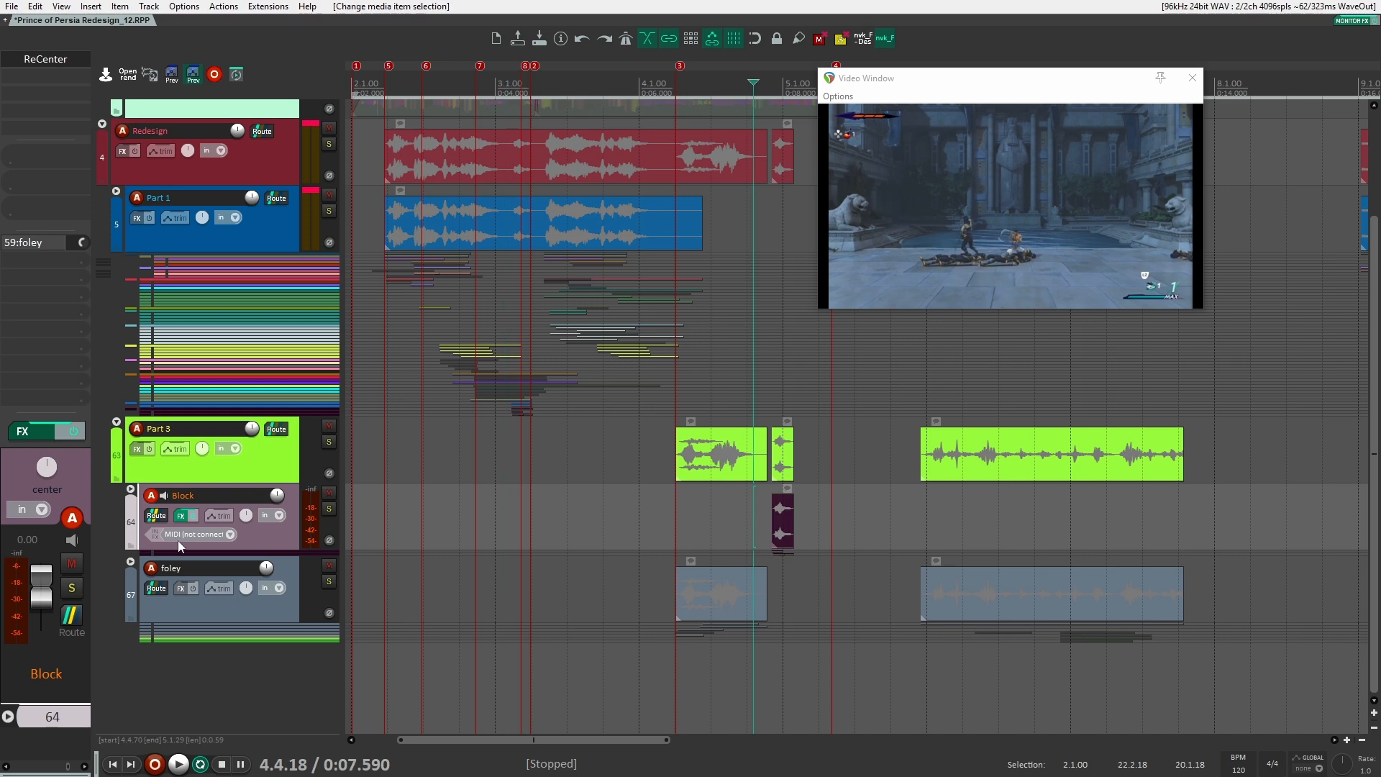
# Reorder the Block track below the foley tracks inside Part 3 and expand its child tracks.
pyautogui.moveTo(178, 541); pyautogui.dragTo(348, 511)
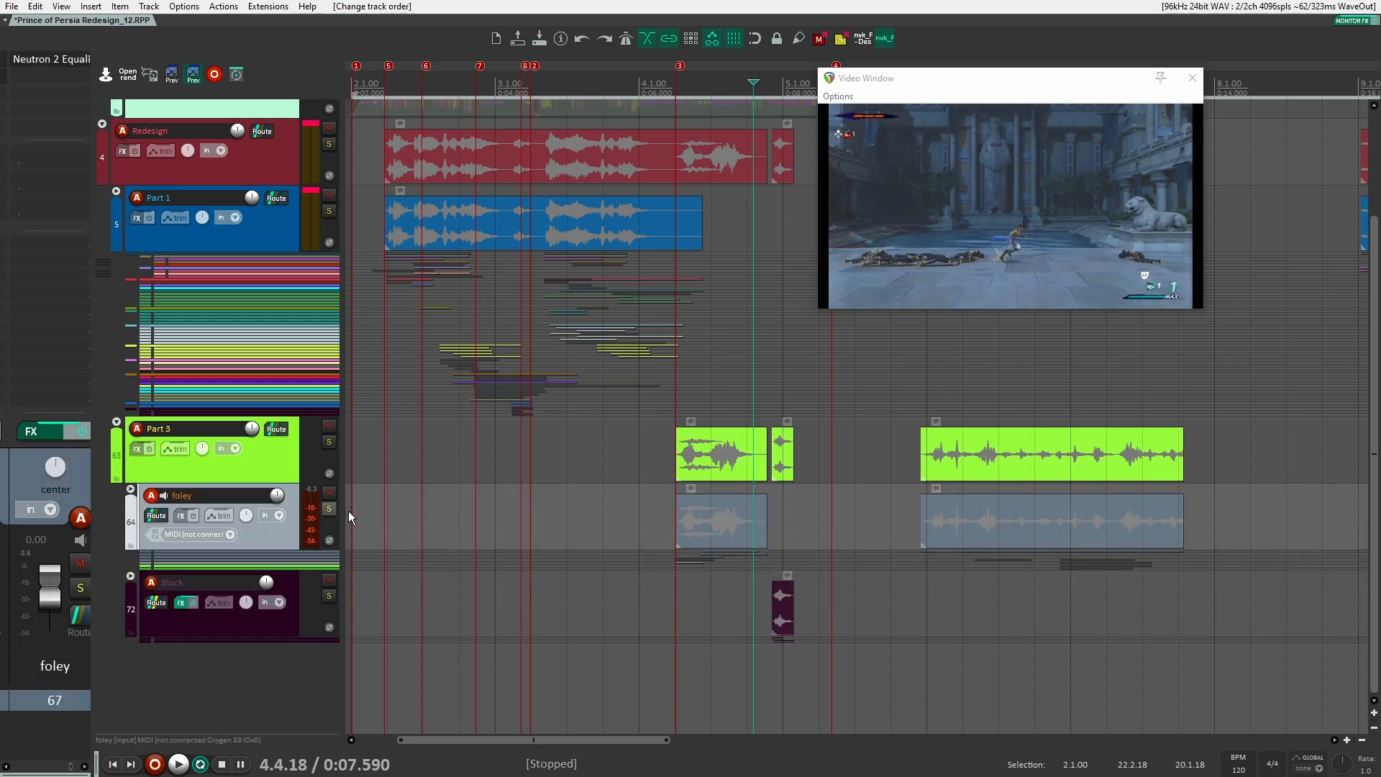
pyautogui.click(131, 577)
pyautogui.scroll(-1, 750, 569)
pyautogui.scroll(5, 750, 568)
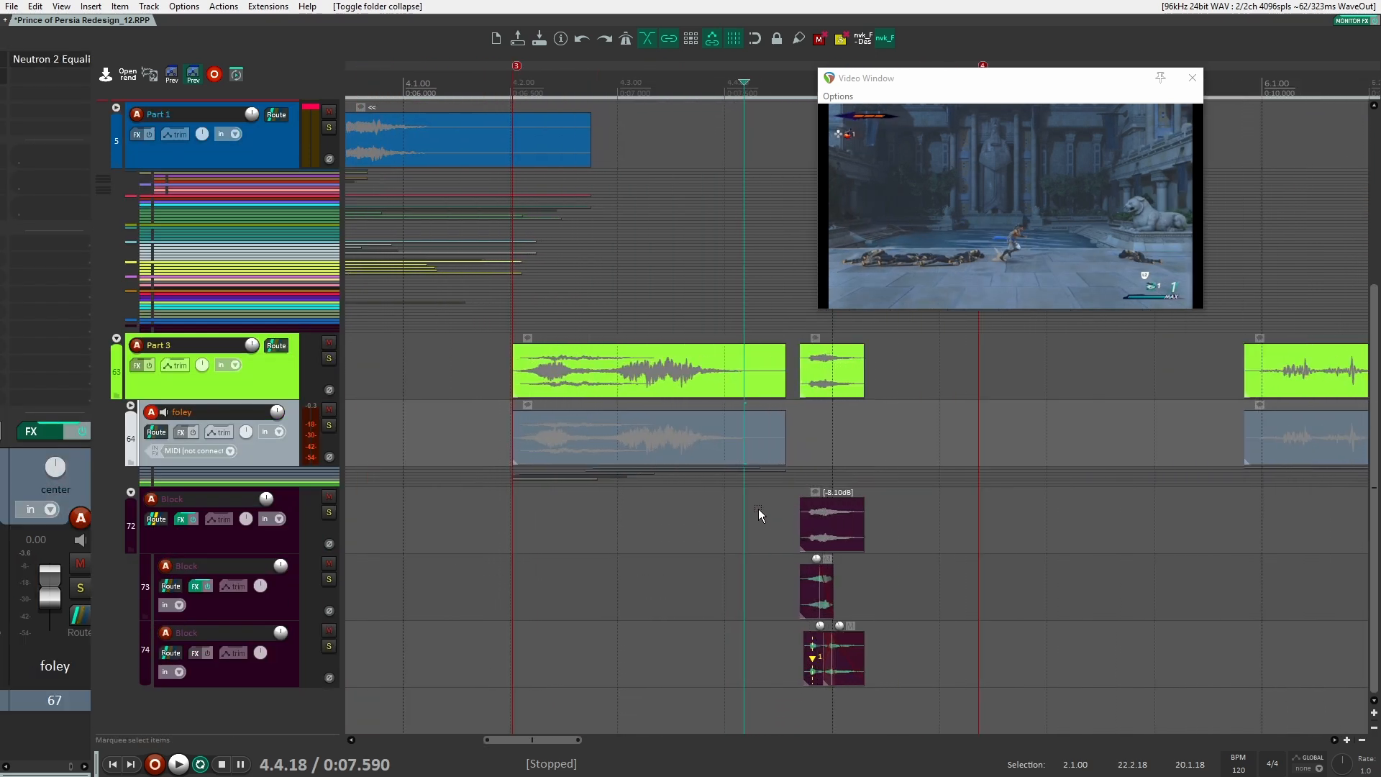
# Step the video to the block moment around 0:07.835, align the Block clips with it and play the result.
pyautogui.scroll(1, 760, 508)
pyautogui.click(775, 502)
pyautogui.press('Right')
pyautogui.press('Right')
pyautogui.press('Right')
pyautogui.press('Right')
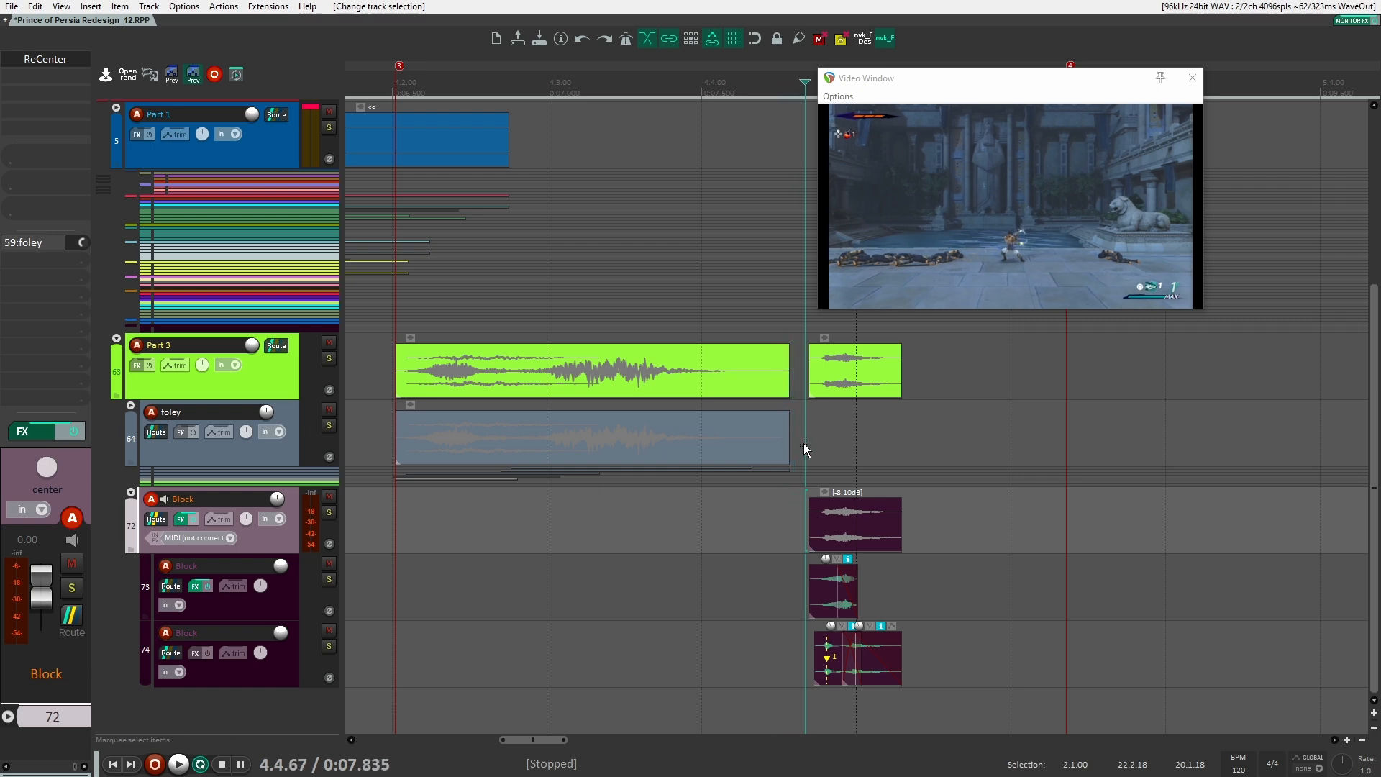
pyautogui.moveTo(851, 538); pyautogui.dragTo(827, 533)
pyautogui.press('space')
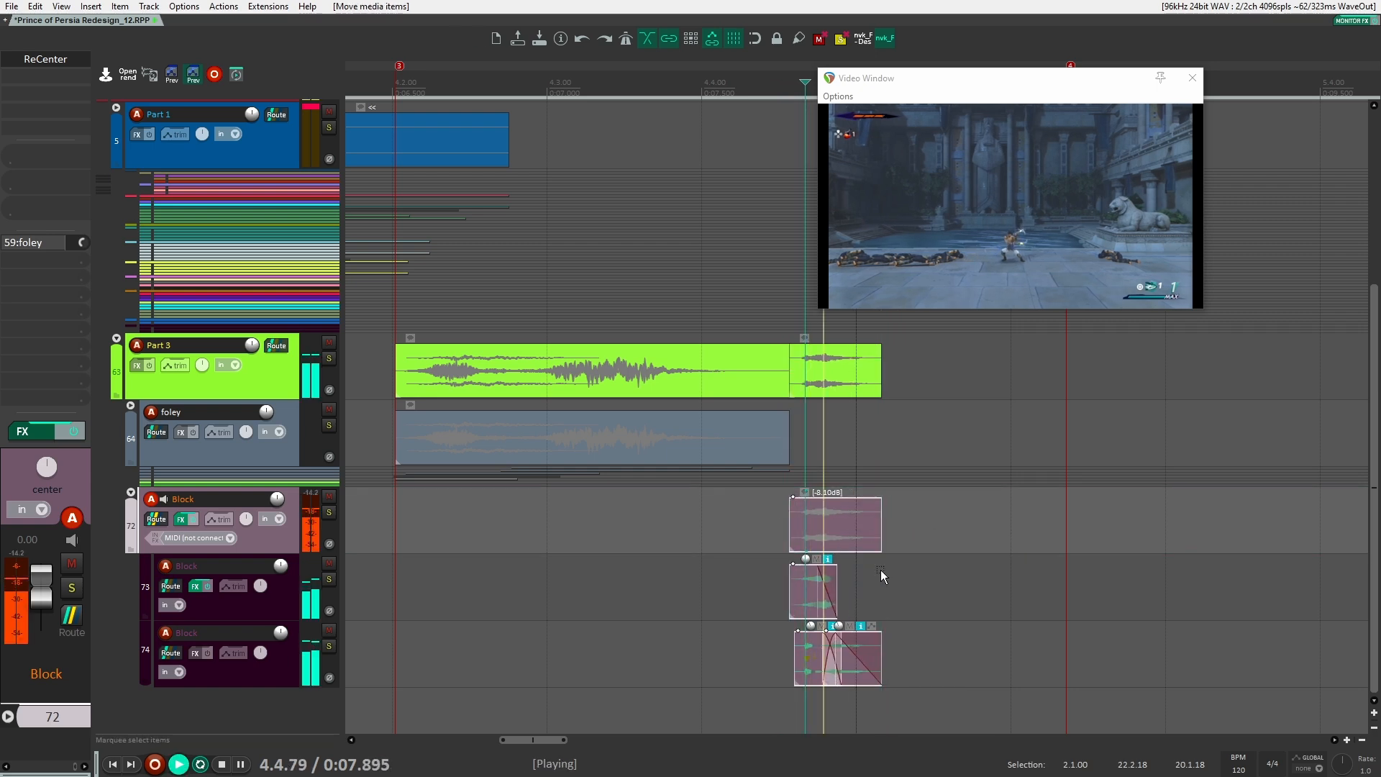
# Shift the Block clips earlier so they overlap the foley clip's end, and play the passage from before 4.3.00.
pyautogui.click(580, 518)
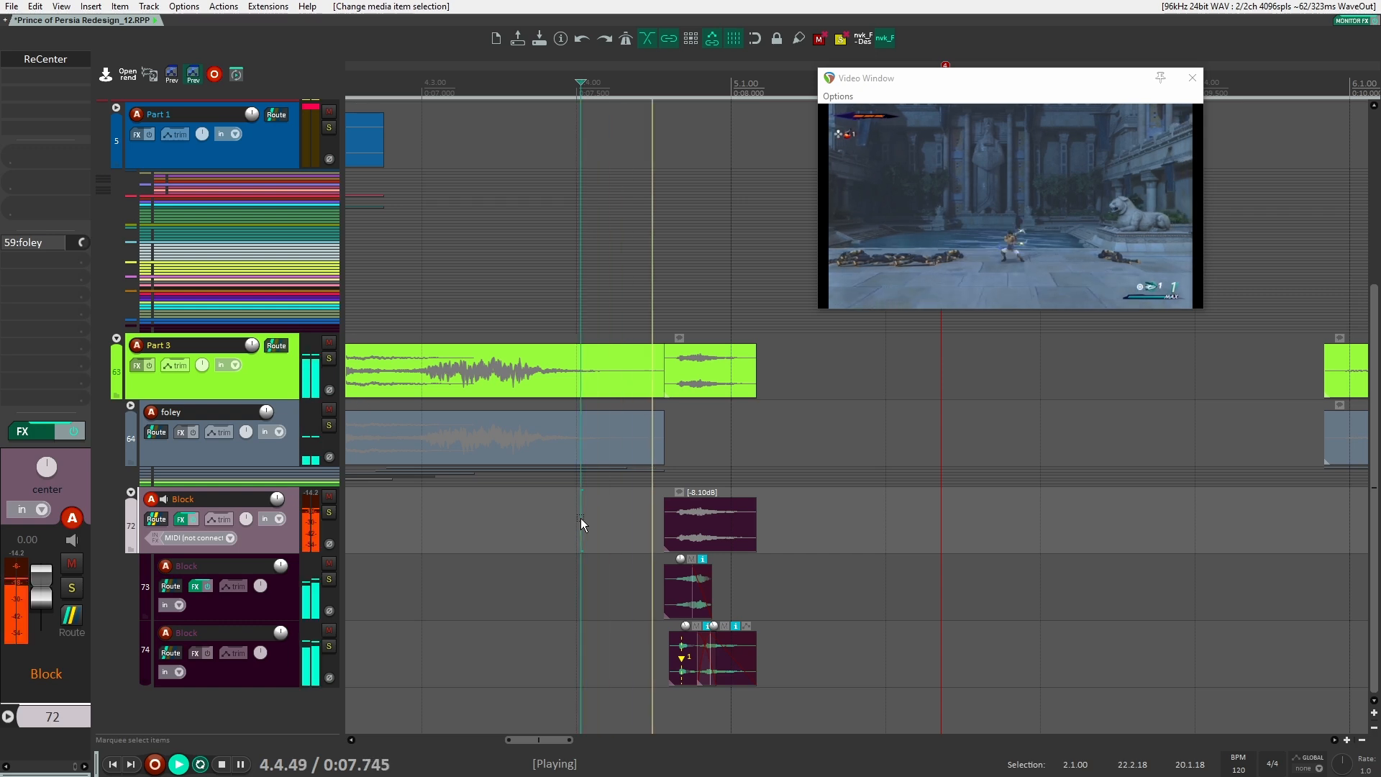
pyautogui.press('space')
pyautogui.moveTo(718, 522); pyautogui.dragTo(691, 524)
pyautogui.hscroll(-3, 504, 527)
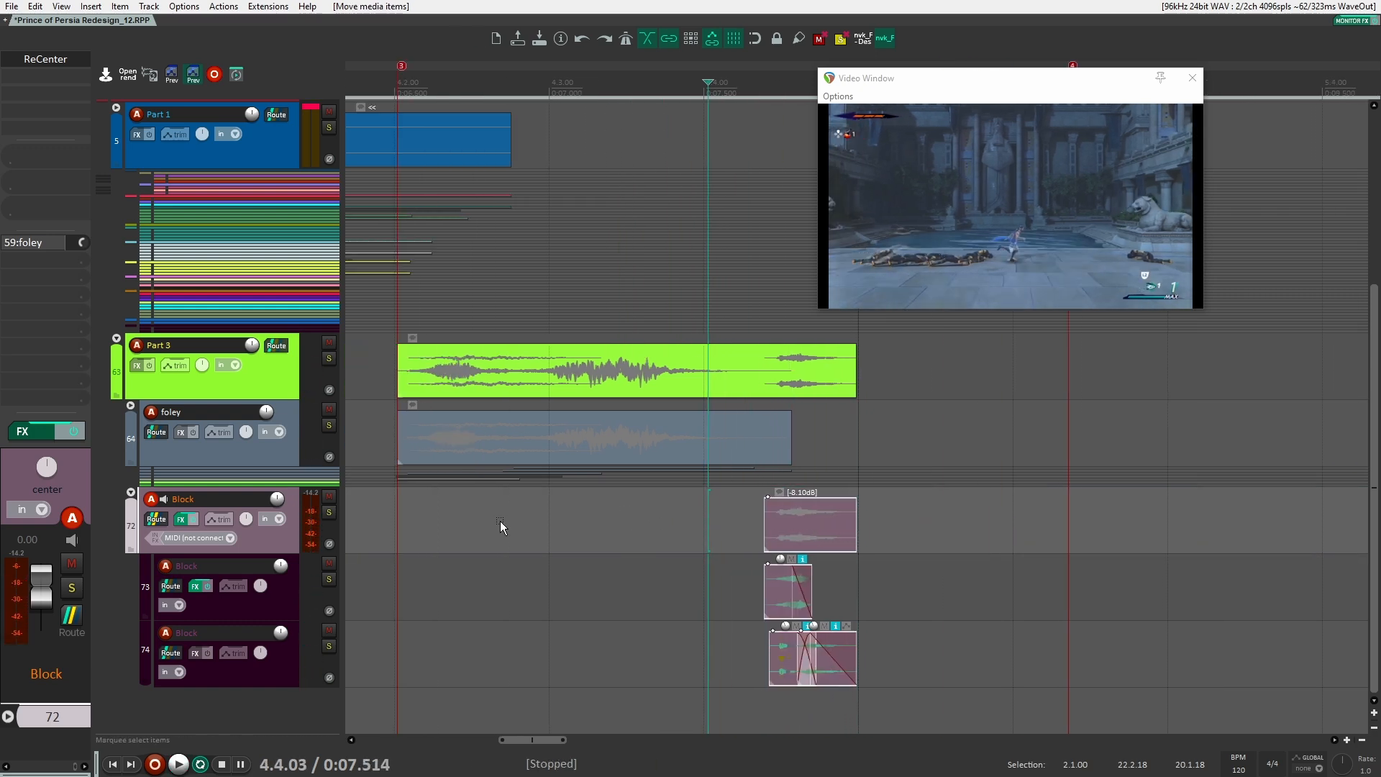
pyautogui.click(500, 520)
pyautogui.press('space')
pyautogui.hscroll(2, 499, 520)
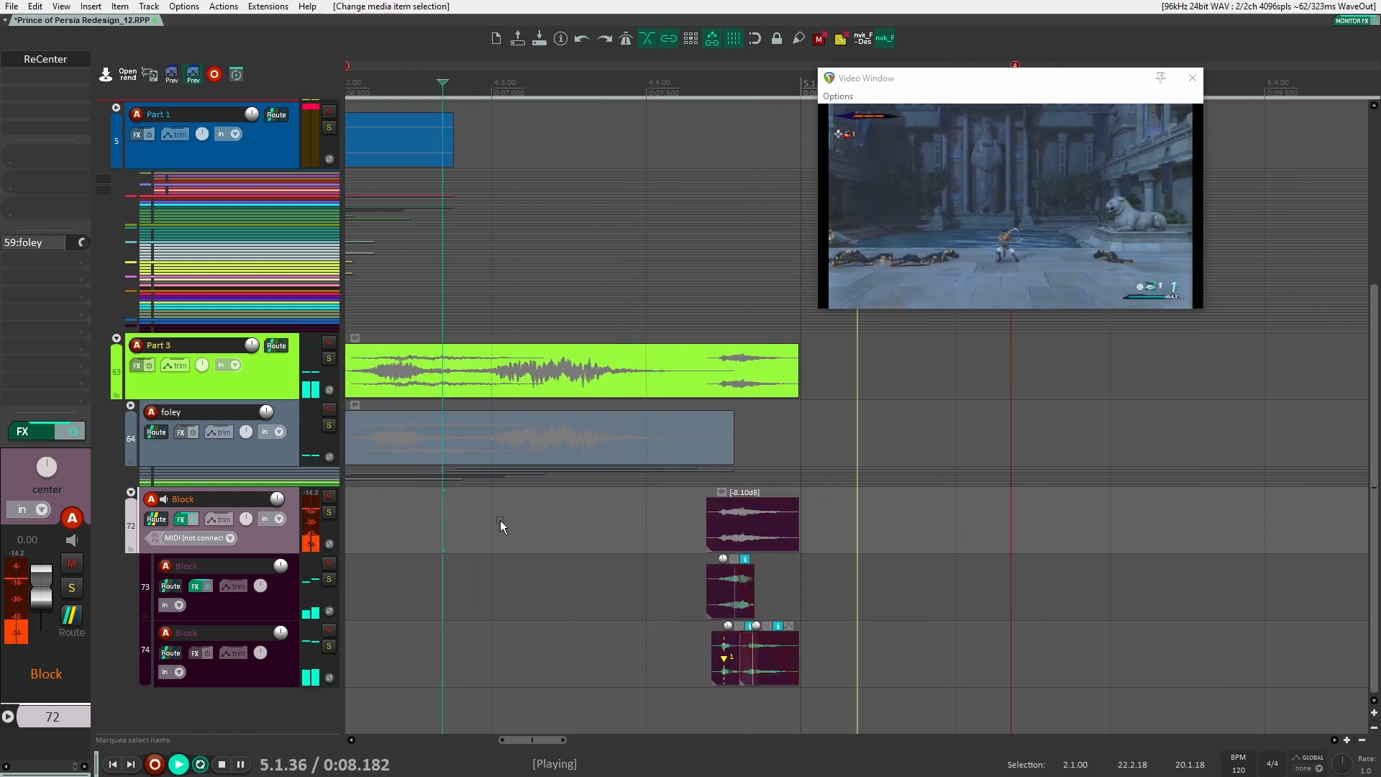
# Nudge the Block clips slightly earlier and check their sync with the video from 4.2.50.
pyautogui.press('space')
pyautogui.moveTo(728, 514); pyautogui.dragTo(711, 515)
pyautogui.click(387, 522)
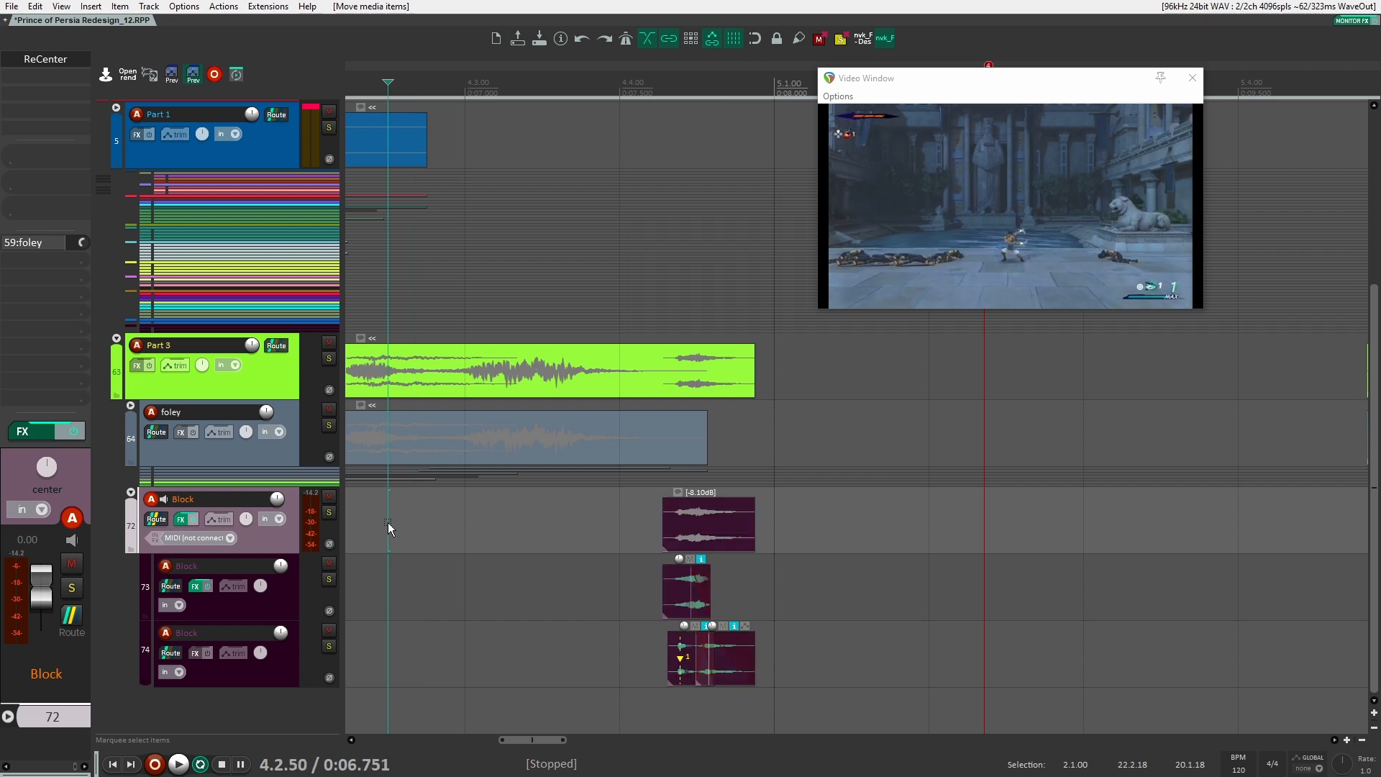
pyautogui.press('space')
pyautogui.hscroll(1, 387, 522)
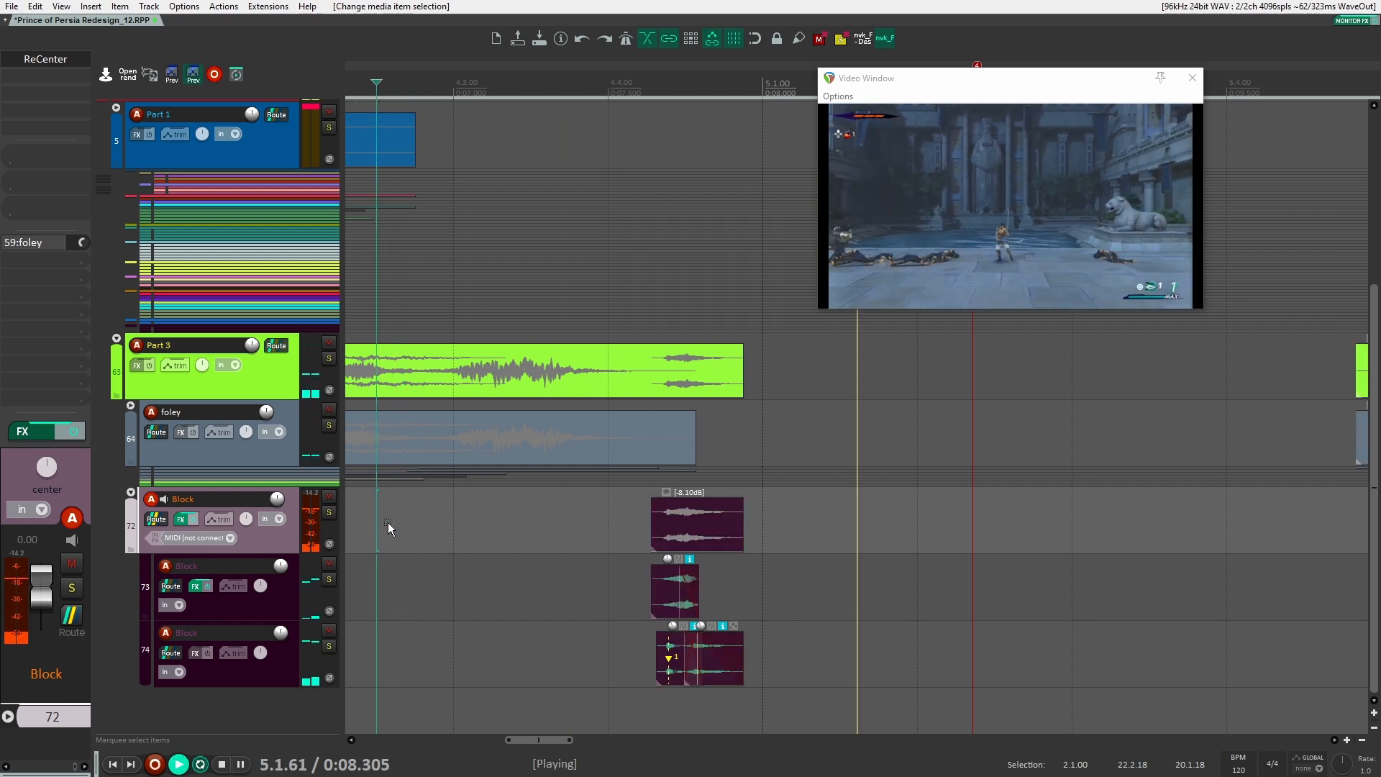
pyautogui.press('space')
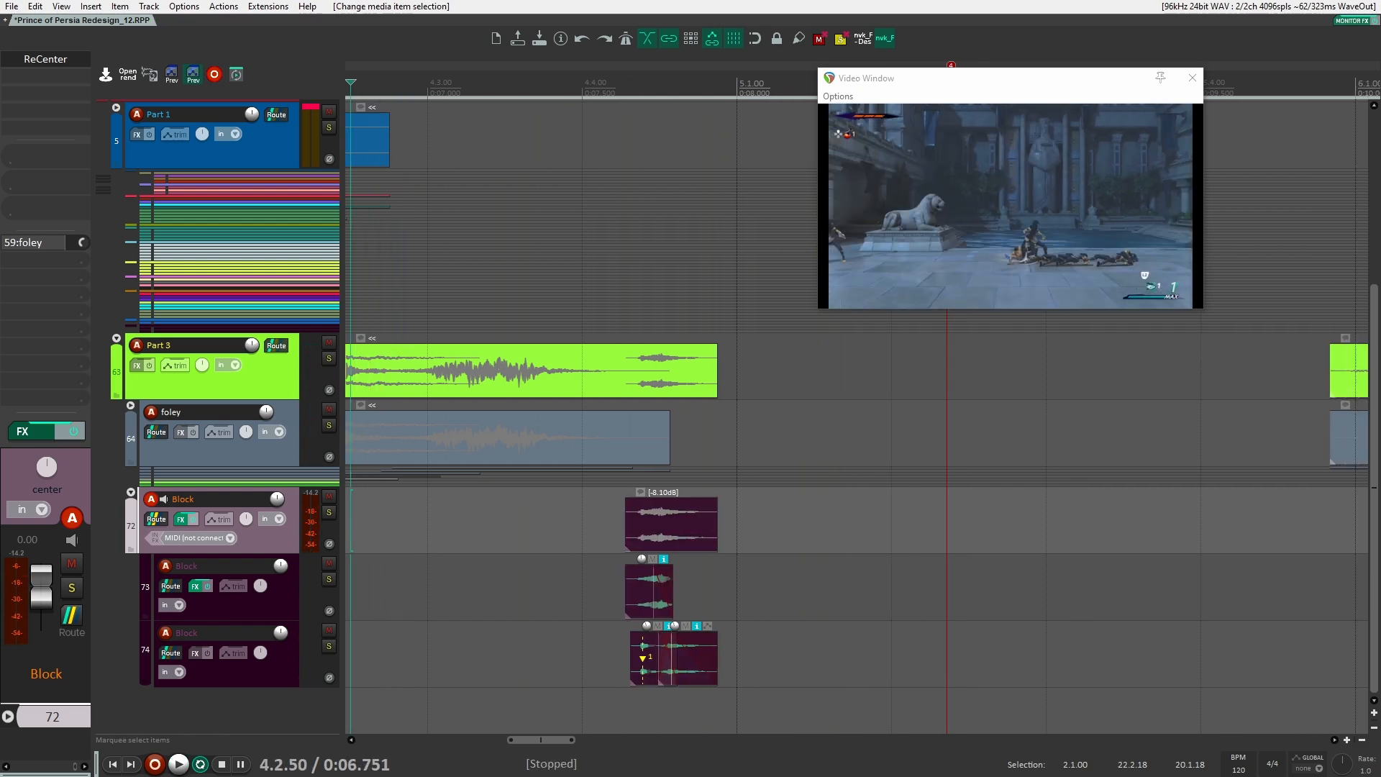
# Duplicate the last child track of the Block folder and delete the copied clips from the duplicate.
pyautogui.click(290, 667)
pyautogui.hotkey('ctrl', 'd')
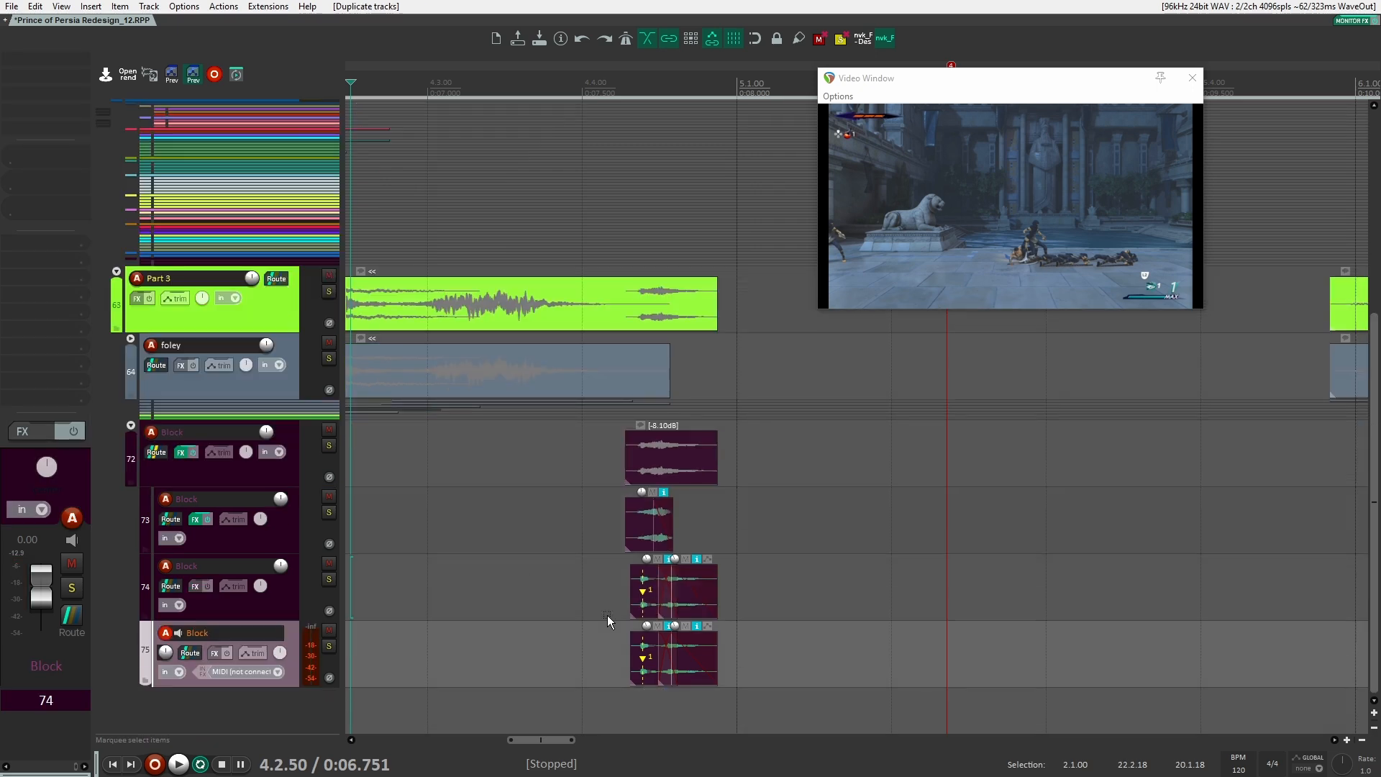
pyautogui.moveTo(507, 642); pyautogui.dragTo(731, 664)
pyautogui.press('Delete')
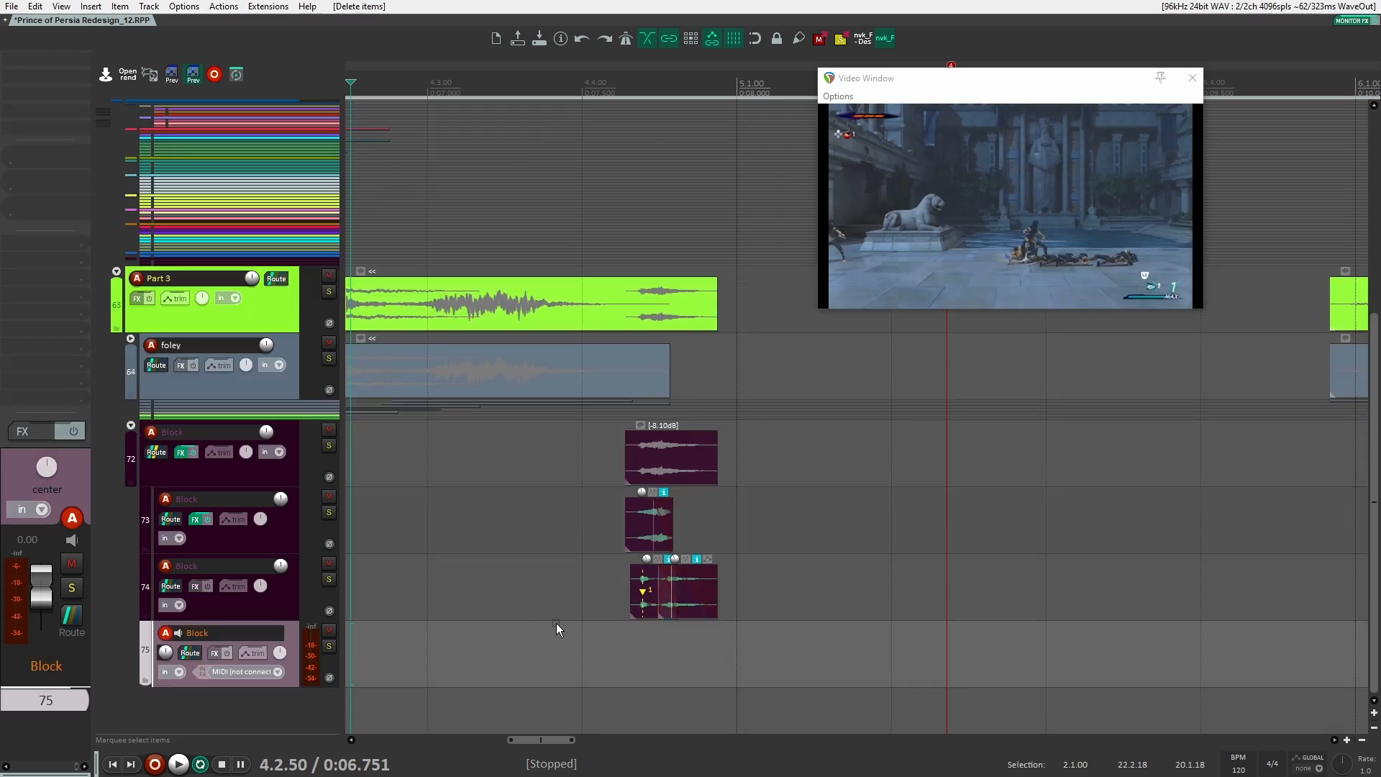
# Search nvk_CREATE for "mwp scrape" and insert DesignedMetalScrape055, DesignedMetalScrape047 and MWP2_DraftSession02v3_DesignedMetalScrape067, starting on the empty Block track.
pyautogui.click(500, 603)
pyautogui.click(282, 667)
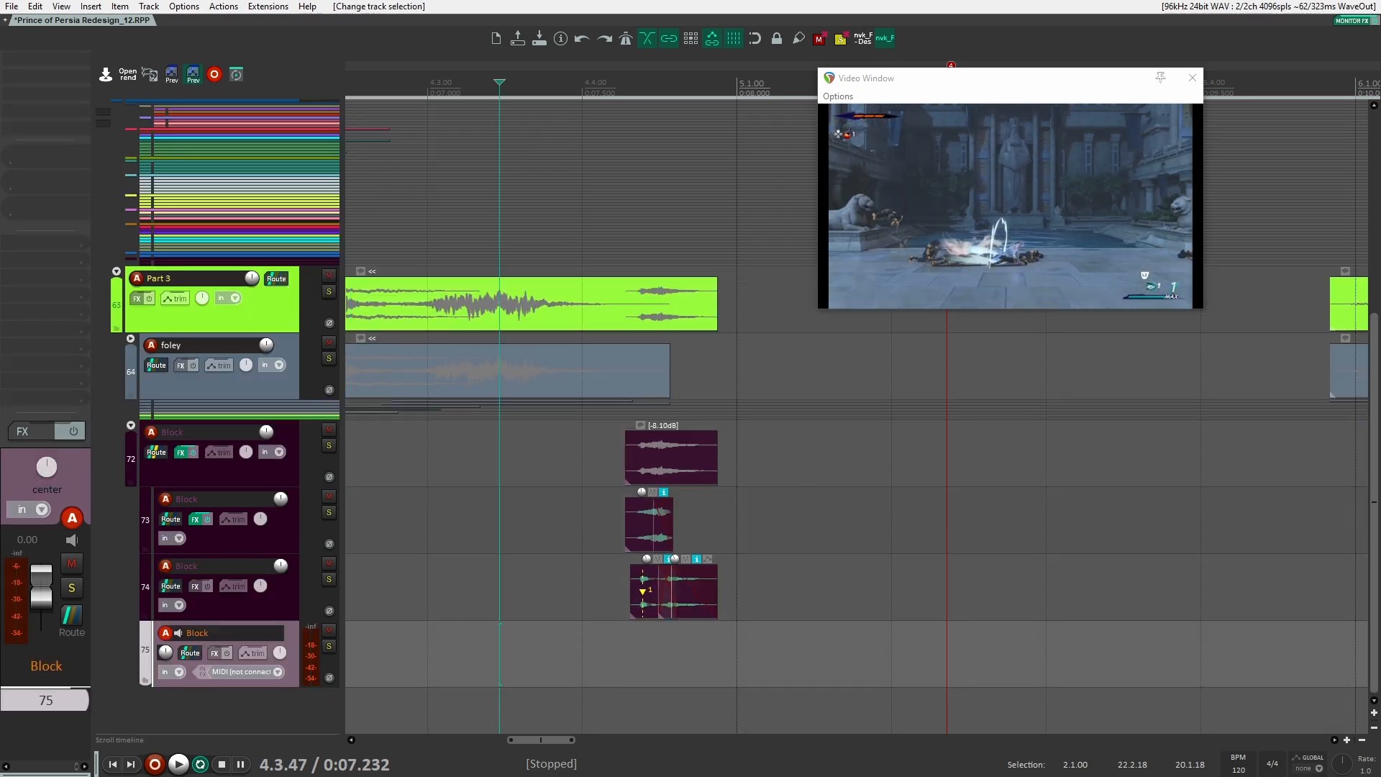
pyautogui.press('c')
pyautogui.moveTo(625, 161)
pyautogui.mouseDown()
pyautogui.moveTo(489, 169)
pyautogui.moveTo(447, 216)
pyautogui.mouseUp()
pyautogui.write('mwp scrape')
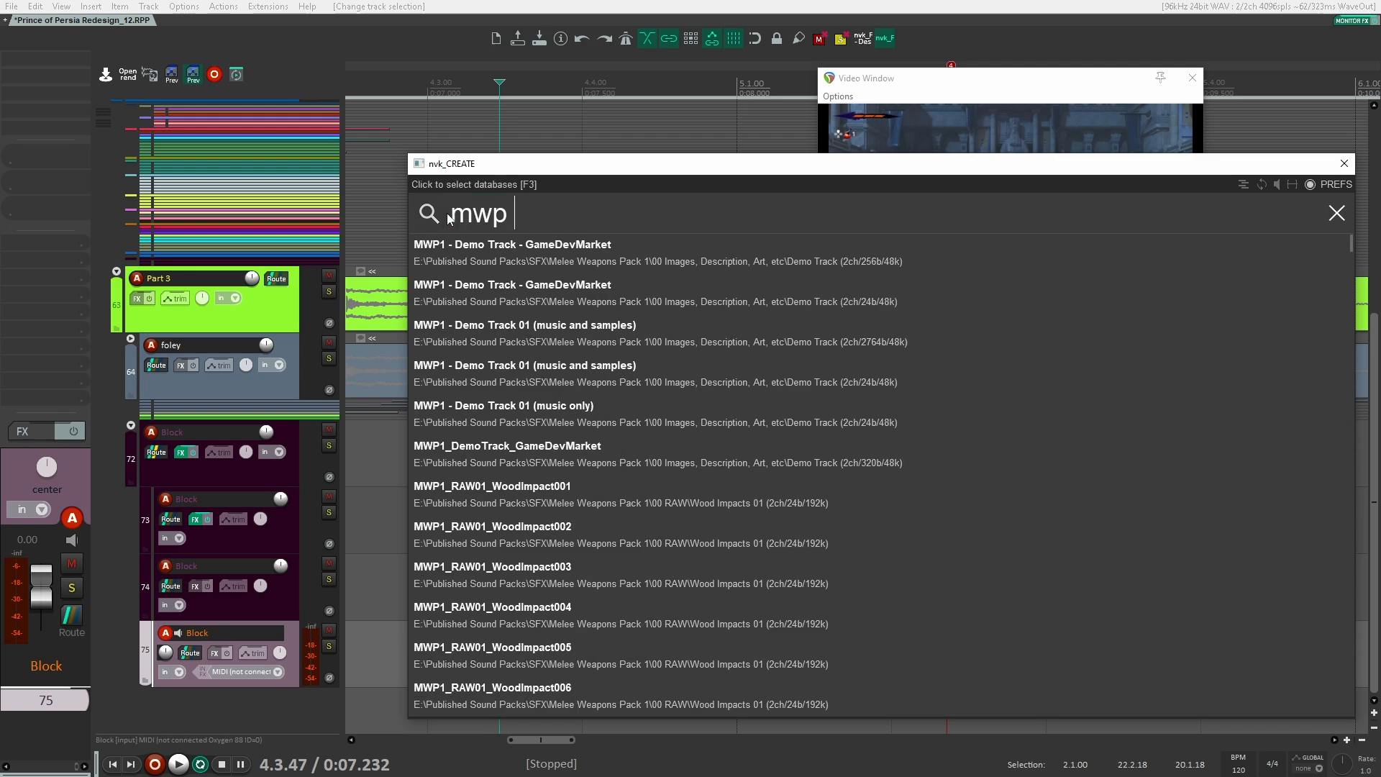
pyautogui.press('Down')
pyautogui.moveTo(1057, 252); pyautogui.dragTo(618, 712)
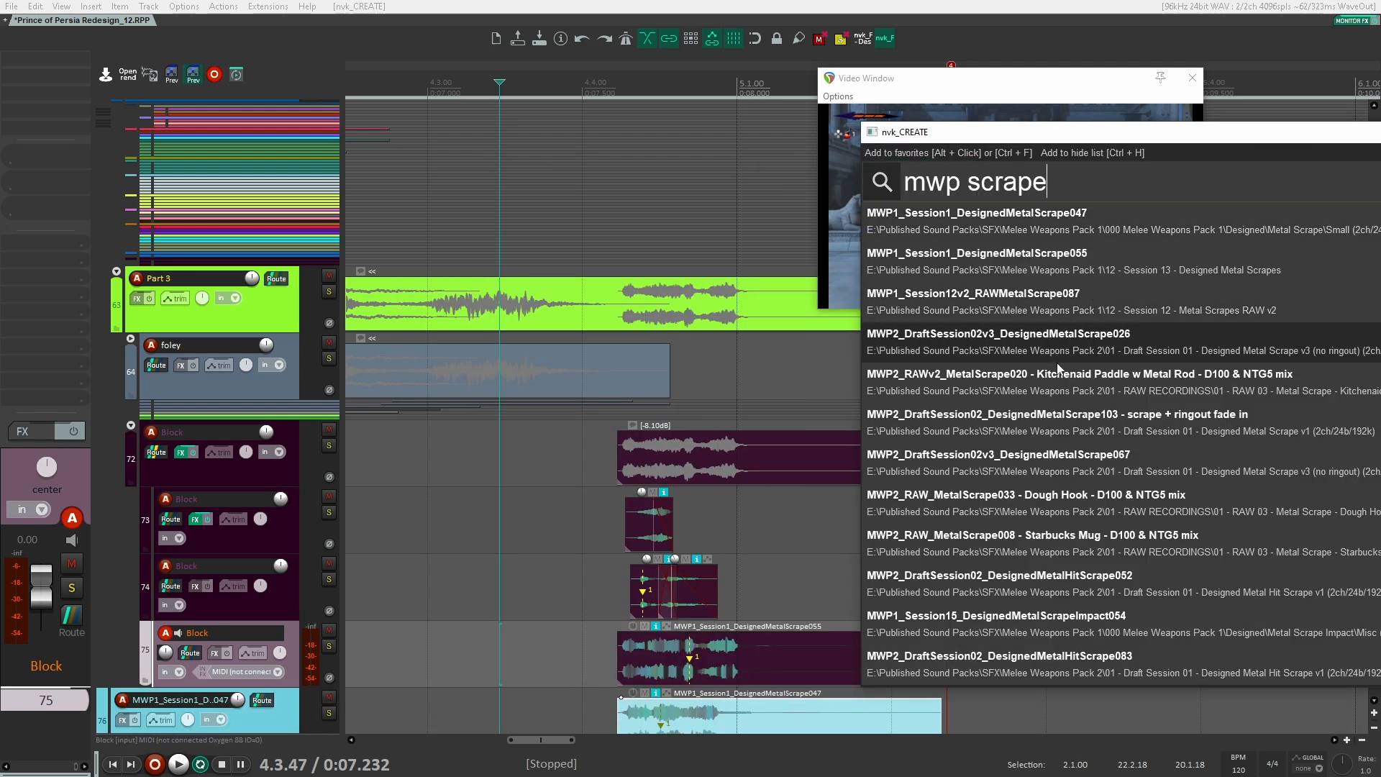
# Nest the two newly added metal scrape tracks inside the Block folder.
pyautogui.keyDown('shift'); pyautogui.click(268, 614); pyautogui.keyUp('shift')
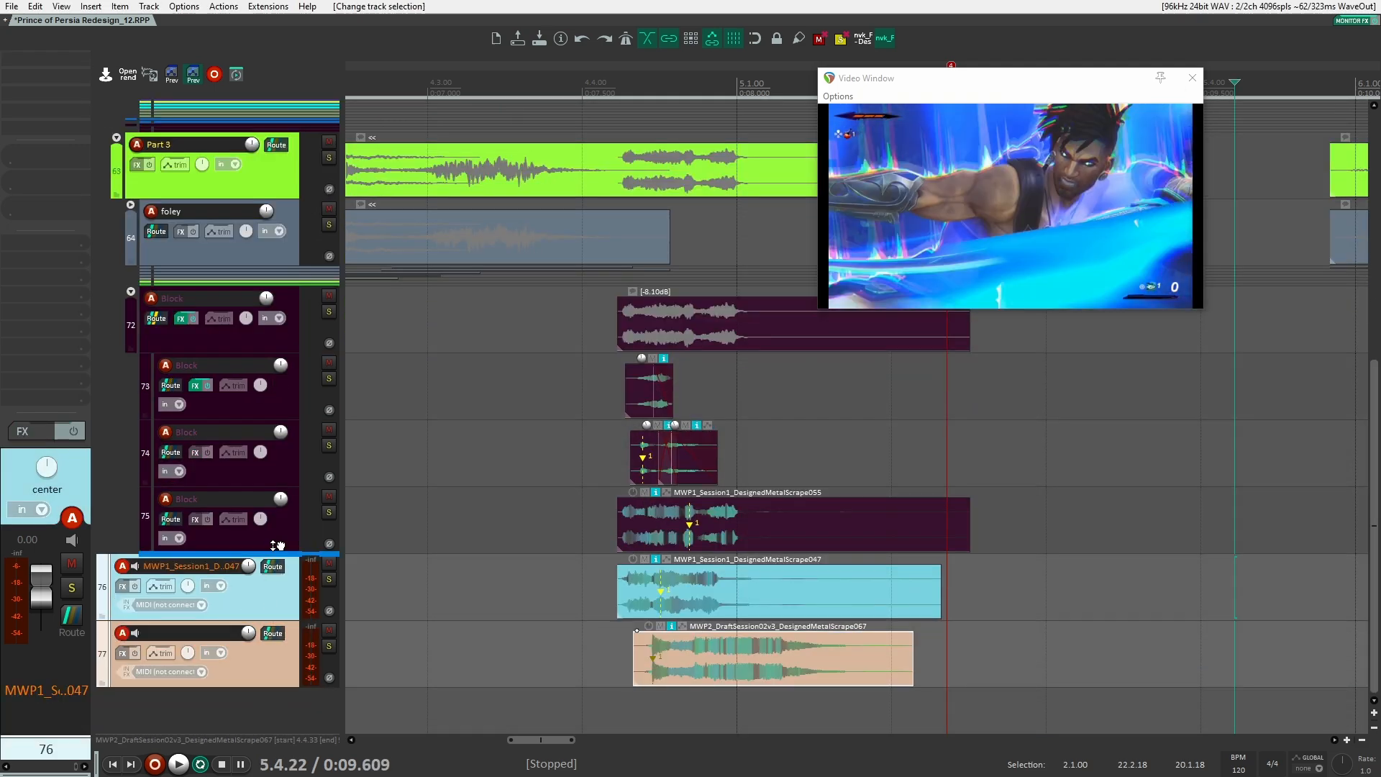
pyautogui.moveTo(276, 545); pyautogui.dragTo(277, 547)
pyautogui.click(513, 592)
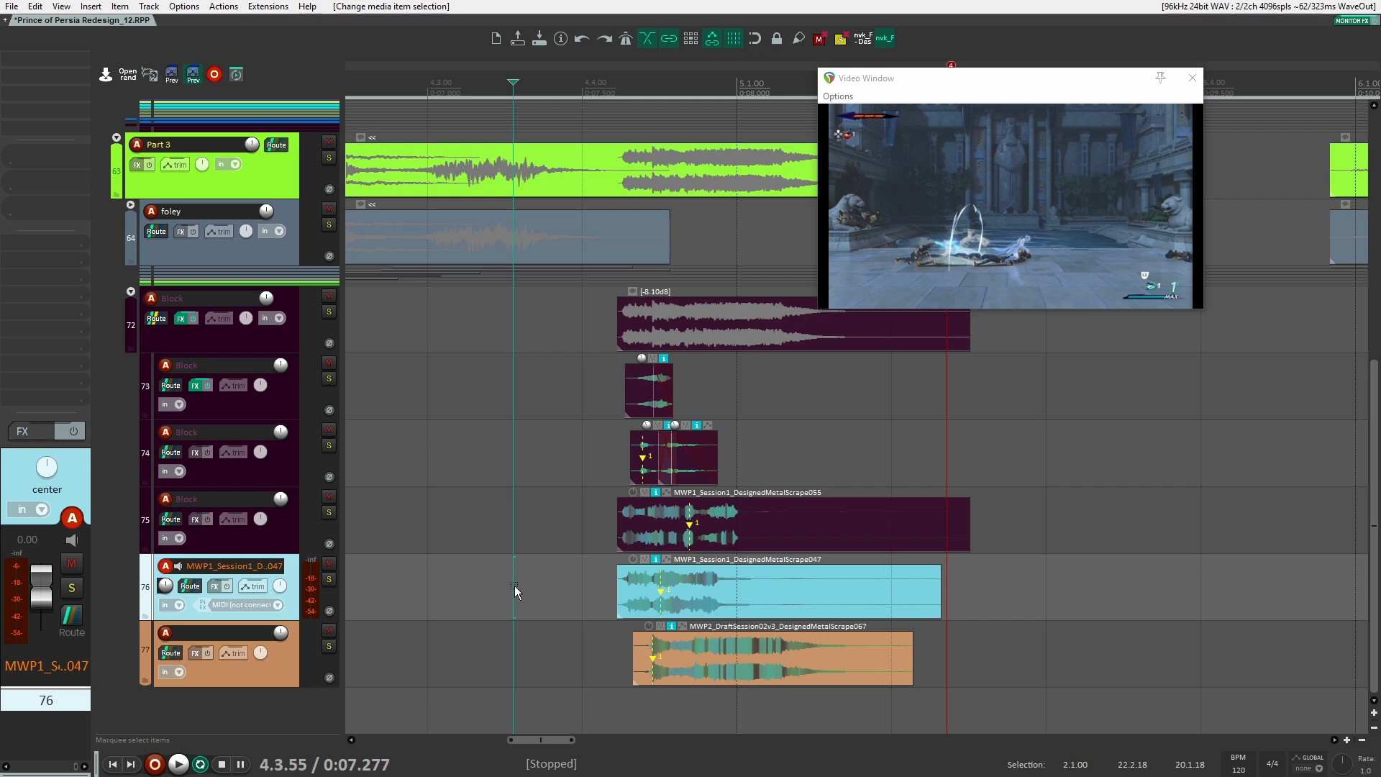
# Shift the three metal scrape clips earlier to line their markers up closer to the block hit.
pyautogui.click(544, 642)
pyautogui.moveTo(822, 668); pyautogui.dragTo(747, 662)
pyautogui.moveTo(700, 597); pyautogui.dragTo(680, 596)
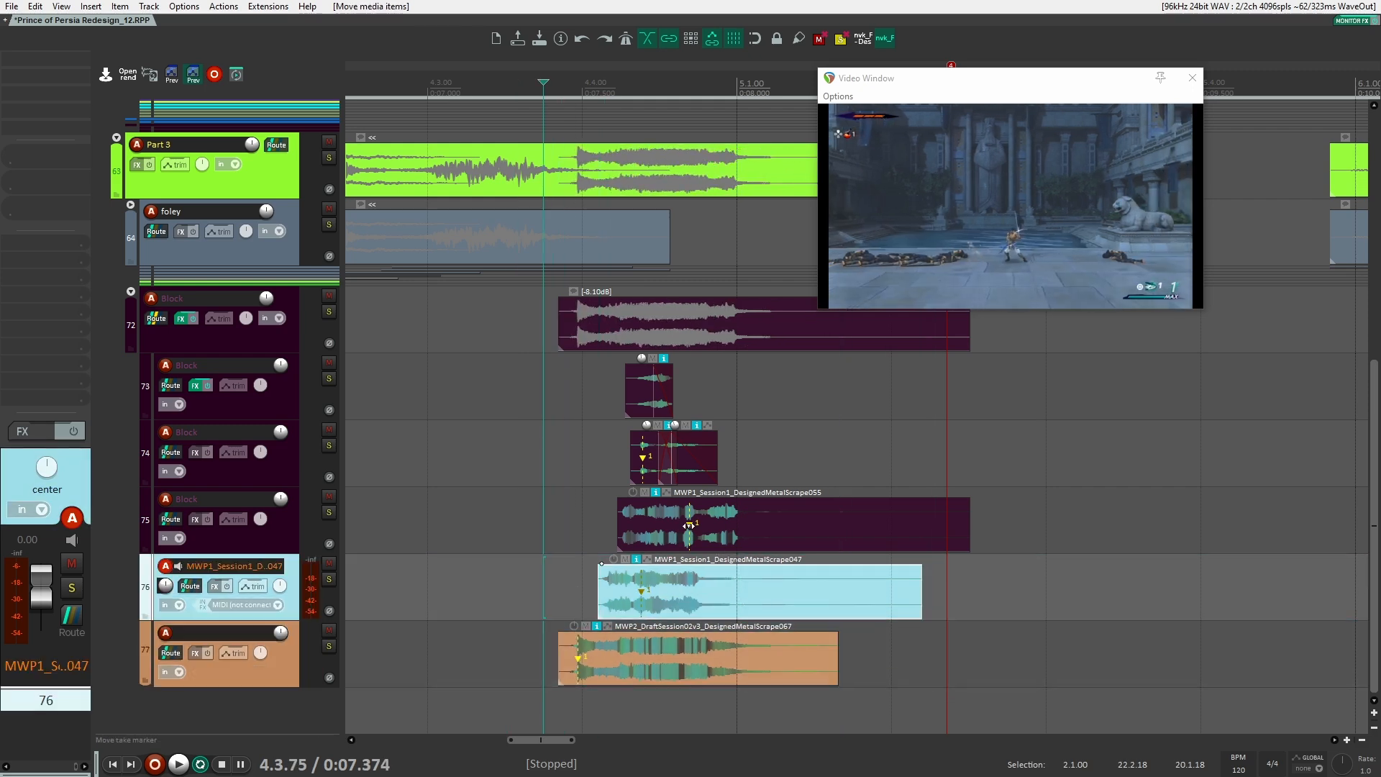
pyautogui.moveTo(666, 536); pyautogui.dragTo(664, 536)
# Solo the Block folder, mute the DesignedMetalScrape047 and DesignedMetalScrape067 clips, and play the remaining layers.
pyautogui.click(329, 312)
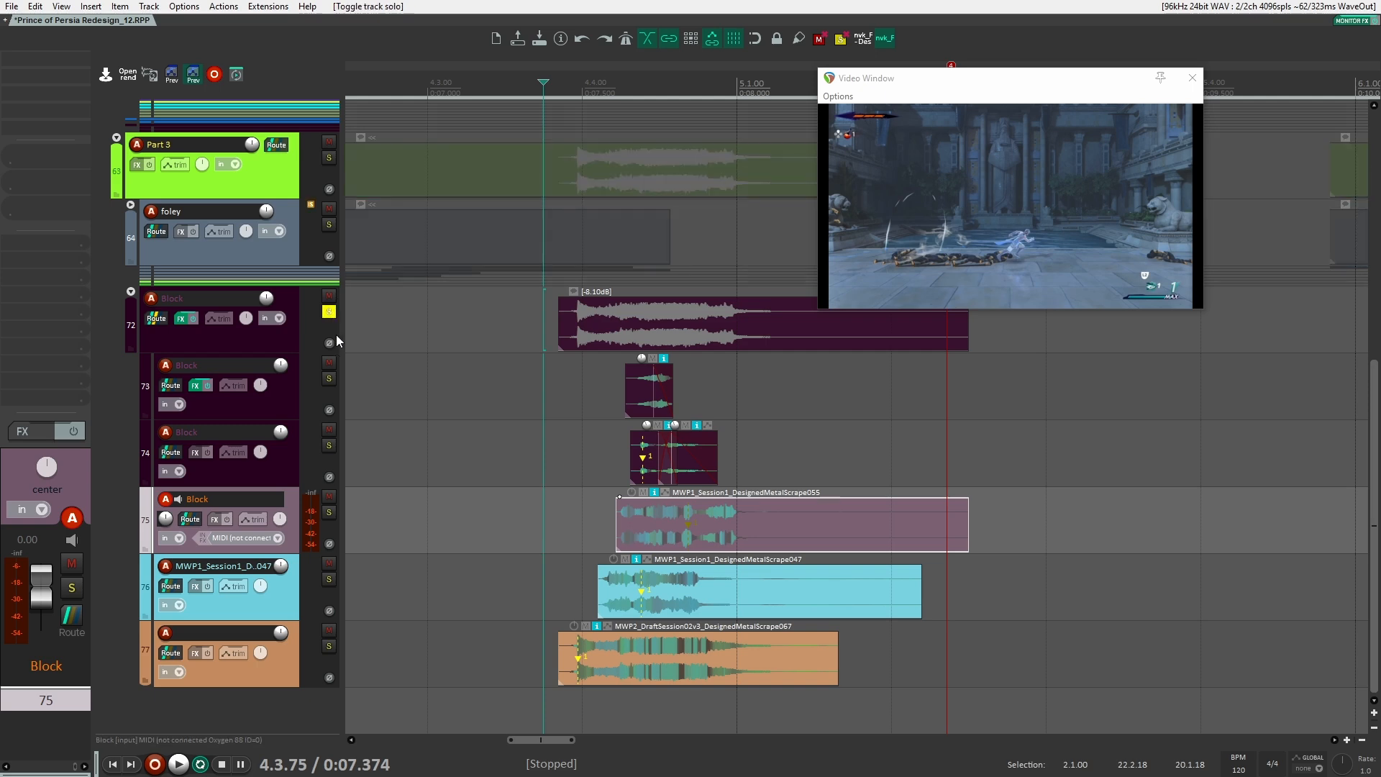
pyautogui.click(573, 500)
pyautogui.moveTo(549, 588); pyautogui.dragTo(663, 635)
pyautogui.press('m')
pyautogui.click(569, 528)
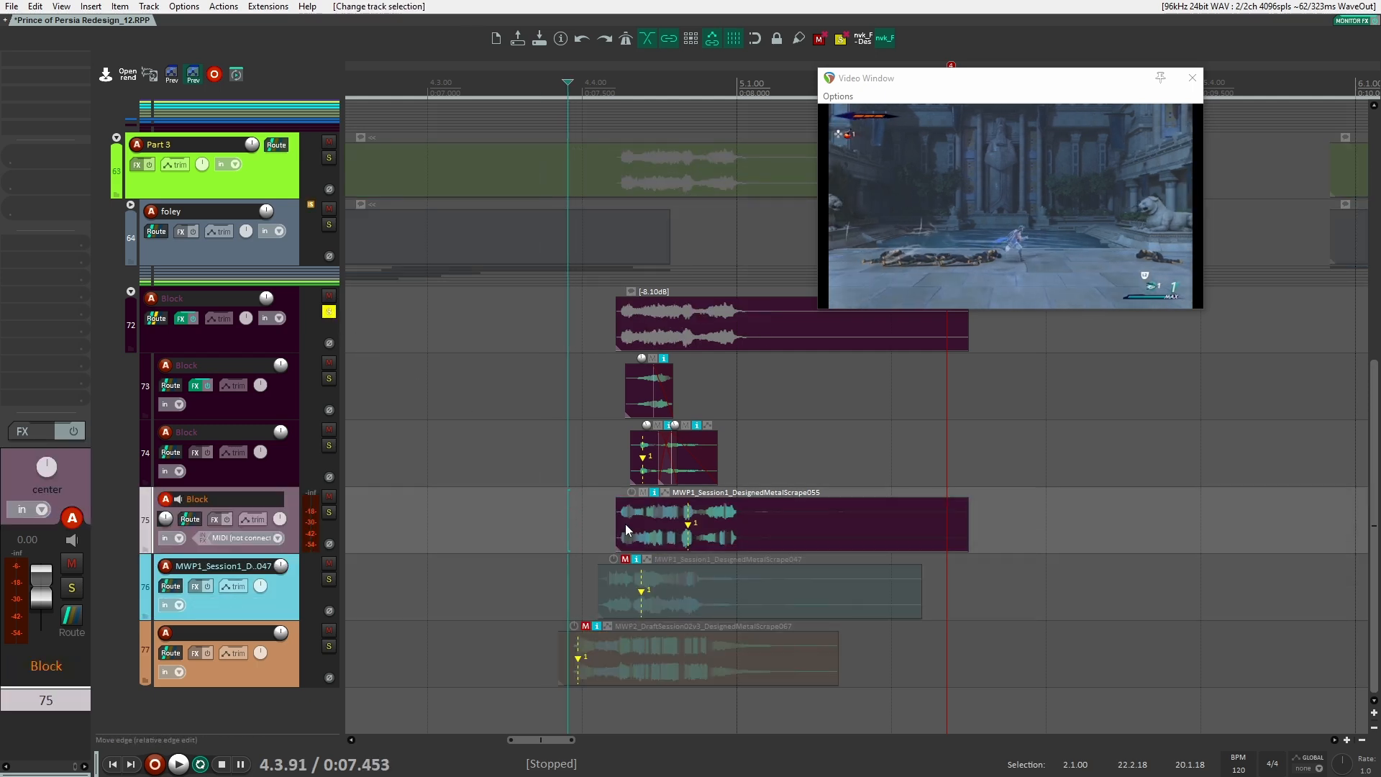
pyautogui.press('space')
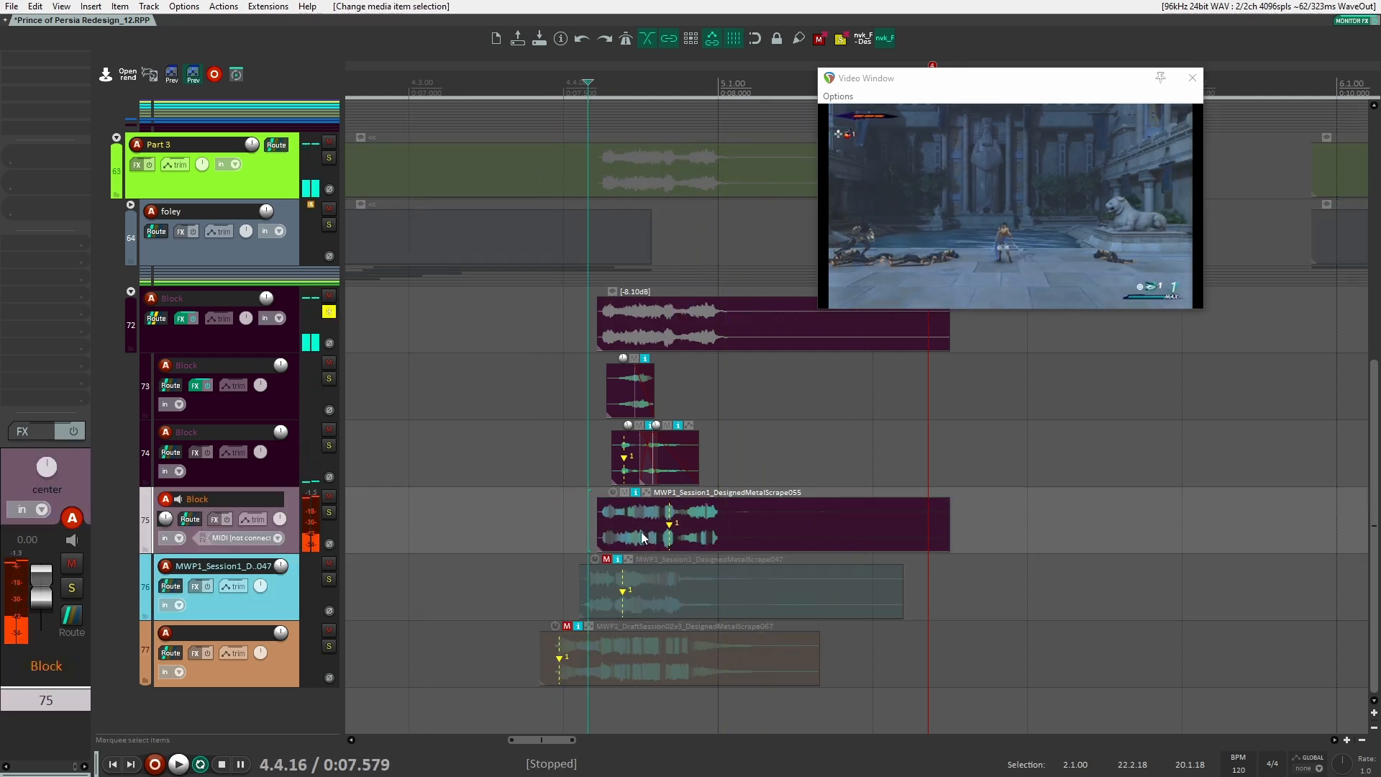
pyautogui.press('space')
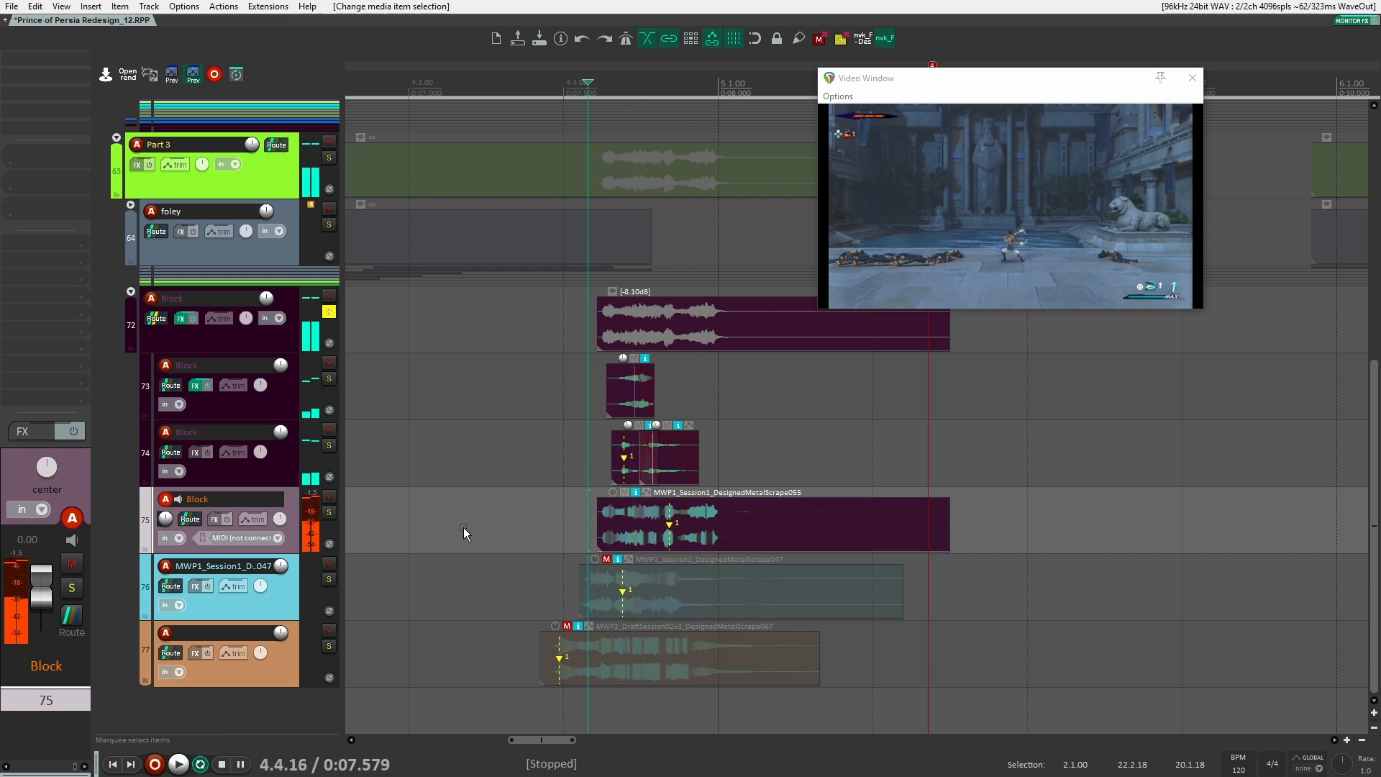
# Audition the DesignedMetalScrape055 track in solo, and compare the Block layers with that clip temporarily muted.
pyautogui.click(328, 512)
pyautogui.press('space')
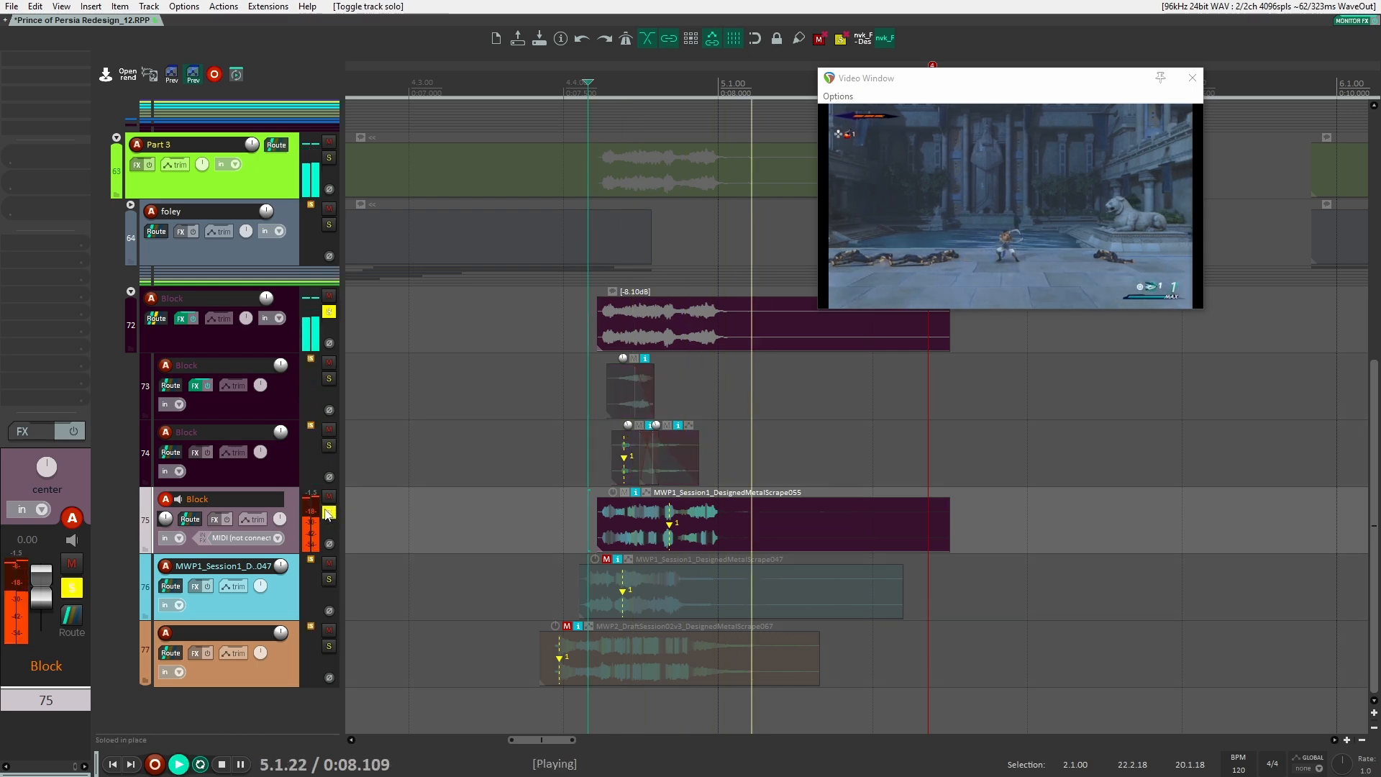
pyautogui.click(329, 512)
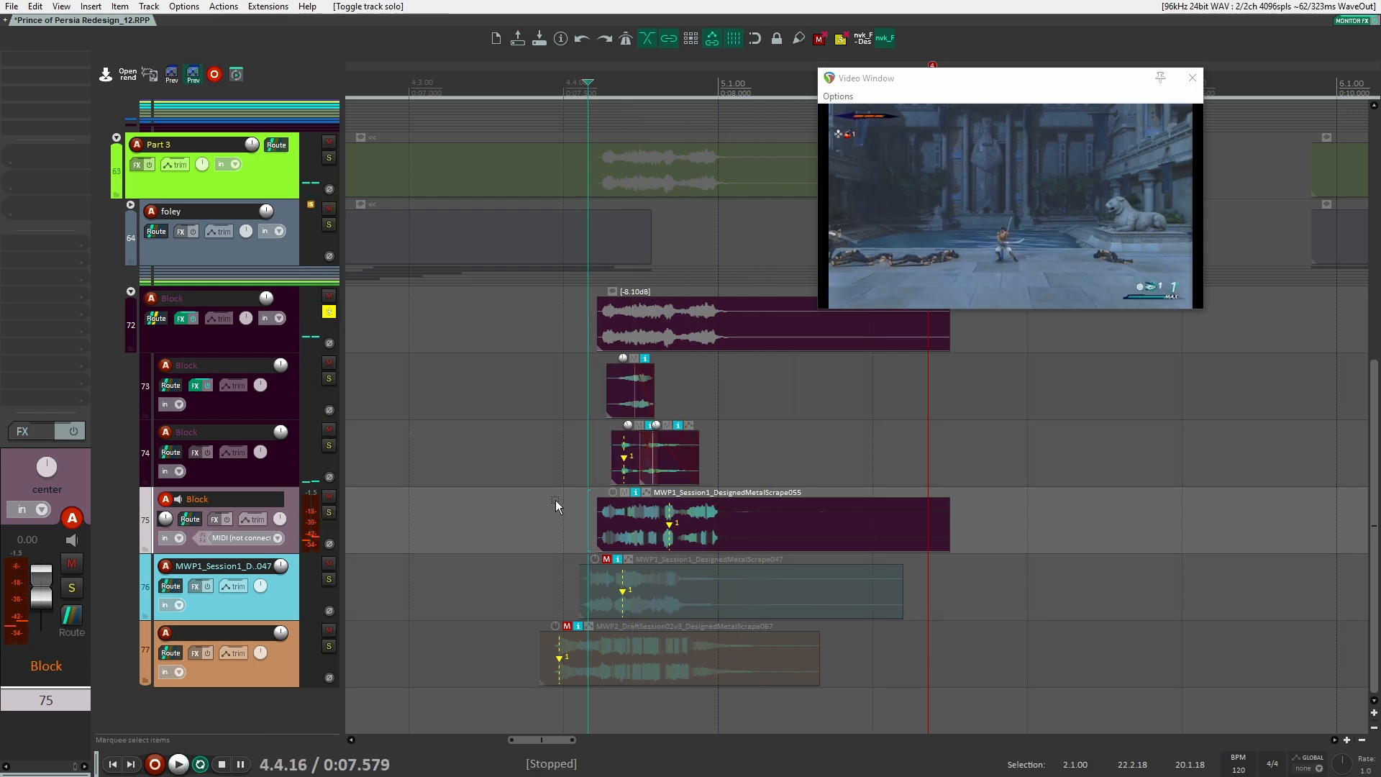
pyautogui.click(624, 493)
pyautogui.press('space')
pyautogui.click(624, 492)
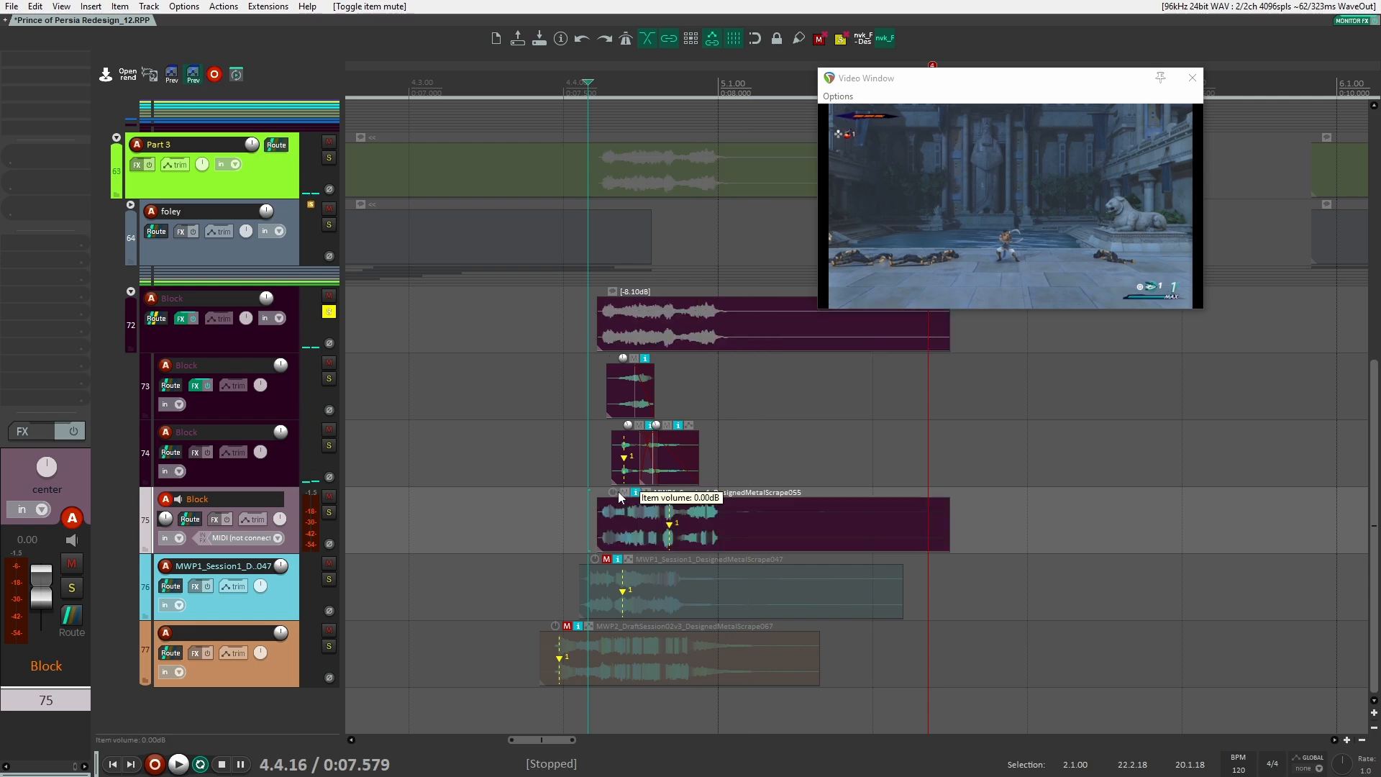
# Lower the DesignedMetalScrape055 clip's volume to -7.20 dB and play it with the Block layers.
pyautogui.moveTo(613, 493); pyautogui.dragTo(610, 535)
pyautogui.press('space')
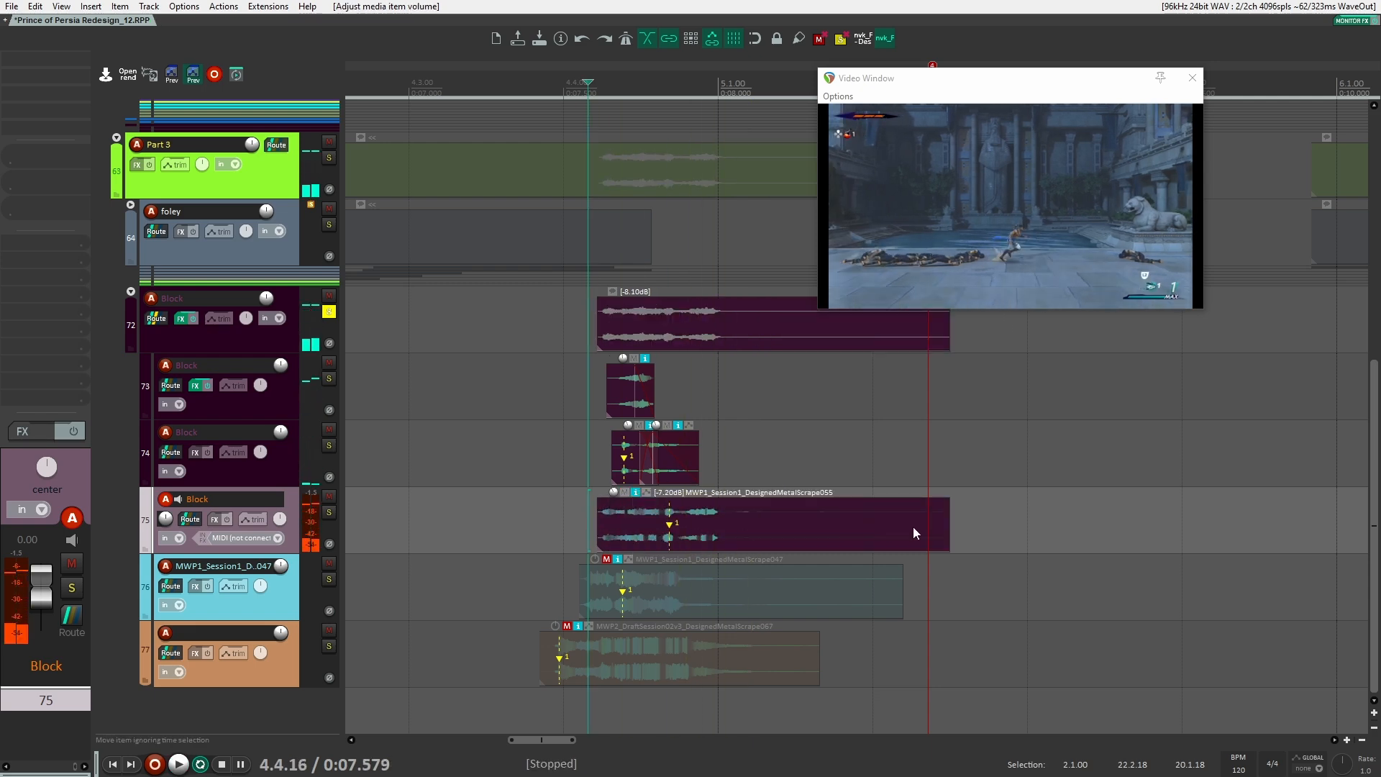
# Shift DesignedMetalScrape055 earlier with its start trimmed to the first Block layer, and add a short fade-in.
pyautogui.moveTo(645, 515); pyautogui.dragTo(605, 534)
pyautogui.press('space')
pyautogui.press('space')
pyautogui.moveTo(615, 505); pyautogui.dragTo(623, 506)
pyautogui.press('space')
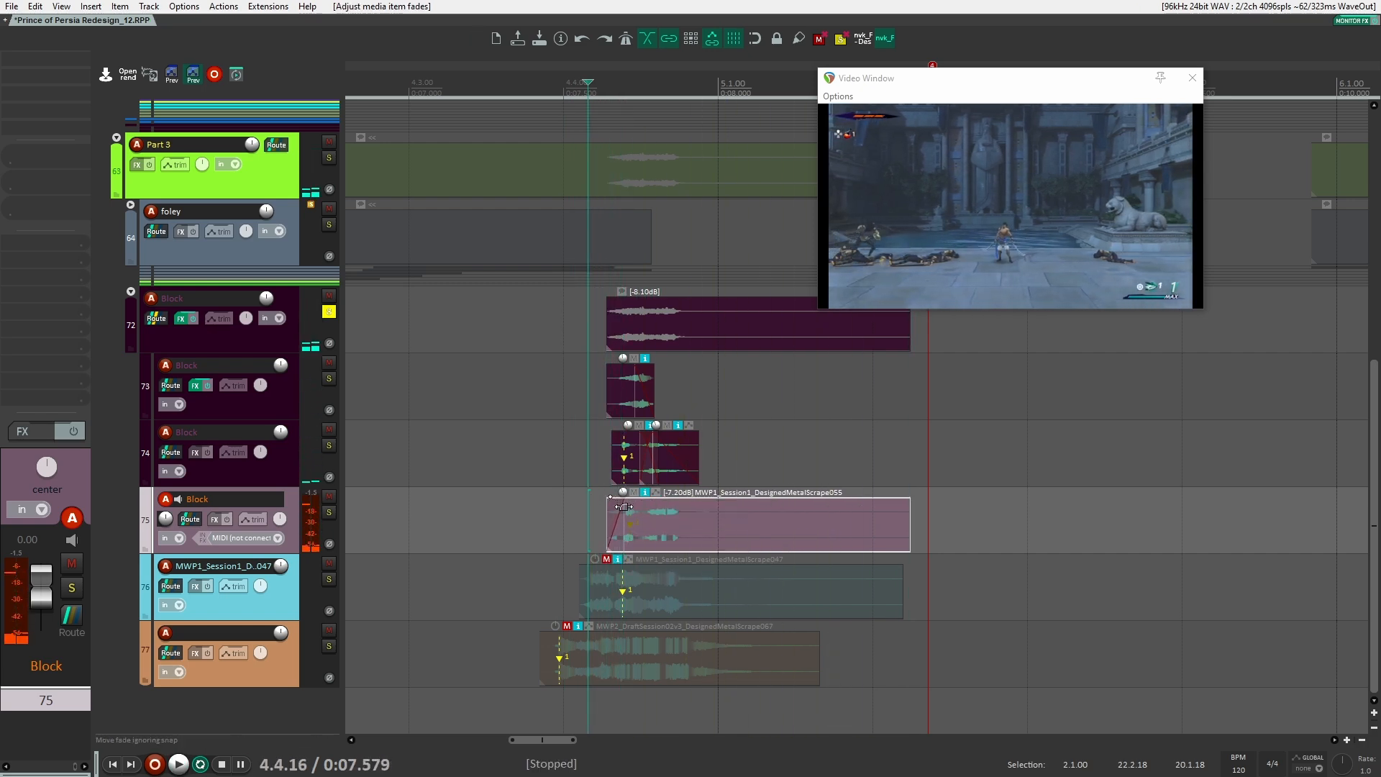
# Mute the DesignedMetalScrape055 clip and unmute the DesignedMetalScrape047 clip.
pyautogui.click(634, 492)
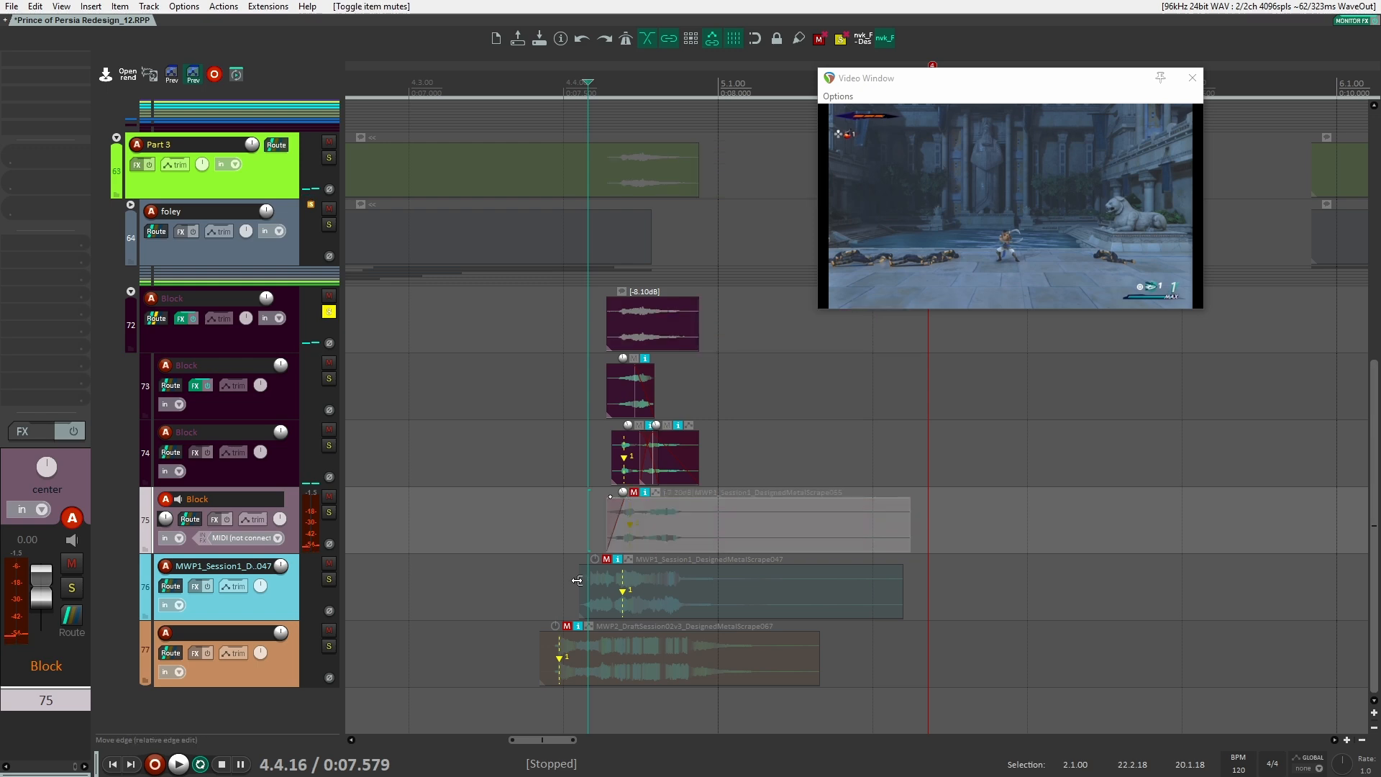
pyautogui.click(606, 559)
# Move the DesignedMetalScrape047 clip earlier, lower its volume to -6.90 dB and audition it from 4.3.72.
pyautogui.moveTo(604, 592); pyautogui.dragTo(562, 583)
pyautogui.moveTo(587, 586); pyautogui.dragTo(524, 580)
pyautogui.click(523, 579)
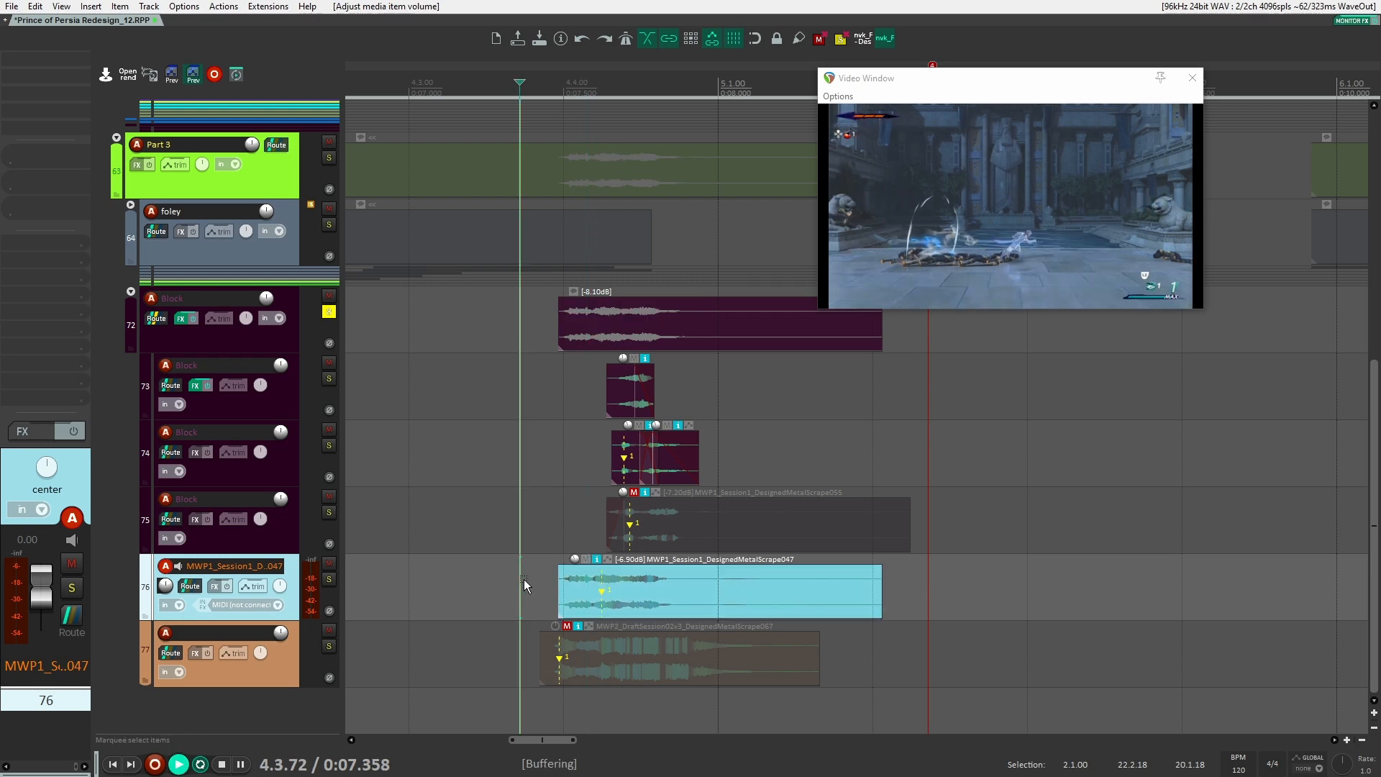
pyautogui.press('space')
pyautogui.press('space')
pyautogui.press('space')
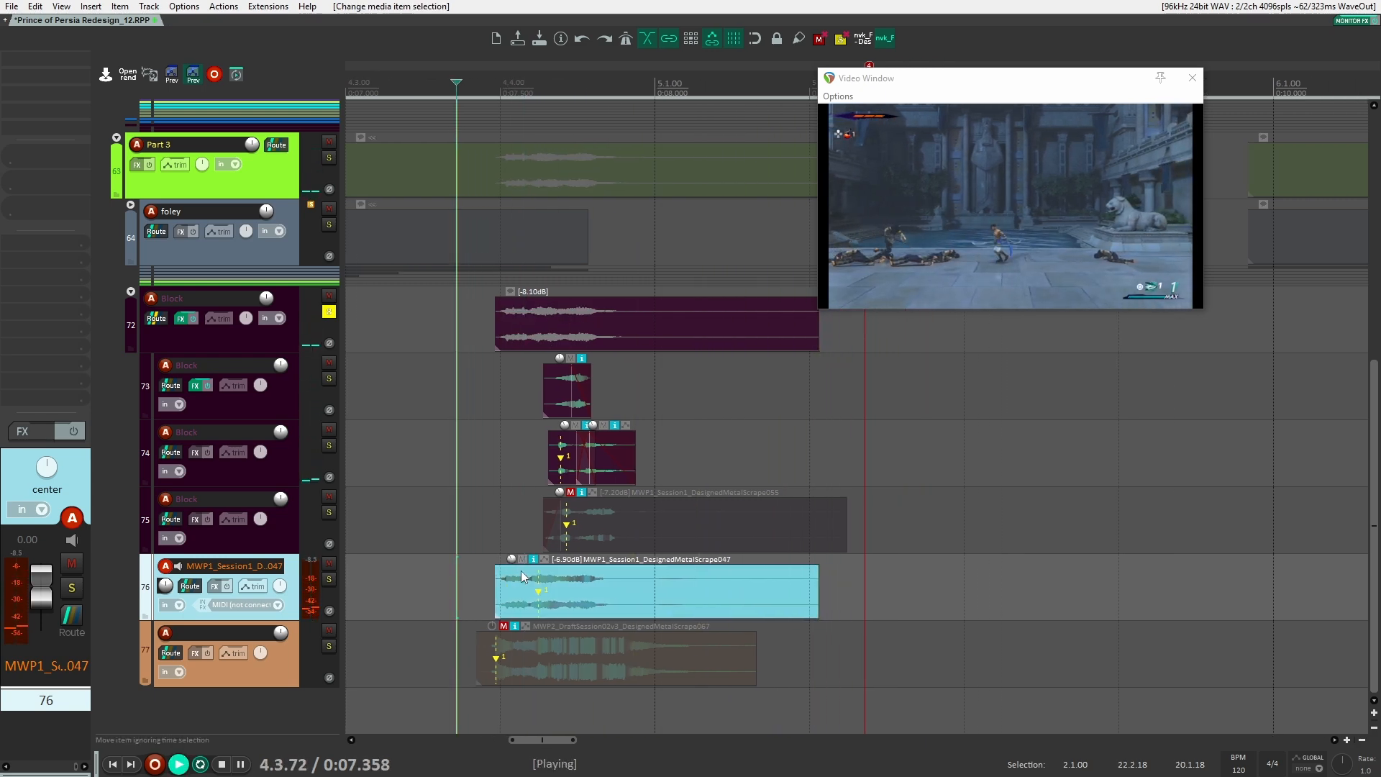
pyautogui.press('space')
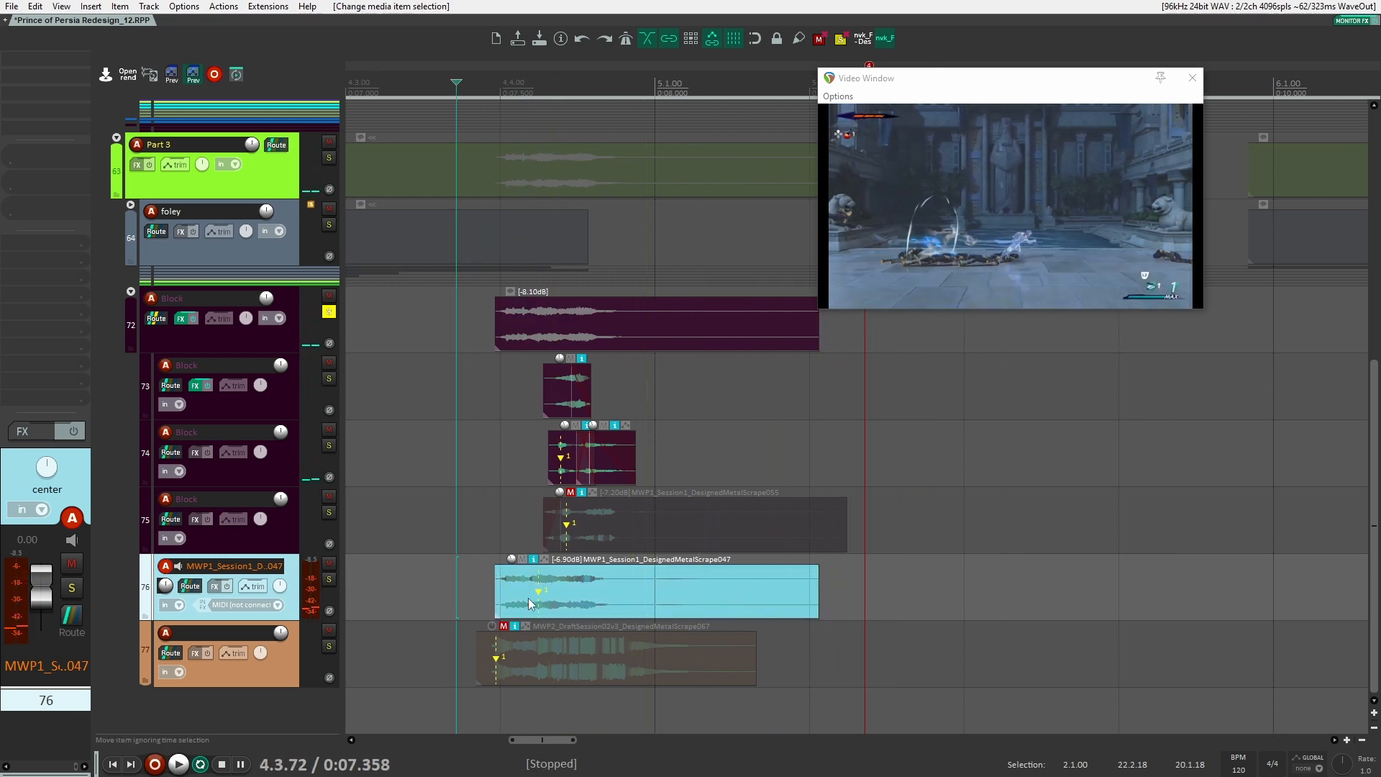
# Play the Block section and split all items in the project at 4.3.72.
pyautogui.press('space')
pyautogui.press('space')
pyautogui.hotkey('ctrl', 'a')
pyautogui.press('s')
# Split DesignedMetalScrape047 just before its marker, move the first piece later to crossfade into the second, and audition it.
pyautogui.click(469, 547)
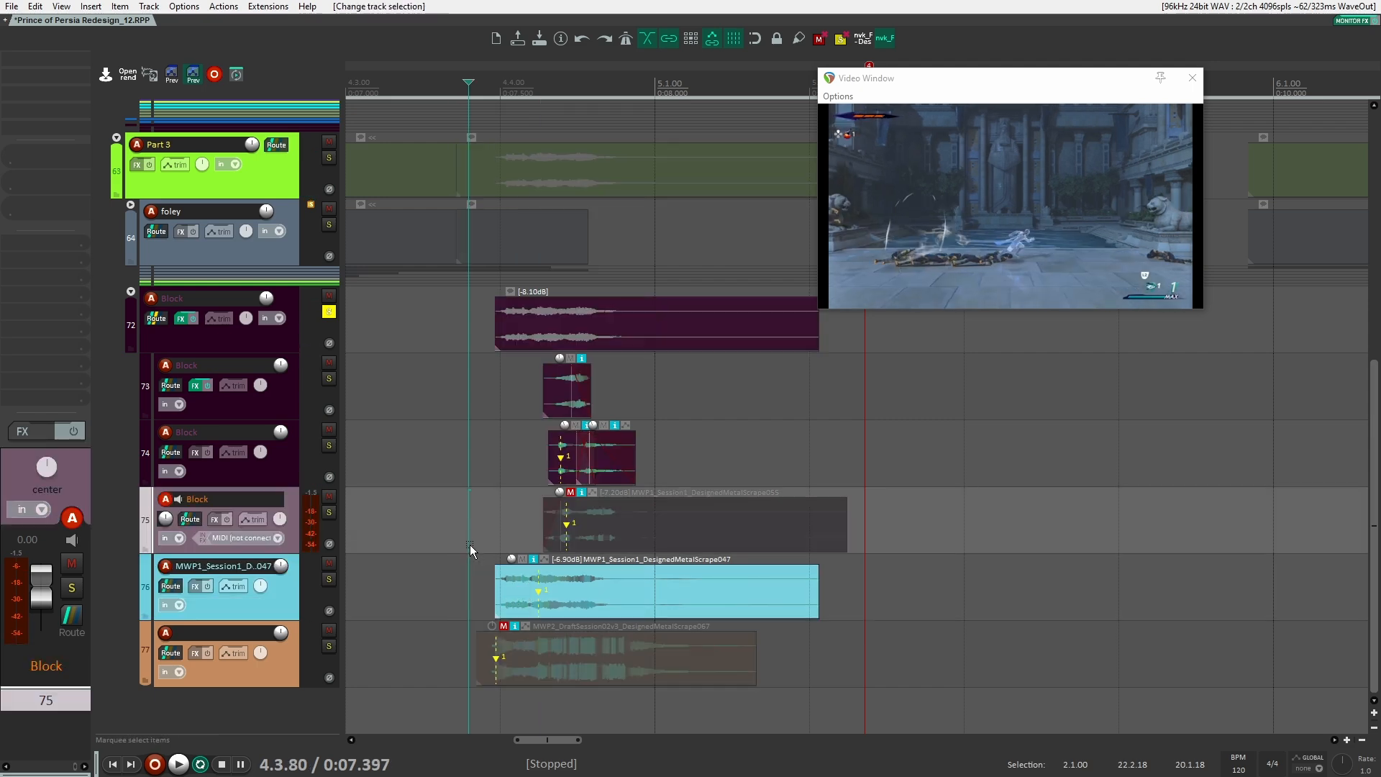
pyautogui.click(495, 582)
pyautogui.click(477, 568)
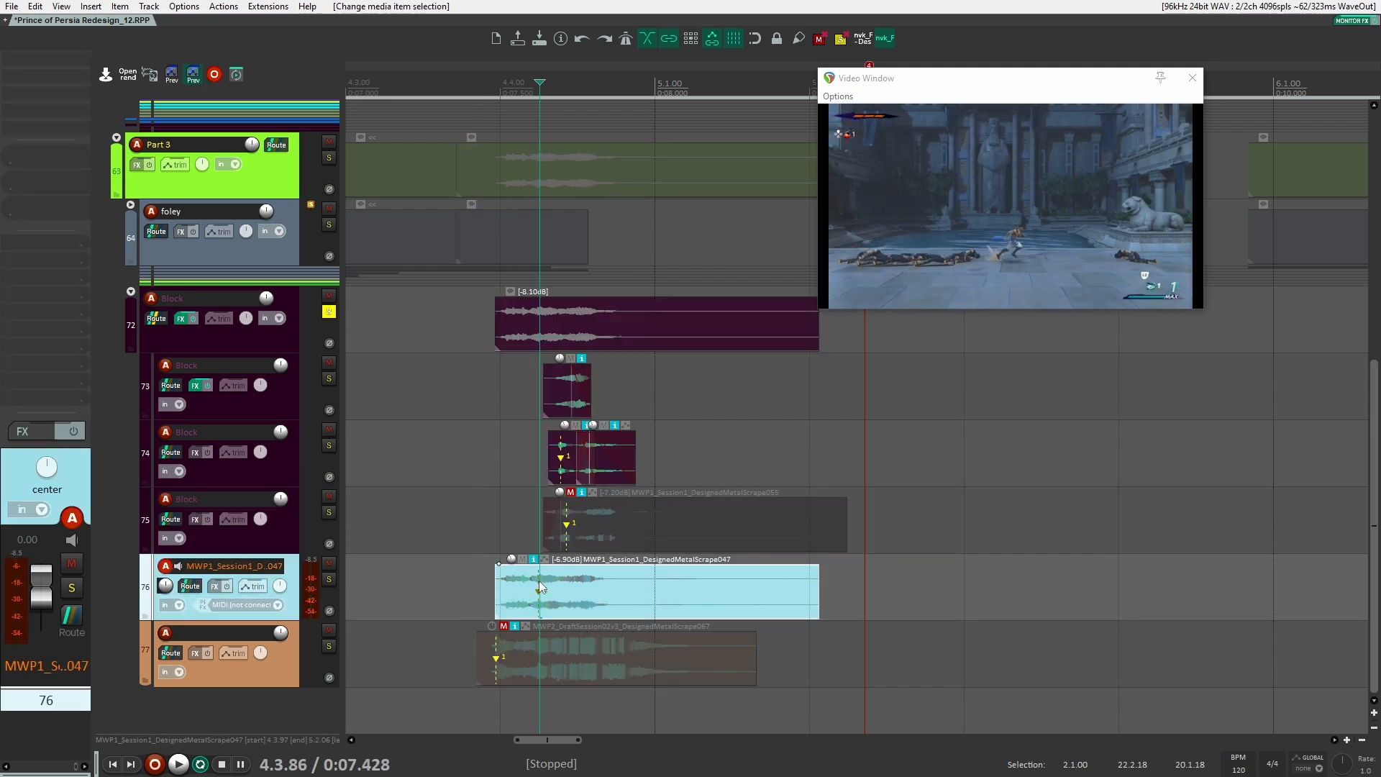
pyautogui.click(533, 580)
pyautogui.press('s')
pyautogui.moveTo(508, 593)
pyautogui.mouseDown()
pyautogui.moveTo(551, 601)
pyautogui.moveTo(529, 595)
pyautogui.mouseUp()
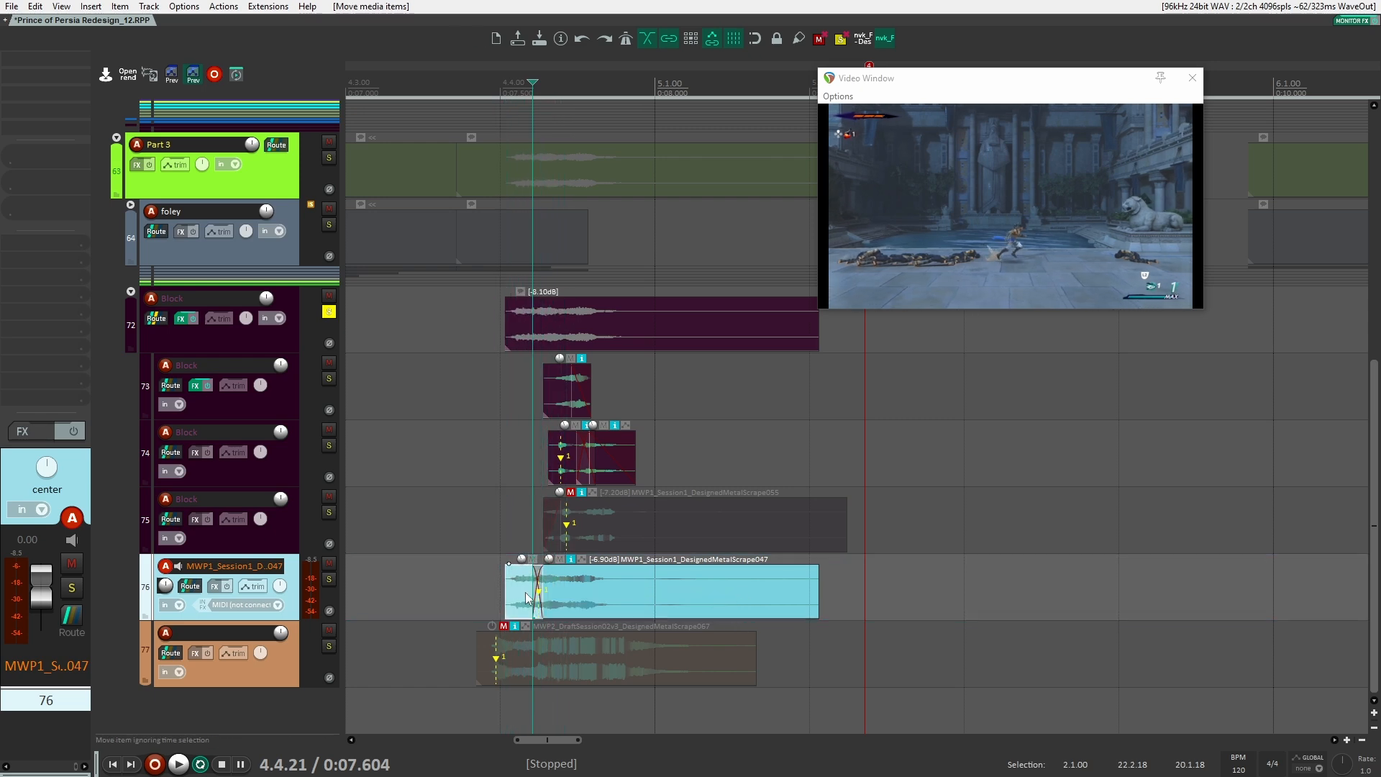
pyautogui.click(495, 554)
pyautogui.press('space')
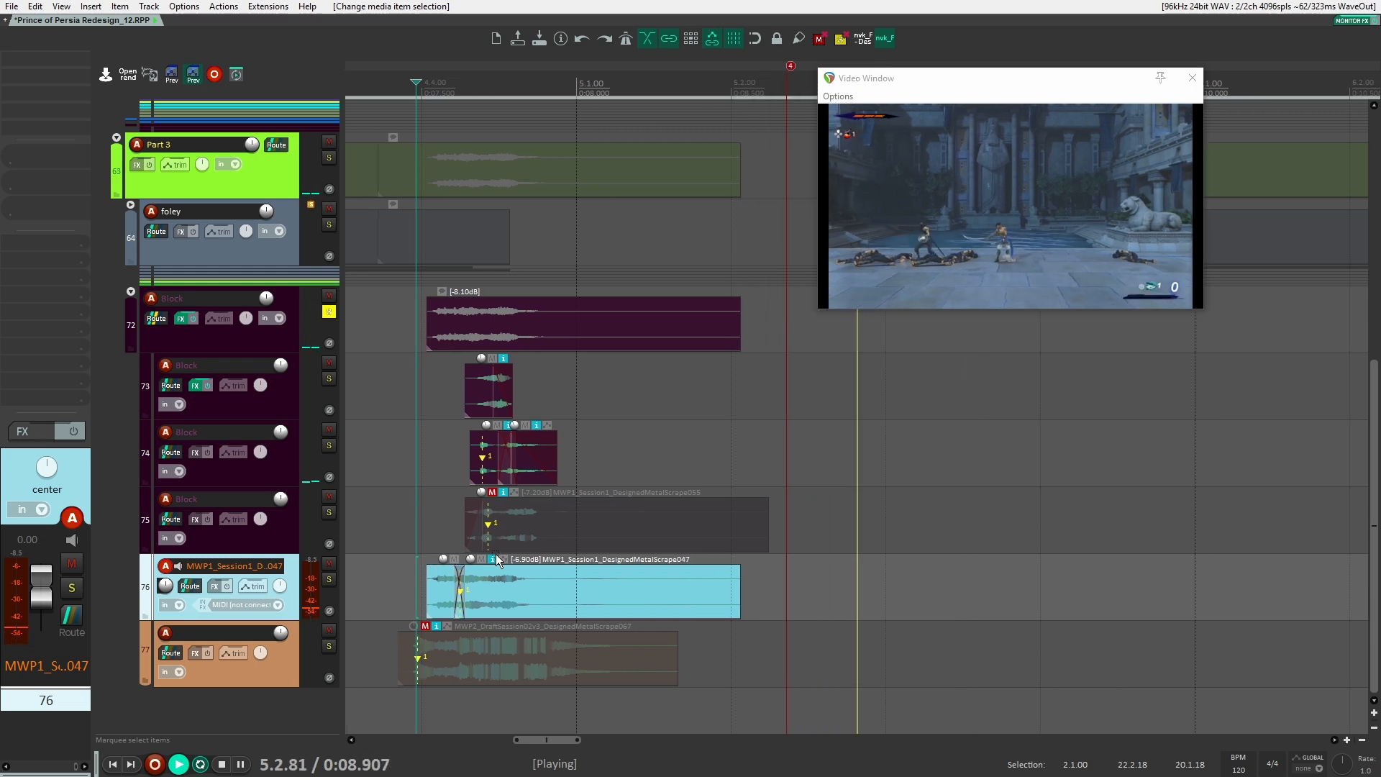
pyautogui.press('space')
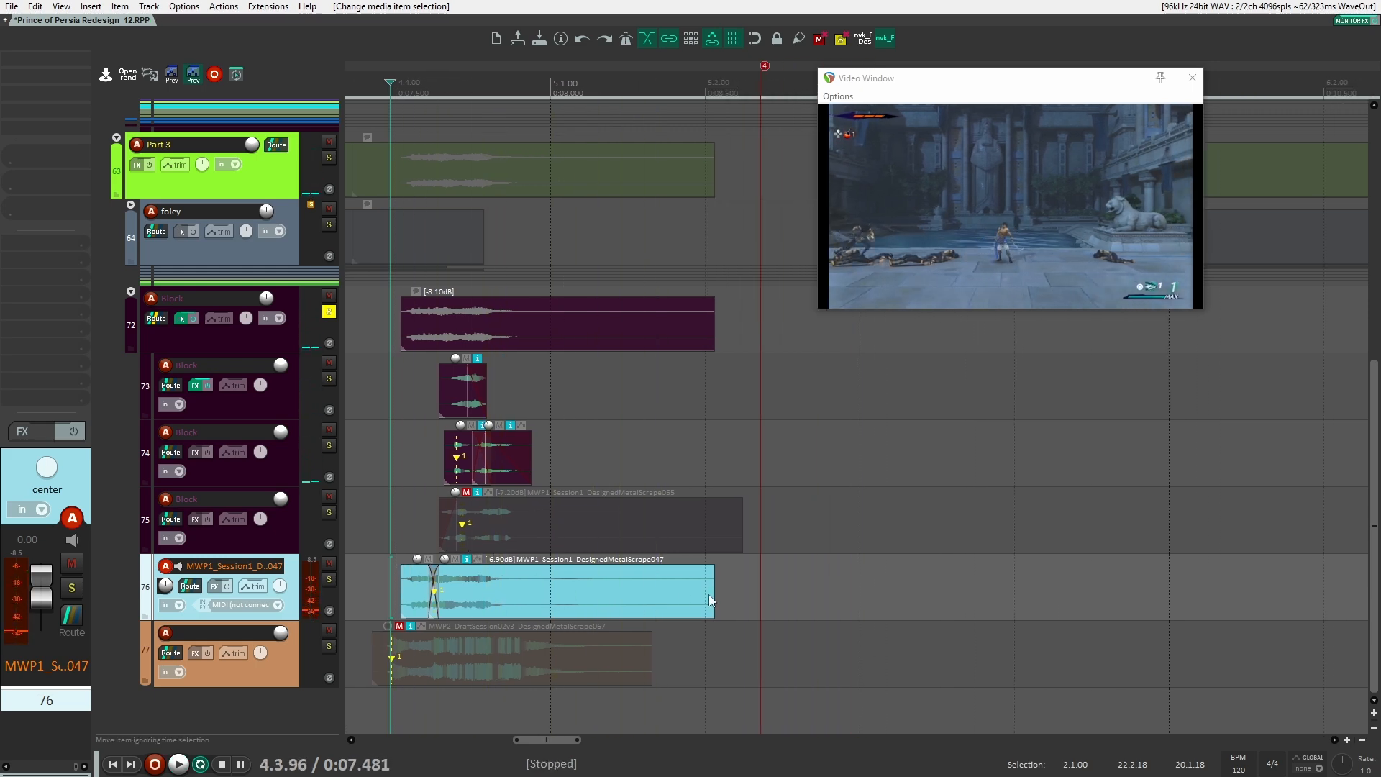
# Trim the end of DesignedMetalScrape047 to the Block layers' end, give it a curved fade-out, and play it from 4.3.96.
pyautogui.moveTo(709, 594); pyautogui.dragTo(478, 566)
pyautogui.rightClick(500, 587)
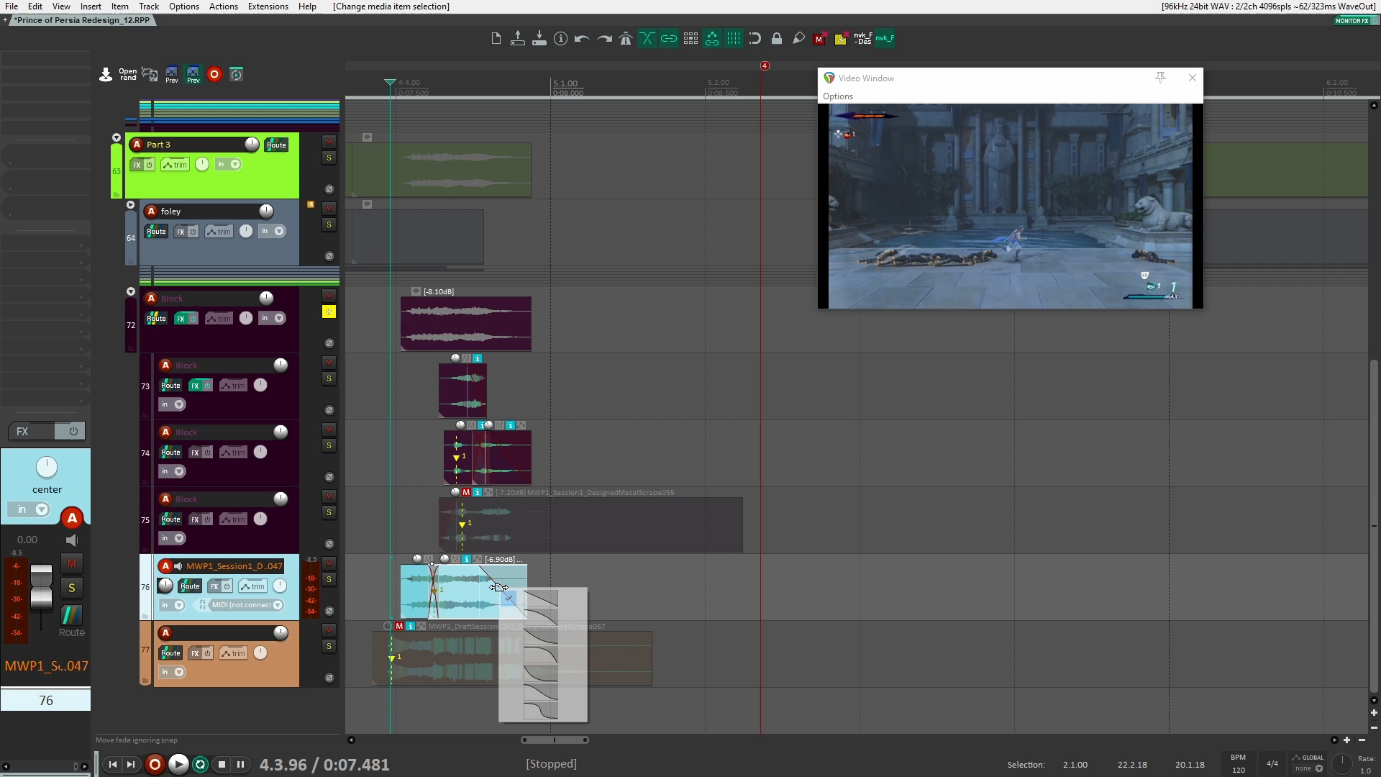
pyautogui.click(548, 636)
pyautogui.press('space')
pyautogui.click(390, 534)
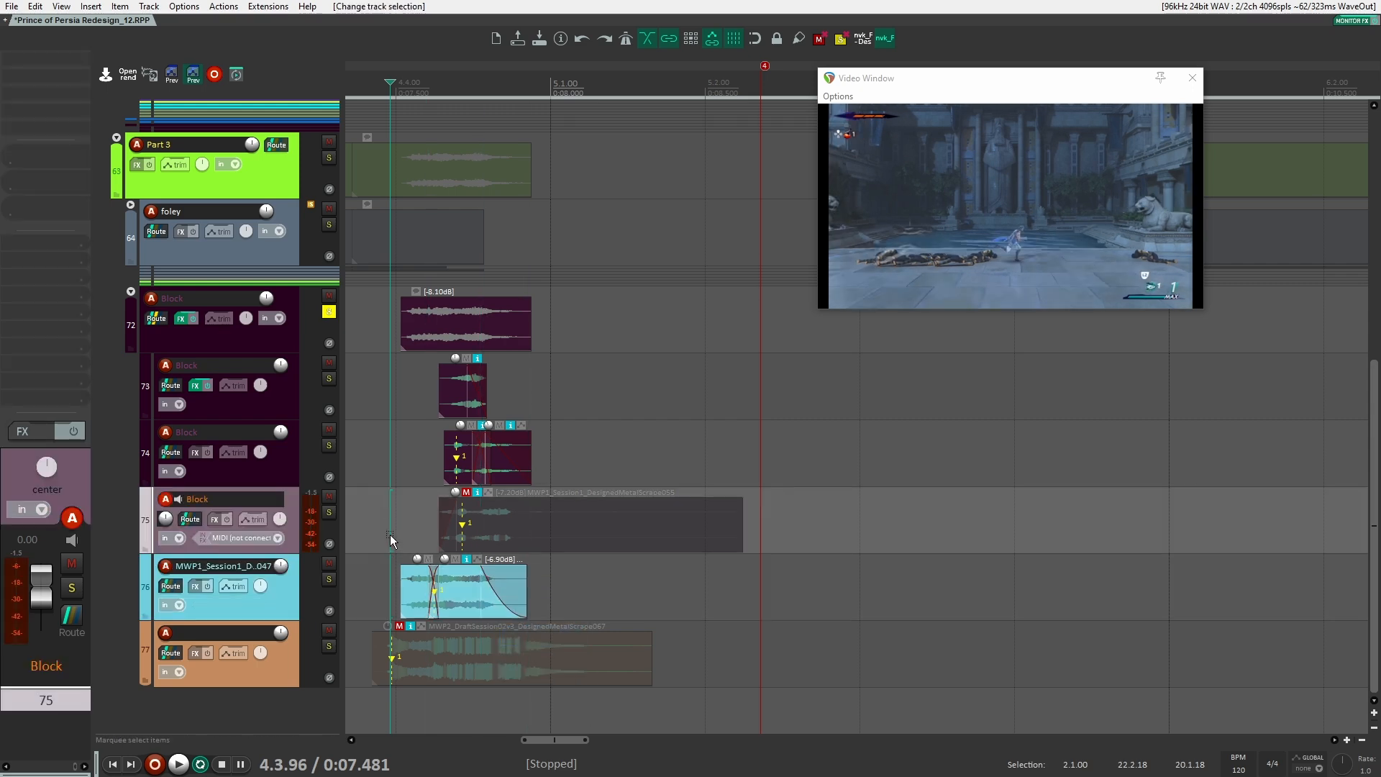
pyautogui.press('space')
pyautogui.press('space')
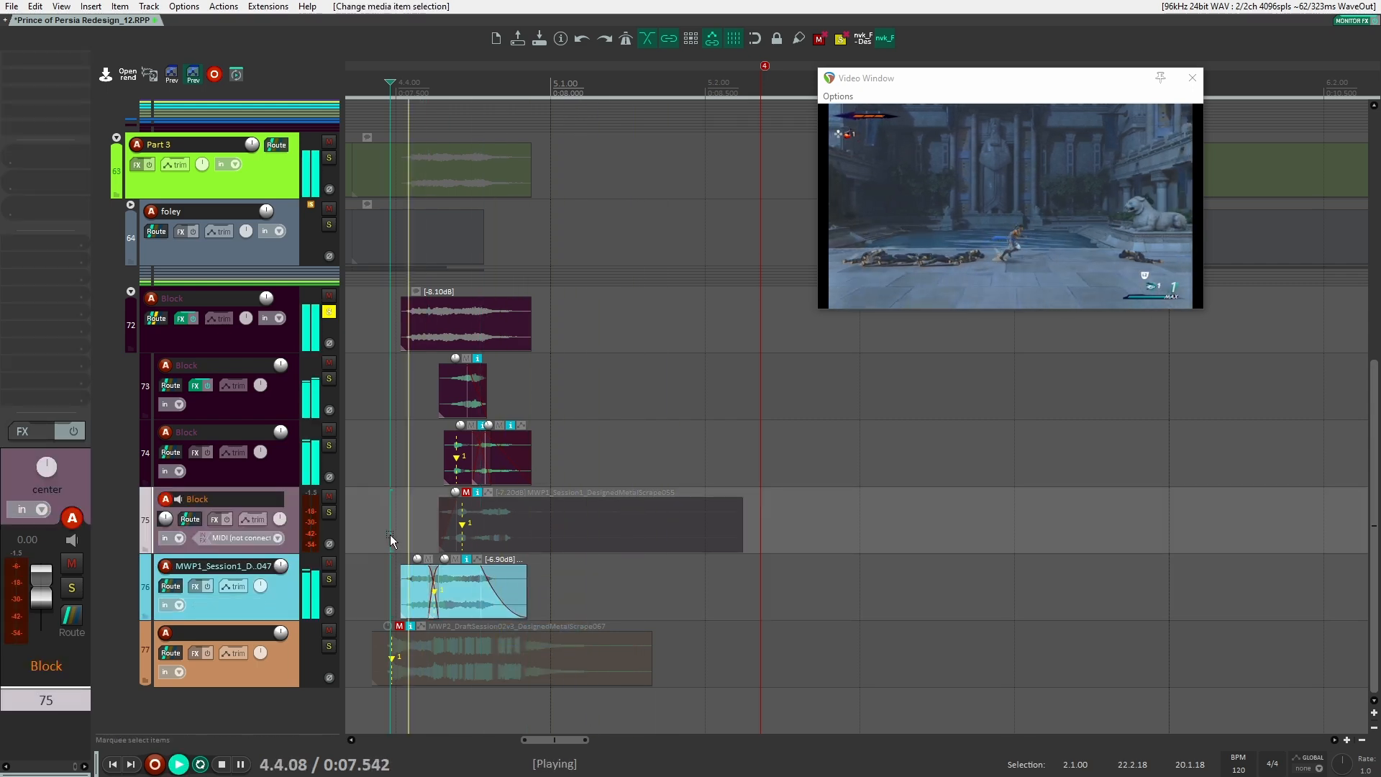
pyautogui.press('space')
# Solo the DesignedMetalScrape047 track to hear it alone, and unsolo it to play it with the Block layers.
pyautogui.click(329, 579)
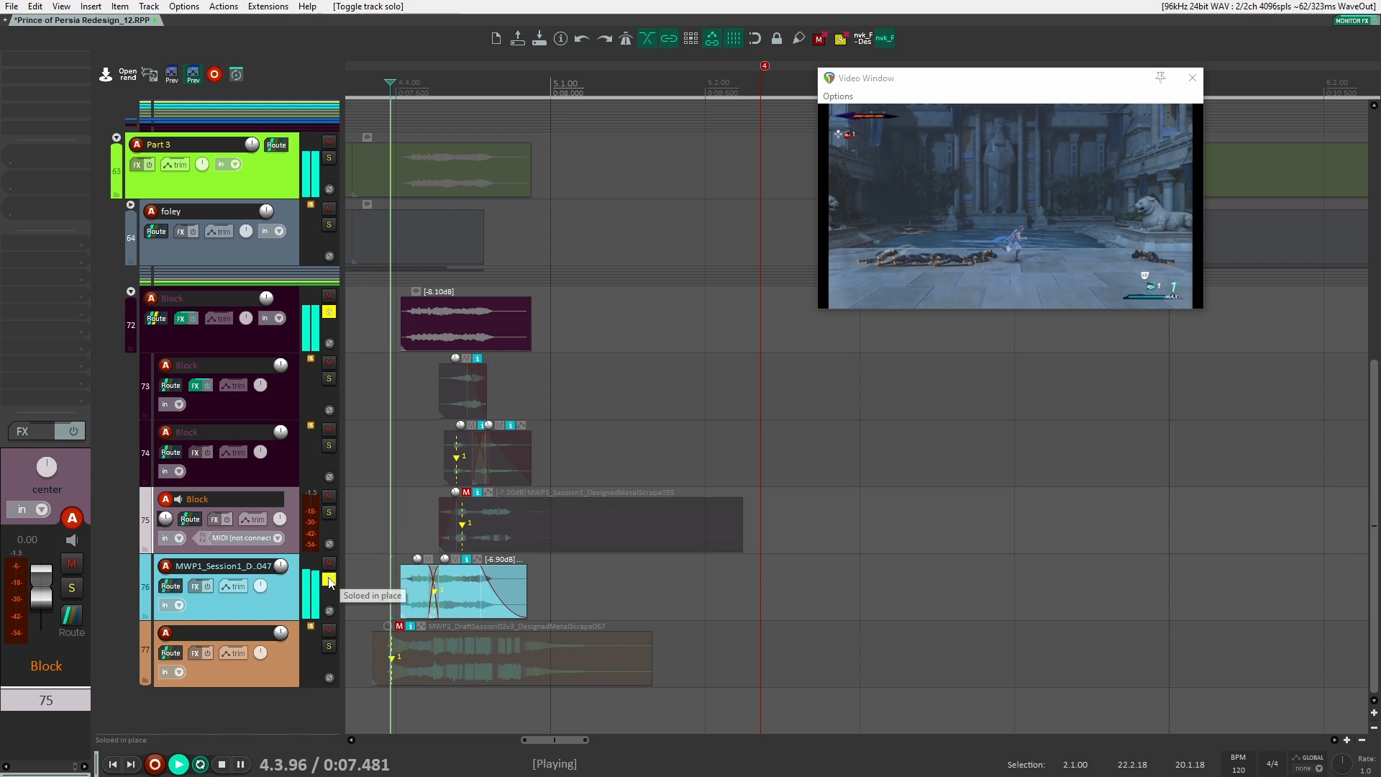
pyautogui.press('space')
pyautogui.press('space')
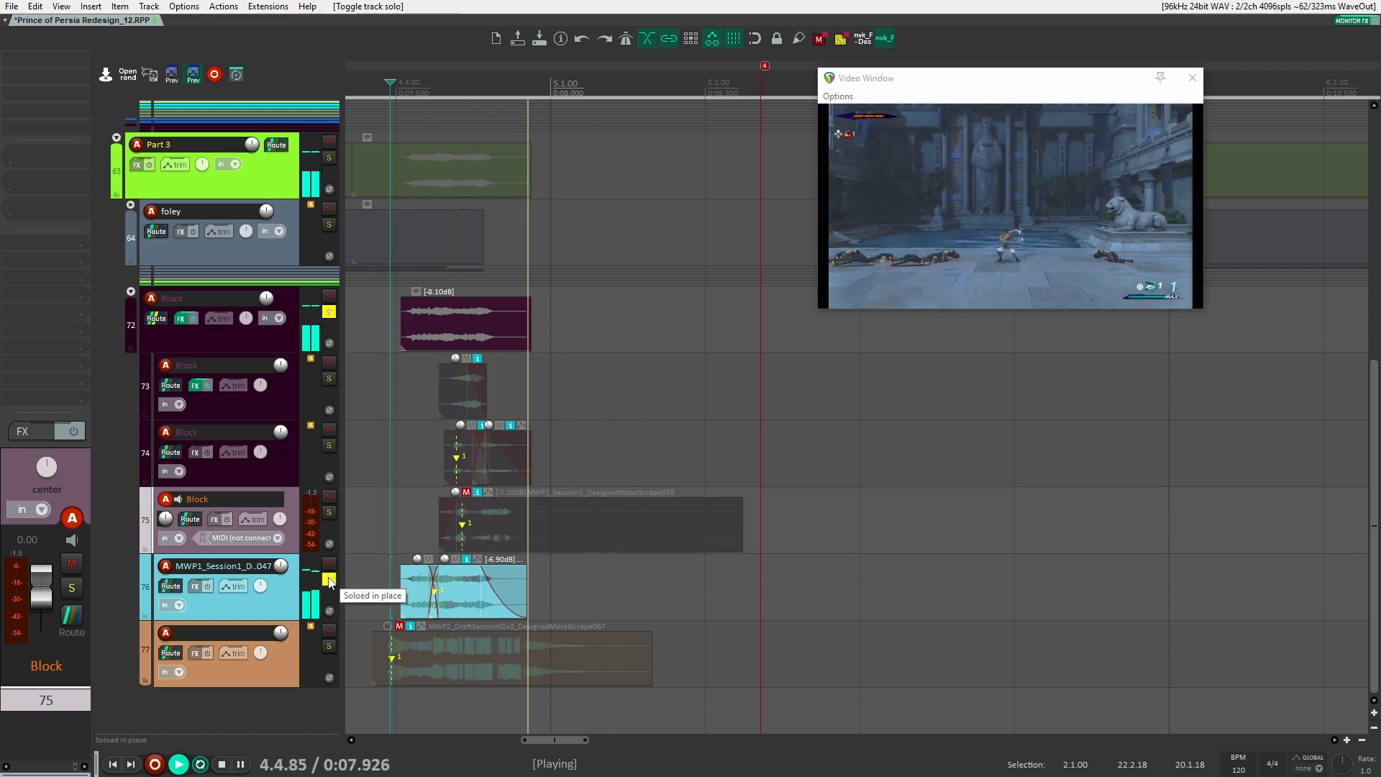
pyautogui.click(330, 580)
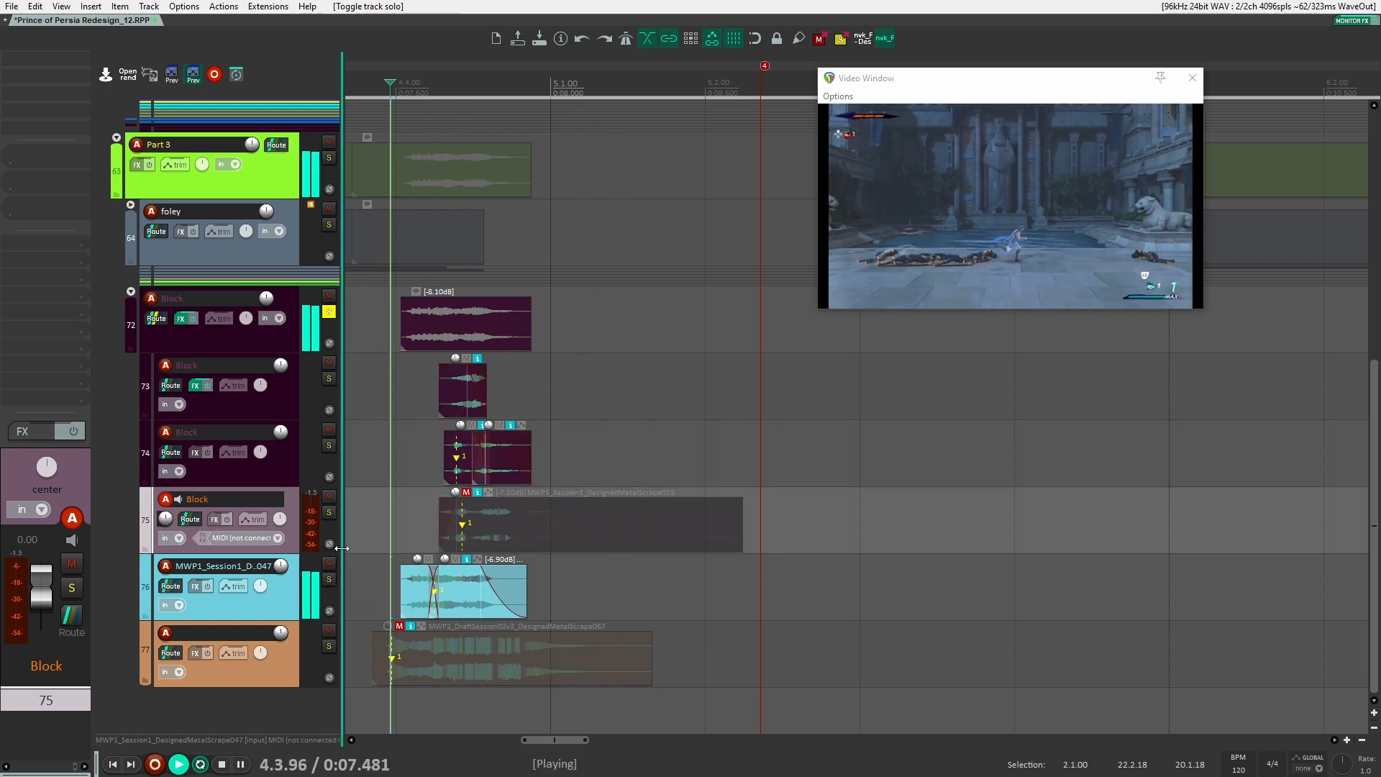
pyautogui.press('space')
pyautogui.press('space')
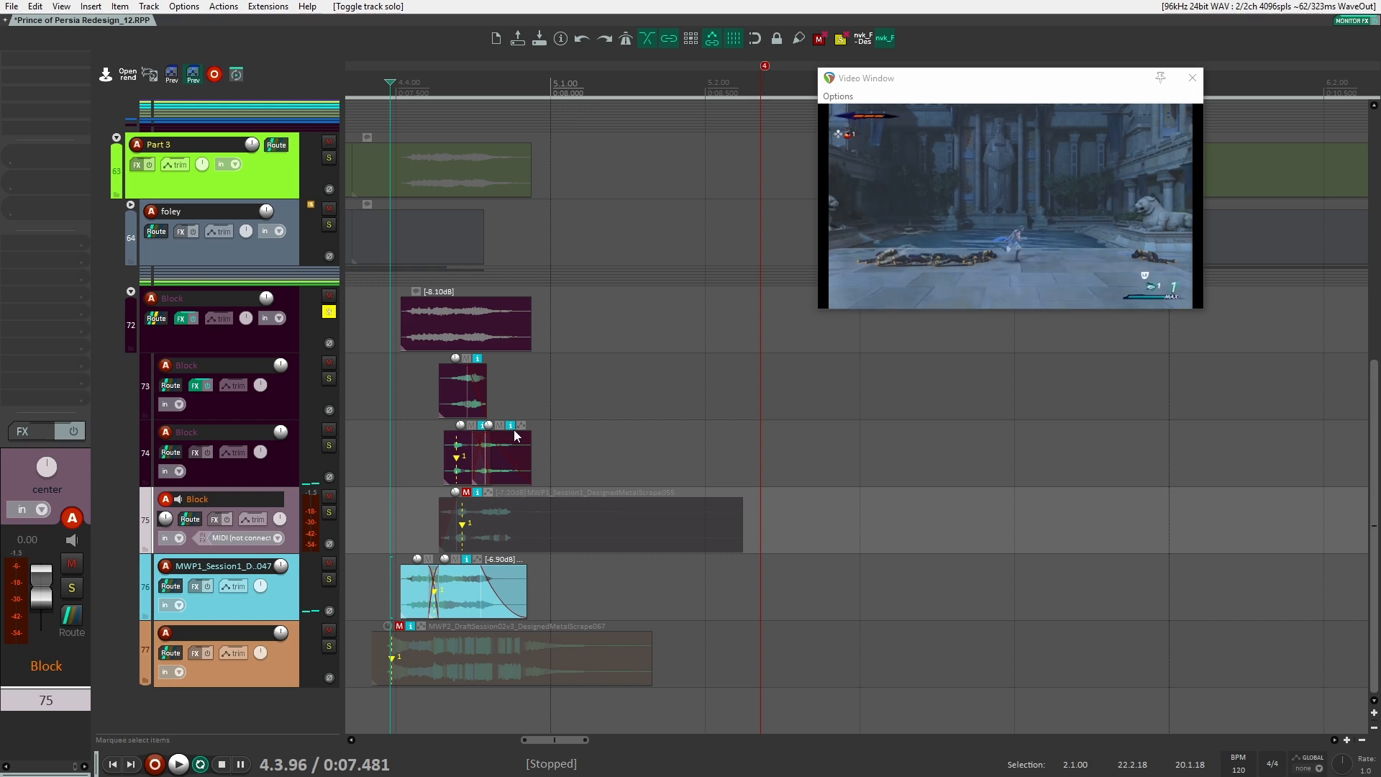
# Temporarily mute the second clip on Block track 74 and compare playback with and without it.
pyautogui.click(500, 425)
pyautogui.press('space')
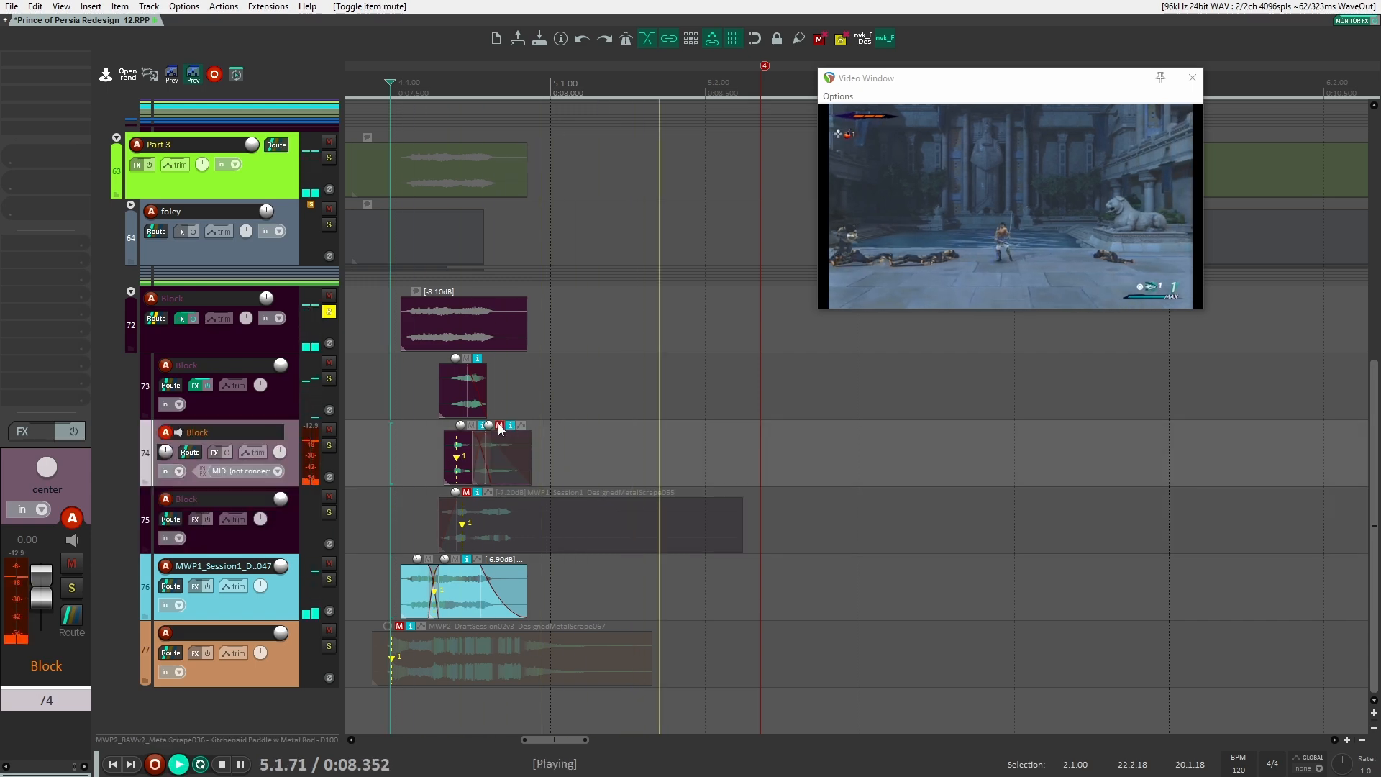
pyautogui.press('space')
pyautogui.press('space')
pyautogui.press('space')
pyautogui.press('space')
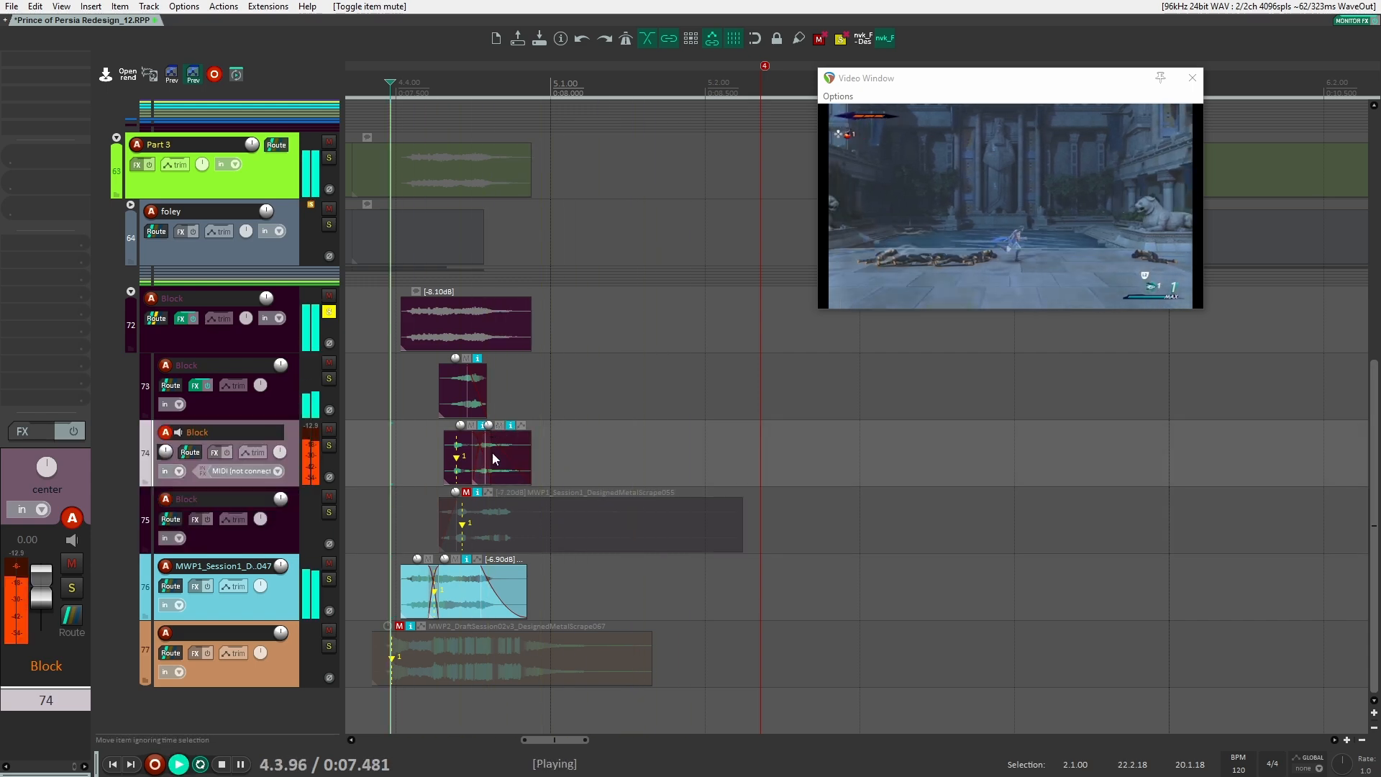
pyautogui.press('space')
# Unmute the DesignedMetalScrape055 clip and play it together with the Block layers.
pyautogui.hotkey('ctrl', 'z')
pyautogui.press('space')
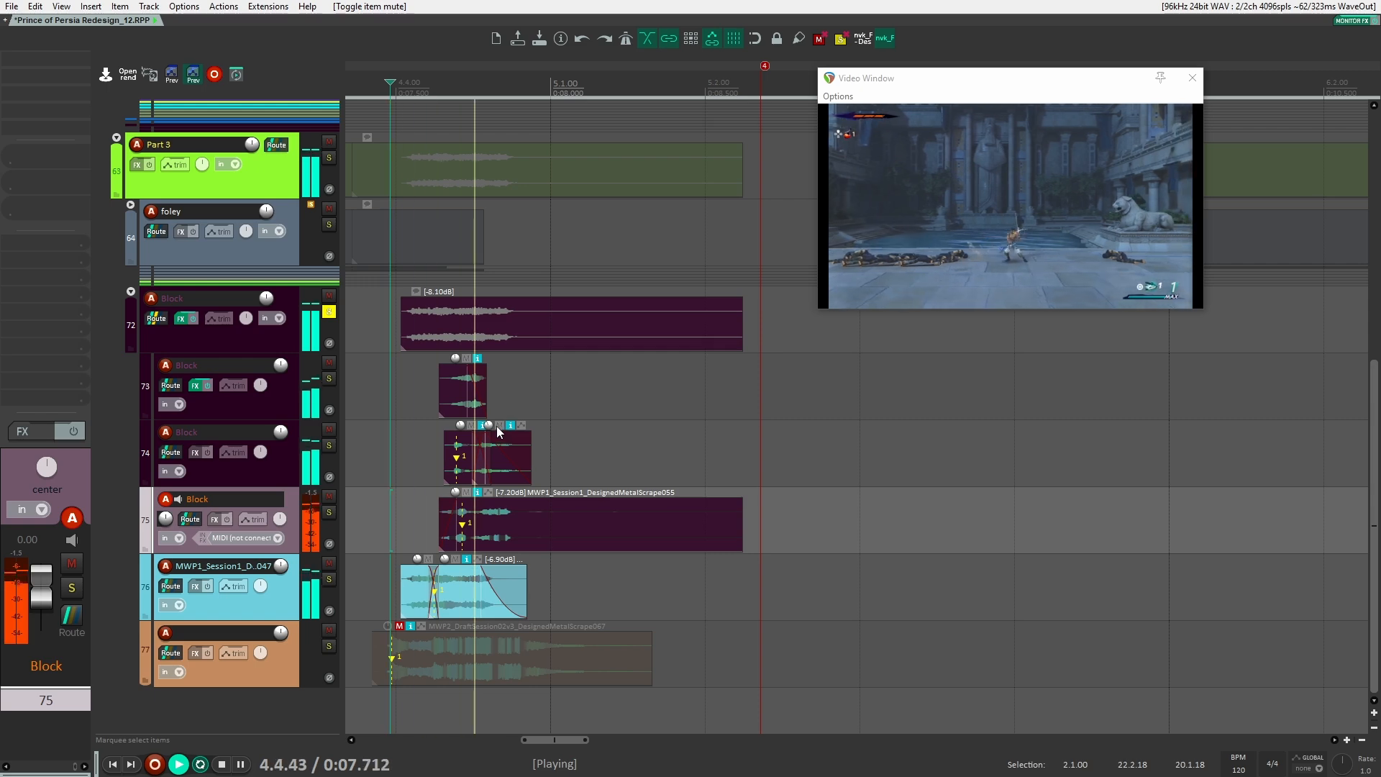
pyautogui.press('space')
# Mute both clips on Block track 74 and play the remaining layers from 4.3.96.
pyautogui.moveTo(585, 452); pyautogui.dragTo(418, 455)
pyautogui.press('m')
pyautogui.press('space')
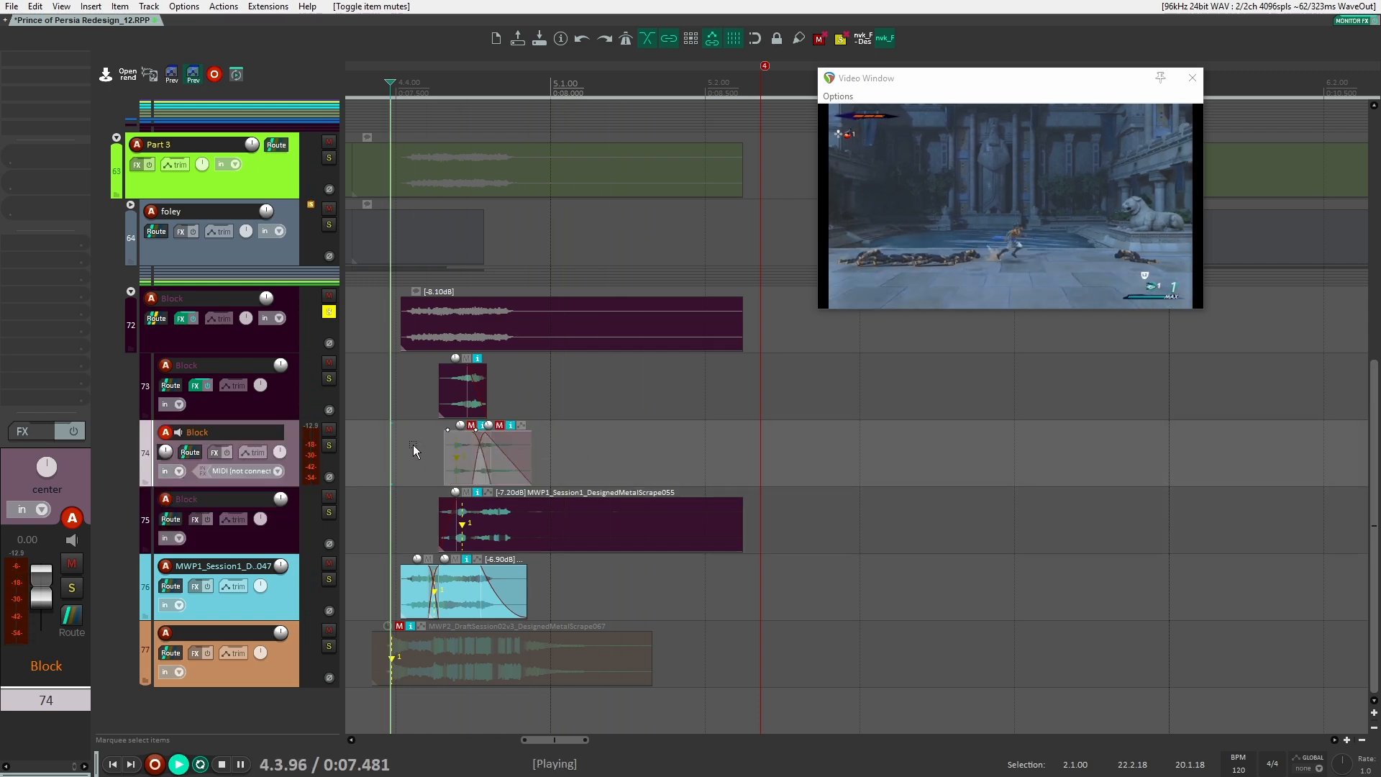
pyautogui.press('space')
pyautogui.press('space')
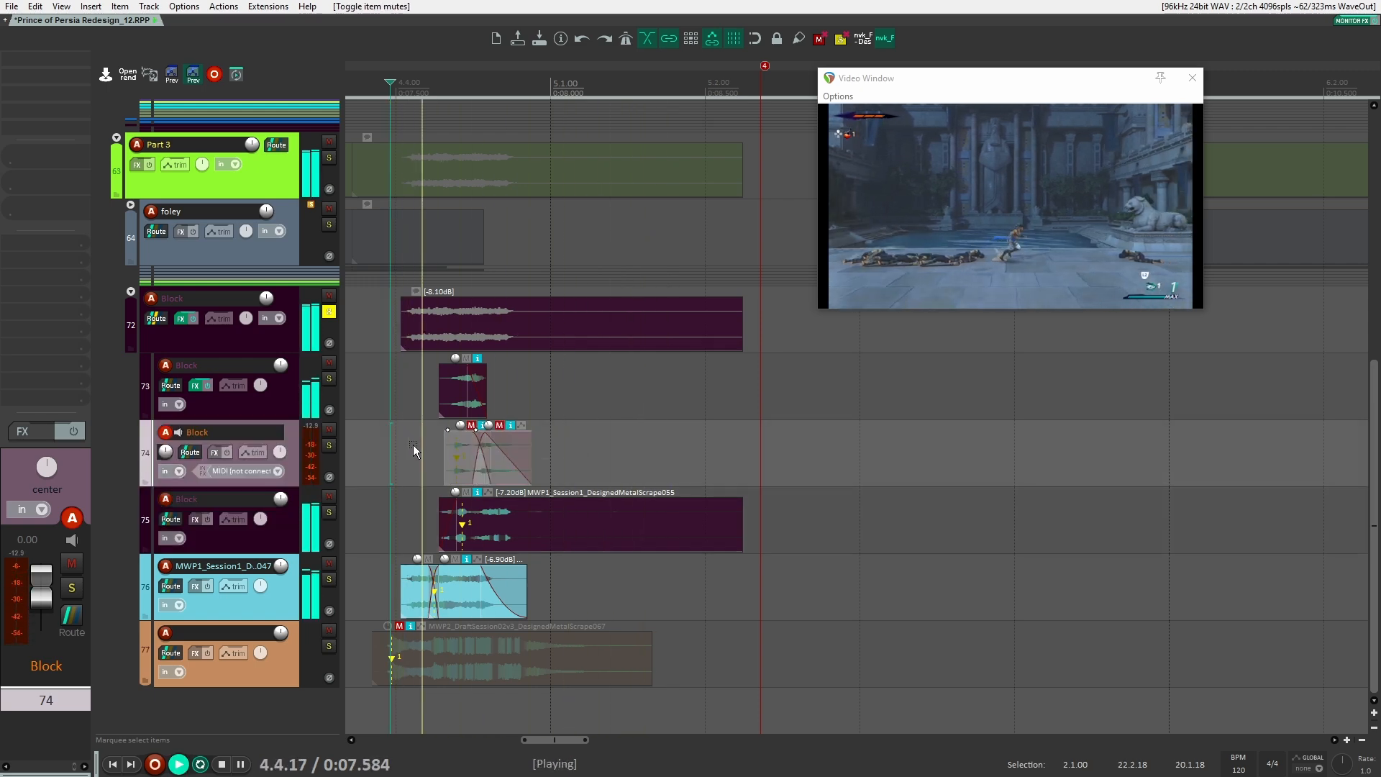
pyautogui.press('space')
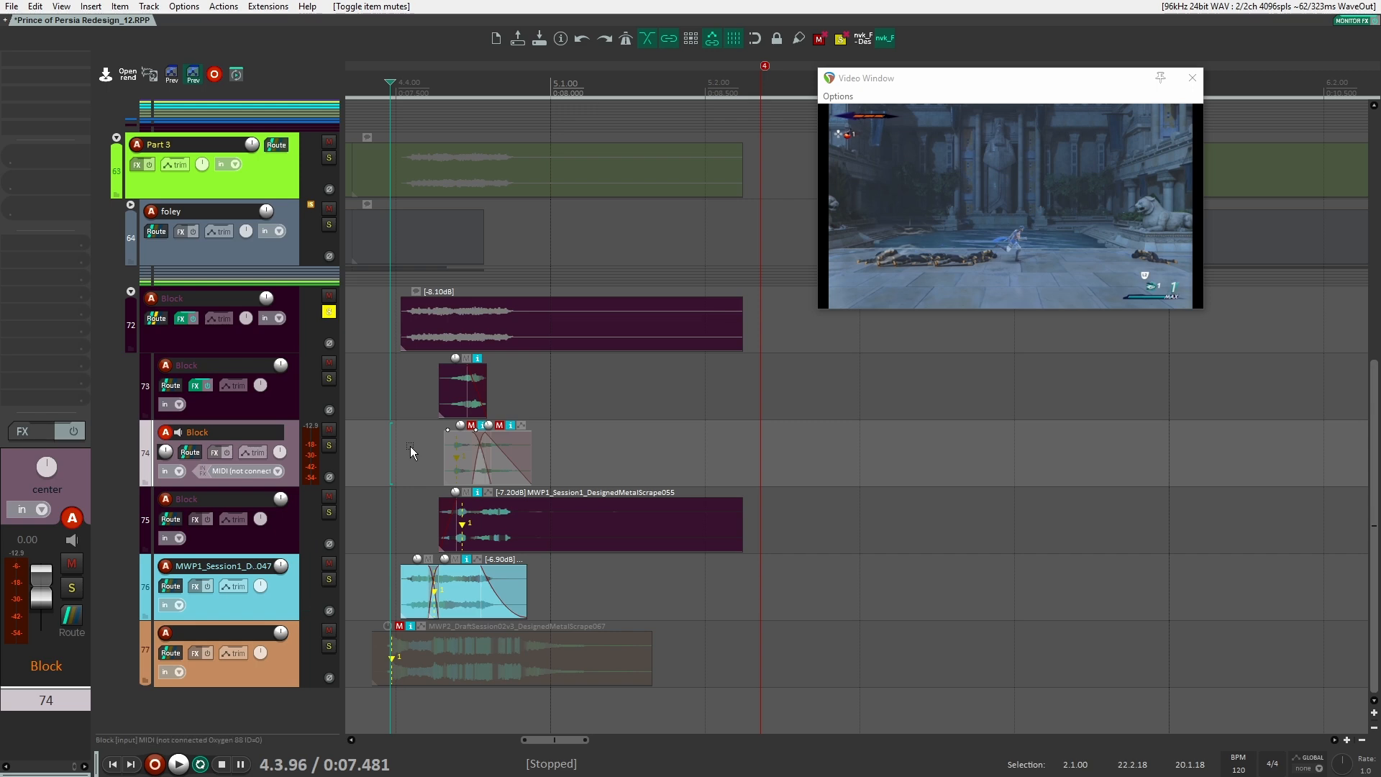
# Play the remaining Block layers against the video from several start points before the block hit.
pyautogui.click(406, 459)
pyautogui.press('space')
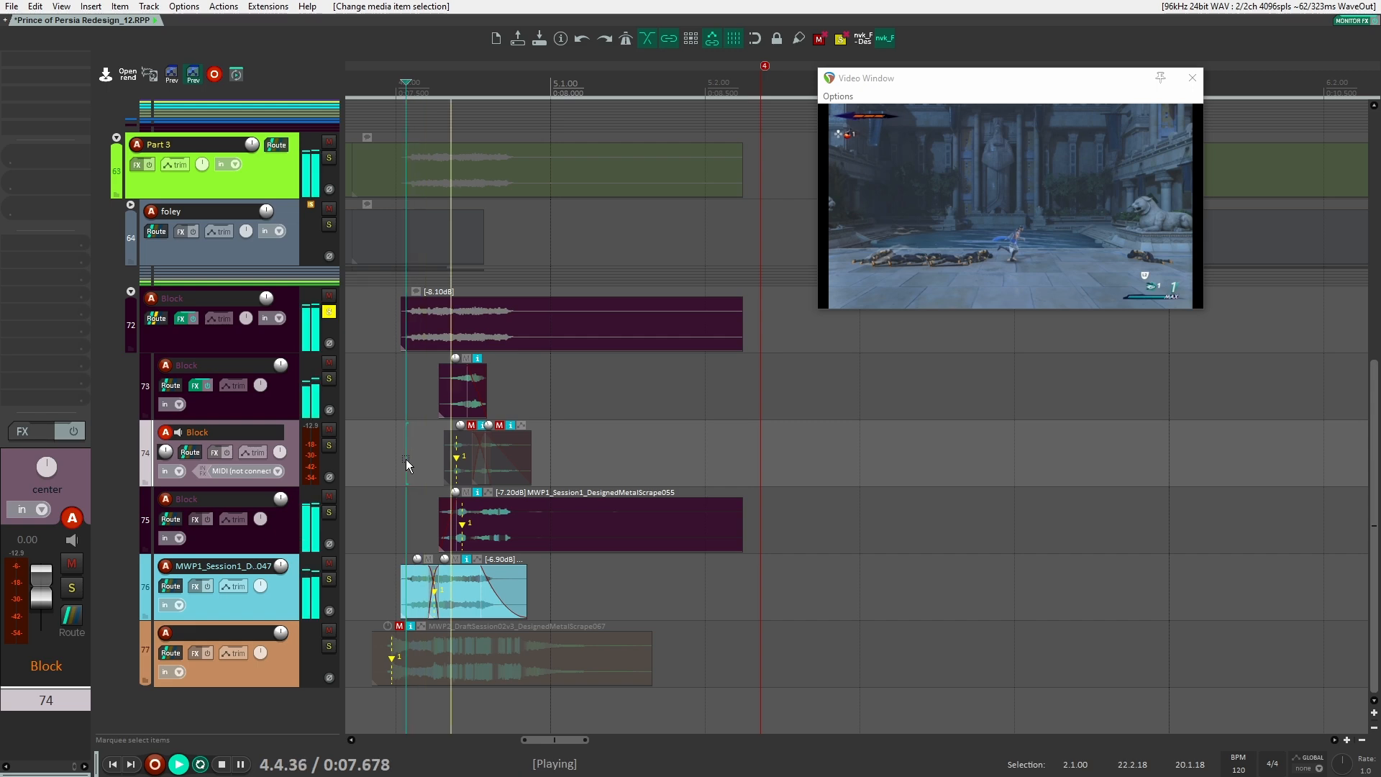
pyautogui.press('space')
pyautogui.hscroll(-2, 381, 475)
pyautogui.click(515, 468)
pyautogui.press('space')
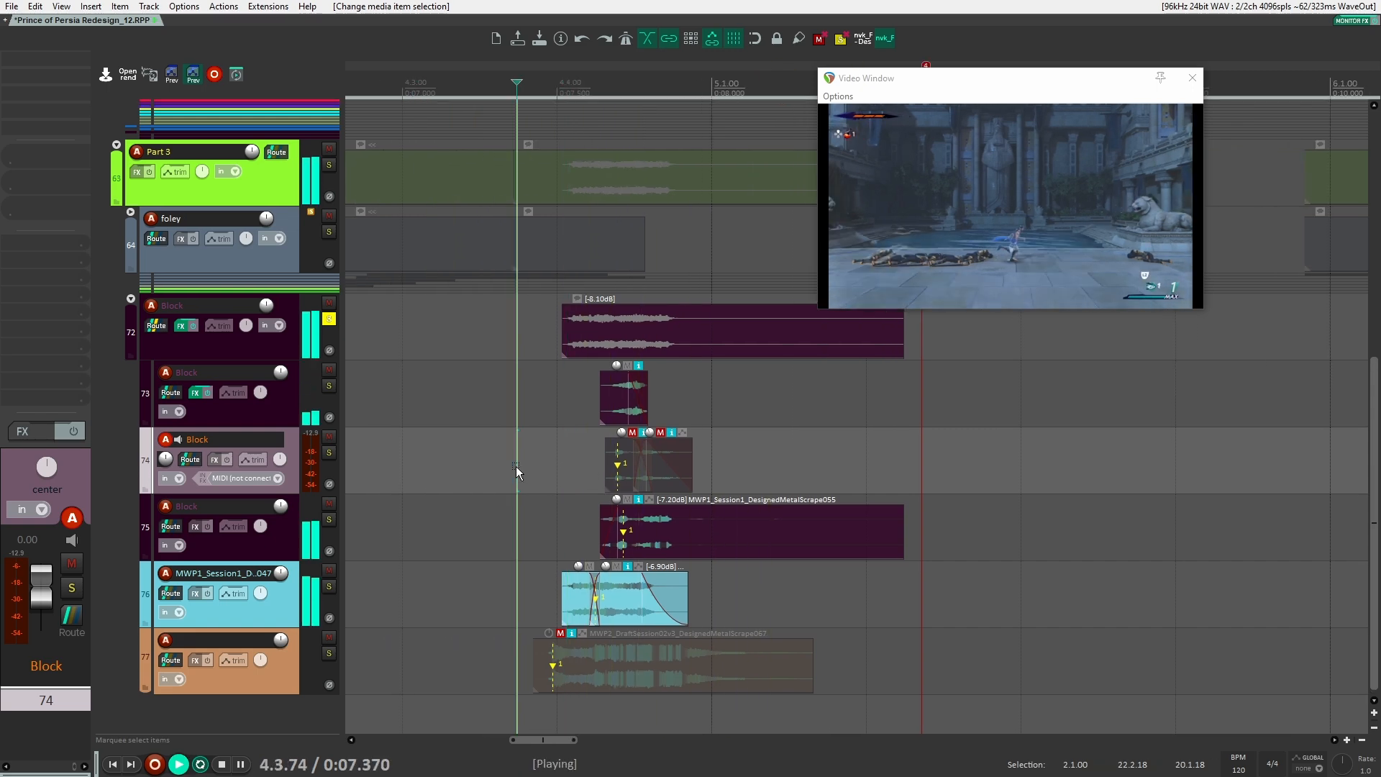
pyautogui.press('space')
pyautogui.moveTo(466, 465); pyautogui.dragTo(540, 472)
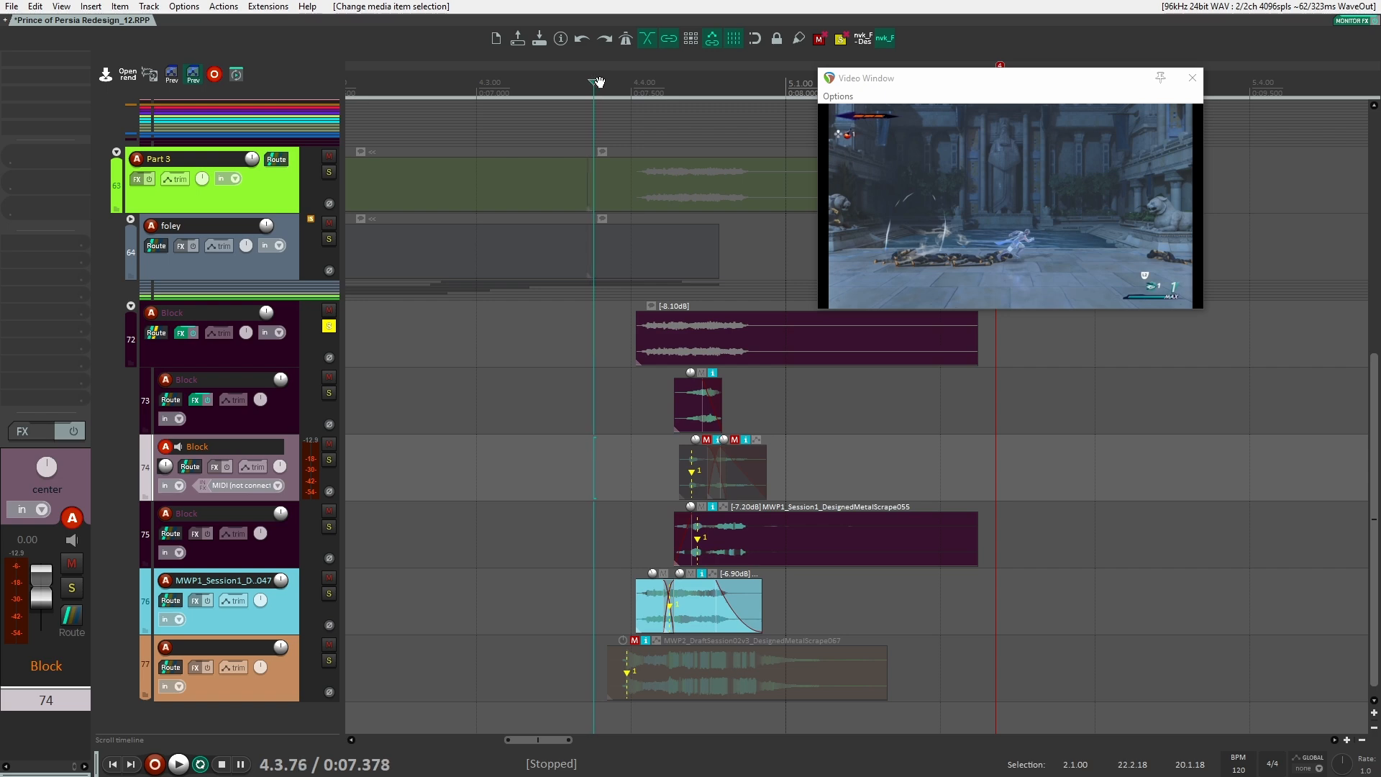
# Unsolo the Block folder, solo the POP - OG_DAW track, play the original audio from 4.3.54, and clear the solo.
pyautogui.moveTo(599, 82); pyautogui.dragTo(594, 157)
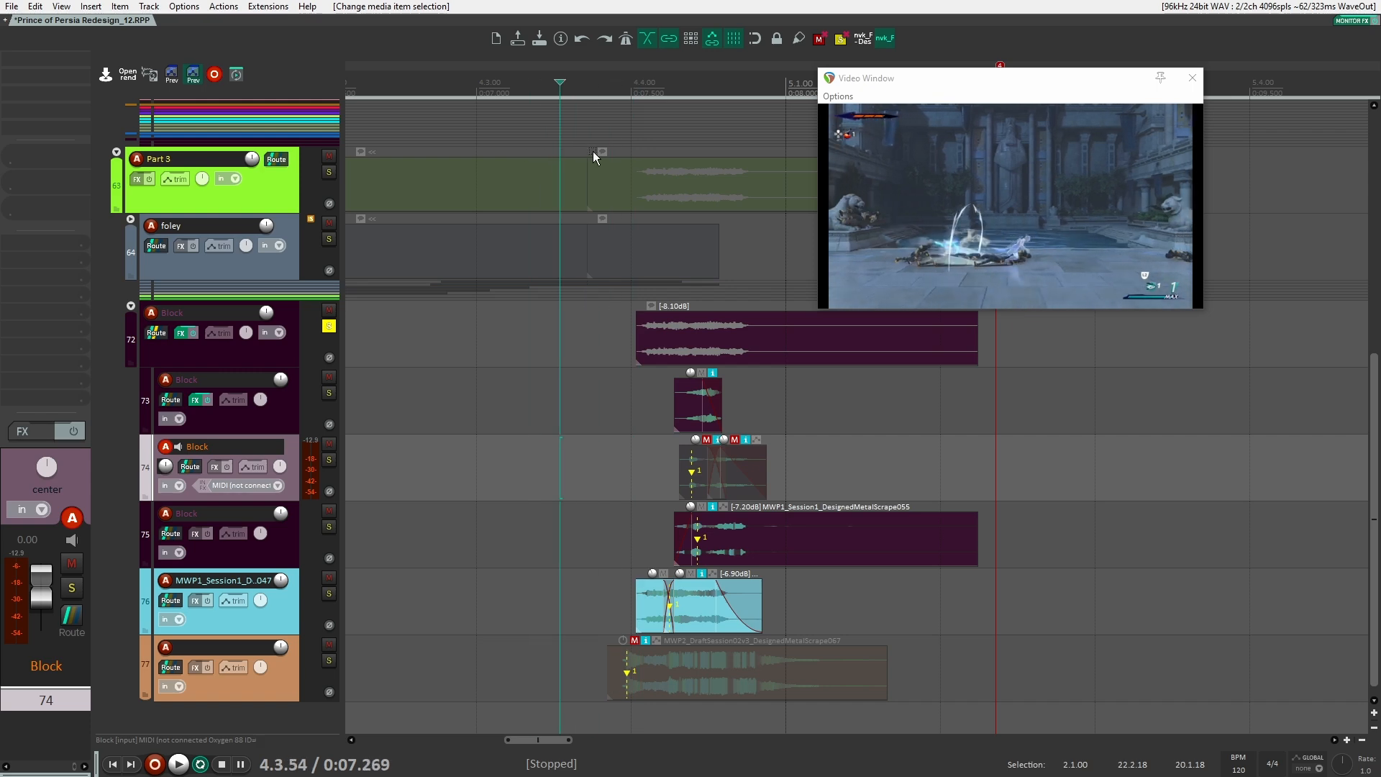
pyautogui.scroll(7, 533, 468)
pyautogui.scroll(-5, 425, 521)
pyautogui.click(330, 450)
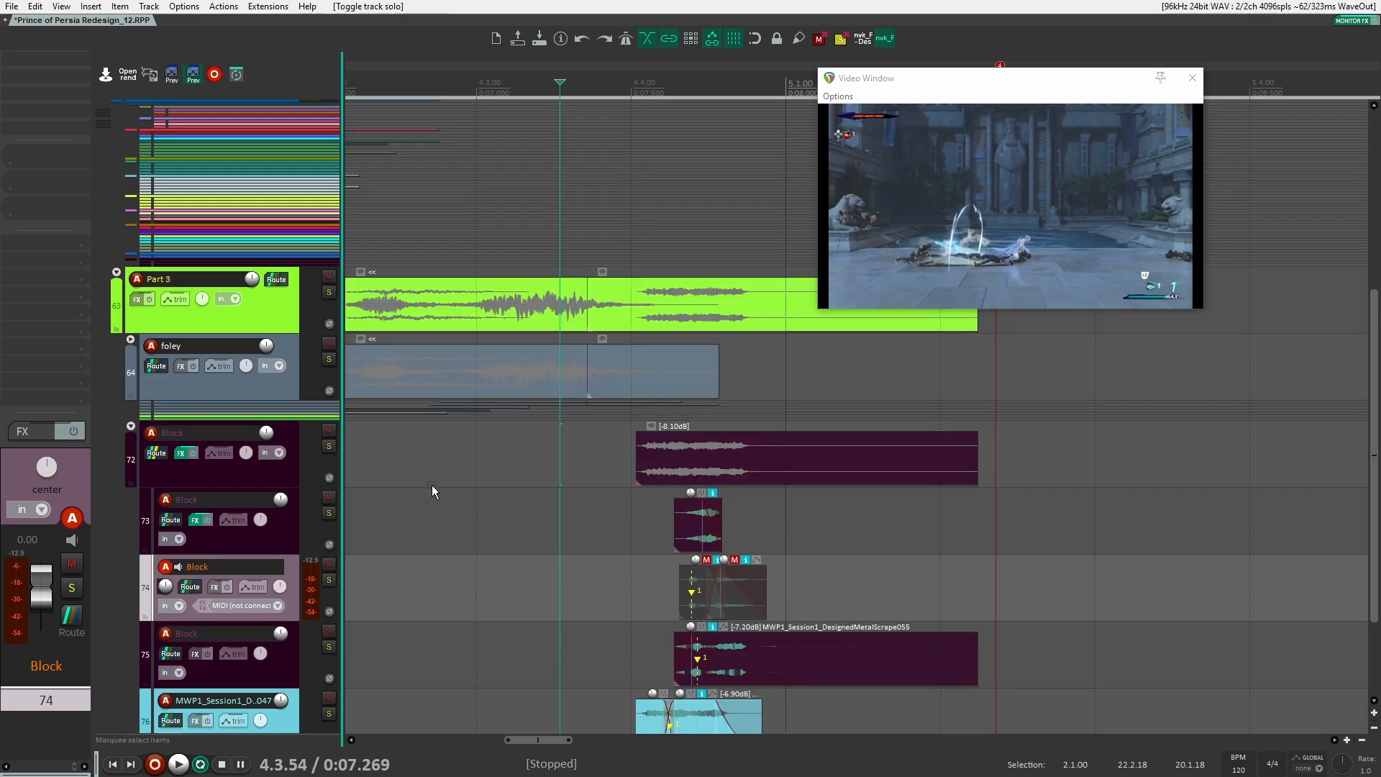
pyautogui.scroll(5, 435, 482)
pyautogui.click(329, 259)
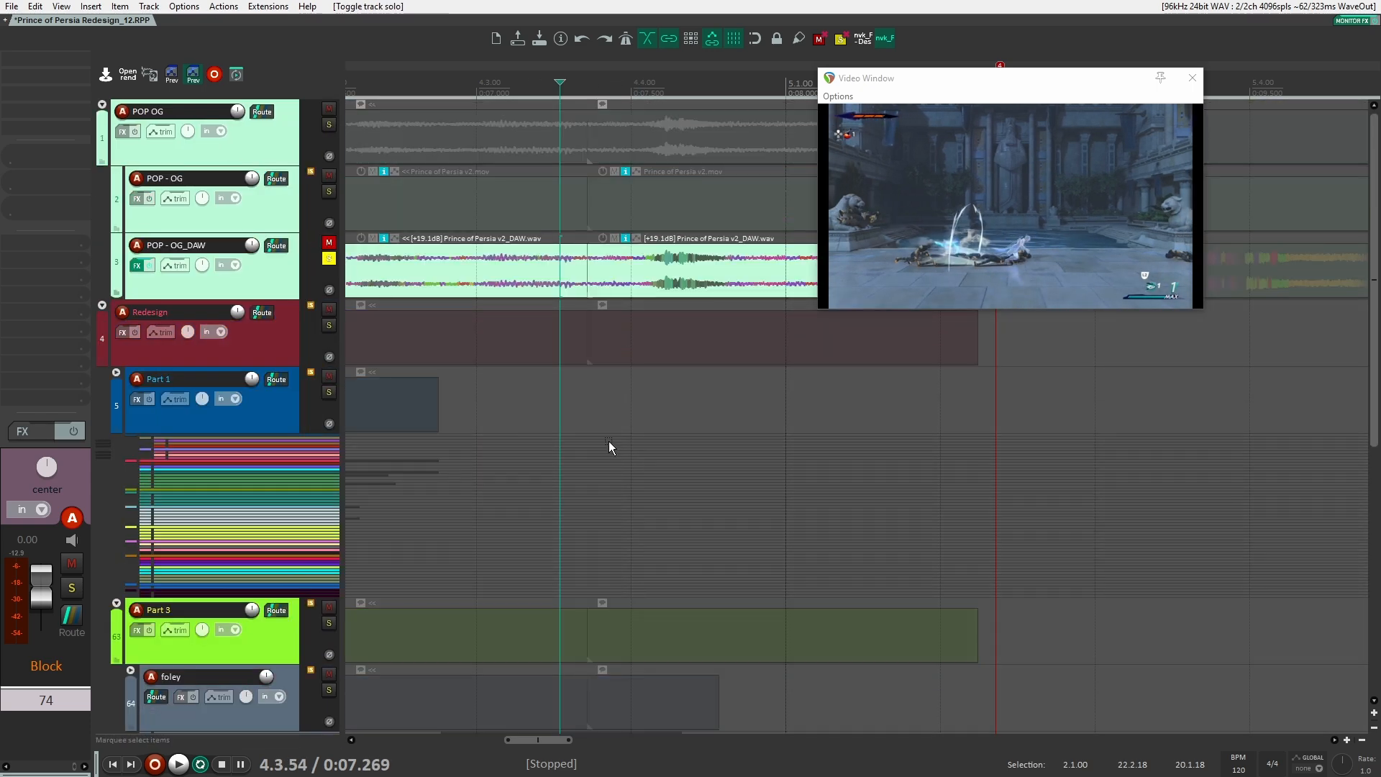
pyautogui.press('space')
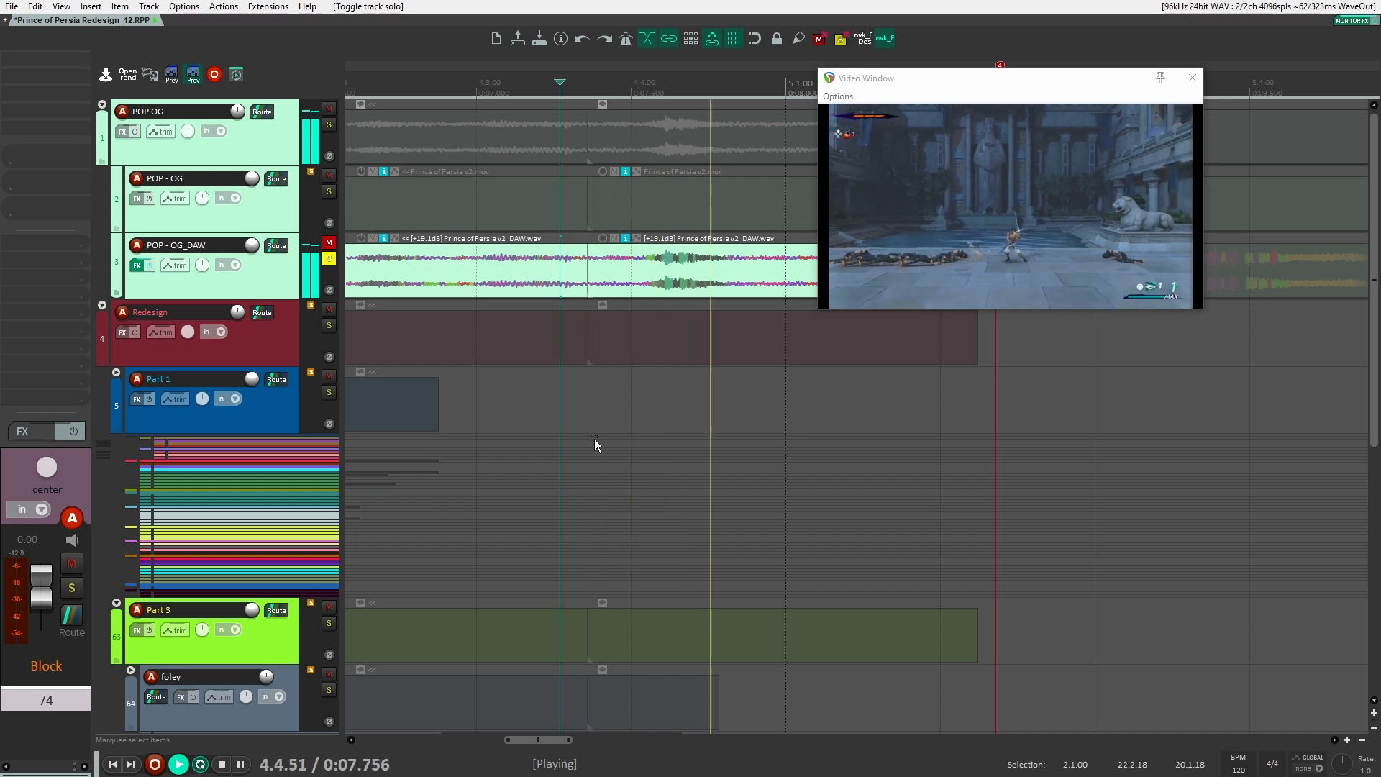
pyautogui.press('space')
pyautogui.hotkey('ctrl', 'alt', 'F9')
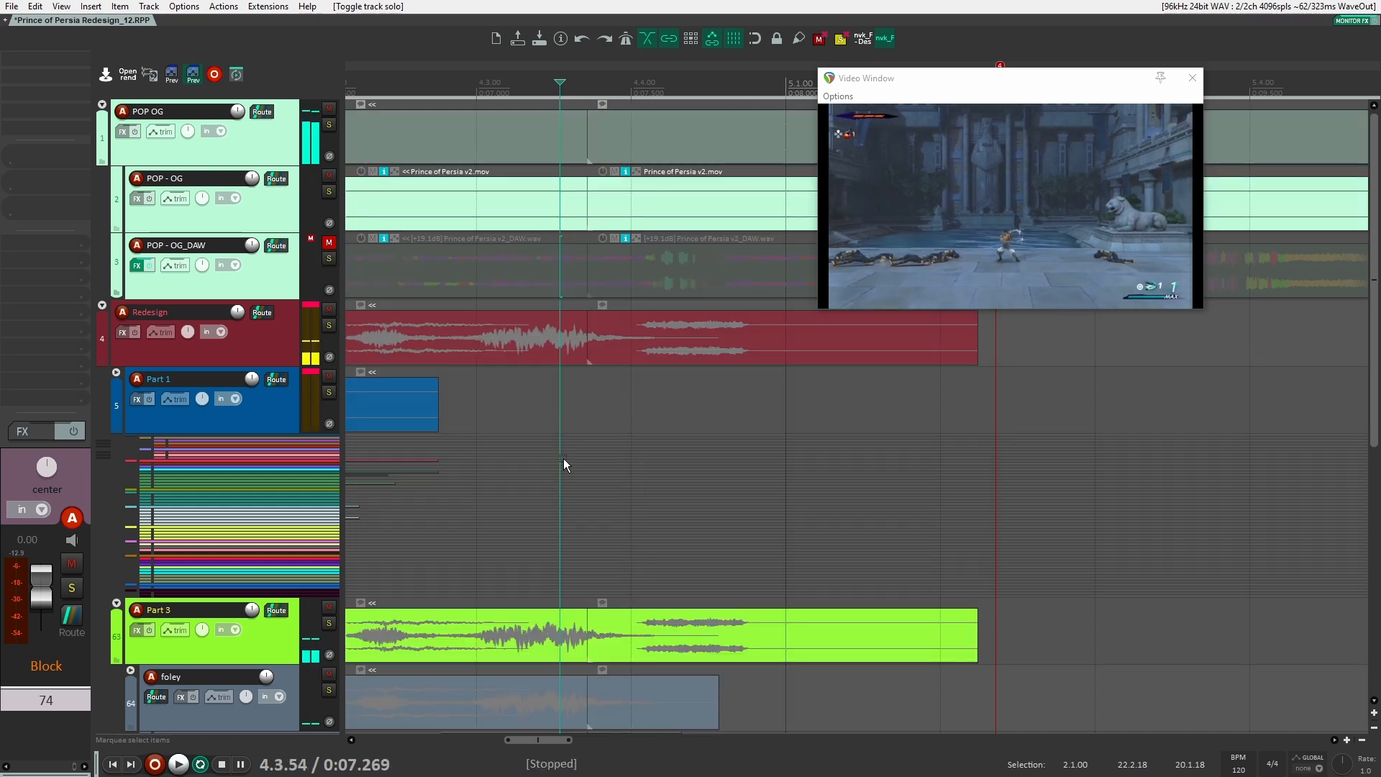
# Solo the Block folder again and play the redesigned block sound from 4.3.54 for comparison.
pyautogui.scroll(-6, 563, 459)
pyautogui.click(328, 311)
pyautogui.press('space')
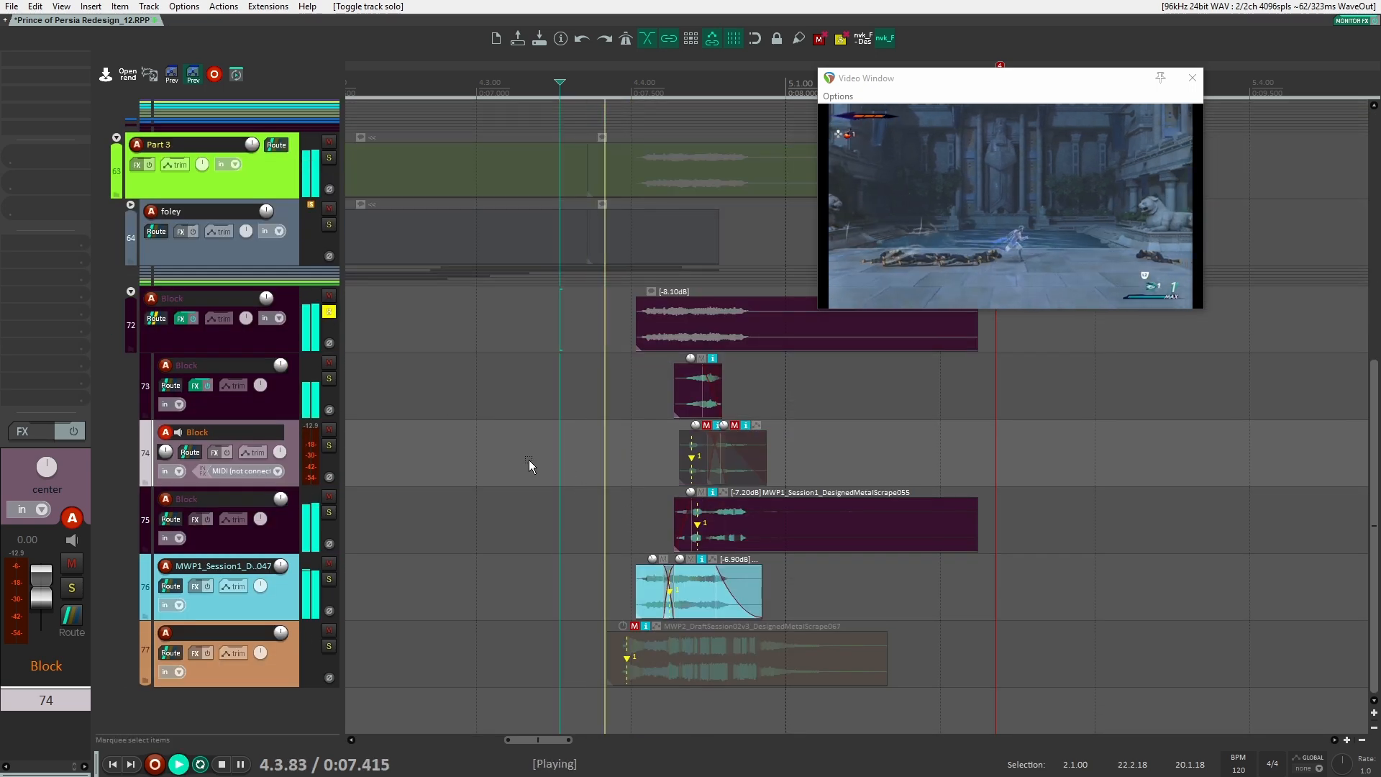
pyautogui.press('space')
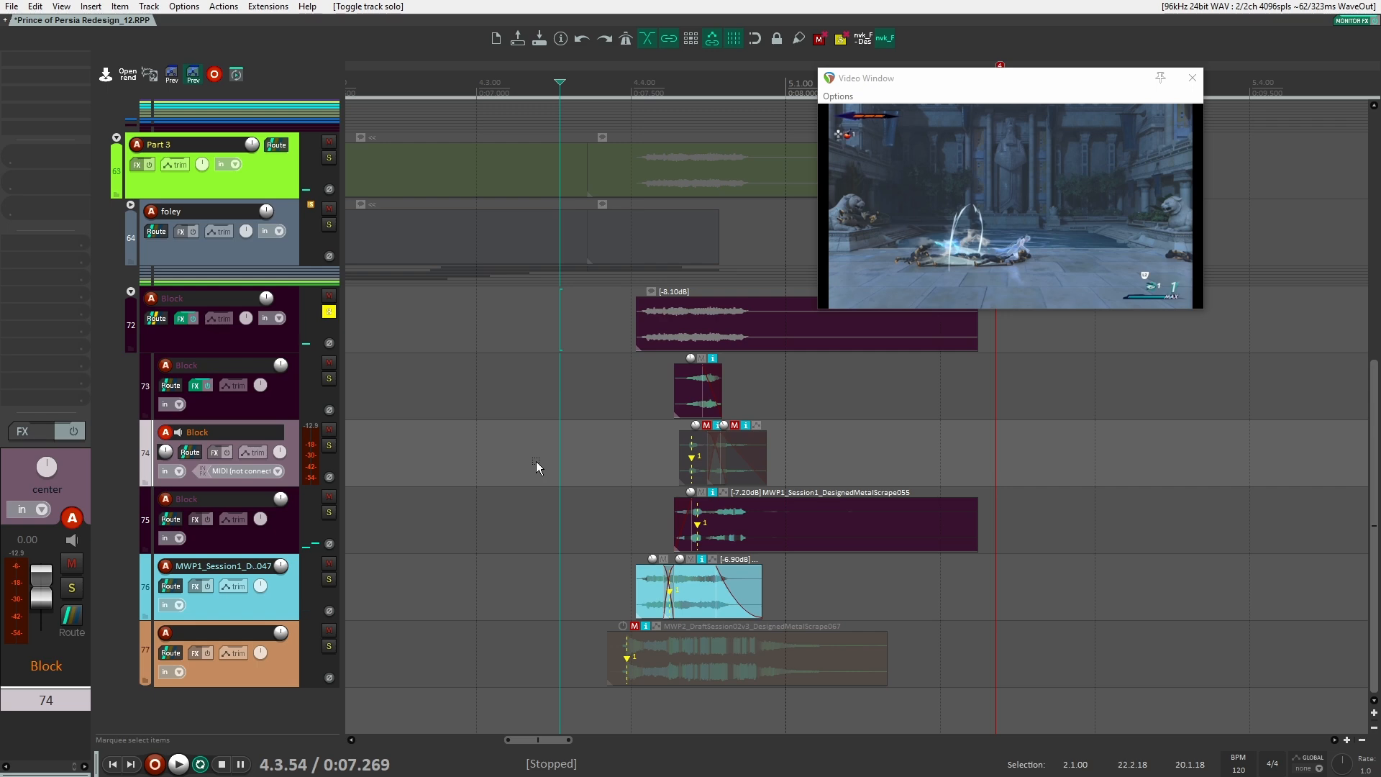
# Trim the end of DesignedMetalScrape055 to just before 5.1.00, add a fade-out, and audition it from 4.3.68.
pyautogui.moveTo(978, 516); pyautogui.dragTo(782, 516)
pyautogui.click(581, 502)
pyautogui.press('space')
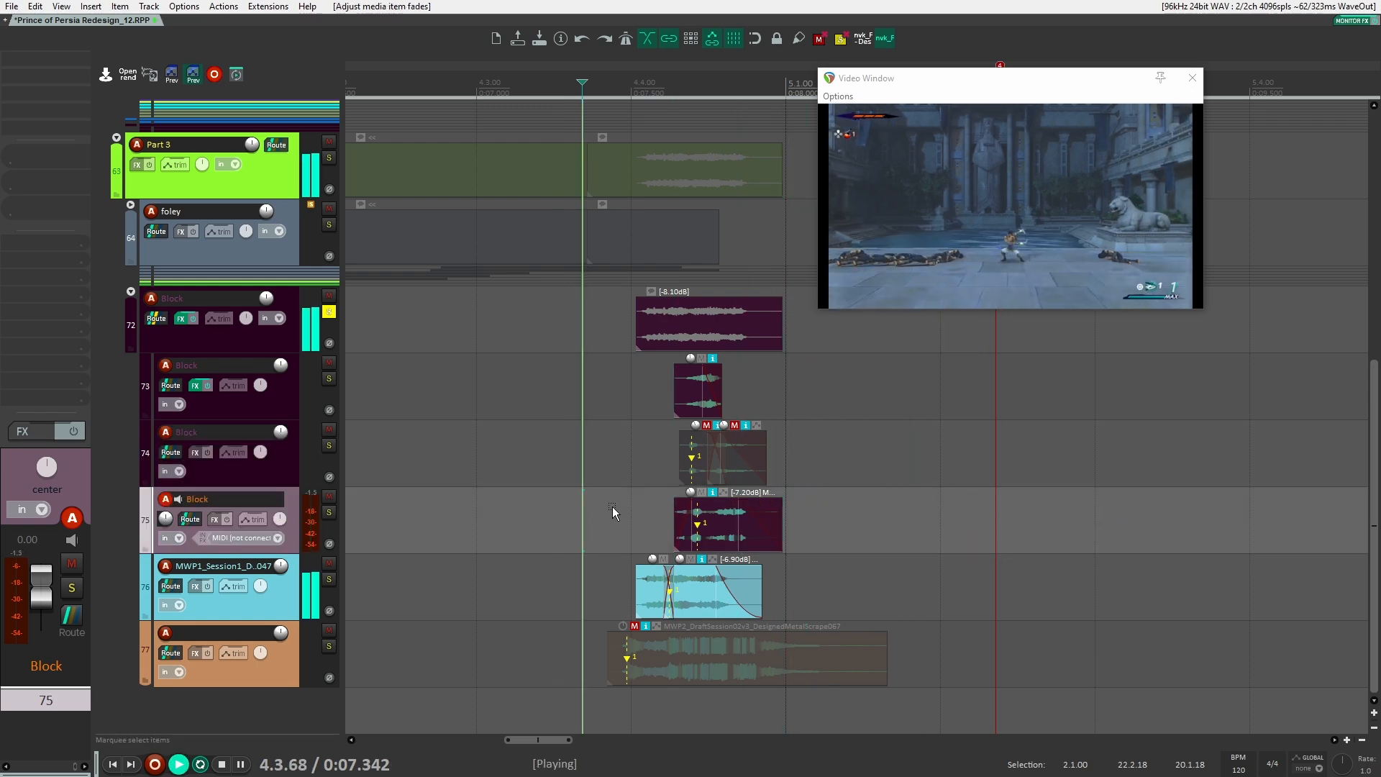
pyautogui.press('space')
# Unmute both clips on Block track 74 and play all the layers together.
pyautogui.click(645, 455)
pyautogui.press('m')
pyautogui.press('space')
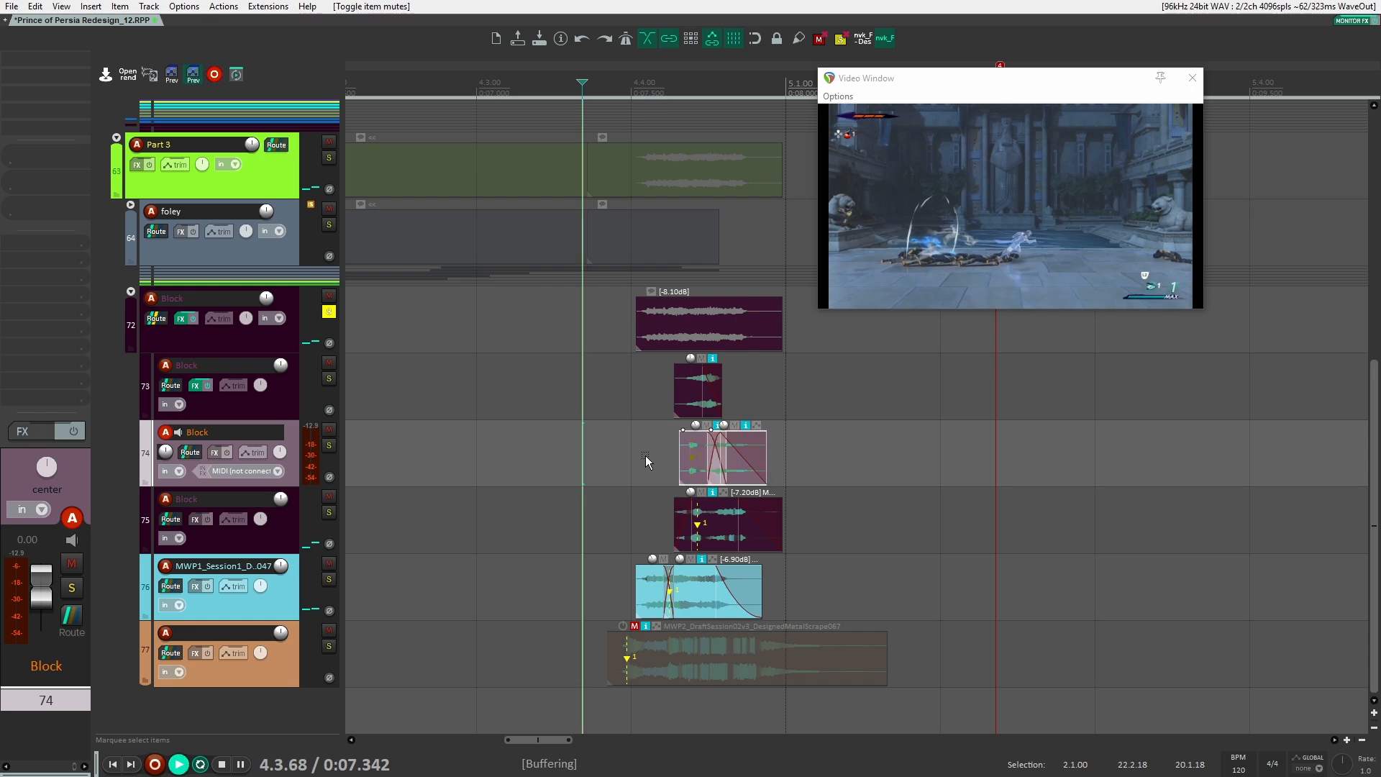
pyautogui.press('space')
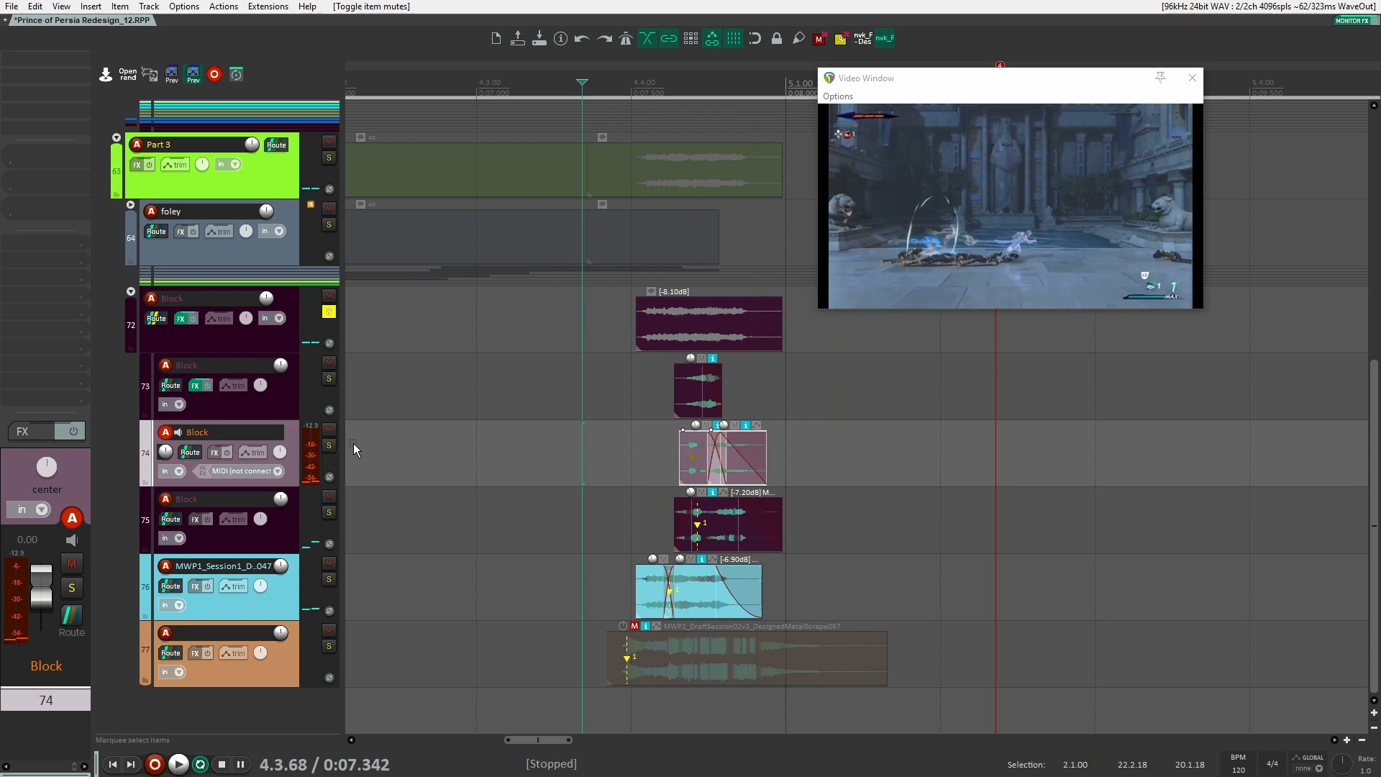
# Solo Block track 74 to hear its clips alone, and unsolo it to play the full block sound.
pyautogui.click(330, 446)
pyautogui.press('space')
pyautogui.press('space')
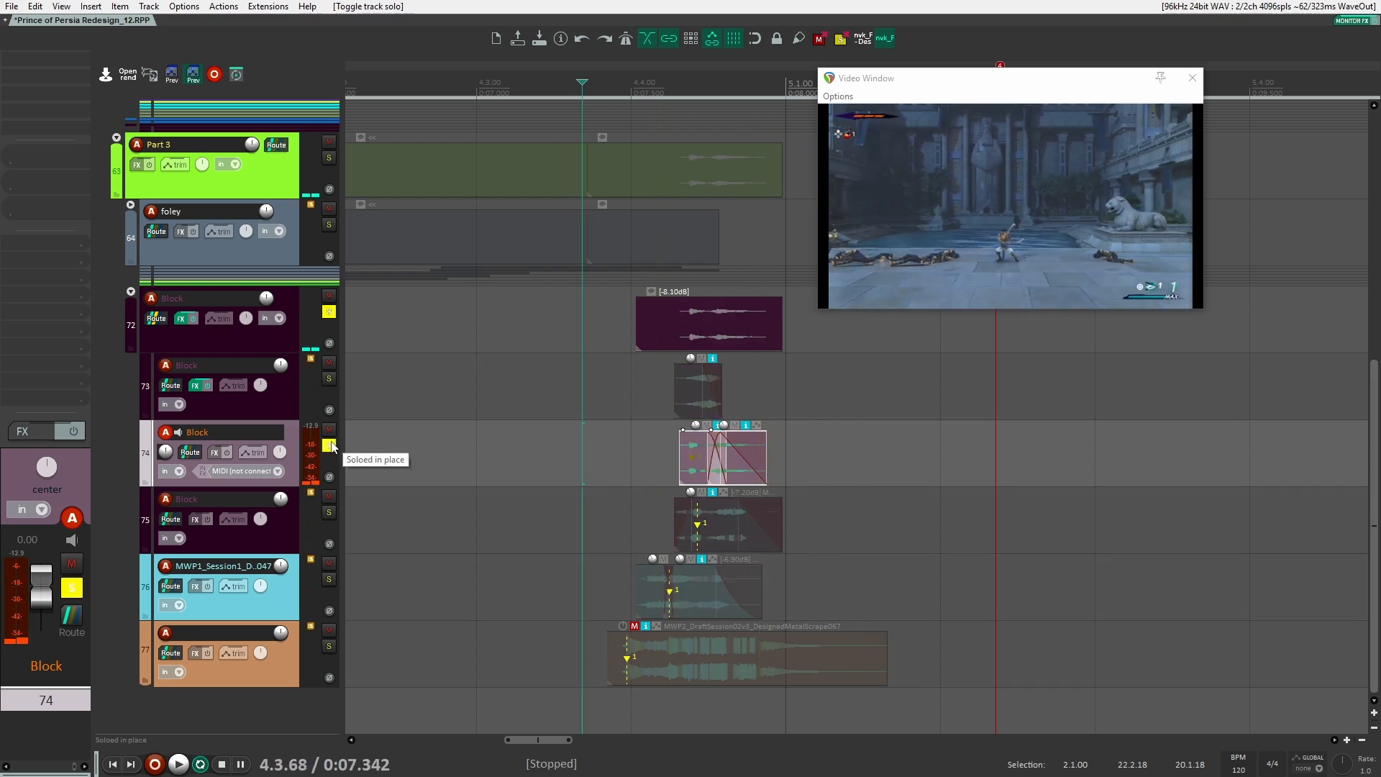
pyautogui.click(331, 445)
pyautogui.press('space')
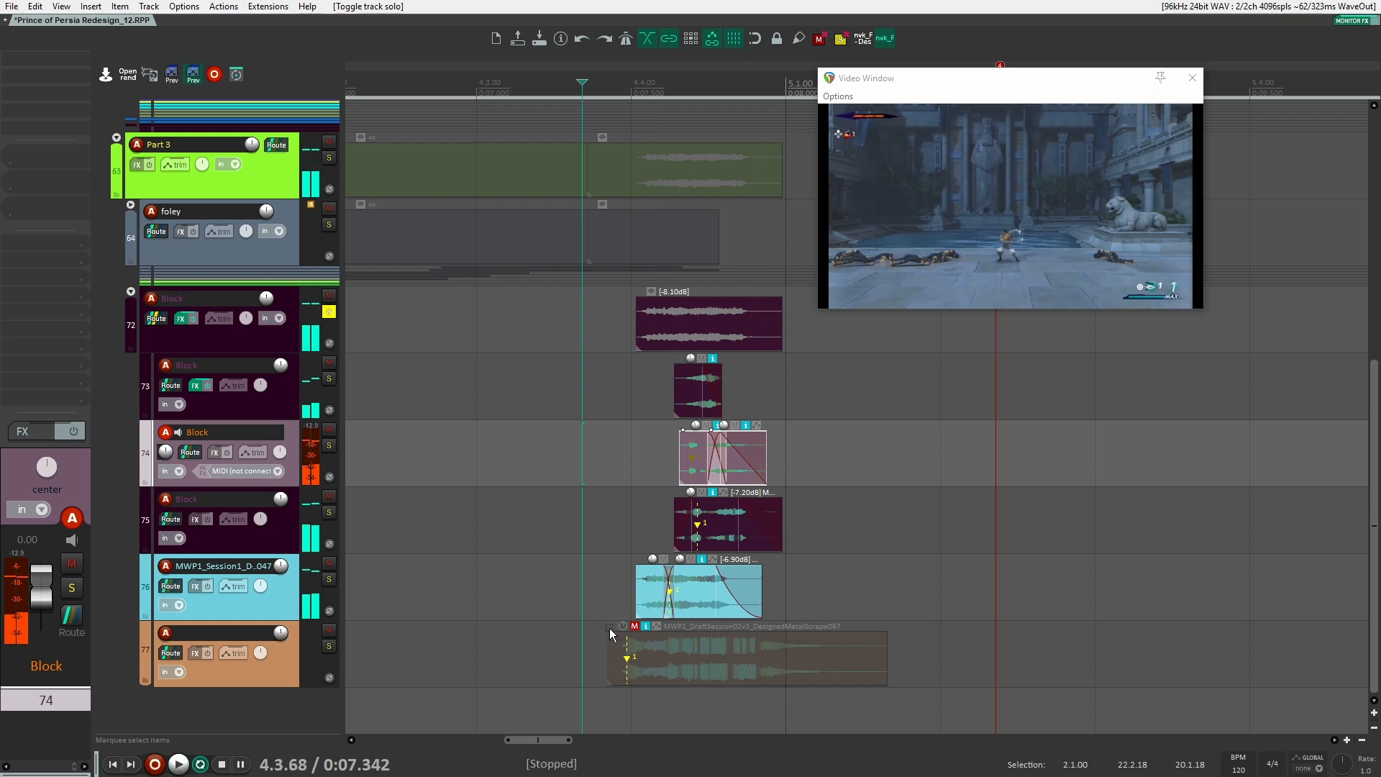
# Unmute DesignedMetalScrape067, mute the DesignedMetalScrape055 and DesignedMetalScrape047 clips, and audition the result.
pyautogui.click(634, 626)
pyautogui.moveTo(595, 511); pyautogui.dragTo(815, 587)
pyautogui.press('space')
pyautogui.hotkey('ctrl', 'm')
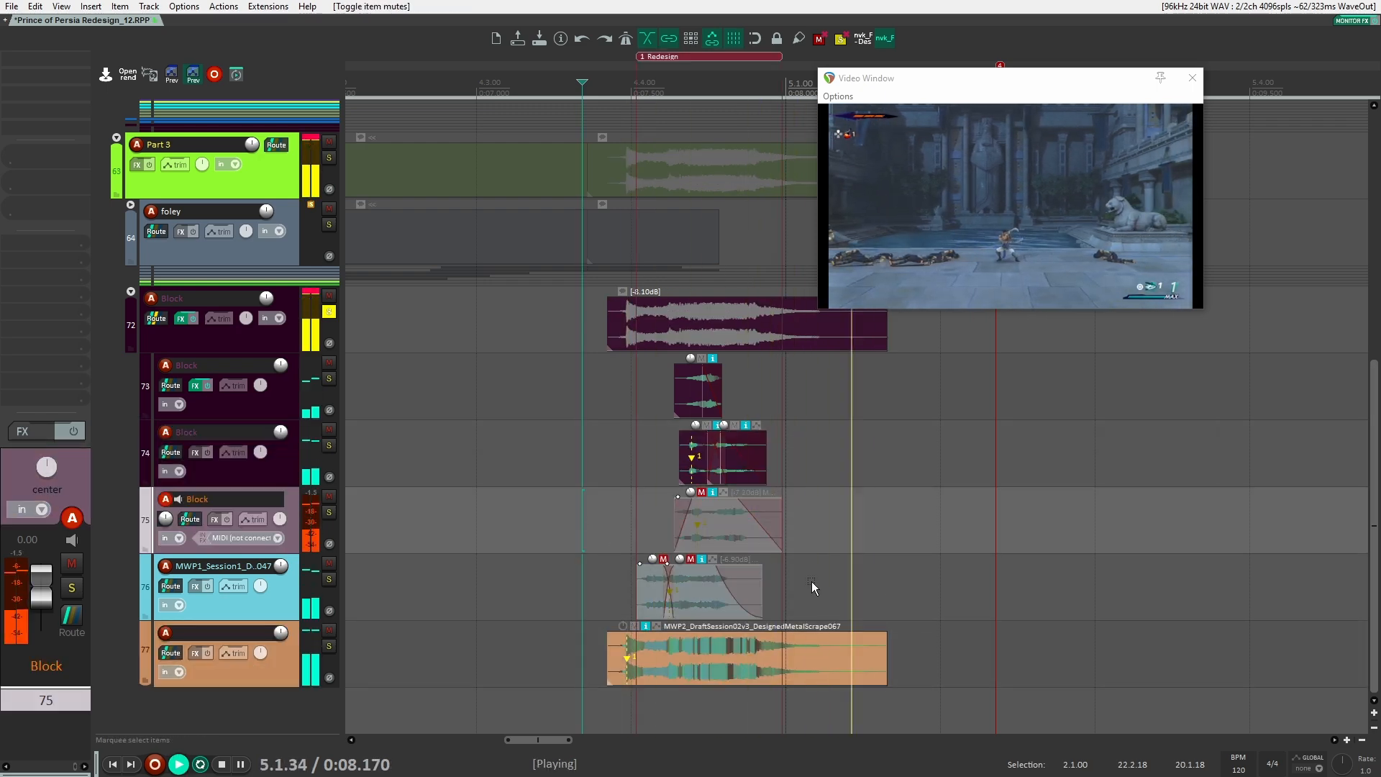
pyautogui.press('space')
pyautogui.click(585, 590)
pyautogui.press('space')
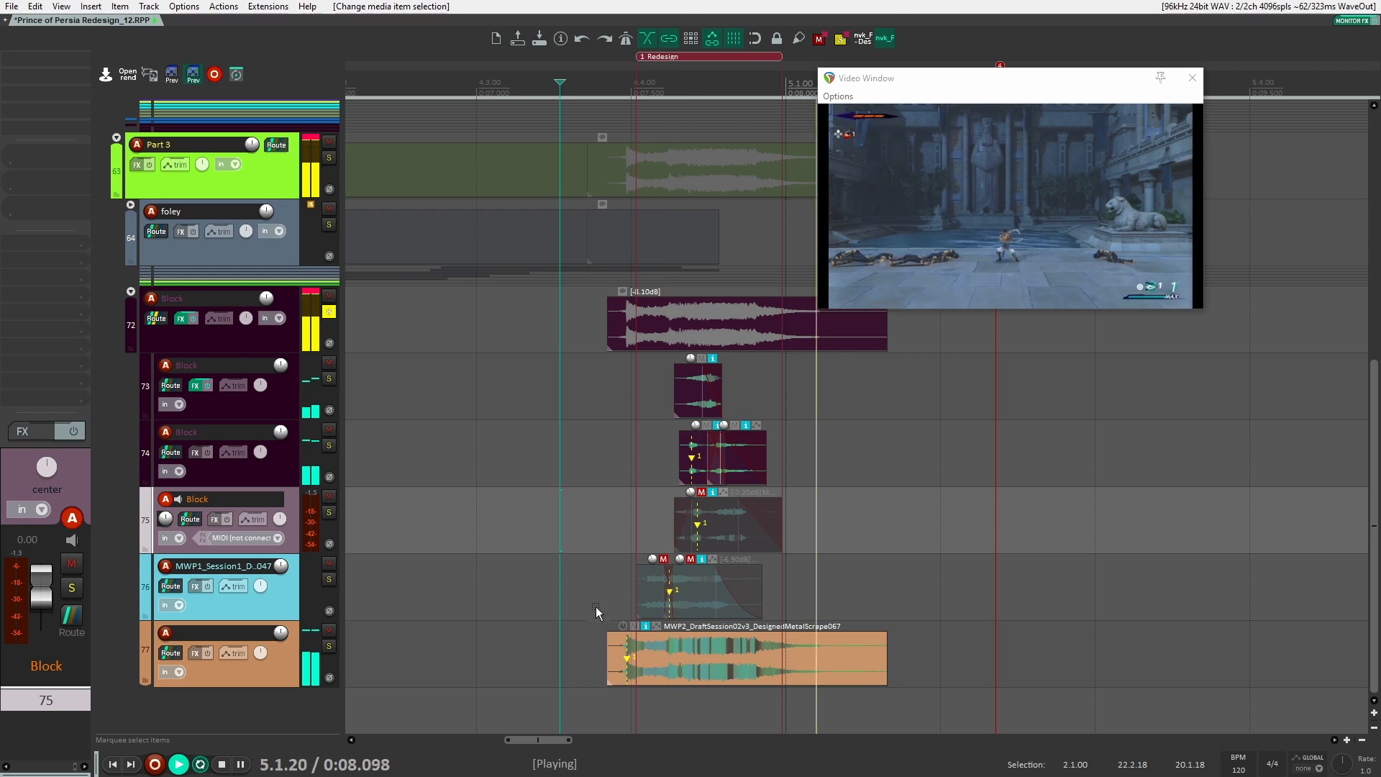
# Split the DesignedMetalScrape067 clip on track 77, overlap its two pieces in a long crossfade, and audition the result.
pyautogui.press('space')
pyautogui.moveTo(654, 655); pyautogui.dragTo(715, 663)
pyautogui.click(763, 646)
pyautogui.press('s')
pyautogui.moveTo(853, 666); pyautogui.dragTo(791, 666)
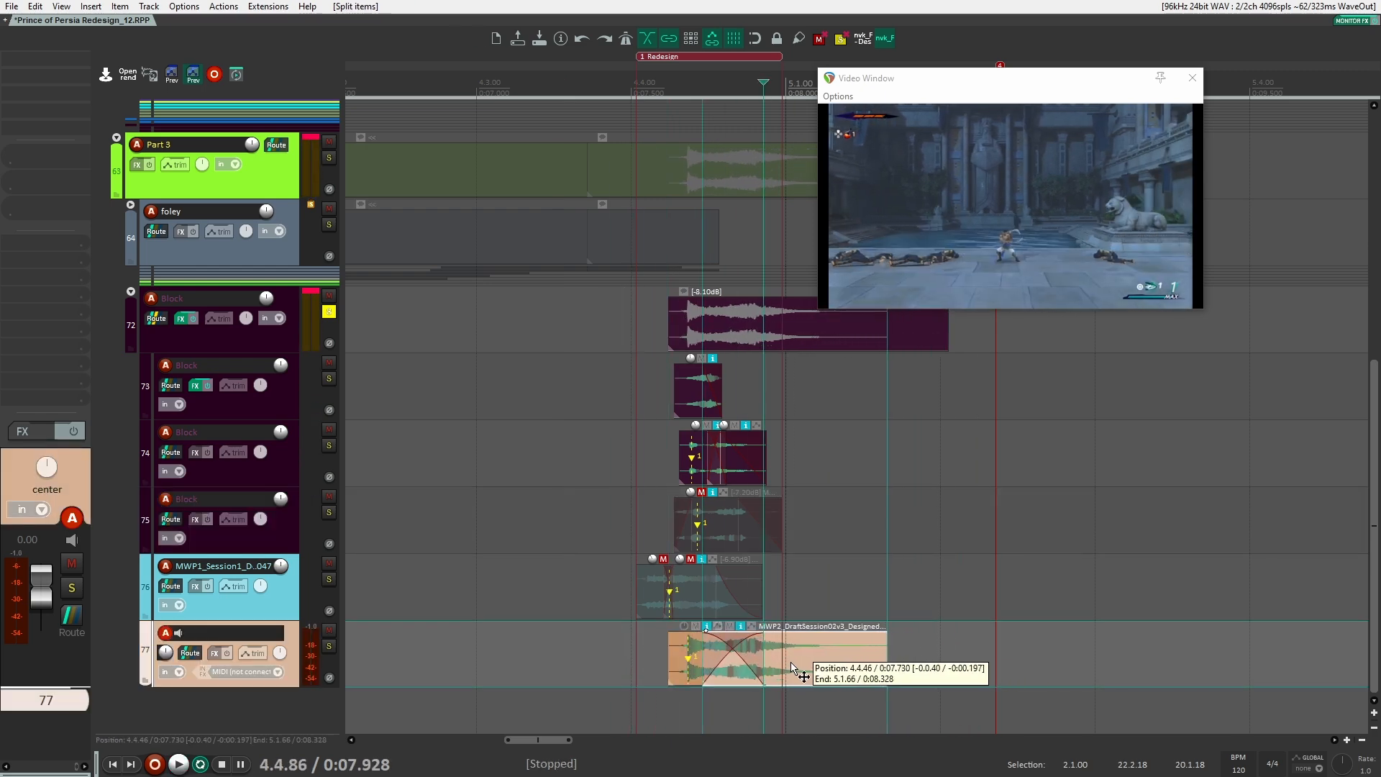
pyautogui.click(651, 662)
pyautogui.press('space')
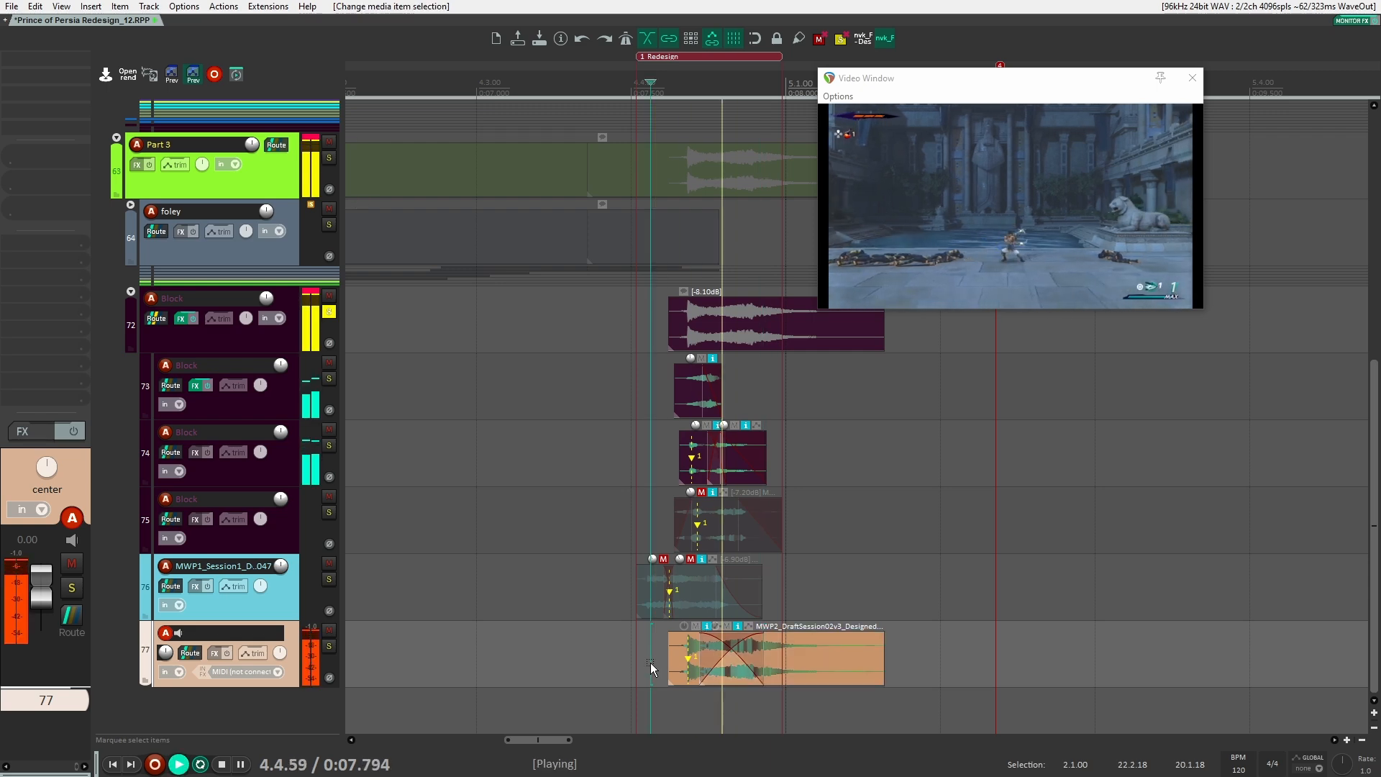
pyautogui.press('space')
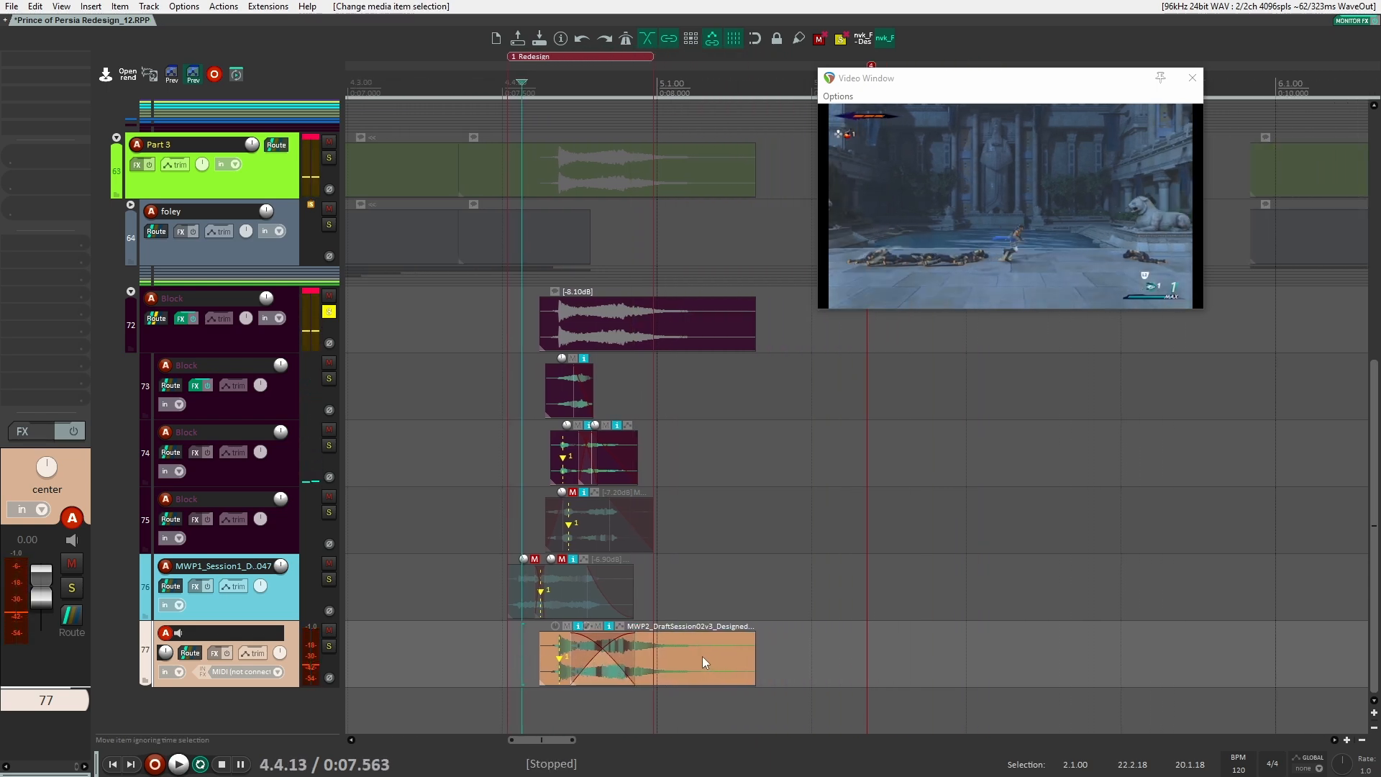
# Separate the two DesignedMetalScrape067 pieces, trim the first one's end, rejoin them with a shorter crossfade, and audition them.
pyautogui.moveTo(702, 656); pyautogui.dragTo(826, 656)
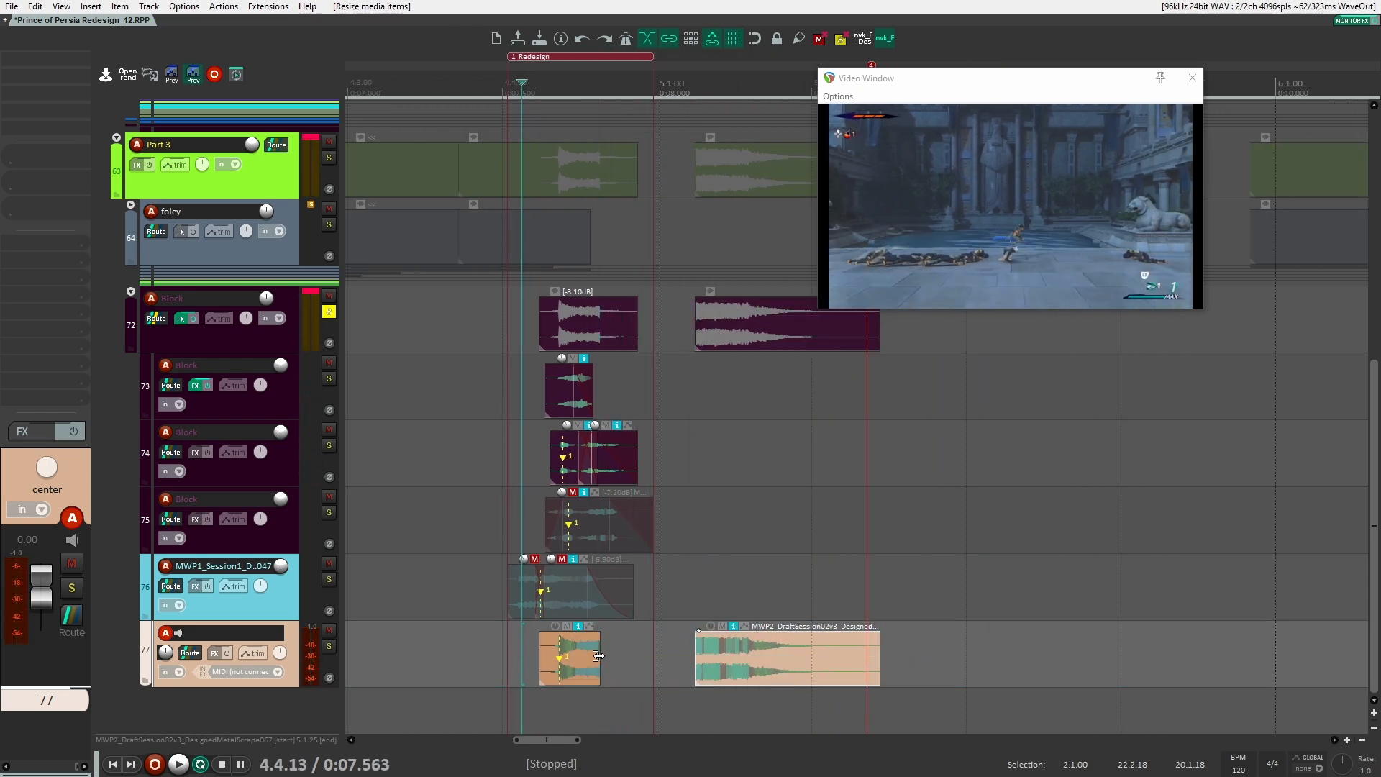
pyautogui.moveTo(717, 658); pyautogui.dragTo(596, 662)
pyautogui.click(512, 654)
pyautogui.press('space')
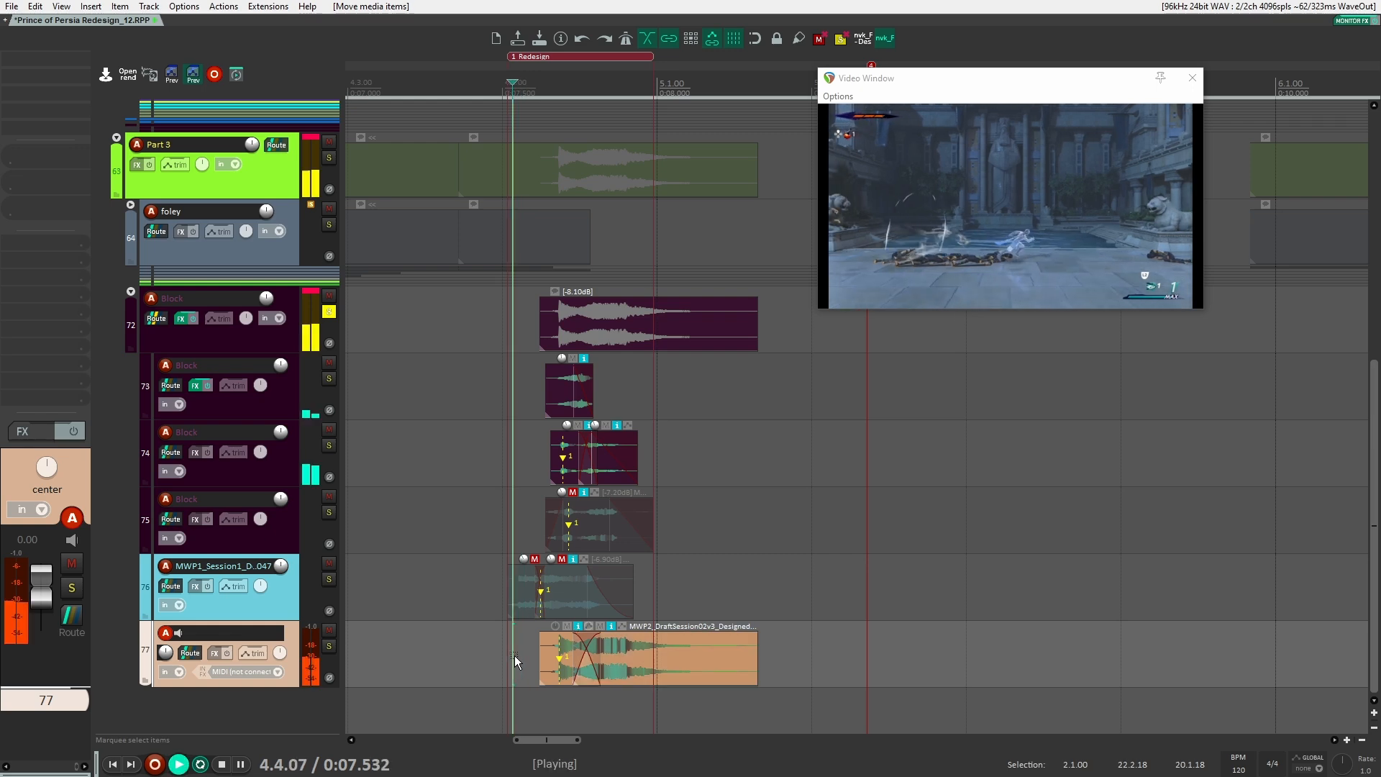
pyautogui.press('space')
# Move both DesignedMetalScrape067 pieces together slightly earlier on track 77 and play the block sound.
pyautogui.moveTo(481, 643); pyautogui.dragTo(686, 674)
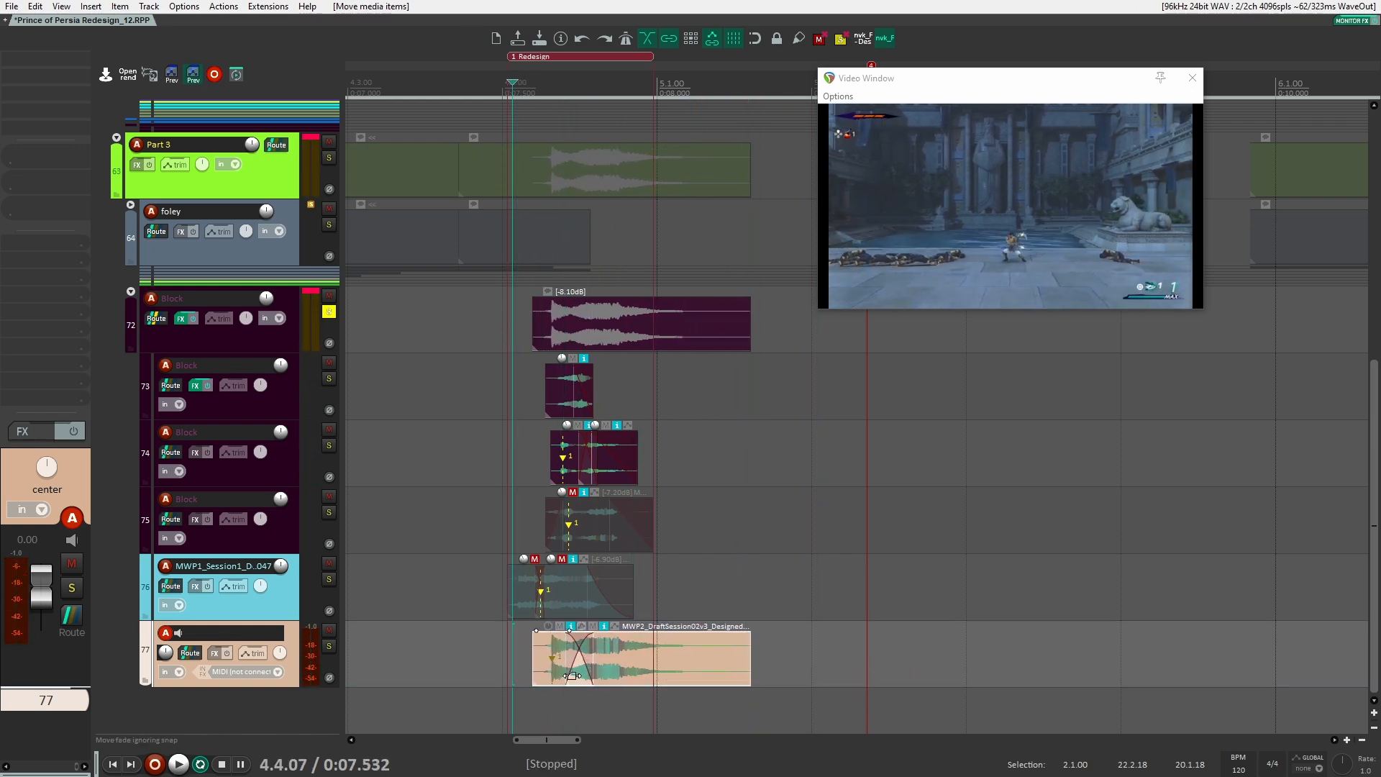
pyautogui.click(520, 668)
pyautogui.press('space')
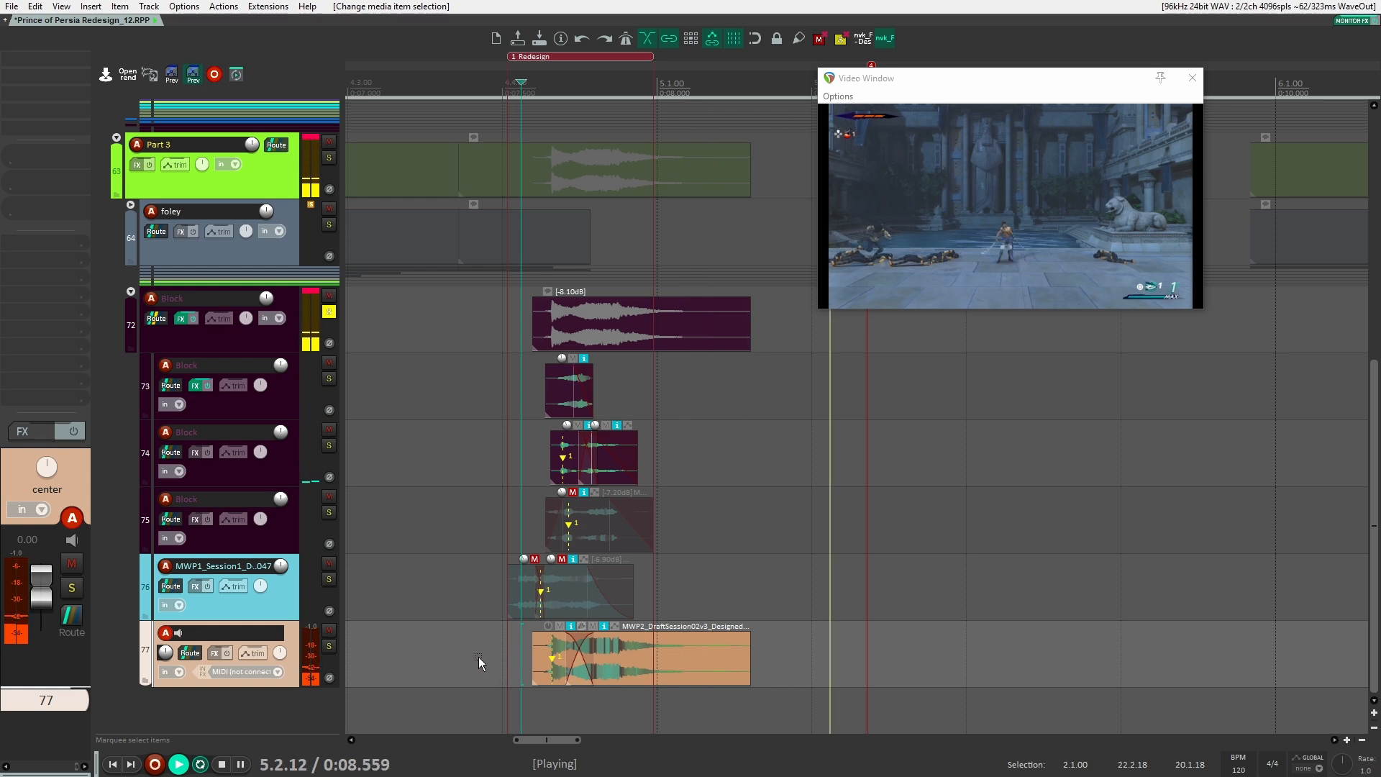
# Shift the second DesignedMetalScrape067 piece earlier so the scrape ends sooner, and replay the block sound.
pyautogui.moveTo(643, 657)
pyautogui.mouseDown()
pyautogui.moveTo(677, 658)
pyautogui.moveTo(623, 659)
pyautogui.mouseUp()
pyautogui.moveTo(661, 660); pyautogui.dragTo(572, 659)
pyautogui.click(509, 658)
pyautogui.press('space')
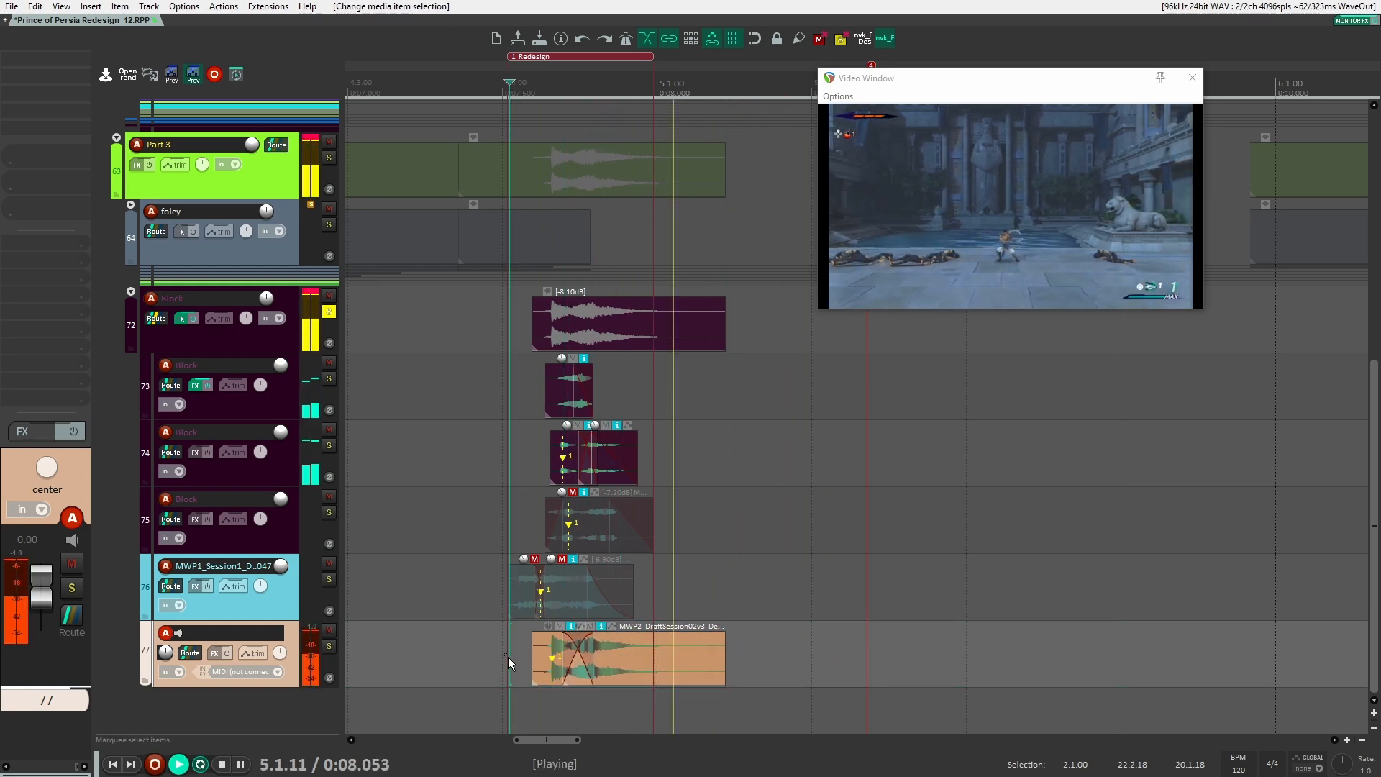
pyautogui.press('space')
pyautogui.press('space')
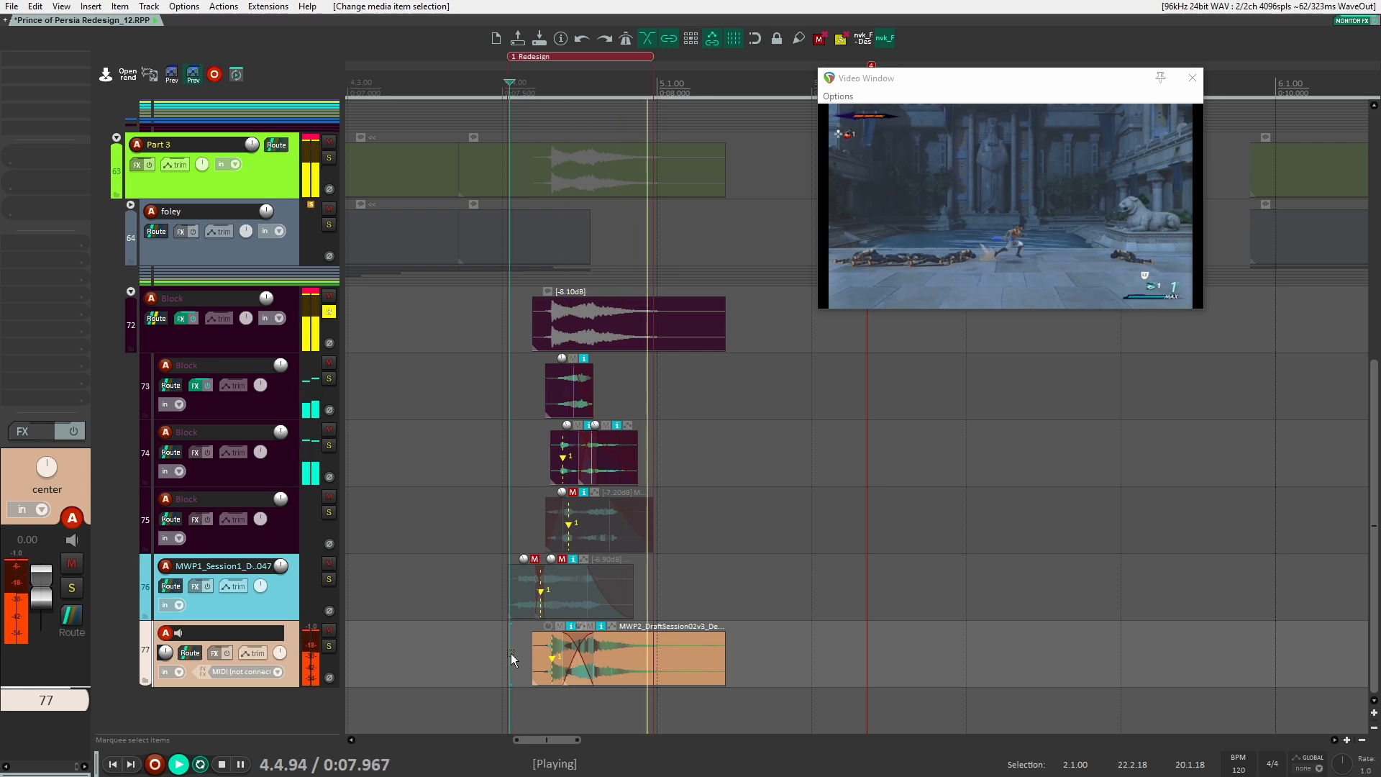
pyautogui.press('space')
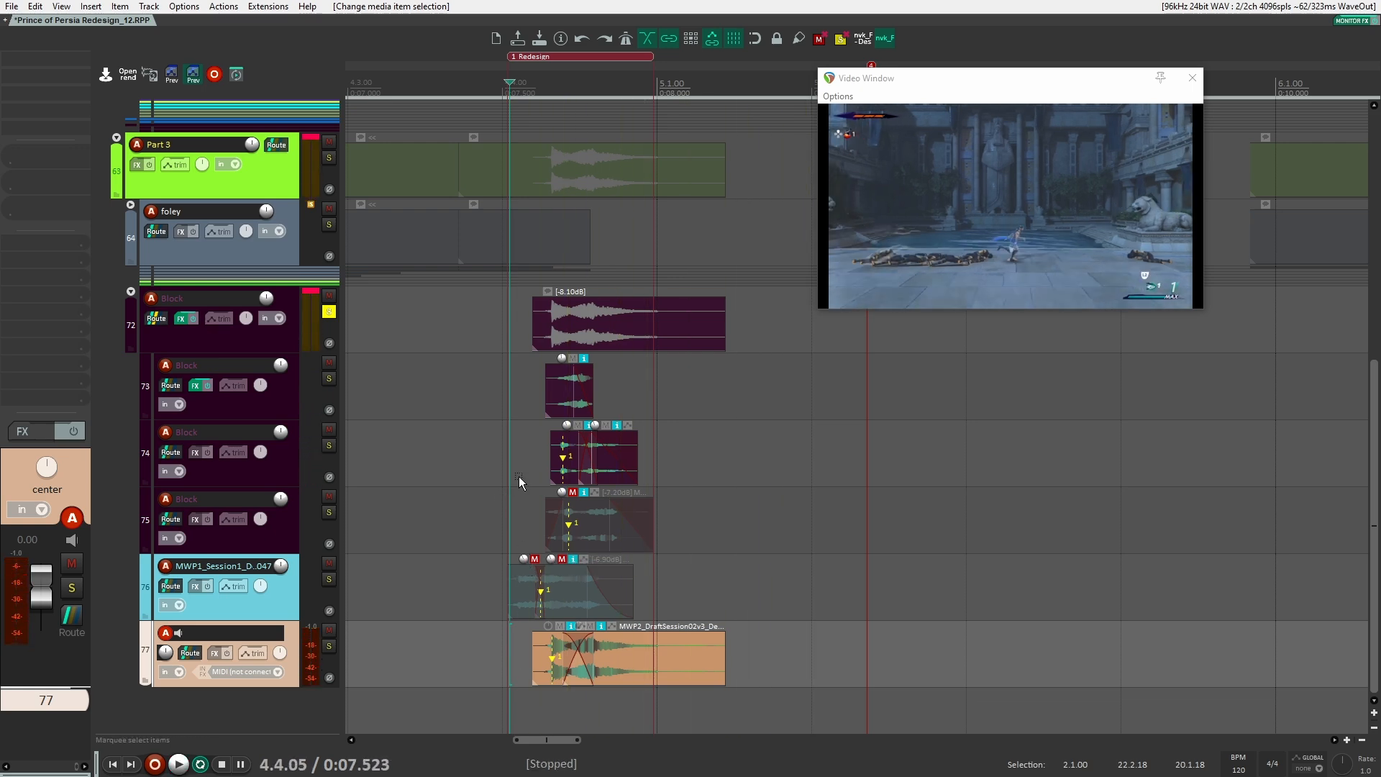
# Lower the volume of both DesignedMetalScrape067 pieces to -5.20 dB and audition the layered block sound.
pyautogui.moveTo(494, 640); pyautogui.dragTo(692, 671)
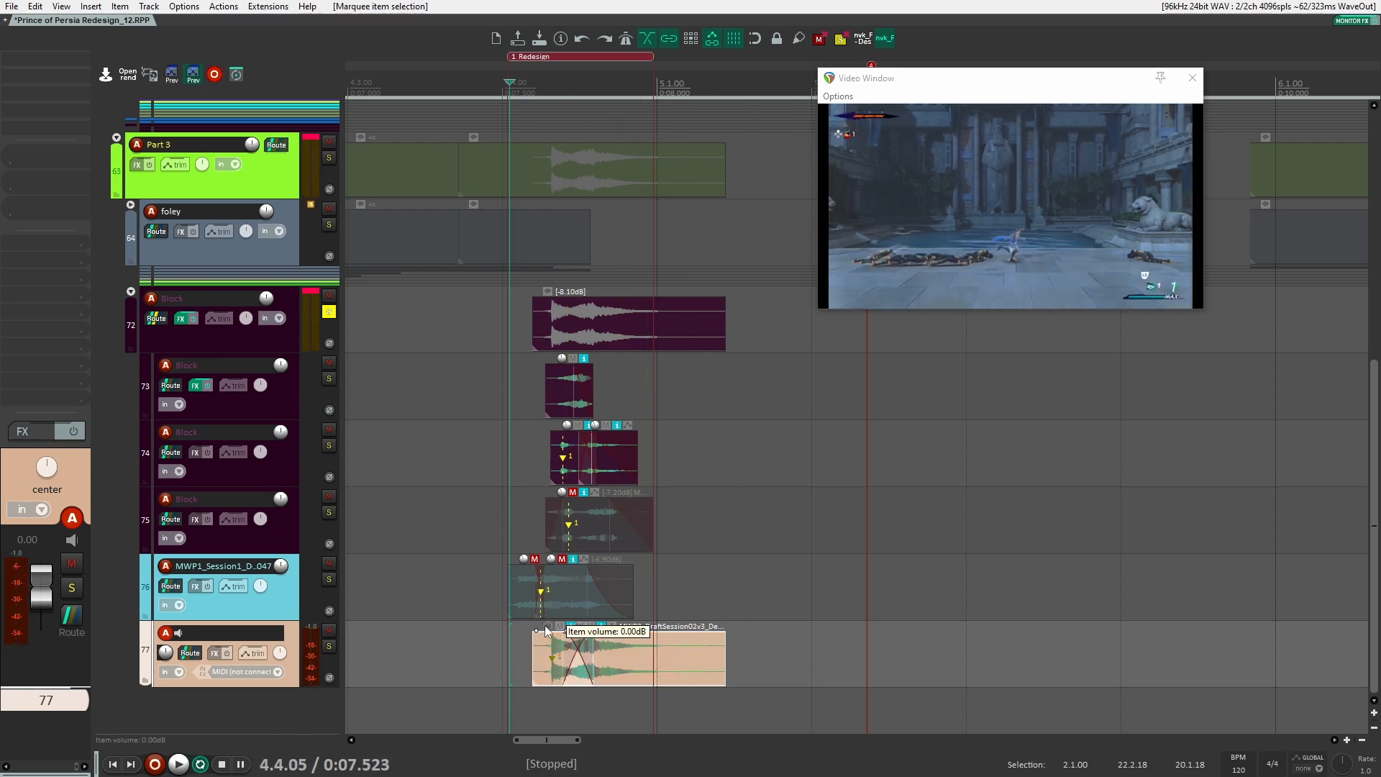
pyautogui.click(503, 655)
pyautogui.press('space')
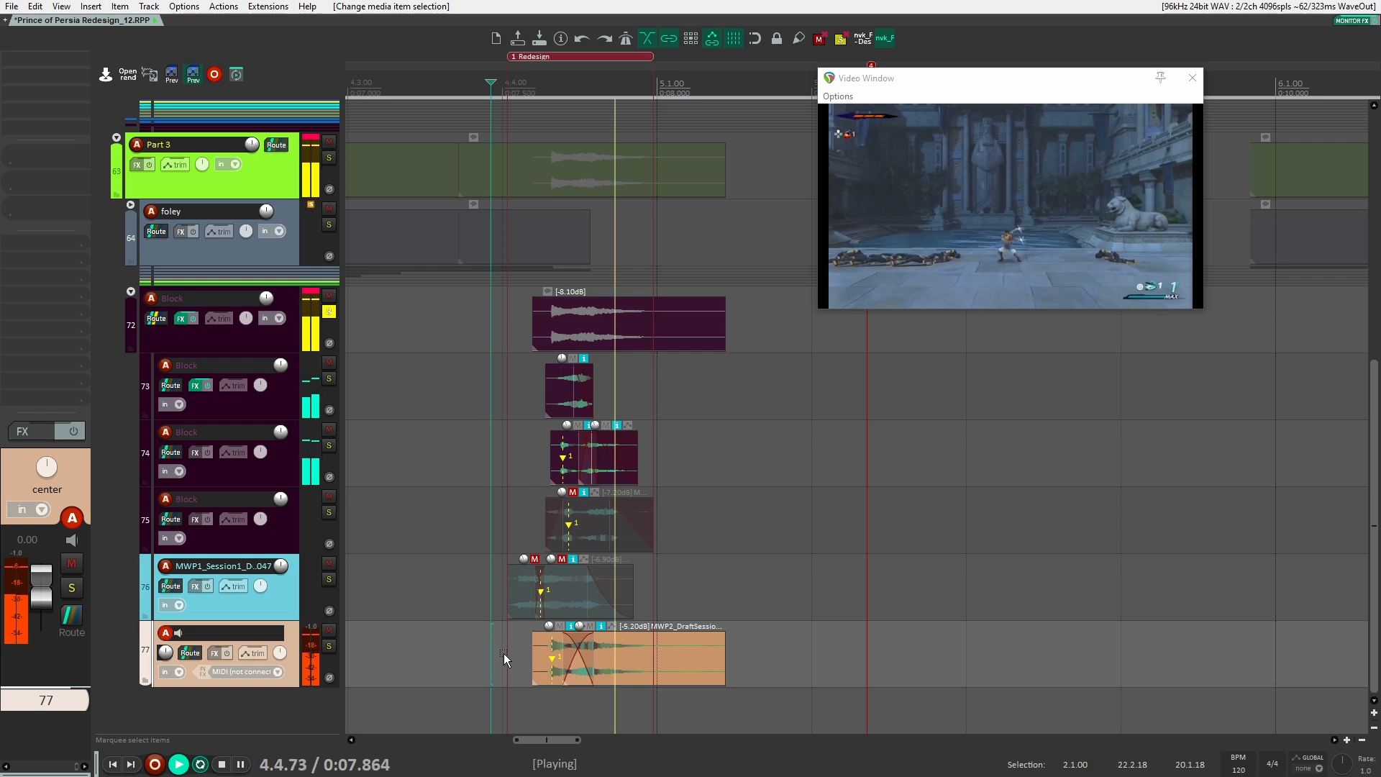
pyautogui.press('space')
pyautogui.press('space')
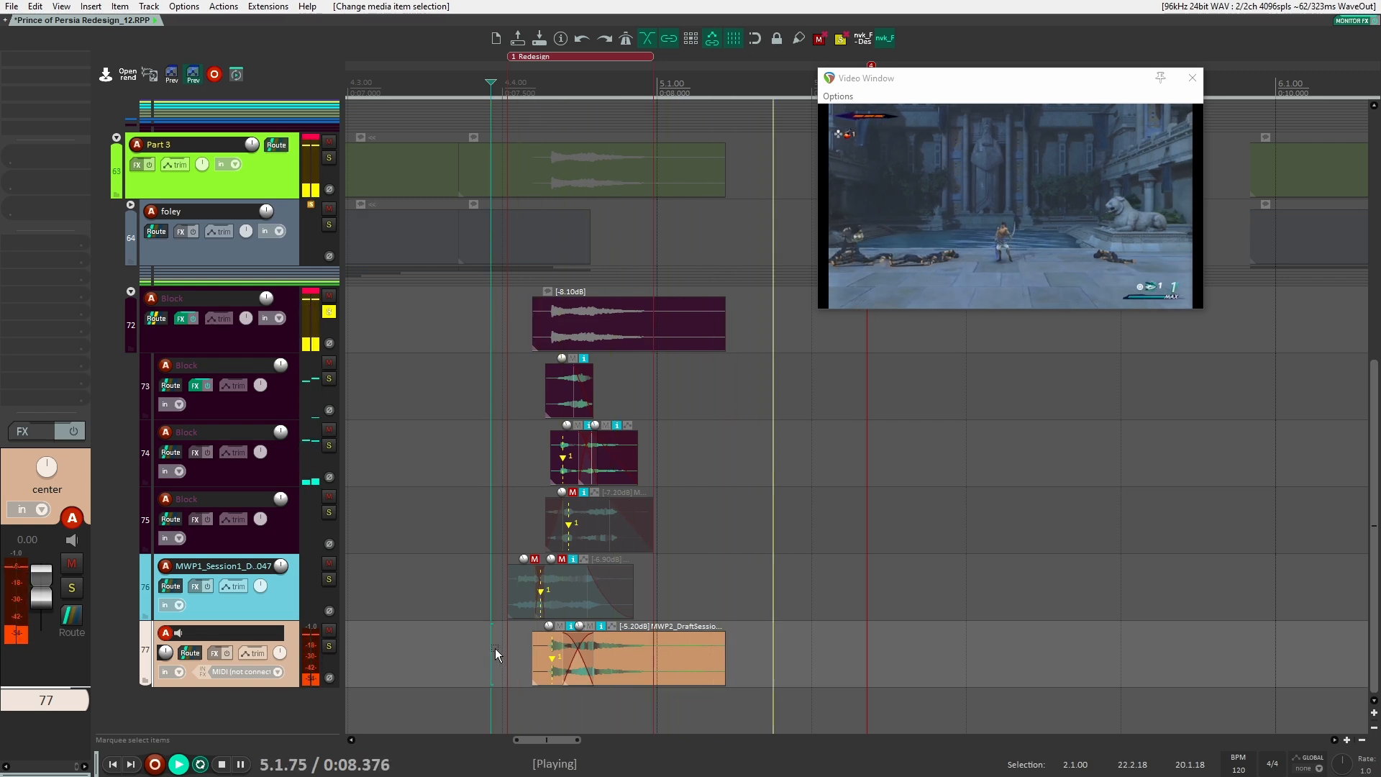
pyautogui.press('space')
# Solo the POP - OG_DAW track, unsolo Block track 72, and listen to the original block audio alone.
pyautogui.scroll(5, 493, 635)
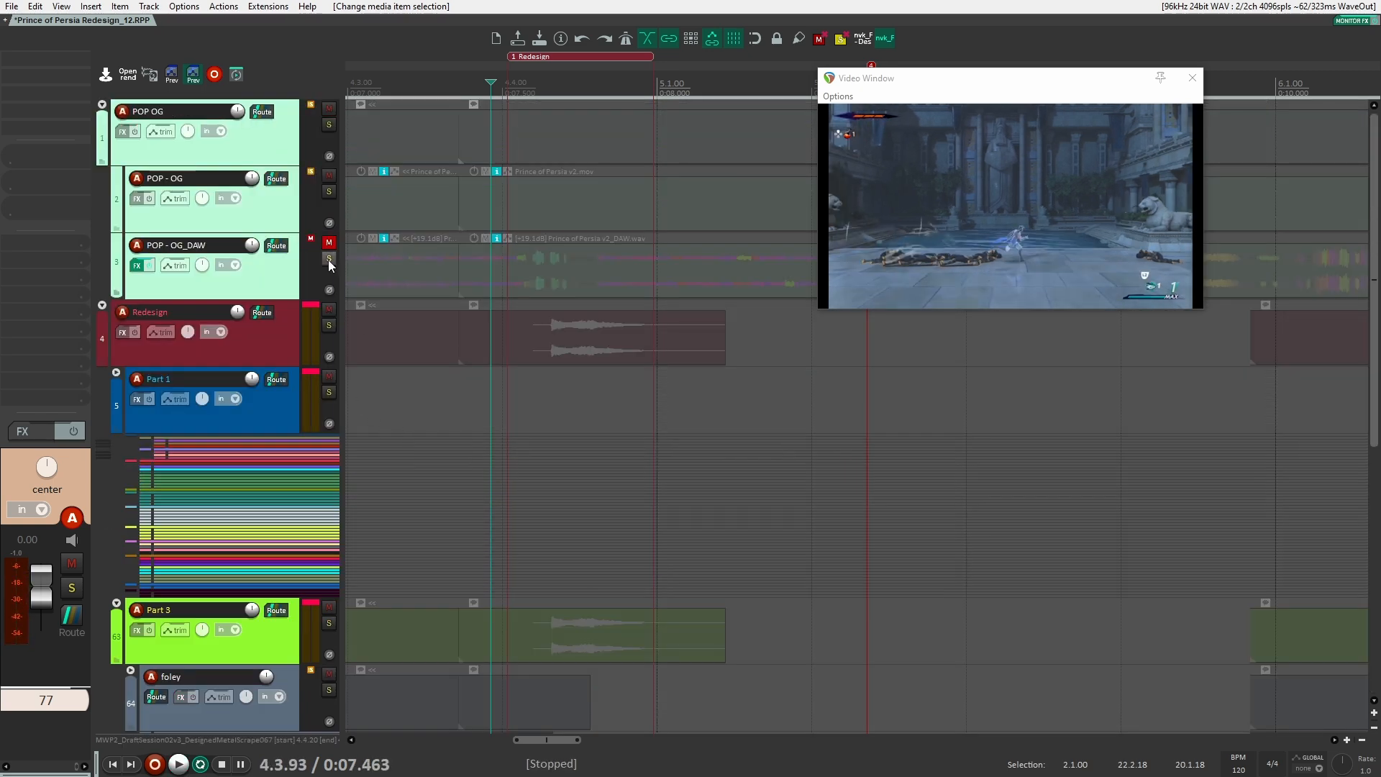
pyautogui.click(328, 260)
pyautogui.press('space')
pyautogui.press('space')
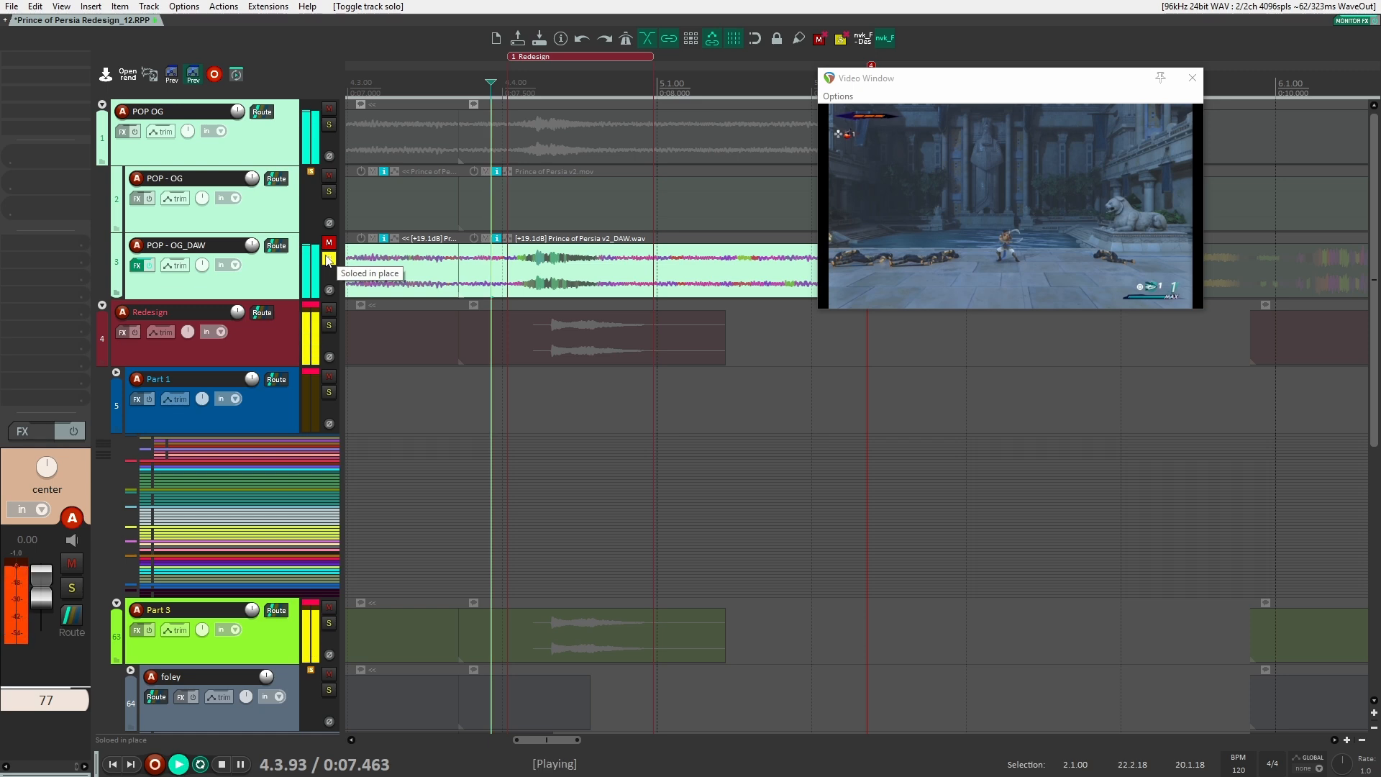
pyautogui.press('space')
pyautogui.scroll(-5, 378, 440)
pyautogui.click(328, 512)
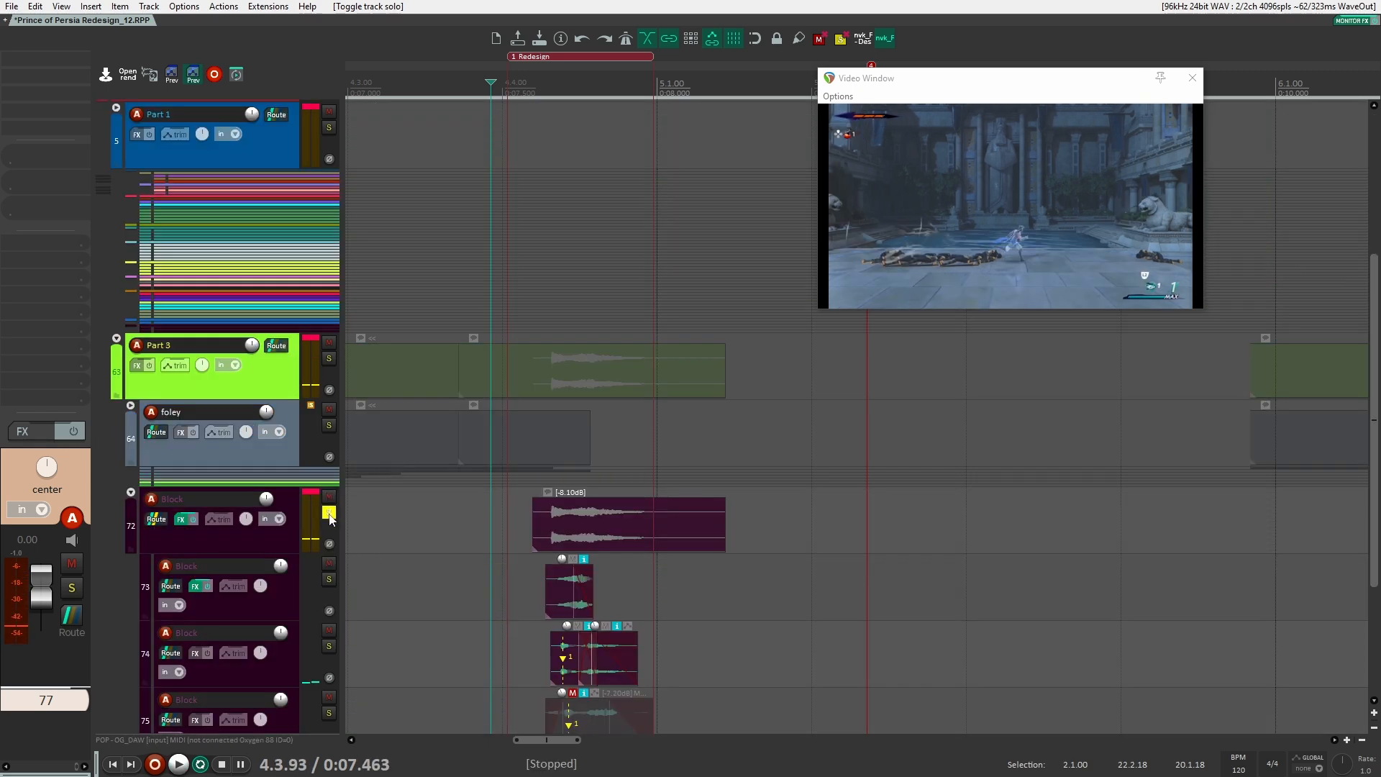
pyautogui.scroll(4, 403, 509)
pyautogui.press('space')
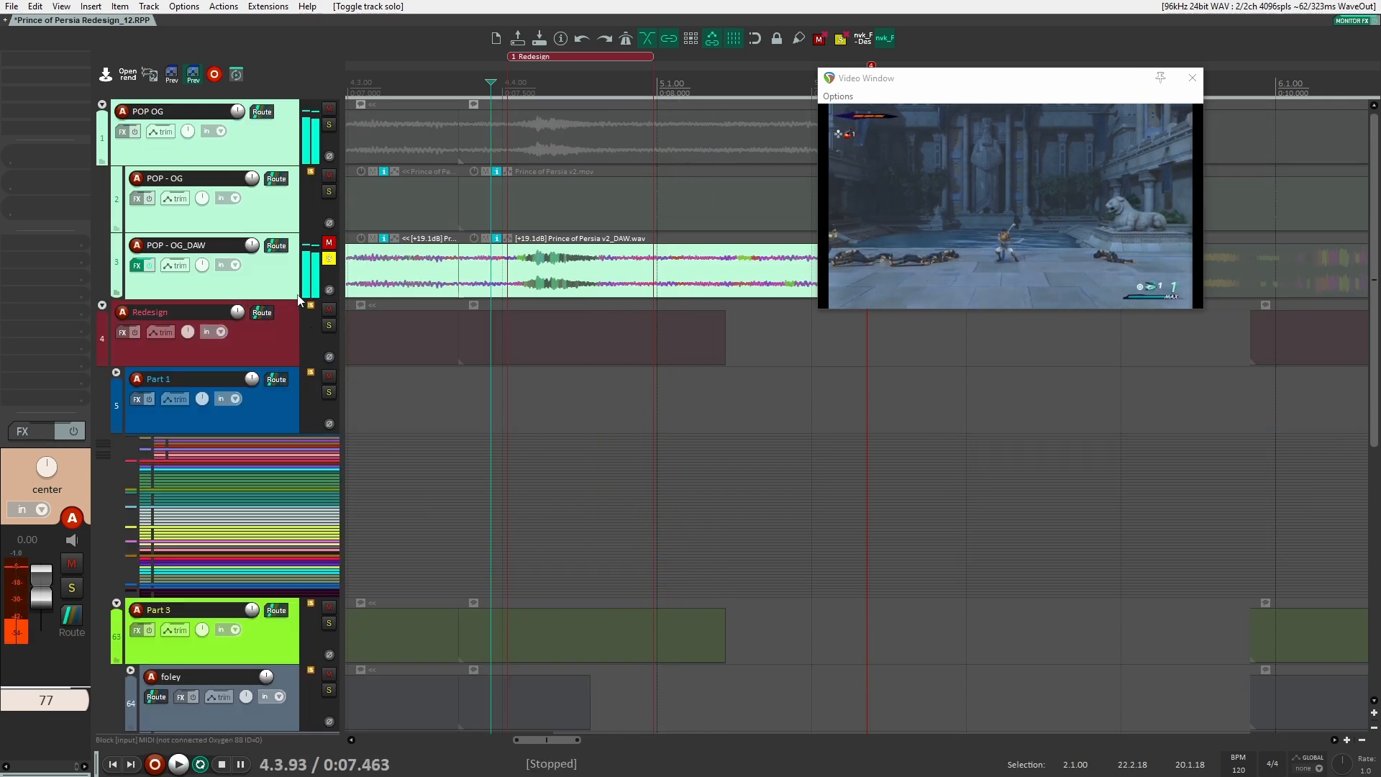
pyautogui.press('space')
pyautogui.press('space')
# Play the unsoloed Part 3 redesign from 4.3.93 to compare it with the original.
pyautogui.scroll(-6, 403, 532)
pyautogui.press('space')
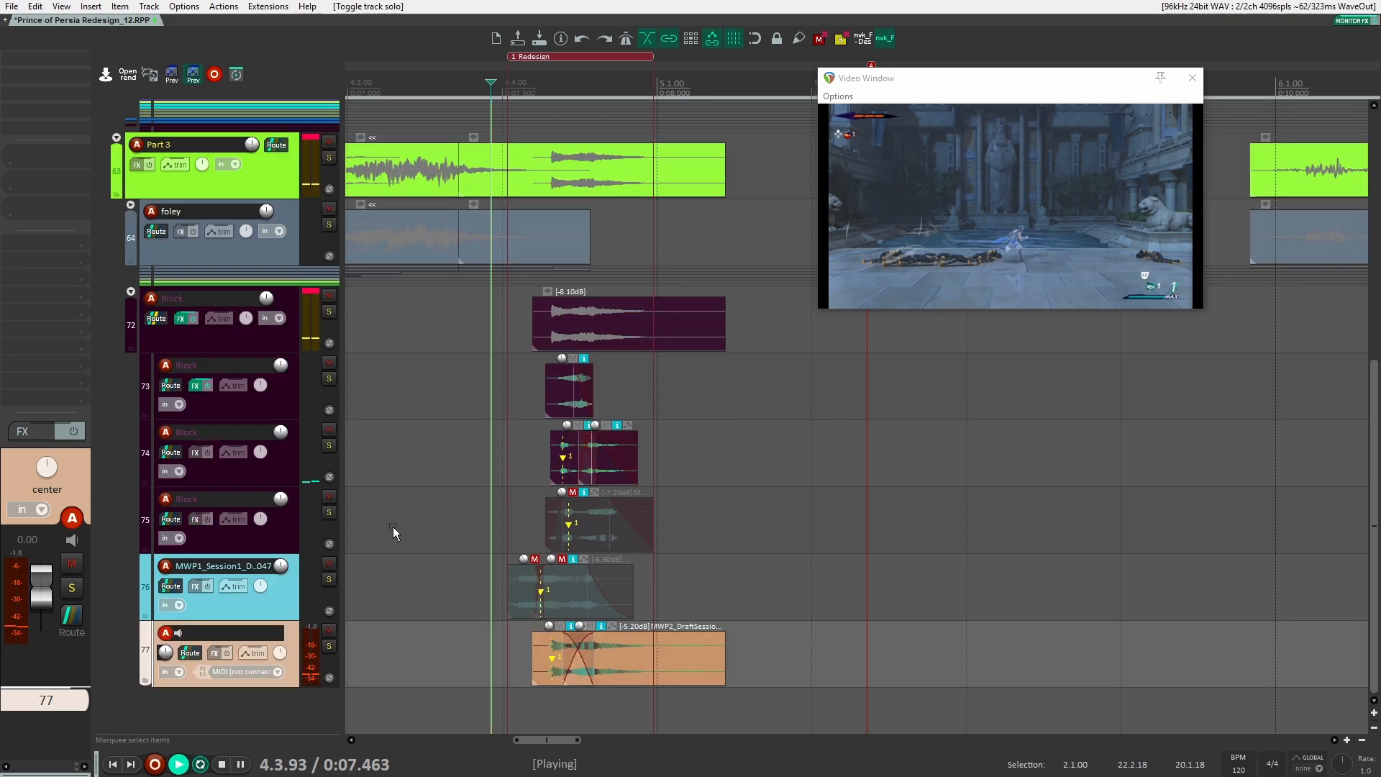
pyautogui.press('space')
pyautogui.press('space')
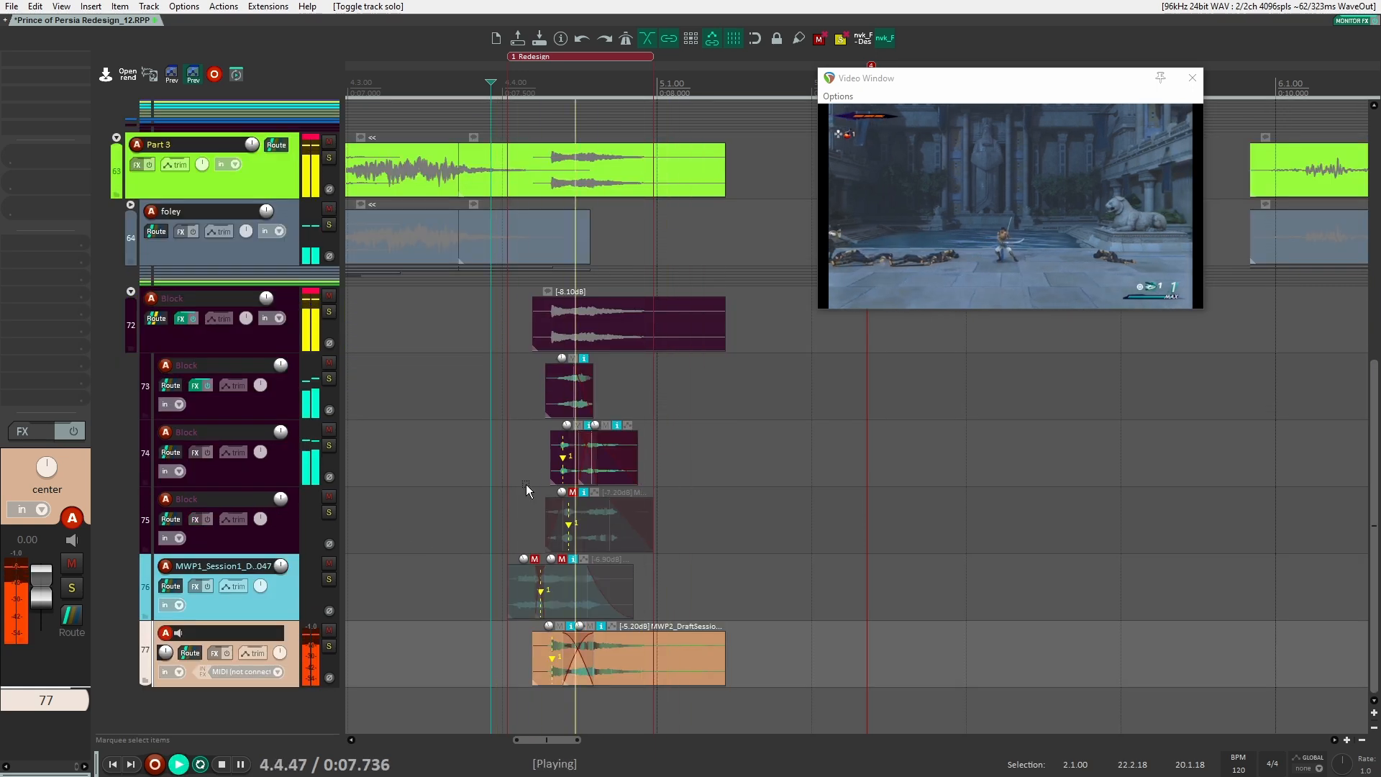
pyautogui.press('space')
# Unmute the DesignedMetalScrape055 clip on Block track 75 and play it with the other layers.
pyautogui.moveTo(496, 503); pyautogui.dragTo(672, 519)
pyautogui.press('m')
pyautogui.press('space')
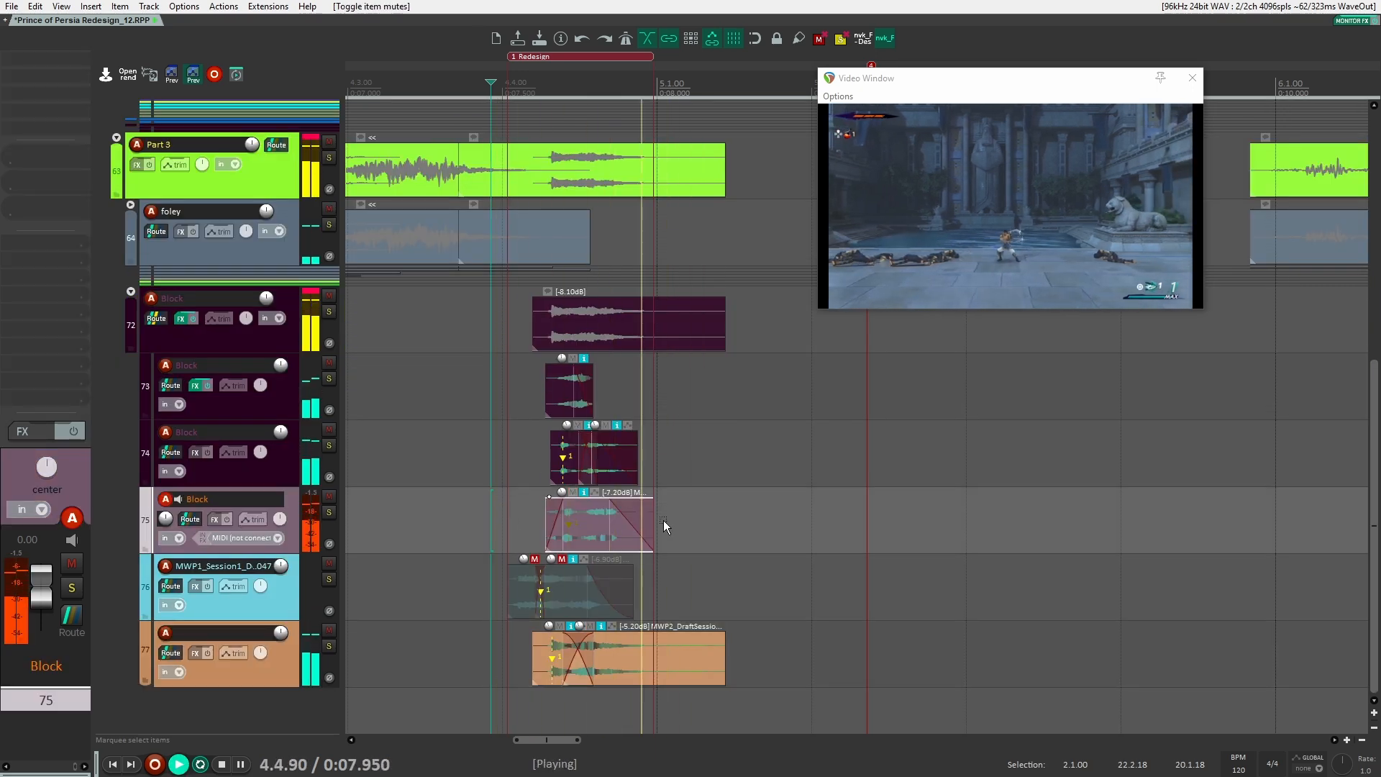
pyautogui.press('space')
# Solo Block track 75 and audition its scrape clip alone.
pyautogui.click(329, 512)
pyautogui.press('space')
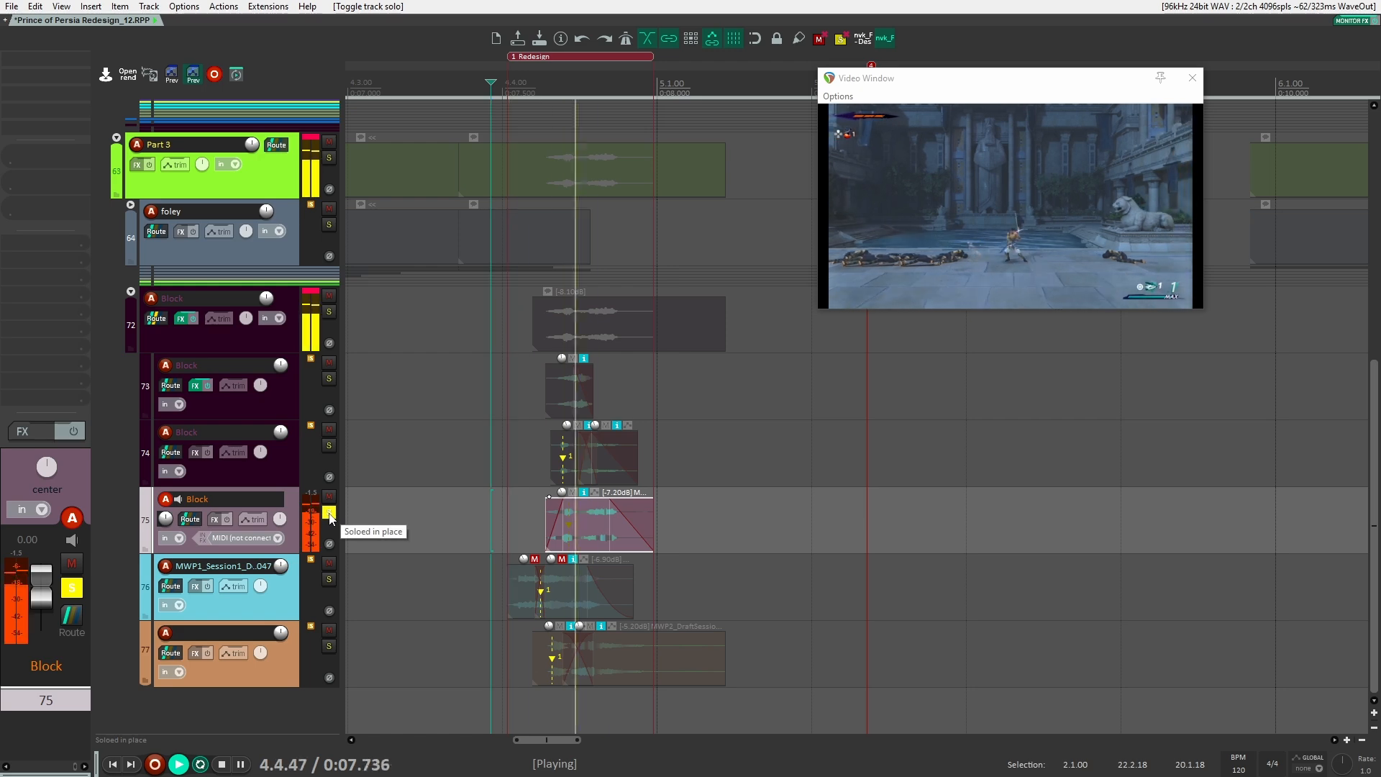
pyautogui.press('space')
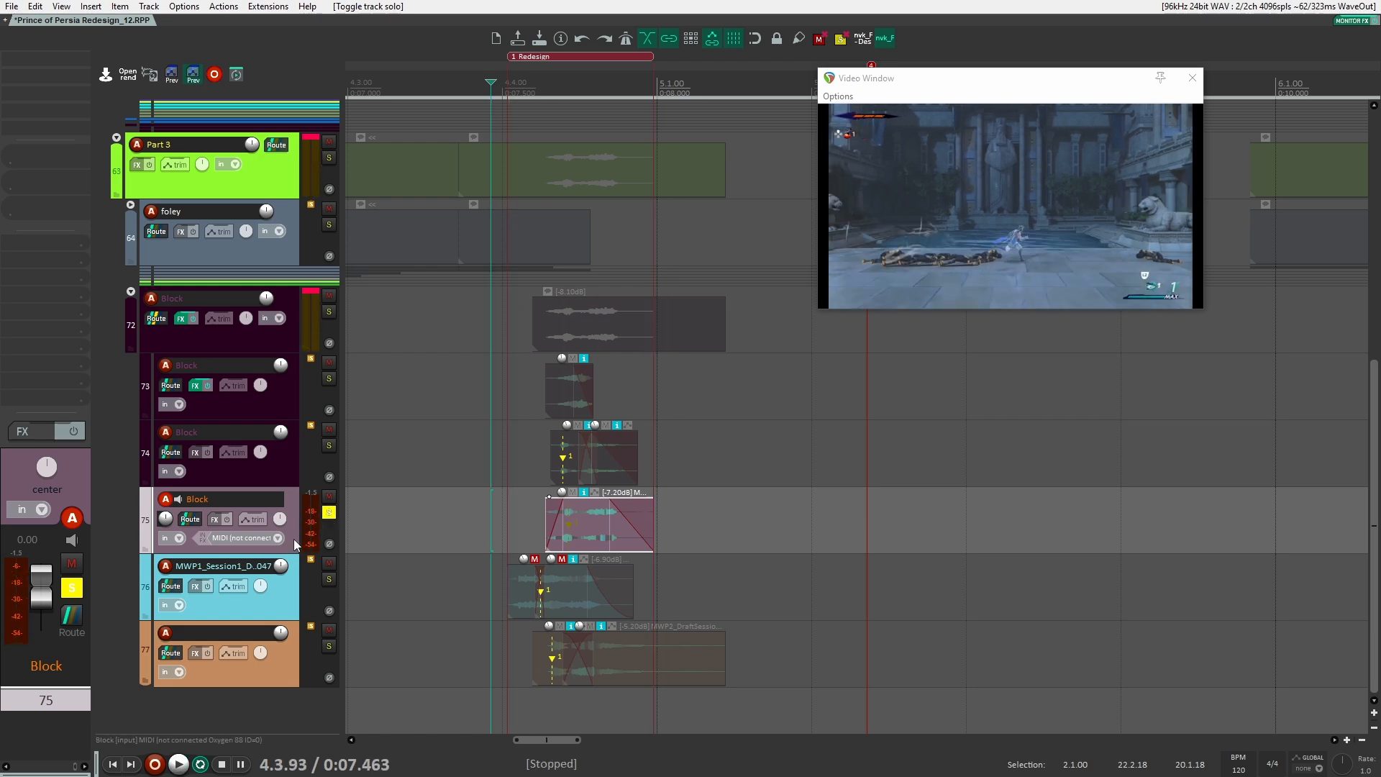
# Add the Manipulator effect to Block track 75, set Formant to -8.00, and audition the scrape.
pyautogui.press('m')
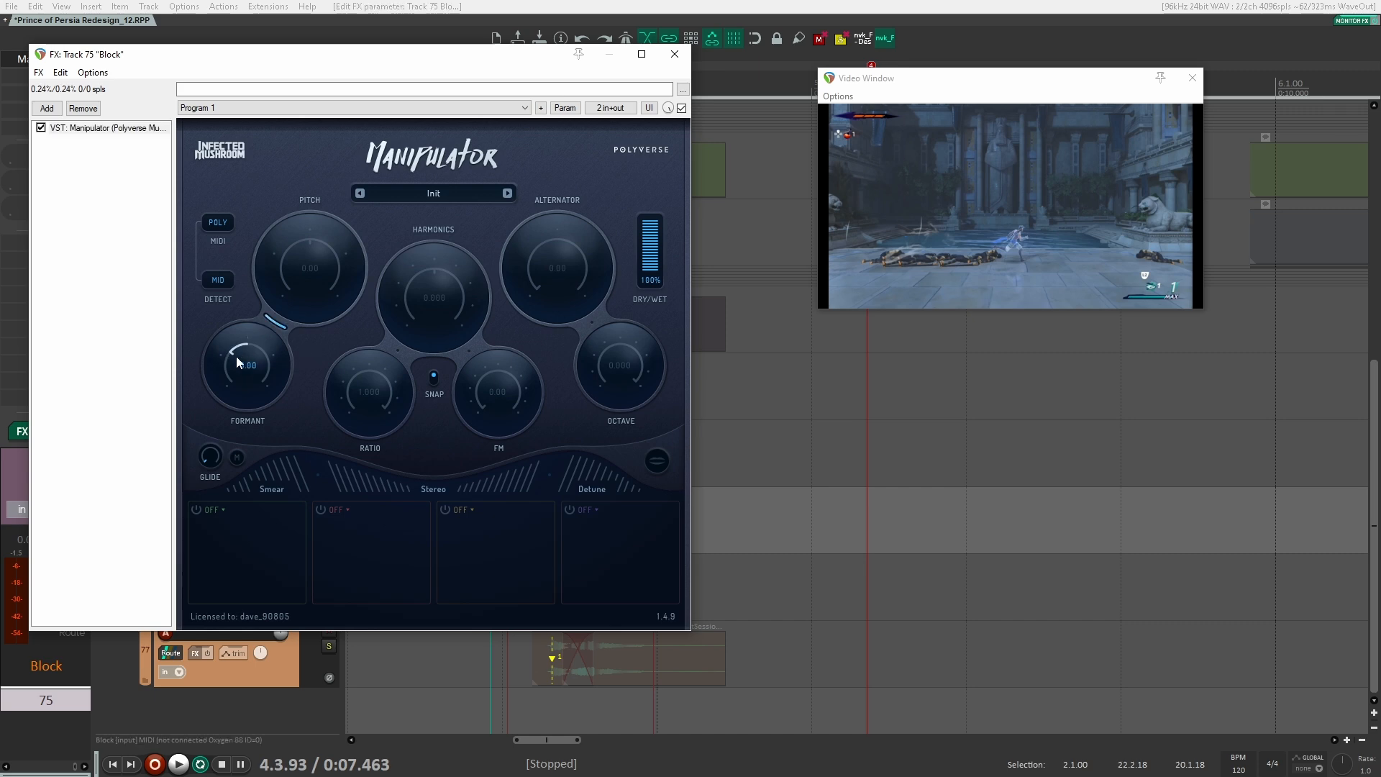
pyautogui.moveTo(400, 78); pyautogui.dragTo(519, 148)
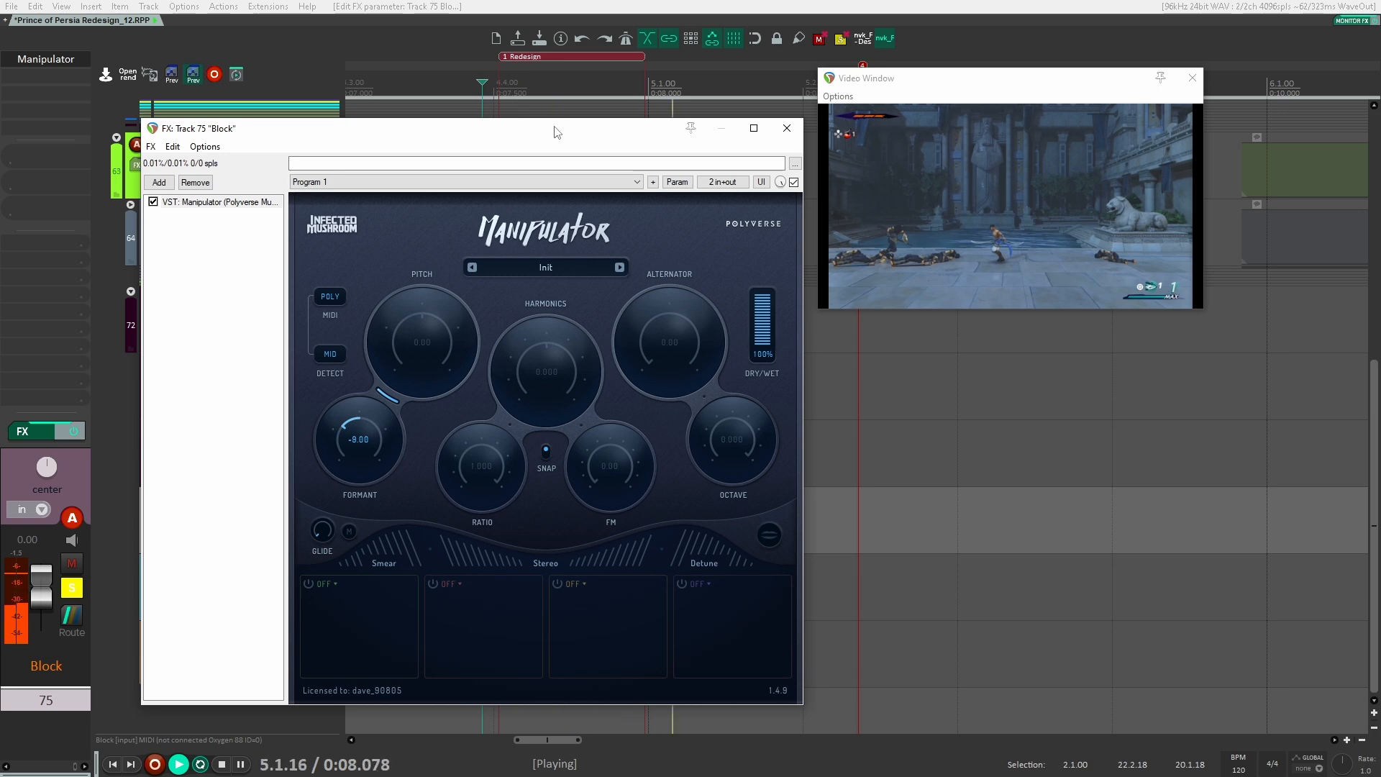
pyautogui.click(786, 127)
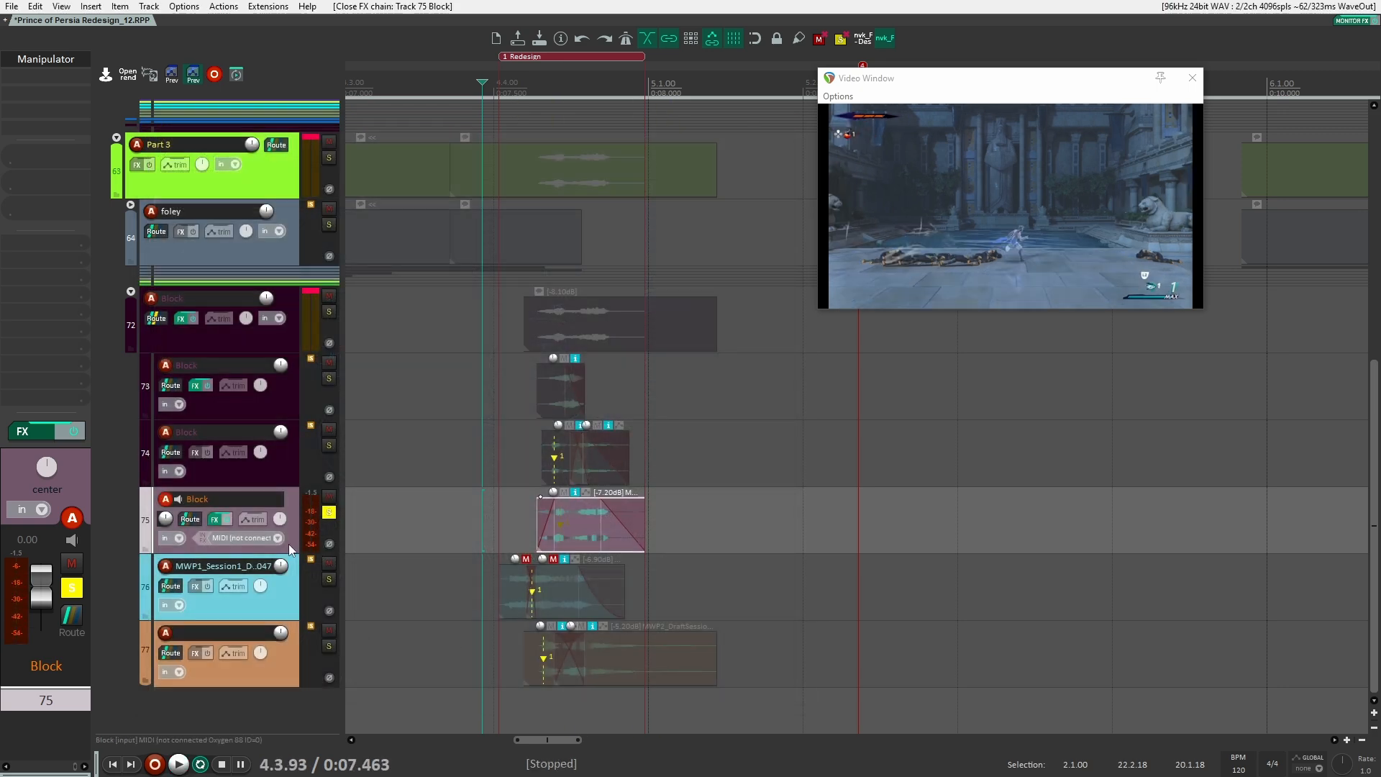
# Add Uberloud to Block track 75, set its Push to 22%, and audition the scrape from 4.3.67.
pyautogui.click(450, 515)
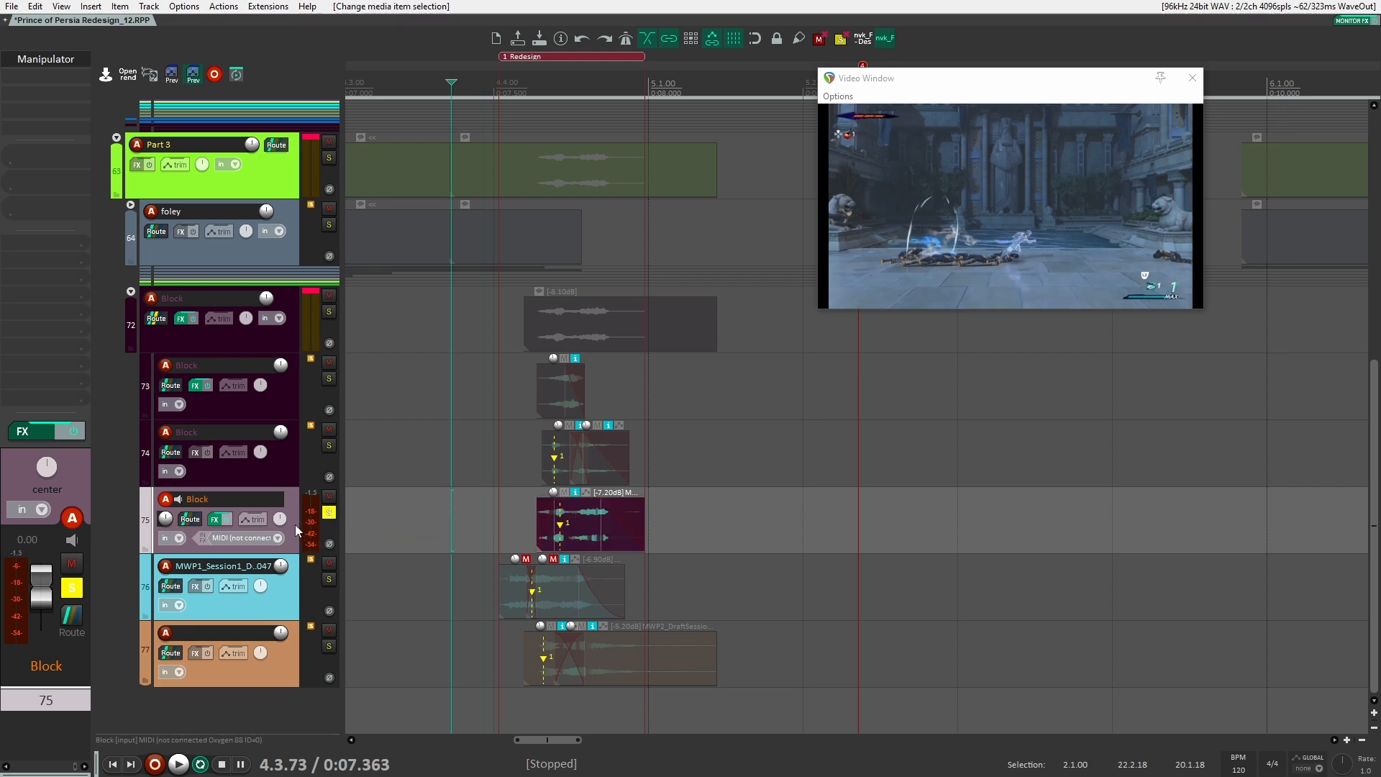
pyautogui.click(441, 533)
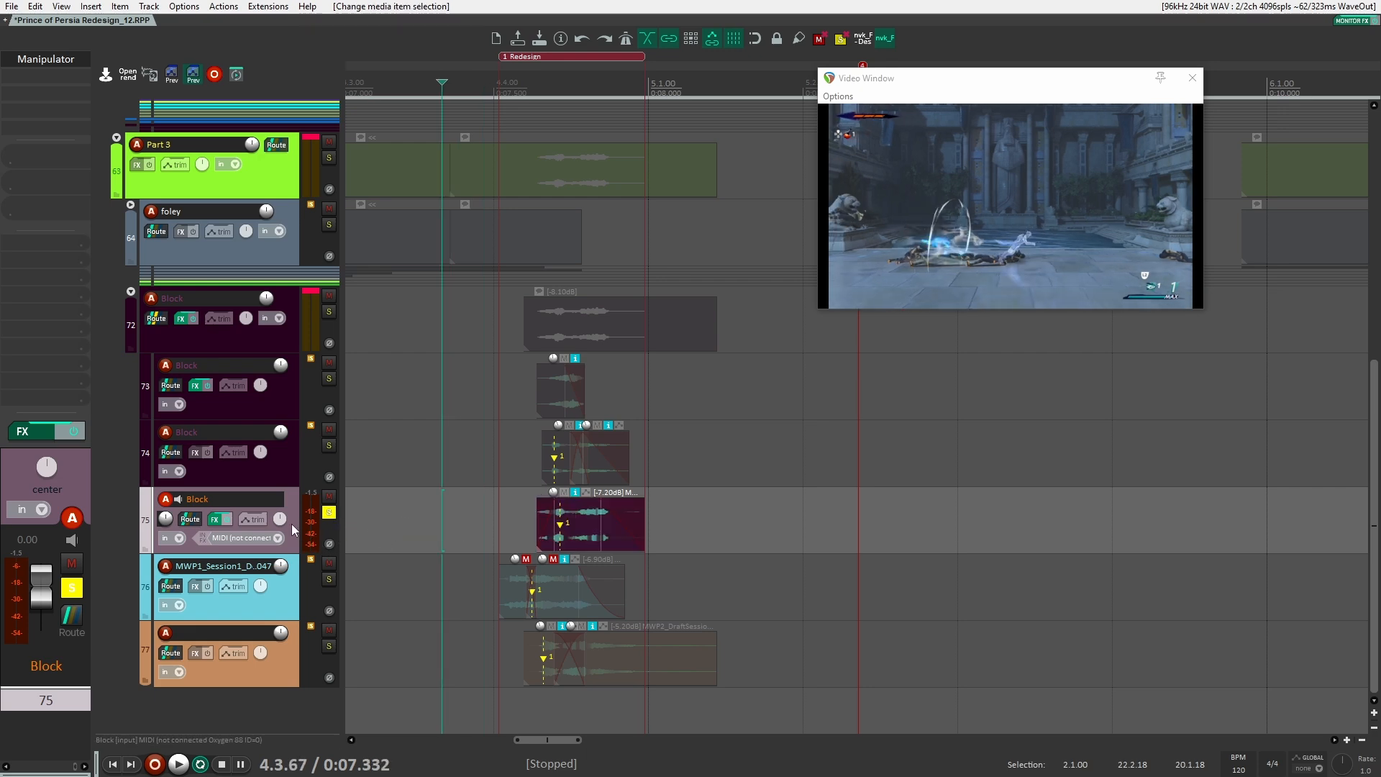
pyautogui.press('u')
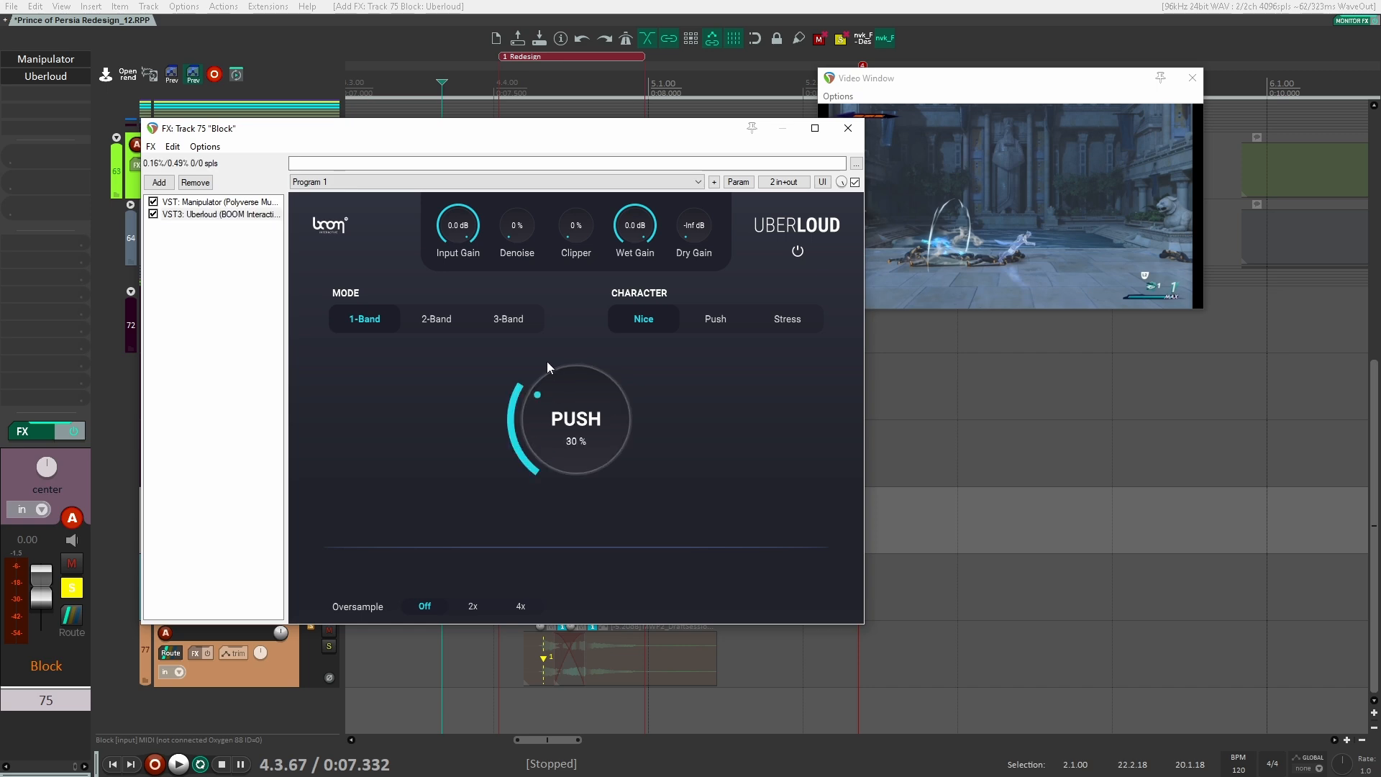
pyautogui.press('space')
pyautogui.moveTo(599, 366); pyautogui.dragTo(599, 380)
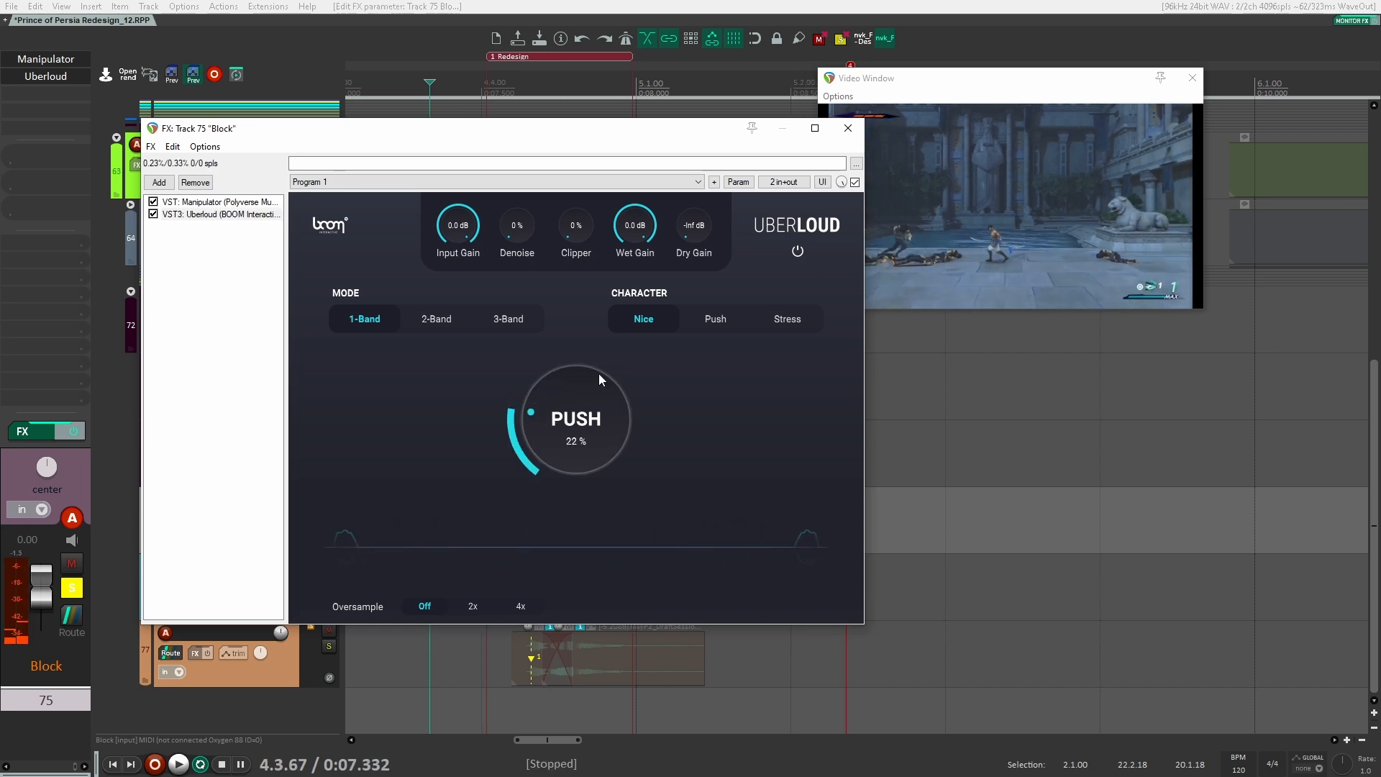
pyautogui.click(848, 128)
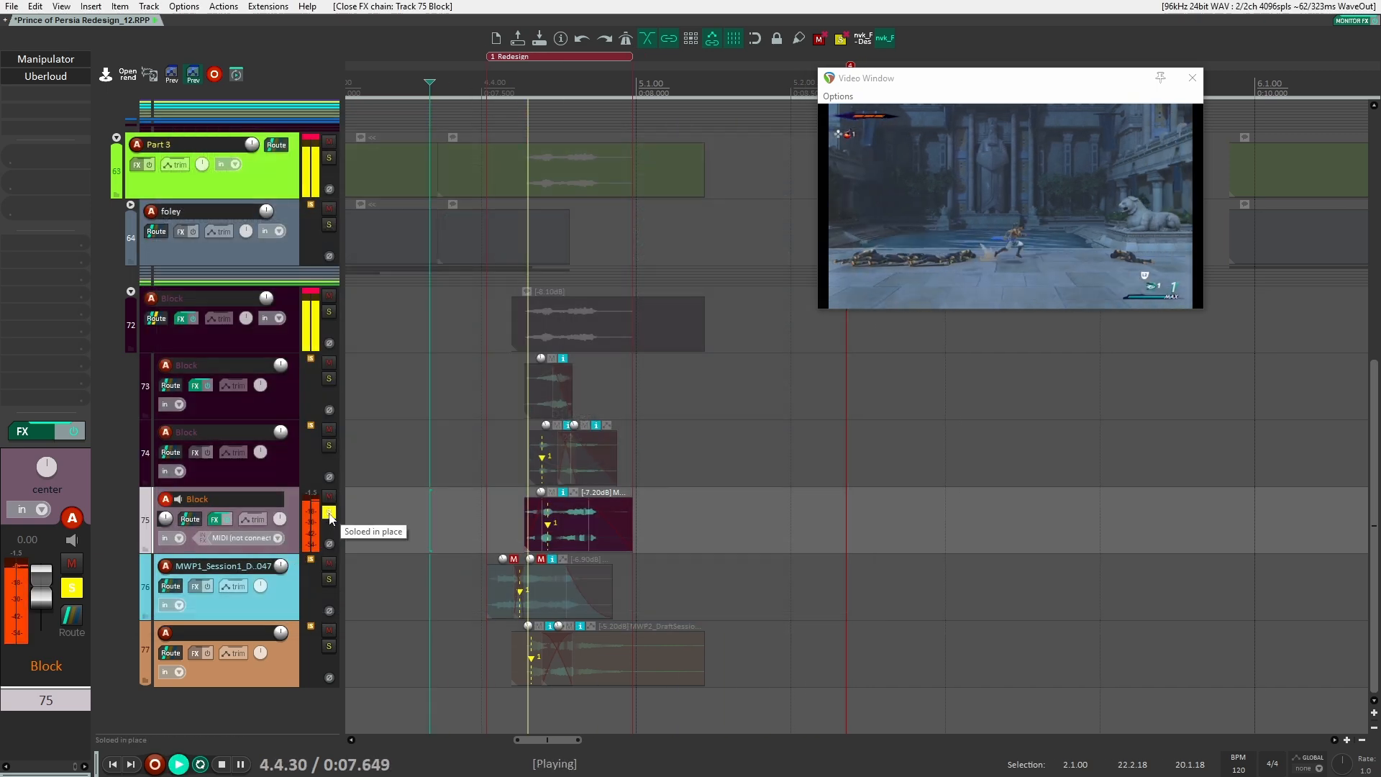
pyautogui.press('space')
# Raise Uberloud's Push to 34% on track 75, solo track 77 as well, and audition both scrape layers together.
pyautogui.click(42, 82)
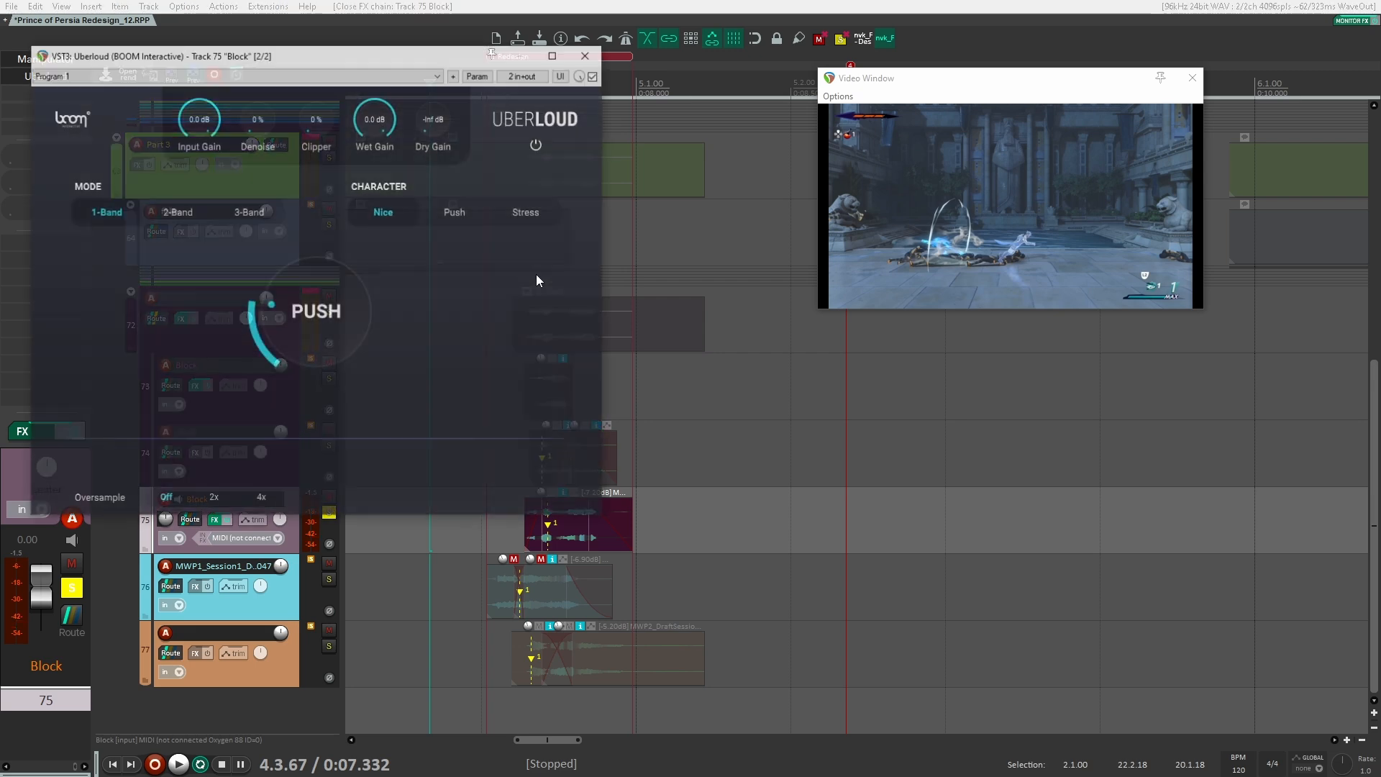
pyautogui.press('space')
pyautogui.click(329, 646)
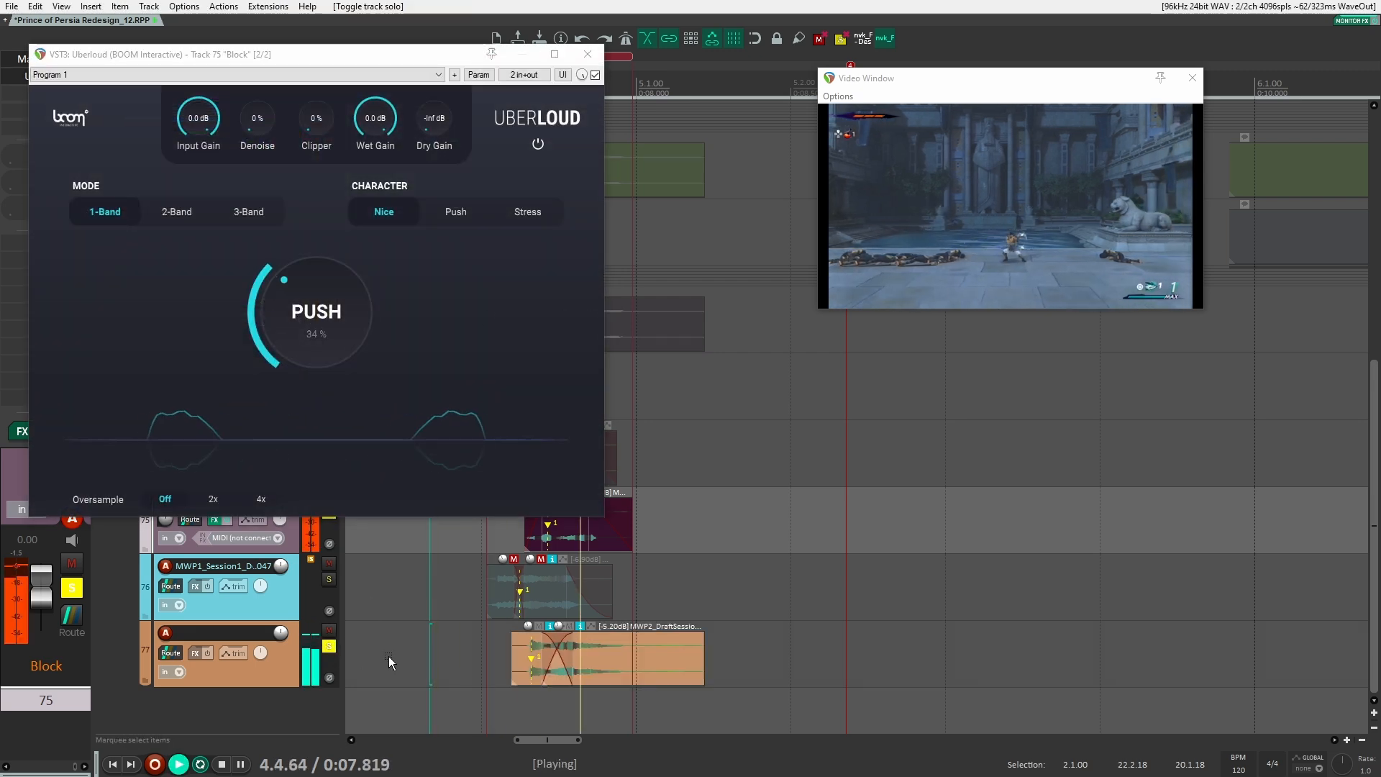
pyautogui.press('space')
pyautogui.press('space')
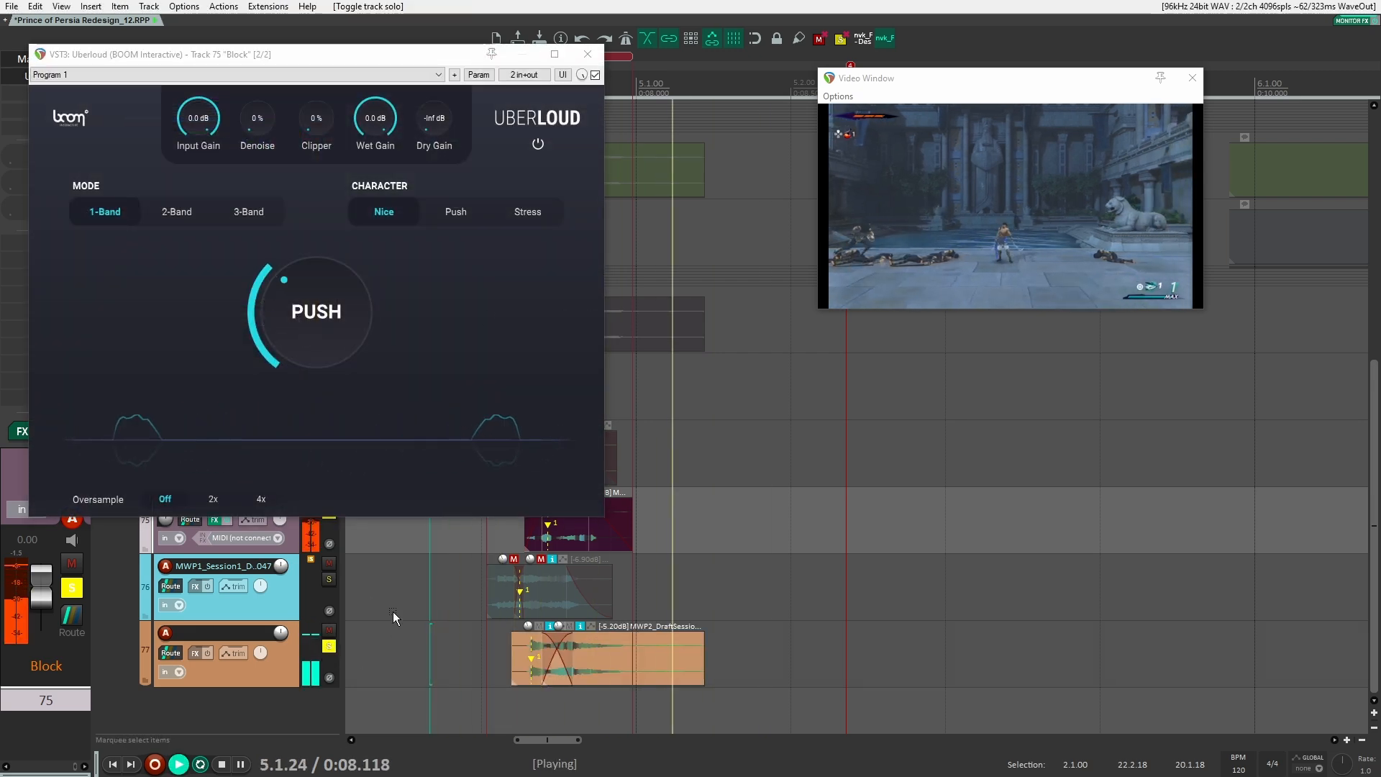
pyautogui.press('space')
pyautogui.click(587, 54)
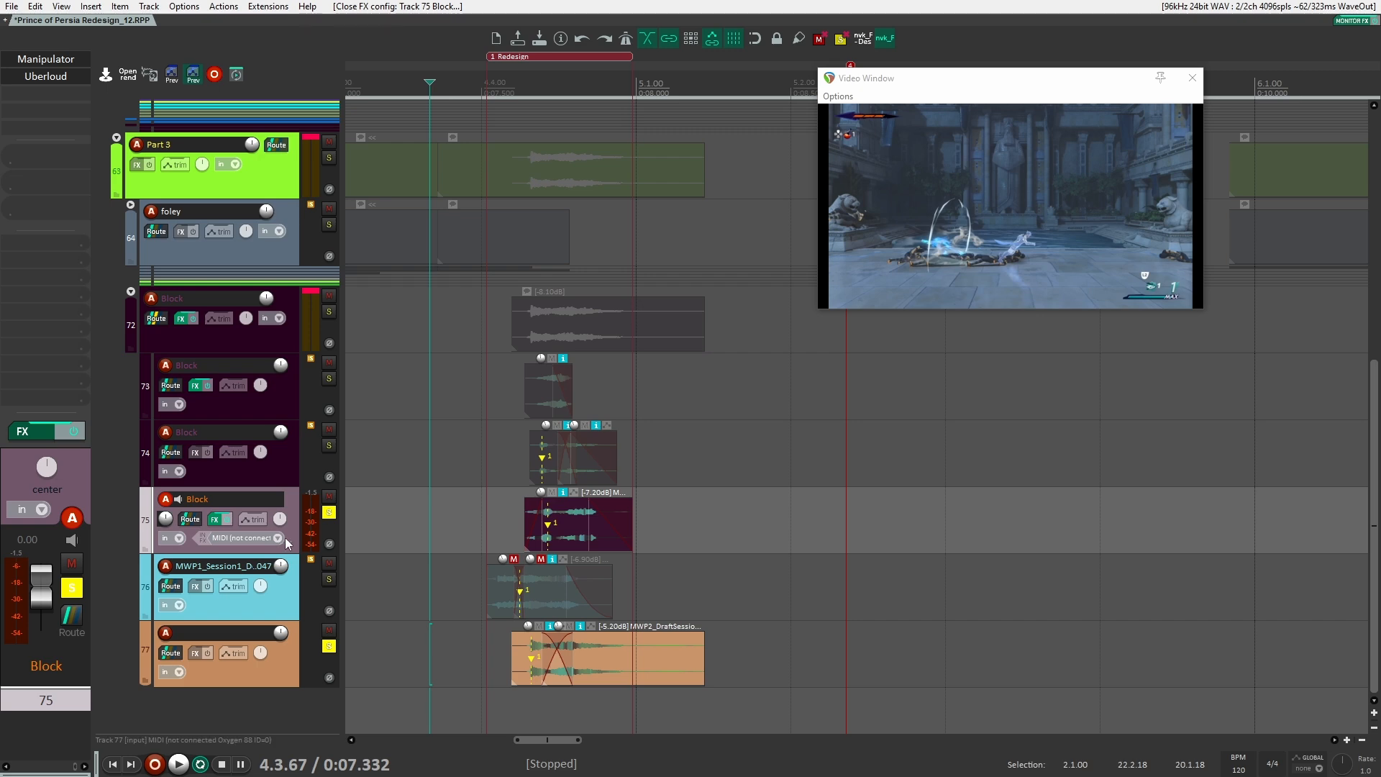
# Lower Uberloud's Push to 14% on Block track 75 and audition tracks 75 and 77 from 4.3.67.
pyautogui.click(50, 76)
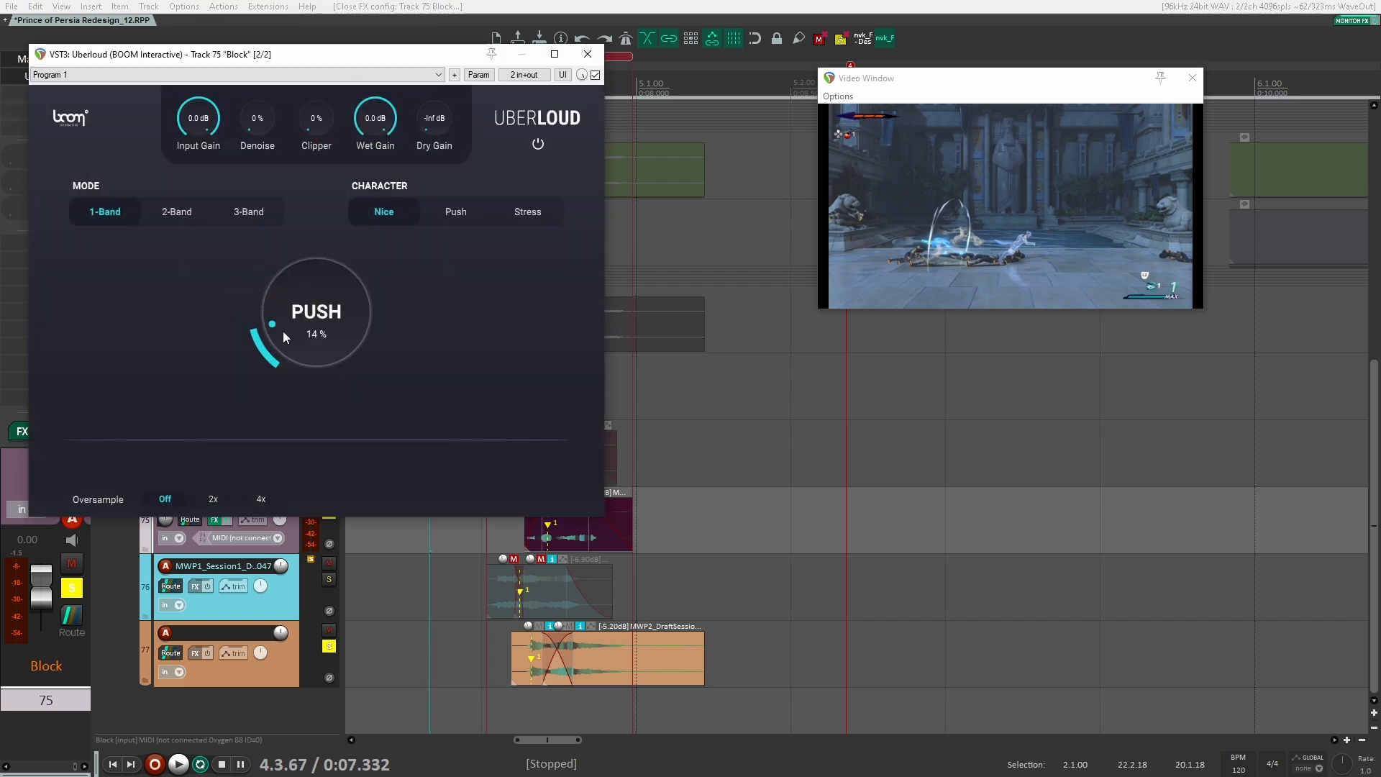
pyautogui.press('space')
pyautogui.press('space')
pyautogui.press('space')
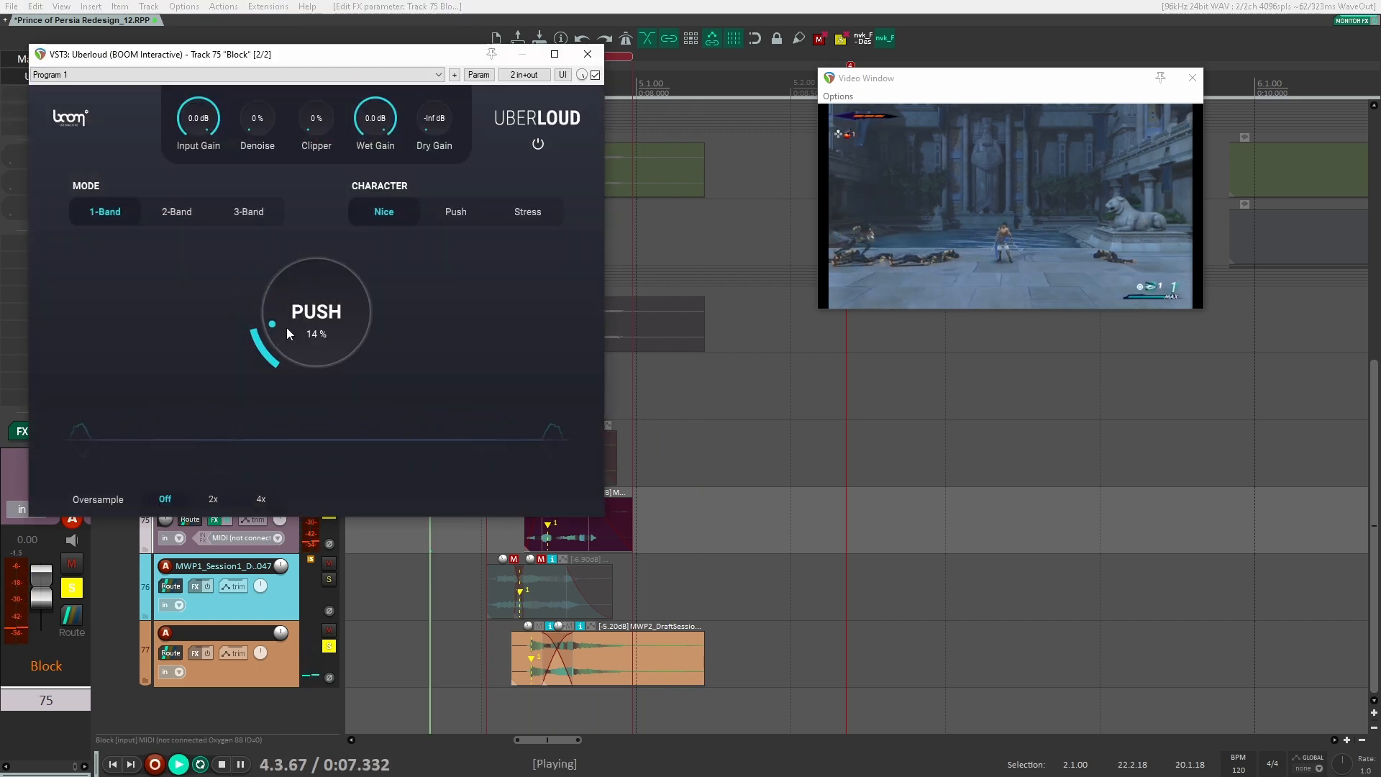
pyautogui.press('space')
pyautogui.press('space')
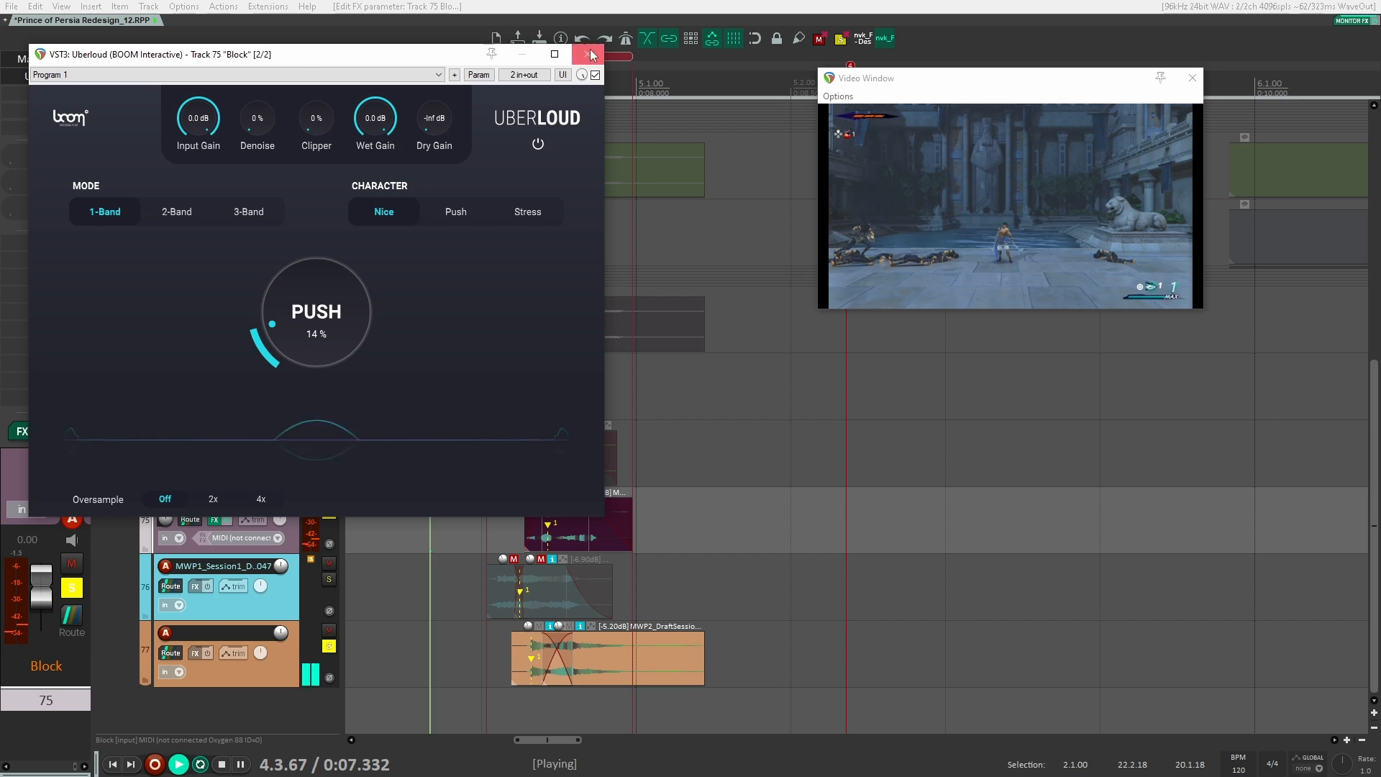
pyautogui.click(591, 55)
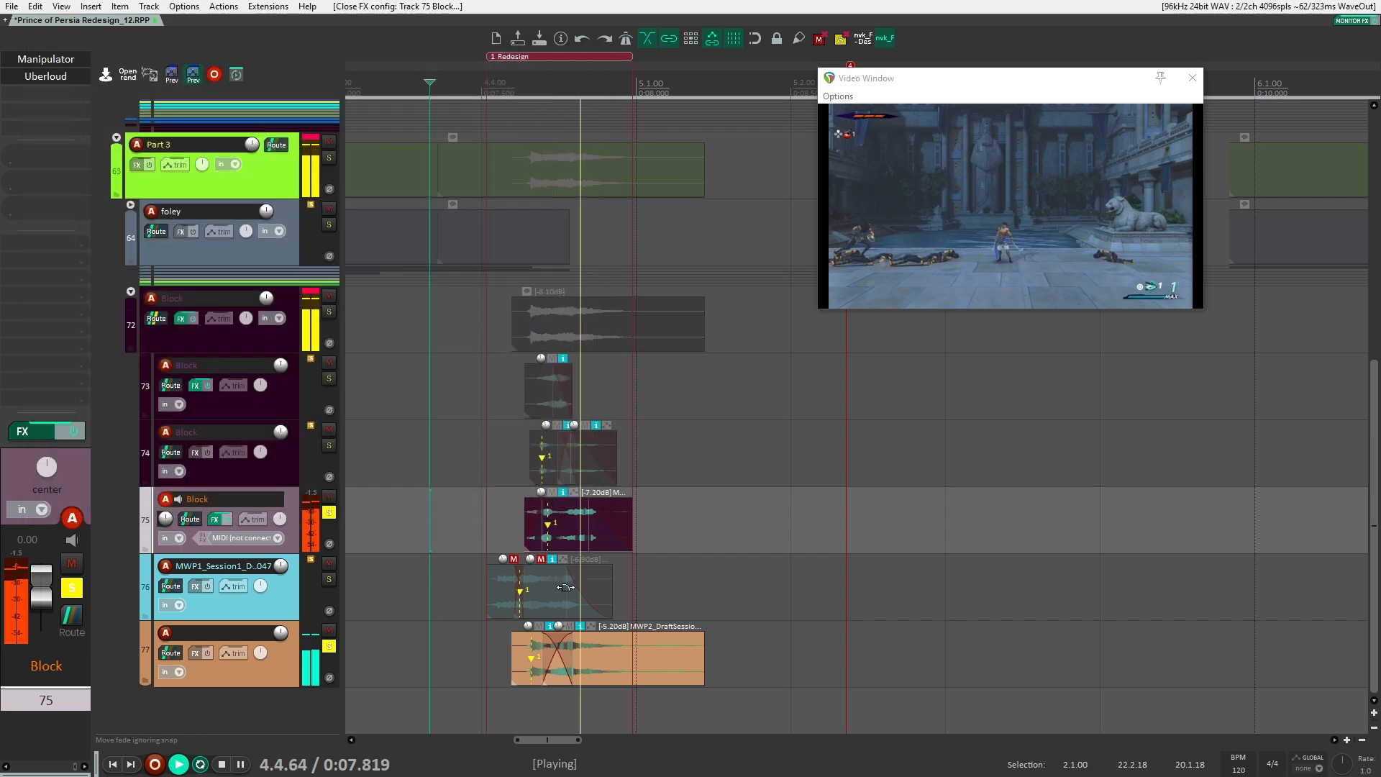
# Clear the solos on tracks 75 and 77 and audition the block sound in the full mix.
pyautogui.click(332, 513)
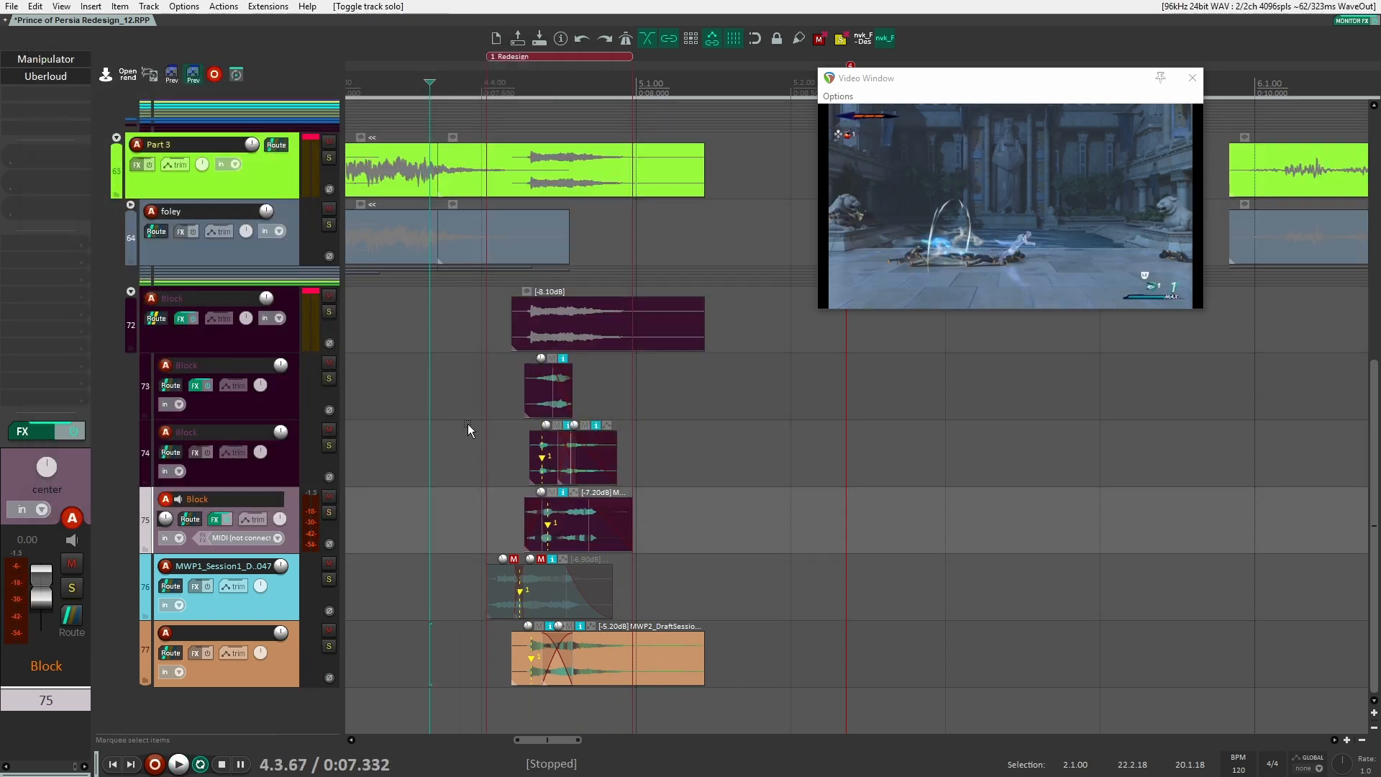
pyautogui.press('space')
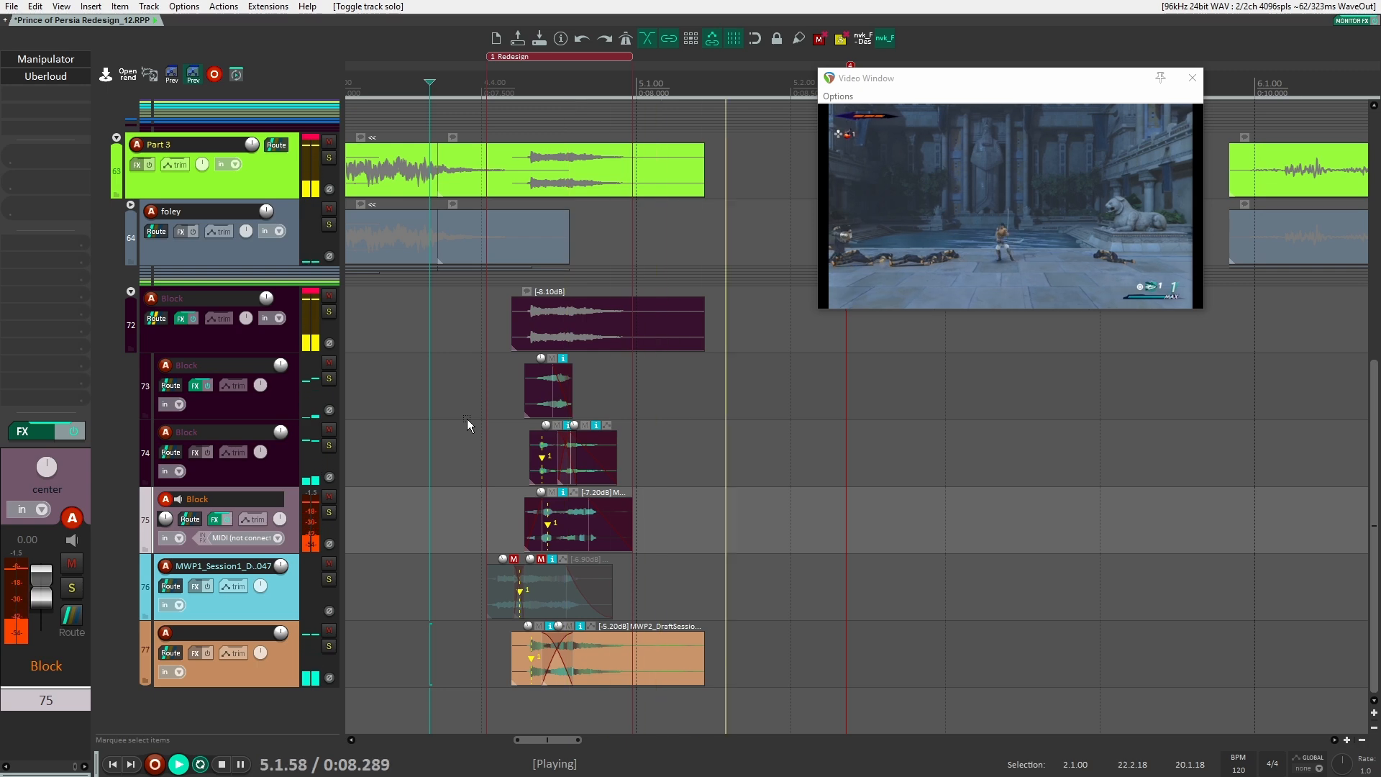
pyautogui.press('space')
pyautogui.press('space')
pyautogui.press('space')
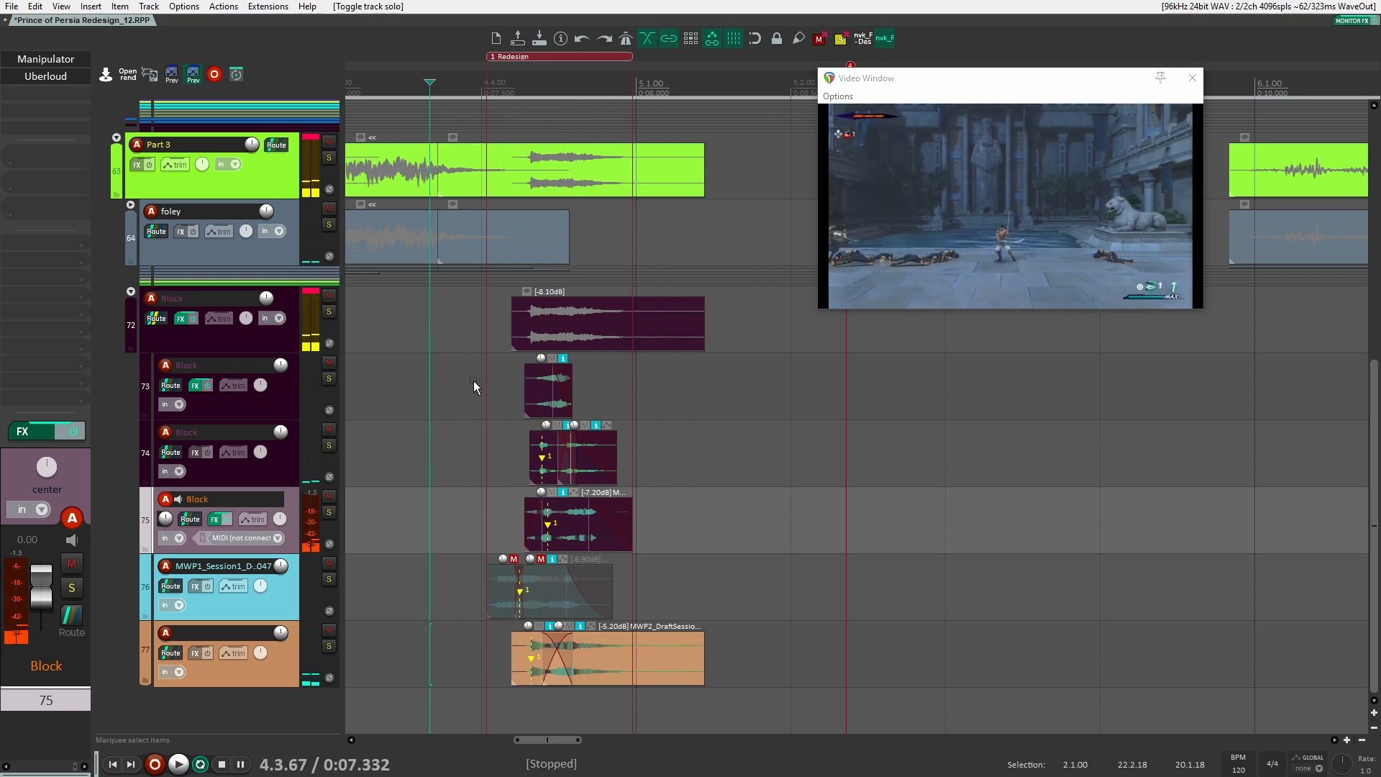
# Mute the clips on Block tracks 73 and 74 and audition the mix without them.
pyautogui.moveTo(473, 381); pyautogui.dragTo(633, 443)
pyautogui.press('m')
pyautogui.press('space')
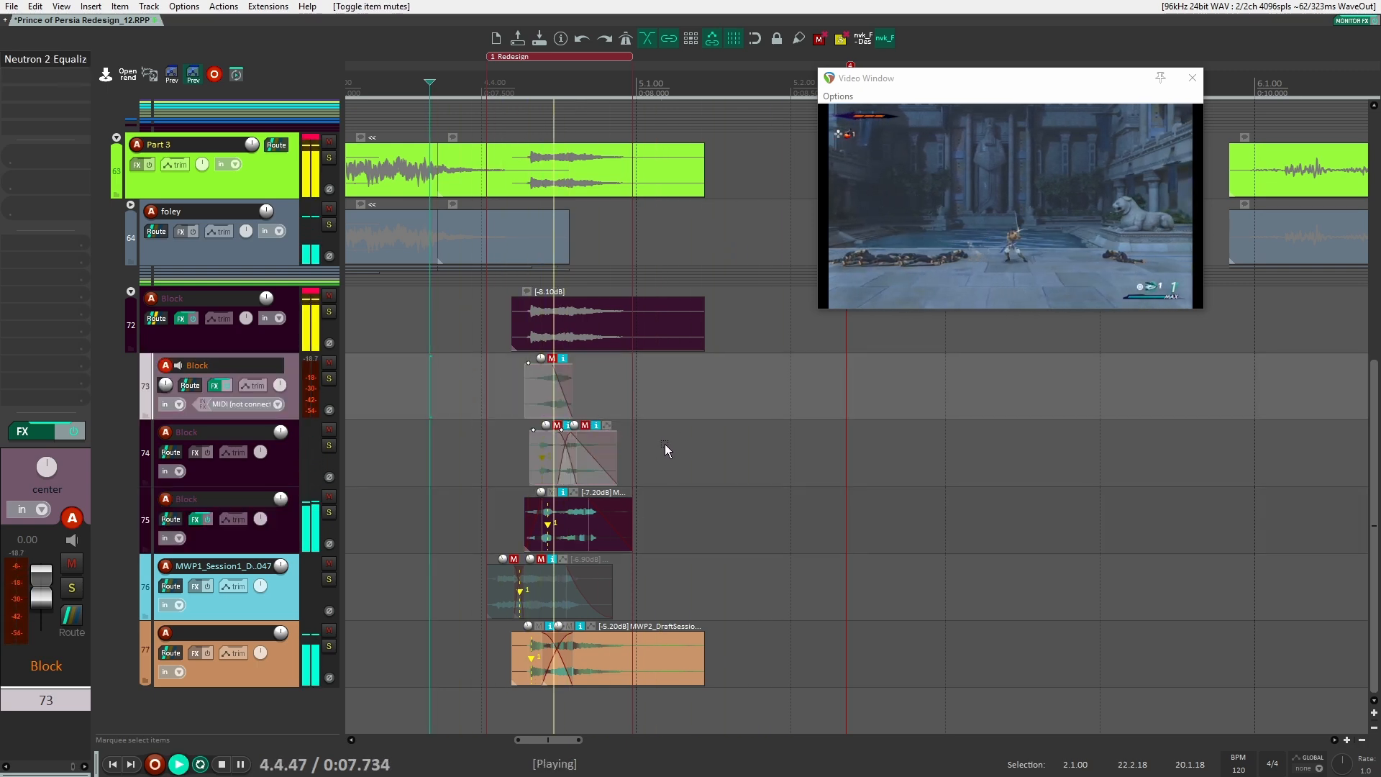
pyautogui.press('space')
# Unmute the clip on Block track 73, solo that track, and audition it alone.
pyautogui.moveTo(639, 385); pyautogui.dragTo(460, 386)
pyautogui.press('m')
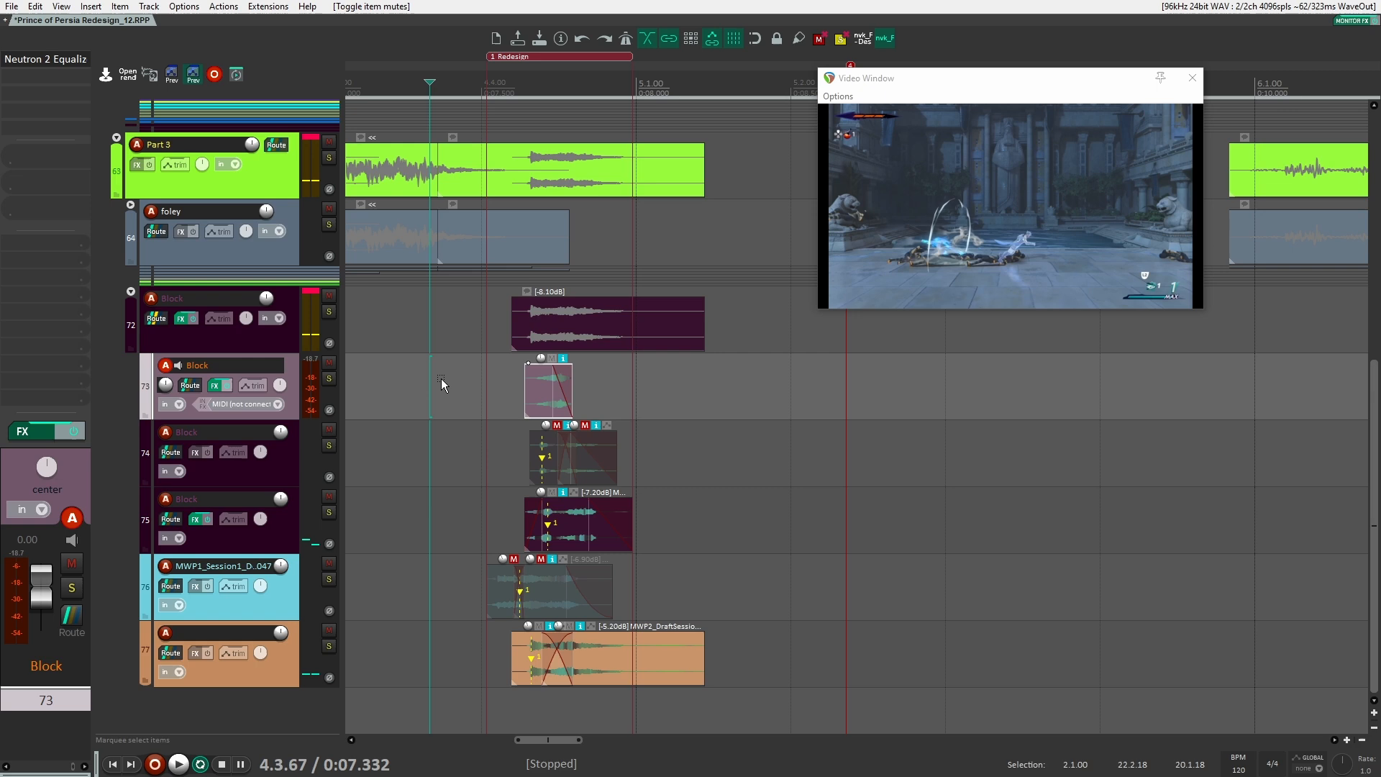
pyautogui.click(327, 382)
pyautogui.press('space')
pyautogui.press('space')
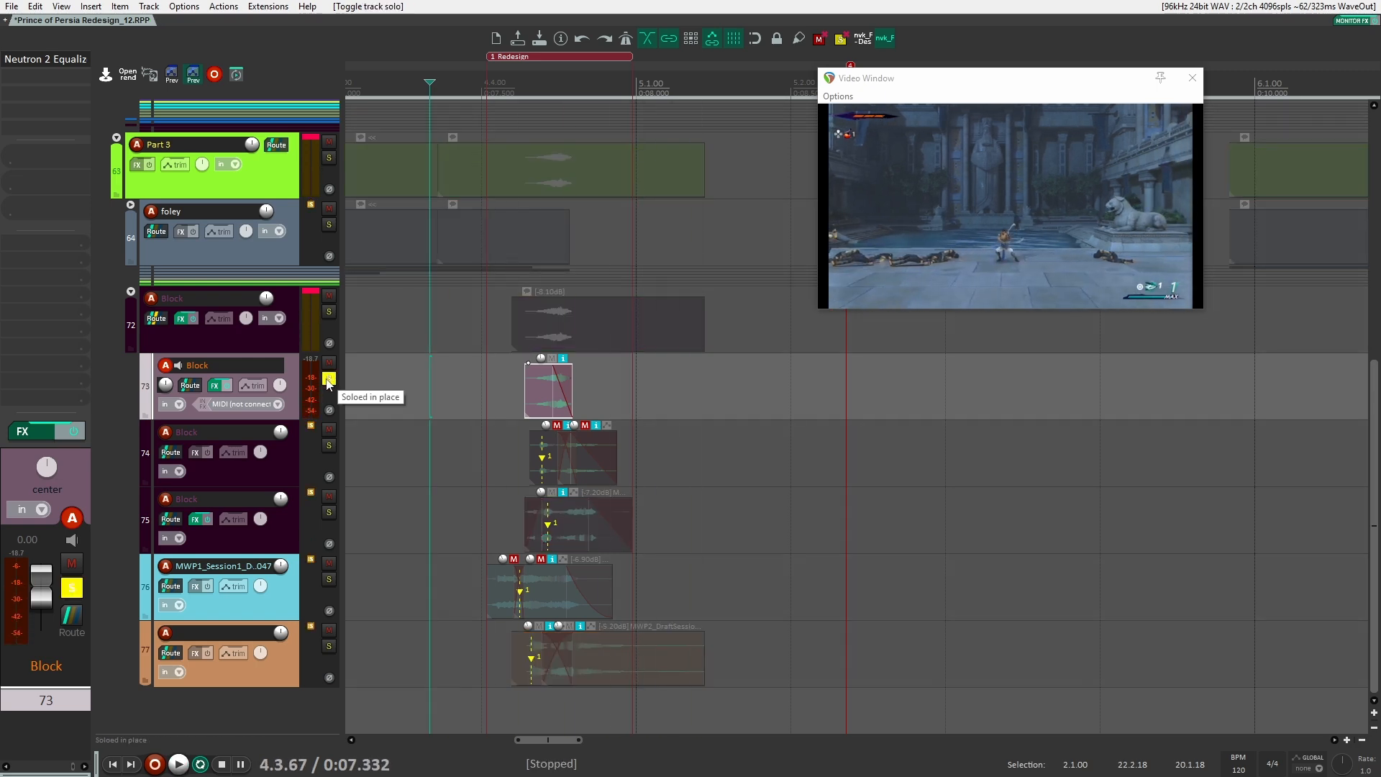
# Unsolo Block track 73 and mute its clip, unmute the clips on track 74, and audition track 74 alone.
pyautogui.click(328, 381)
pyautogui.moveTo(471, 441); pyautogui.dragTo(641, 441)
pyautogui.press('space')
pyautogui.press('space')
pyautogui.press('m')
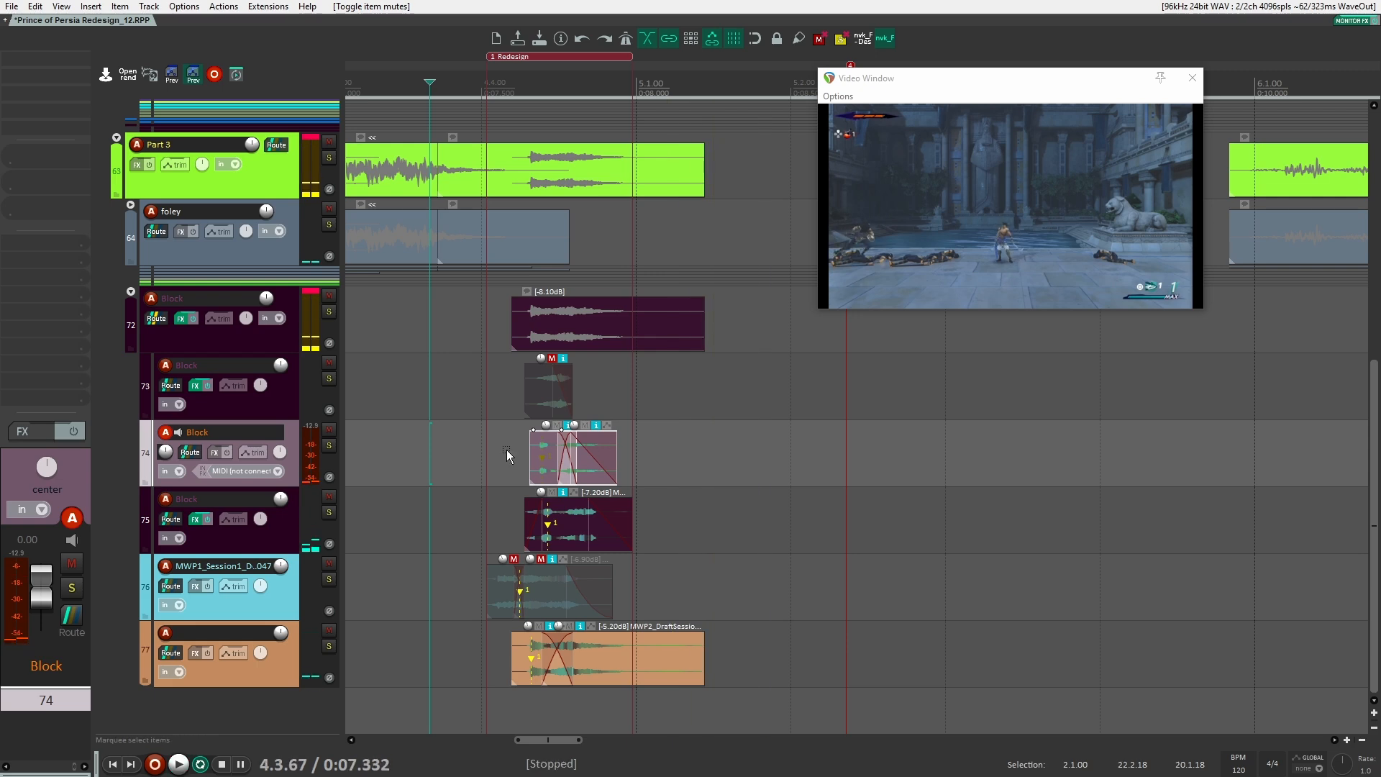
pyautogui.click(329, 445)
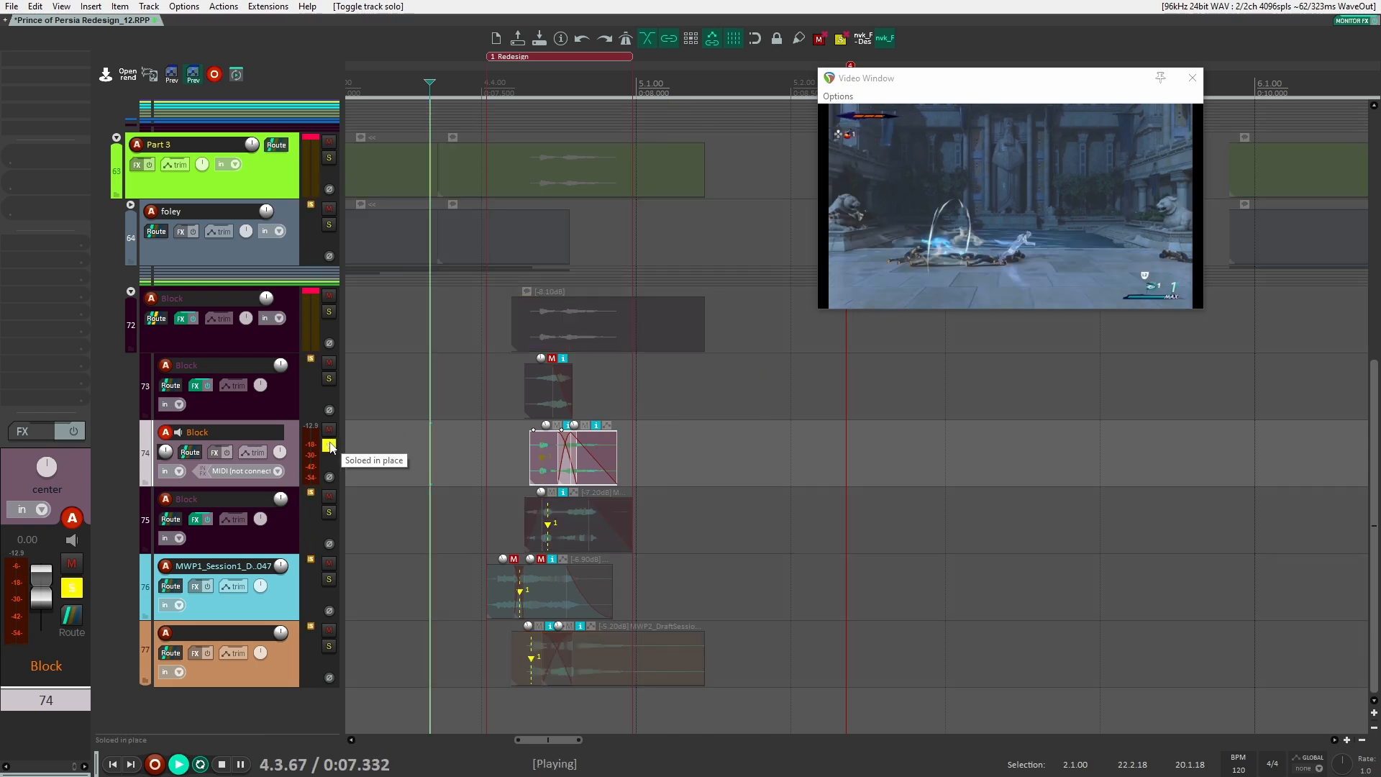
pyautogui.press('space')
pyautogui.click(329, 445)
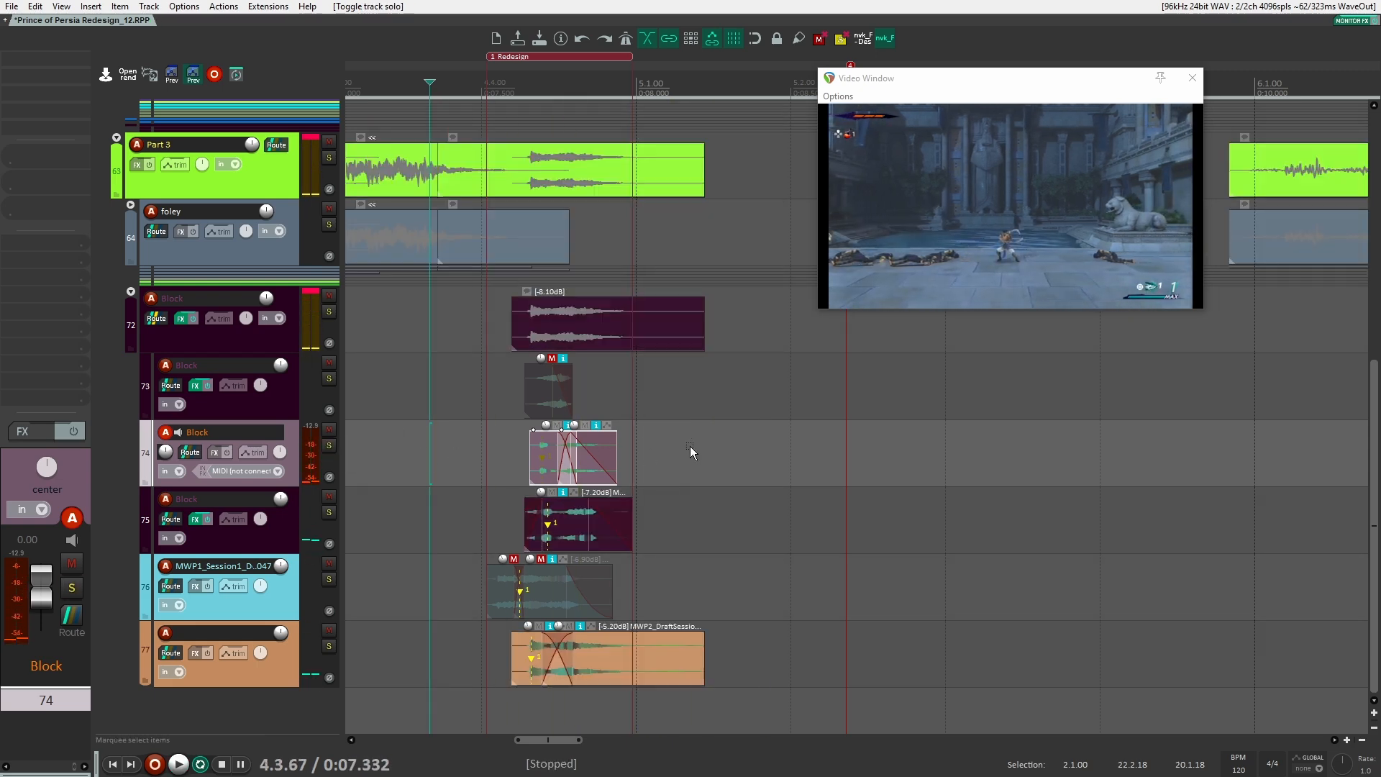
# Mute the clips on Block track 74 and audition the remaining block layers from 4.4.13.
pyautogui.press('m')
pyautogui.click(492, 496)
pyautogui.press('space')
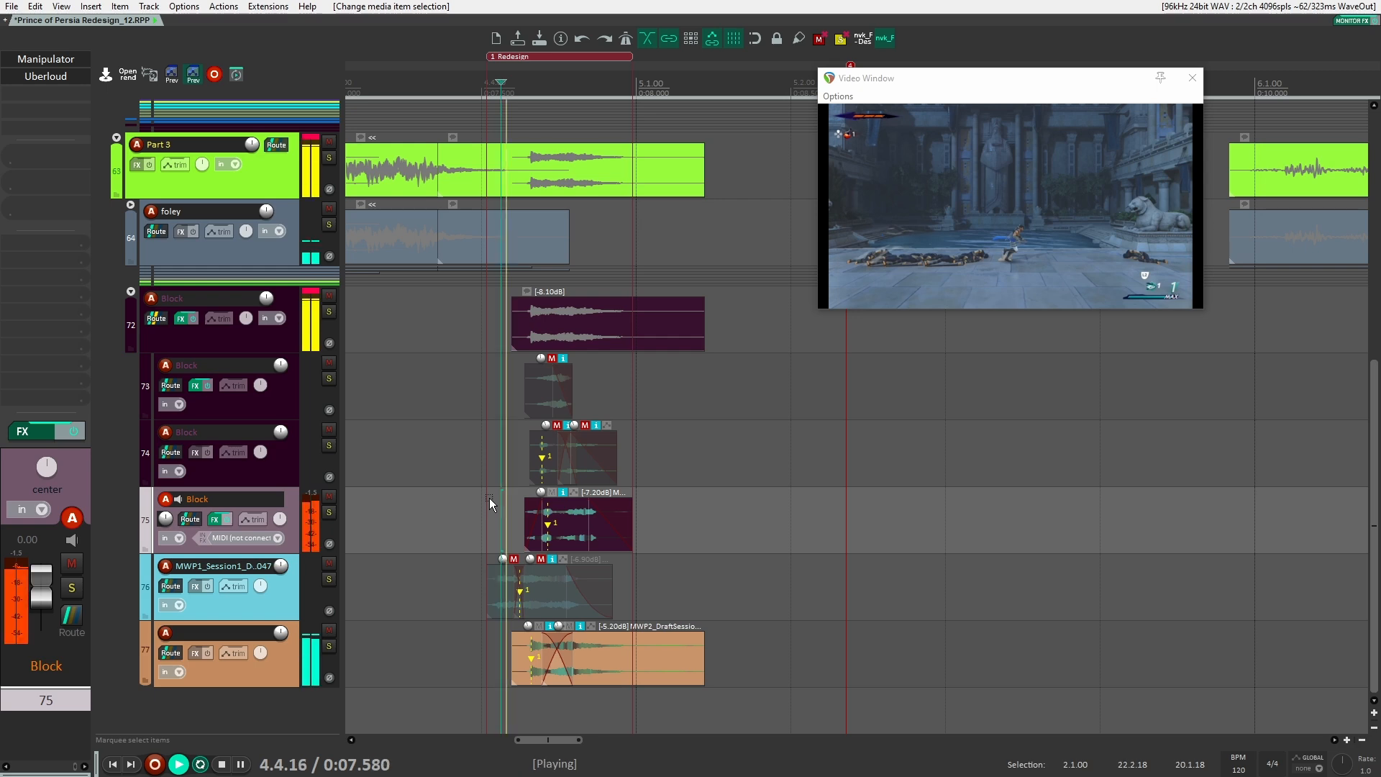
pyautogui.press('space')
# Reduce the volume of the scrape clips on track 77 to -9.90 dB, solo the track, and audition it.
pyautogui.moveTo(458, 647); pyautogui.dragTo(679, 670)
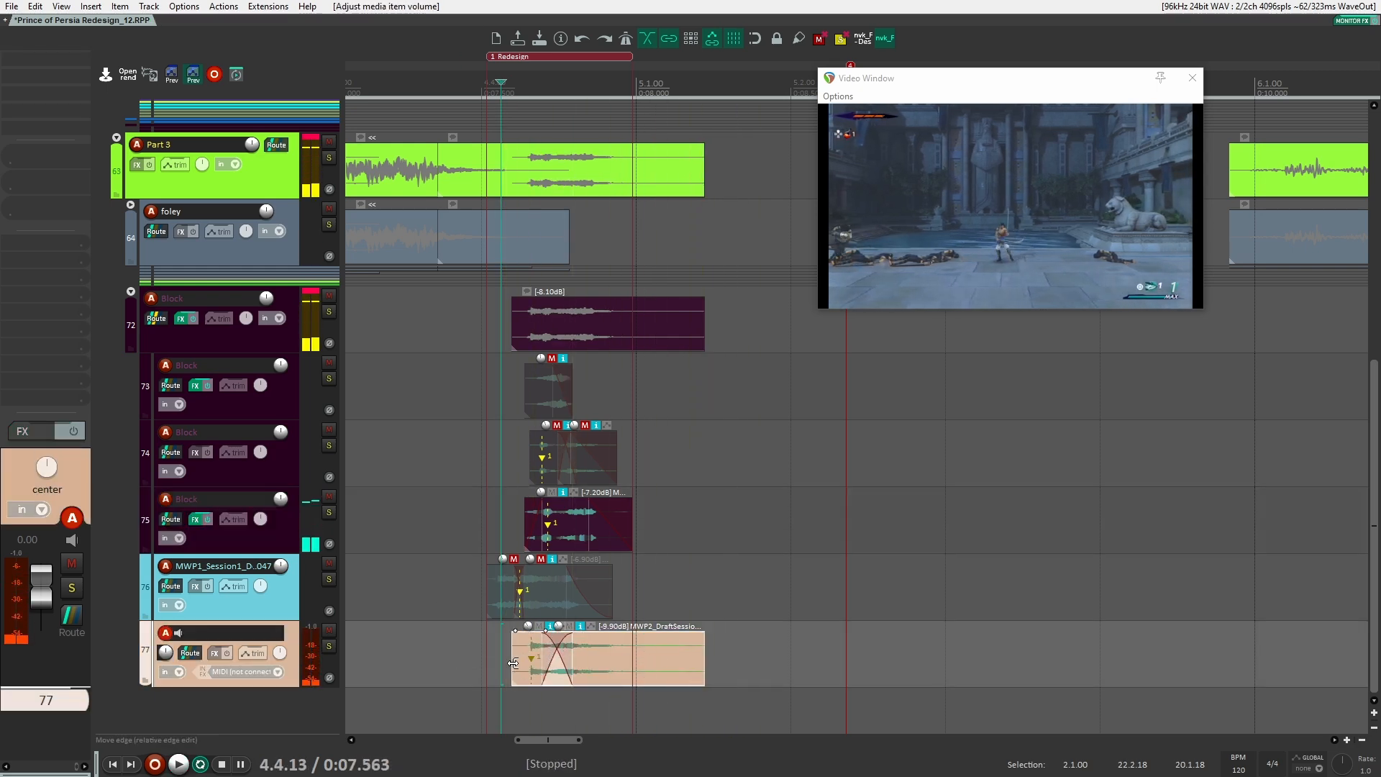
pyautogui.press('space')
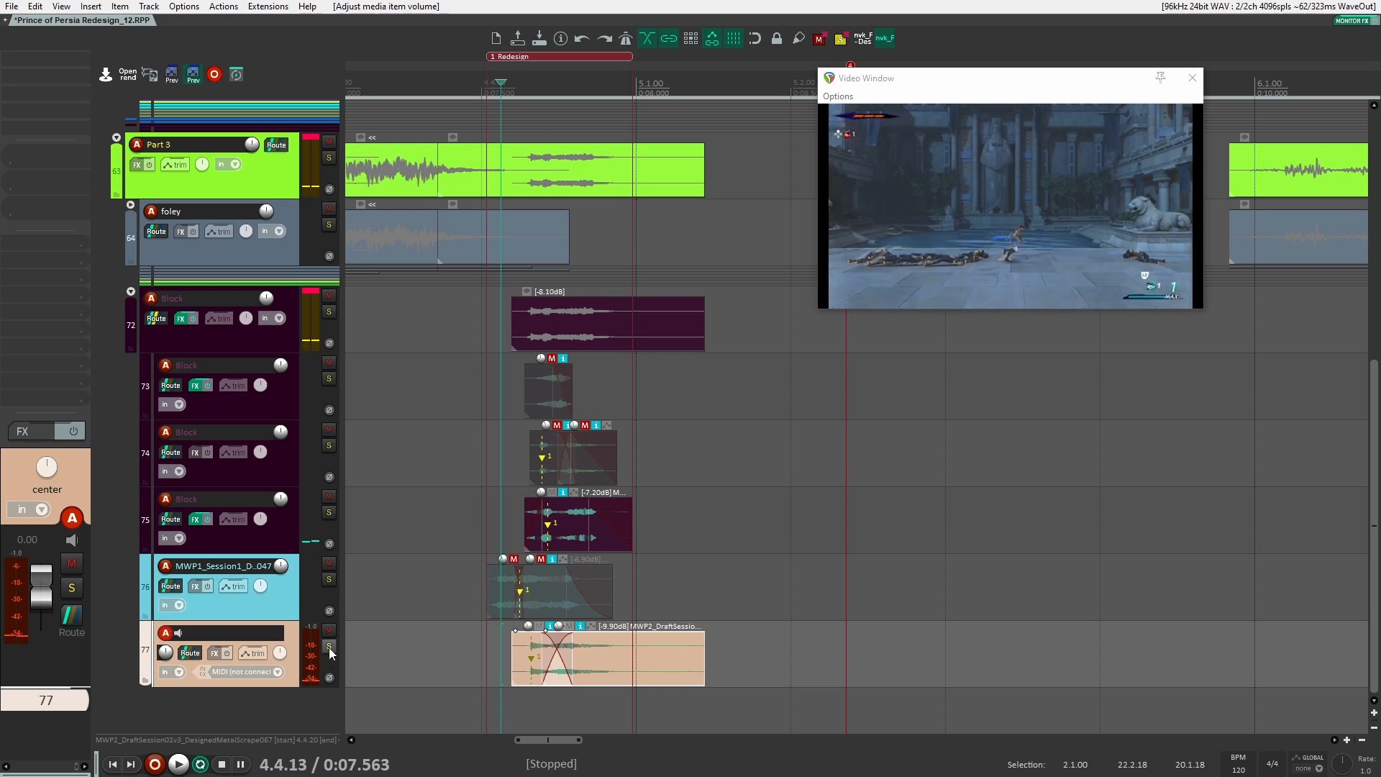
pyautogui.click(329, 646)
pyautogui.press('space')
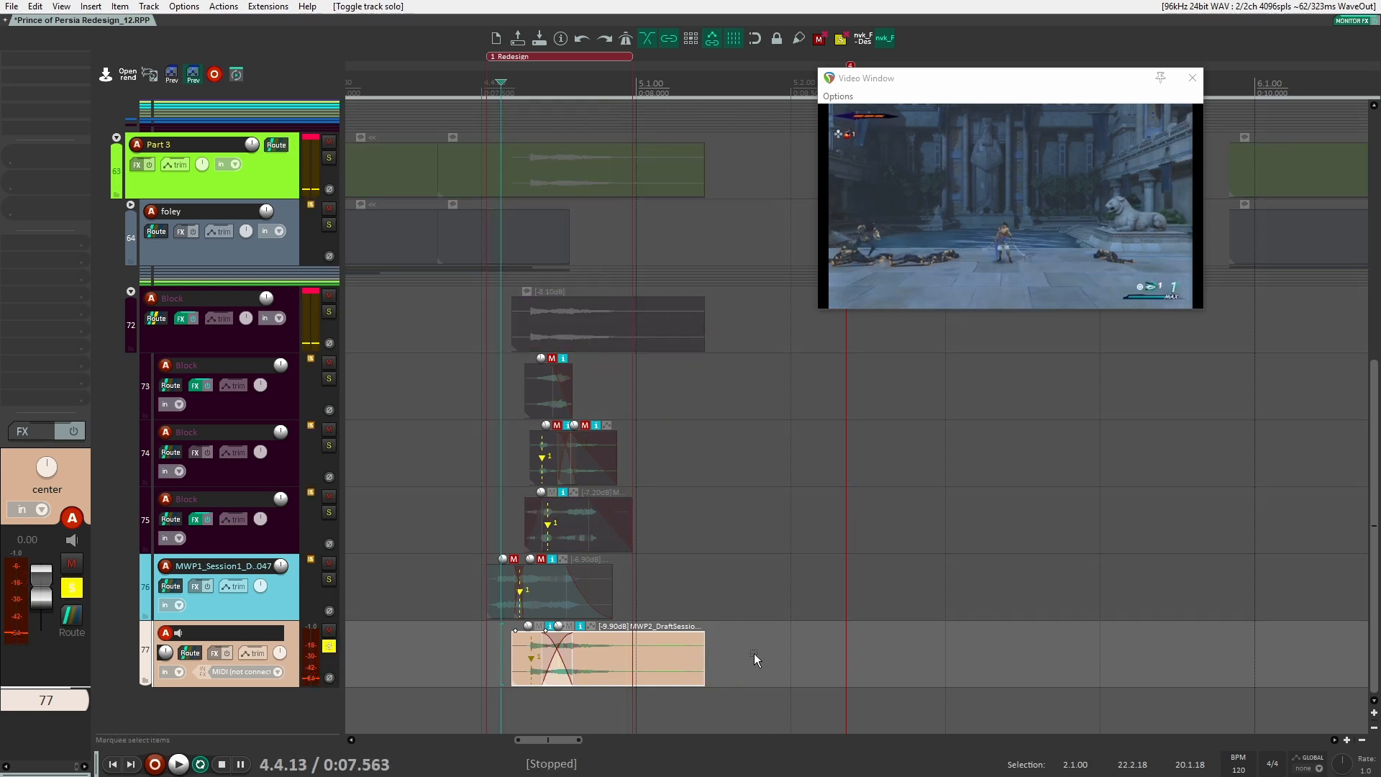
# Trim the end of track 77's scrape clip to about 5.1.00 with a fade-out and audition it from 4.4.04.
pyautogui.click(756, 659)
pyautogui.moveTo(705, 651); pyautogui.dragTo(633, 649)
pyautogui.press('space')
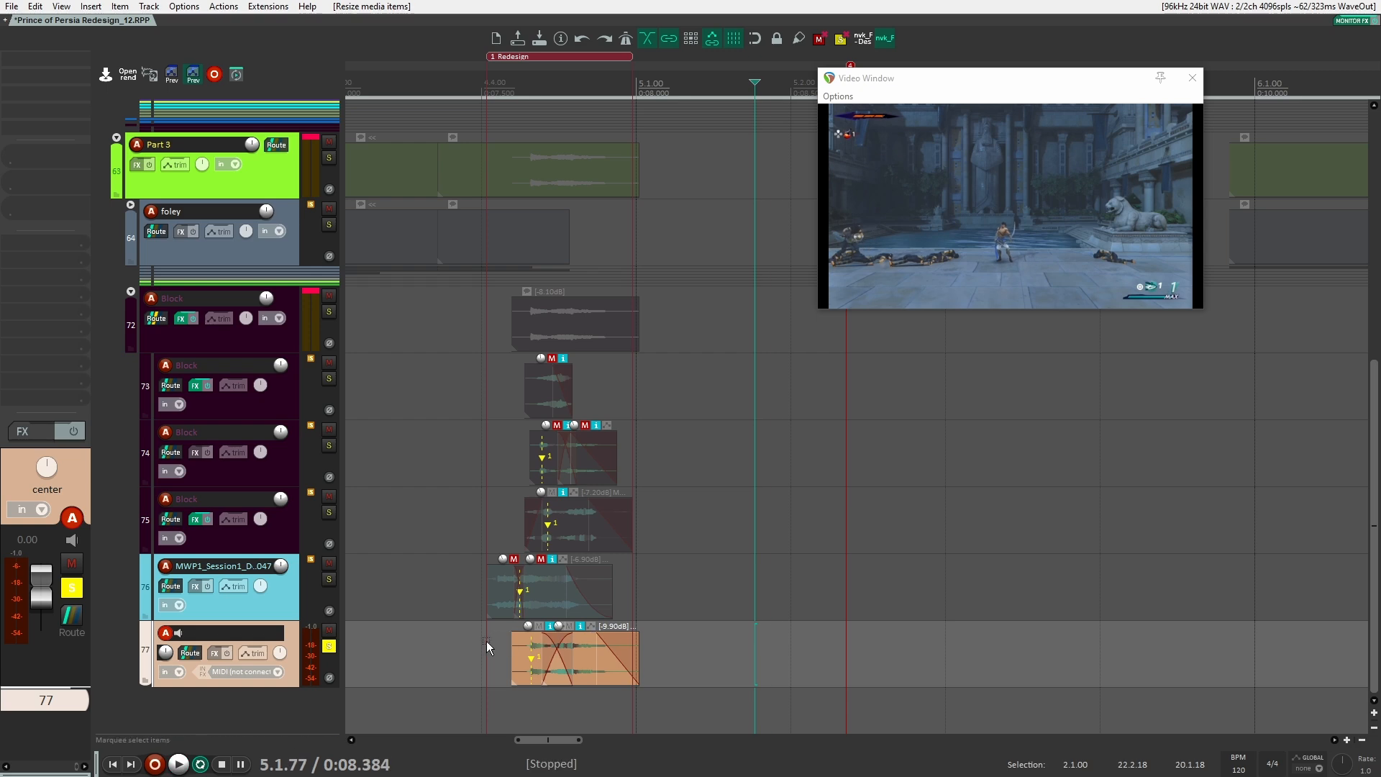
pyautogui.click(487, 641)
pyautogui.press('space')
pyautogui.press('space')
pyautogui.press('space')
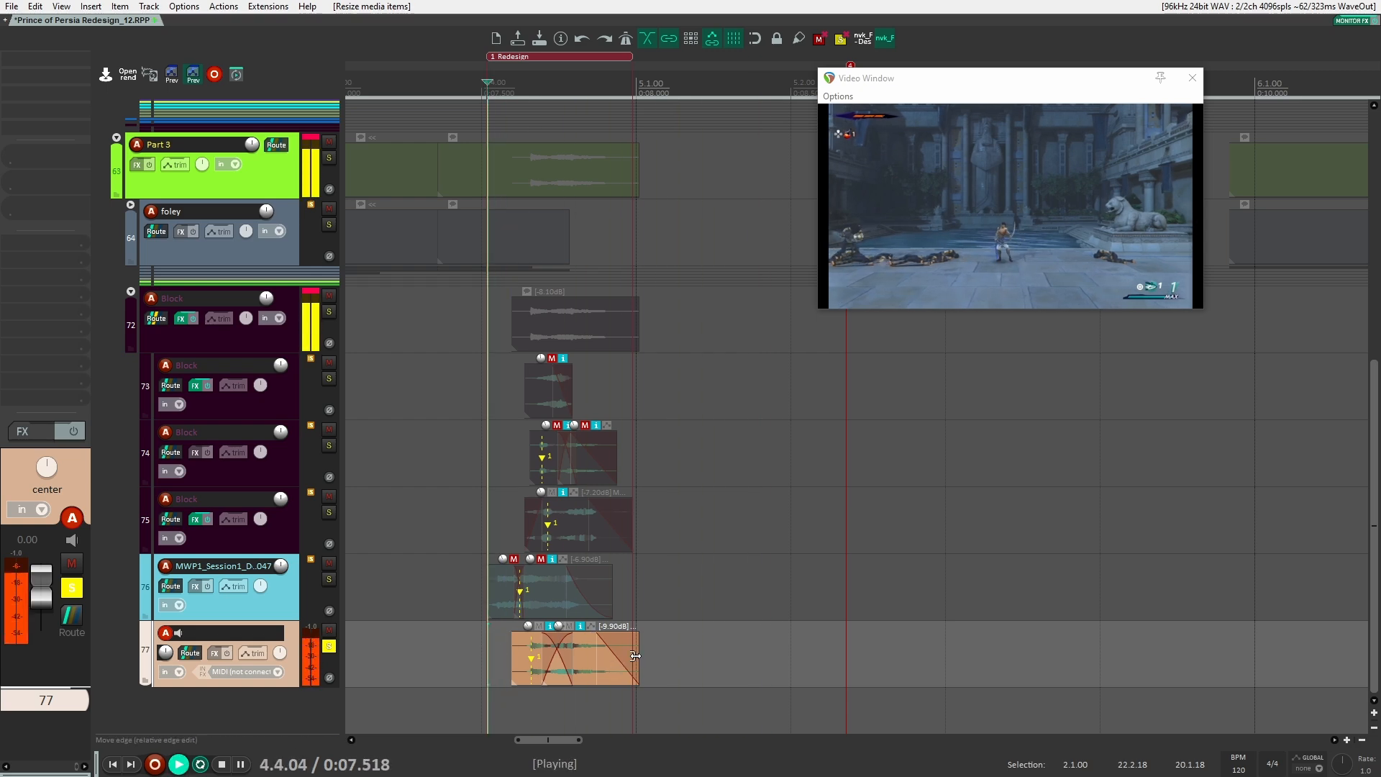
pyautogui.press('space')
# Extend track 77's scrape clip past 5.1.00 with a longer fade-out and audition the tail.
pyautogui.moveTo(635, 655); pyautogui.dragTo(604, 640)
pyautogui.press('space')
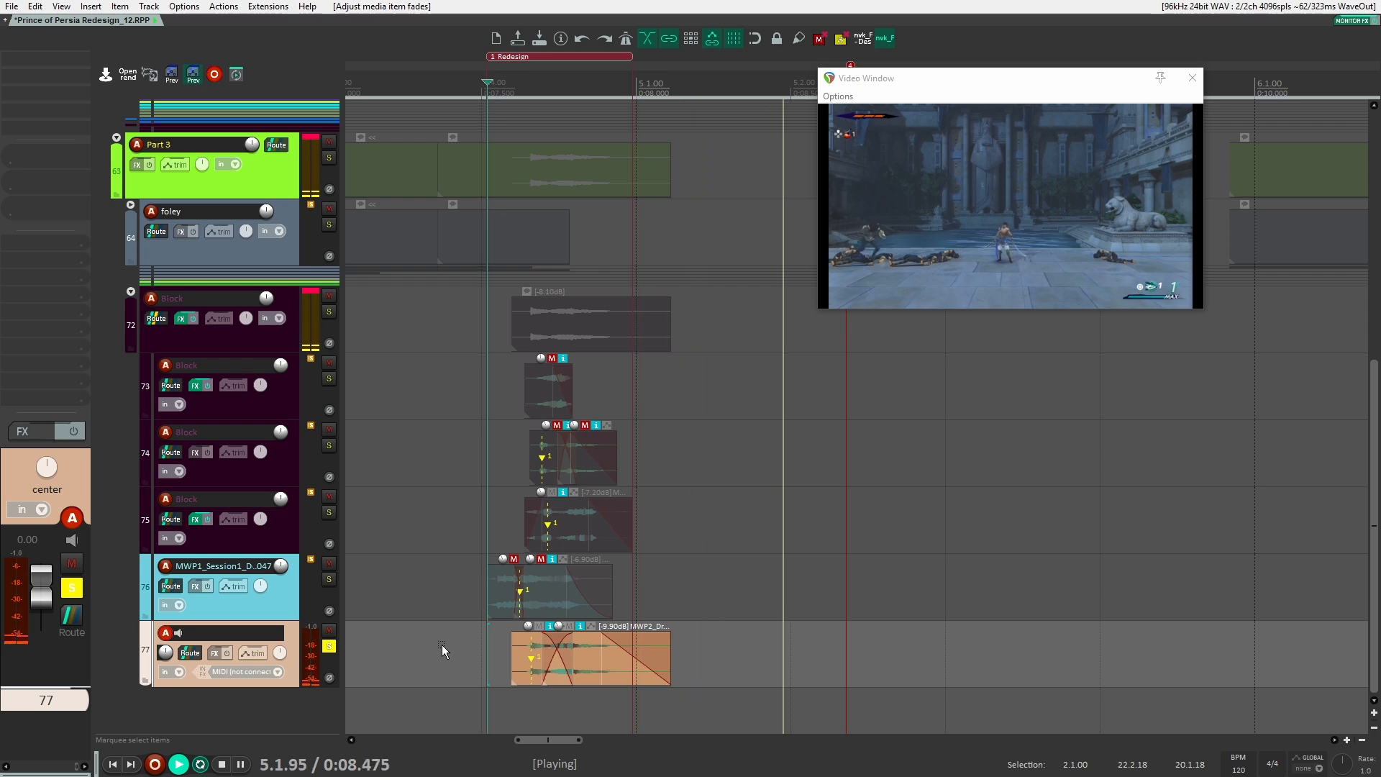
pyautogui.press('space')
pyautogui.click(436, 645)
pyautogui.press('space')
# Unsolo track 77 and audition its scrape together with the full mix from 4.3.71.
pyautogui.click(316, 646)
pyautogui.click(412, 536)
pyautogui.press('space')
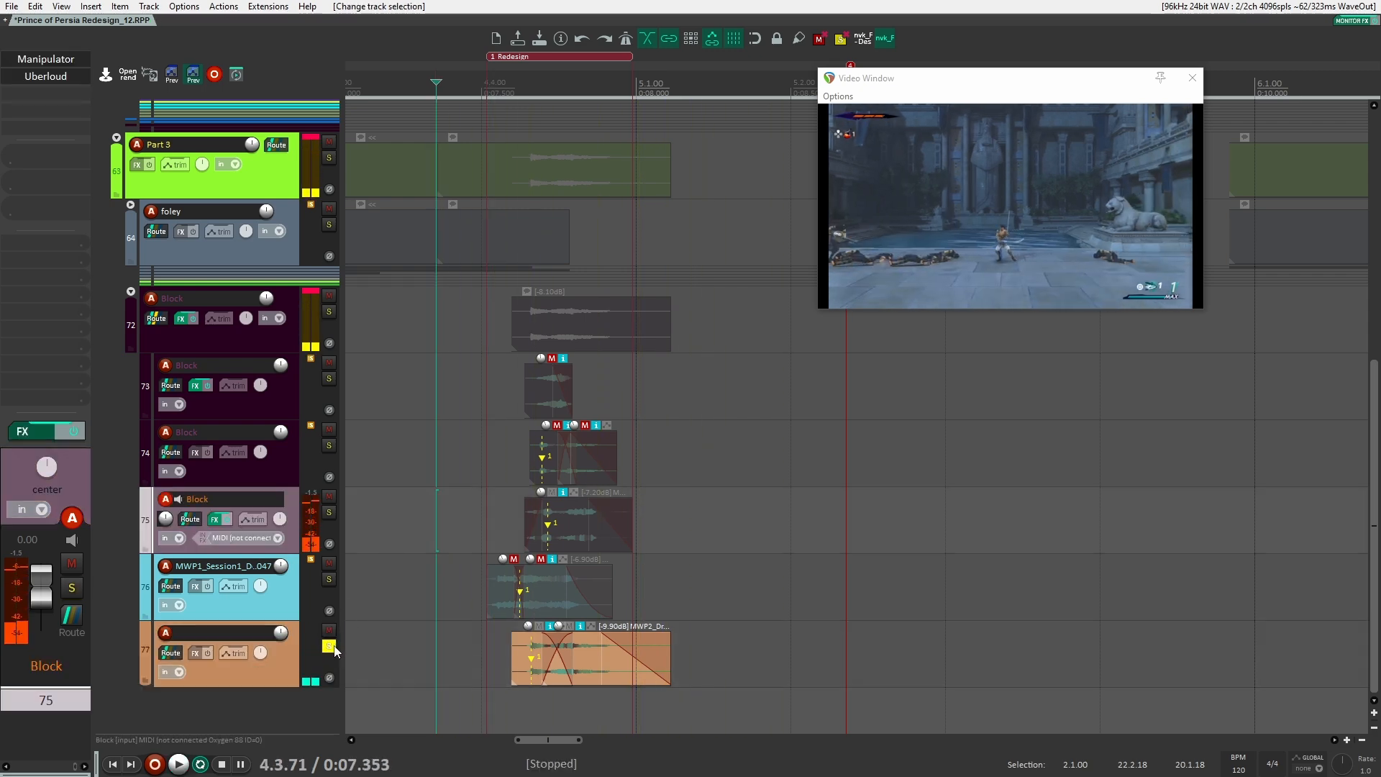
pyautogui.click(330, 646)
pyautogui.press('space')
# Change the fade-out of track 77's second scrape clip to a curved shape and start it slightly earlier.
pyautogui.rightClick(629, 650)
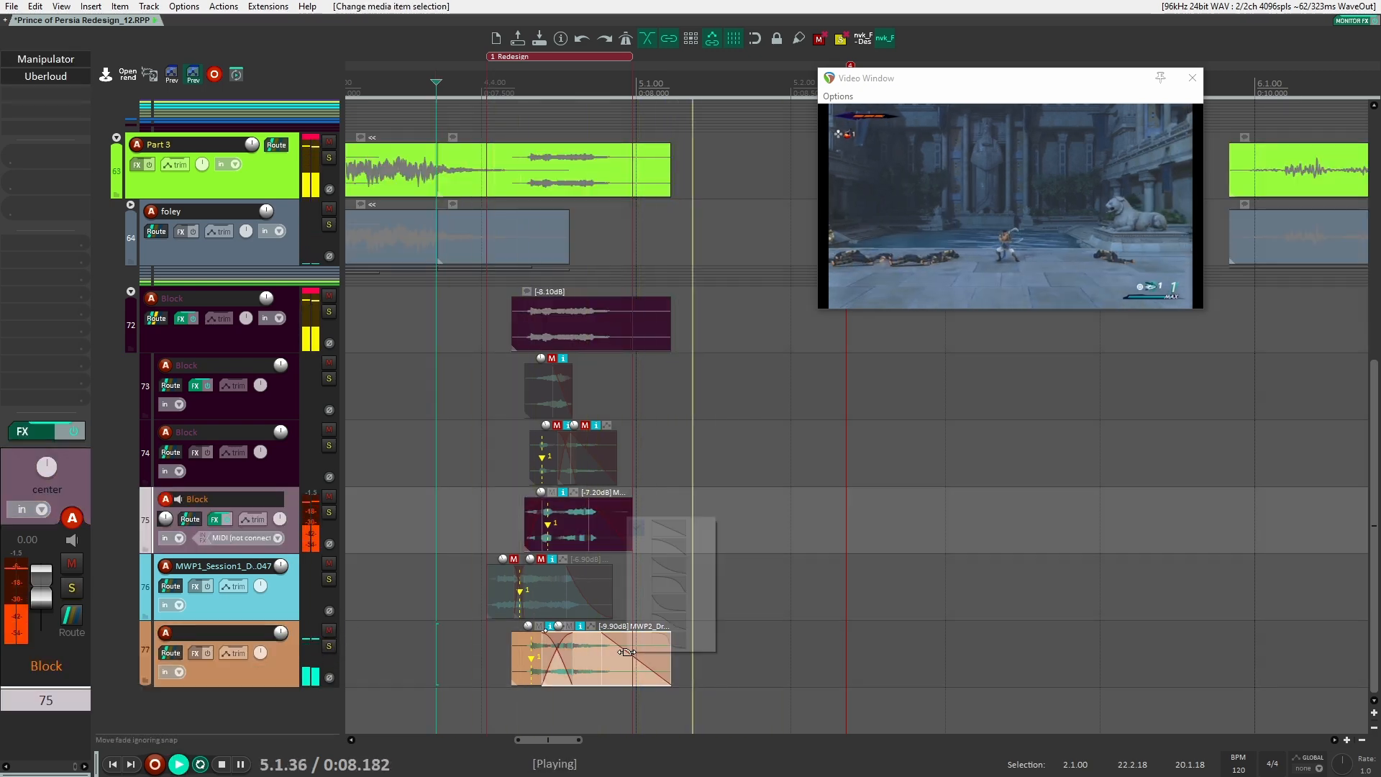
pyautogui.click(665, 566)
pyautogui.moveTo(604, 639); pyautogui.dragTo(600, 639)
pyautogui.press('space')
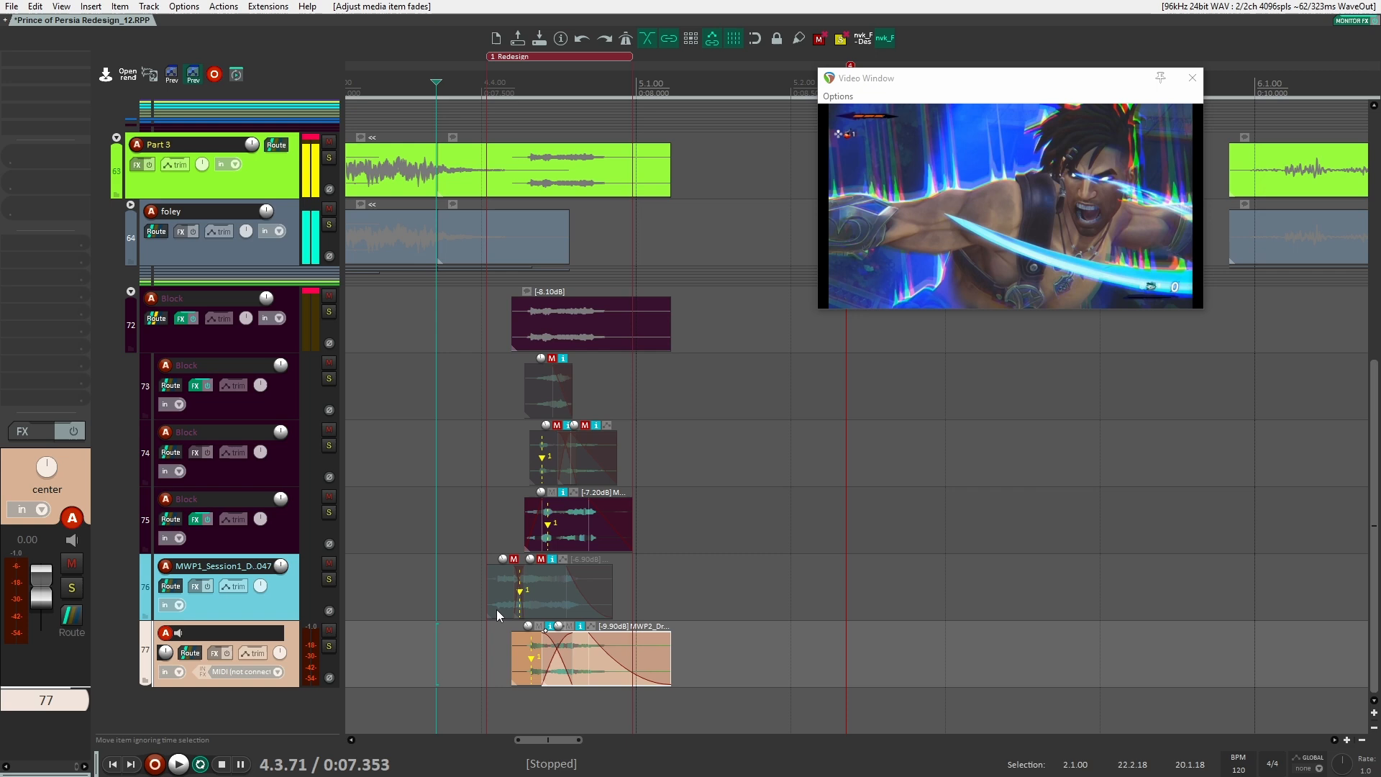
# Audition the whole Part 3 block passage against the video from 4.1.83.
pyautogui.click(392, 494)
pyautogui.scroll(2, 391, 494)
pyautogui.click(469, 491)
pyautogui.press('space')
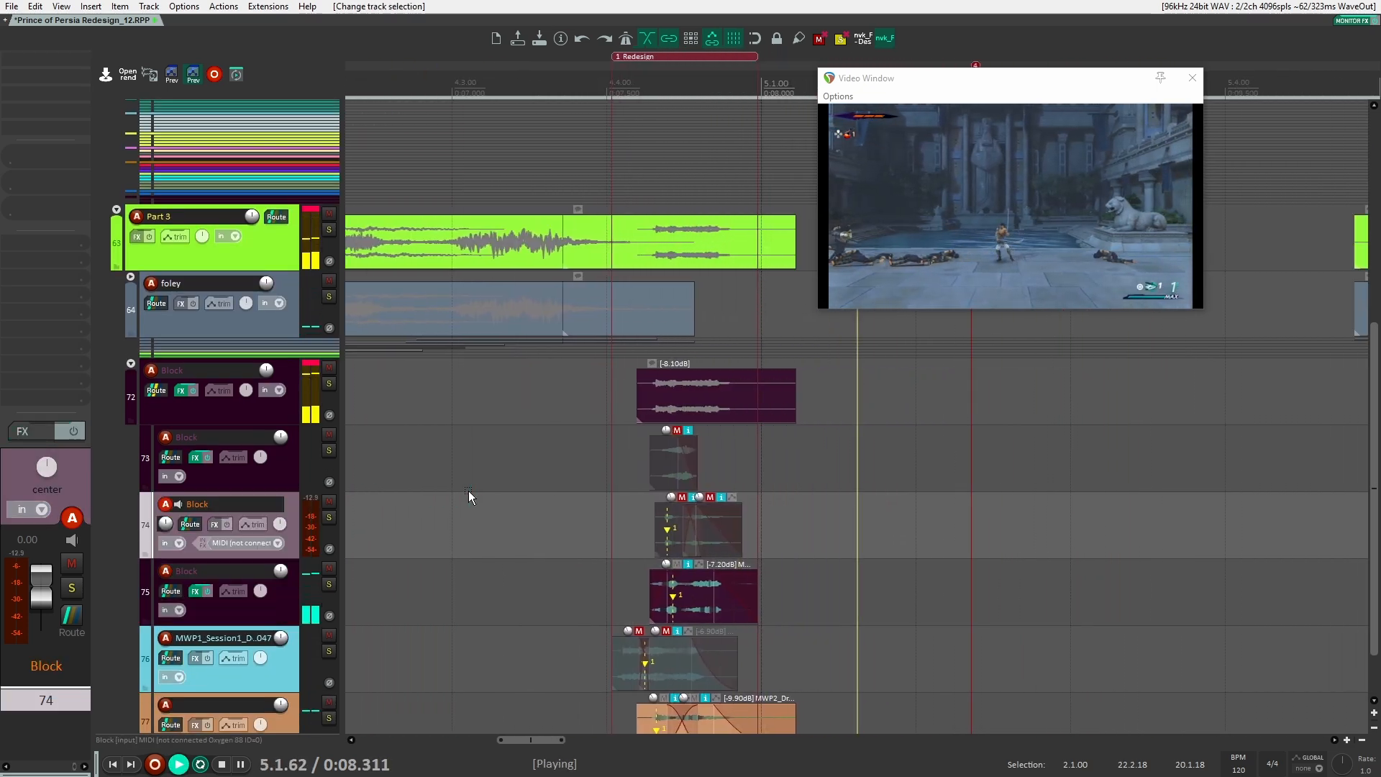
pyautogui.press('space')
# Solo Block track 75 and audition its scrape clip.
pyautogui.scroll(-2, 538, 585)
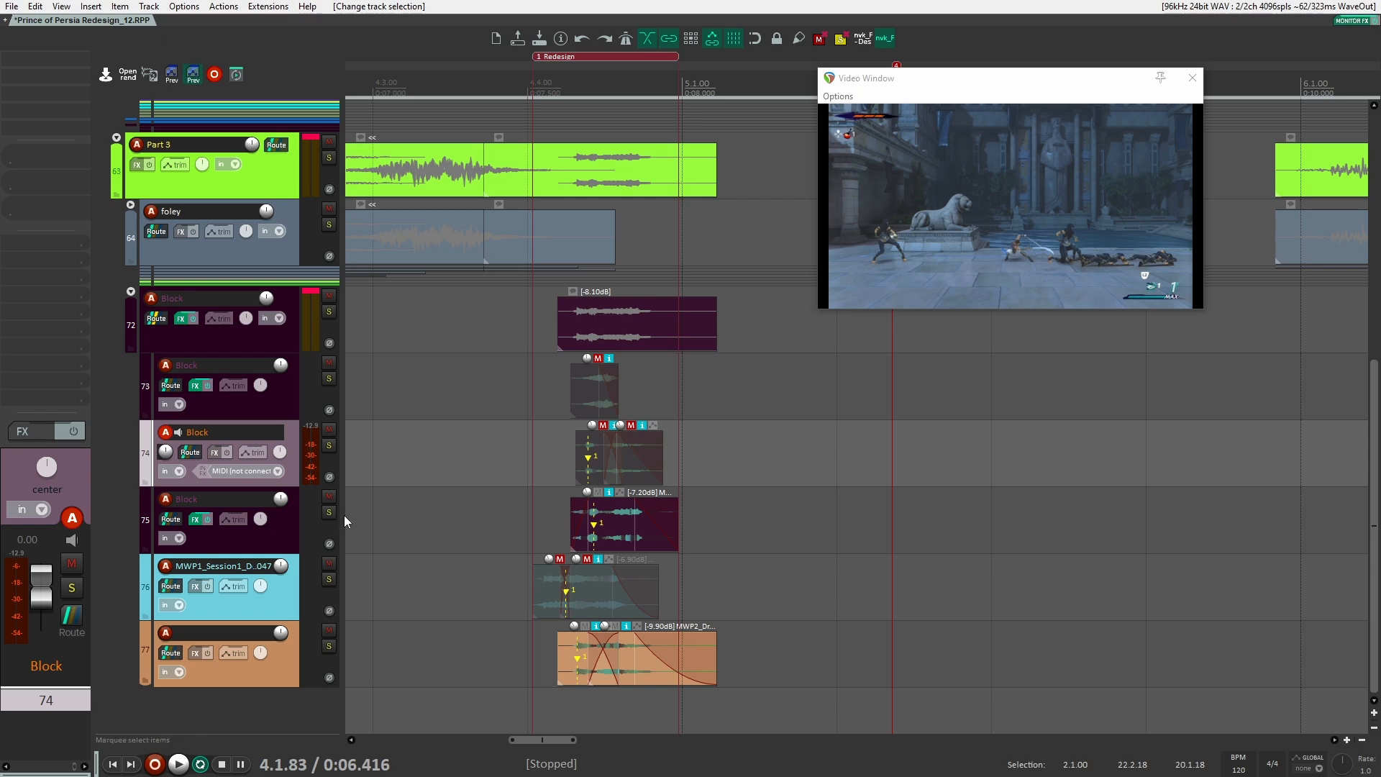
pyautogui.click(550, 510)
pyautogui.press('space')
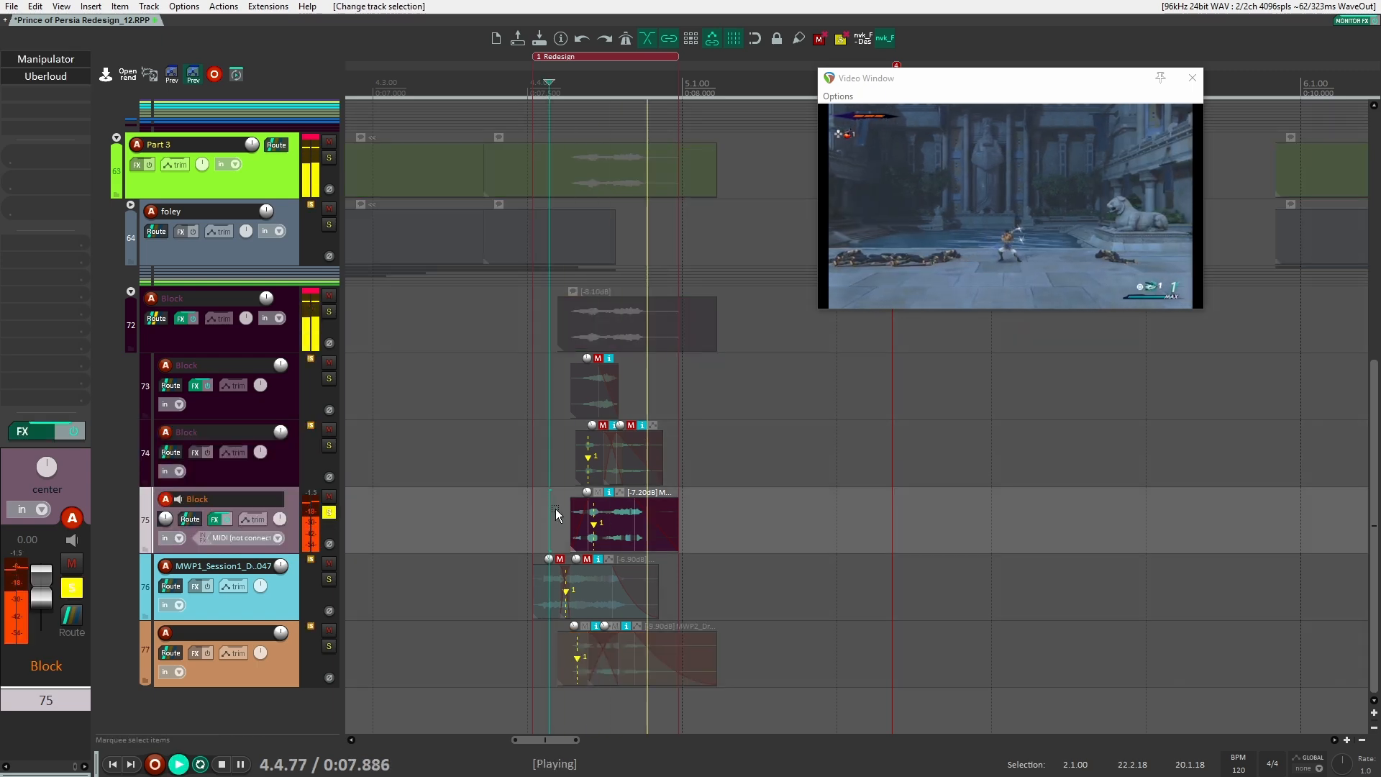
pyautogui.press('space')
# Split track 75's scrape clip at 4.4.51, add a short fade-in to the second piece, and audition it.
pyautogui.click(606, 515)
pyautogui.press('s')
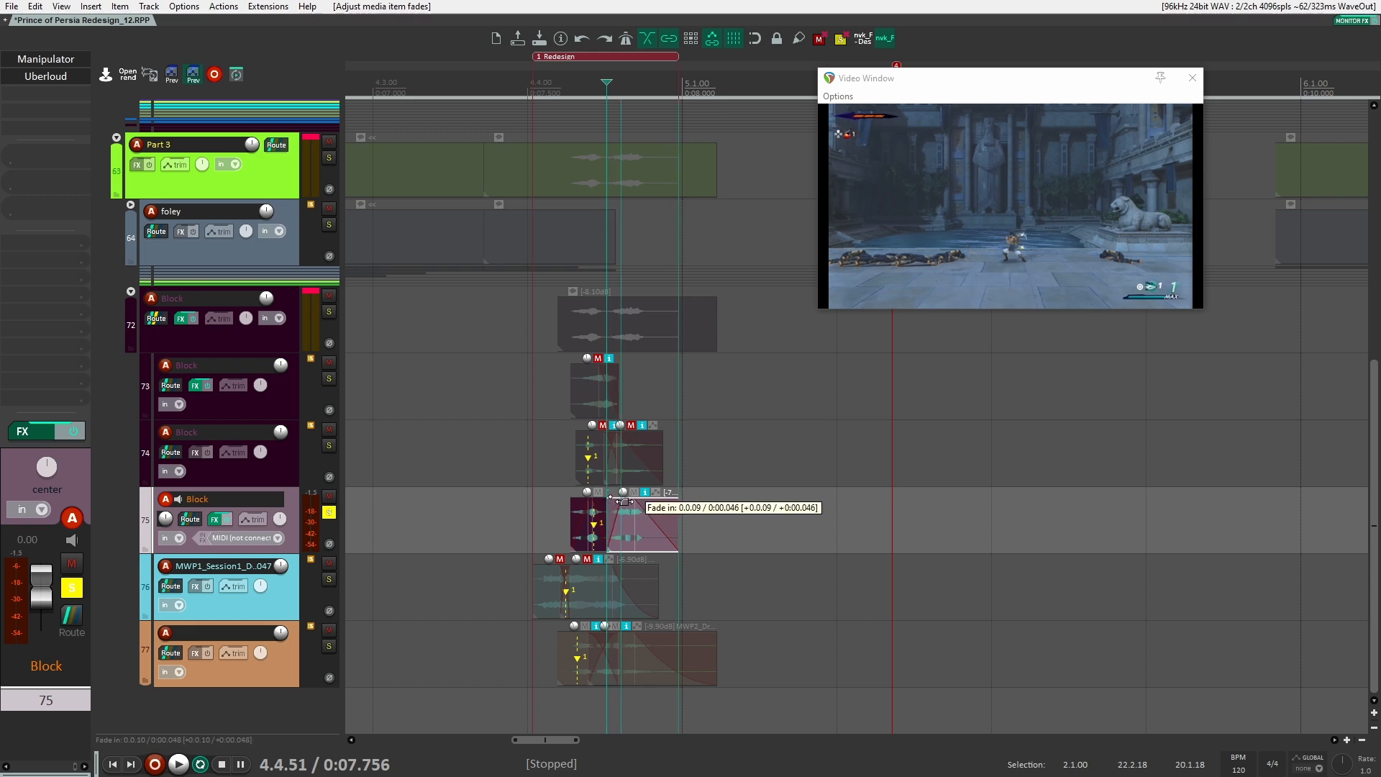
pyautogui.click(512, 510)
pyautogui.press('space')
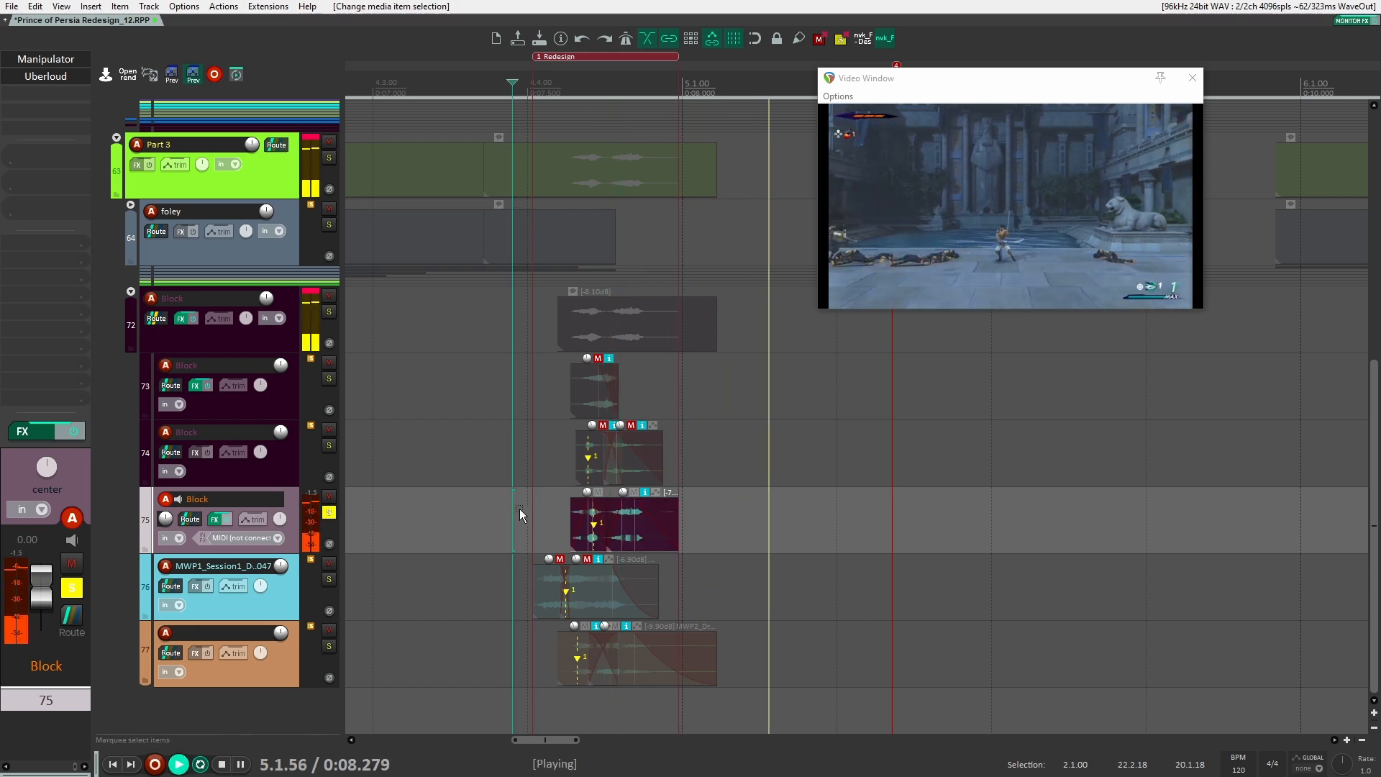
pyautogui.press('space')
pyautogui.press('space')
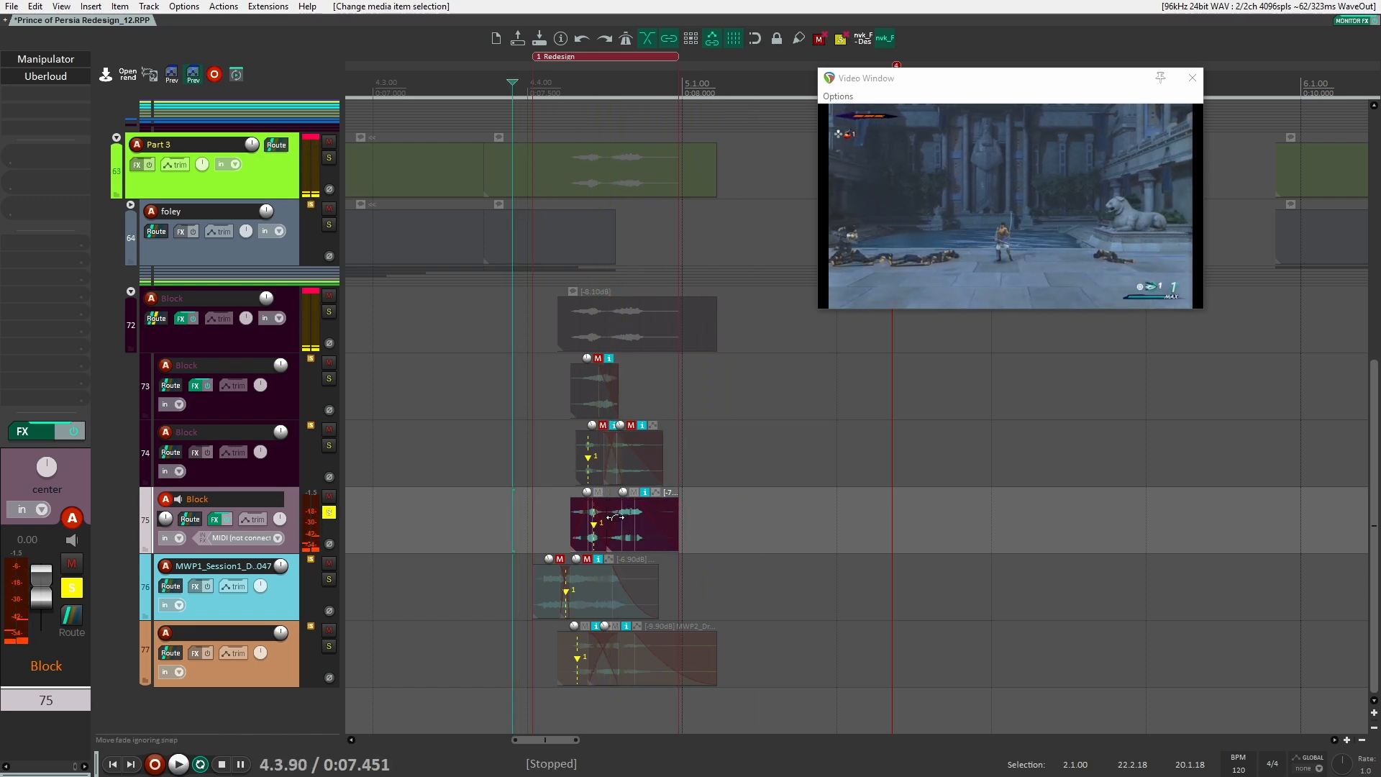
# Adjust the position and end of track 75's second scrape piece so it finishes earlier, and audition the result.
pyautogui.moveTo(614, 516); pyautogui.dragTo(663, 506)
pyautogui.press('space')
pyautogui.press('space')
pyautogui.press('space')
pyautogui.press('space')
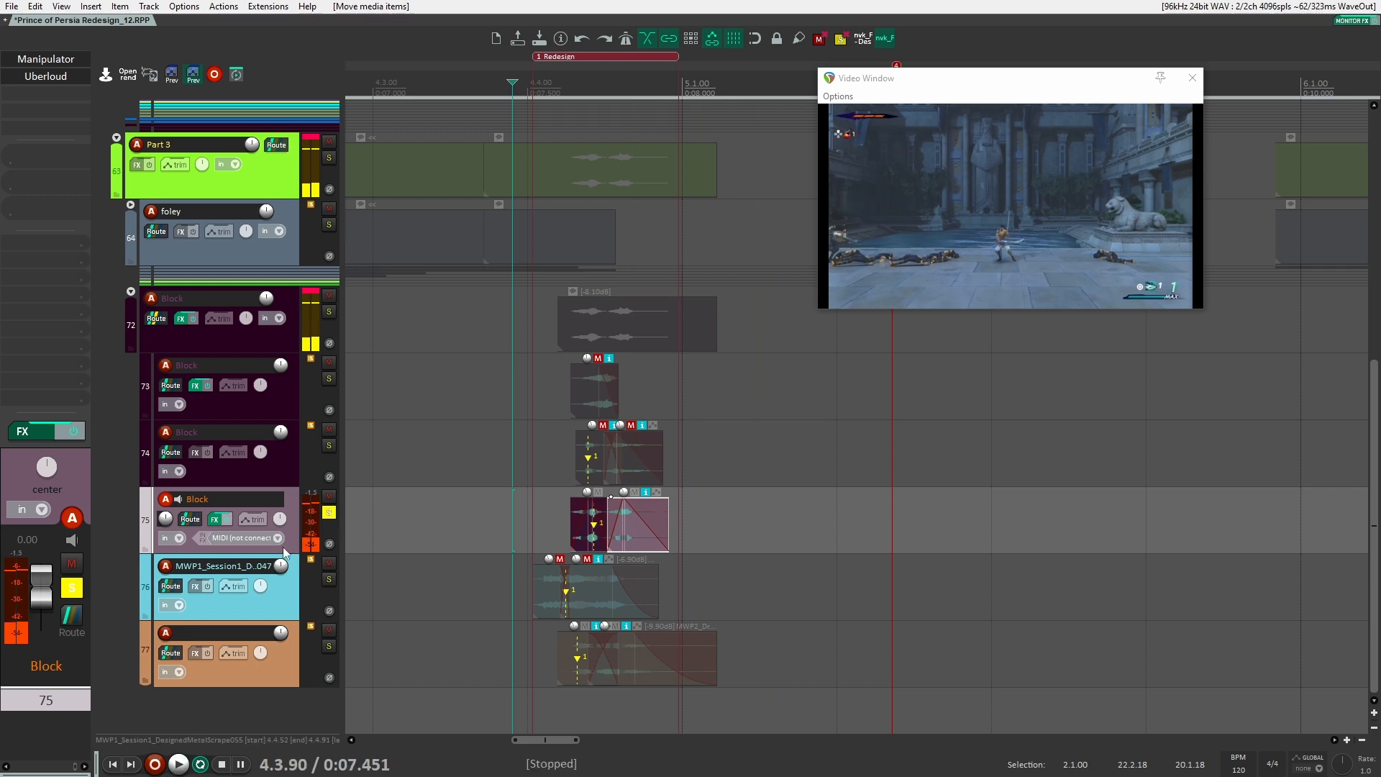
# Unsolo track 75 and audition the split scrape in the full mix from 4.3.90.
pyautogui.click(328, 513)
pyautogui.press('space')
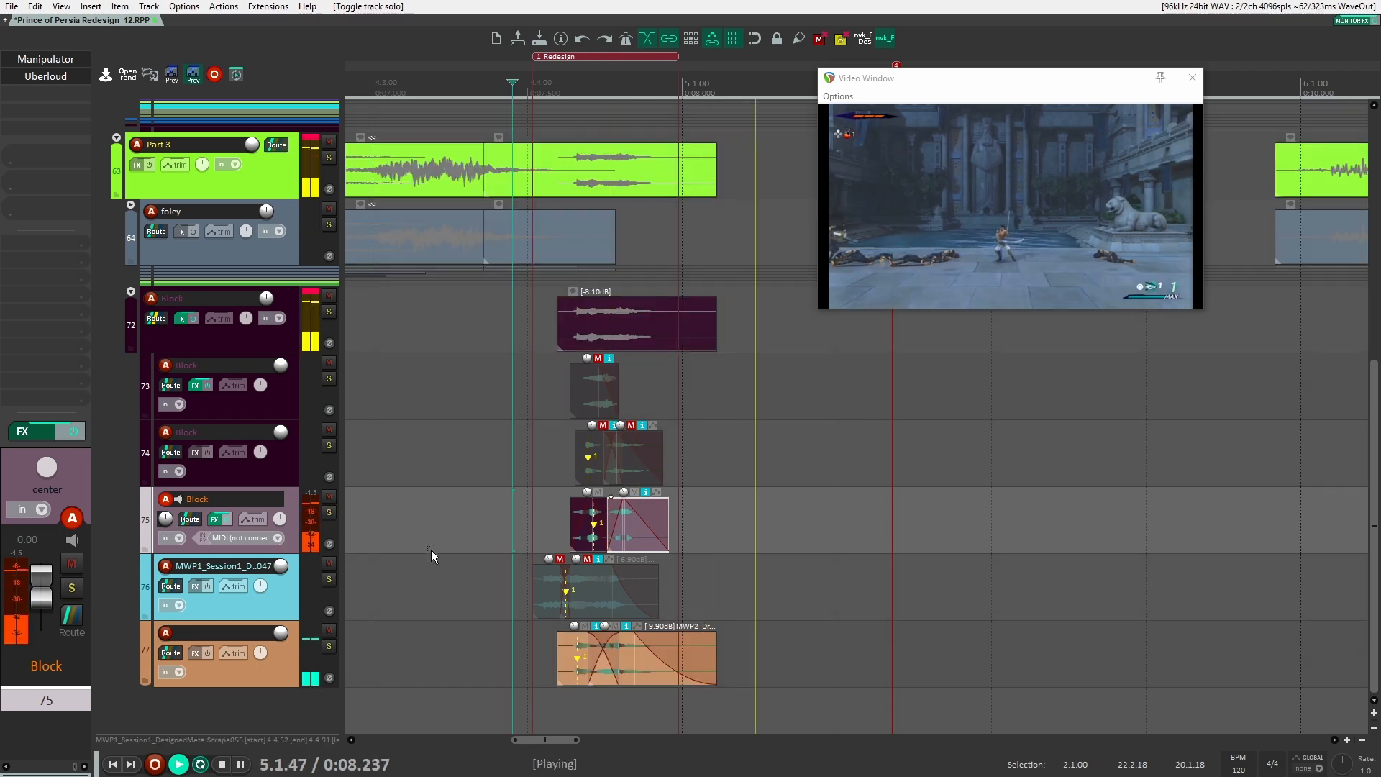
pyautogui.press('space')
pyautogui.press('space')
pyautogui.press('space')
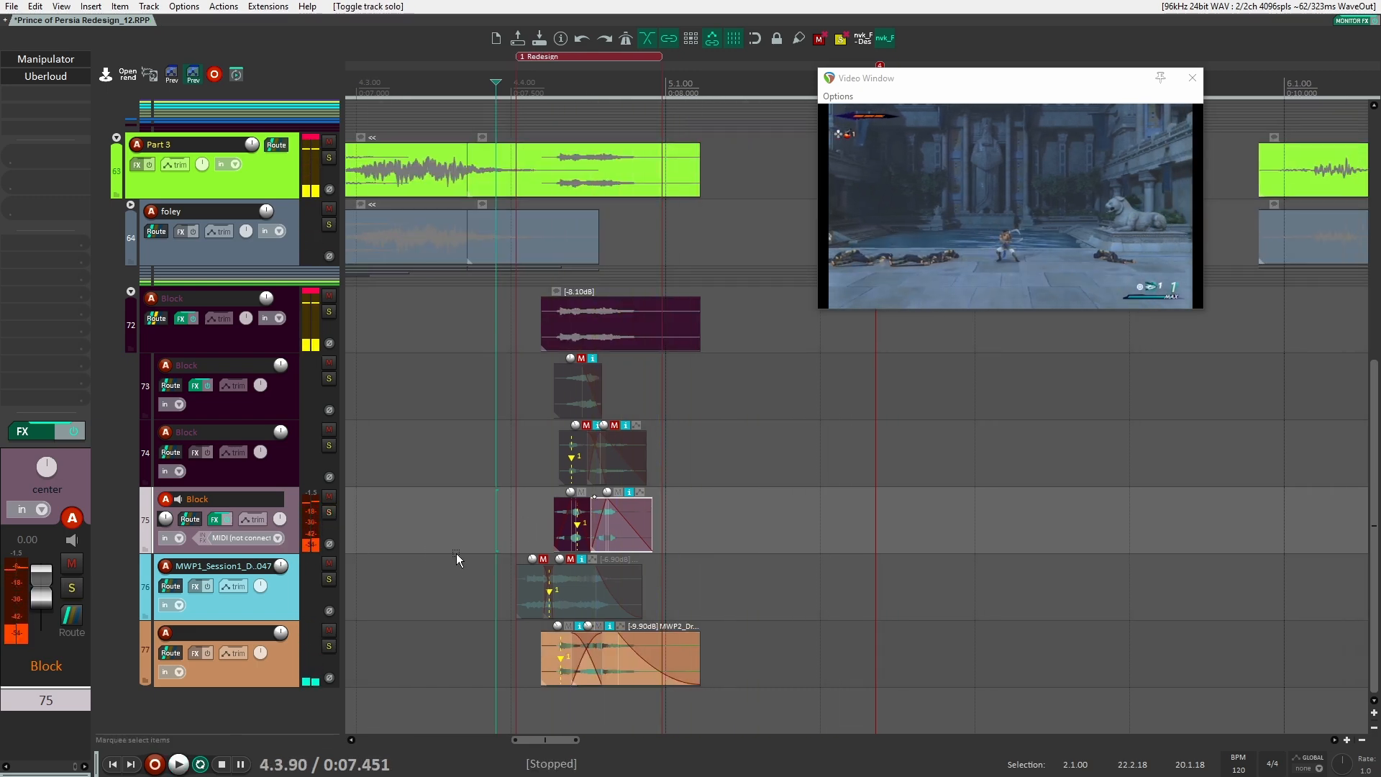
# Undo the split, fade and move edits on track 75's scrape clip, and audition it soloed and in the mix.
pyautogui.hotkey('ctrl', 'z')
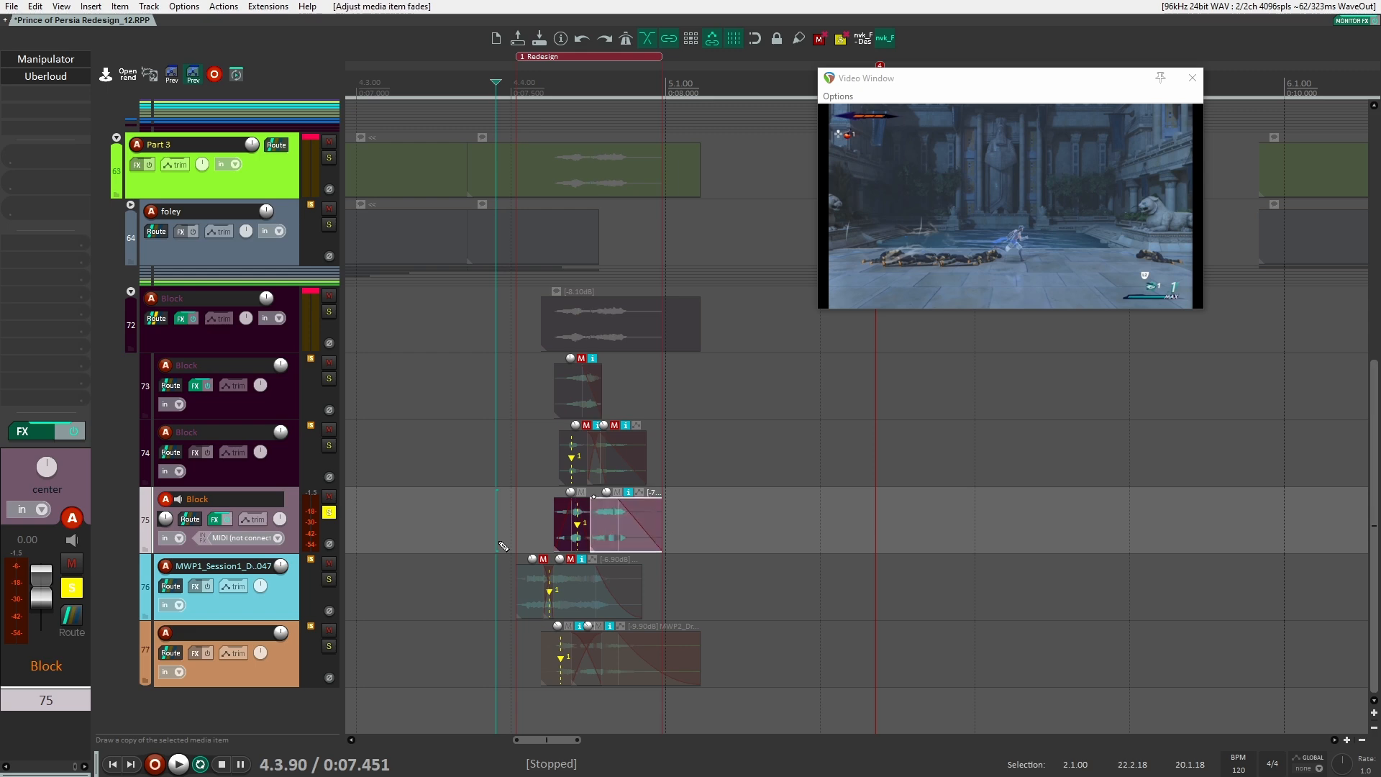
pyautogui.press('space')
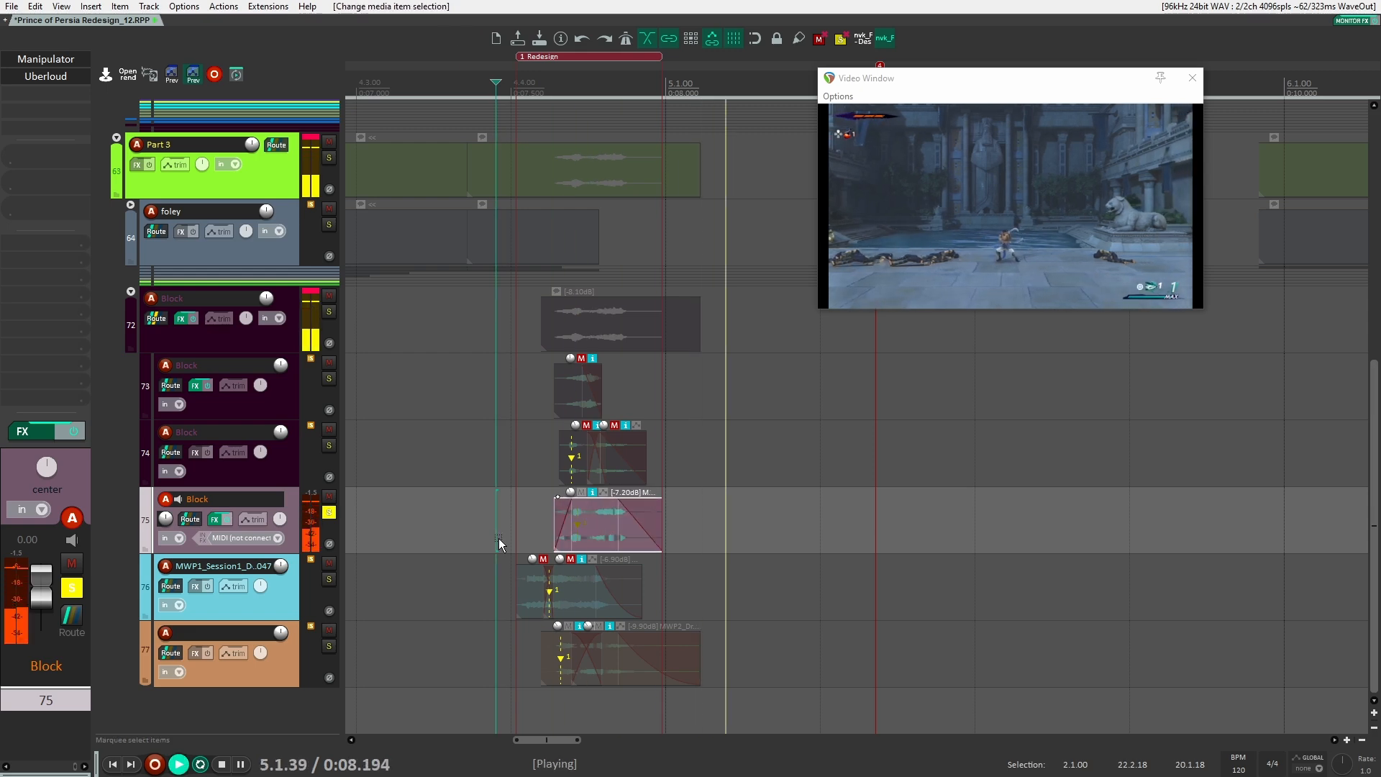
pyautogui.press('space')
pyautogui.click(334, 513)
pyautogui.press('space')
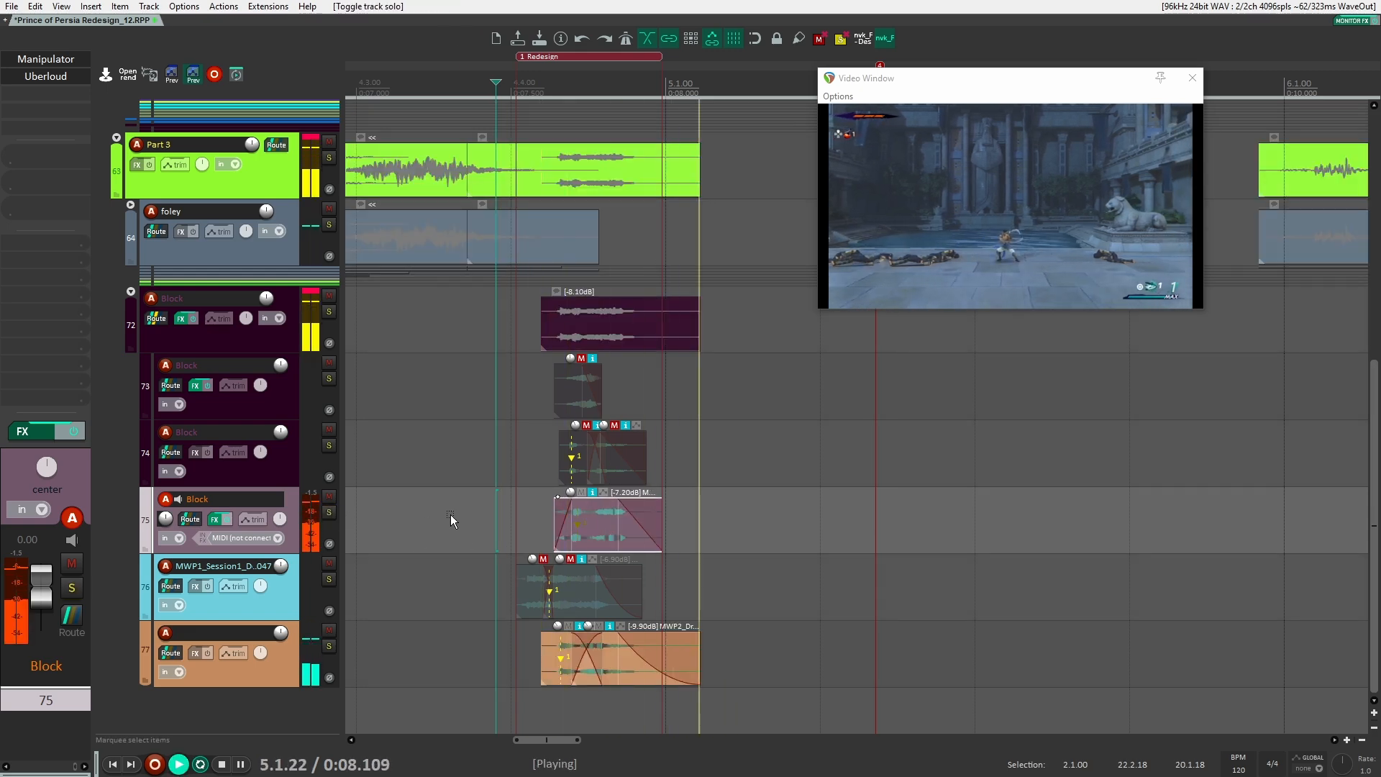
# Lower track 75's scrape clip to -14.9 dB and set track 77's scrape clip to -8.20 dB while auditioning the mix.
pyautogui.press('space')
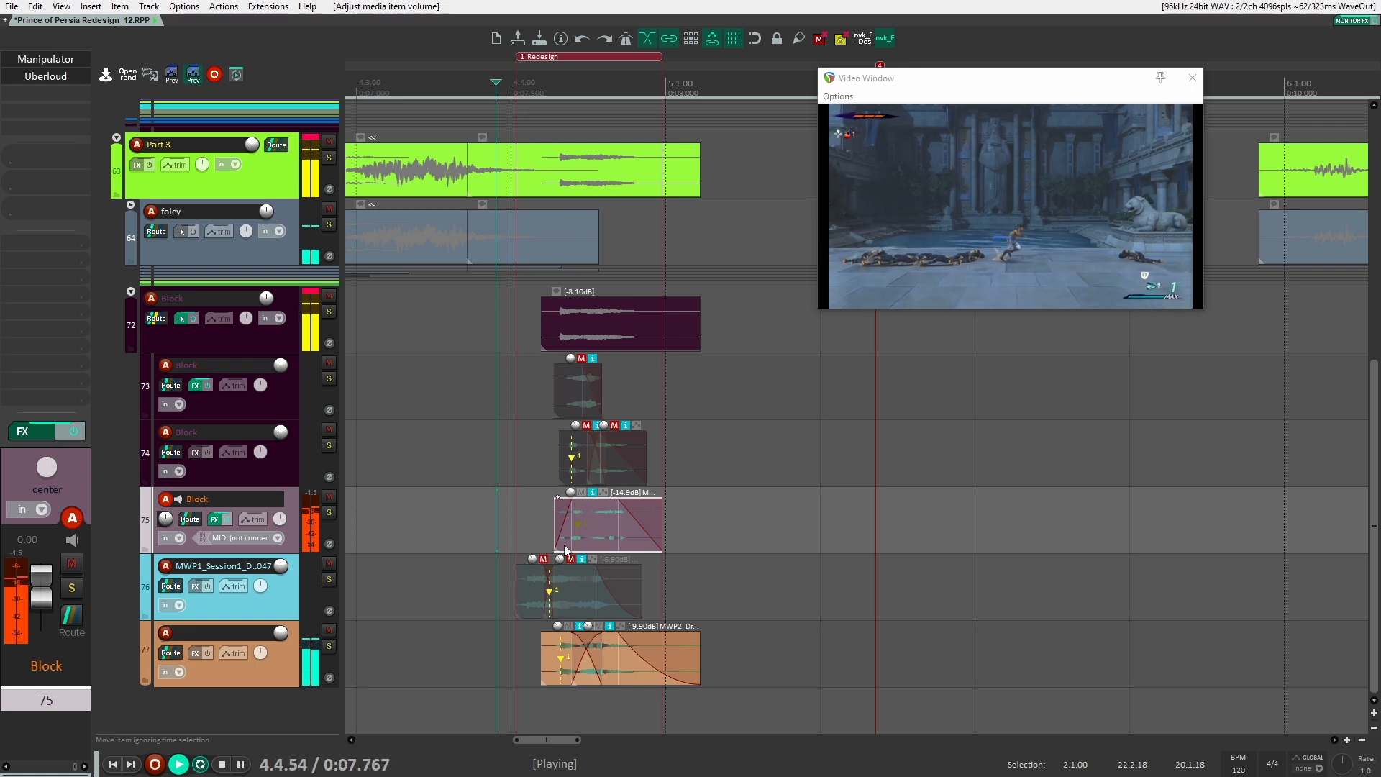
pyautogui.moveTo(566, 625); pyautogui.dragTo(586, 603)
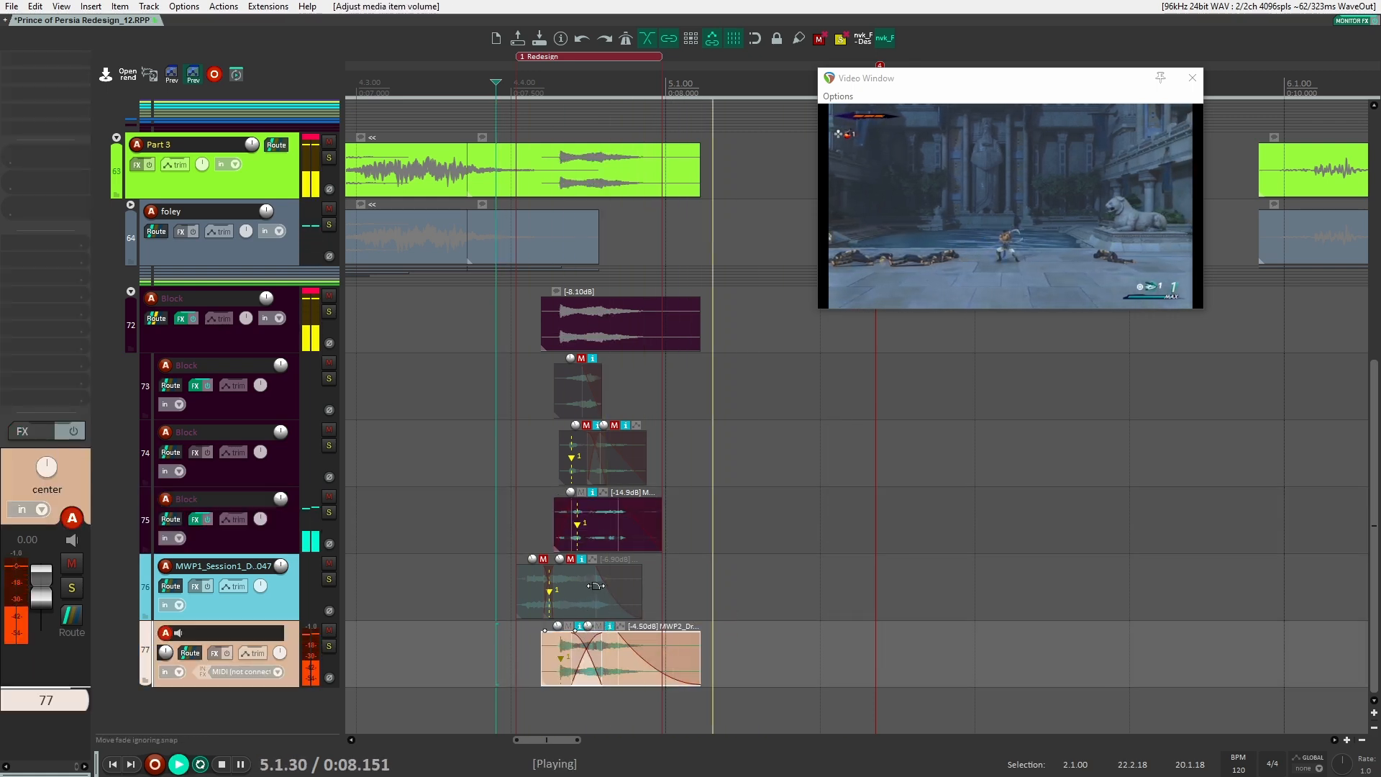
pyautogui.press('space')
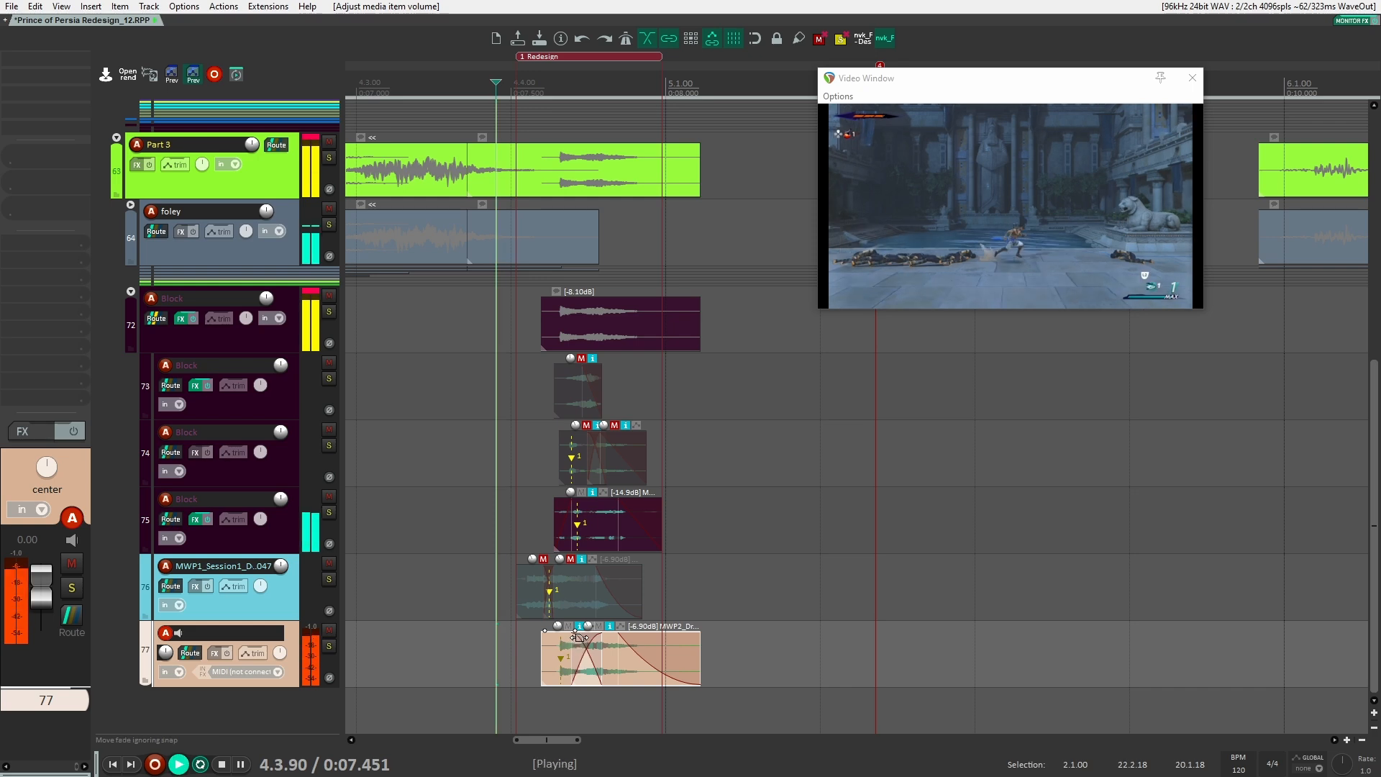
pyautogui.press('space')
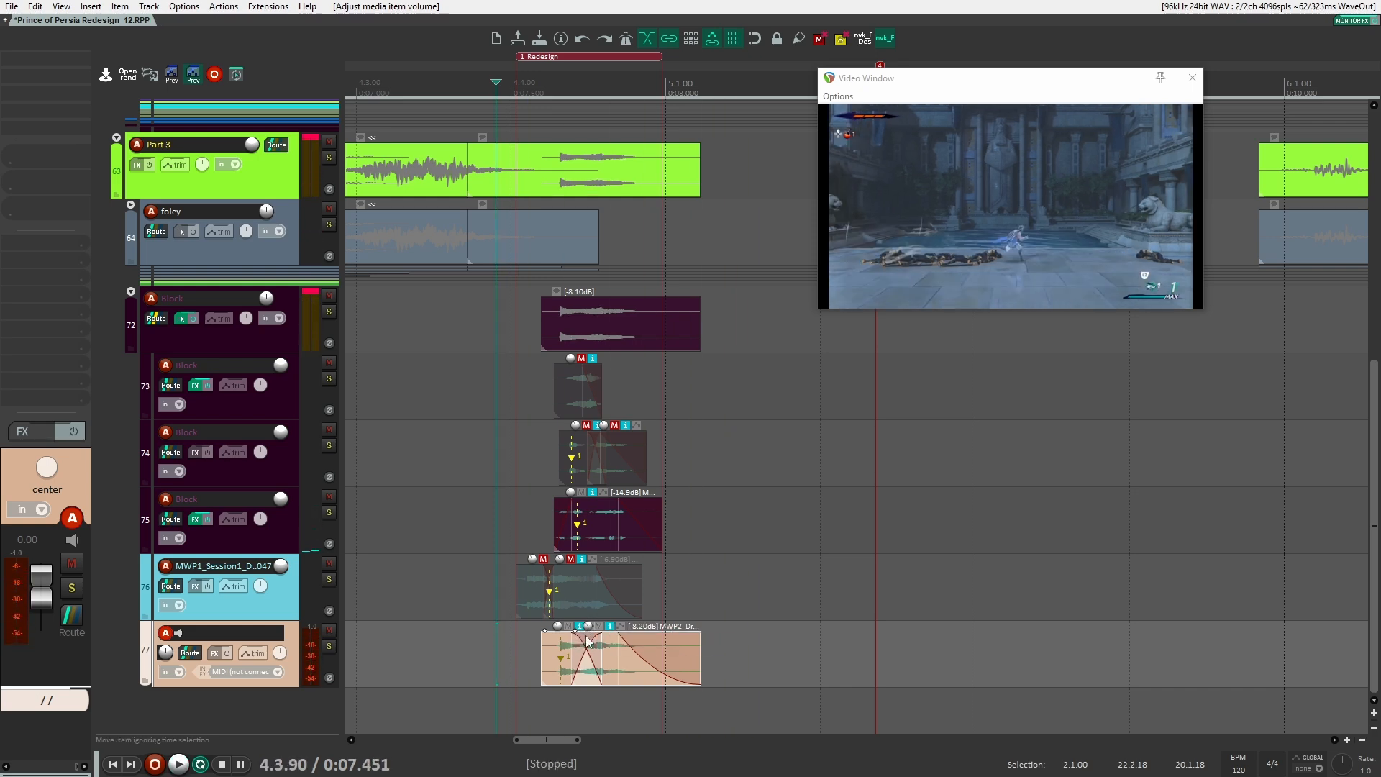
pyautogui.press('space')
# Unmute and solo the POP - OG_DAW reference track, audition the original block sound, and restore the track's mute and solo states.
pyautogui.scroll(6, 463, 495)
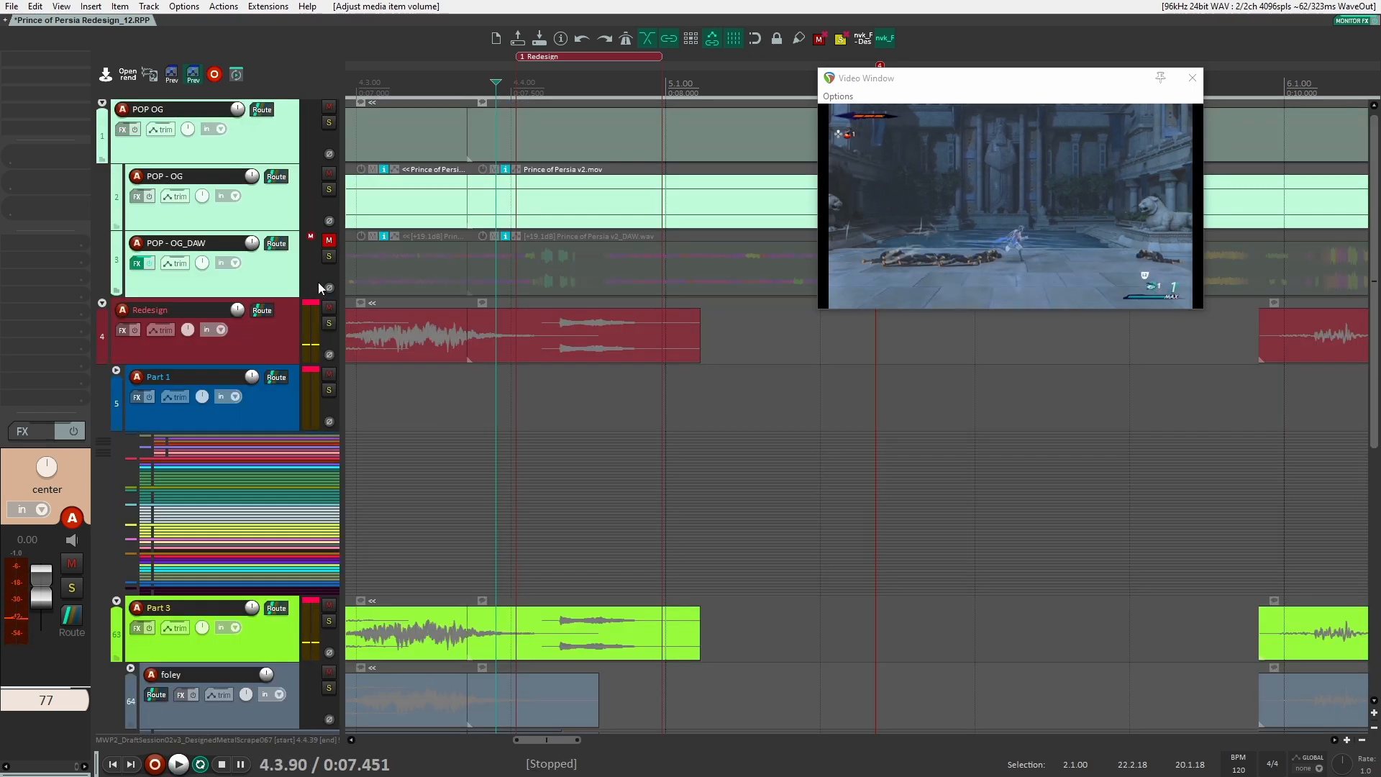
pyautogui.click(328, 241)
pyautogui.click(326, 252)
pyautogui.press('space')
pyautogui.click(328, 245)
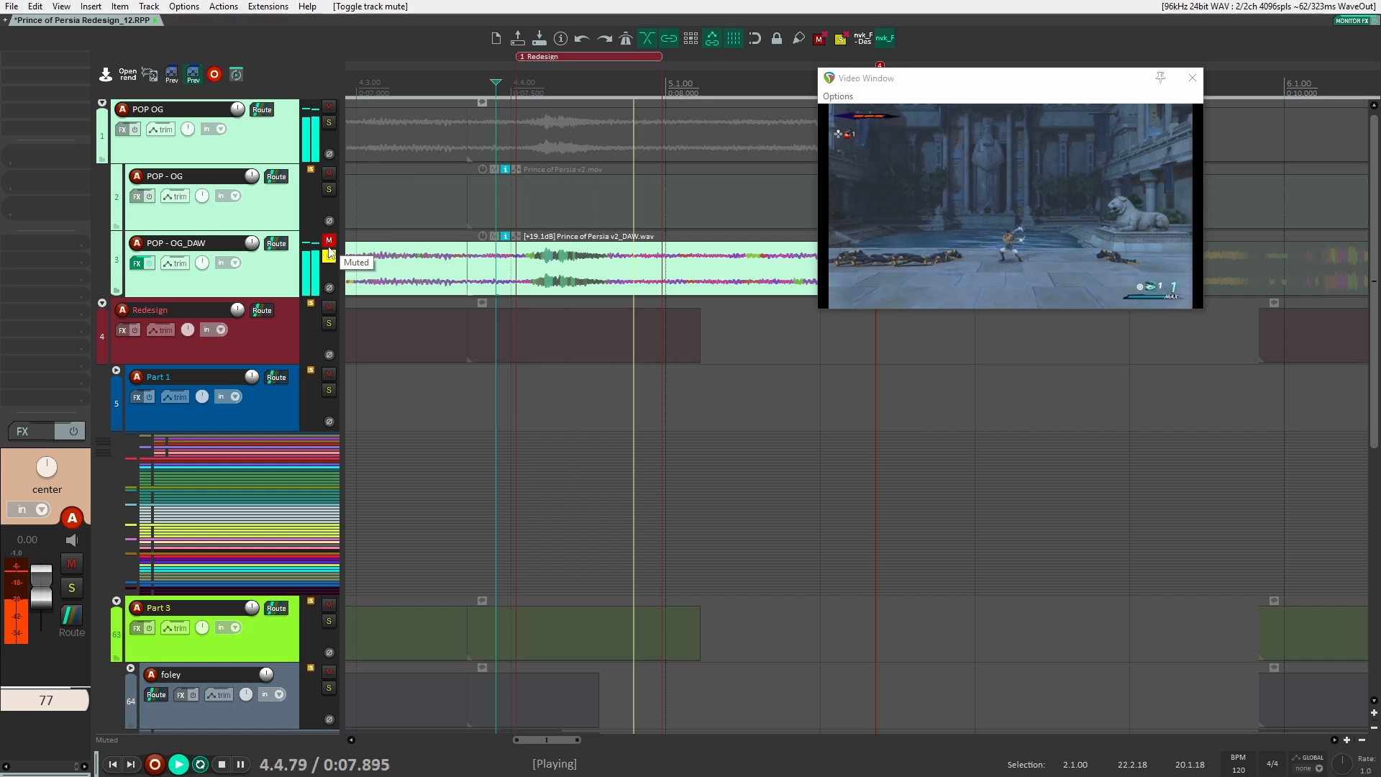
pyautogui.press('space')
pyautogui.click(329, 256)
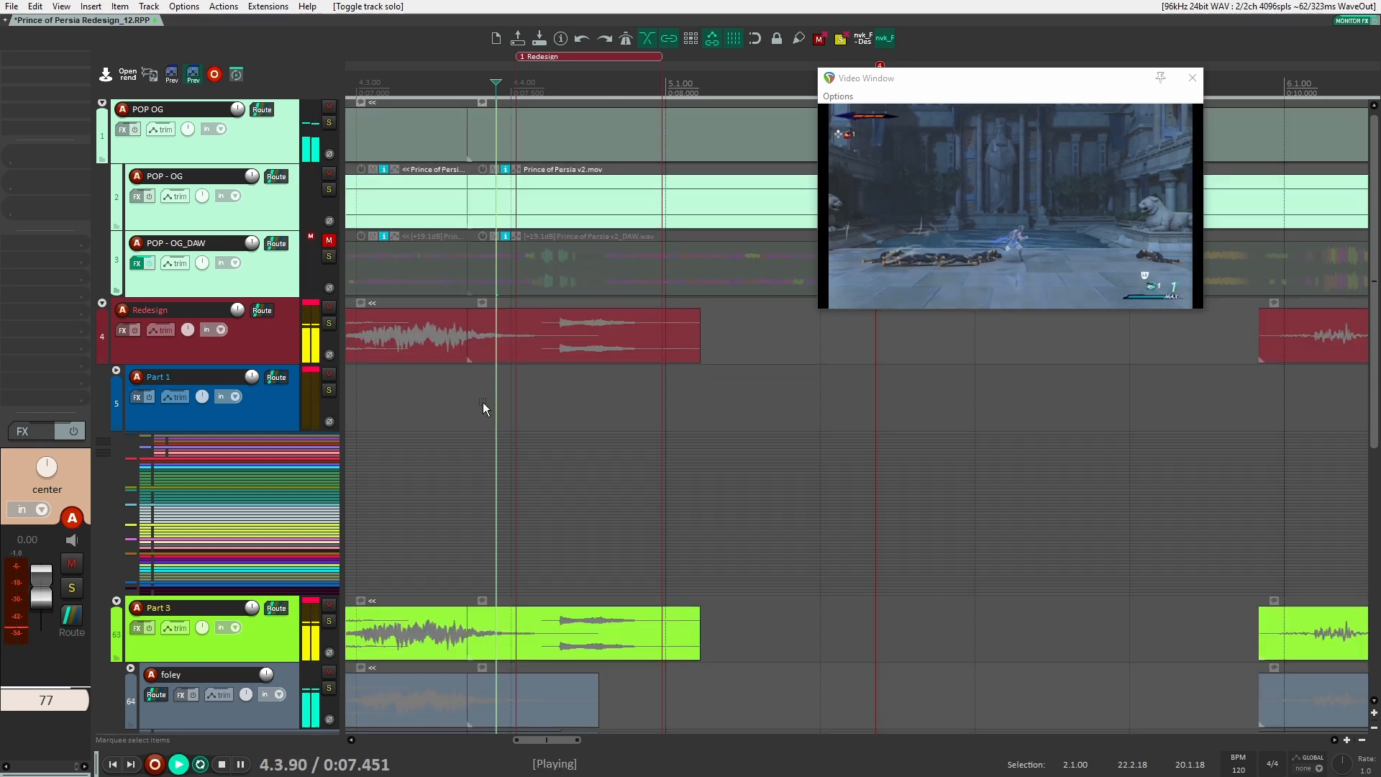
# Audition the redesigned block mix from 4.3.90 for comparison with the original.
pyautogui.press('space')
pyautogui.scroll(-4, 468, 432)
pyautogui.scroll(-3, 469, 433)
pyautogui.press('space')
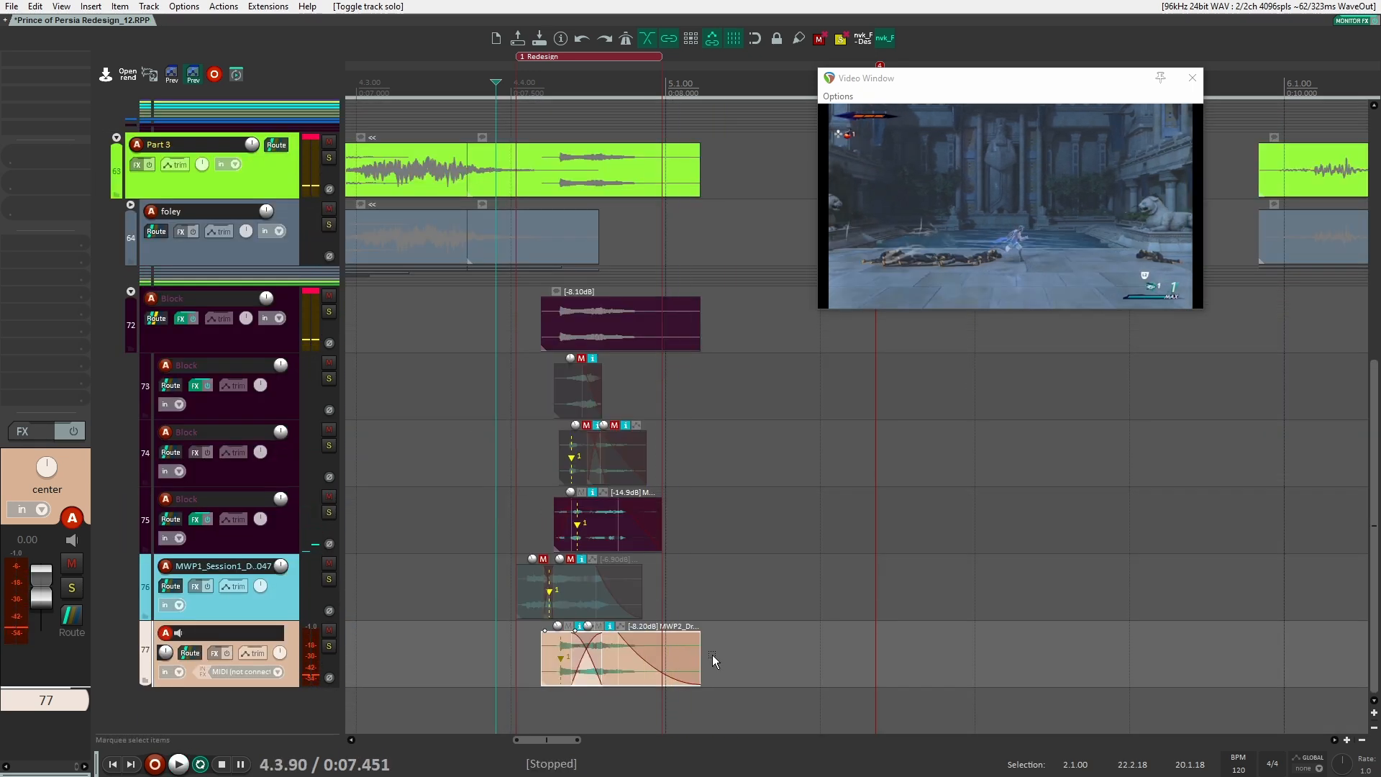
# Duplicate track 77 and delete the copied scrape clips from the new track 78.
pyautogui.click(453, 567)
pyautogui.click(282, 668)
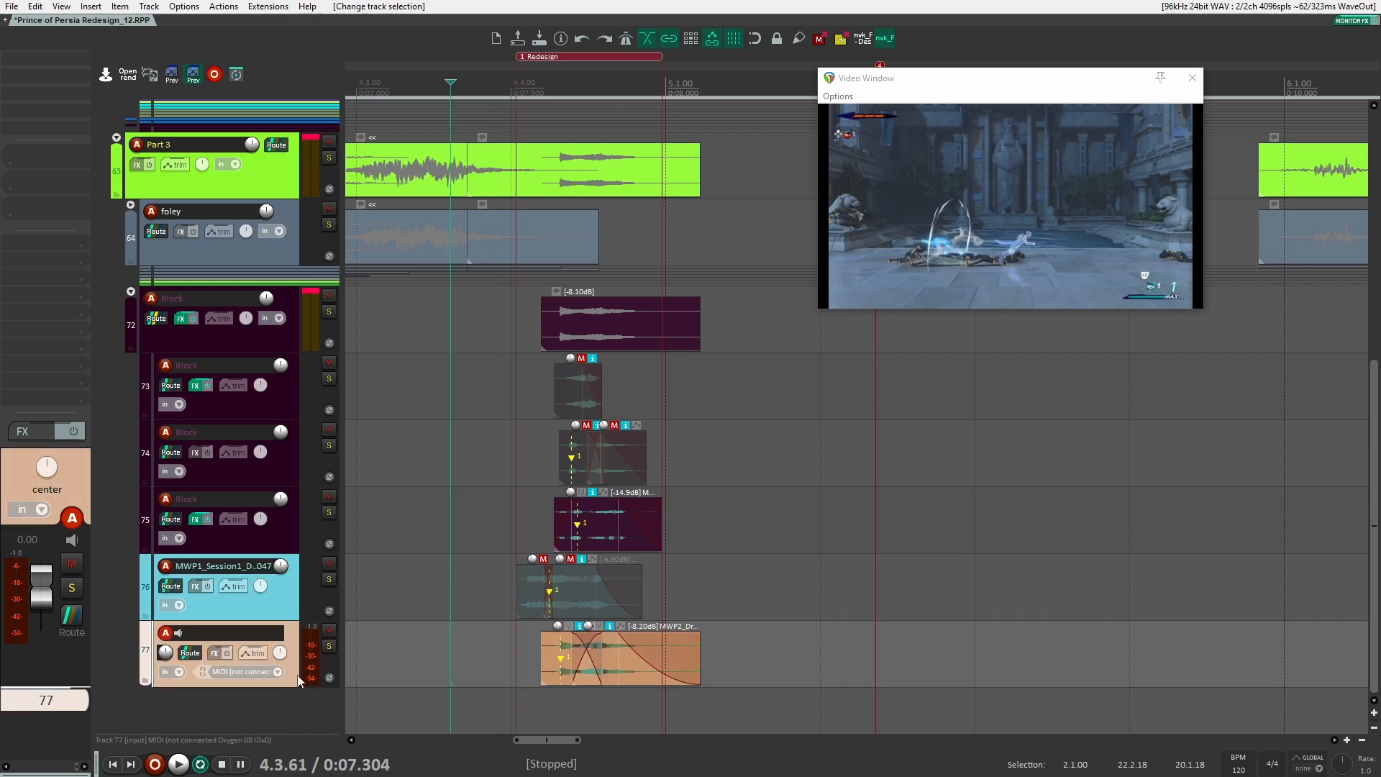
pyautogui.hotkey('ctrl', 'd')
pyautogui.moveTo(715, 655); pyautogui.dragTo(528, 655)
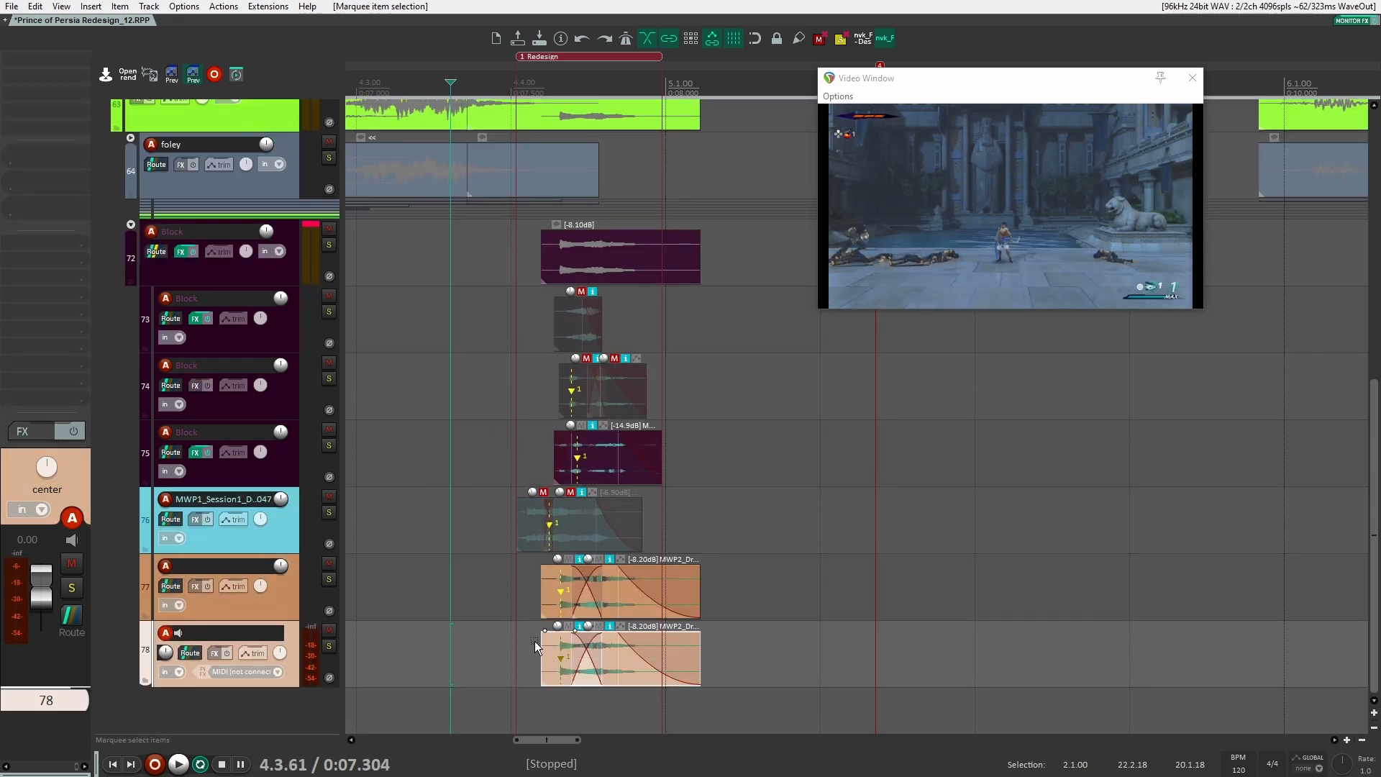
pyautogui.press('Delete')
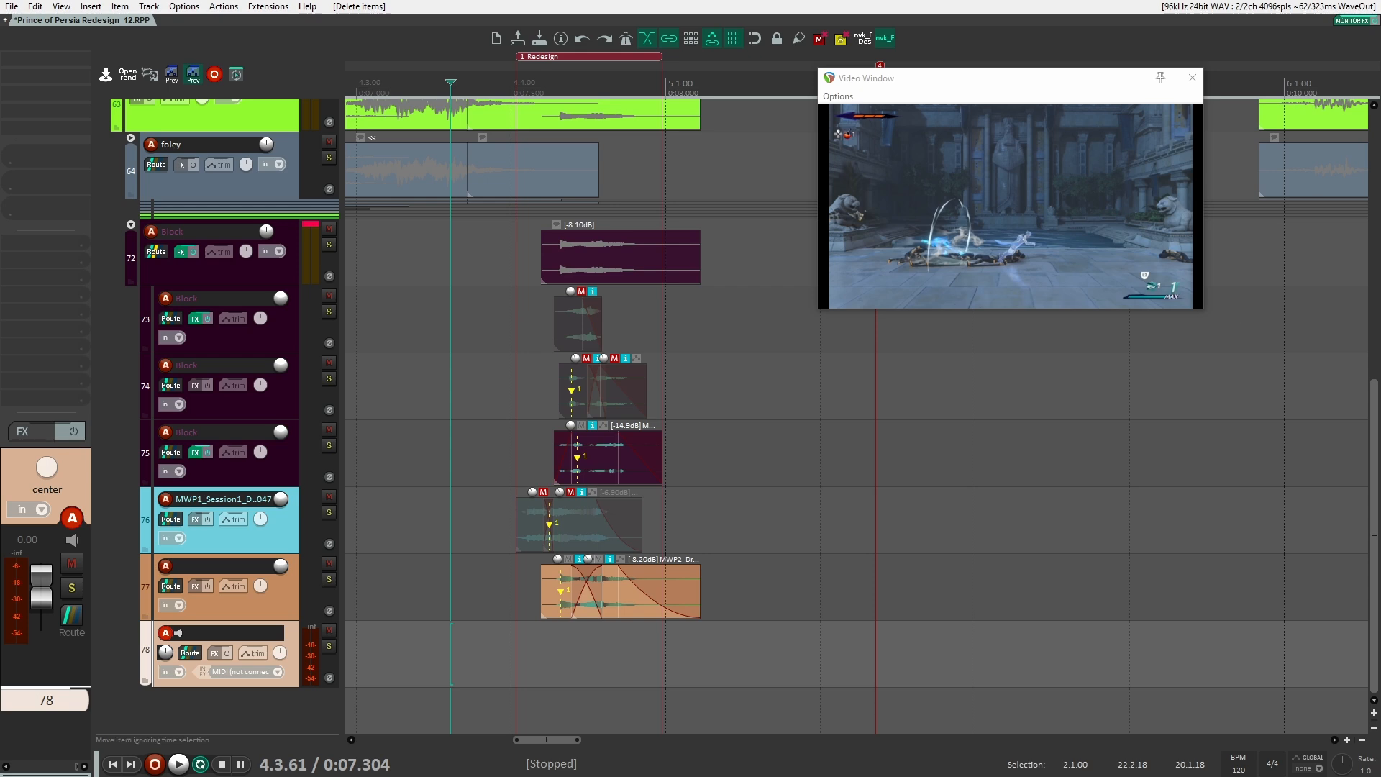
# Search the sound library for "sheath".
pyautogui.hotkey('ctrl', 'space')
pyautogui.moveTo(796, 202); pyautogui.dragTo(645, 171)
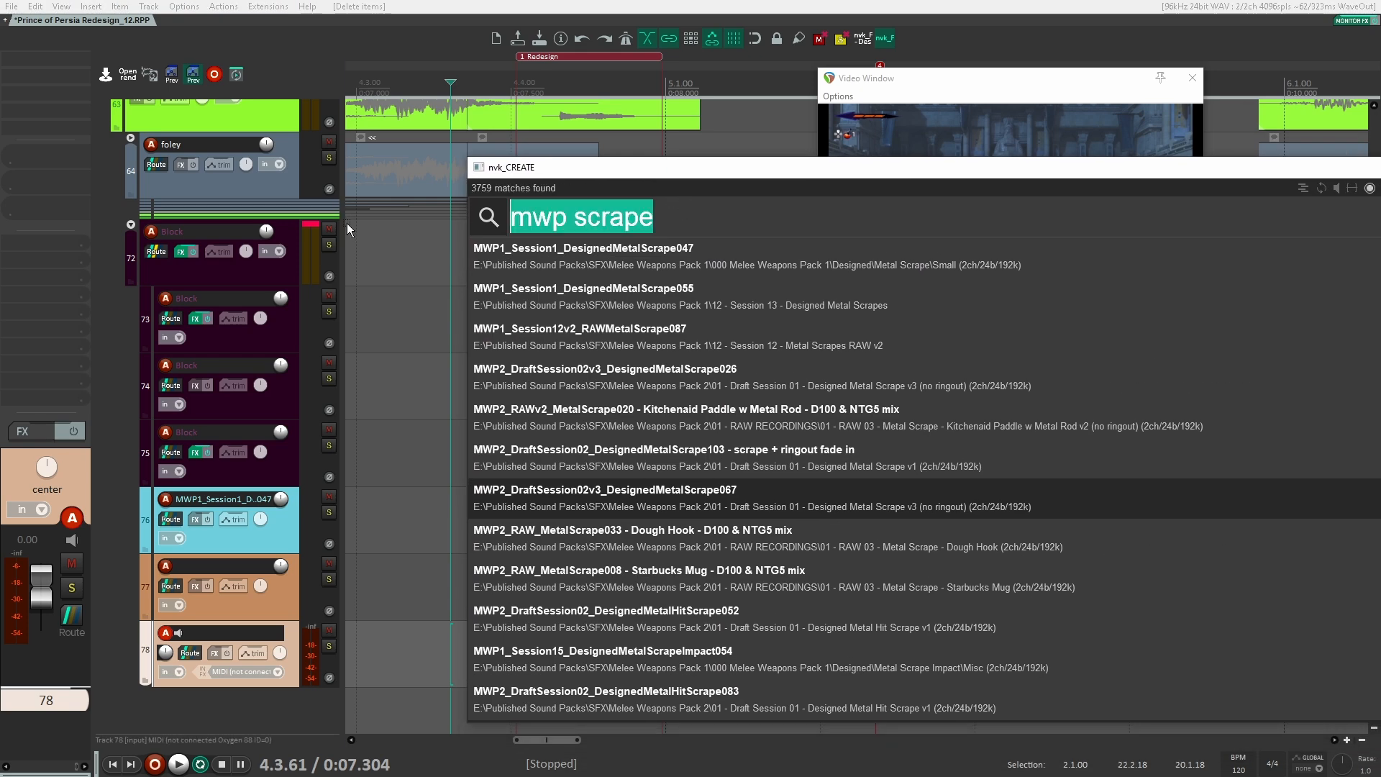
pyautogui.write('sheath')
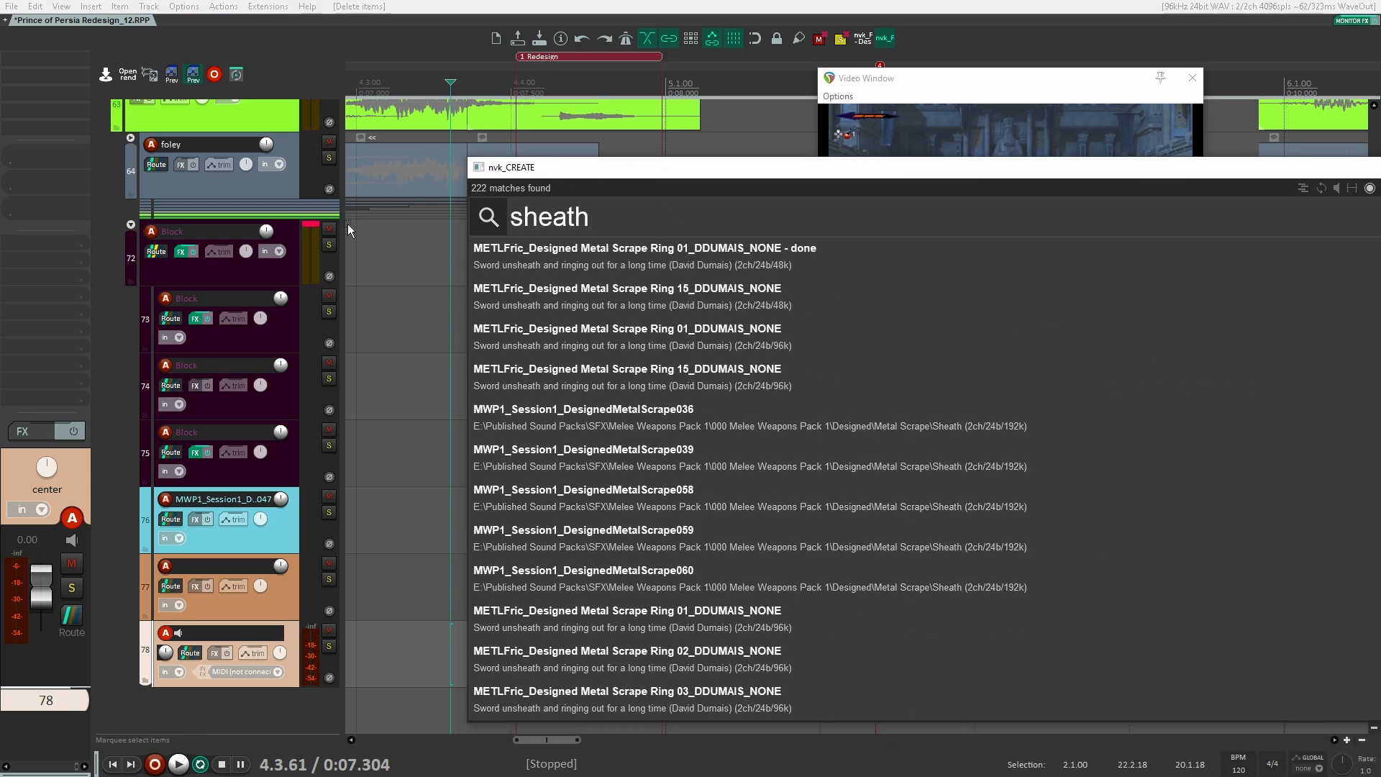
# Preview the sheath results, insert MWP1_Session1_DesignedMetalScrape060 on track 78, and audition it soloed.
pyautogui.press('Down')
pyautogui.press('Down')
pyautogui.press('Down')
pyautogui.press('Down')
pyautogui.press('Down')
pyautogui.press('Down')
pyautogui.press('Down')
pyautogui.press('Down')
pyautogui.press('Down')
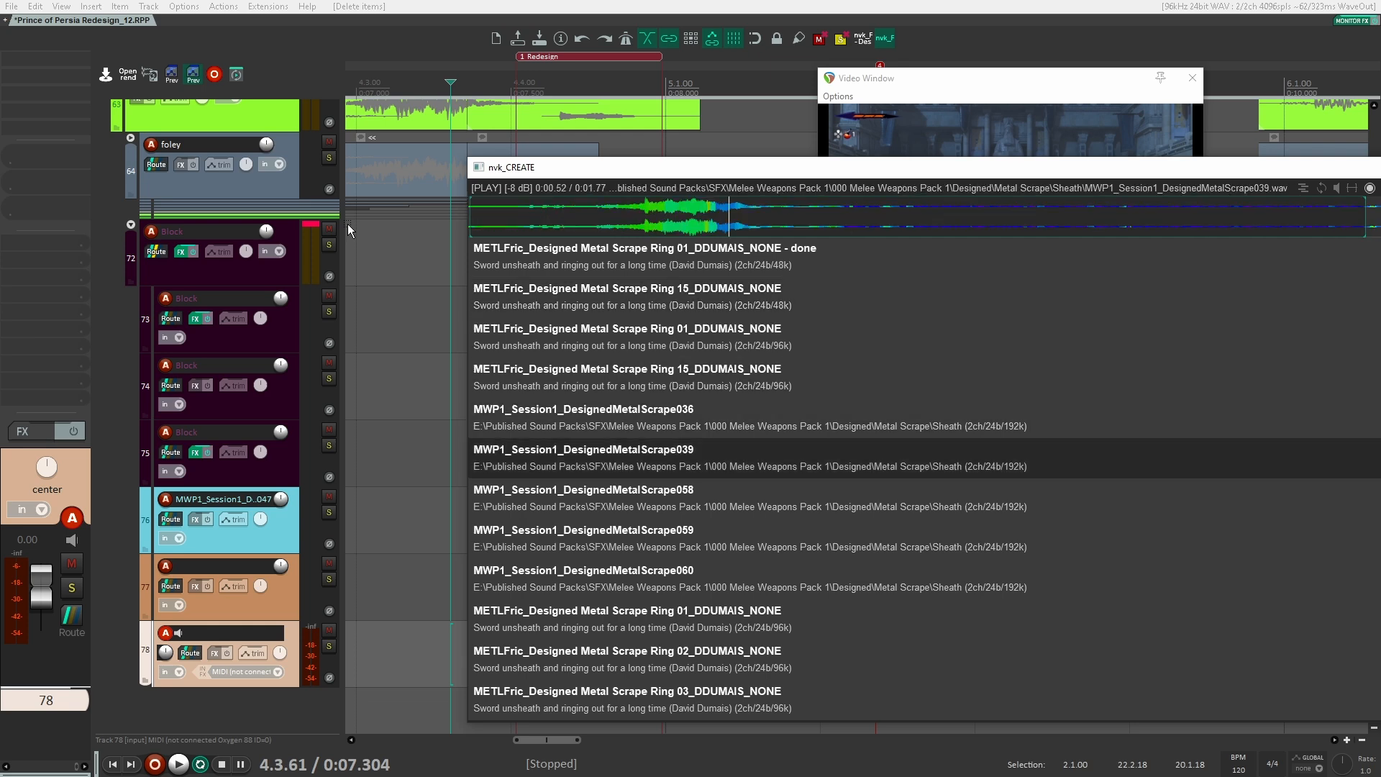
pyautogui.moveTo(1233, 171); pyautogui.dragTo(1380, 95)
pyautogui.press('space')
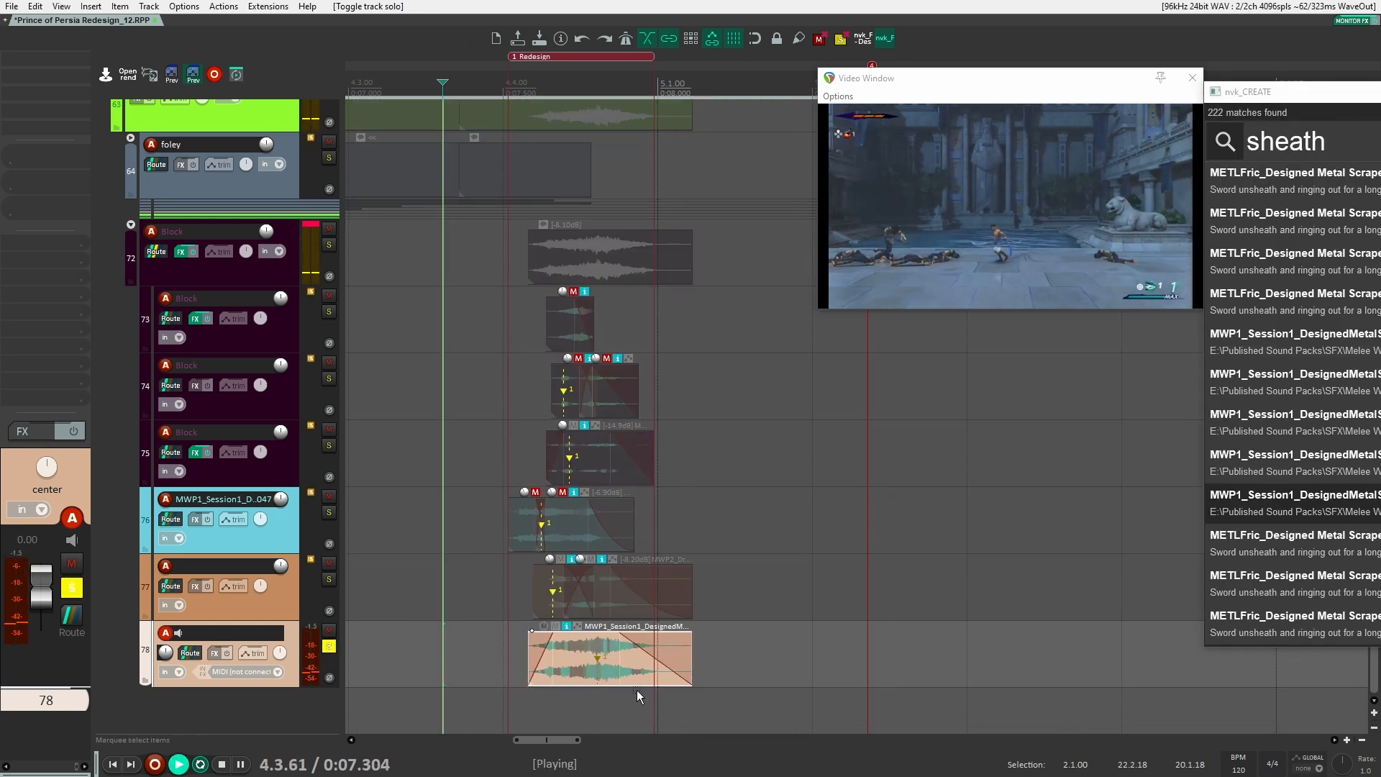
# Split track 78's scrape clip at 4.4.58 and shift the two pieces toward each other so they overlap.
pyautogui.press('s')
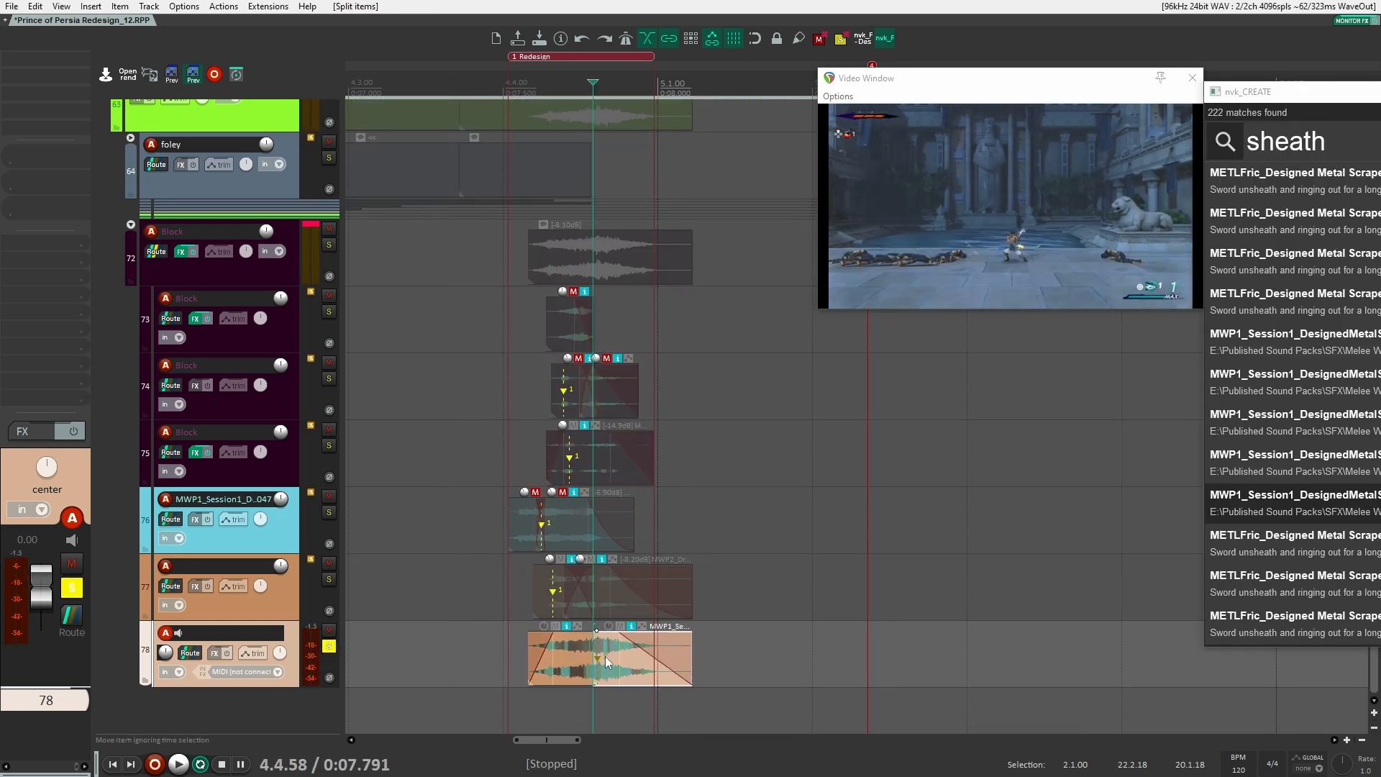
pyautogui.moveTo(605, 663); pyautogui.dragTo(593, 663)
pyautogui.moveTo(569, 662); pyautogui.dragTo(577, 662)
# Solo tracks 77 and 75 alongside track 78 and audition the scrape layers together from 4.3.67.
pyautogui.click(329, 579)
pyautogui.click(451, 654)
pyautogui.press('space')
pyautogui.press('space')
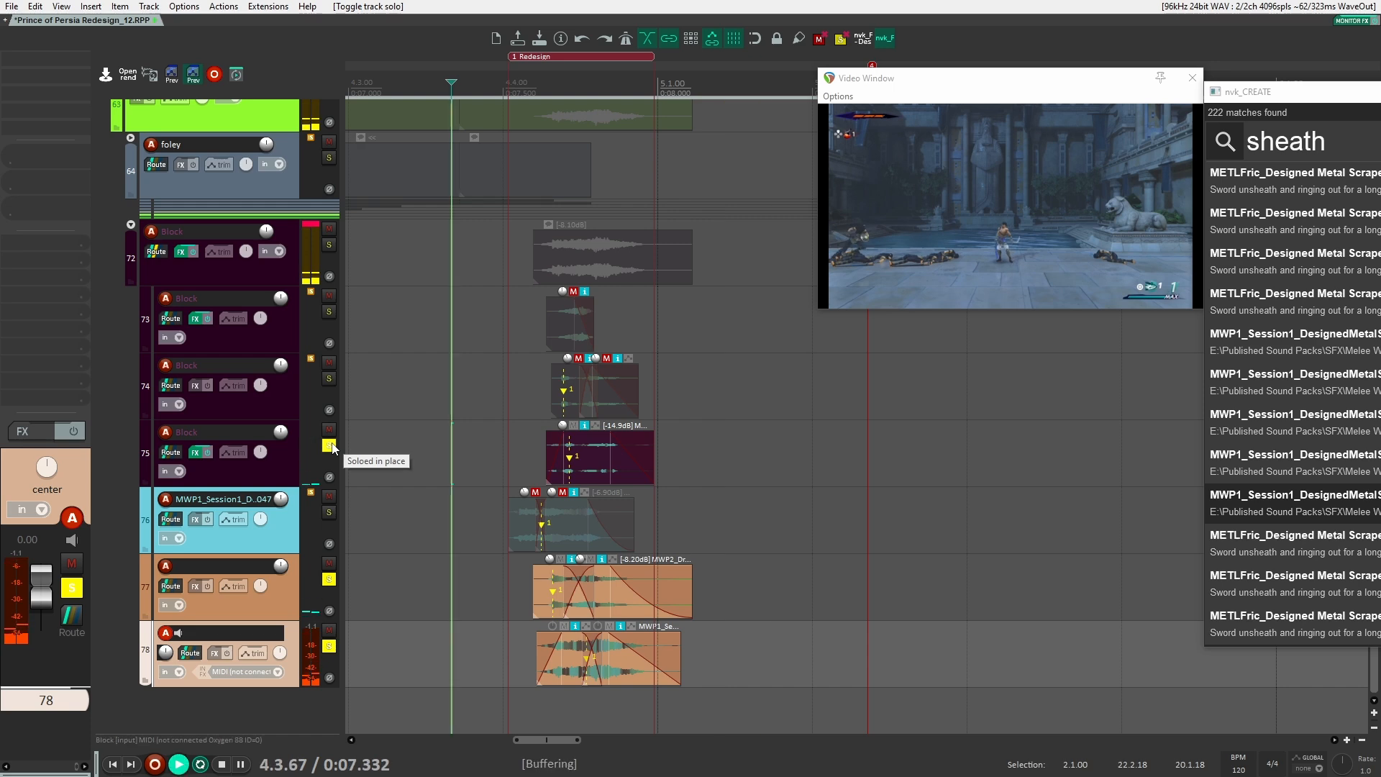
# Mute track 75's scrape clip and audition tracks 77 and 78 soloed from 4.3.96.
pyautogui.moveTo(507, 455); pyautogui.dragTo(796, 465)
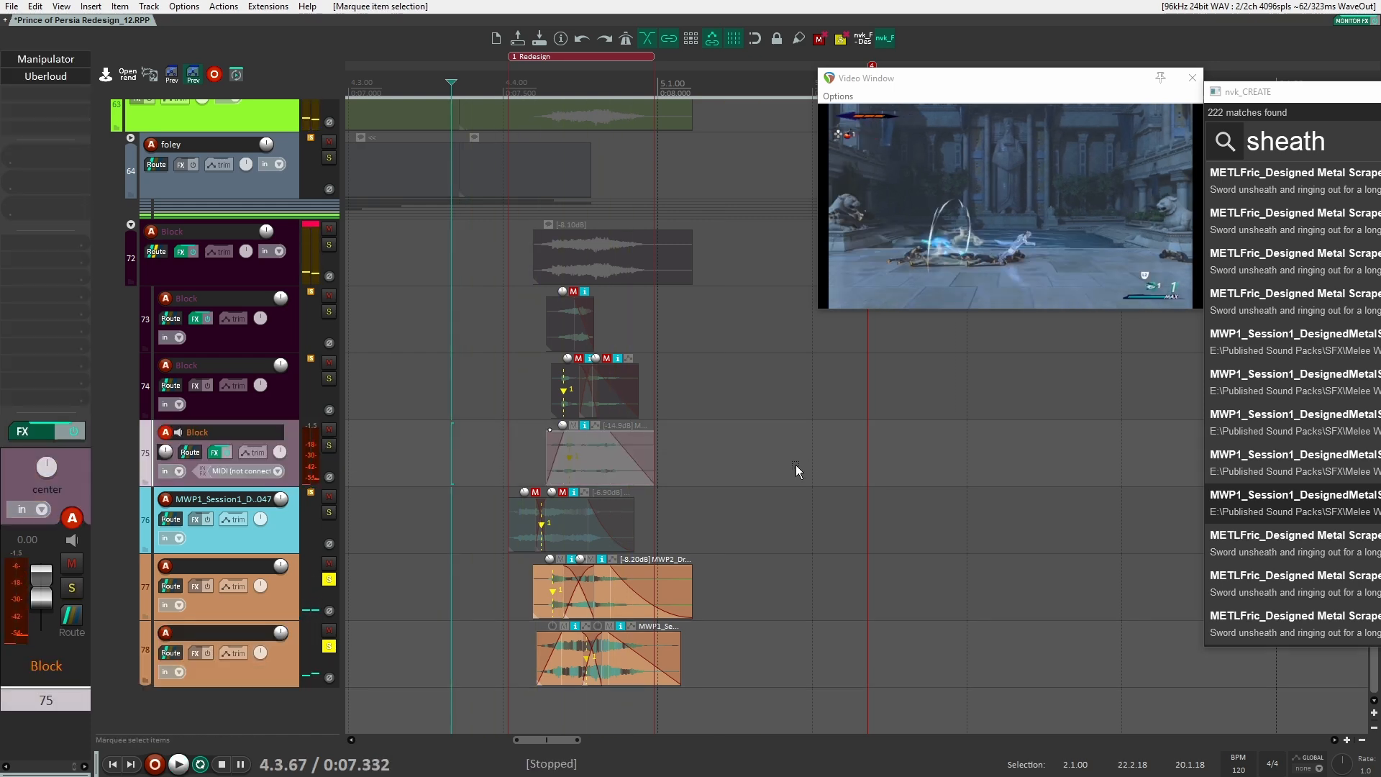
pyautogui.press('m')
pyautogui.click(497, 585)
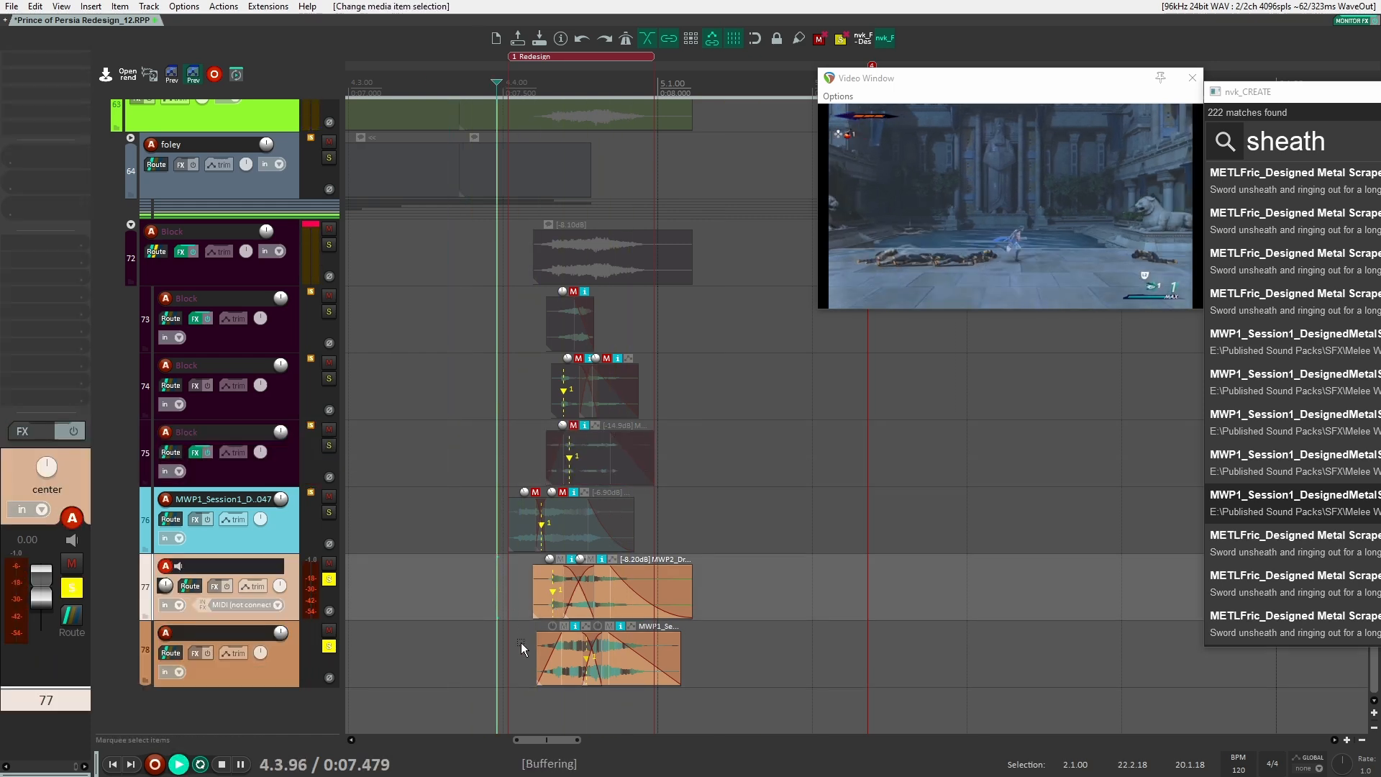
pyautogui.press('space')
pyautogui.press('space')
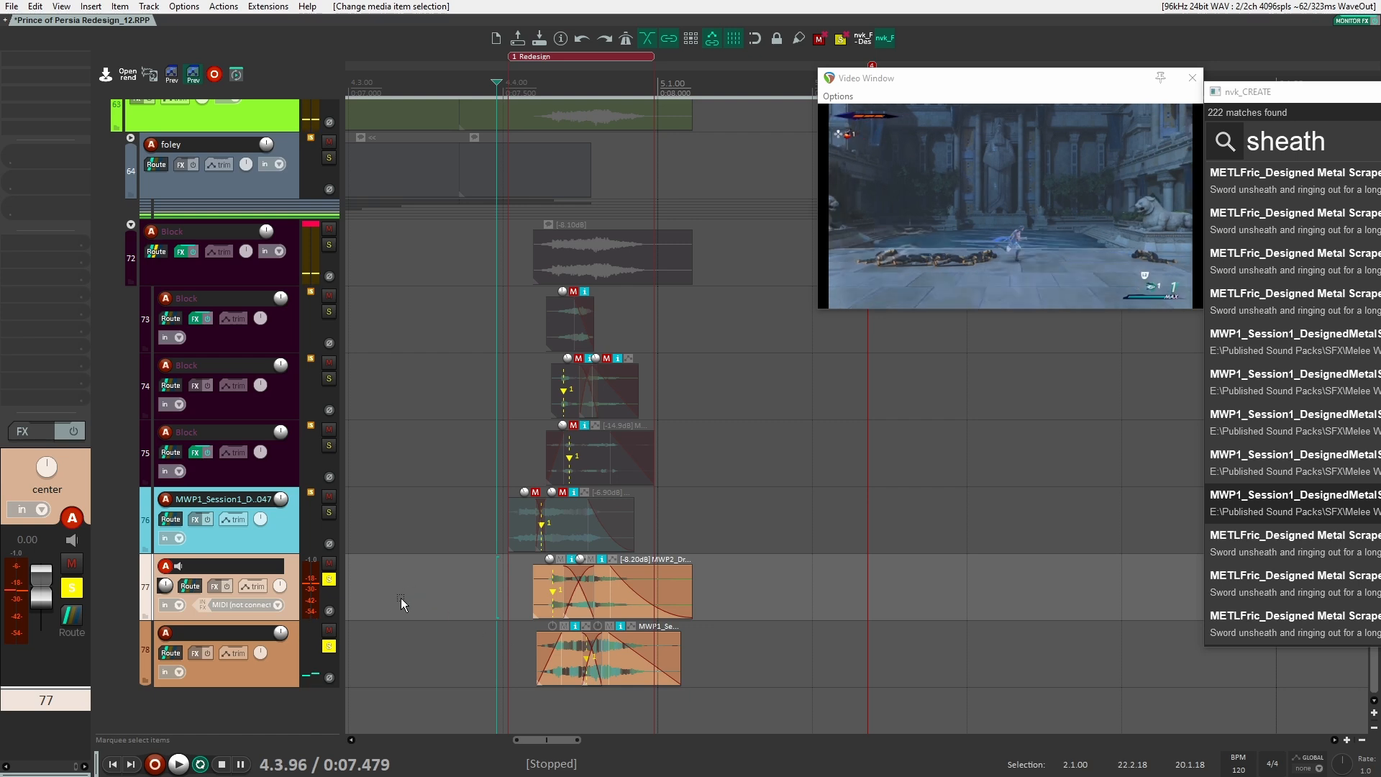
# Unsolo the scrape tracks and audition the Part 3 mix from 4.1.74.
pyautogui.hscroll(-3, 400, 598)
pyautogui.click(561, 584)
pyautogui.click(328, 580)
pyautogui.scroll(5, 456, 517)
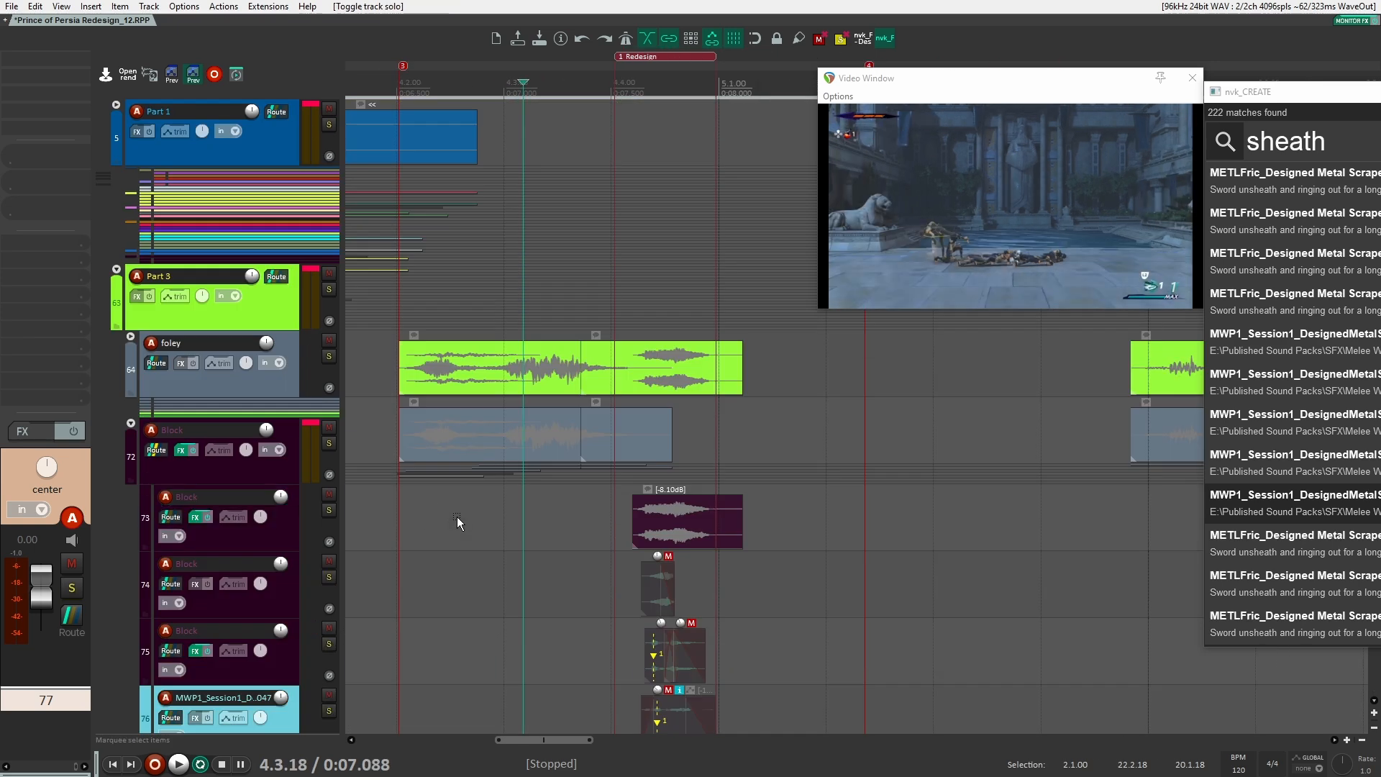
pyautogui.scroll(-2, 396, 548)
pyautogui.click(395, 550)
pyautogui.press('space')
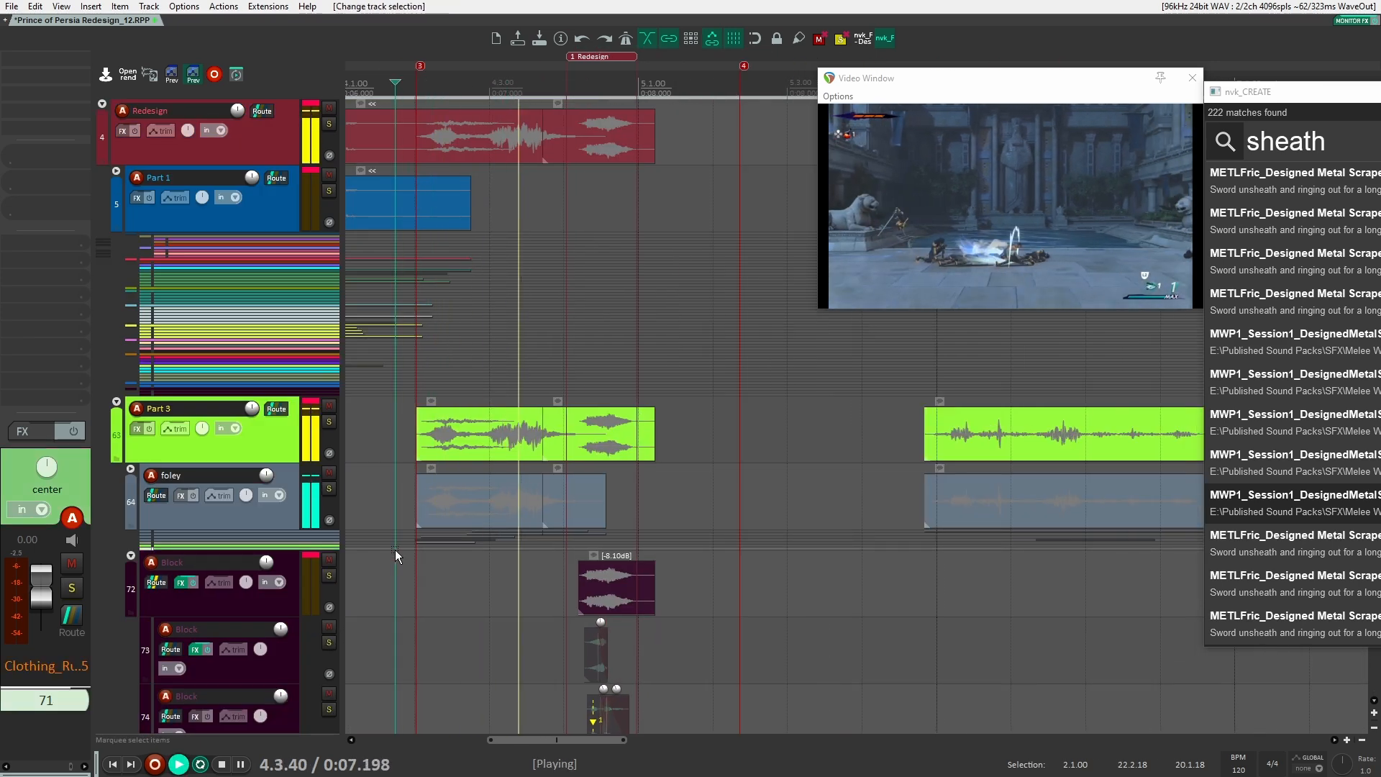
pyautogui.press('space')
# Lower the scrape clips on track 77 to -11.5 dB and on track 78 to -3.30 dB, and audition the mix.
pyautogui.scroll(-5, 509, 543)
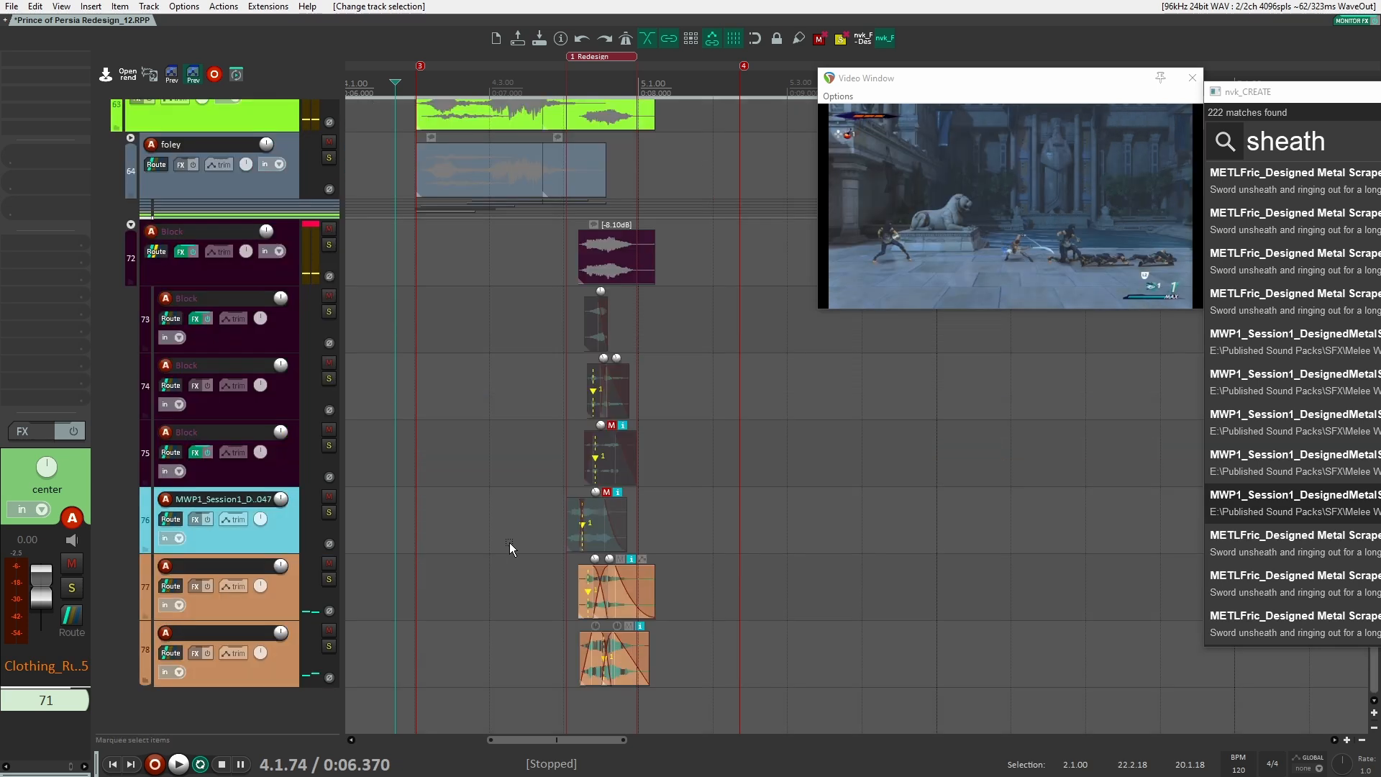
pyautogui.click(541, 580)
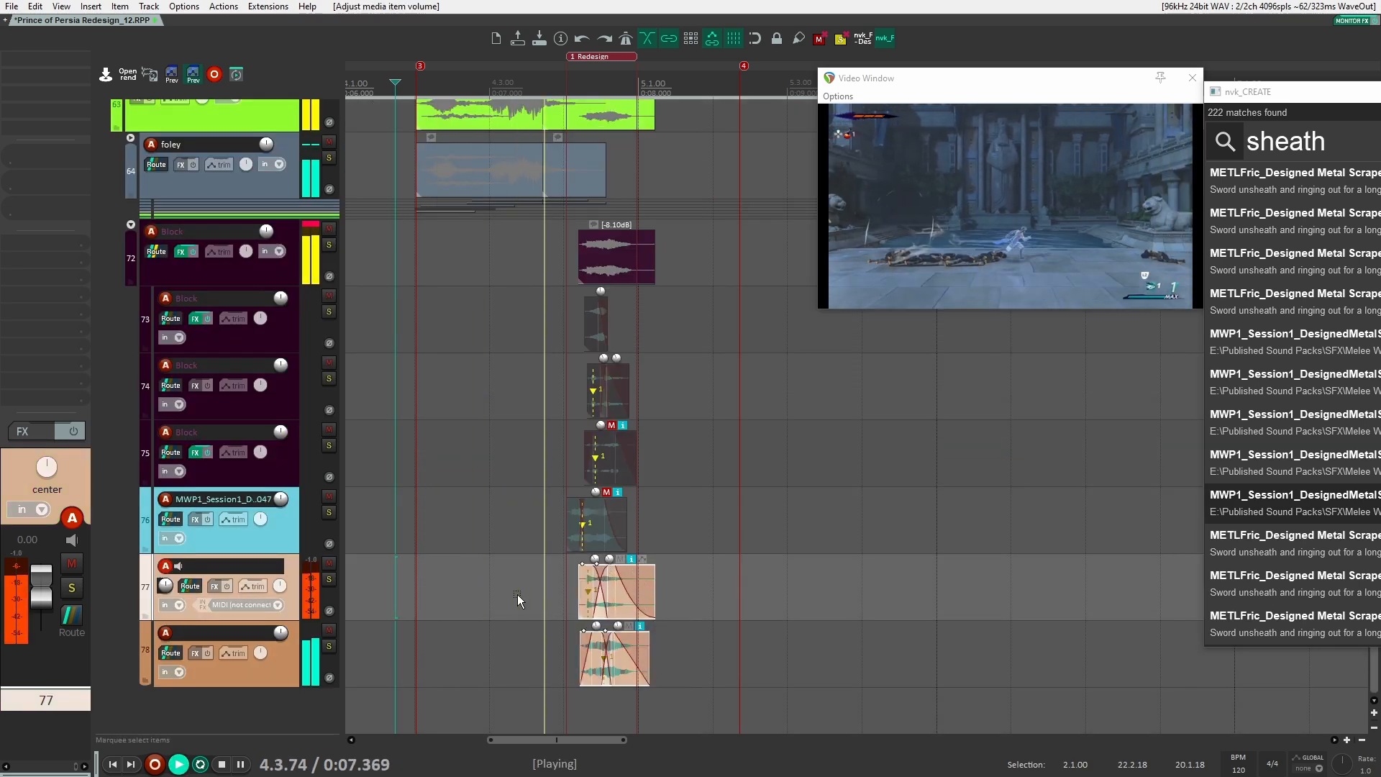
pyautogui.press('space')
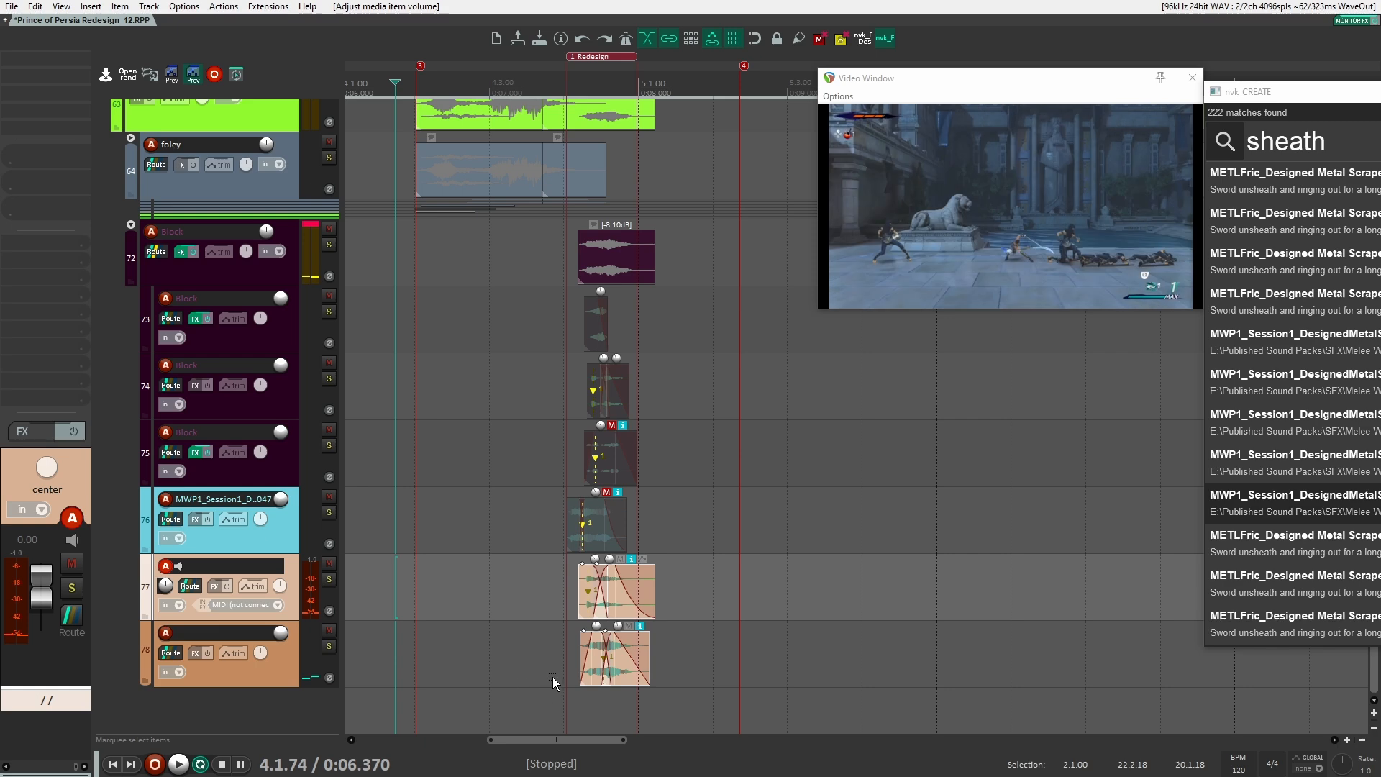
# Audition the rebalanced block layers in the full mix from 4.3.81.
pyautogui.scroll(3, 553, 676)
pyautogui.scroll(1, 572, 652)
pyautogui.scroll(-1, 555, 651)
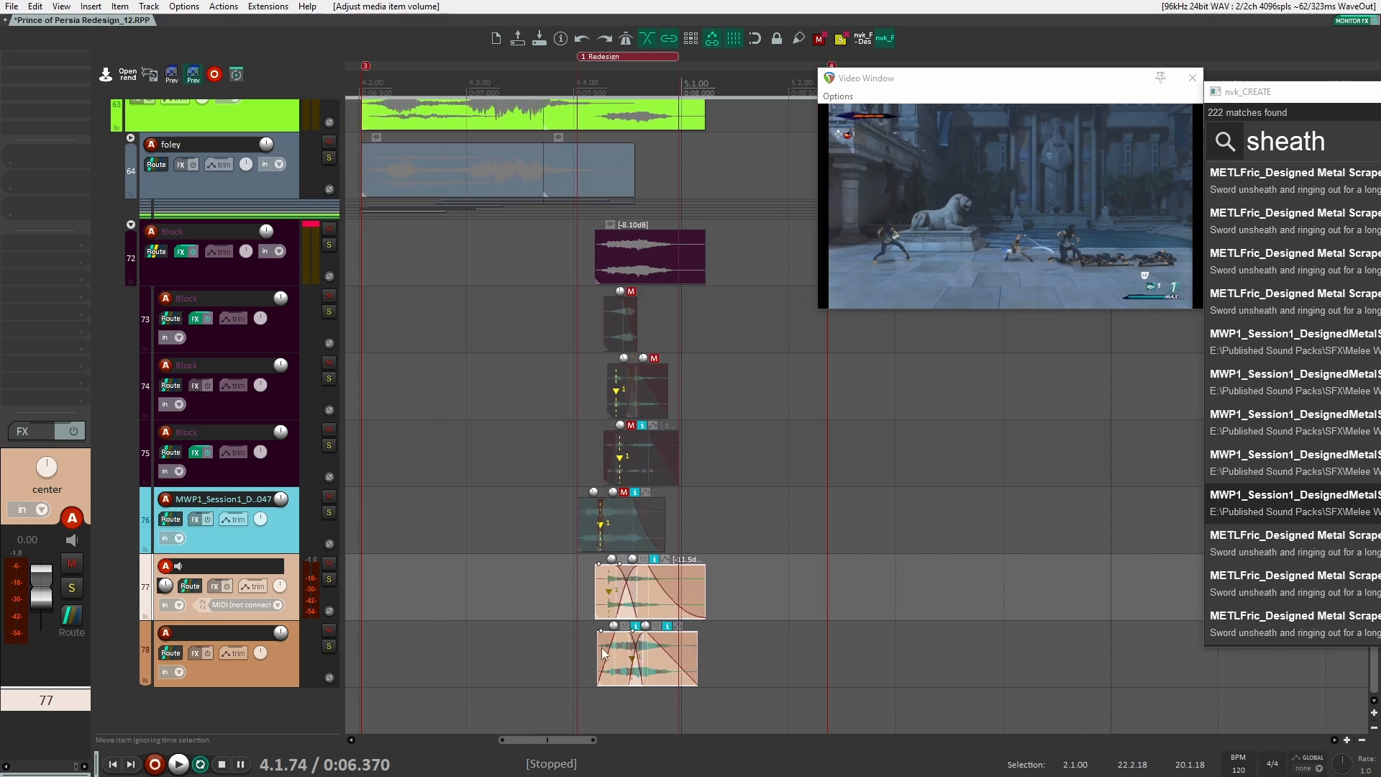
pyautogui.scroll(2, 601, 647)
pyautogui.click(519, 623)
pyautogui.press('space')
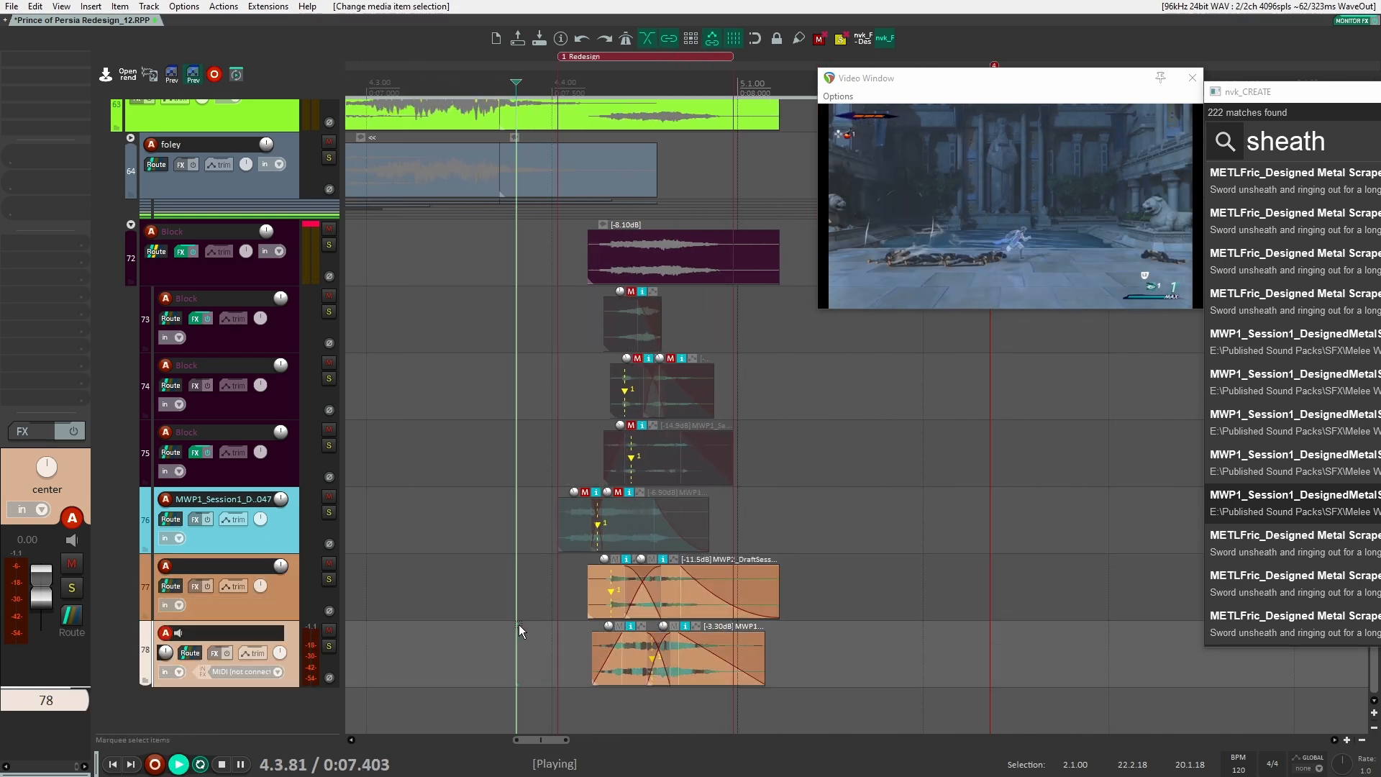
pyautogui.scroll(-3, 520, 627)
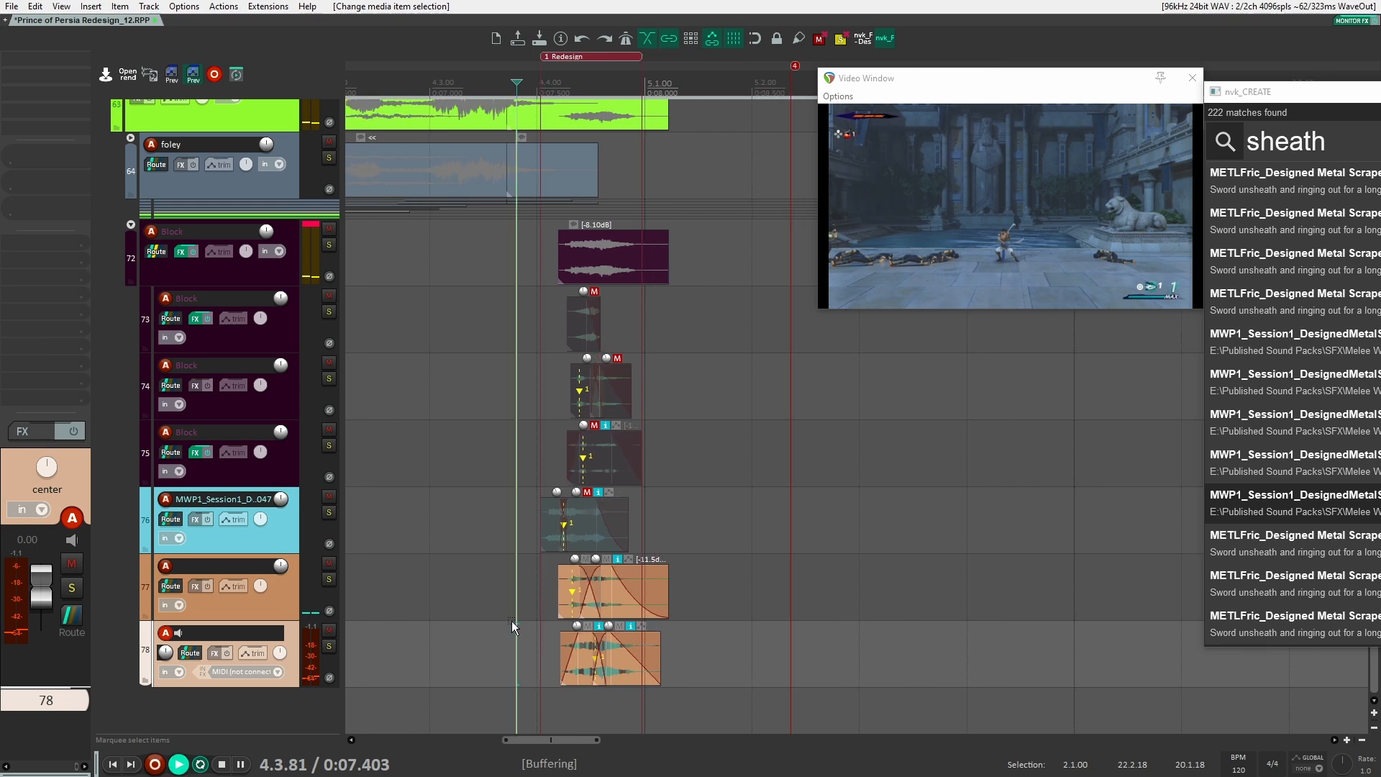
pyautogui.press('space')
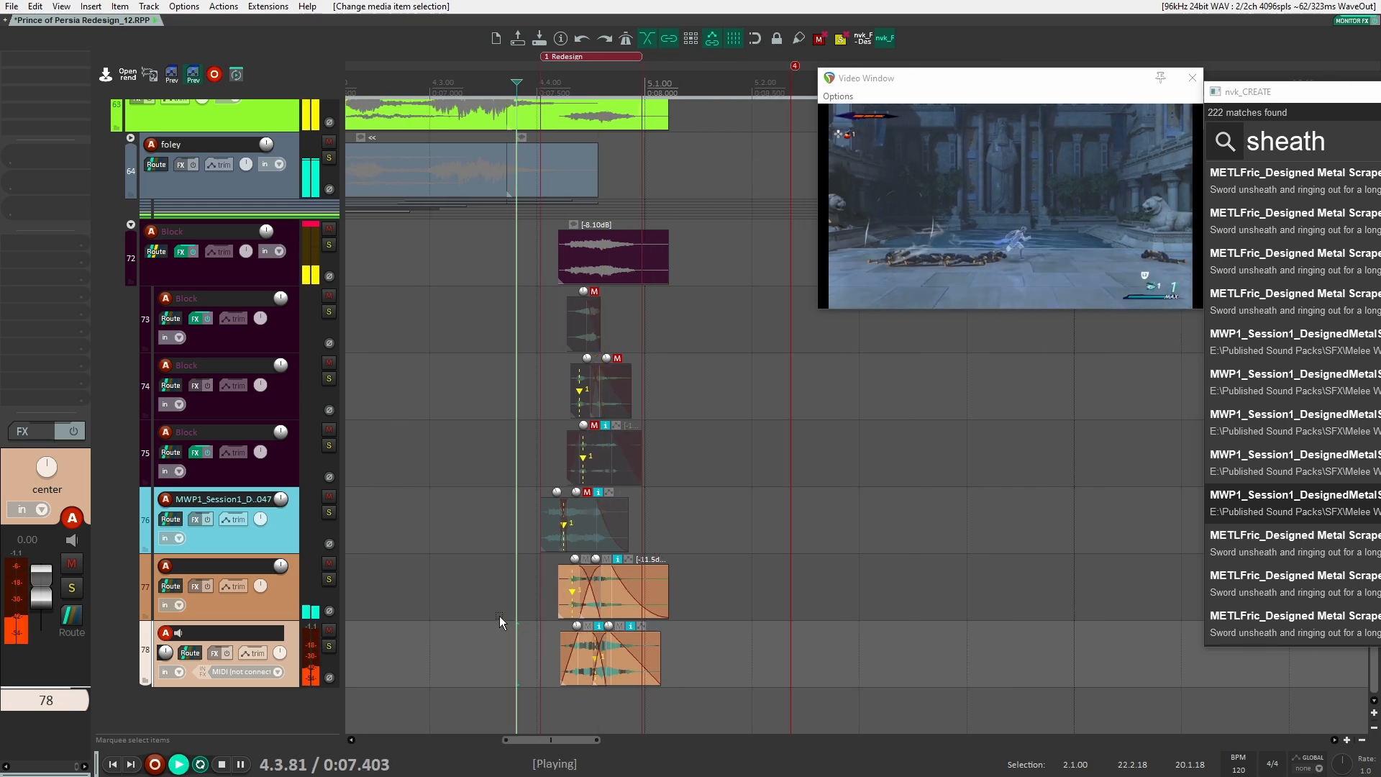
pyautogui.press('space')
pyautogui.press('space')
# Solo the POP - OG_DAW reference track and audition the original block sound from 4.3.81.
pyautogui.scroll(10, 500, 569)
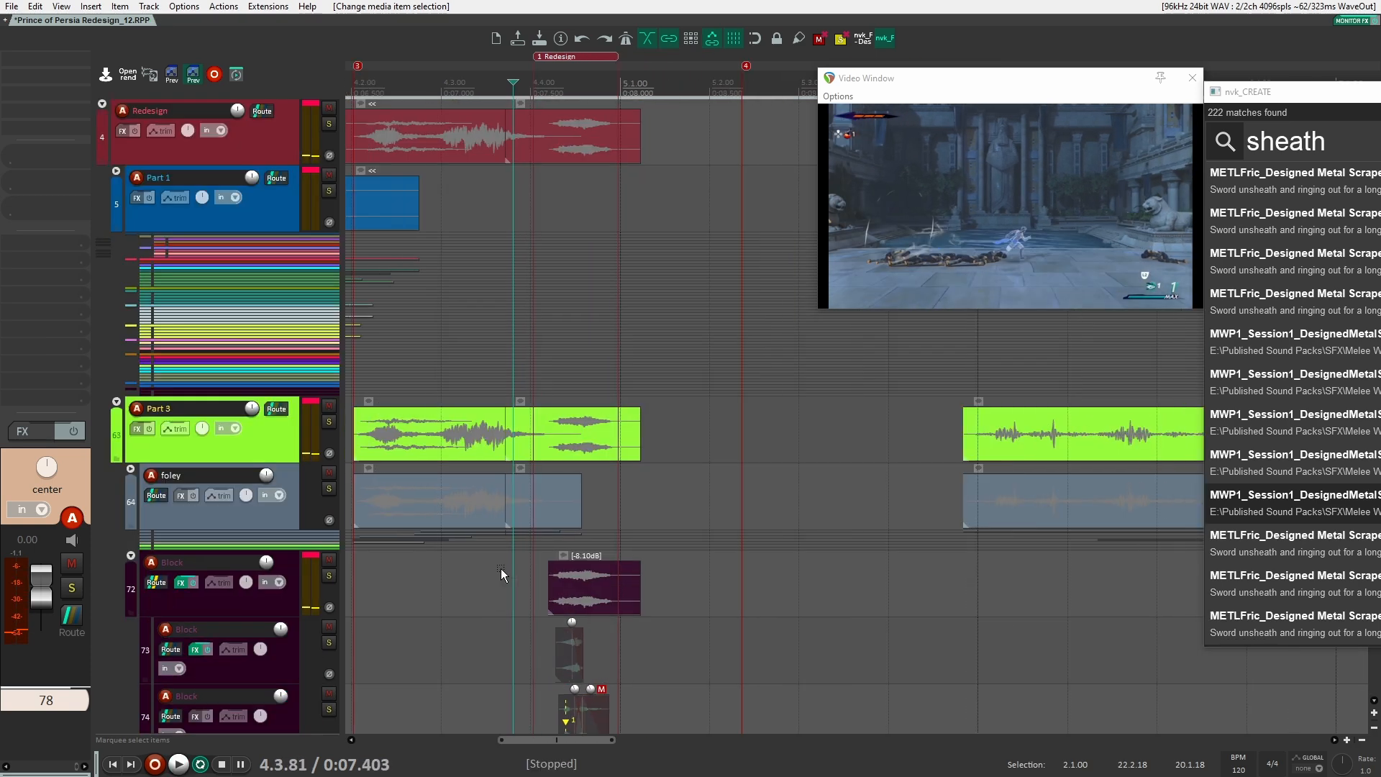
pyautogui.click(329, 258)
pyautogui.press('space')
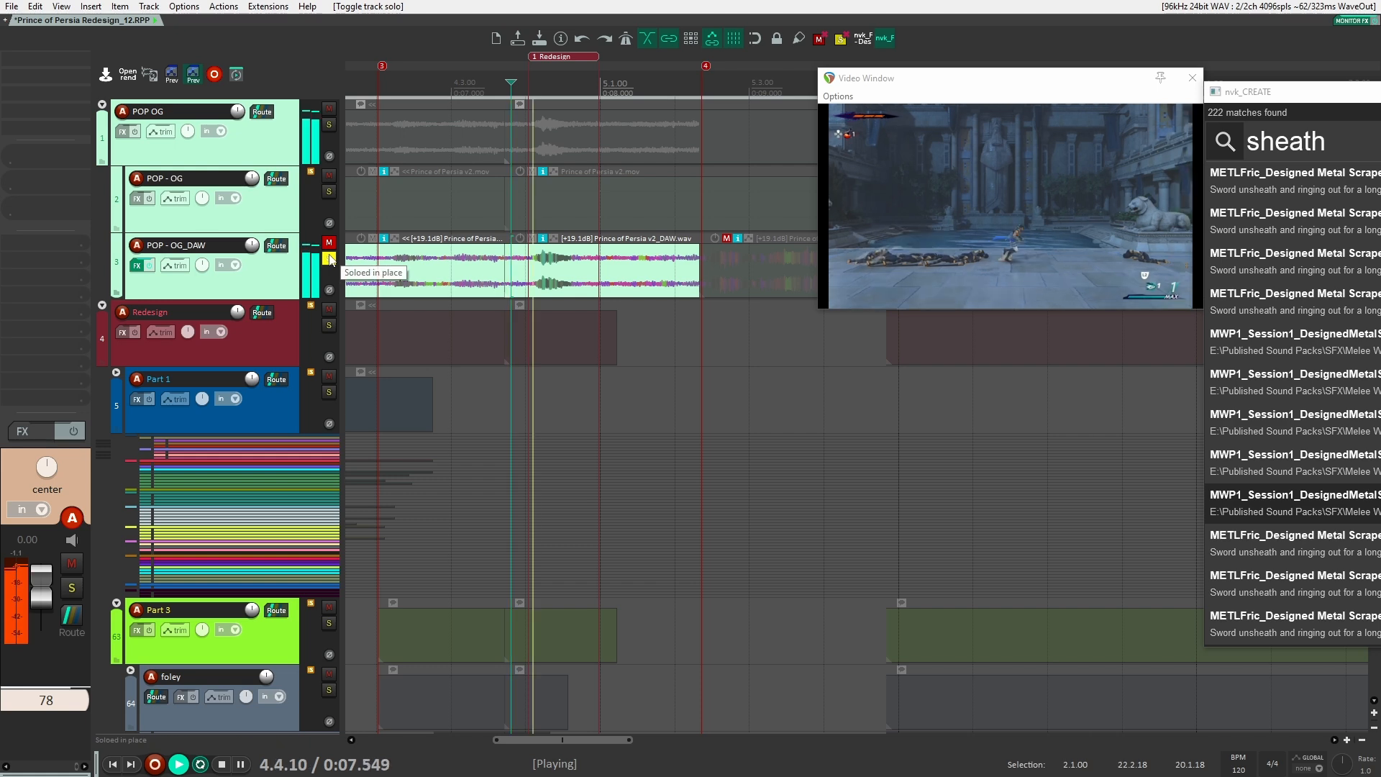
pyautogui.press('space')
# Audition track 77 soloed, unsolo it, and shorten the end of its scrape clip.
pyautogui.scroll(-10, 512, 477)
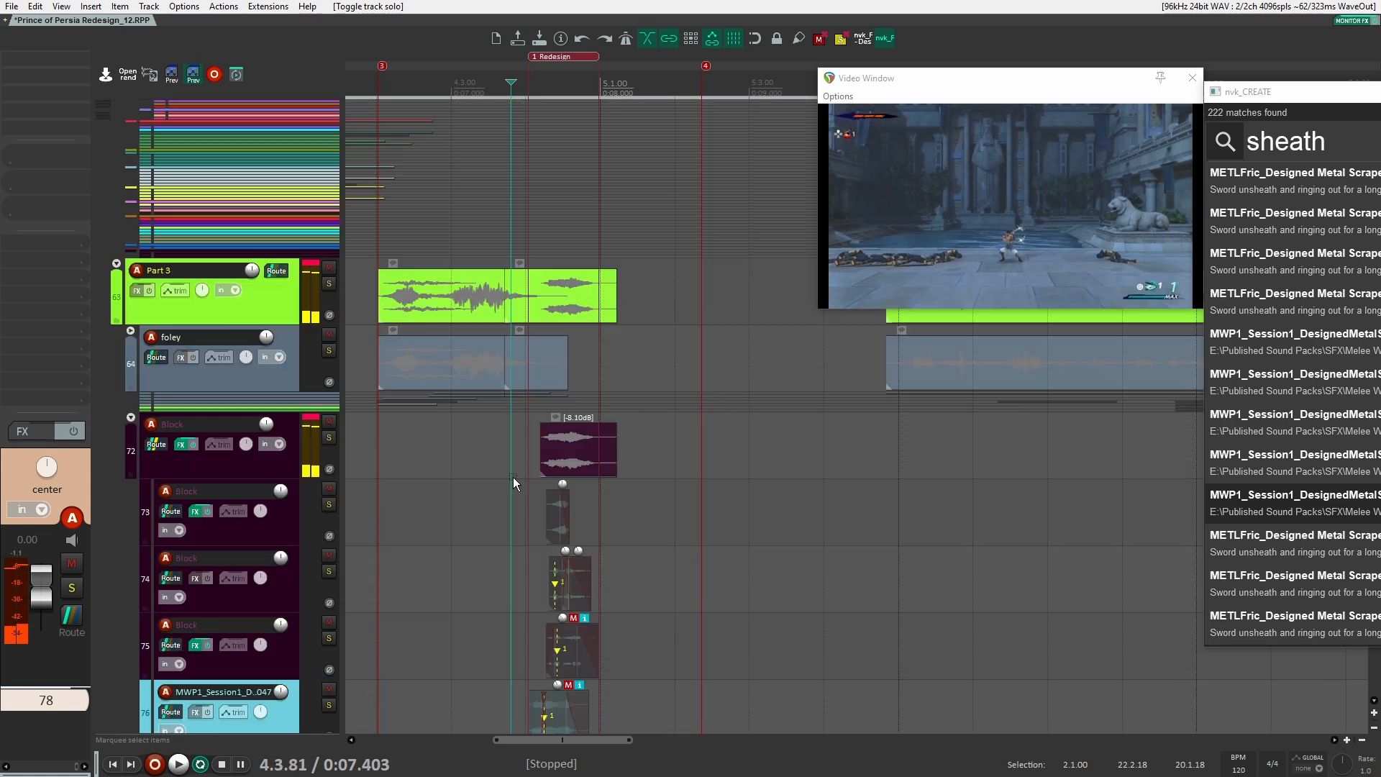
pyautogui.click(329, 579)
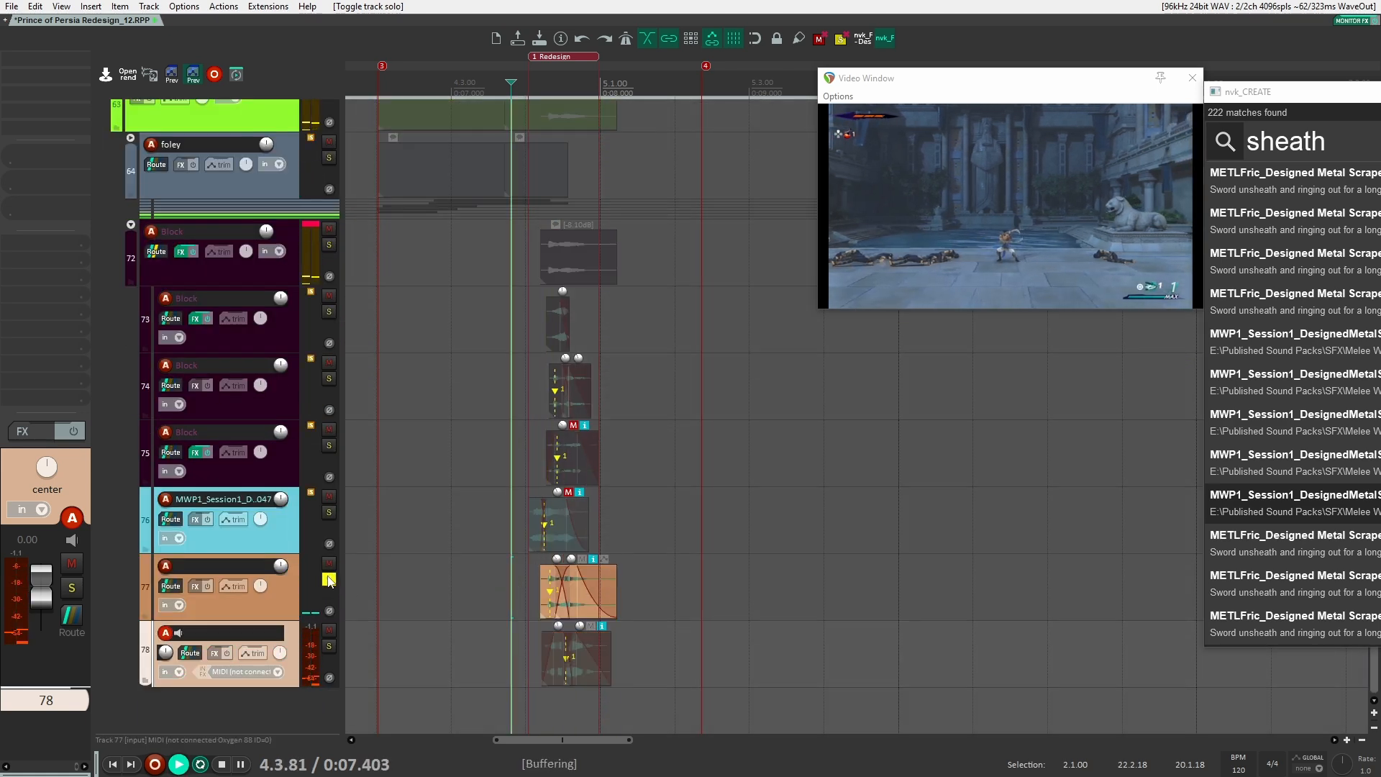
pyautogui.click(329, 579)
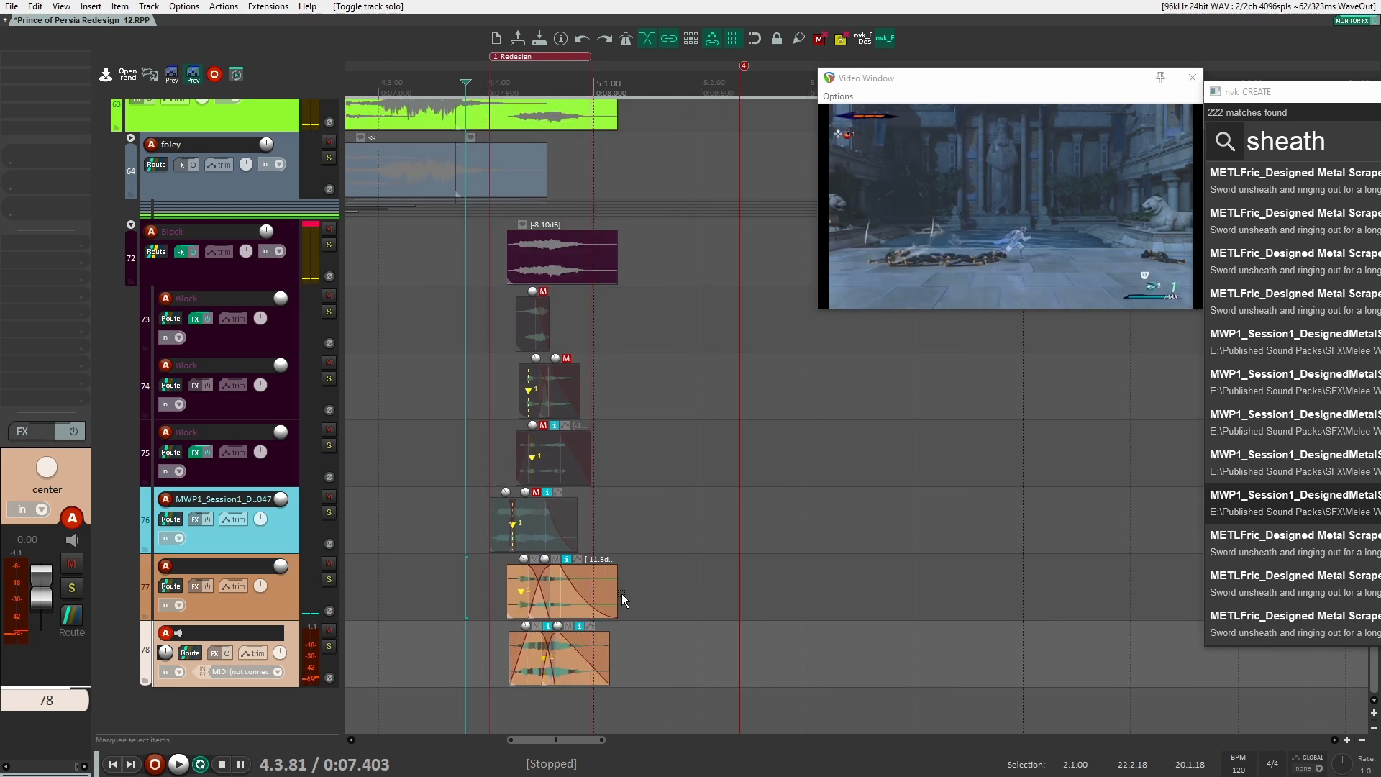
pyautogui.scroll(3, 622, 601)
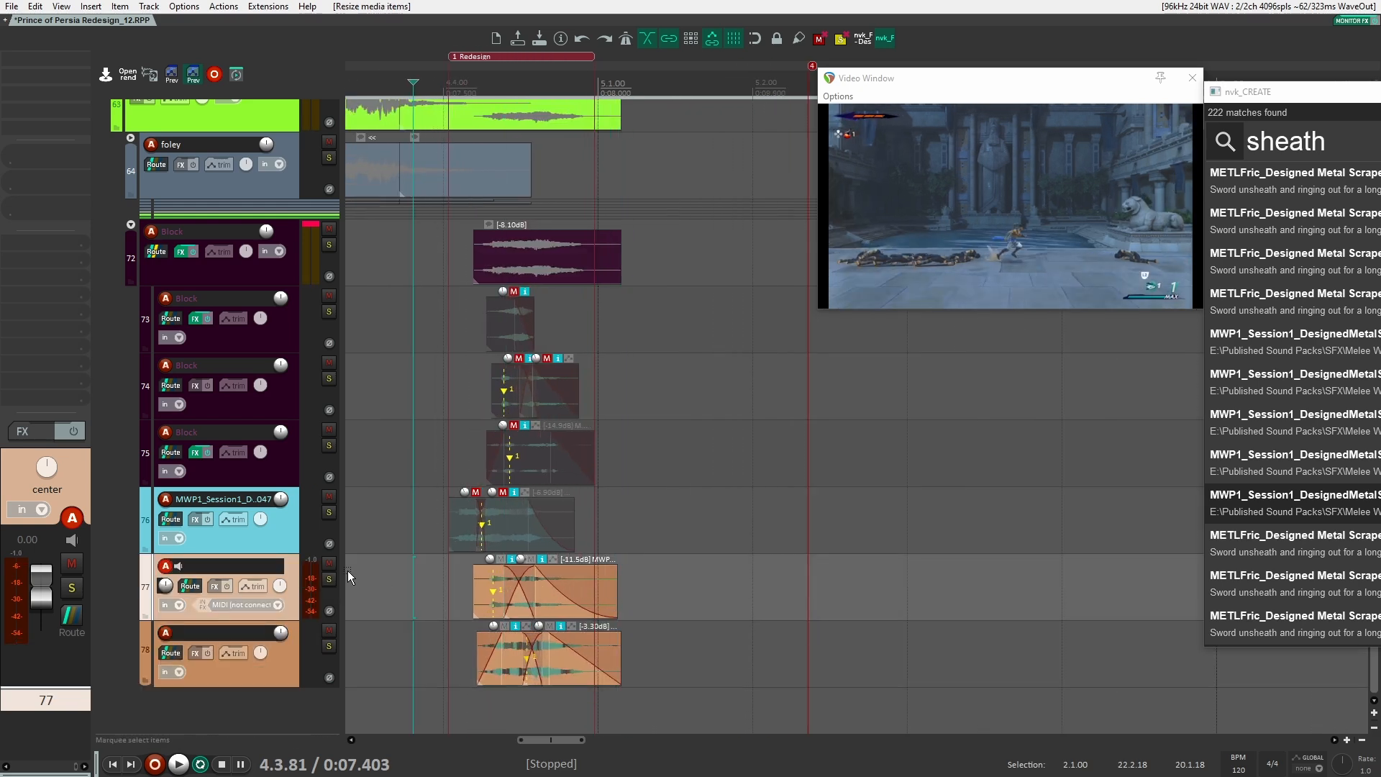
# Audition track 77 soloed, unsolo it, and replay the full mix of the block layers from 4.3.81.
pyautogui.click(329, 579)
pyautogui.press('space')
pyautogui.press('space')
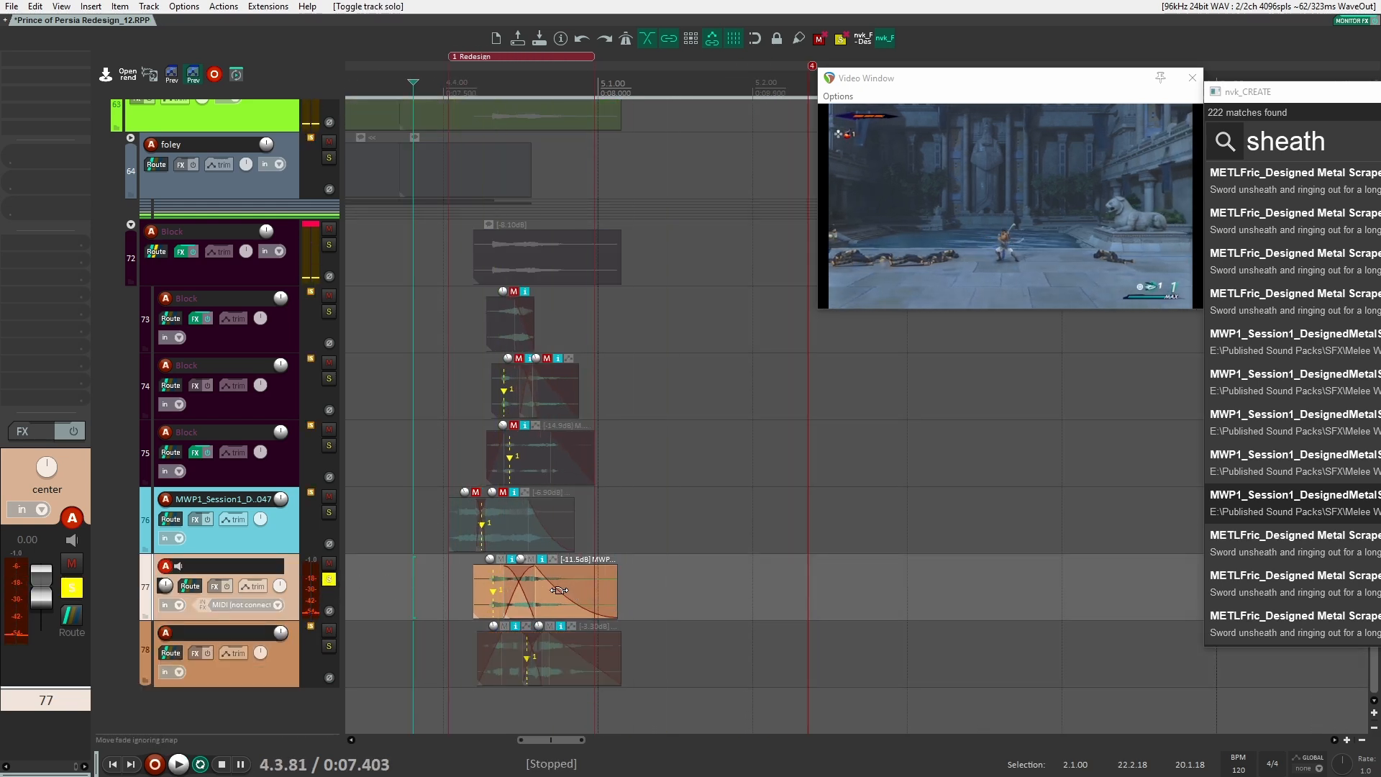
pyautogui.click(329, 580)
pyautogui.press('space')
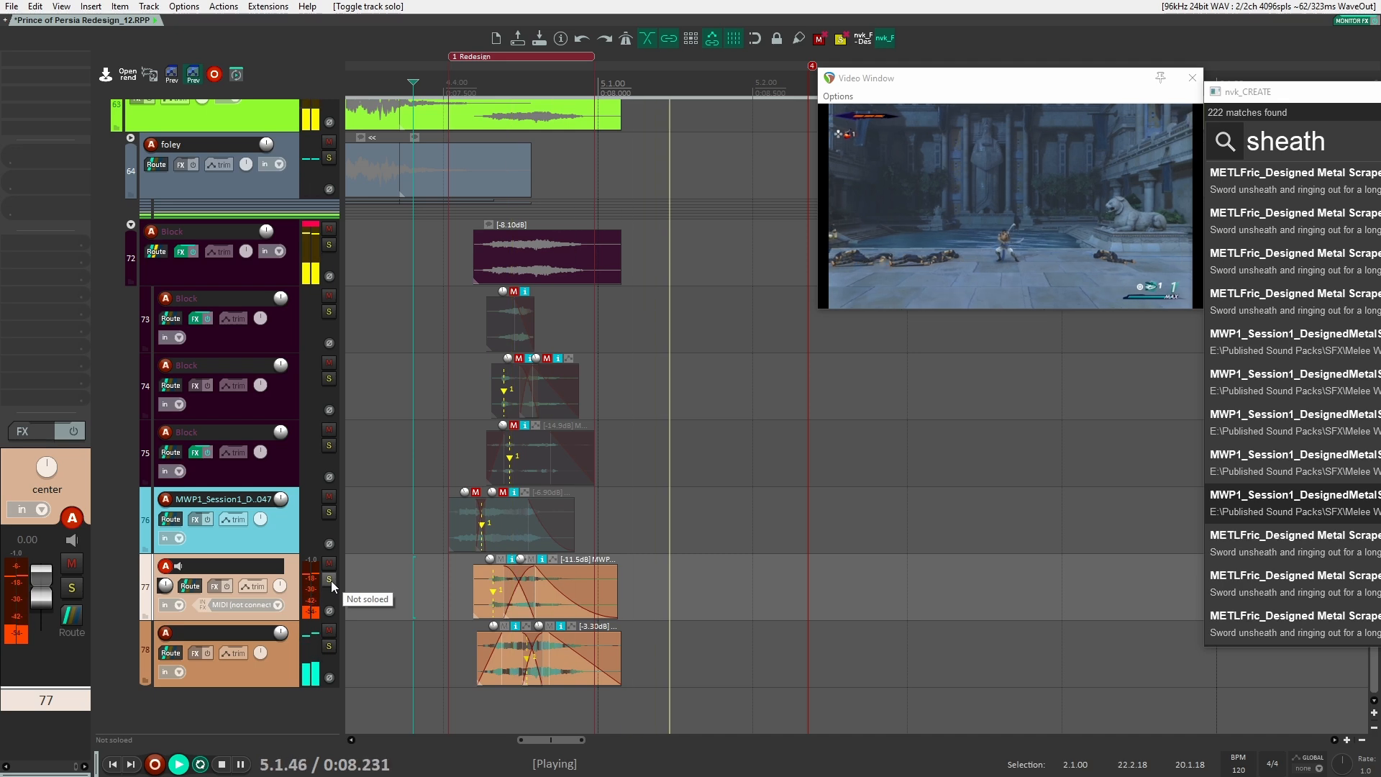
pyautogui.press('space')
pyautogui.press('space')
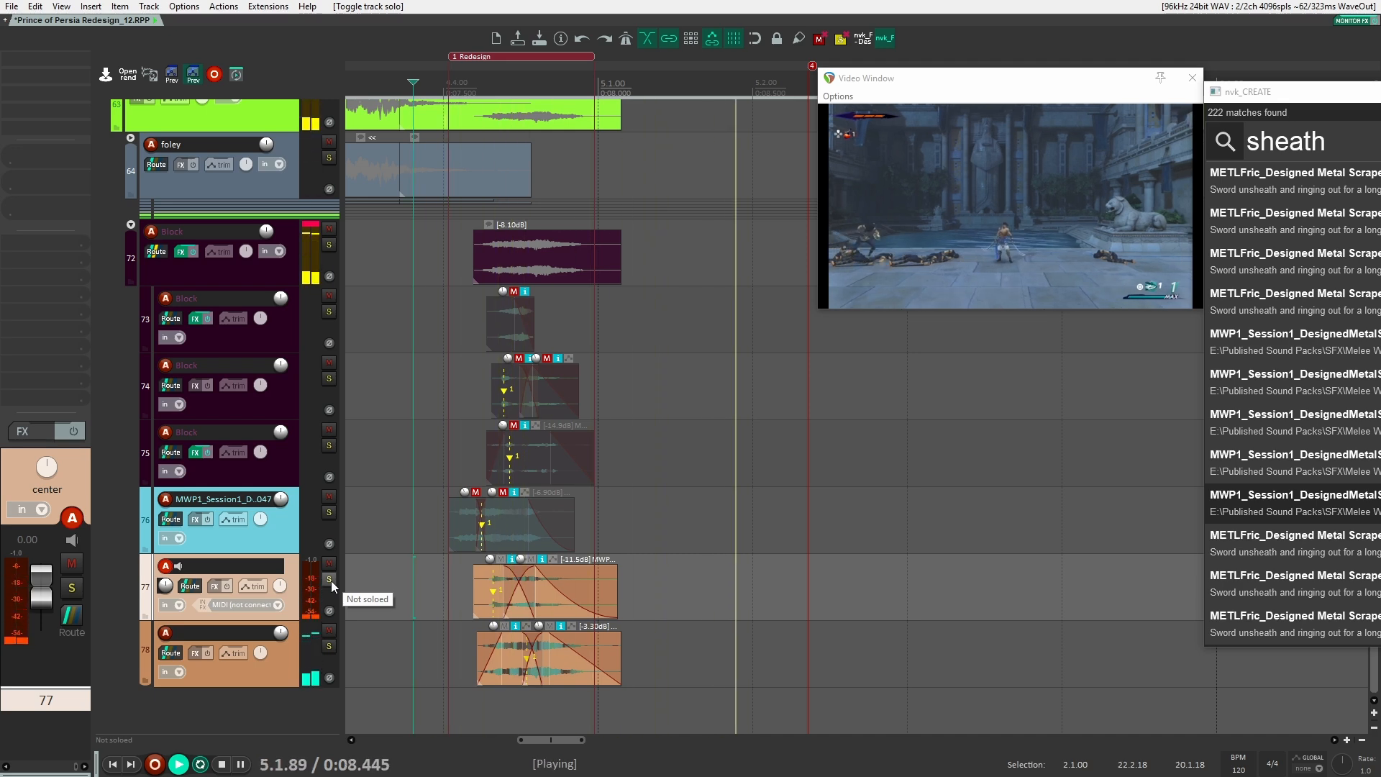
pyautogui.press('space')
# Solo the POP - OG_DAW reference track, audition the original sound from 4.2.66, unsolo it, and compare it with the redesign.
pyautogui.scroll(-3, 761, 533)
pyautogui.click(727, 525)
pyautogui.press('space')
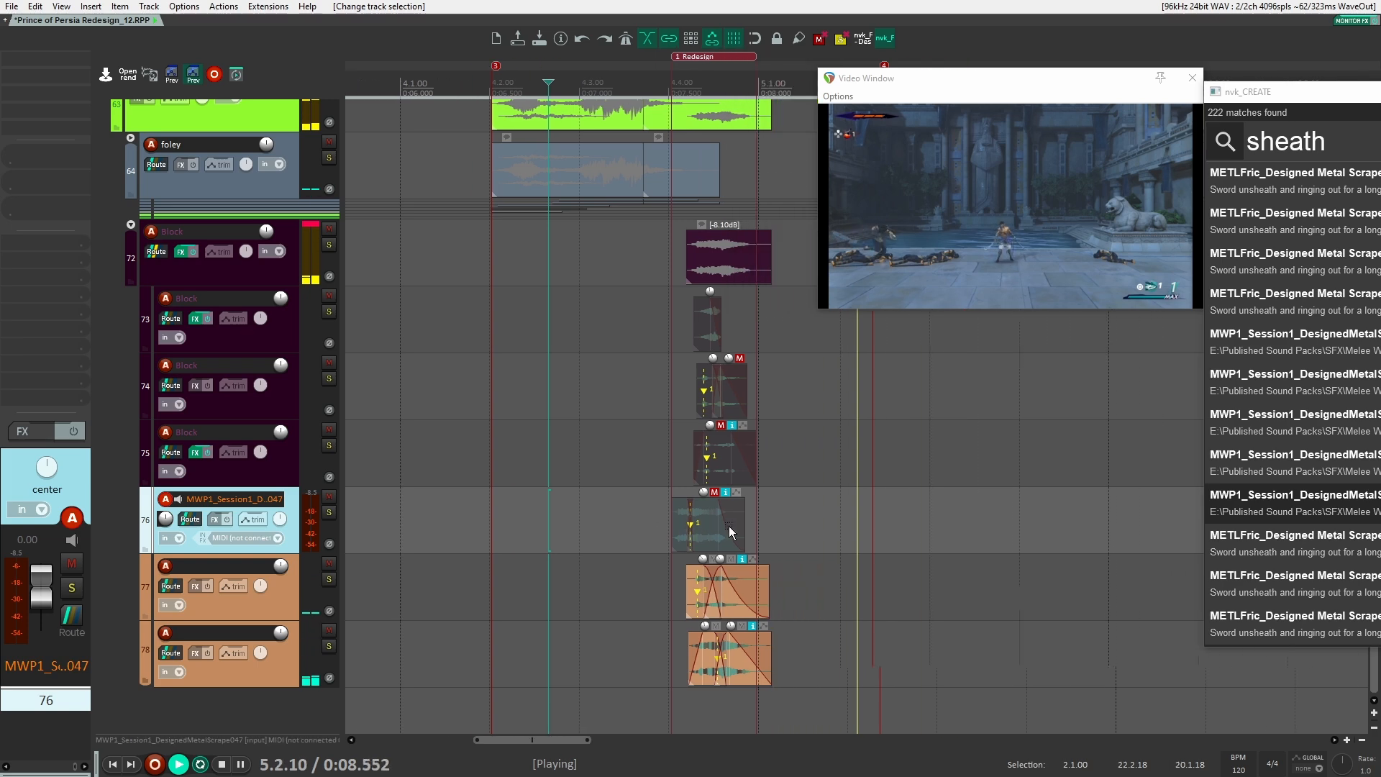
pyautogui.press('space')
pyautogui.scroll(5, 603, 537)
pyautogui.scroll(3, 603, 537)
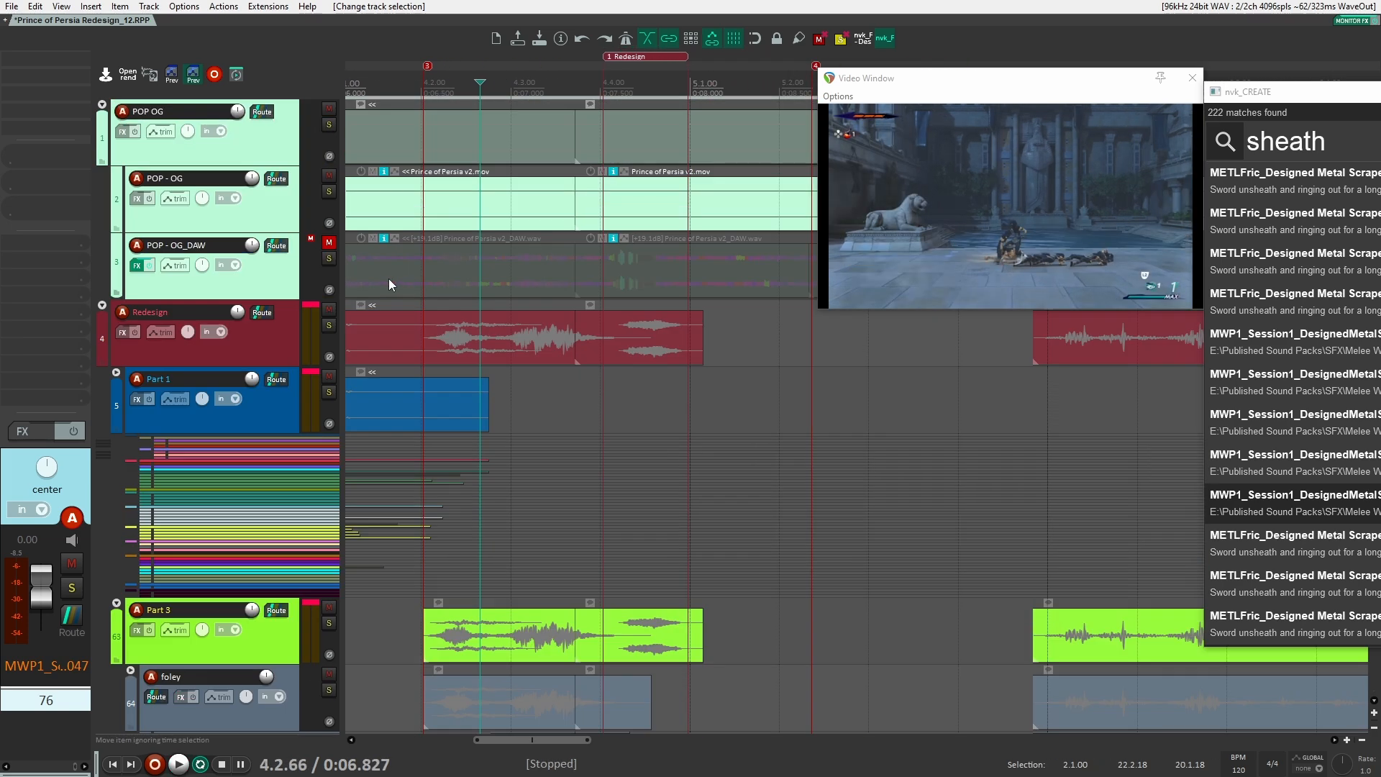
pyautogui.click(330, 260)
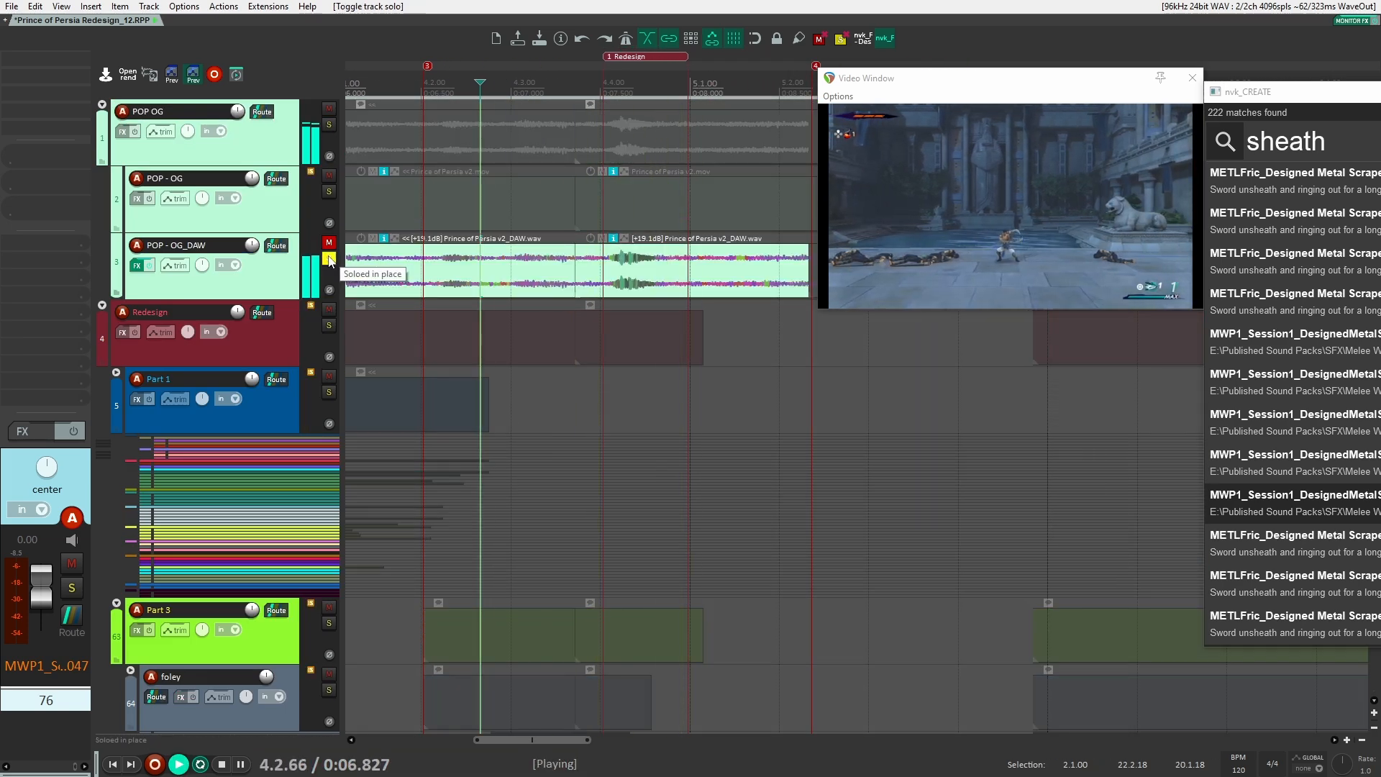
pyautogui.press('space')
pyautogui.press('space')
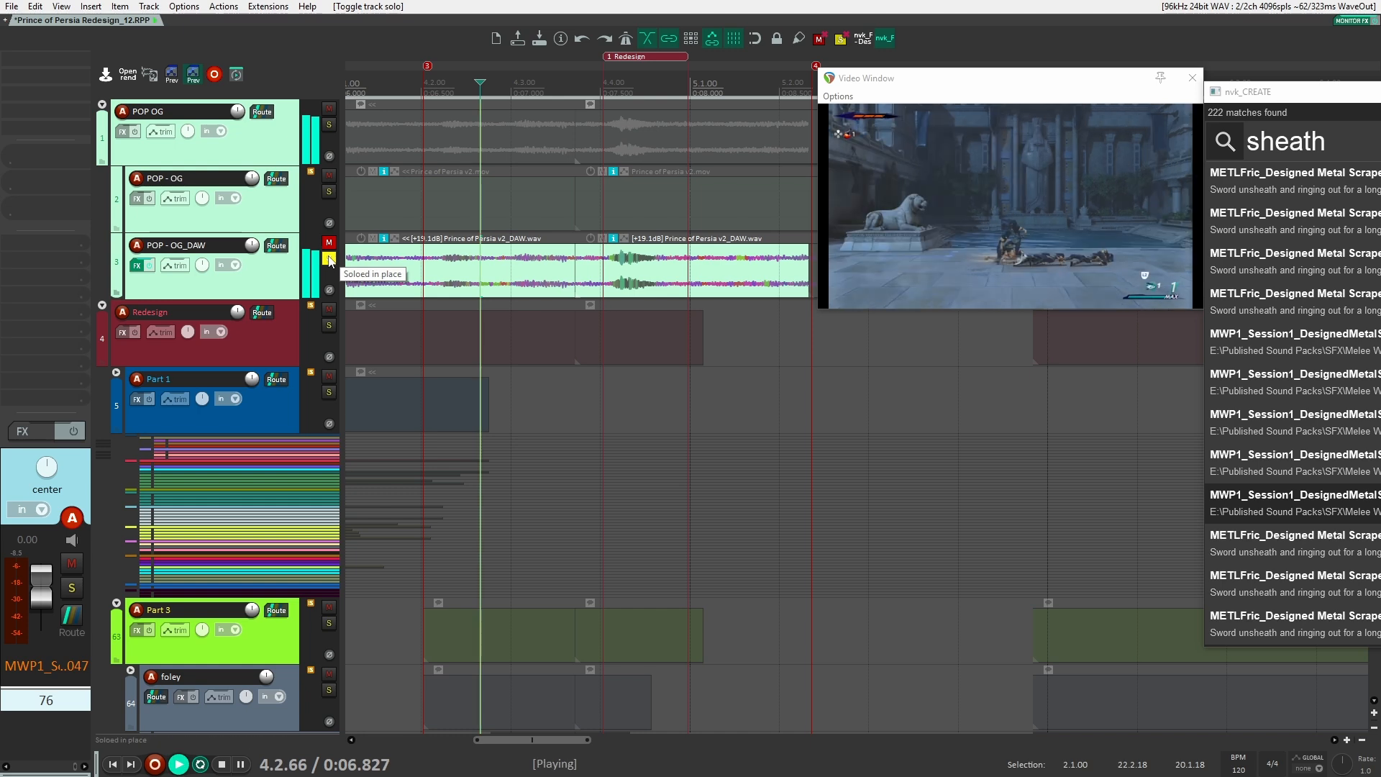
pyautogui.click(328, 259)
pyautogui.click(328, 243)
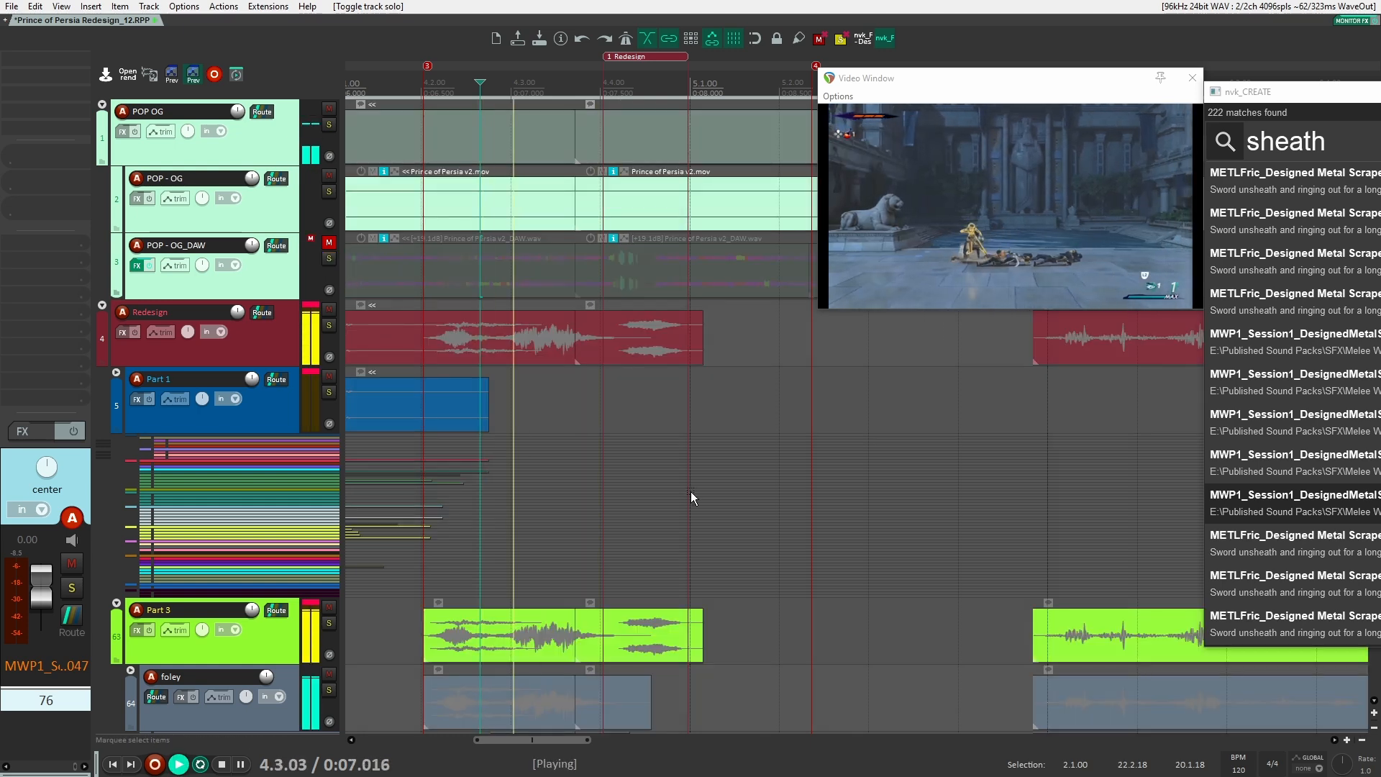
pyautogui.press('space')
# Audition the scrape layer on track 78 soloed from 4.2.66 and unsolo it.
pyautogui.scroll(-7, 675, 502)
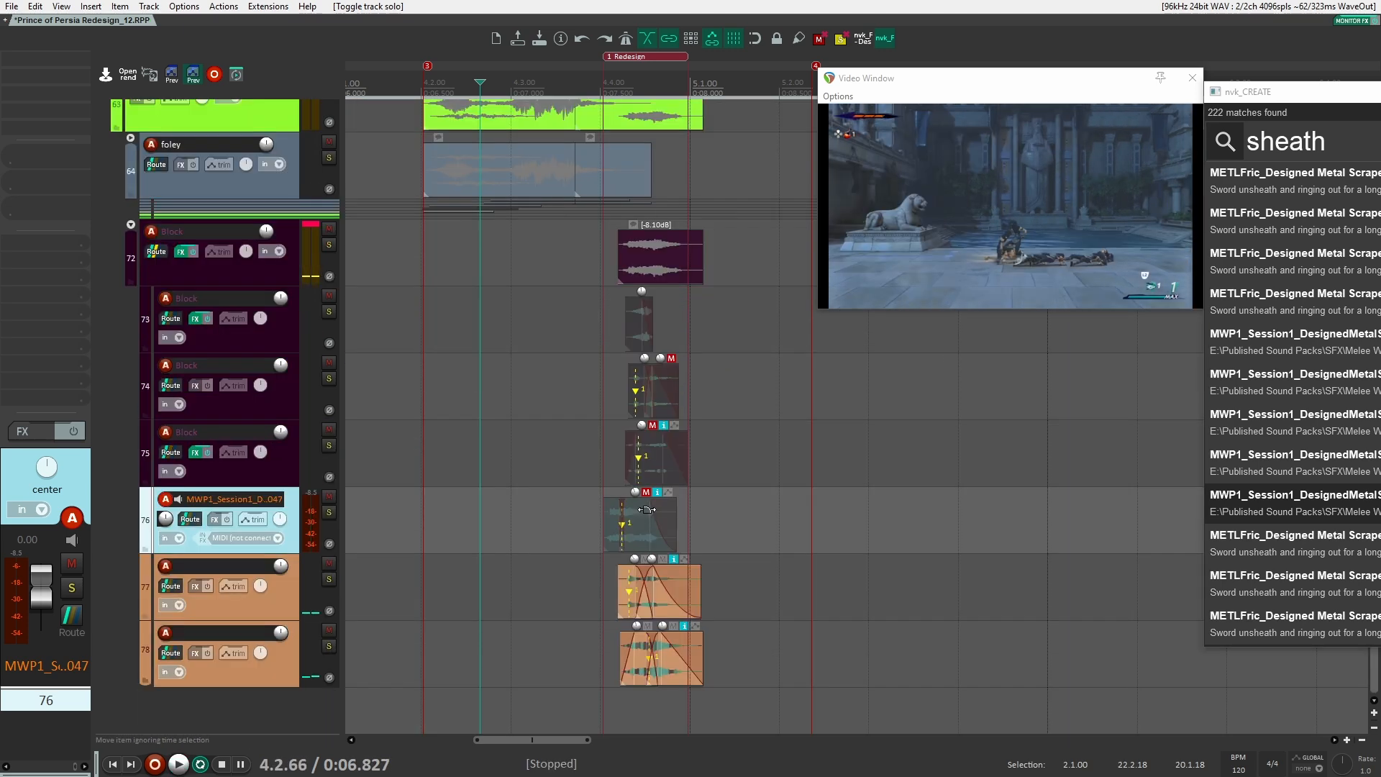
pyautogui.scroll(4, 646, 510)
pyautogui.click(328, 647)
pyautogui.press('space')
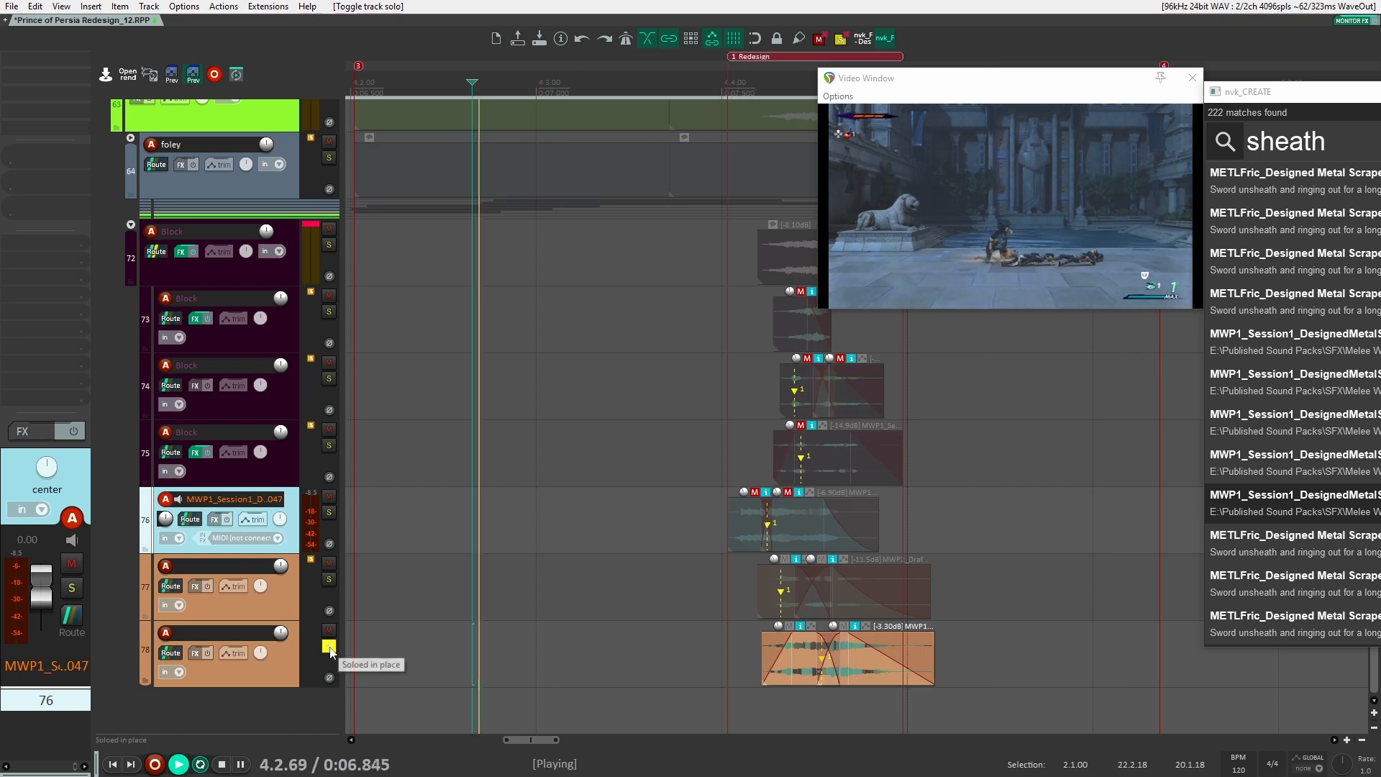
pyautogui.press('space')
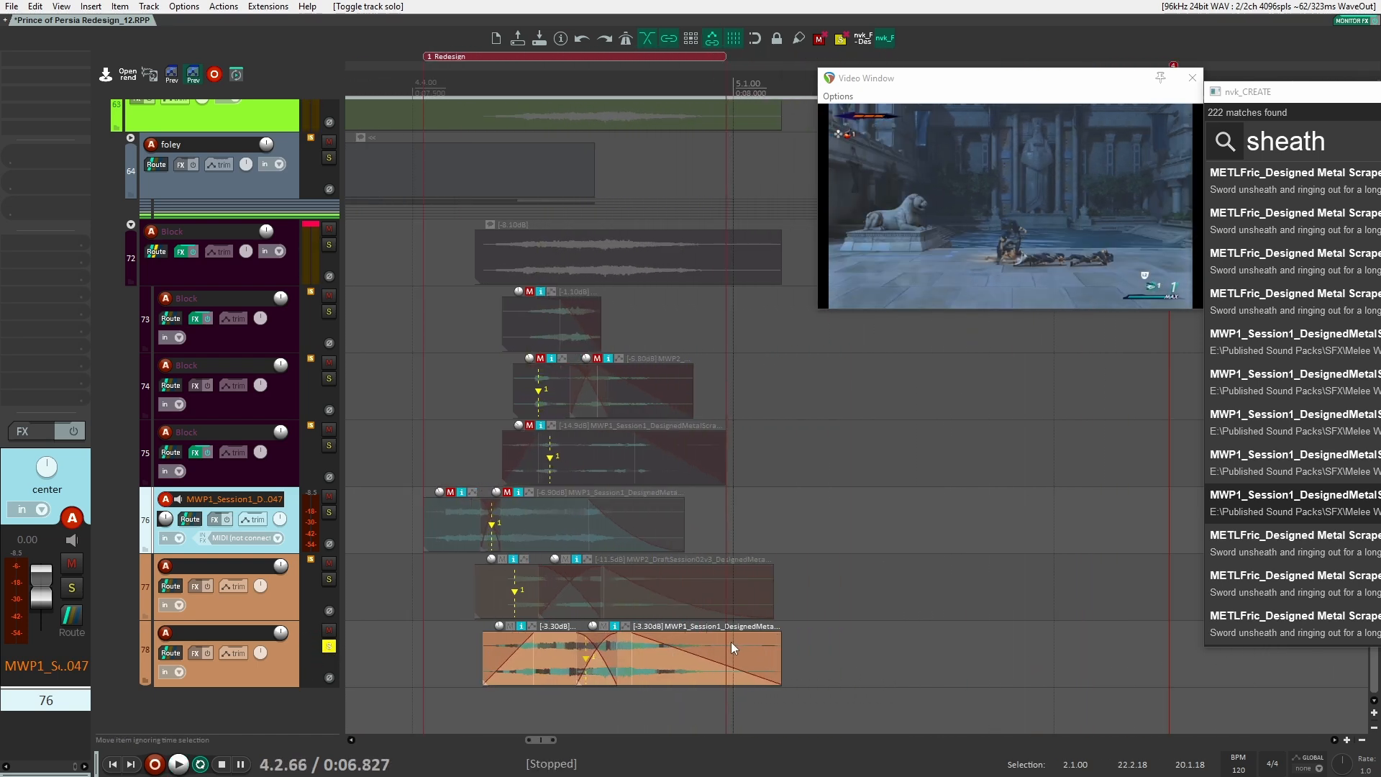
pyautogui.click(329, 646)
# Add a new empty track below track 78 and place it among the block layers.
pyautogui.click(286, 673)
pyautogui.doubleClick(286, 706)
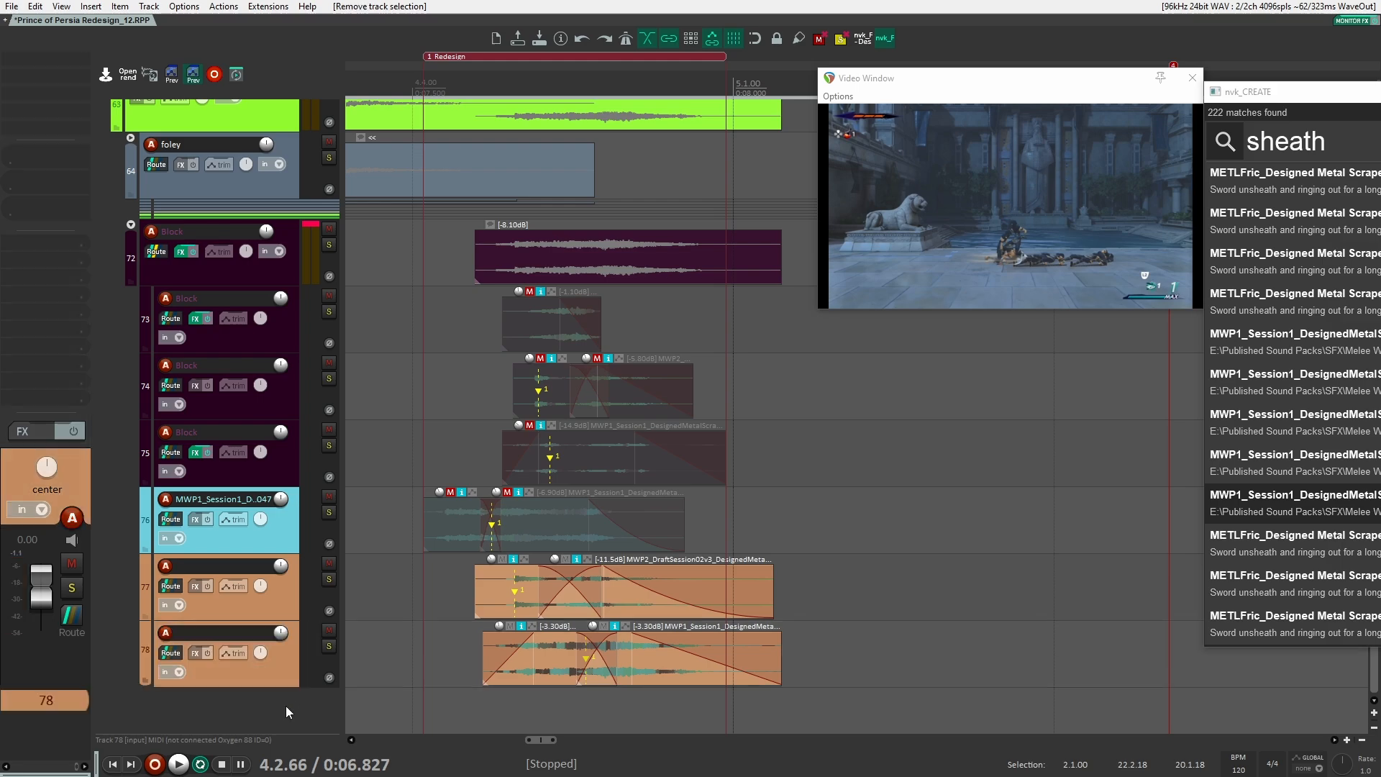
pyautogui.moveTo(275, 667); pyautogui.dragTo(292, 597)
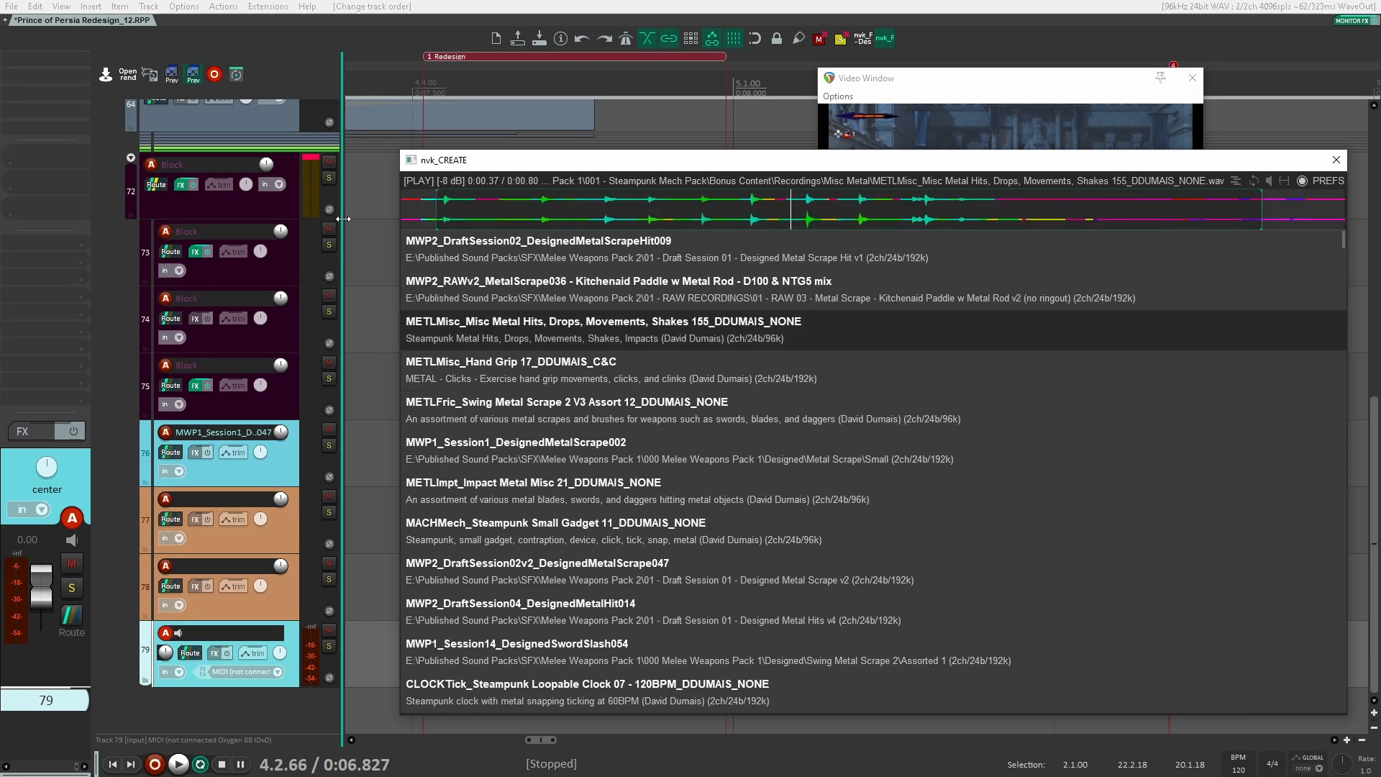
# Audition metal hit, scrape, shake and grenade bounce sounds in the nvk_CREATE library for a further block layer.
pyautogui.press('Down')
pyautogui.press('Down')
pyautogui.press('Down')
pyautogui.press('Down')
pyautogui.press('Down')
pyautogui.press('Down')
pyautogui.press('Down')
pyautogui.press('Down')
pyautogui.press('Down')
pyautogui.press('Down')
pyautogui.press('Down')
pyautogui.press('Down')
pyautogui.press('Down')
pyautogui.press('Down')
pyautogui.press('Down')
pyautogui.press('Down')
pyautogui.press('Down')
pyautogui.press('Down')
pyautogui.press('Down')
pyautogui.press('Down')
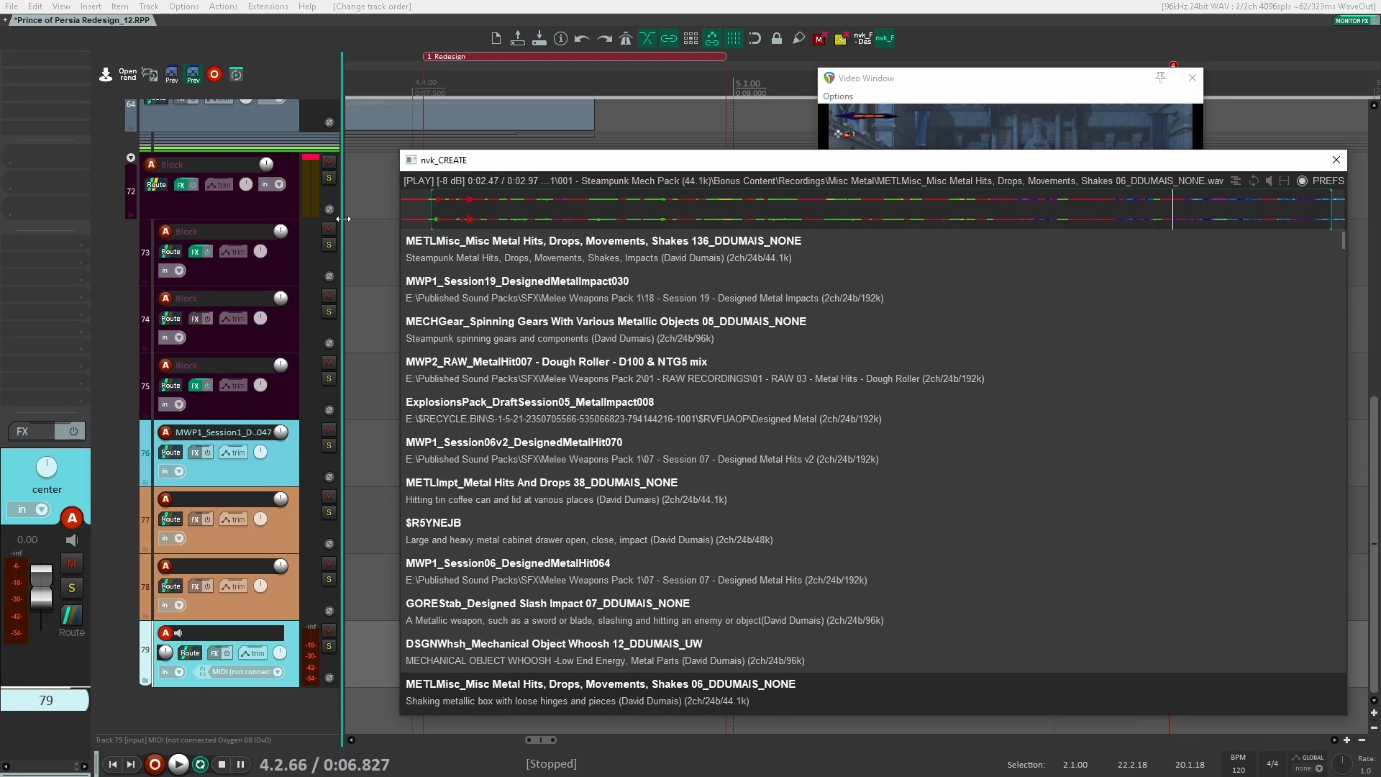
pyautogui.press('Down')
pyautogui.press('Down')
pyautogui.press('Down')
pyautogui.press('Down')
pyautogui.press('Down')
pyautogui.press('Down')
pyautogui.press('Down')
pyautogui.press('Down')
pyautogui.press('Down')
pyautogui.press('Down')
pyautogui.press('Down')
pyautogui.press('Down')
pyautogui.press('Down')
pyautogui.press('Down')
pyautogui.press('Down')
pyautogui.press('Down')
pyautogui.press('Down')
pyautogui.press('Down')
pyautogui.press('Down')
pyautogui.press('Down')
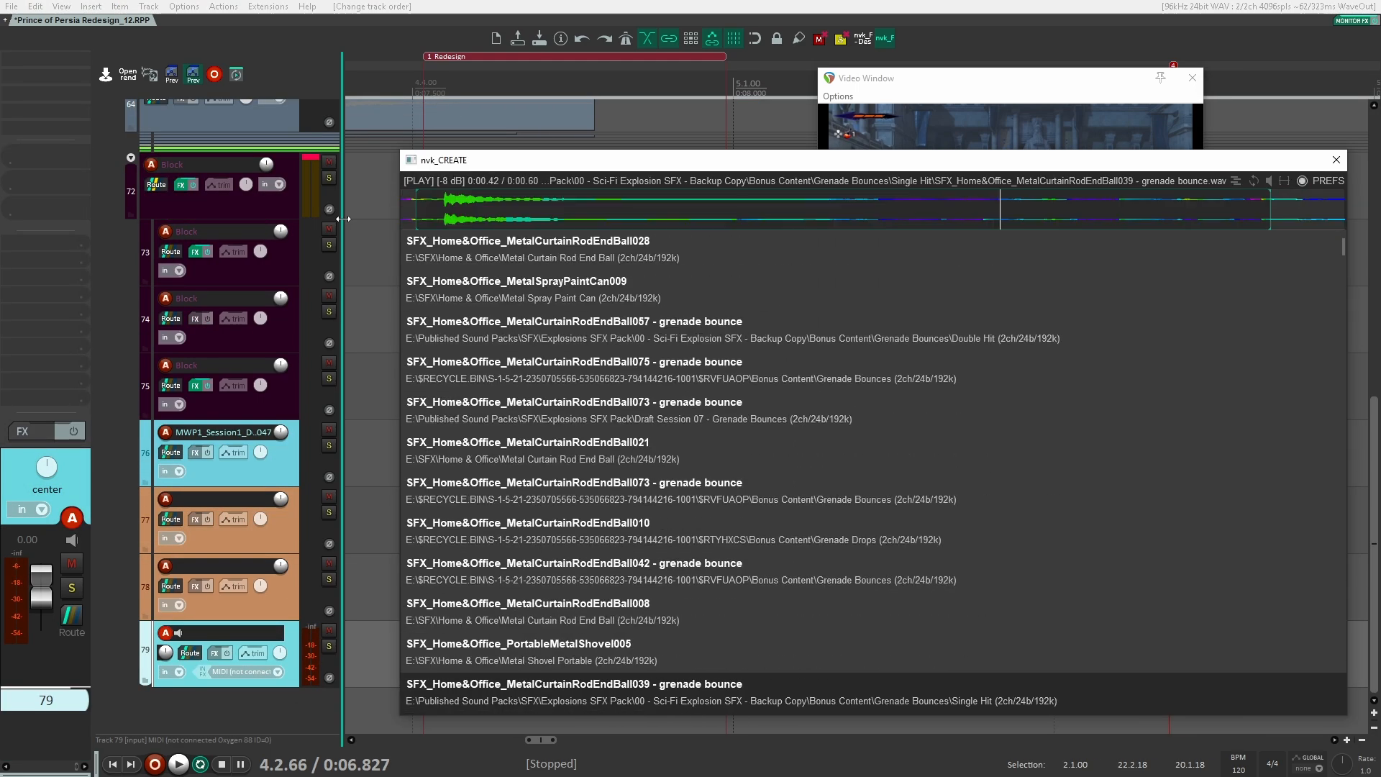
# Search the sound library for "metal material" and audition the metal material recordings.
pyautogui.click(791, 491)
pyautogui.click(791, 370)
pyautogui.moveTo(1343, 266); pyautogui.dragTo(1344, 557)
pyautogui.click(785, 572)
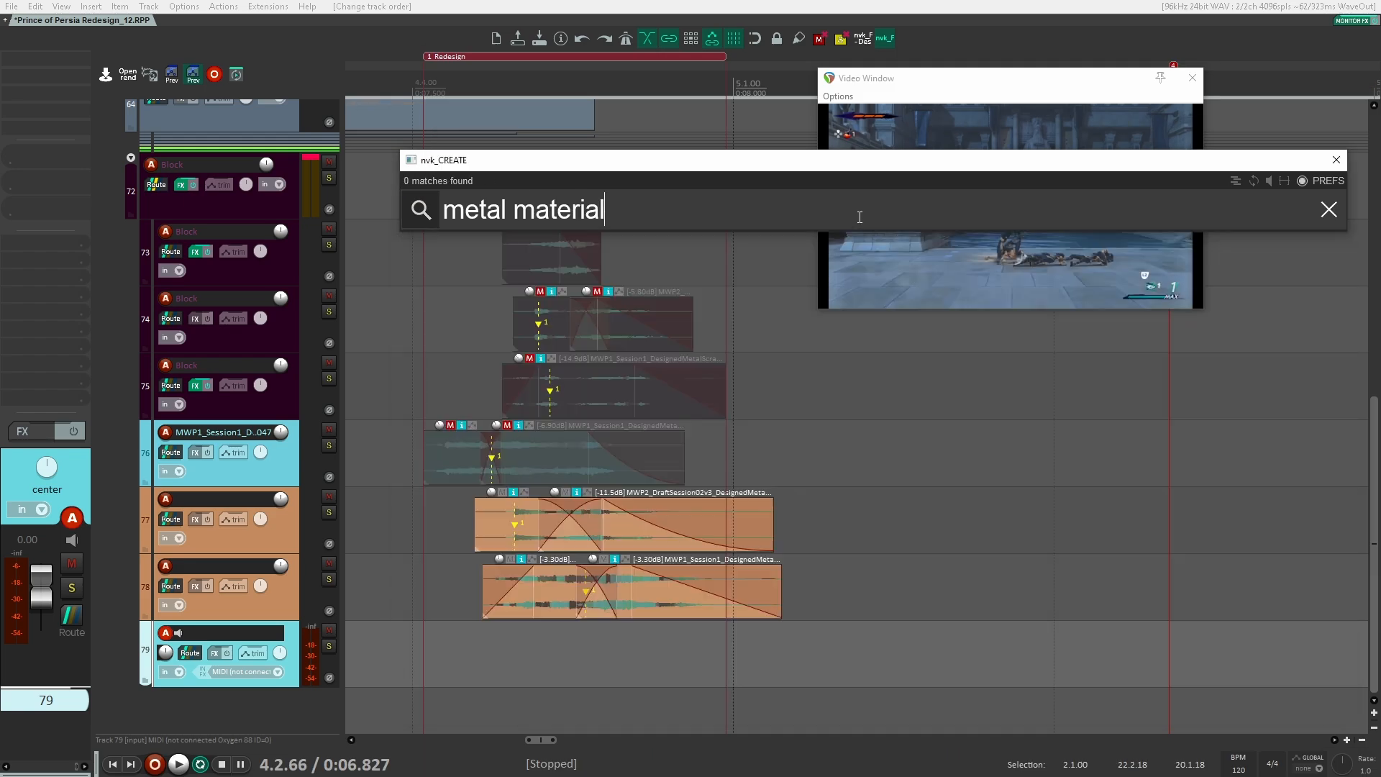
pyautogui.press('Down')
pyautogui.press('Down')
pyautogui.press('Down')
pyautogui.press('Down')
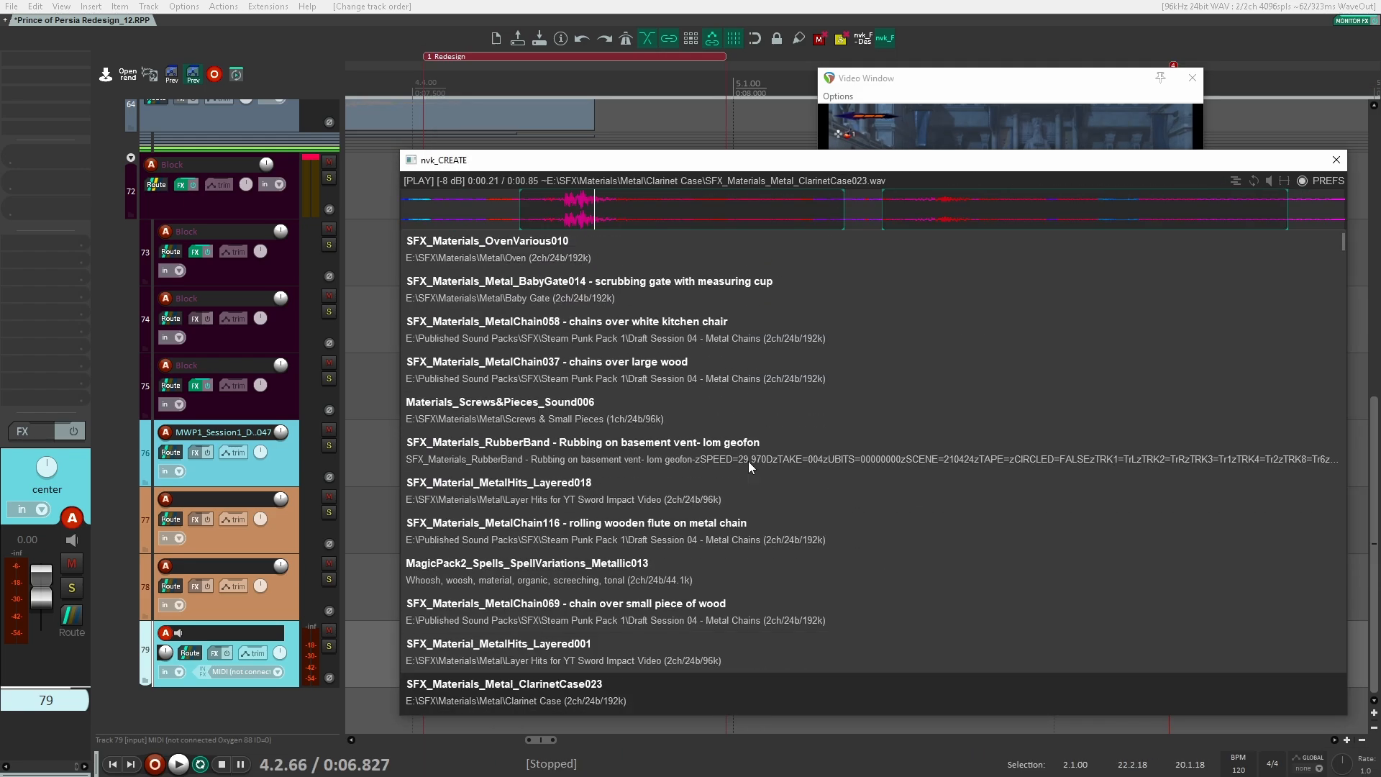
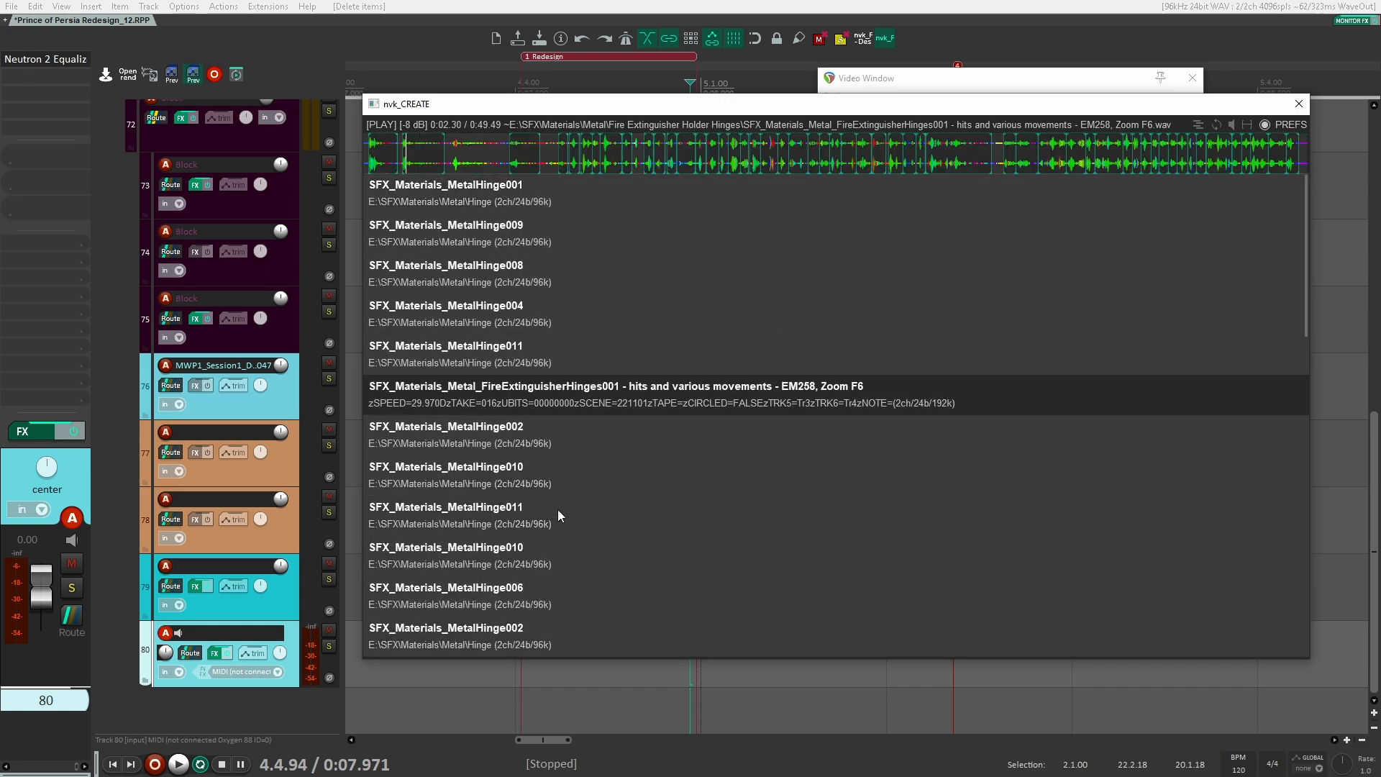
# Audition the SFX_Materials metal hinge, hit and chain recordings as candidates for track 80.
pyautogui.press('Down')
pyautogui.press('Down')
pyautogui.press('Down')
pyautogui.press('Down')
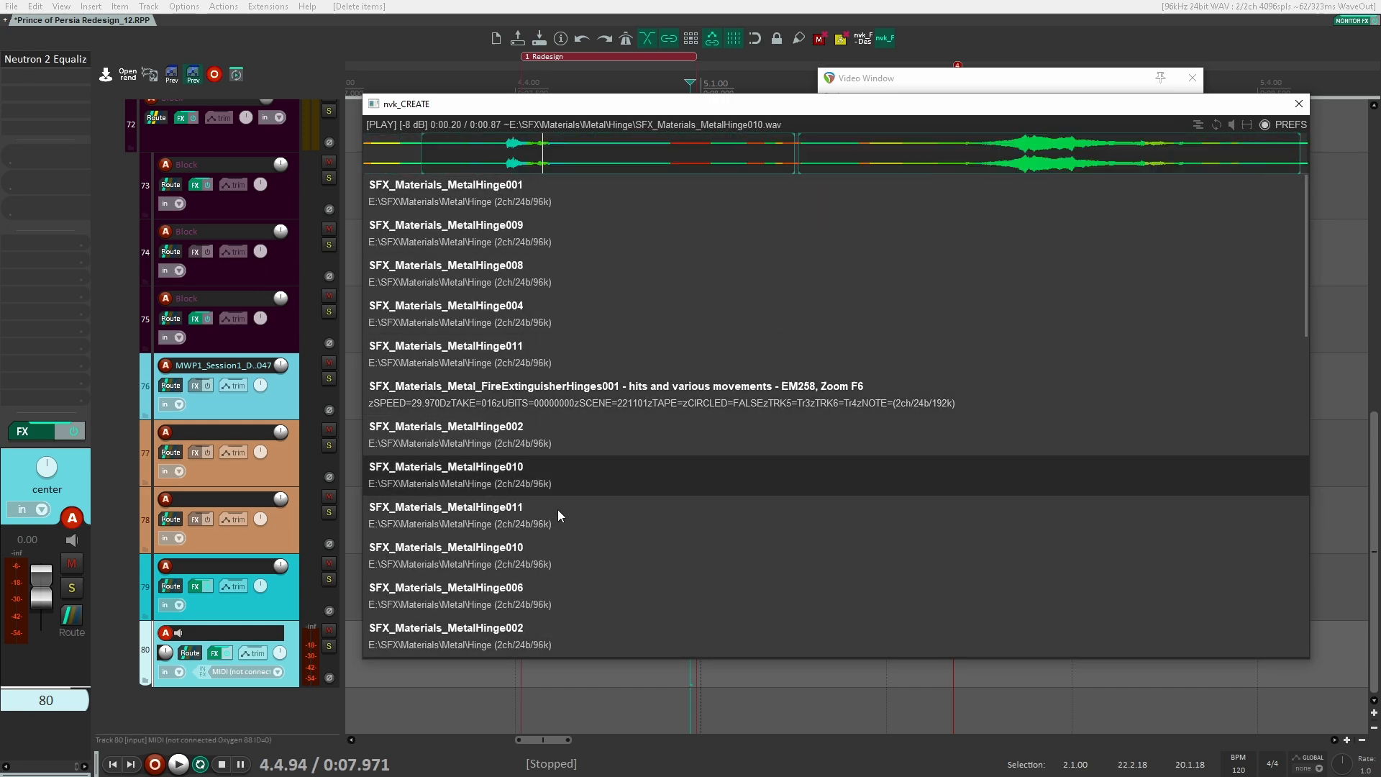
pyautogui.click(832, 151)
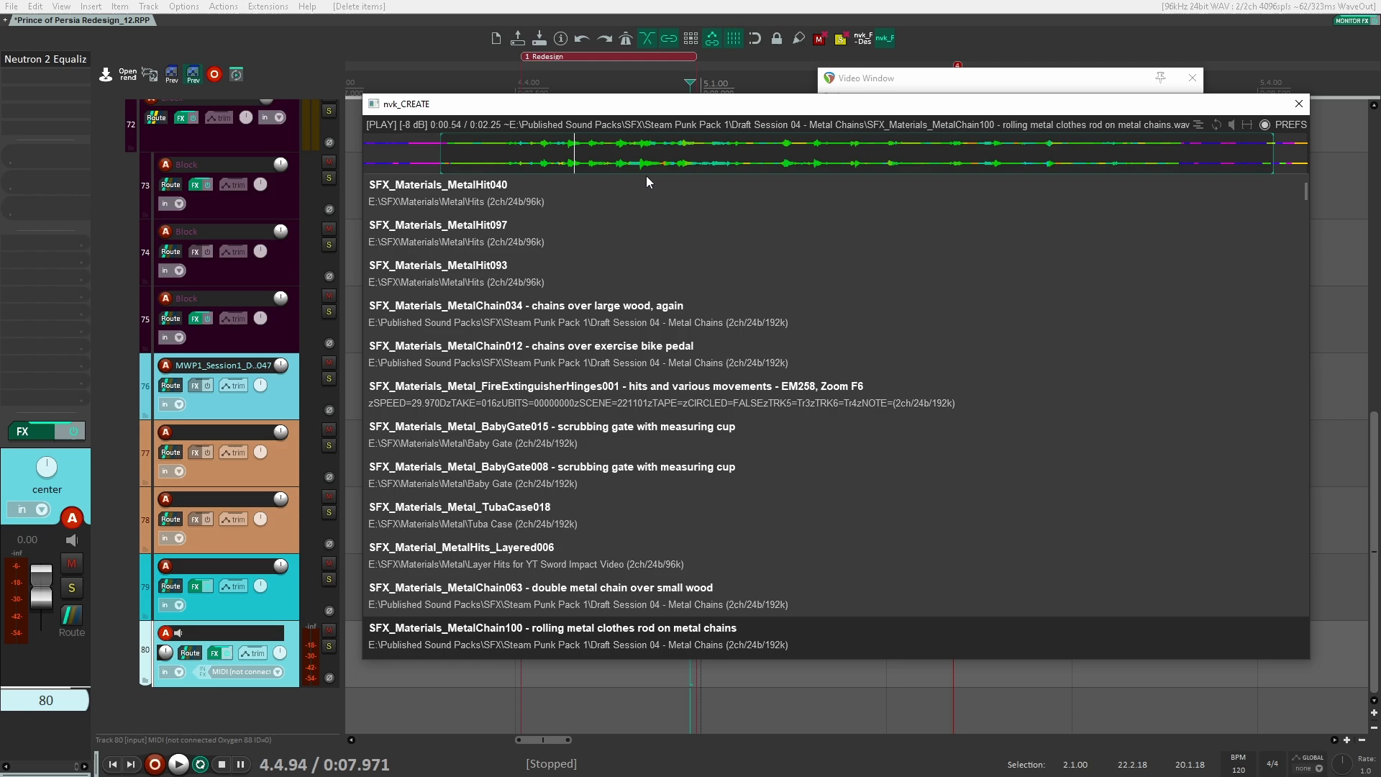
pyautogui.press('Down')
pyautogui.press('Down')
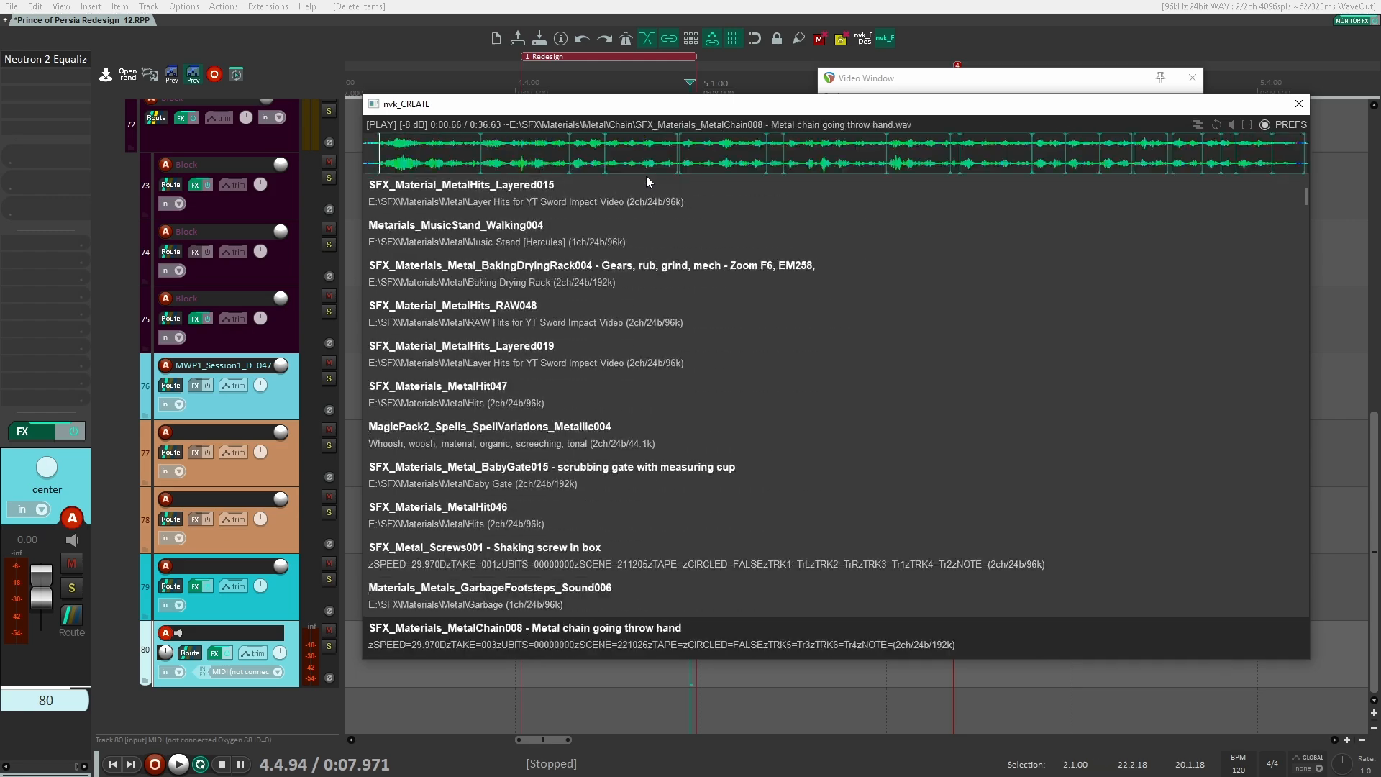
# Solo the POP - OG_DAW reference track and audition the library results for "metal", including the drawer and metal hit sounds.
pyautogui.click(329, 259)
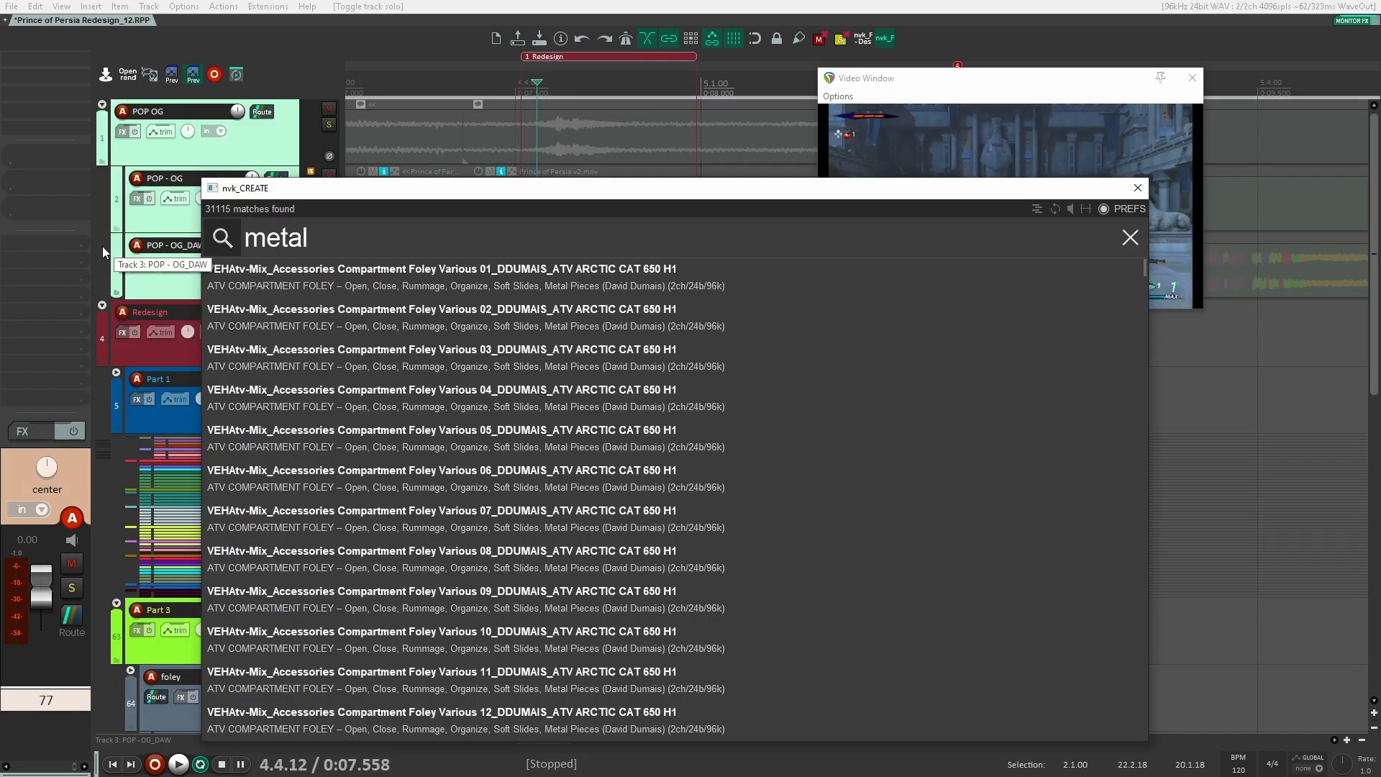
pyautogui.press('Down')
pyautogui.press('Down')
pyautogui.press('Down')
pyautogui.press('Down')
pyautogui.press('Down')
pyautogui.press('Down')
pyautogui.press('Down')
pyautogui.press('Down')
pyautogui.press('Down')
pyautogui.press('Down')
pyautogui.press('Down')
pyautogui.press('Down')
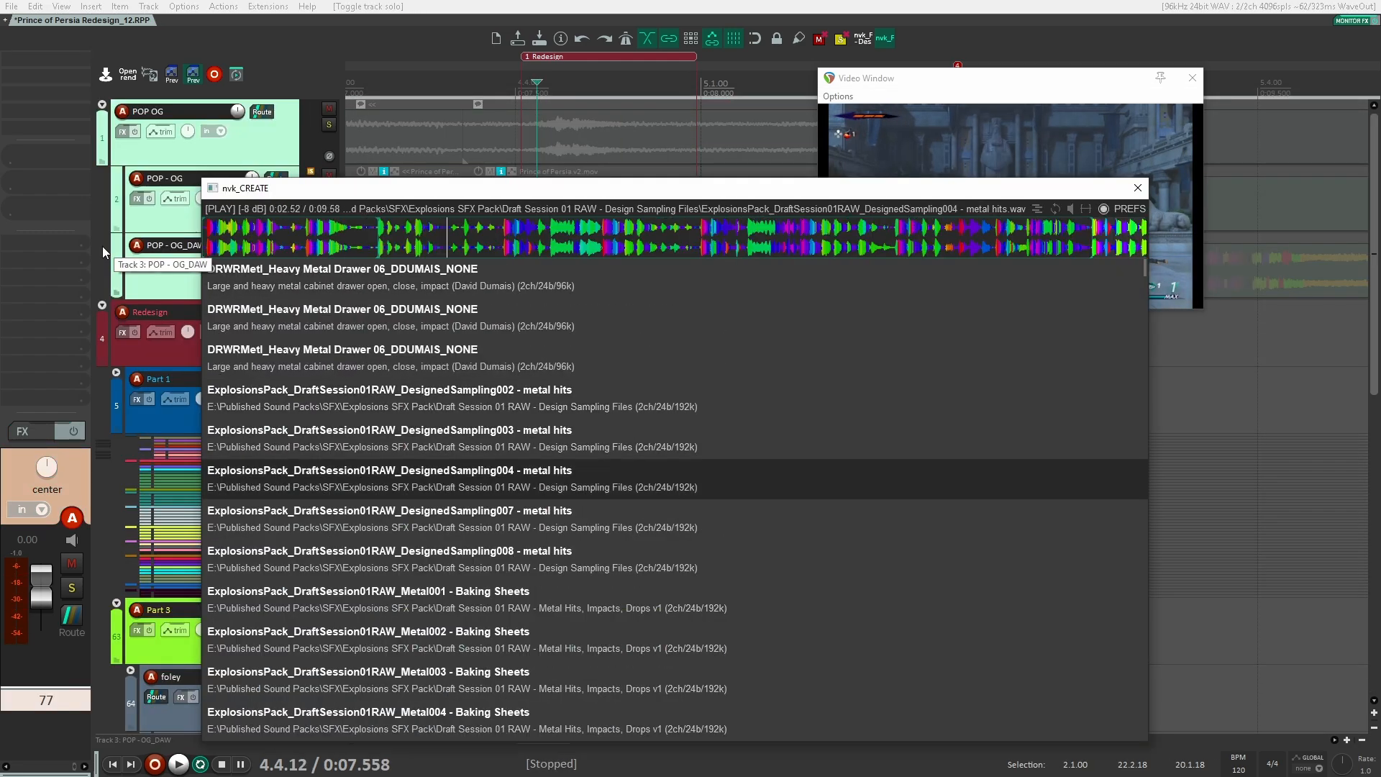
# Narrow the library search to metal movement sounds and audition the results.
pyautogui.write('movement')
pyautogui.press('Down')
pyautogui.press('Down')
pyautogui.press('Down')
pyautogui.press('Down')
pyautogui.press('Down')
pyautogui.press('Down')
pyautogui.press('Down')
pyautogui.press('Down')
pyautogui.press('Down')
pyautogui.press('Down')
pyautogui.press('Down')
pyautogui.press('Down')
pyautogui.press('Down')
pyautogui.press('Down')
pyautogui.press('Down')
pyautogui.press('Down')
pyautogui.press('Down')
pyautogui.press('Down')
pyautogui.press('Down')
pyautogui.press('Down')
pyautogui.press('Down')
pyautogui.press('Down')
pyautogui.press('Down')
pyautogui.press('Down')
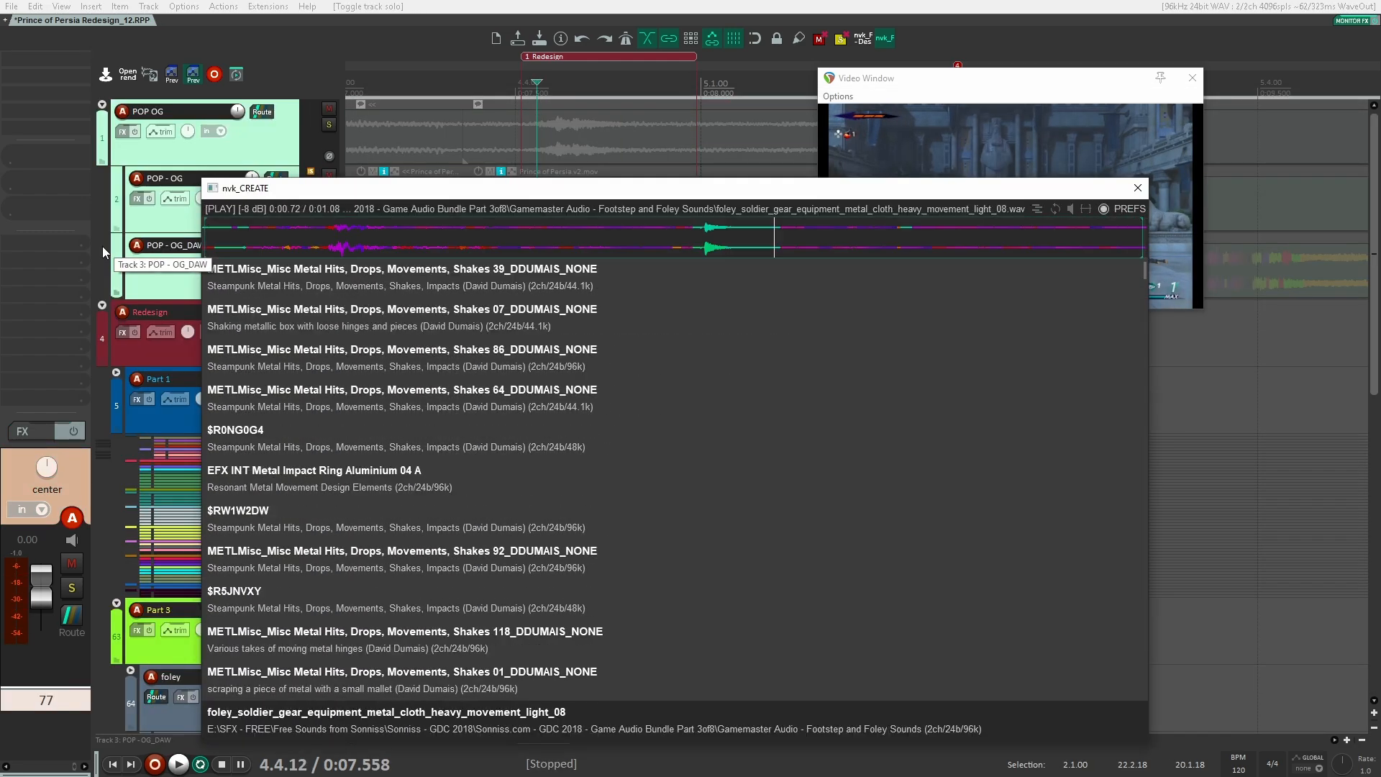
# Search the sound library for "sword or knife" and audition the sword swing and slash sounds.
pyautogui.hotkey('ctrl', 'a')
pyautogui.write('sword or knife')
pyautogui.press('Down')
pyautogui.press('Down')
pyautogui.press('Down')
pyautogui.press('Down')
pyautogui.press('Down')
pyautogui.press('Down')
pyautogui.press('Down')
pyautogui.press('Down')
pyautogui.press('Down')
pyautogui.press('Down')
pyautogui.press('Down')
pyautogui.press('Down')
pyautogui.press('Down')
pyautogui.press('Down')
pyautogui.press('Down')
pyautogui.press('Down')
pyautogui.press('Down')
pyautogui.press('Down')
pyautogui.press('Down')
pyautogui.press('Down')
pyautogui.press('Down')
pyautogui.press('Down')
pyautogui.press('Down')
pyautogui.press('Down')
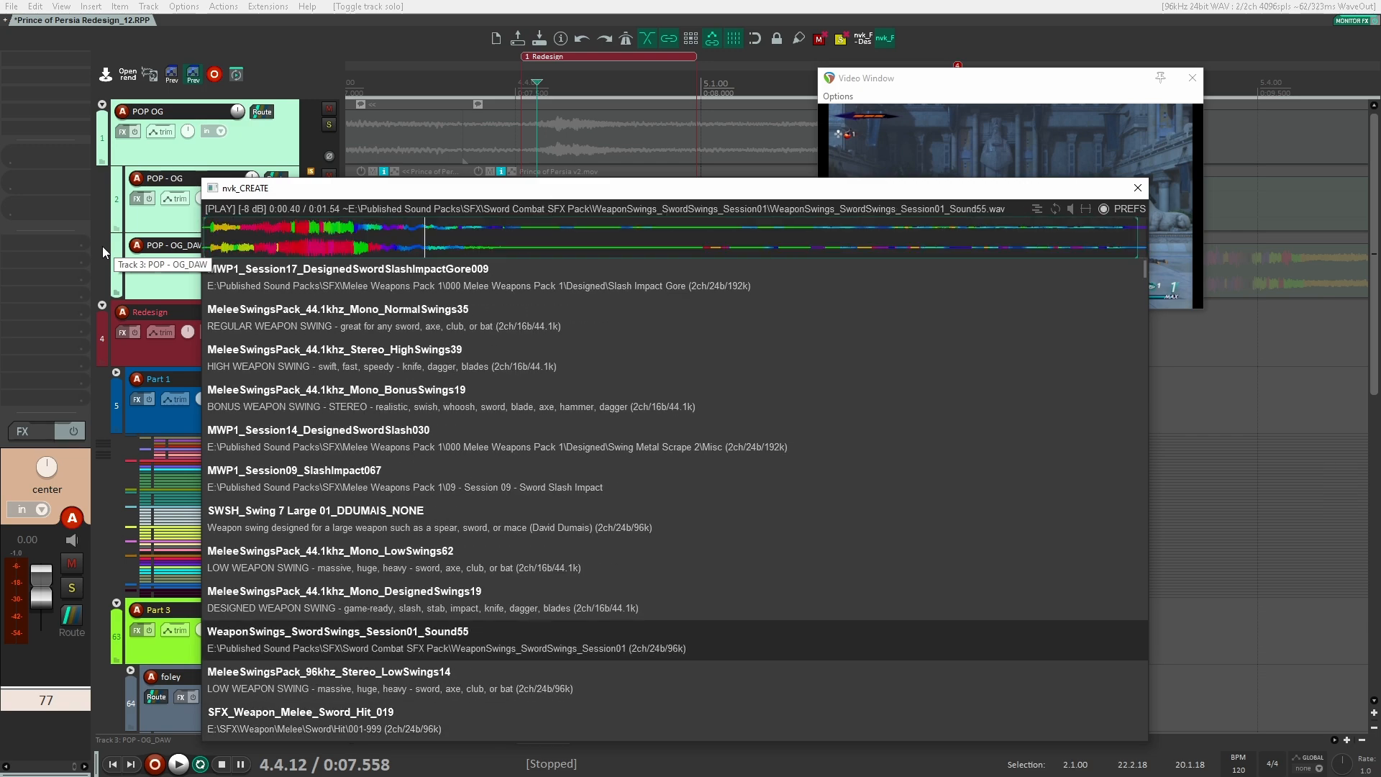
# Insert WeaponSwings_SwordSwings_Session01_Sound55 on track 80 and shorten the end of the clip.
pyautogui.press('Return')
pyautogui.moveTo(1048, 666); pyautogui.dragTo(733, 665)
# Solo tracks 77 and 80, set the sword swing clip to -8.60 dB, and audition both layers together.
pyautogui.click(329, 446)
pyautogui.click(329, 579)
pyautogui.click(329, 579)
pyautogui.moveTo(551, 625); pyautogui.dragTo(554, 631)
pyautogui.press('space')
pyautogui.hscroll(1, 445, 637)
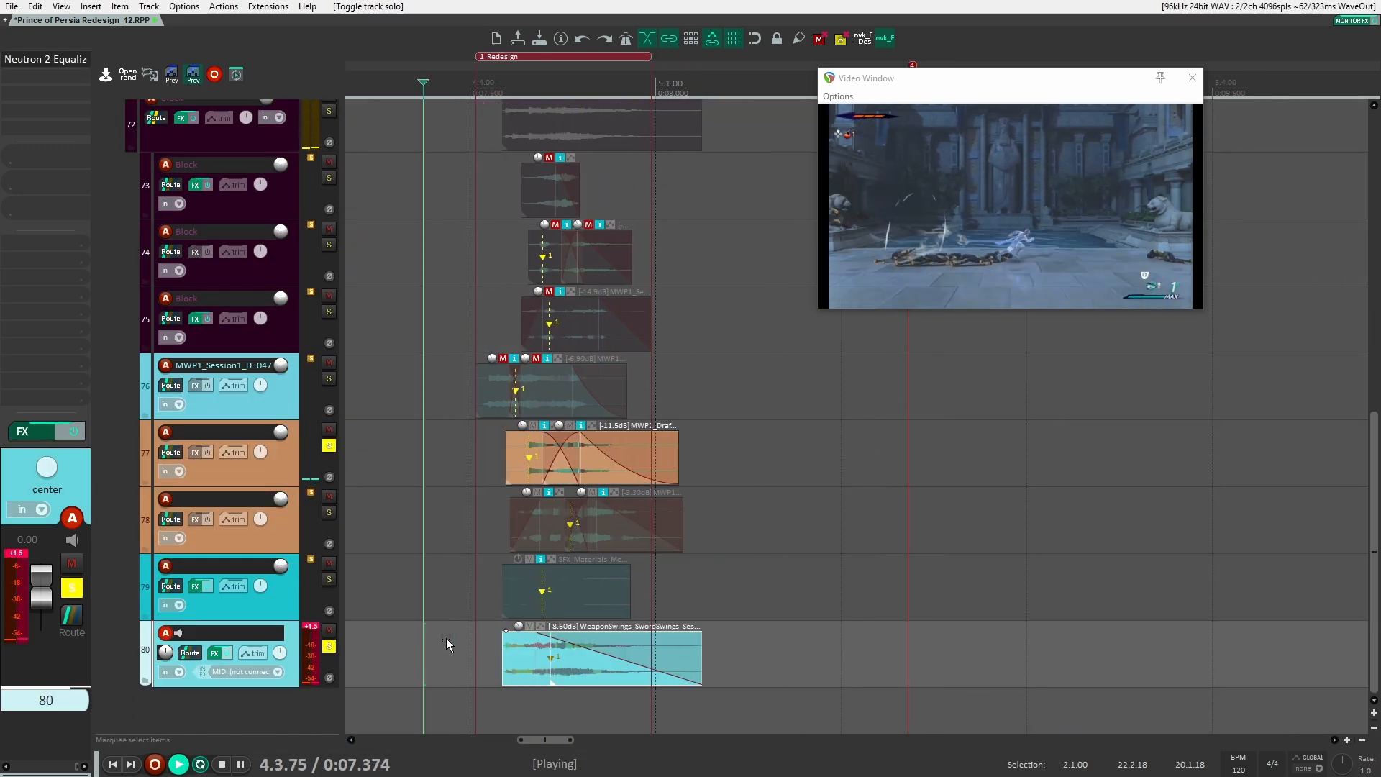
# Solo track 78, mute the sword swing clip on track 80, and adjust the fade between the track 78 scrape clips while auditioning.
pyautogui.press('space')
pyautogui.click(329, 512)
pyautogui.click(529, 625)
pyautogui.moveTo(584, 519)
pyautogui.mouseDown()
pyautogui.moveTo(559, 519)
pyautogui.moveTo(570, 503)
pyautogui.moveTo(570, 519)
pyautogui.mouseUp()
pyautogui.press('space')
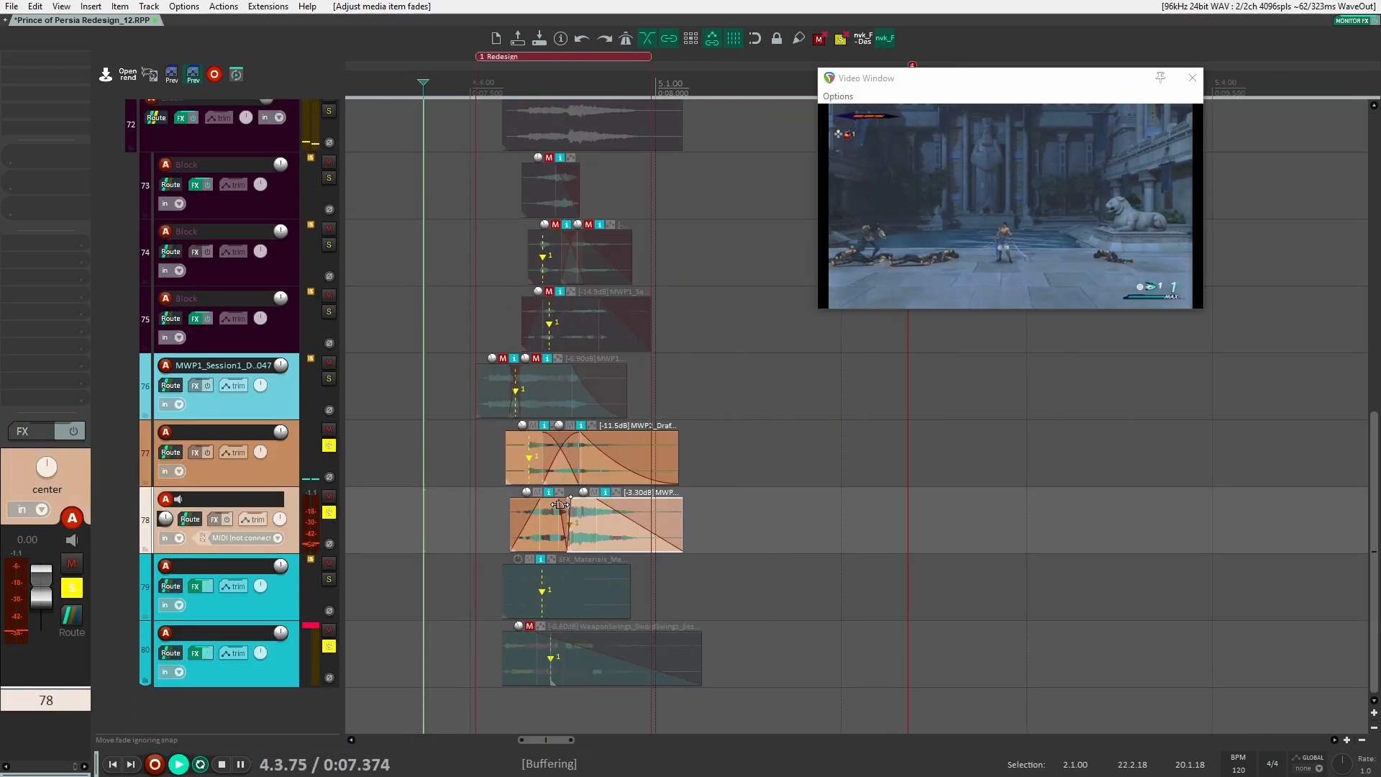
# Unmute the sword swing clip on track 80, split it in two, and adjust the fade-out of the first section.
pyautogui.press('space')
pyautogui.click(329, 646)
pyautogui.click(530, 626)
pyautogui.press('s')
pyautogui.click(484, 659)
pyautogui.press('Escape')
pyautogui.moveTo(561, 658); pyautogui.dragTo(552, 658)
pyautogui.press('space')
# Clear the solos on tracks 77, 78 and 80, then mute the second scrape clip on track 78 and the scissor clip on track 79.
pyautogui.click(328, 512)
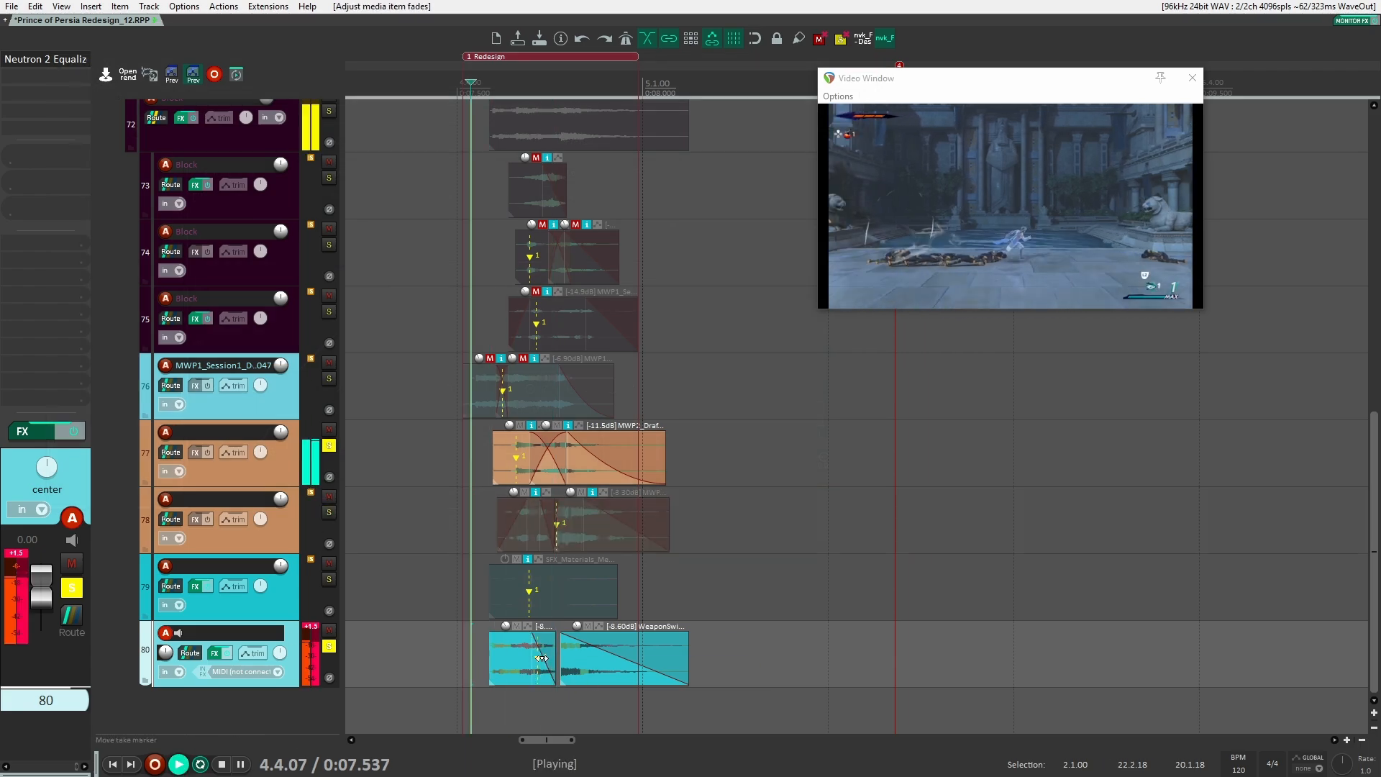
pyautogui.click(329, 513)
pyautogui.scroll(2, 503, 575)
pyautogui.click(328, 646)
pyautogui.click(329, 445)
pyautogui.click(329, 513)
pyautogui.press('space')
pyautogui.click(329, 513)
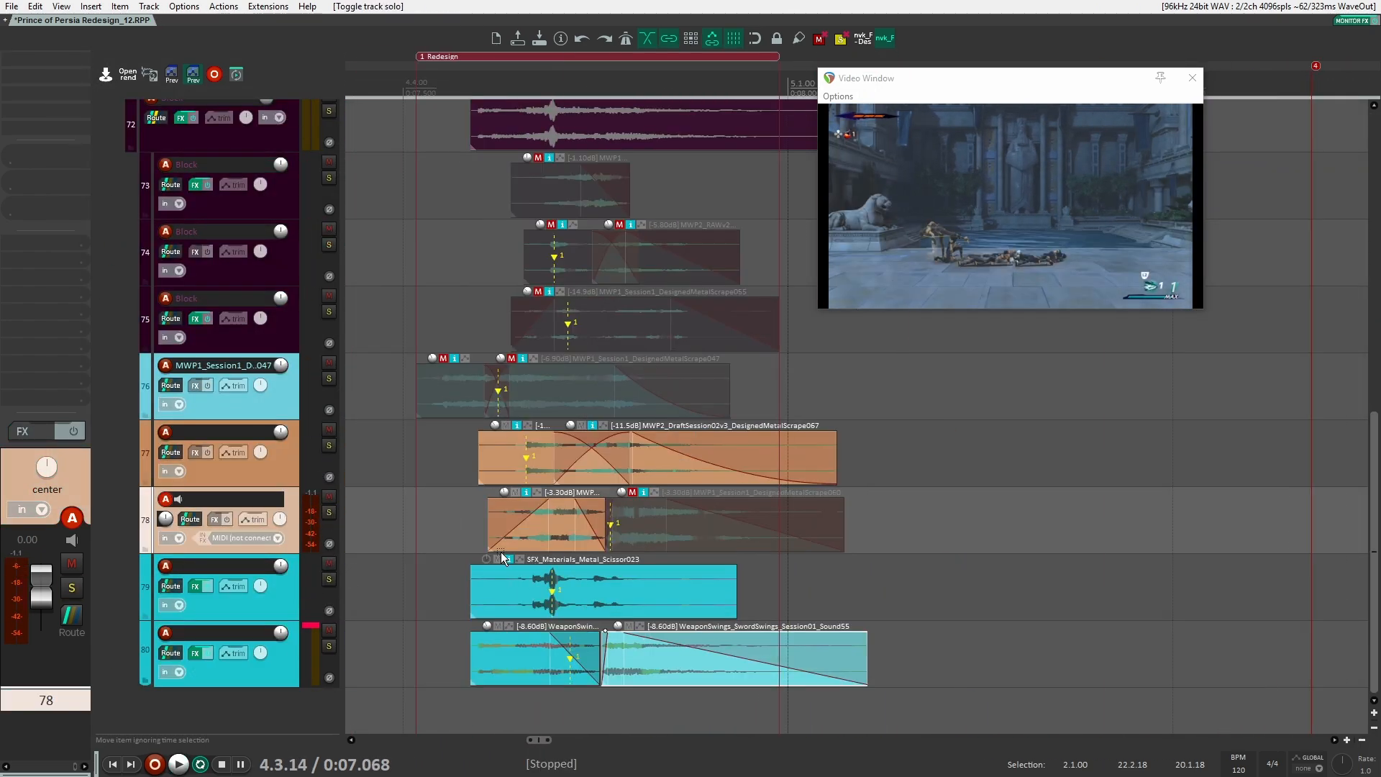
pyautogui.click(329, 446)
pyautogui.scroll(-2, 575, 460)
pyautogui.click(806, 492)
# Move the second sword swing section on track 80 earlier, against a shortened first section, and audition it with the other layers.
pyautogui.click(329, 646)
pyautogui.scroll(2, 791, 658)
pyautogui.moveTo(720, 658); pyautogui.dragTo(633, 638)
pyautogui.moveTo(719, 658); pyautogui.dragTo(711, 658)
pyautogui.scroll(-5, 540, 575)
pyautogui.click(328, 646)
pyautogui.press('space')
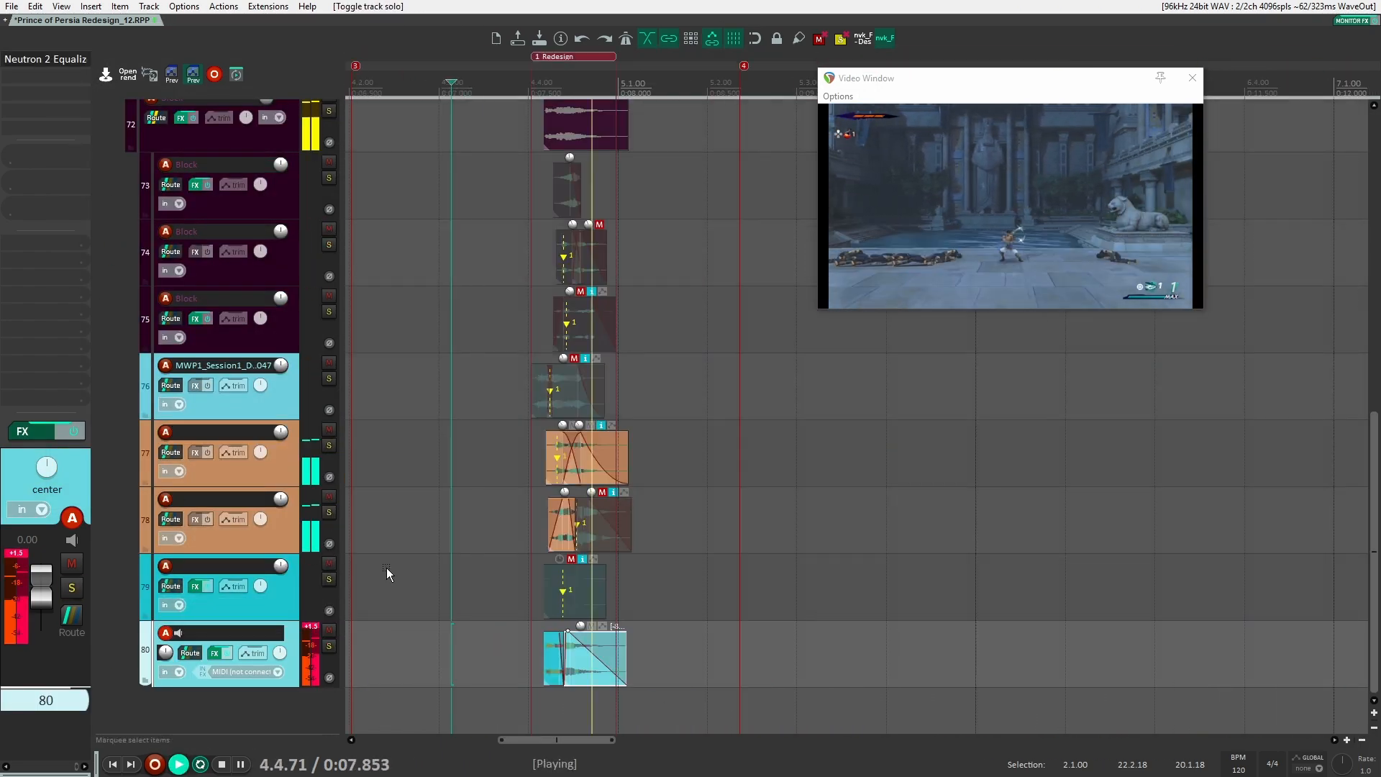
pyautogui.press('space')
# Audition all active block layers together from shortly before the block, checking them against the video.
pyautogui.scroll(3, 541, 558)
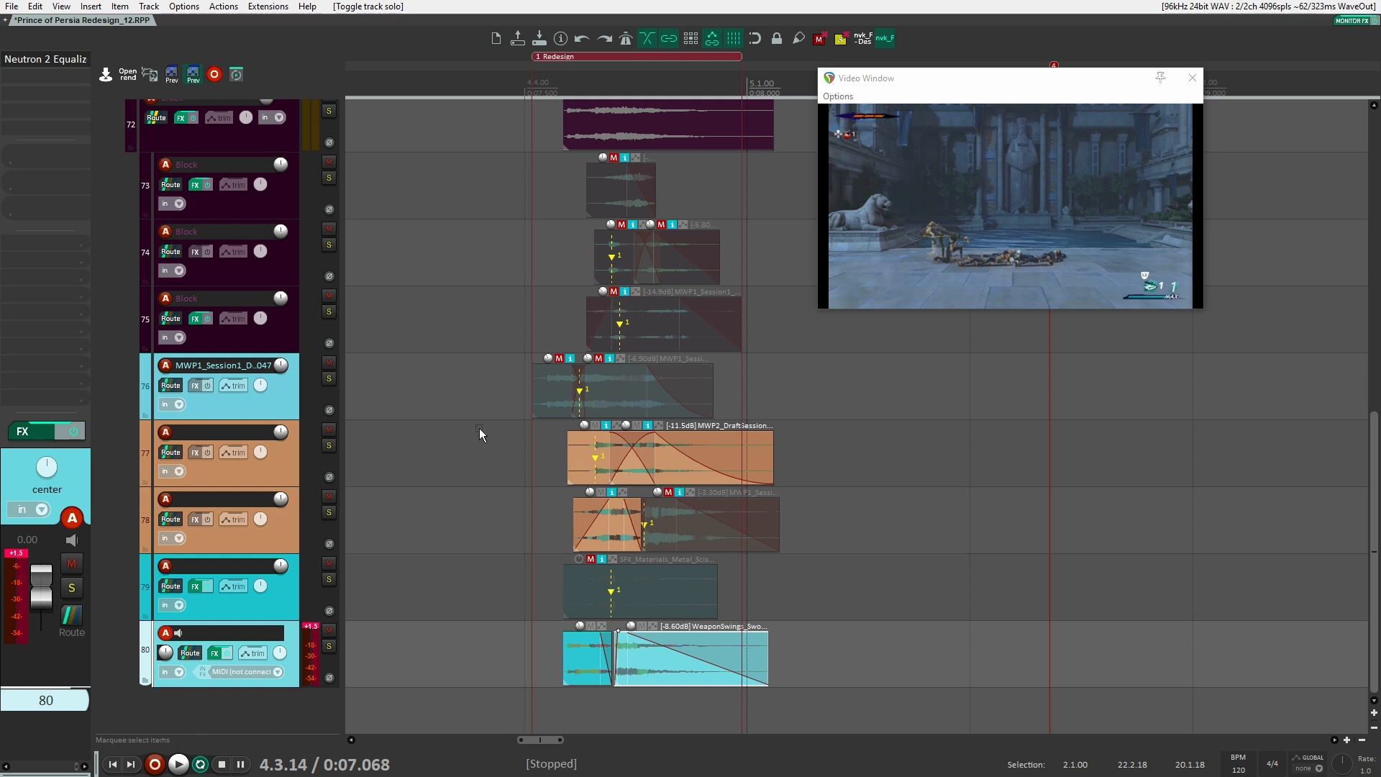
pyautogui.click(546, 459)
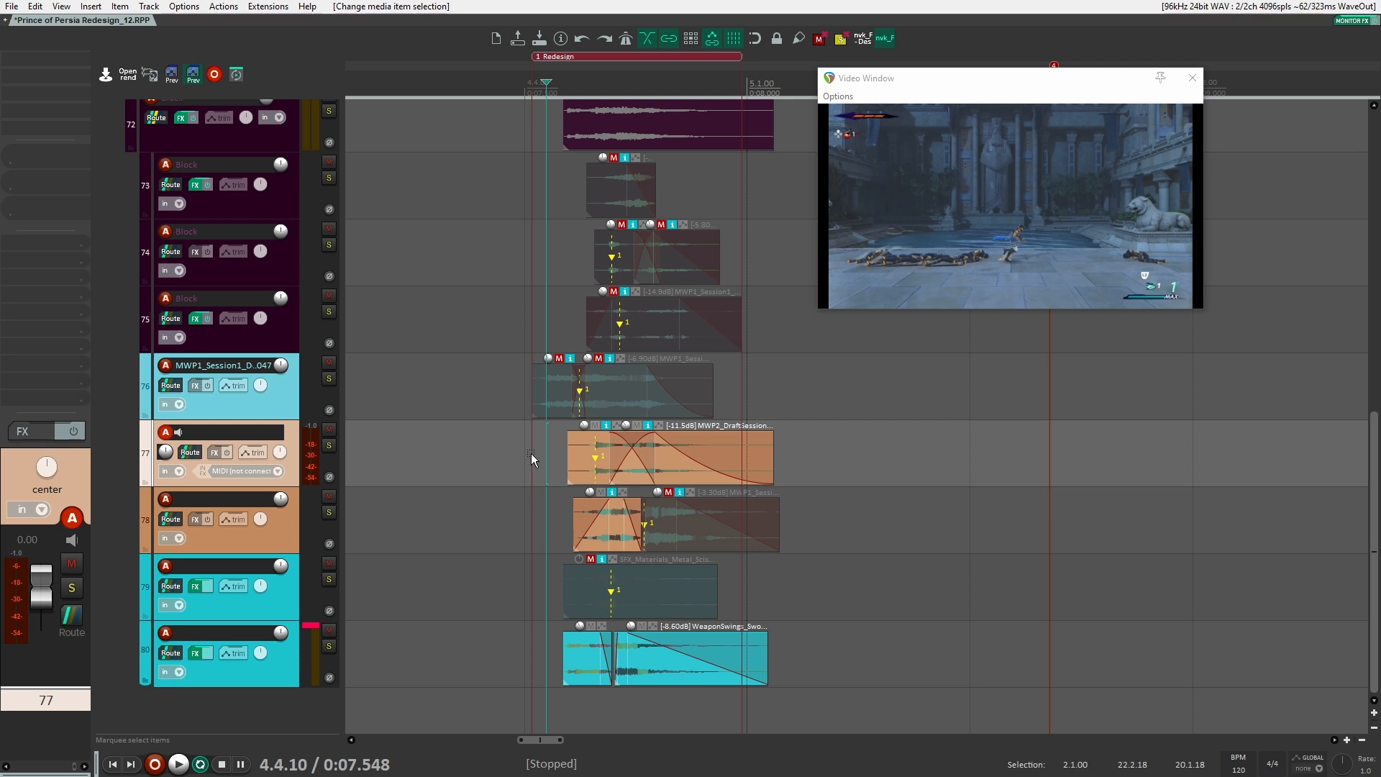
pyautogui.press('space')
pyautogui.press('space')
pyautogui.moveTo(467, 464); pyautogui.dragTo(518, 464)
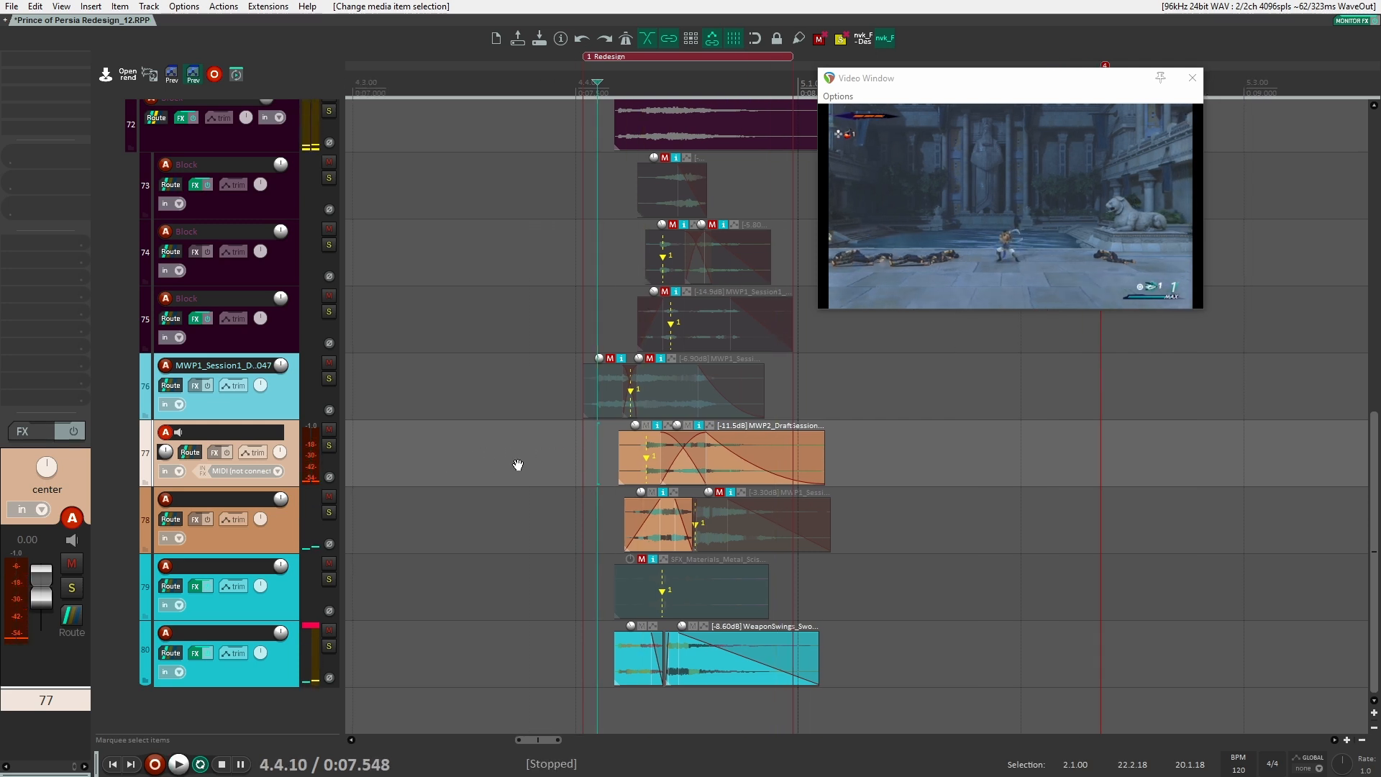
pyautogui.click(434, 456)
pyautogui.press('space')
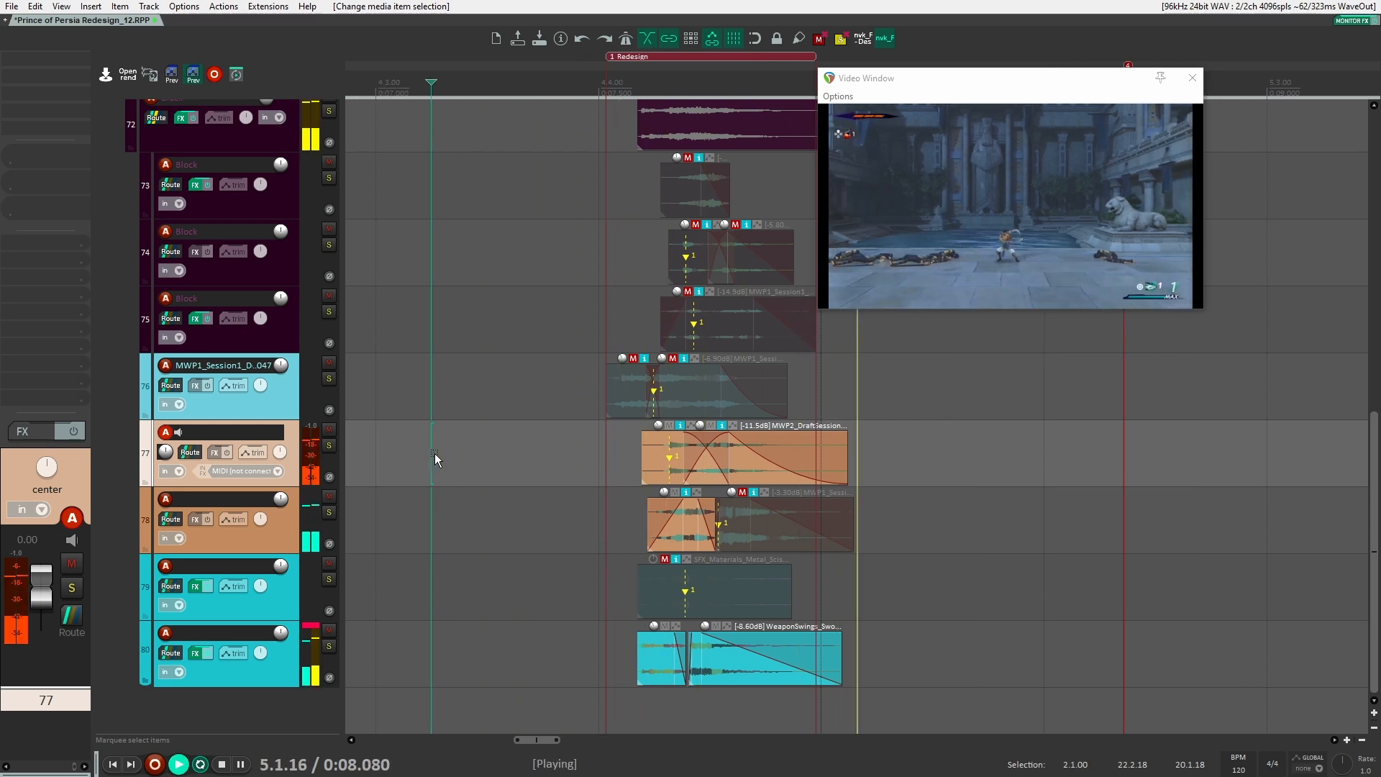
pyautogui.press('space')
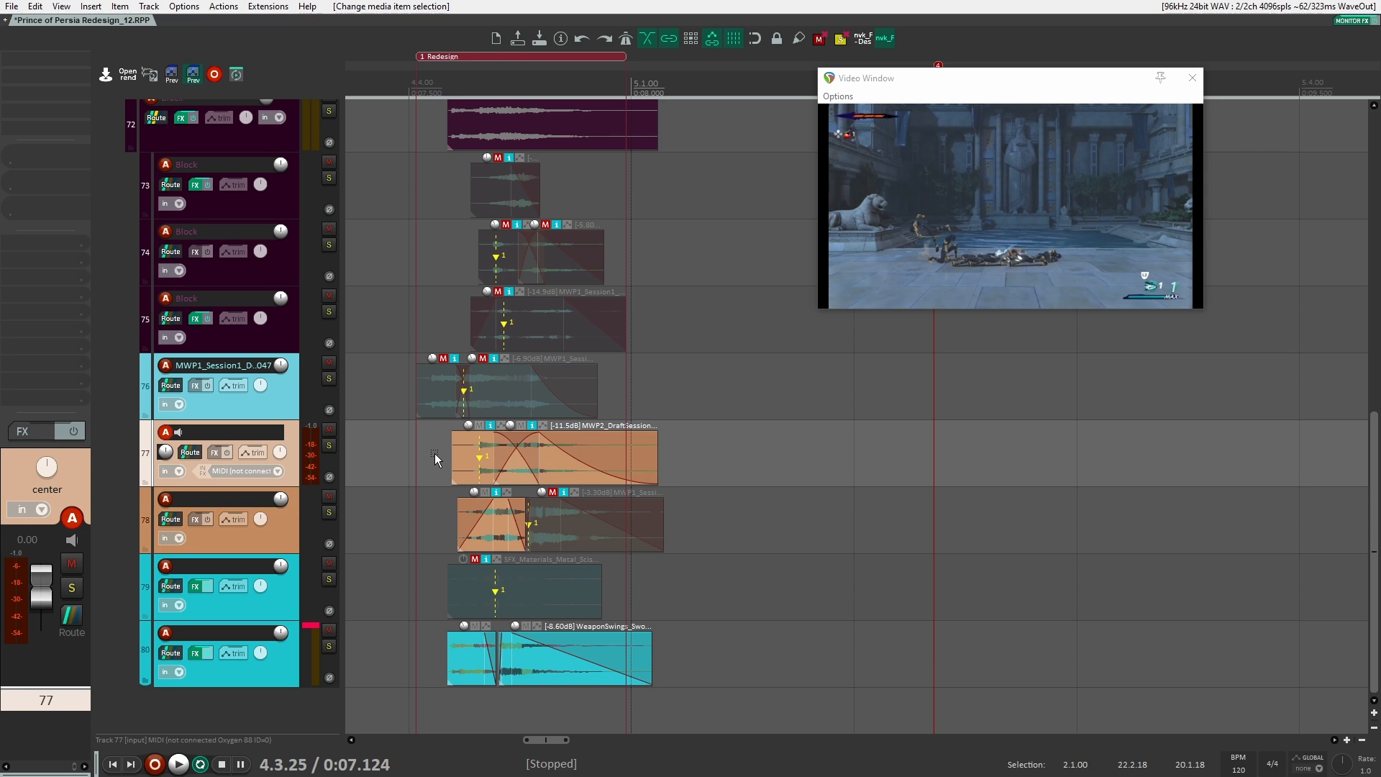
# Solo track 80 and audition the two sword swing sections on their own.
pyautogui.scroll(4, 531, 482)
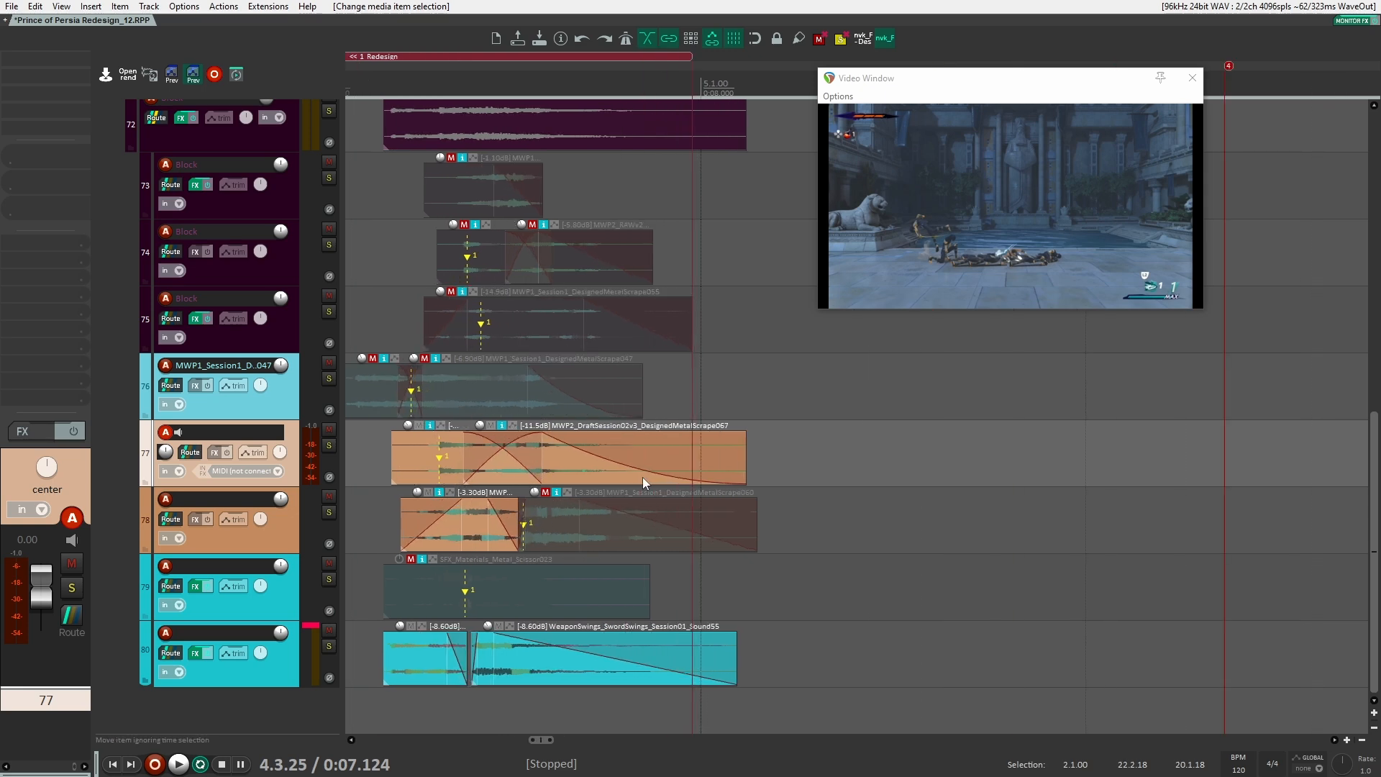
pyautogui.click(966, 552)
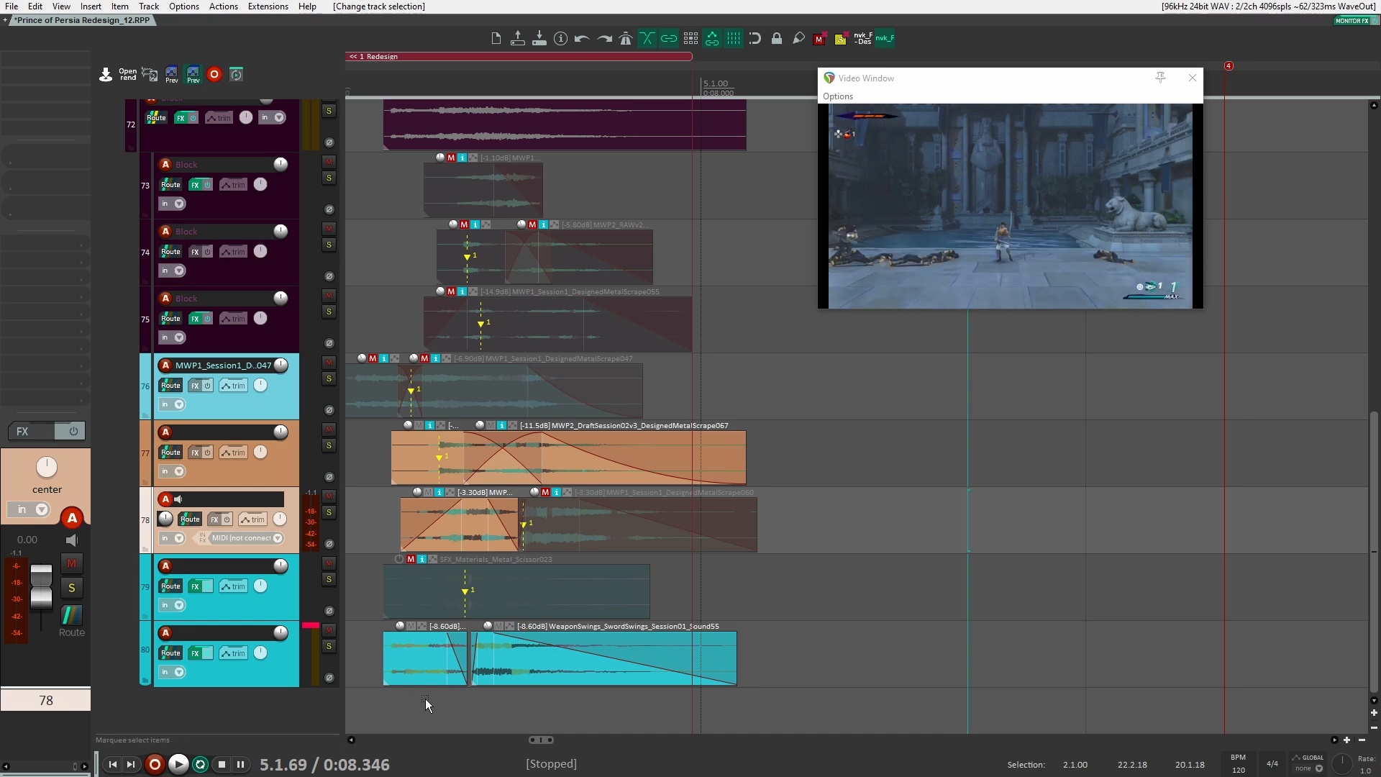
pyautogui.click(364, 654)
pyautogui.press('space')
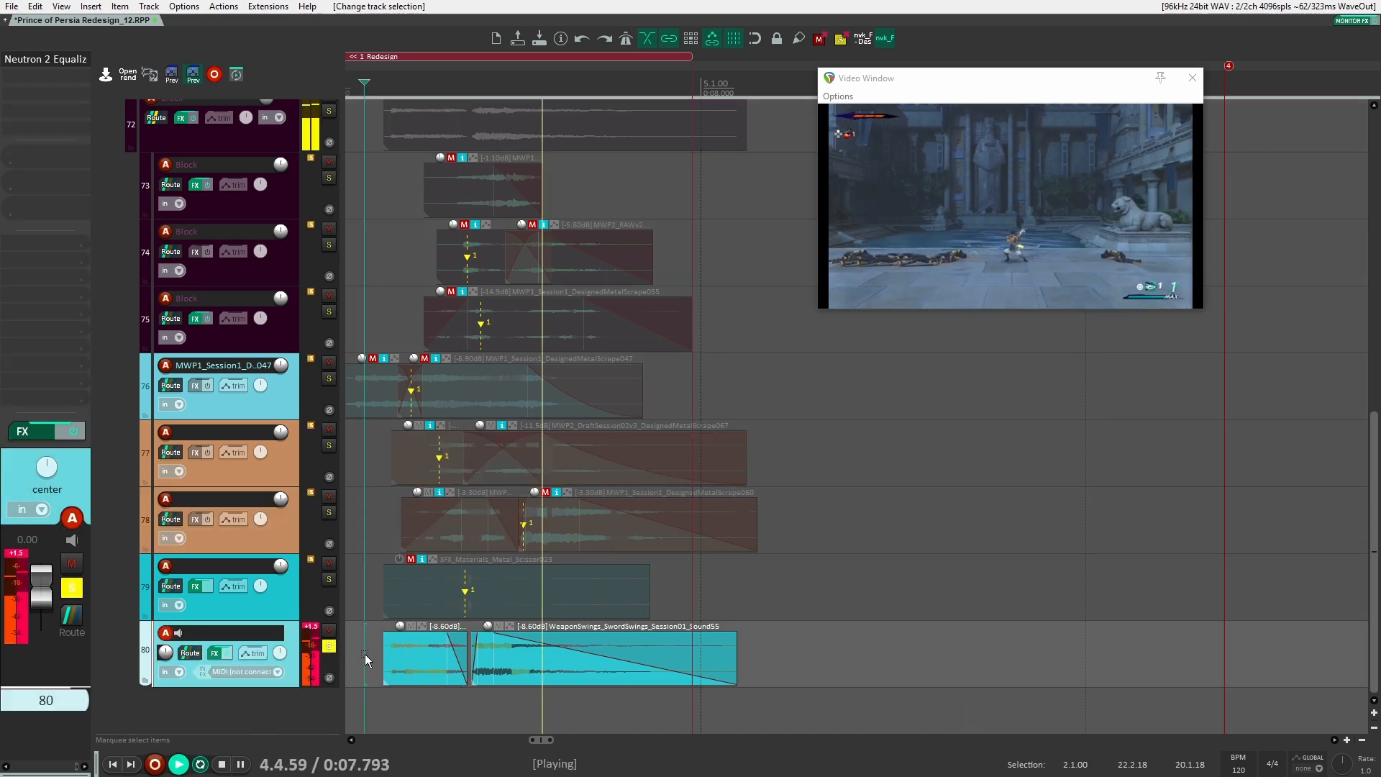
pyautogui.press('space')
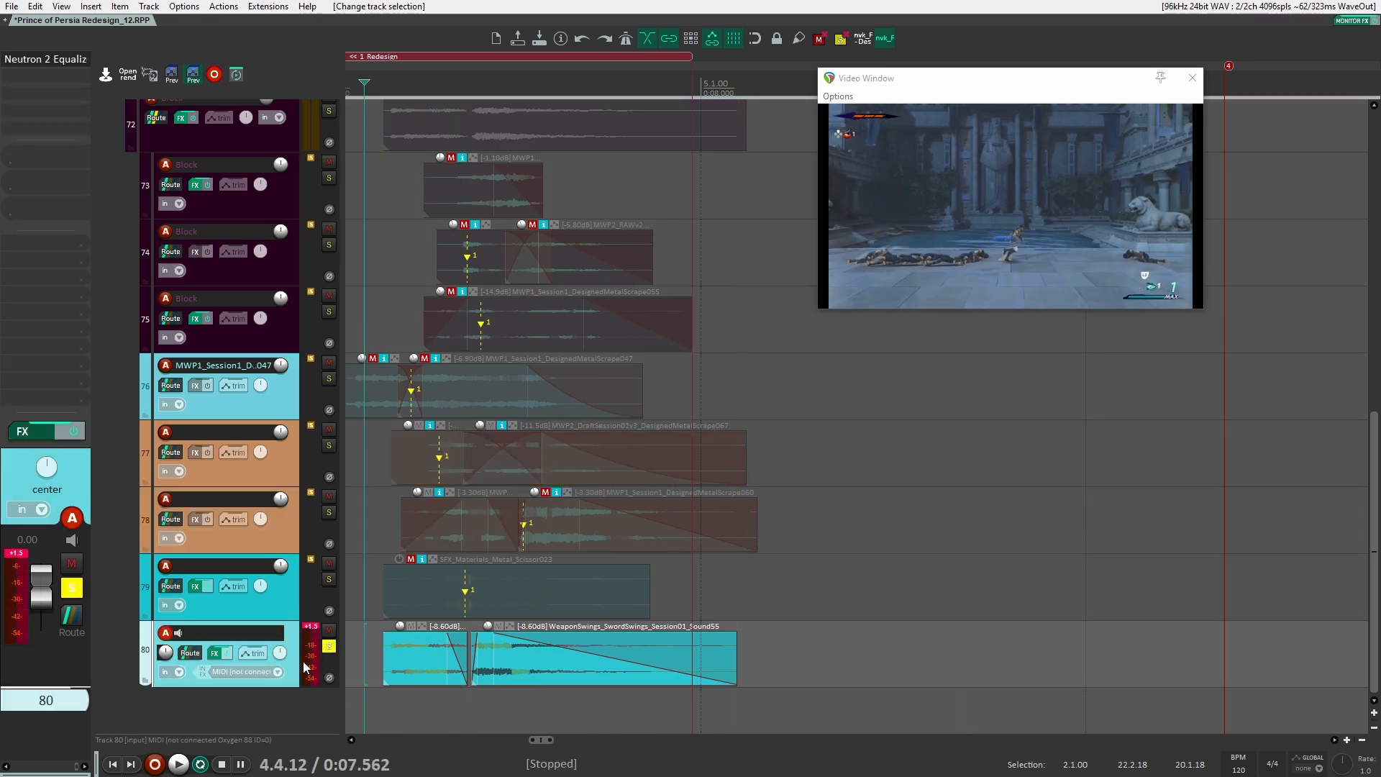
# Compare the sword swing with Neutron 2 Equalizer bypassed and enabled, then inspect the track 80 equalizer settings.
pyautogui.keyDown('shift'); pyautogui.click(37, 57); pyautogui.keyUp('shift')
pyautogui.press('space')
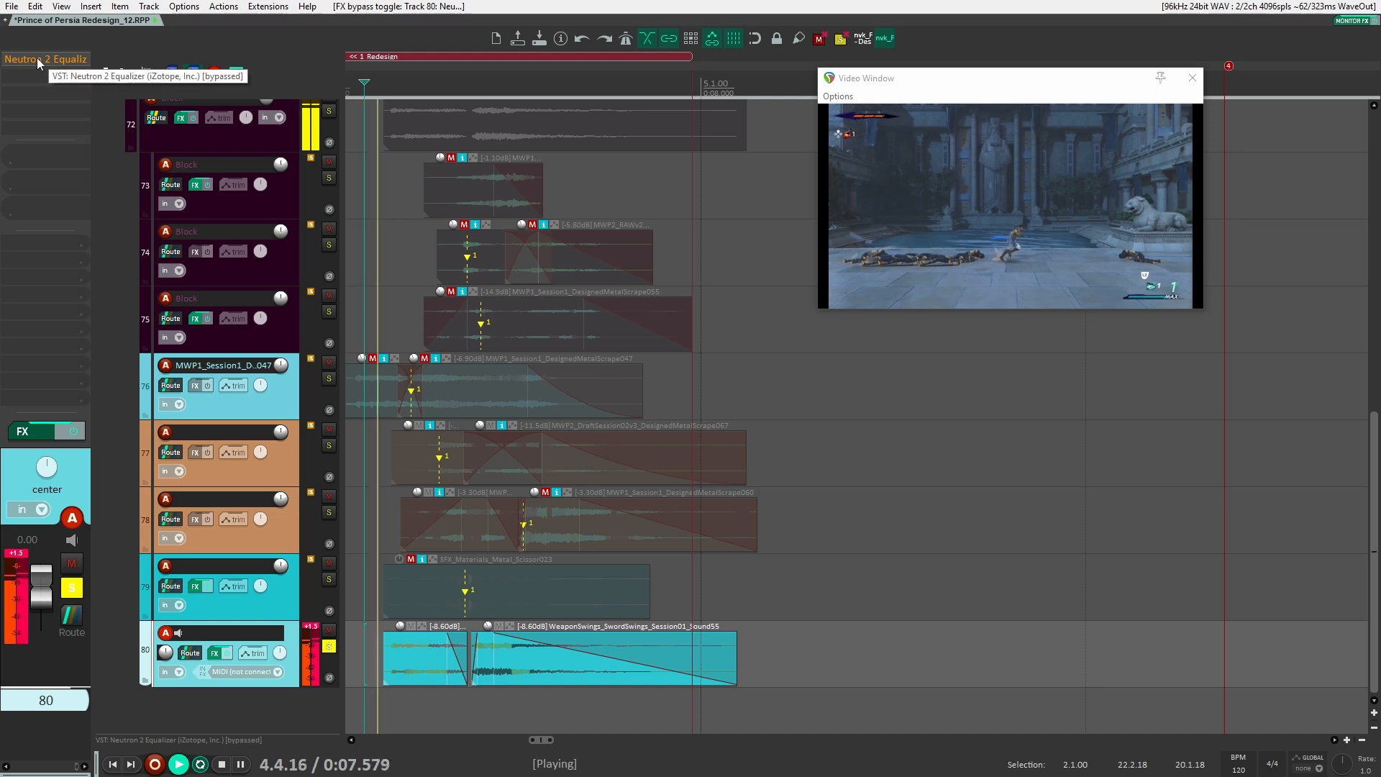
pyautogui.press('space')
pyautogui.keyDown('shift'); pyautogui.click(36, 57); pyautogui.keyUp('shift')
pyautogui.press('space')
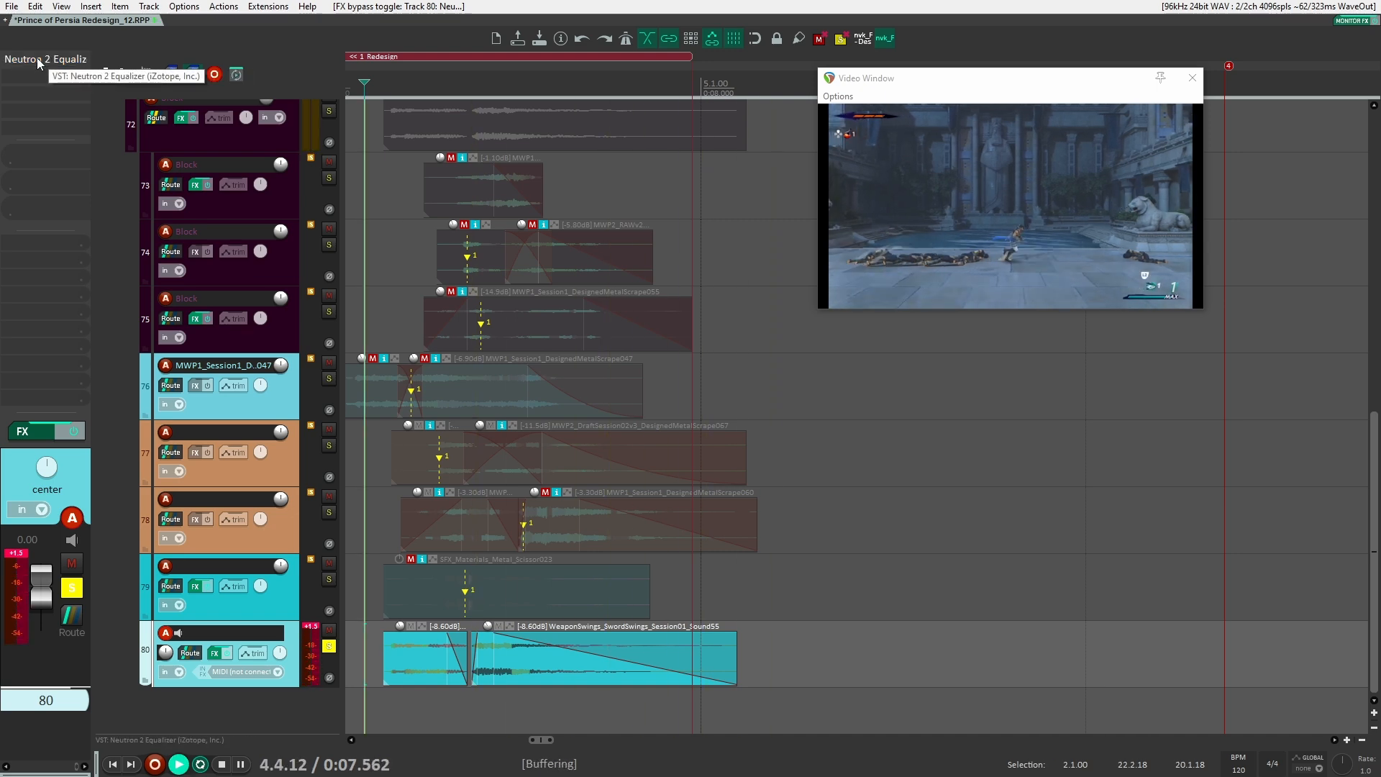
pyautogui.press('space')
pyautogui.click(37, 57)
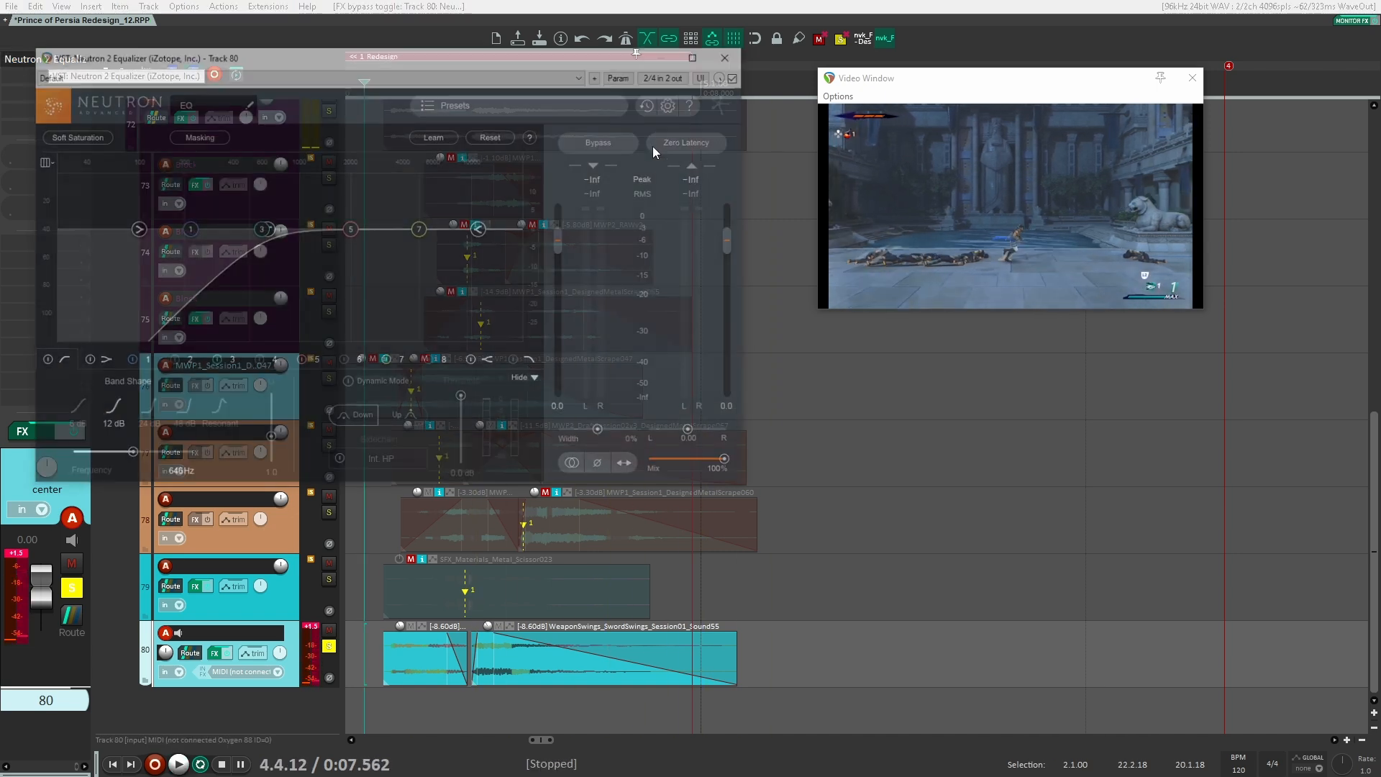
pyautogui.click(732, 54)
pyautogui.hscroll(-3, 581, 568)
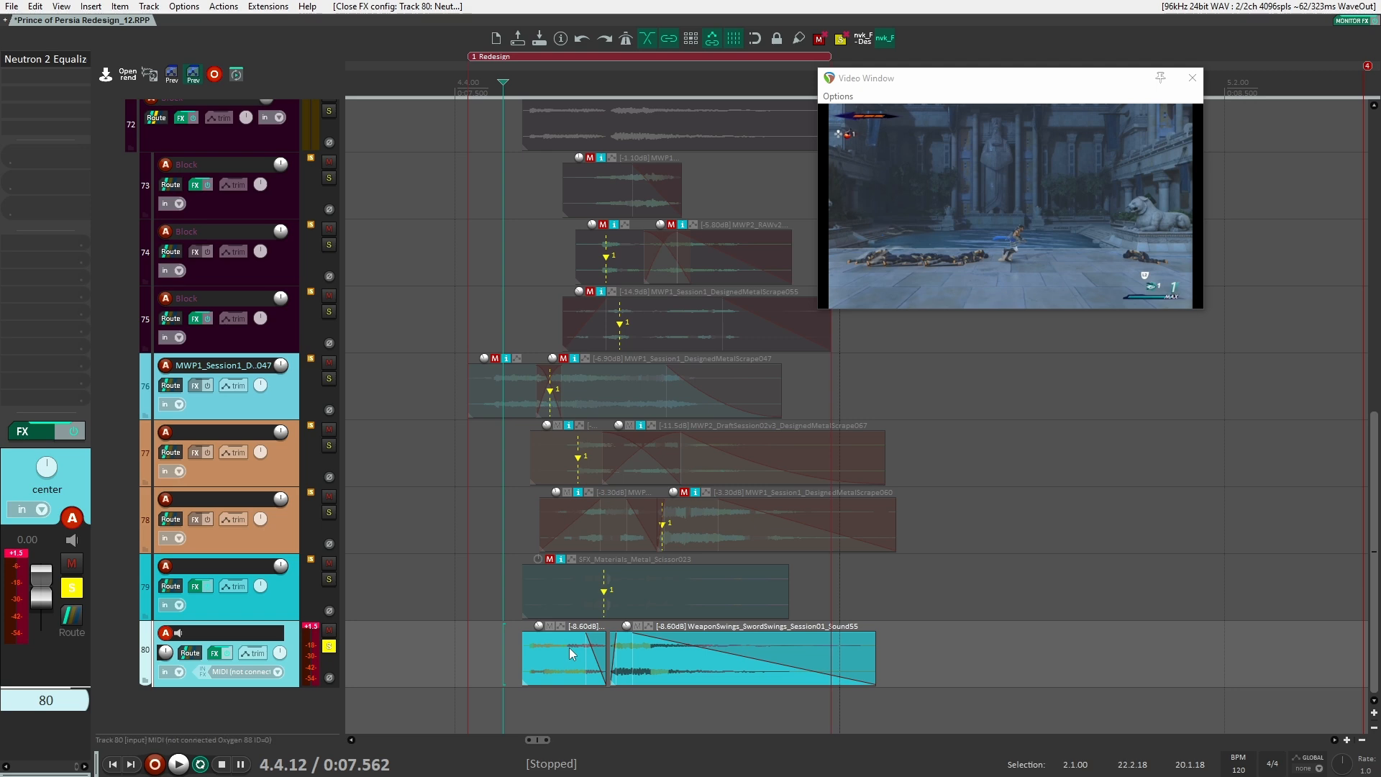
# Clear the solo on track 80, mute that track, and audition the metal scrape layers without the sword swing.
pyautogui.click(329, 647)
pyautogui.click(472, 534)
pyautogui.click(329, 630)
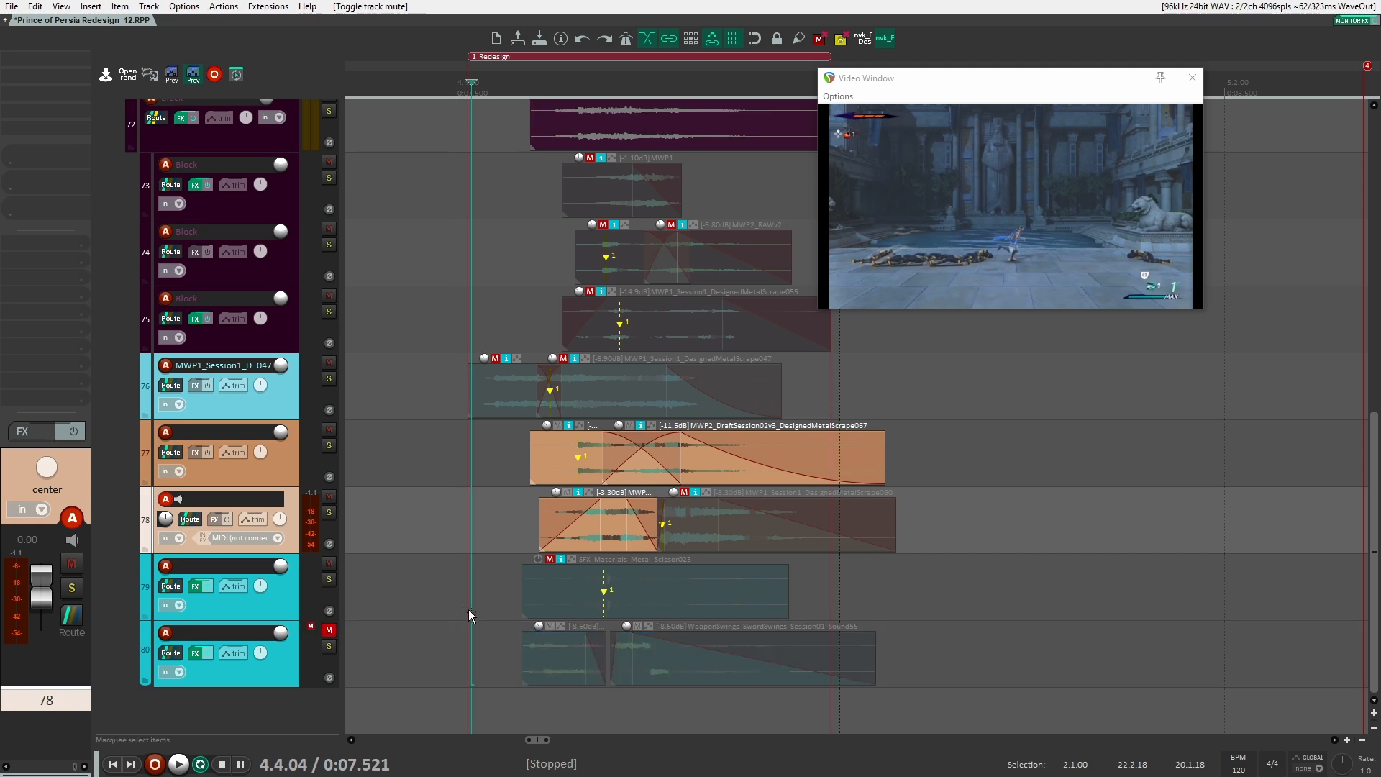
pyautogui.press('space')
pyautogui.press('space')
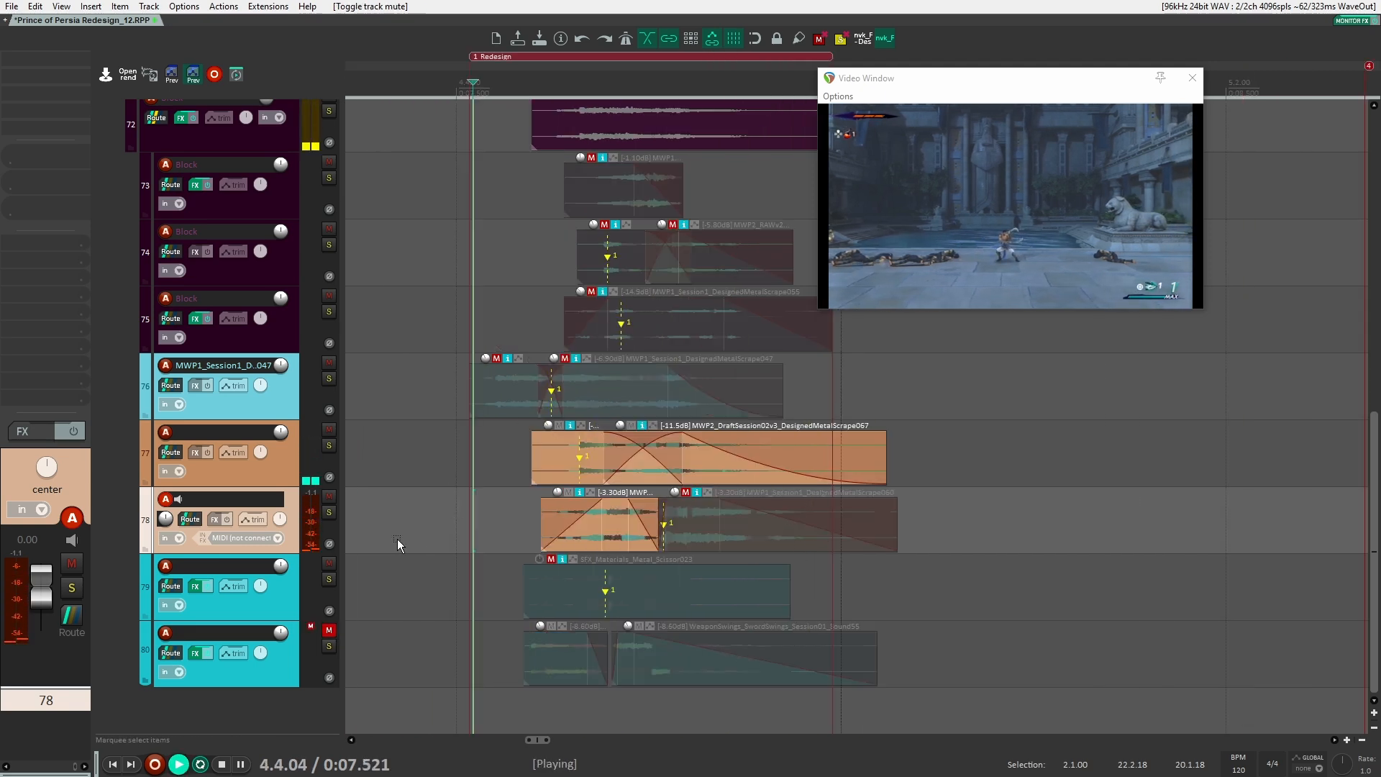
pyautogui.press('space')
pyautogui.press('space')
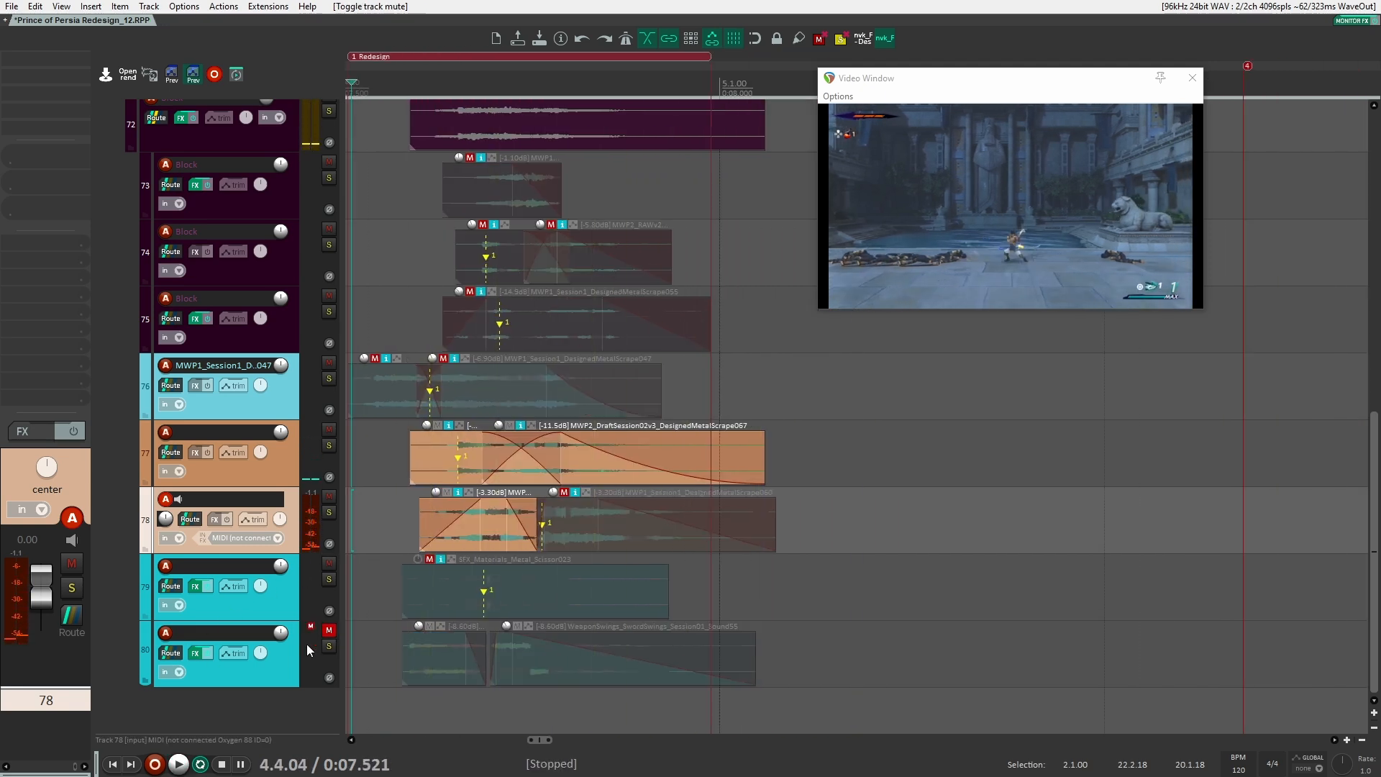
# Unmute track 80 and audition the block again with the sword swing layered under the metal scrapes.
pyautogui.click(330, 630)
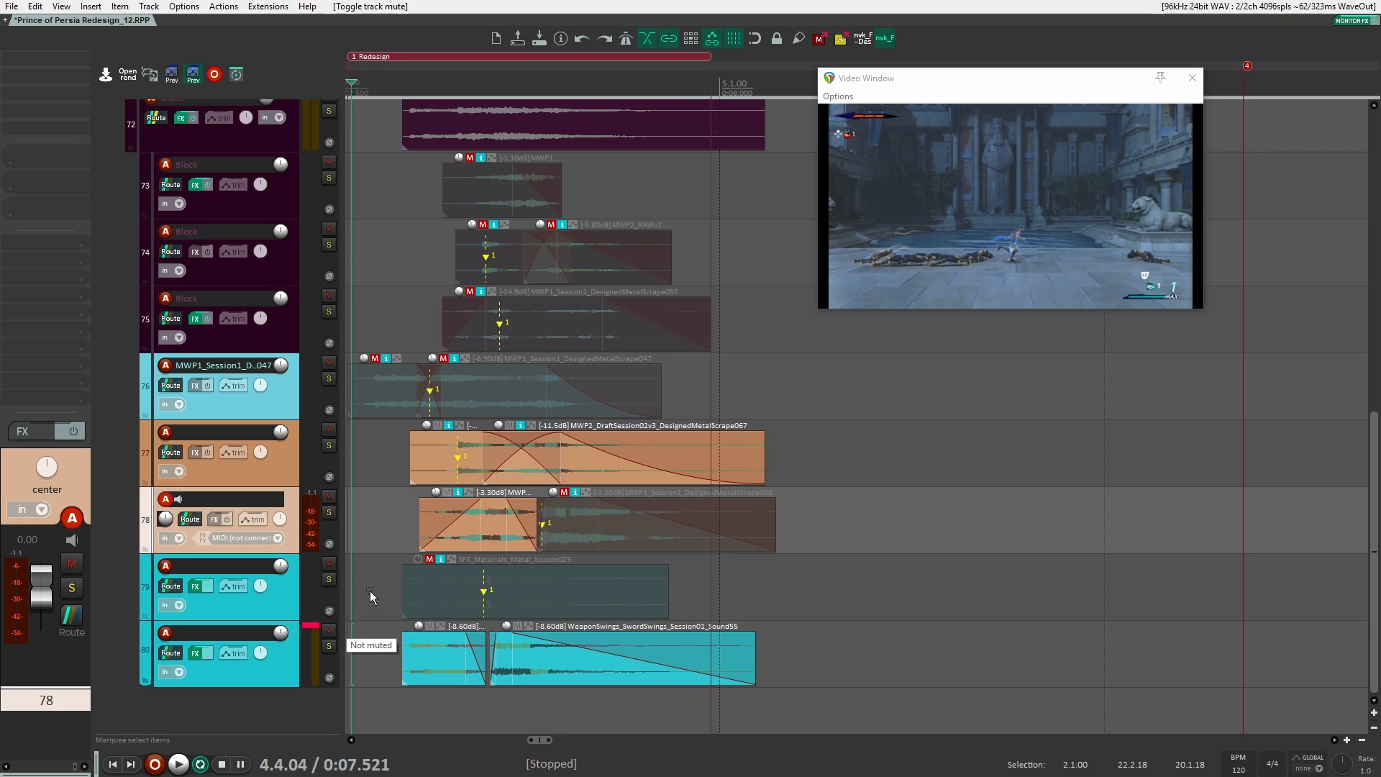
pyautogui.hscroll(-2, 558, 558)
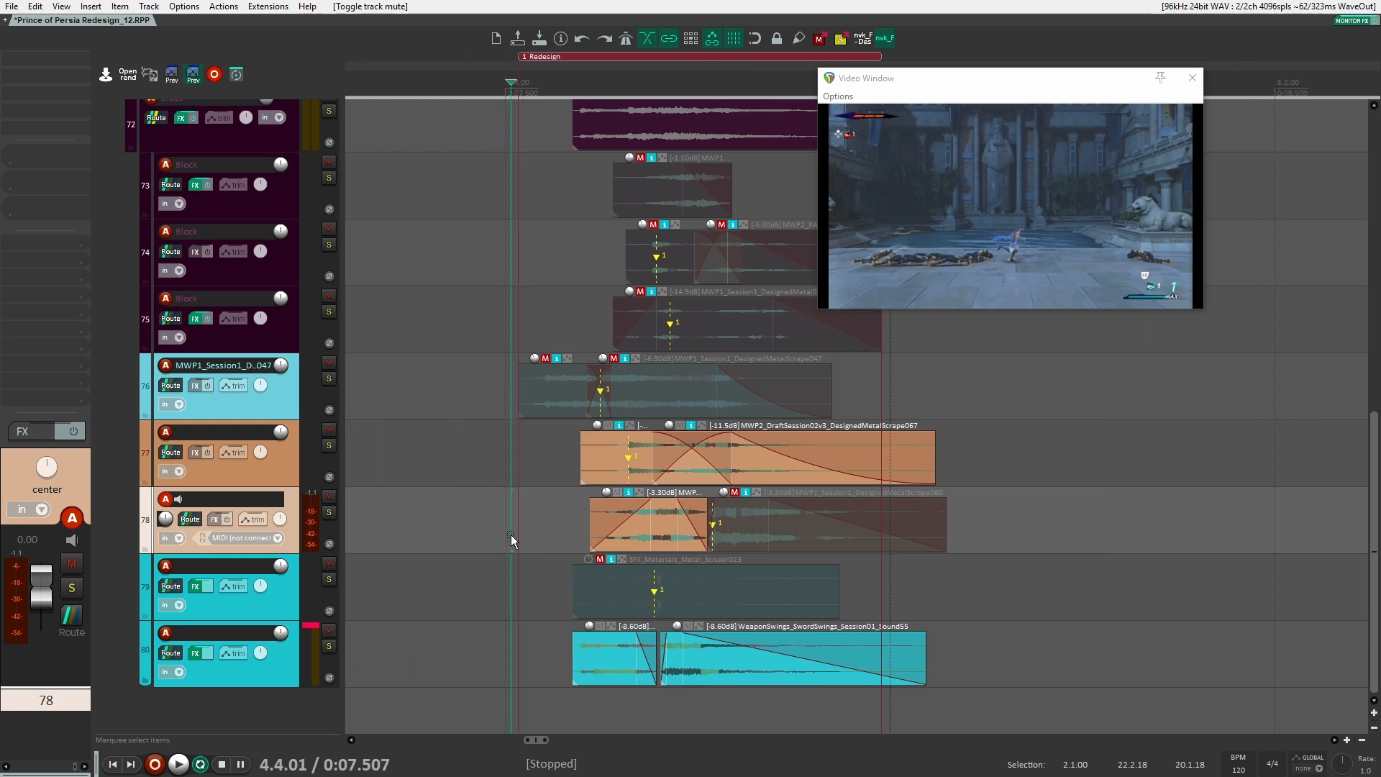
pyautogui.press('space')
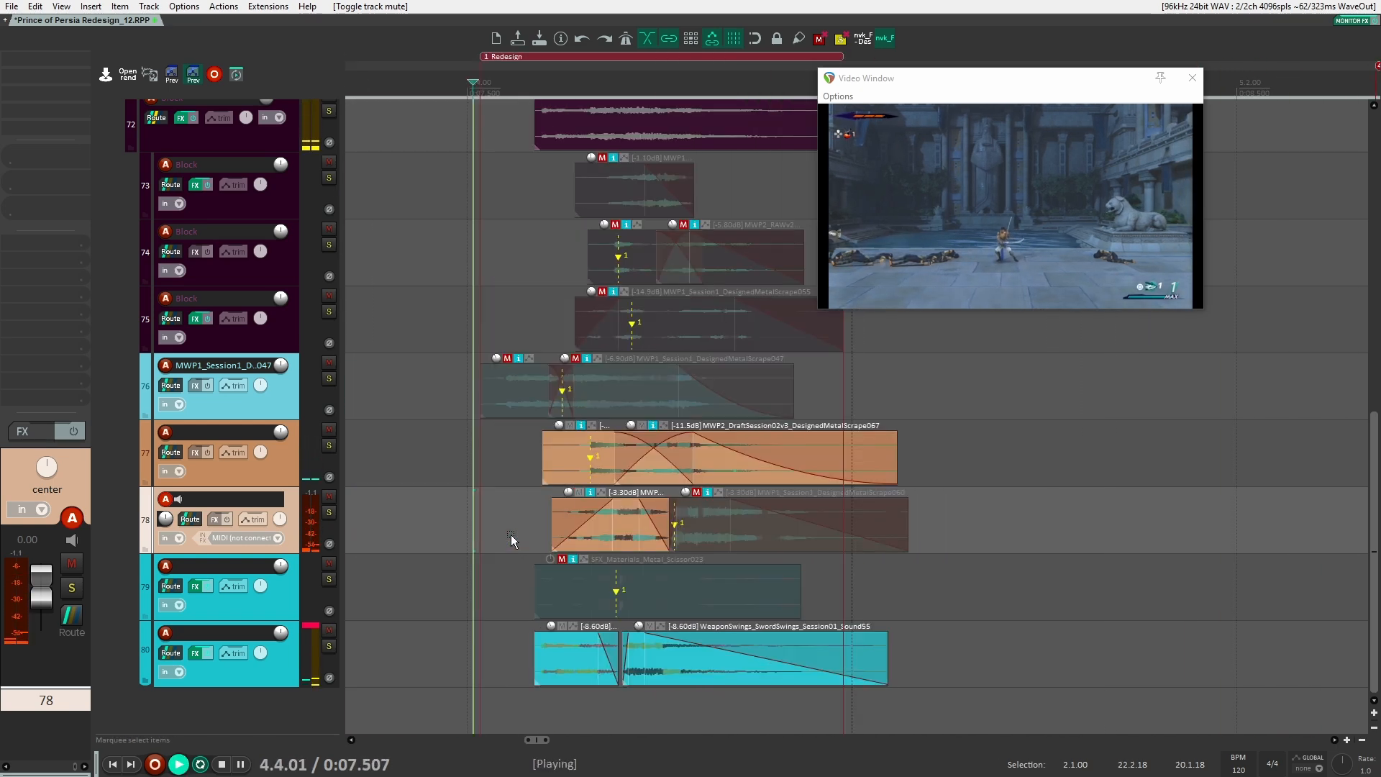
pyautogui.press('space')
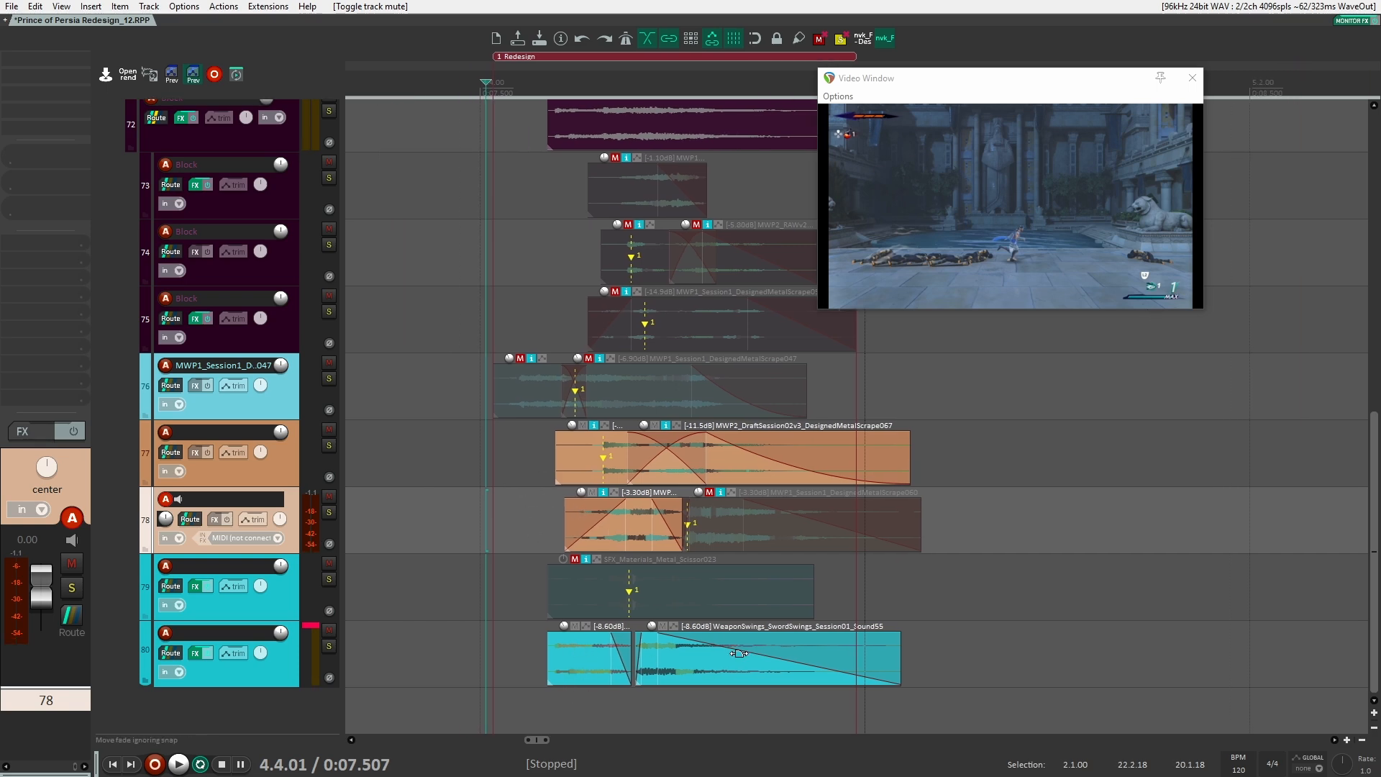
pyautogui.click(446, 584)
pyautogui.press('space')
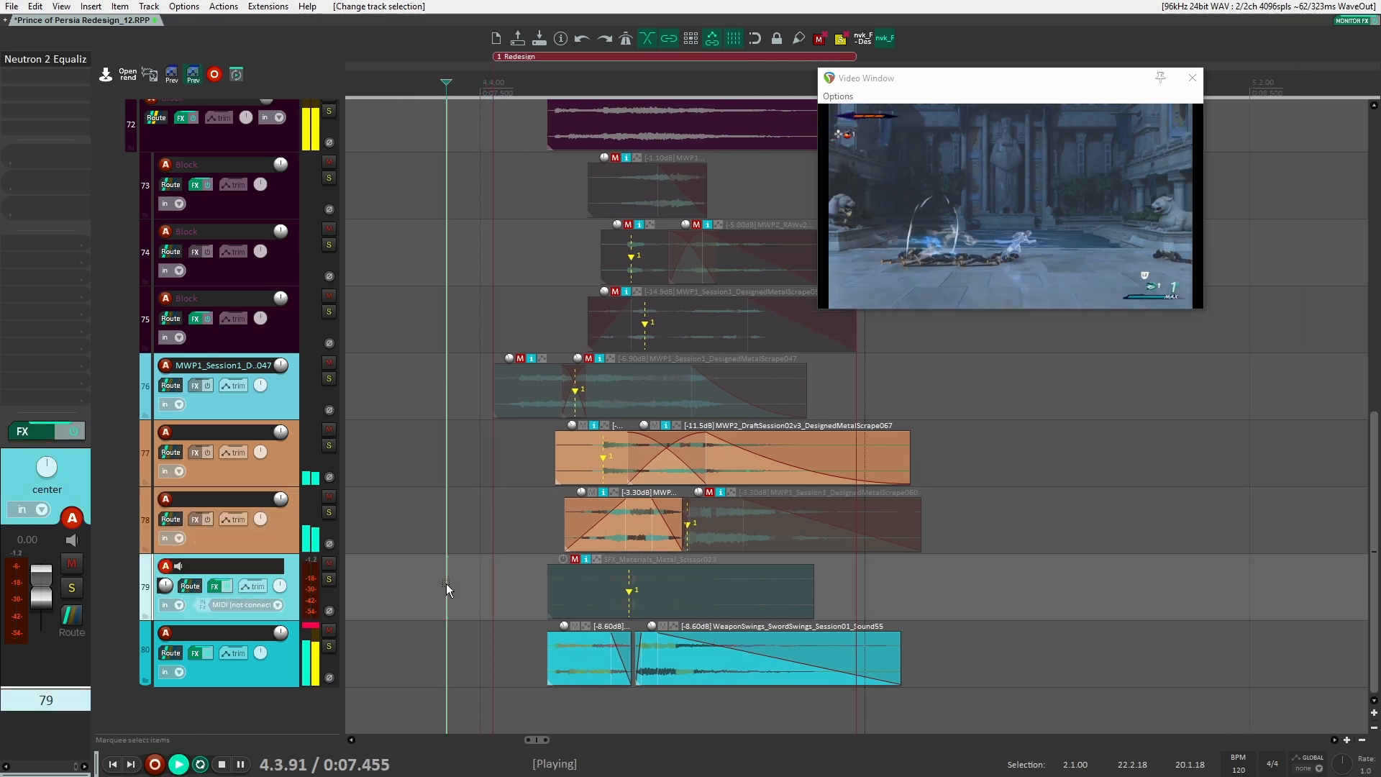
pyautogui.press('space')
pyautogui.press('space')
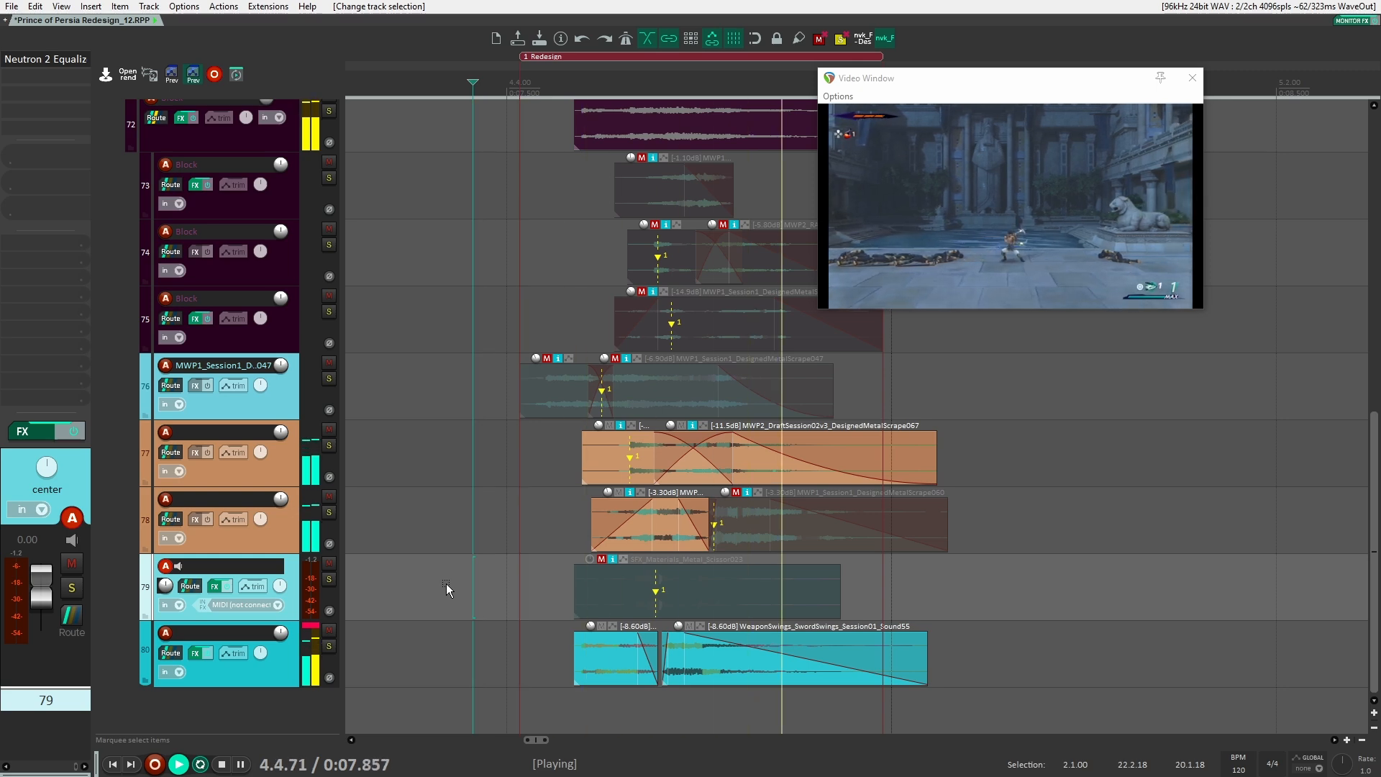
pyautogui.press('space')
# Audition the layers with MWP1_Session1_DesignedMetalScrape060 on track 78 unmuted, then mute that clip again.
pyautogui.moveTo(667, 581); pyautogui.dragTo(1117, 511)
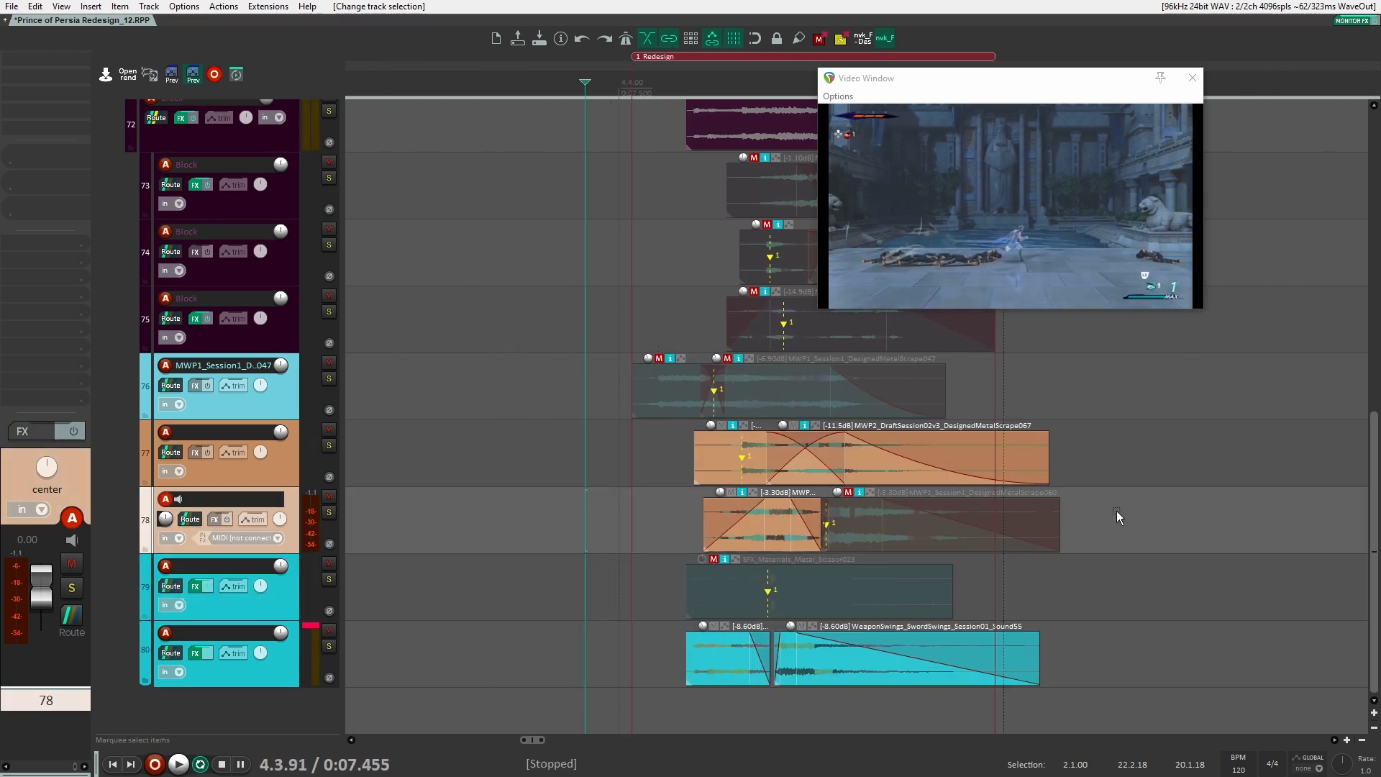
pyautogui.click(849, 494)
pyautogui.hscroll(3, 711, 518)
pyautogui.click(546, 521)
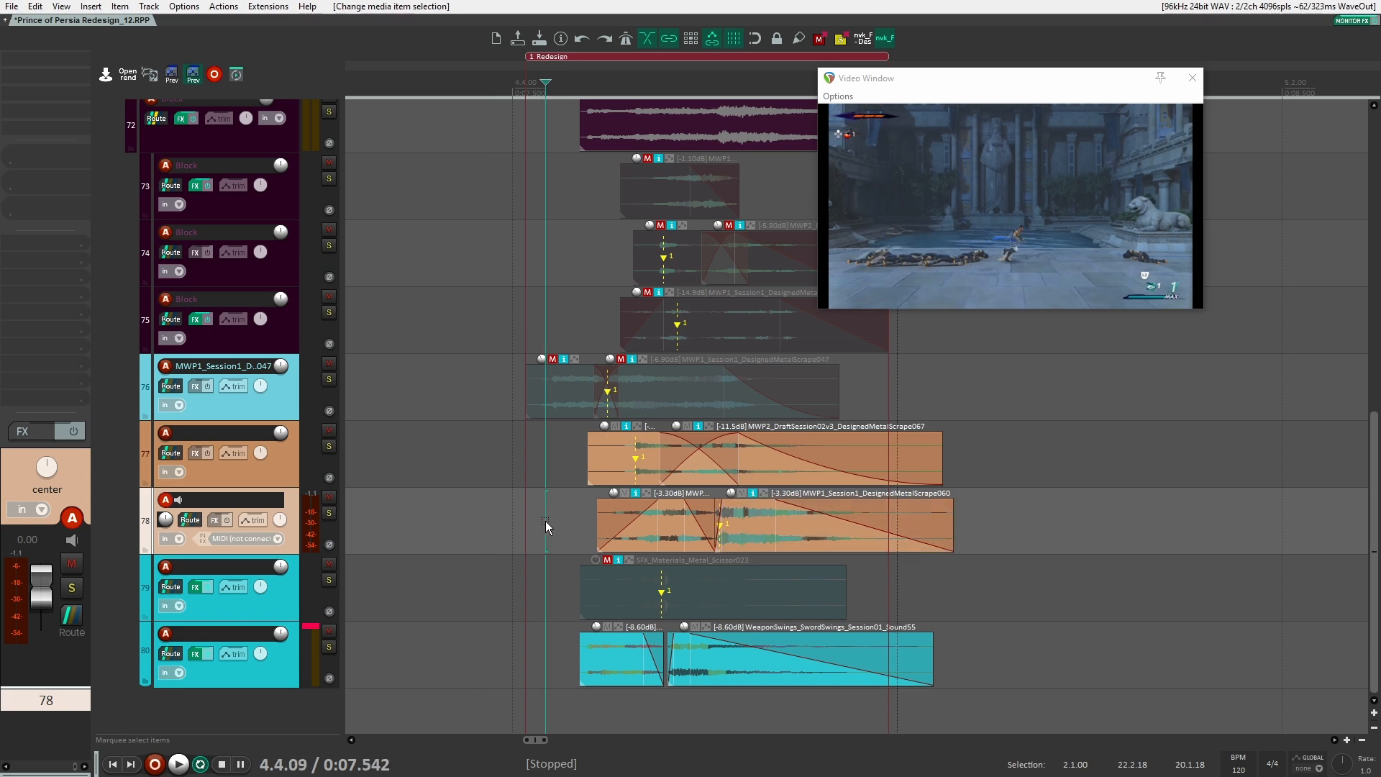
pyautogui.press('space')
pyautogui.press('space')
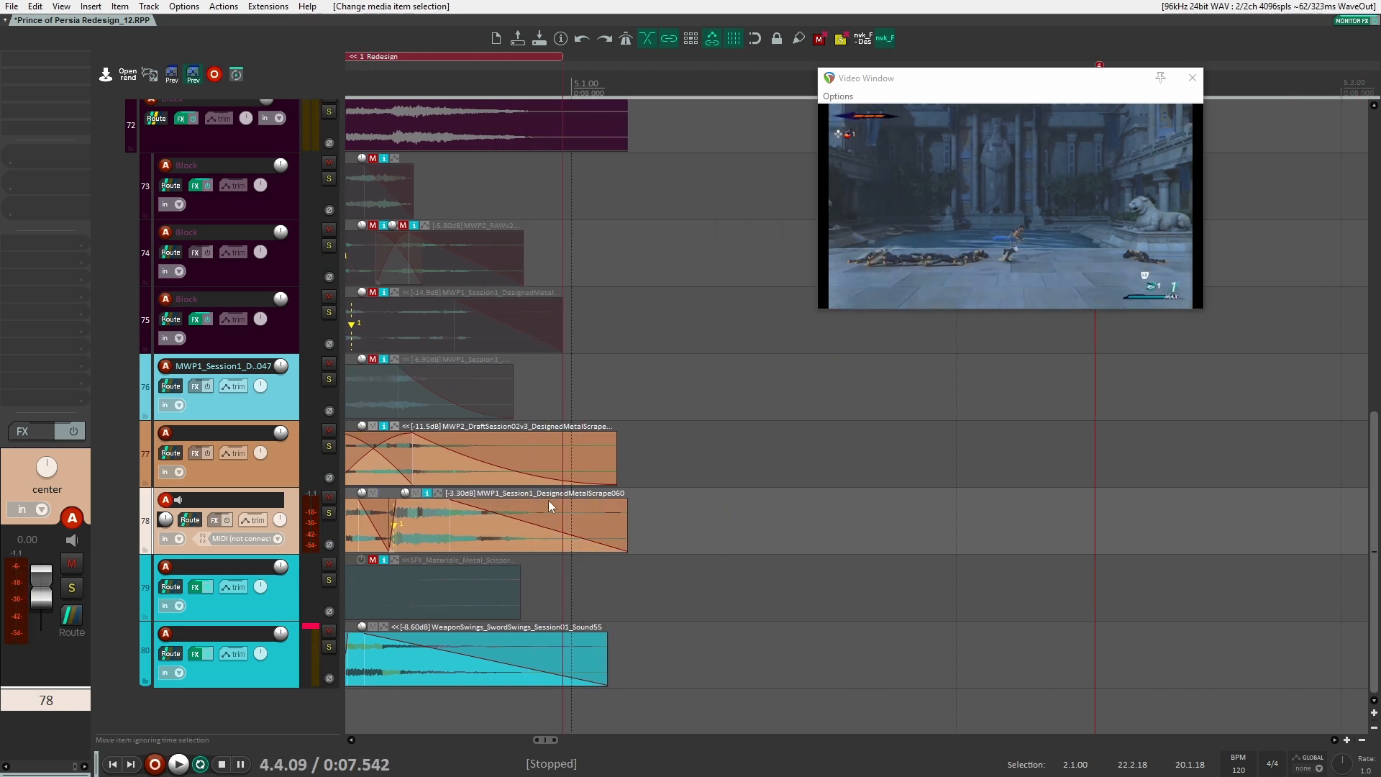
pyautogui.hscroll(-6, 549, 499)
pyautogui.moveTo(971, 510); pyautogui.dragTo(730, 523)
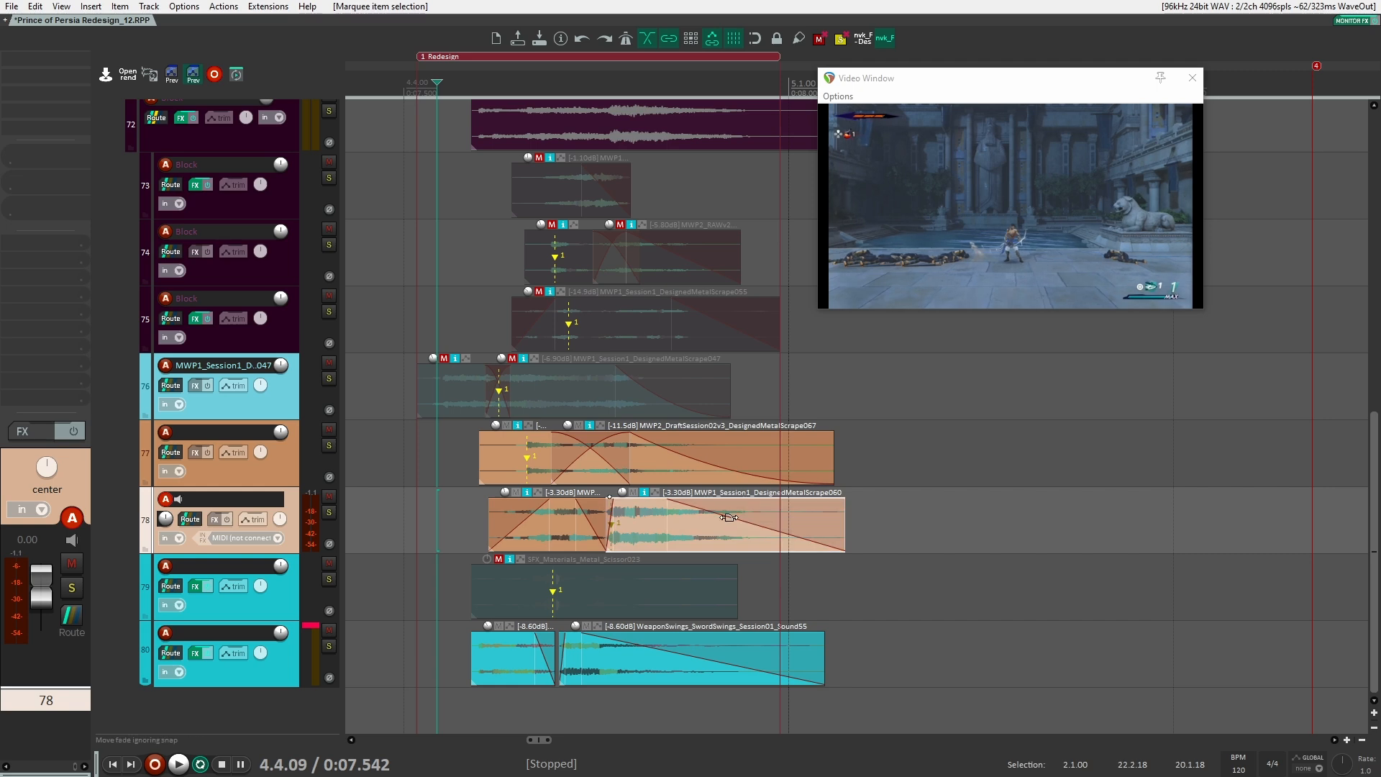
pyautogui.press('u')
# Replay the block from before its start with the second scrape clip on track 78 muted.
pyautogui.hscroll(-3, 633, 512)
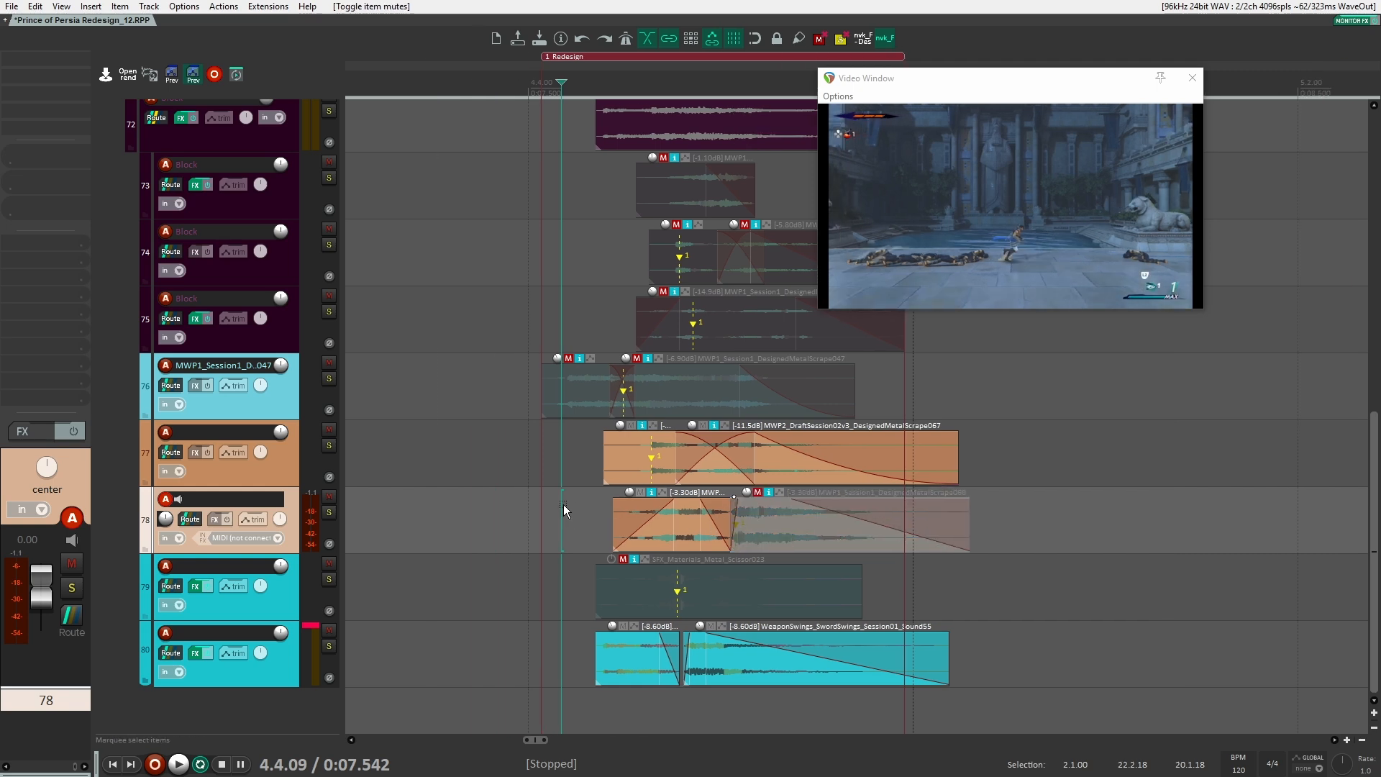
pyautogui.click(487, 492)
pyautogui.click(406, 510)
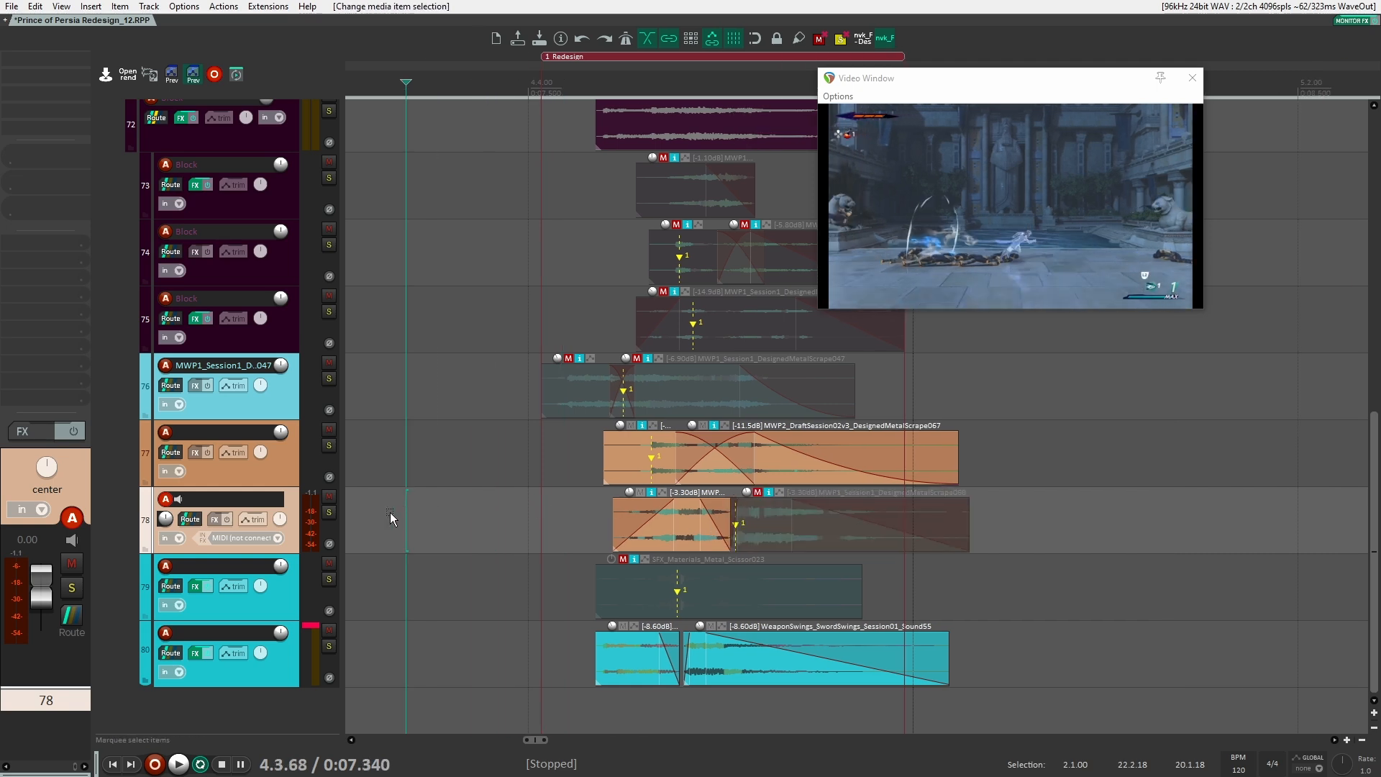
pyautogui.press('space')
pyautogui.press('space')
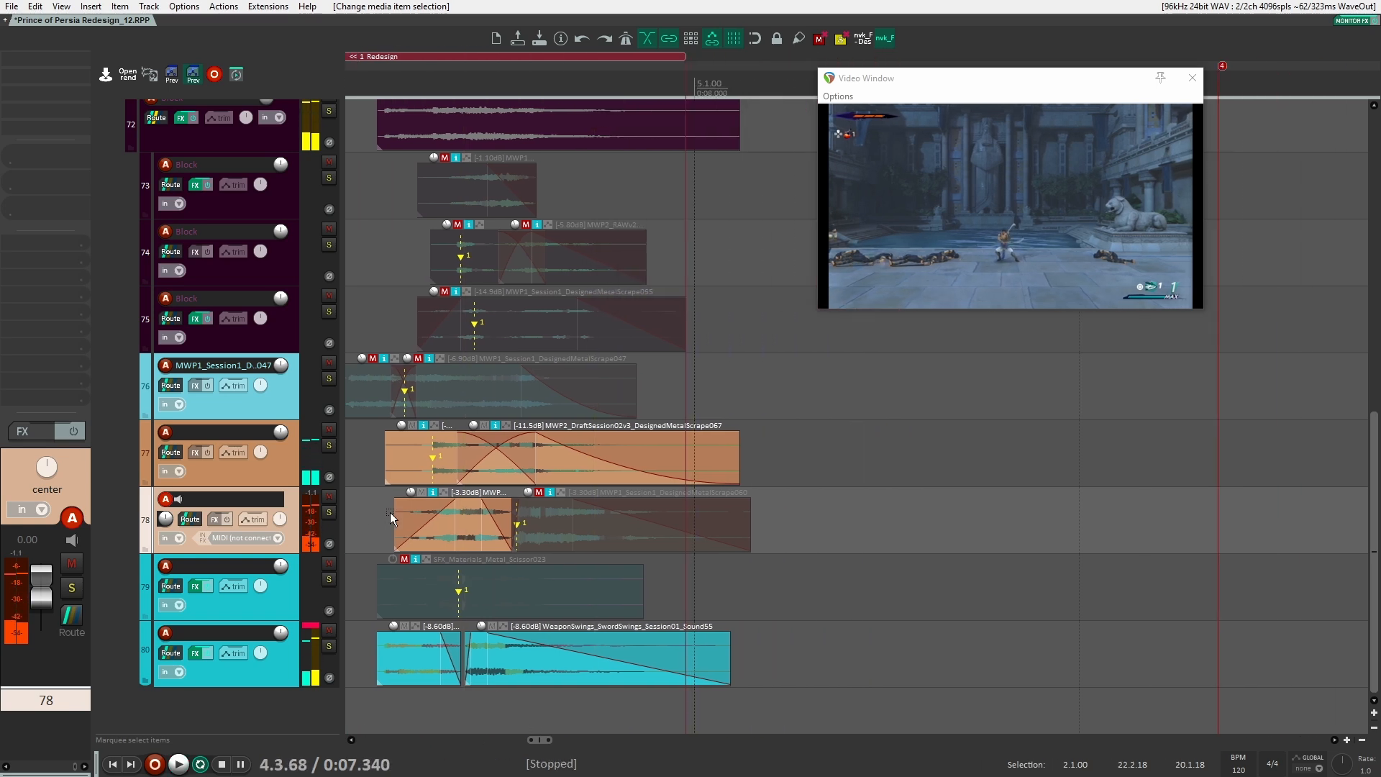
pyautogui.press('space')
pyautogui.press('space')
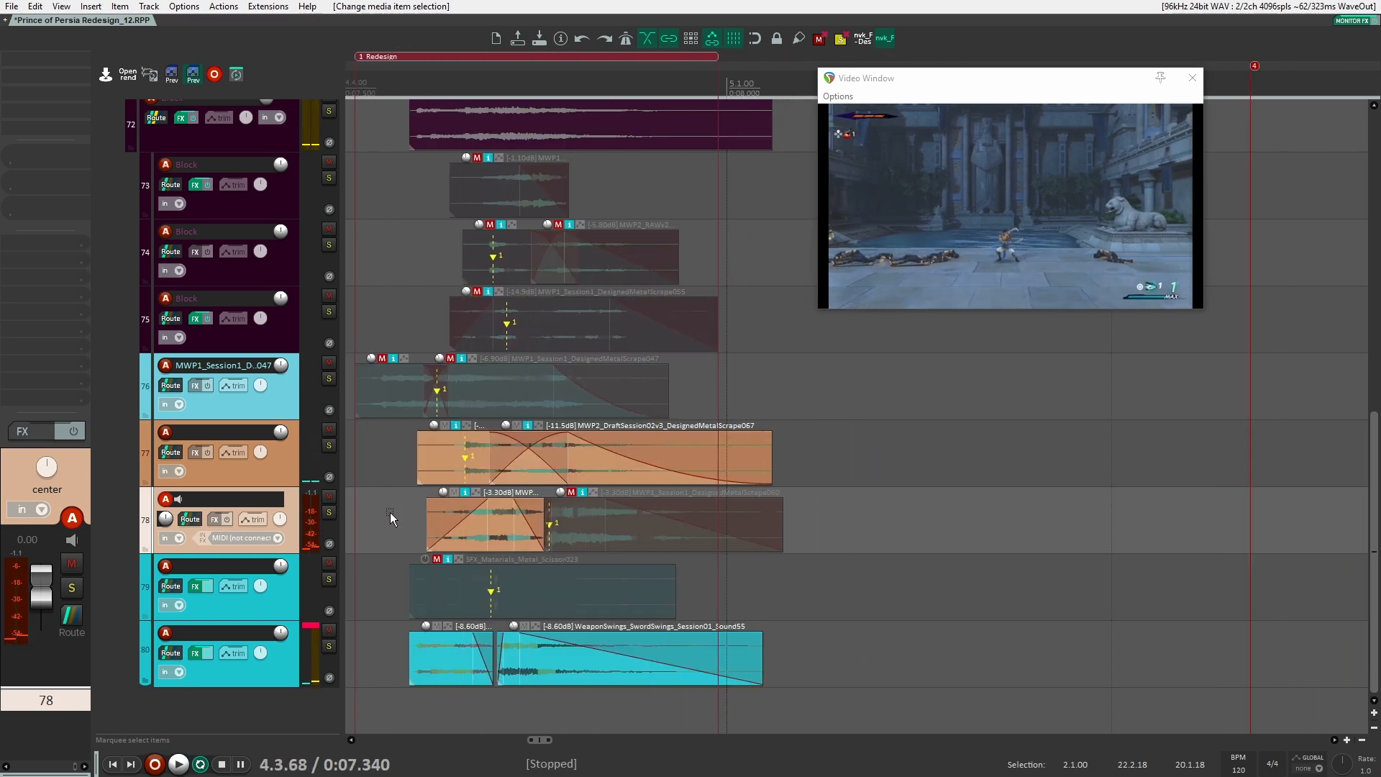
# Collapse the Block folder track inside Part 3 so the whole Part 3 group is in view.
pyautogui.scroll(-6, 390, 507)
pyautogui.scroll(3, 395, 525)
pyautogui.scroll(-1, 396, 526)
pyautogui.scroll(-1, 132, 291)
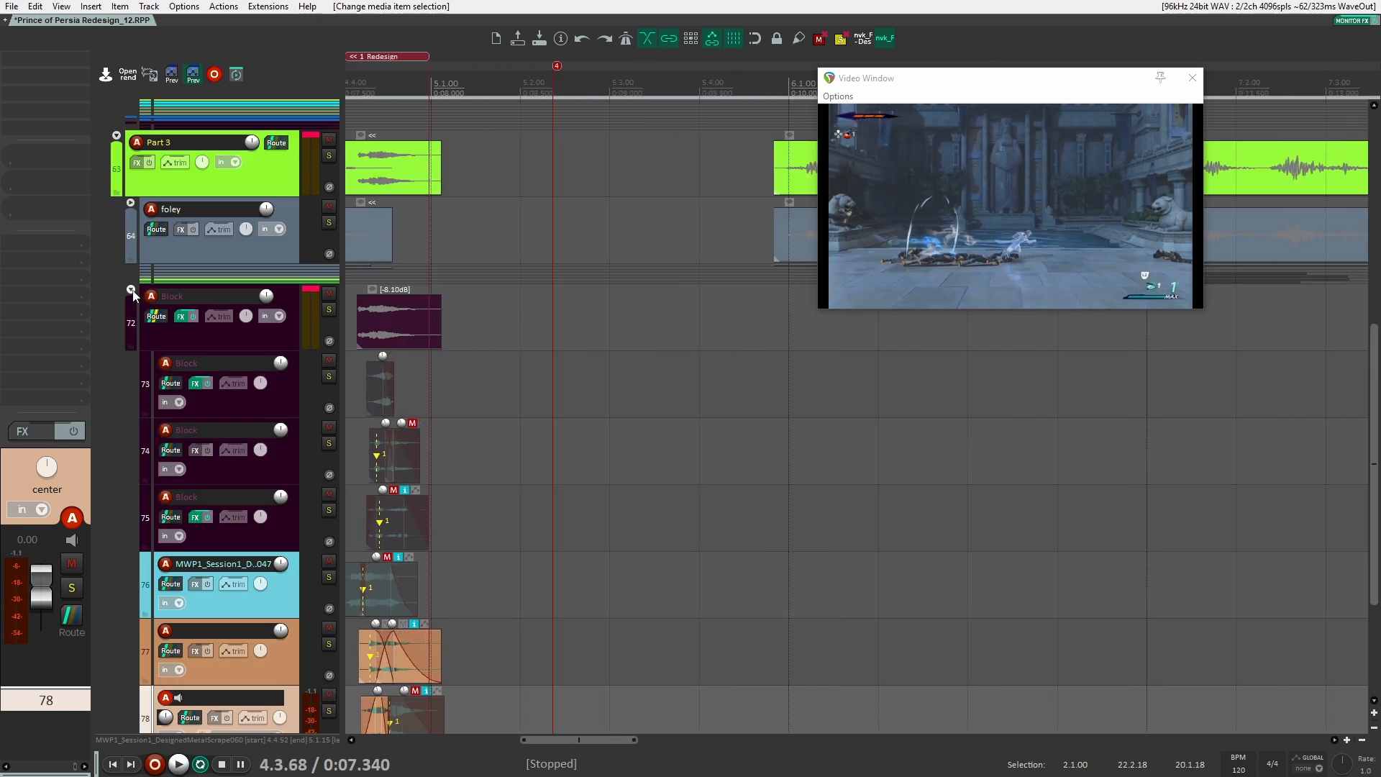
pyautogui.scroll(-1, 132, 291)
pyautogui.click(131, 290)
pyautogui.moveTo(558, 472); pyautogui.dragTo(1091, 558)
pyautogui.scroll(-2, 935, 594)
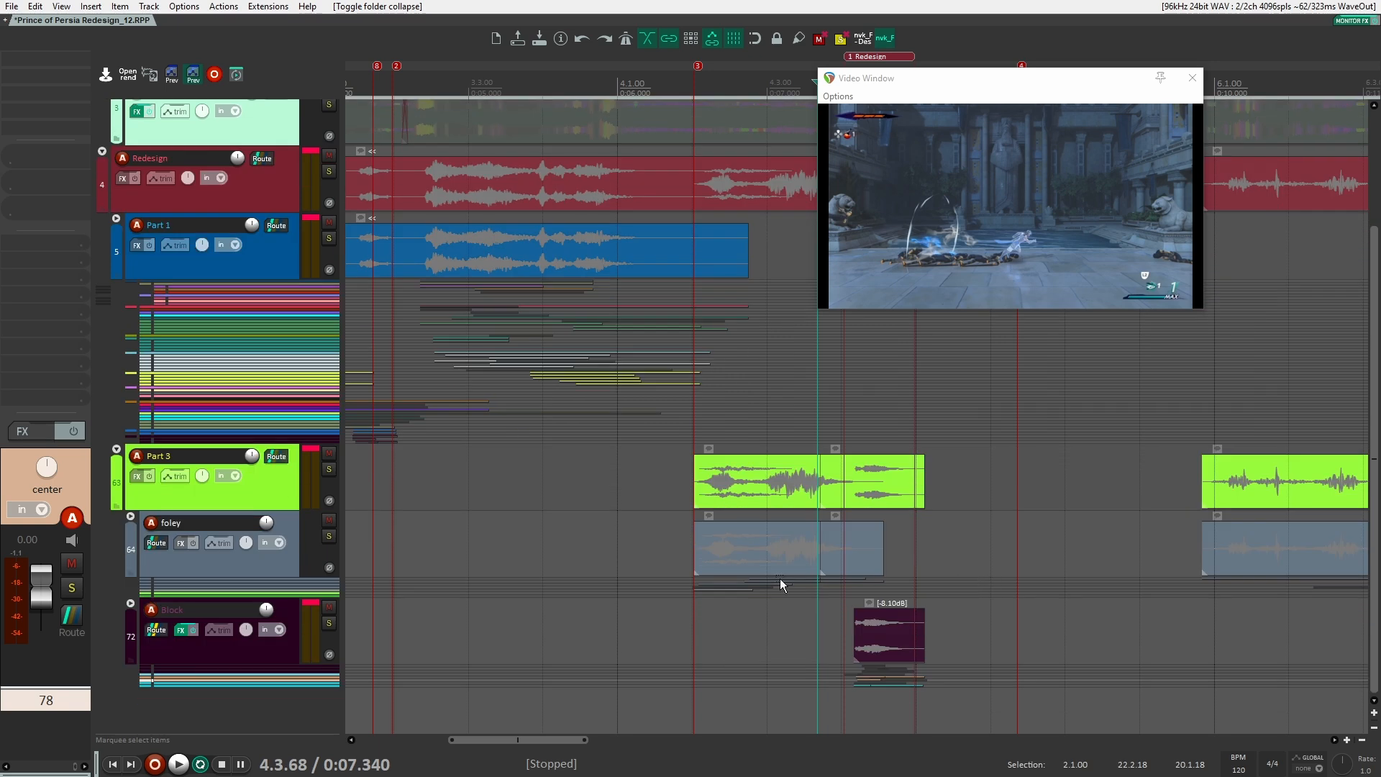
# Audition the redesign from just before Part 3 and compare it with the original by soloing and unsoloing the POP - OG_DAW track.
pyautogui.click(675, 550)
pyautogui.press('space')
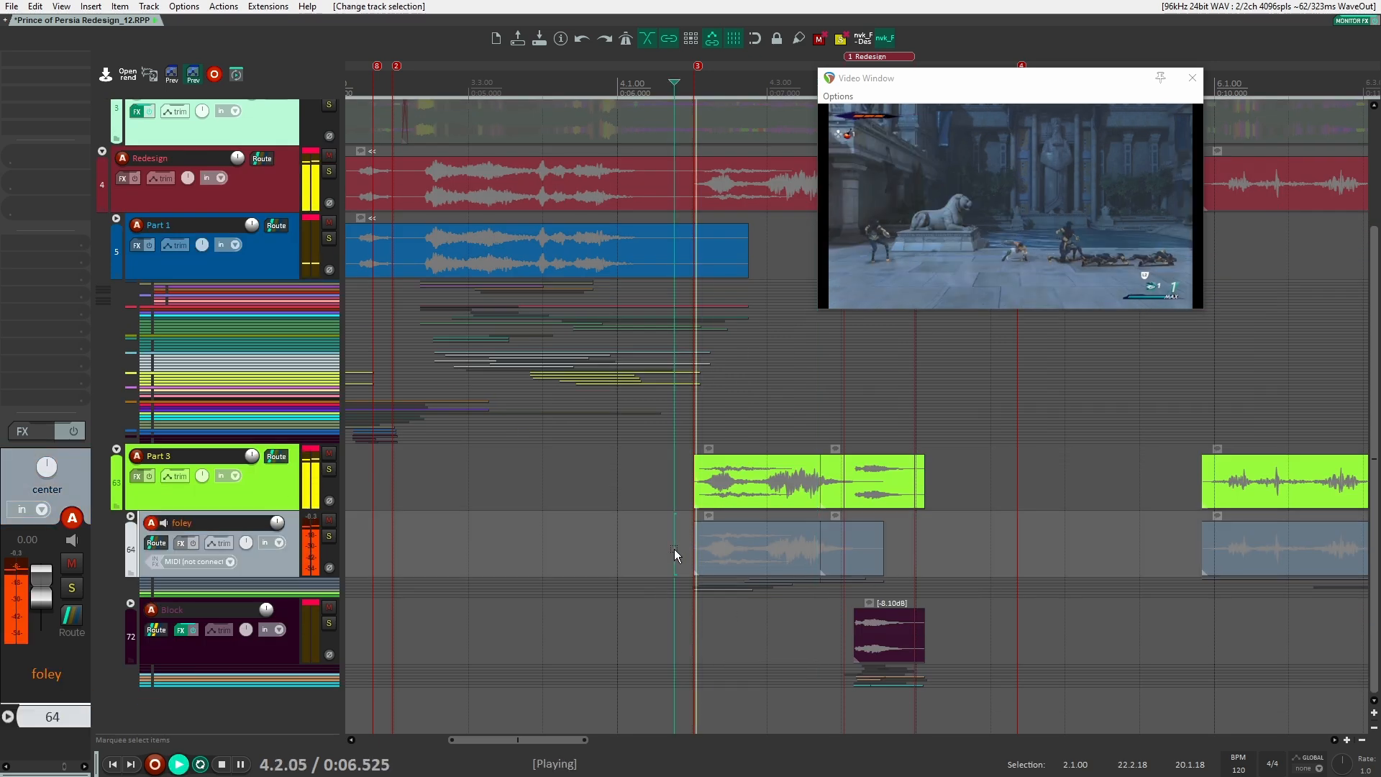
pyautogui.press('space')
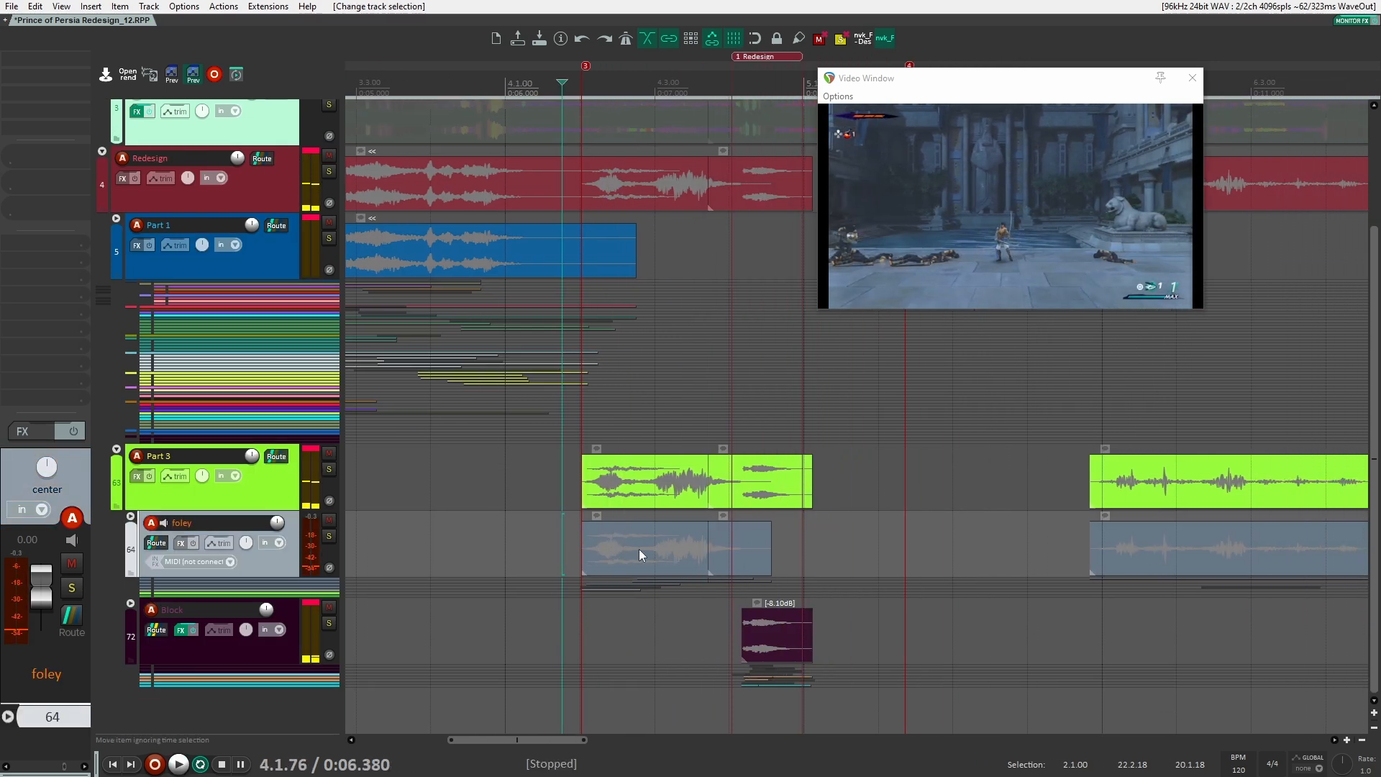
pyautogui.scroll(2, 639, 553)
pyautogui.click(330, 237)
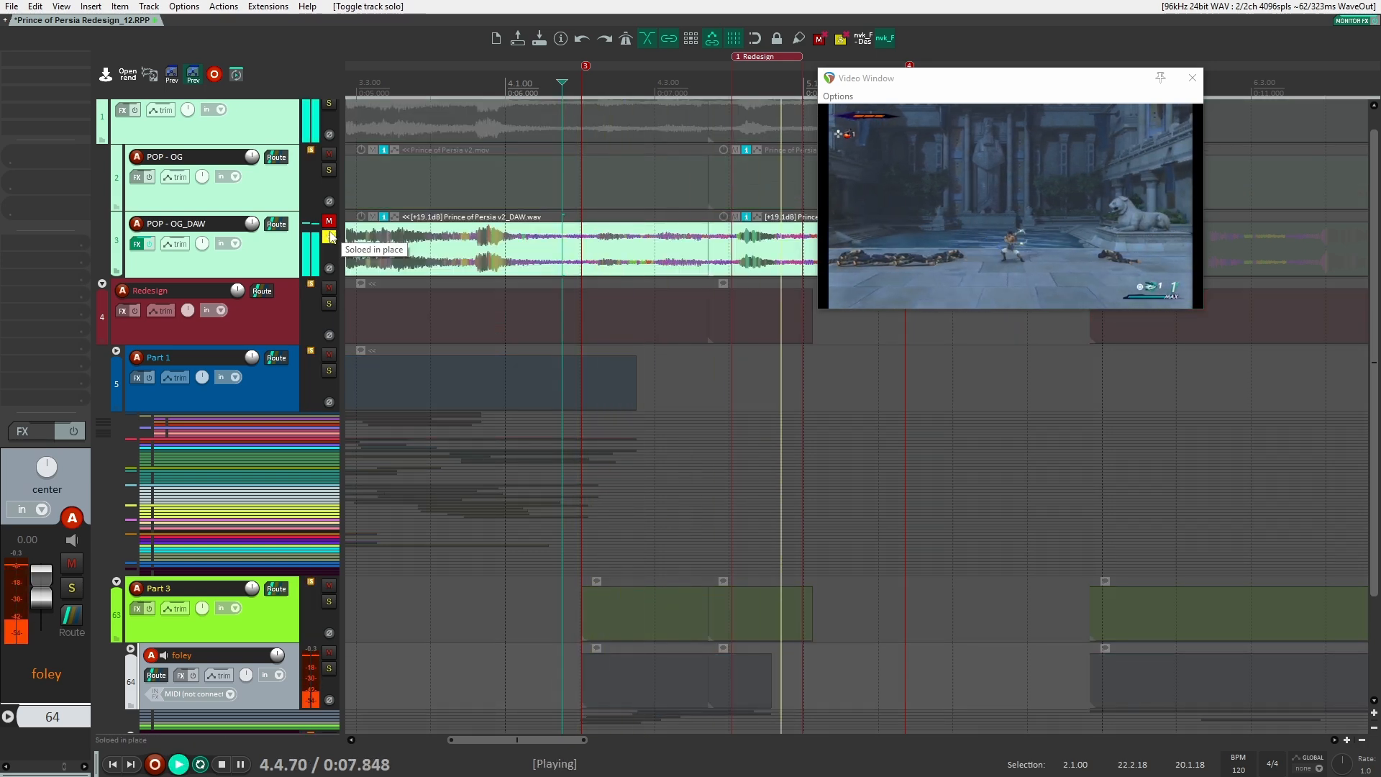
pyautogui.press('space')
pyautogui.click(330, 237)
pyautogui.press('space')
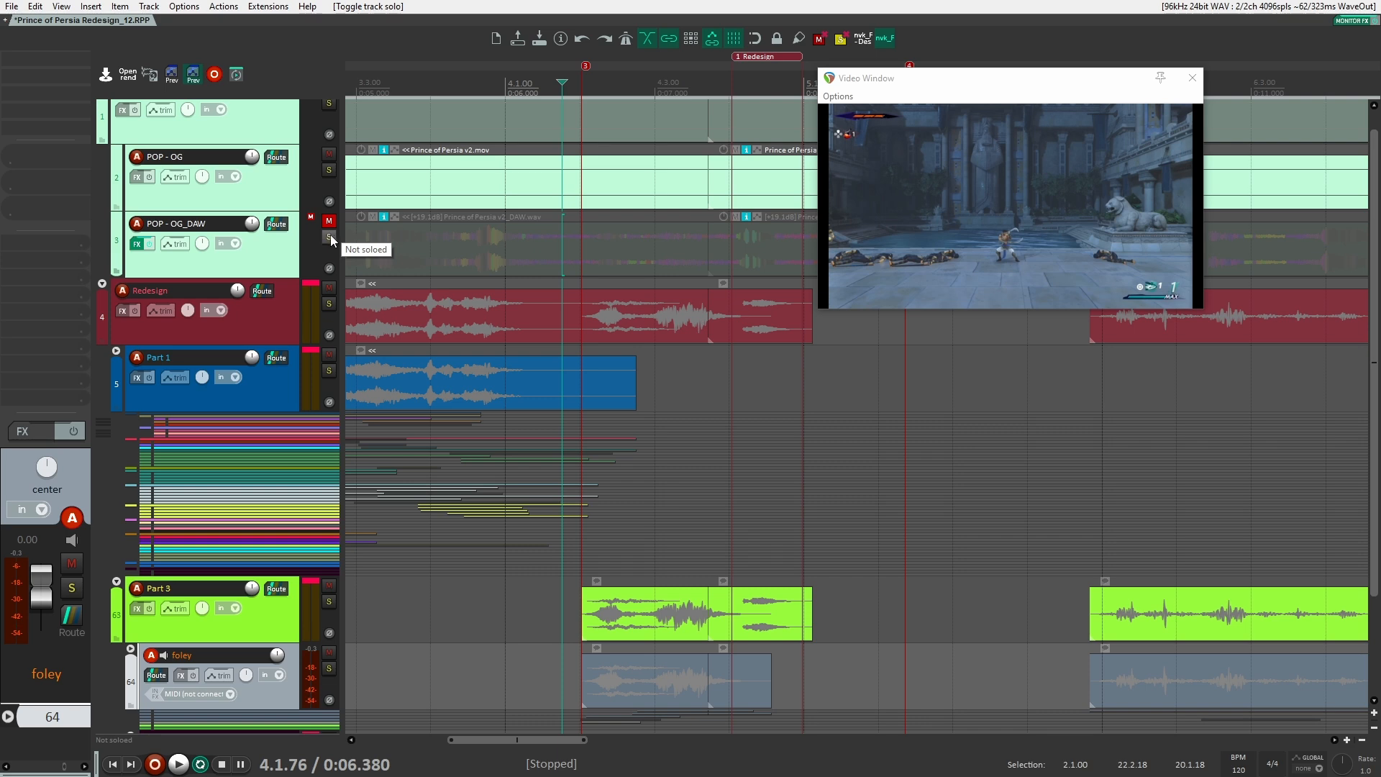
pyautogui.click(330, 237)
pyautogui.press('space')
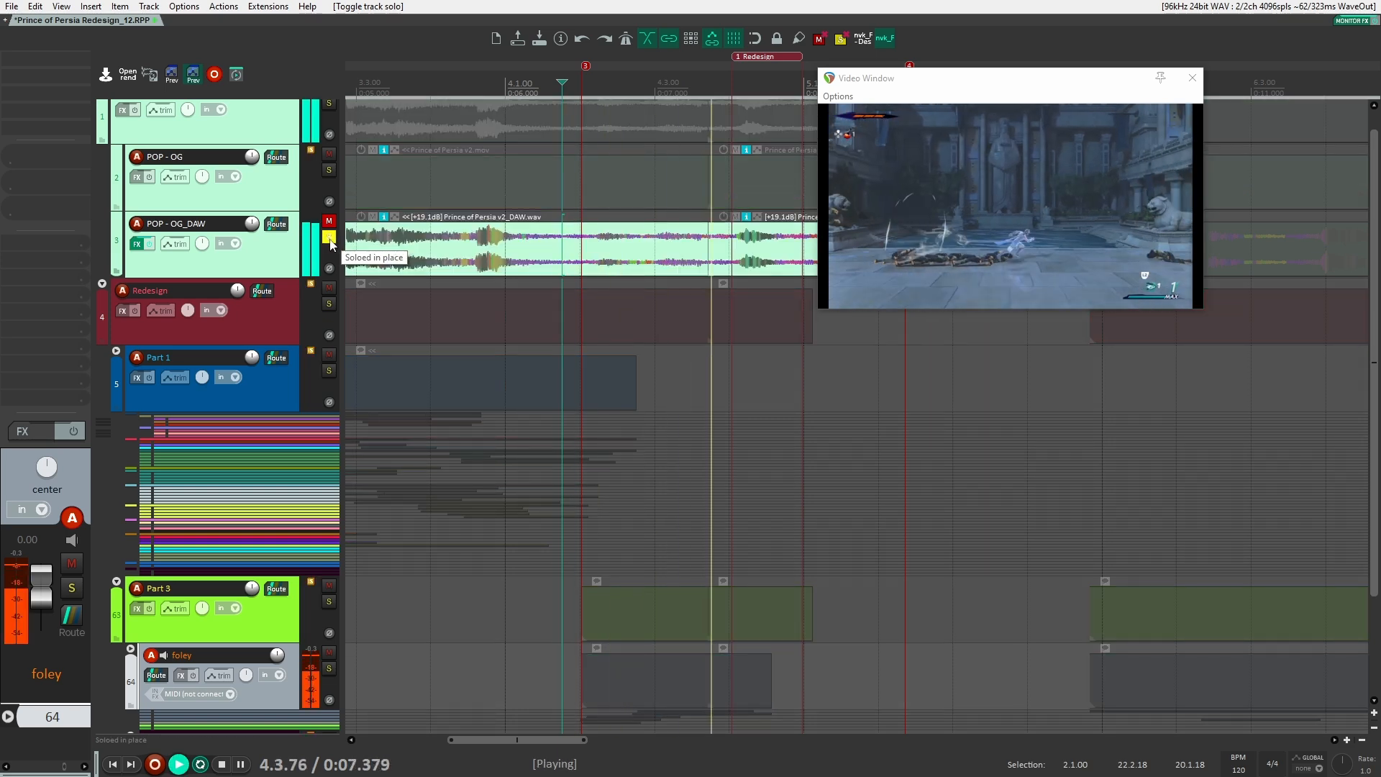
pyautogui.click(329, 237)
pyautogui.press('space')
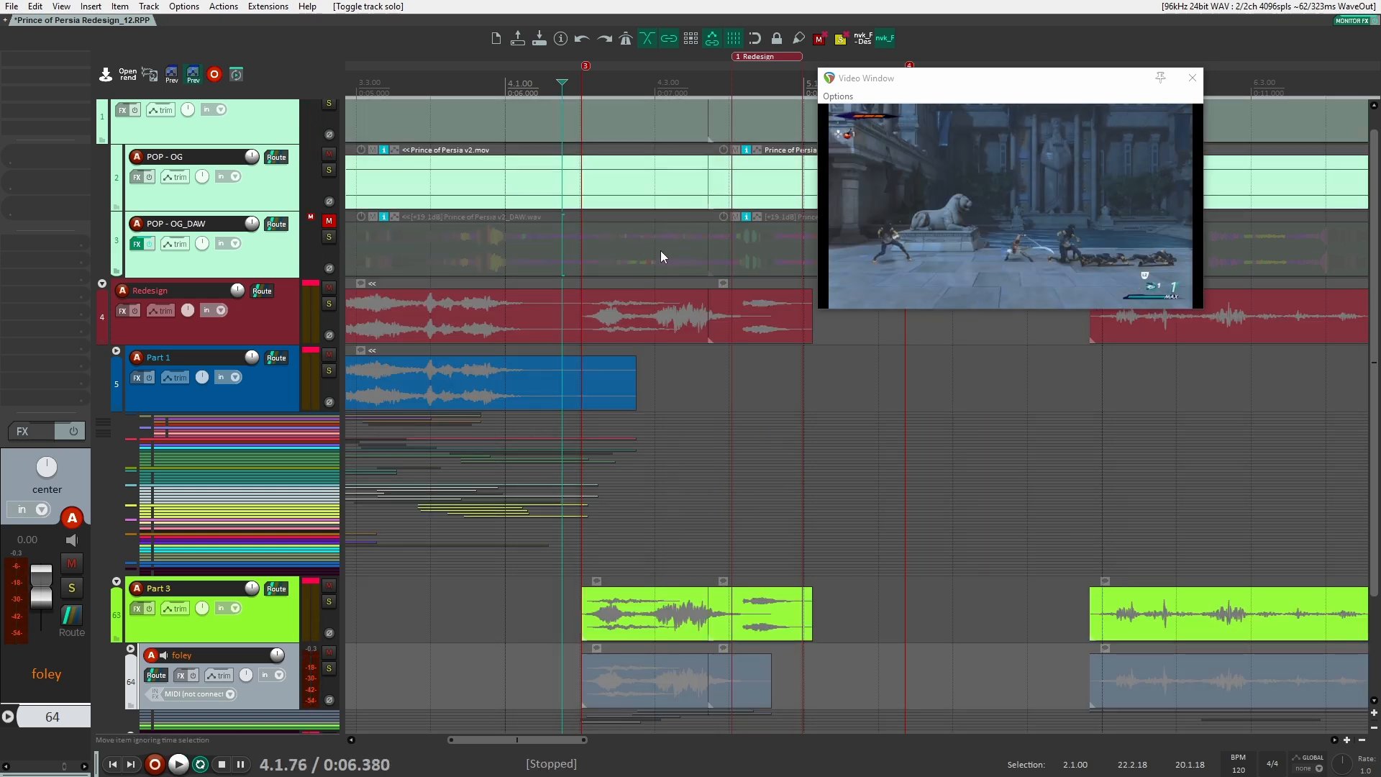
# Expand the foley folder in Part 3 and audition its layers from the start of the section.
pyautogui.click(679, 241)
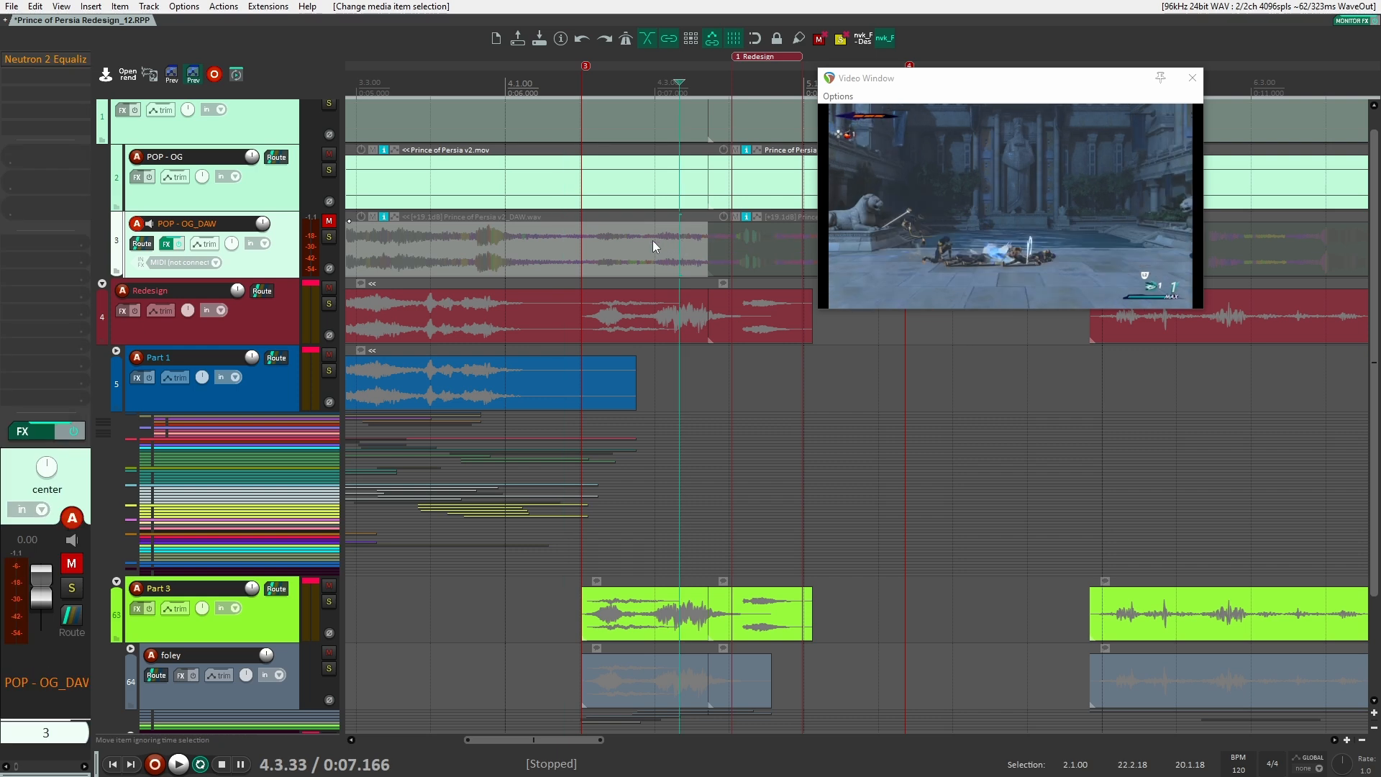
pyautogui.scroll(-3, 656, 504)
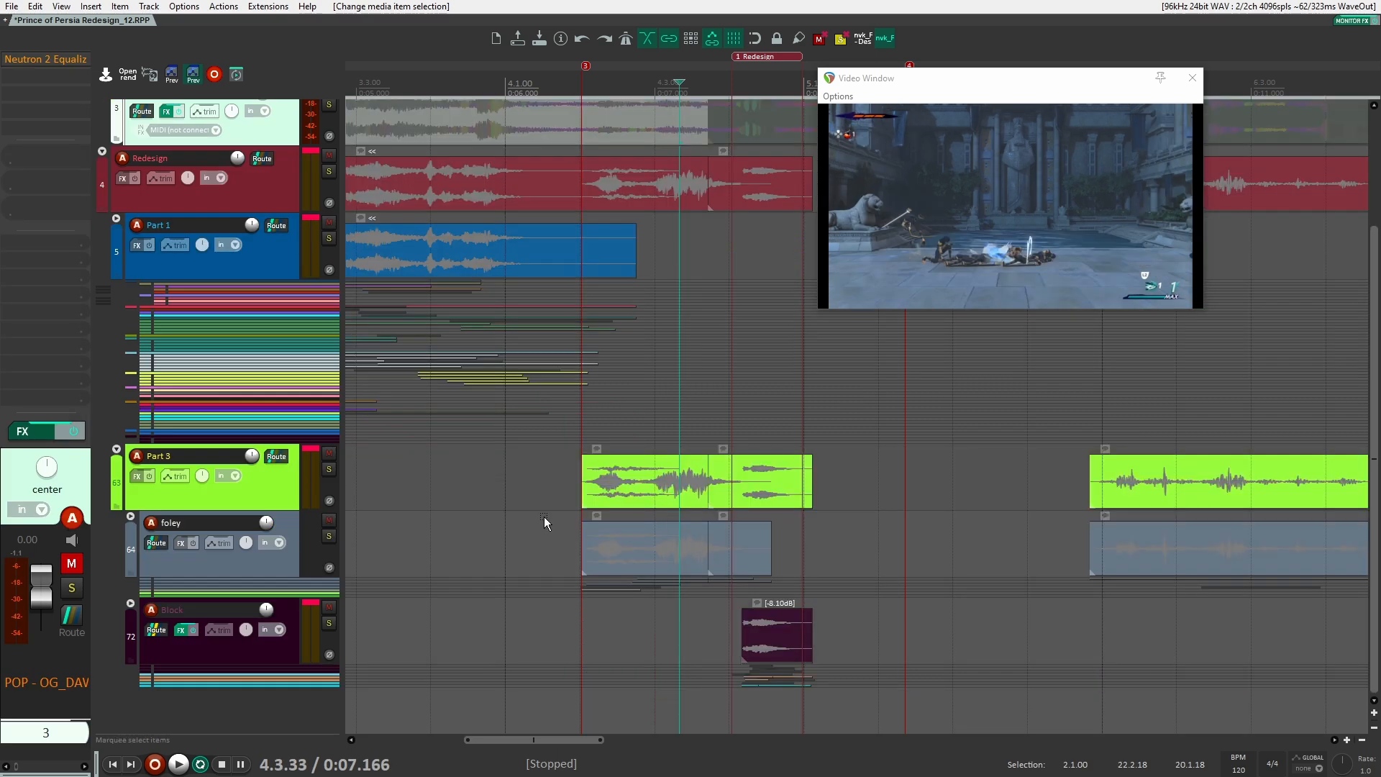
pyautogui.click(131, 517)
pyautogui.scroll(-3, 412, 532)
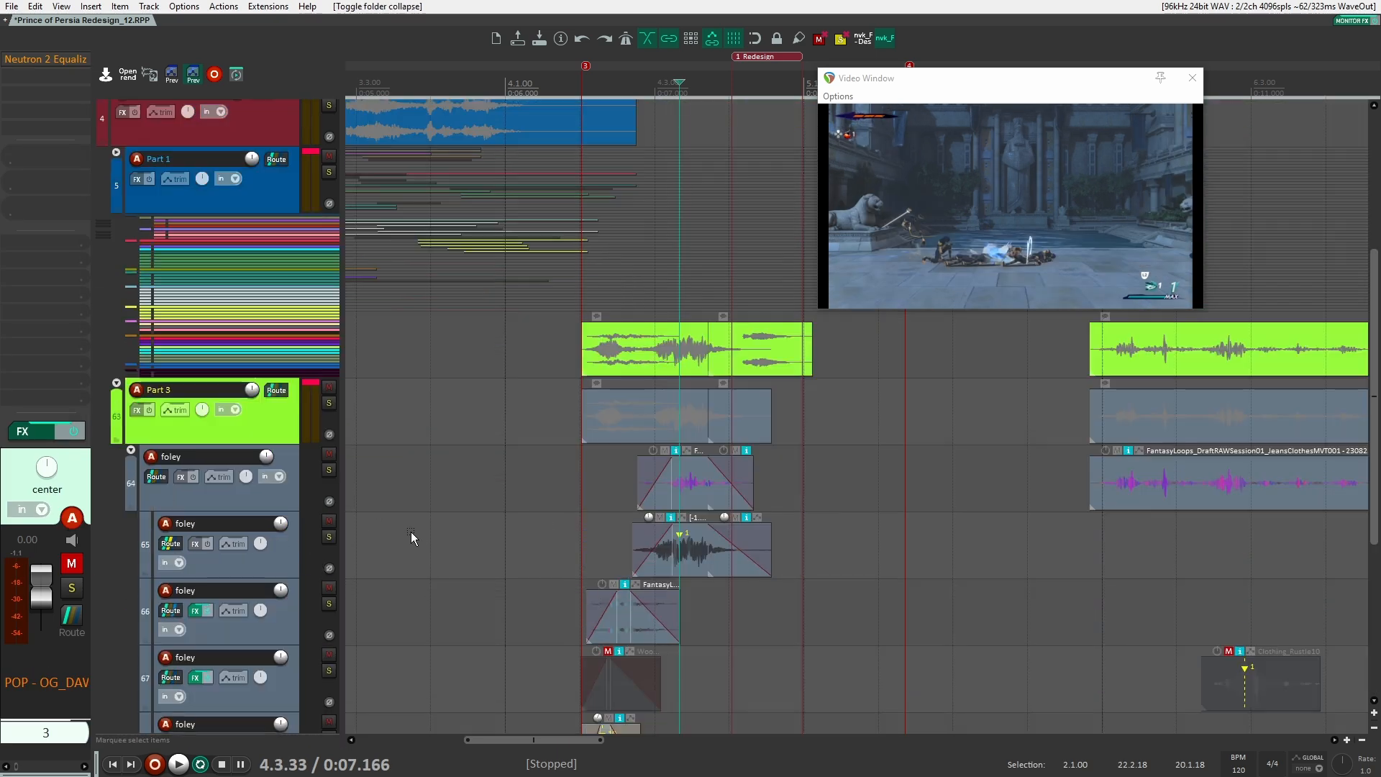
pyautogui.click(543, 503)
pyautogui.press('space')
pyautogui.click(580, 473)
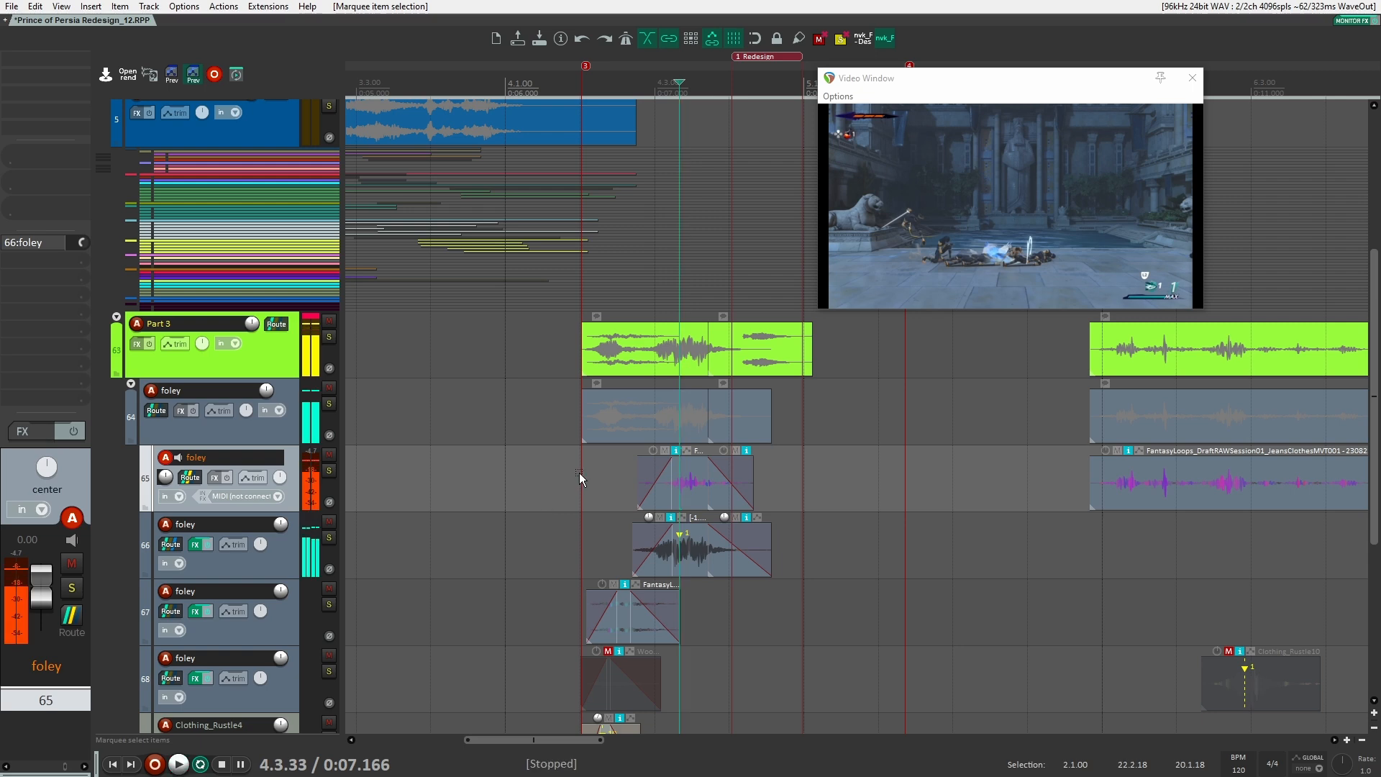
pyautogui.press('space')
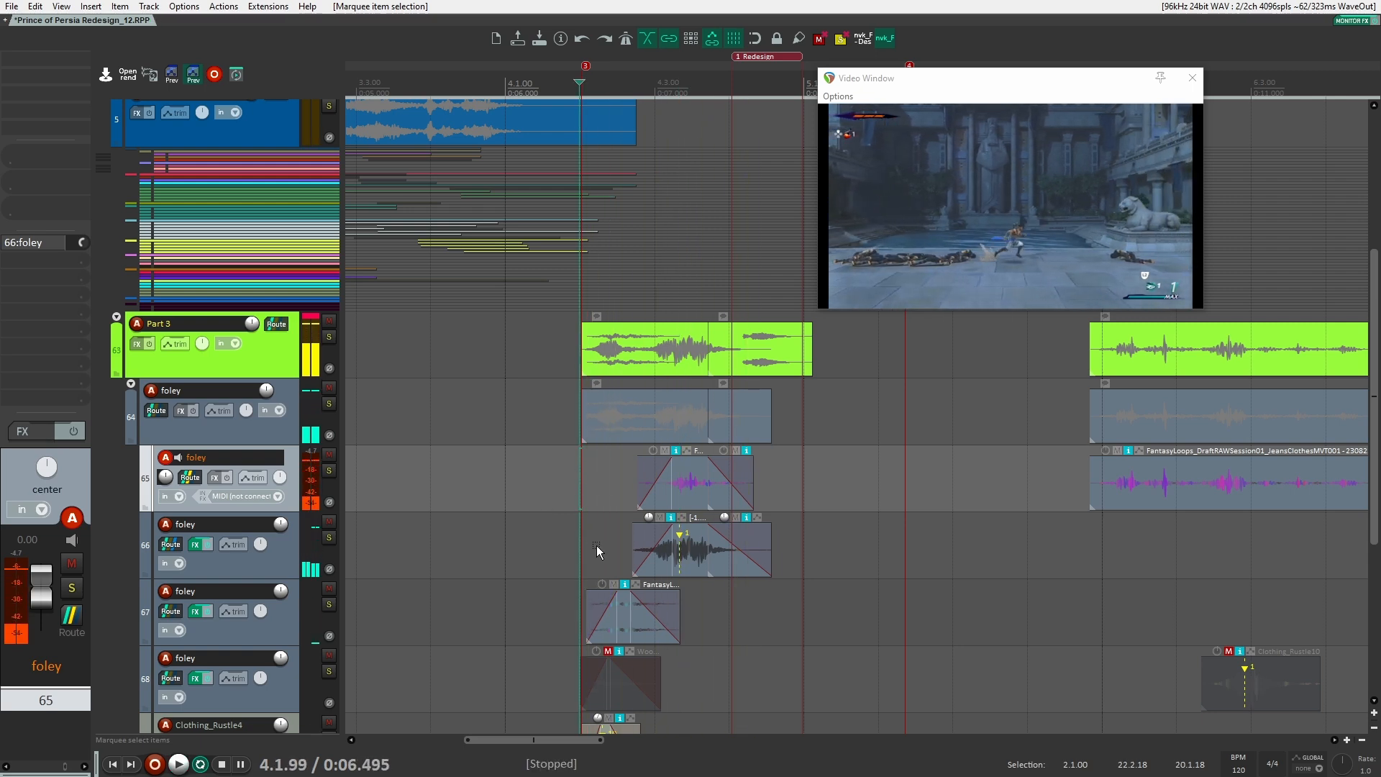
# Select the foley clips on tracks 65 and 66, lower their volume together, and audition the change.
pyautogui.click(663, 472)
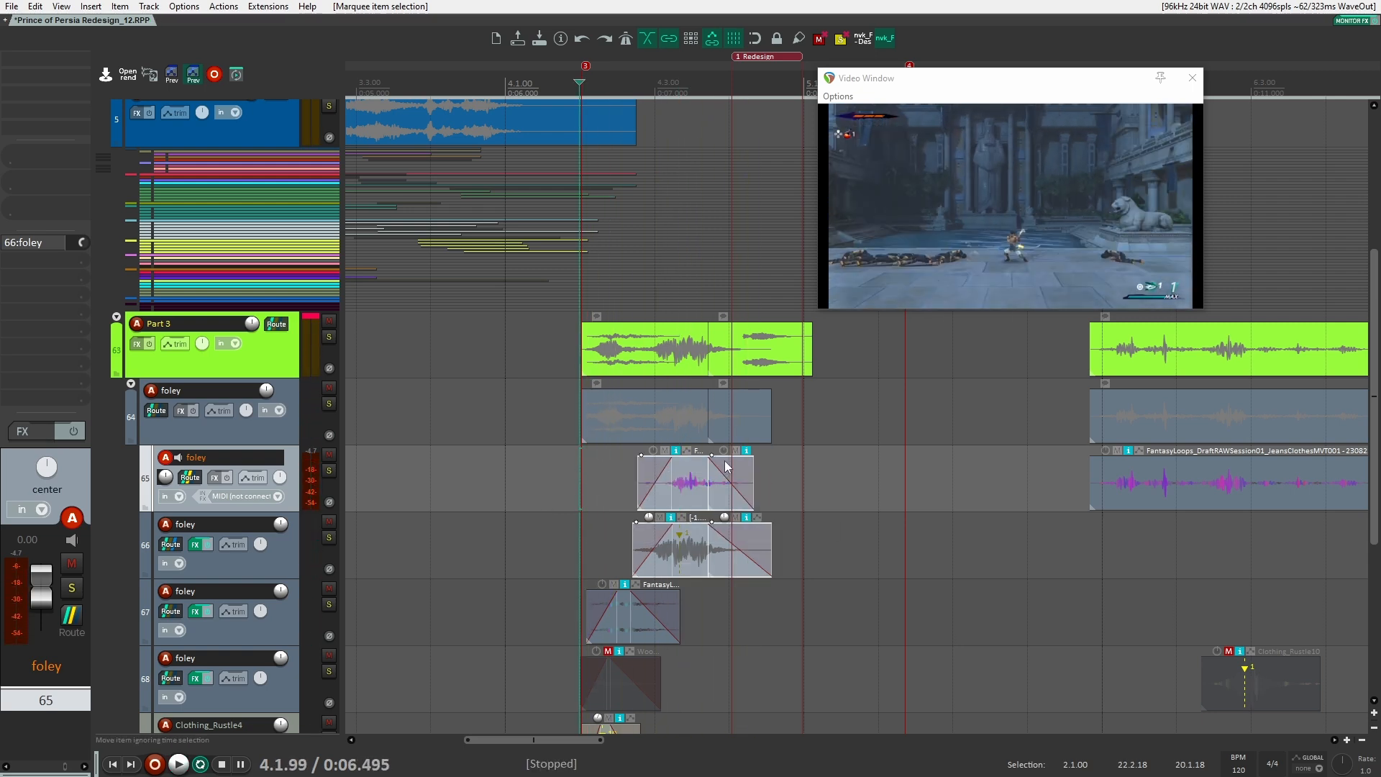
pyautogui.moveTo(571, 473); pyautogui.dragTo(805, 539)
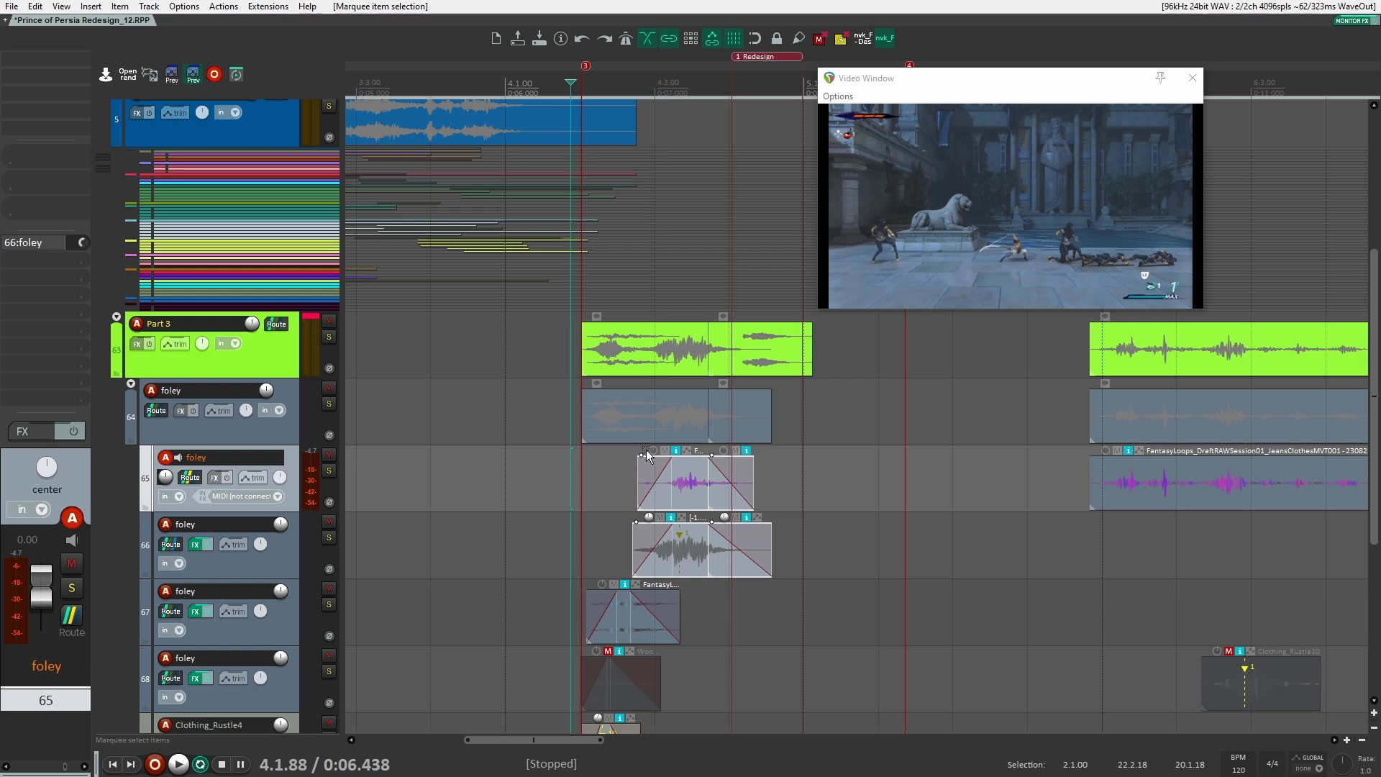
pyautogui.moveTo(648, 451); pyautogui.dragTo(637, 513)
pyautogui.press('space')
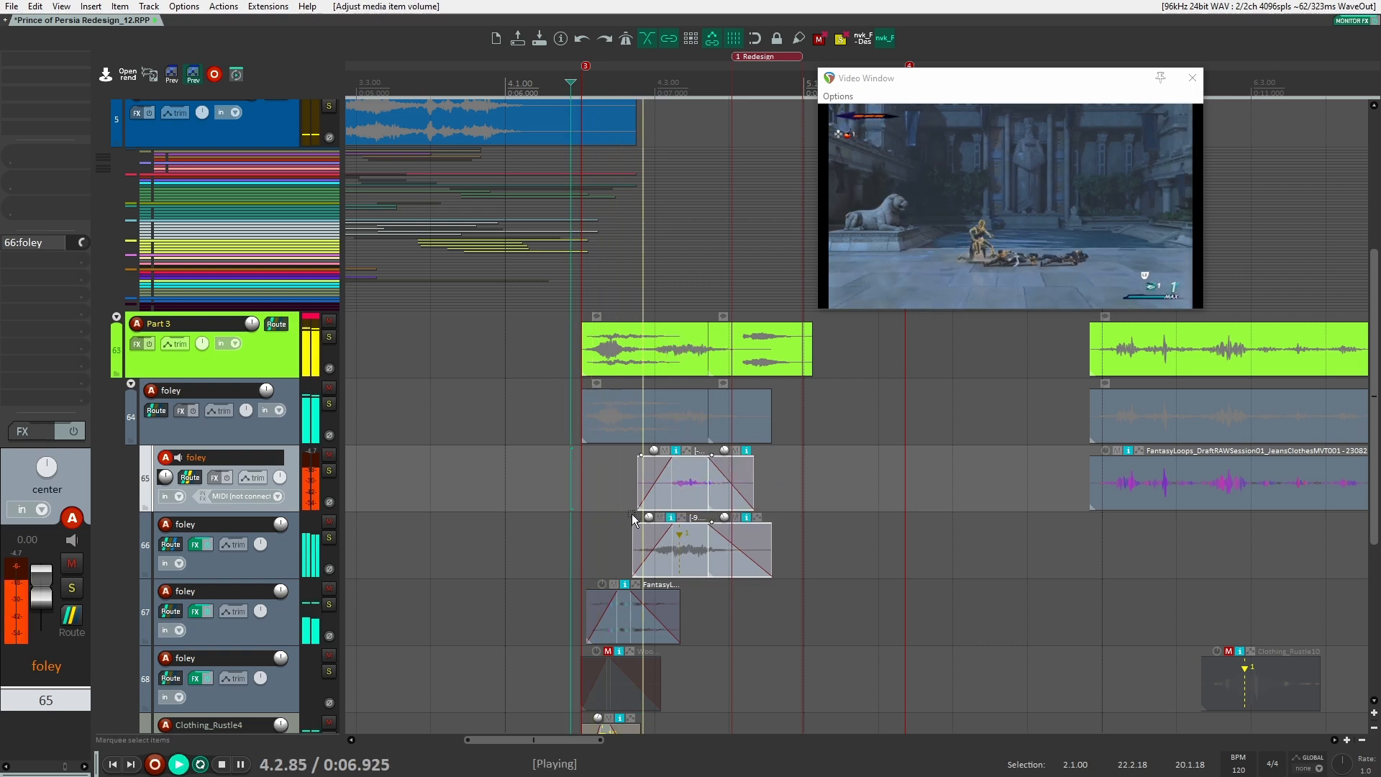
pyautogui.press('space')
# Solo POP - OG_DAW to hear the original passage, clear the solo, and play the redesign with the quieter foley.
pyautogui.scroll(5, 555, 505)
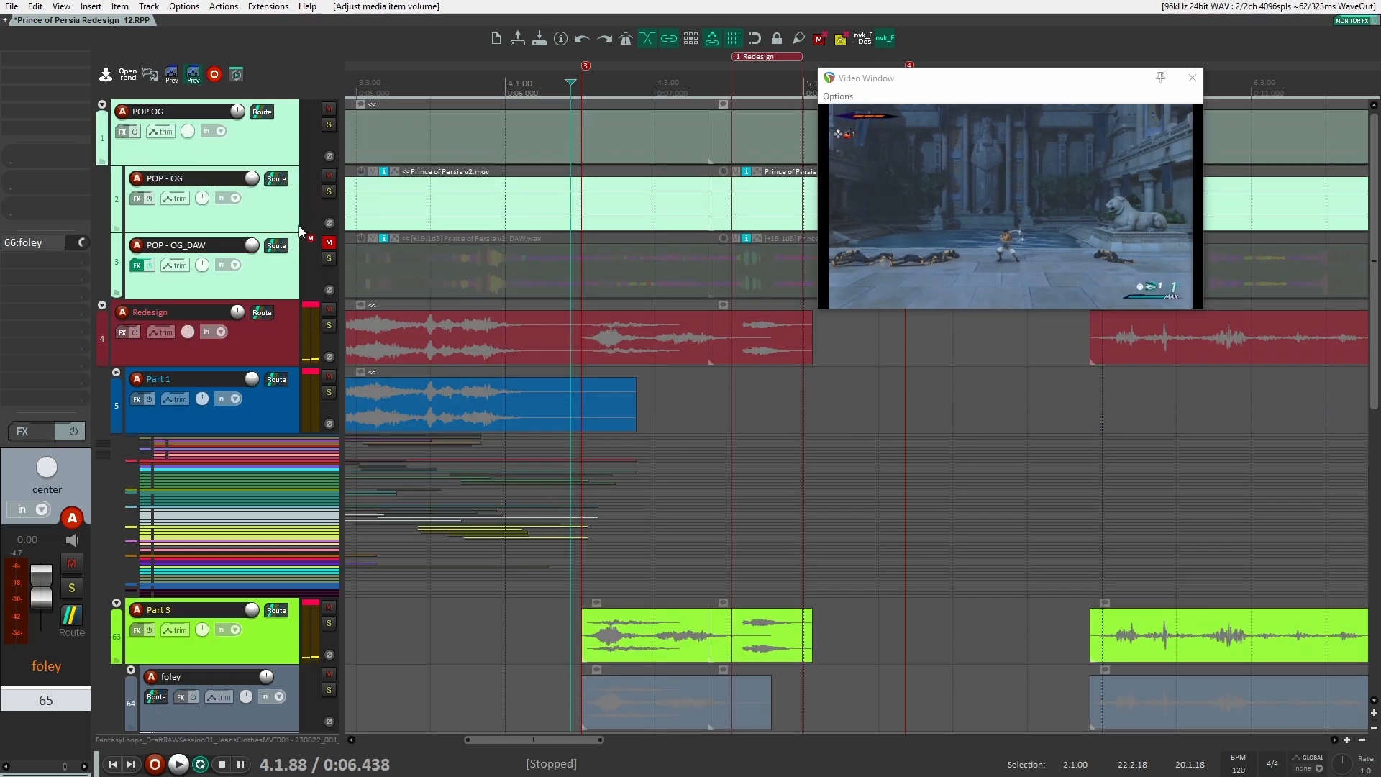
pyautogui.click(329, 259)
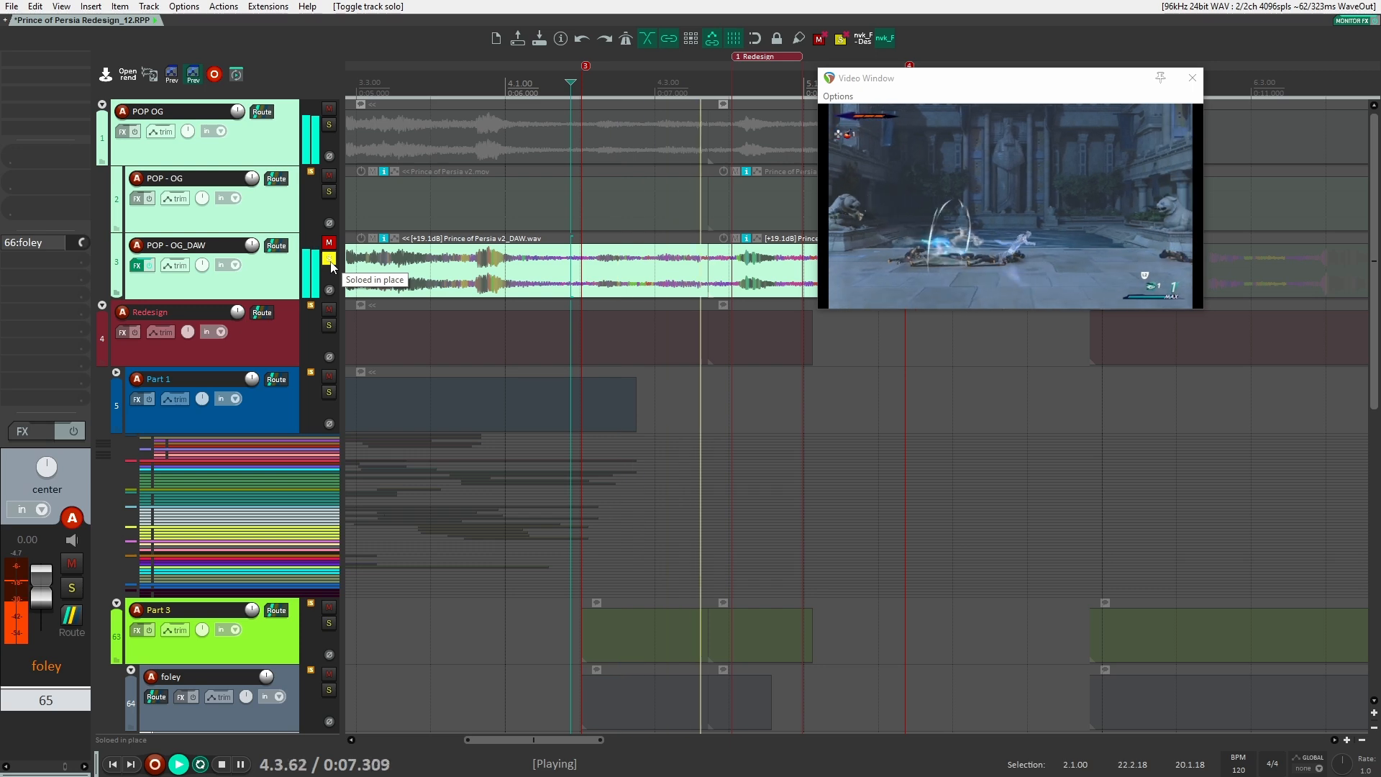
pyautogui.press('space')
pyautogui.click(329, 259)
pyautogui.press('space')
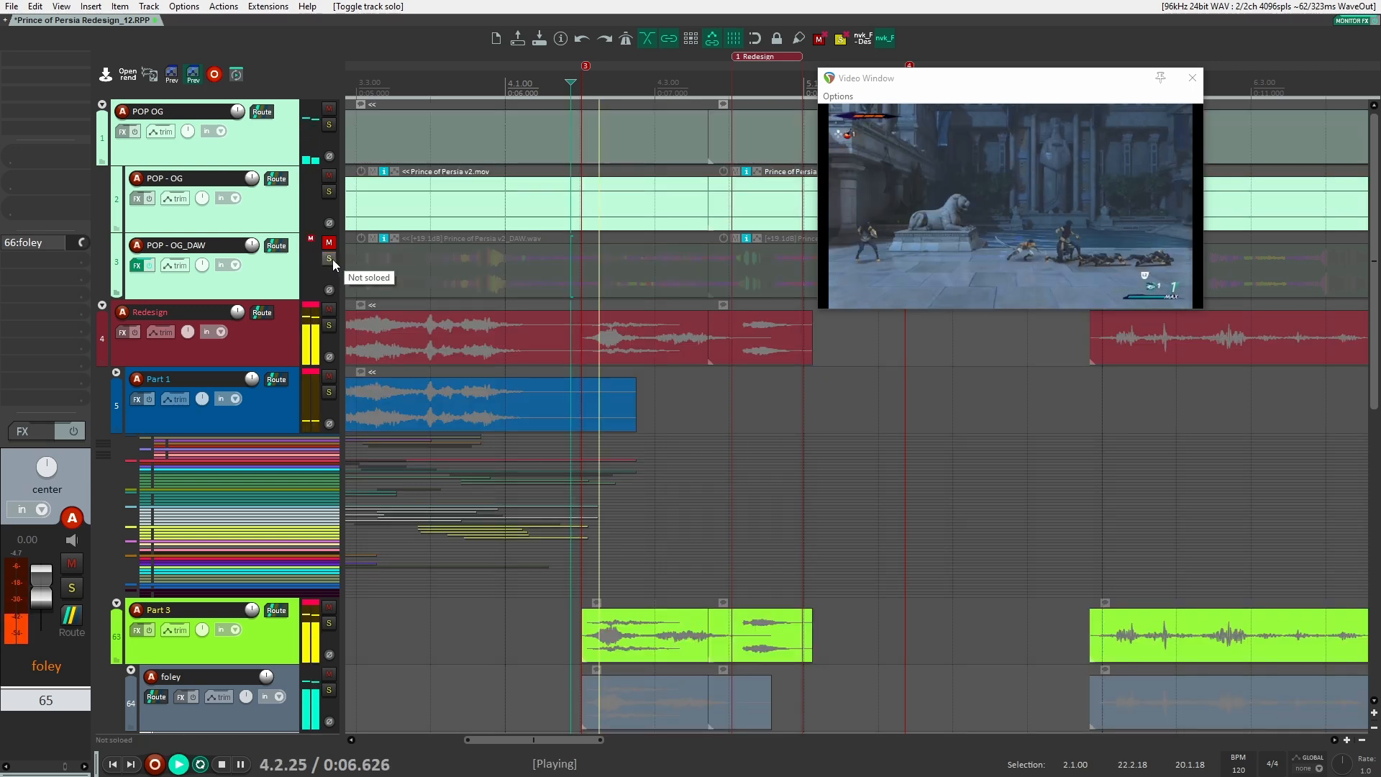
pyautogui.press('space')
# Repeat the comparison twice more, alternating the soloed POP - OG_DAW track with the full redesign over the Part 3 passage.
pyautogui.click(331, 259)
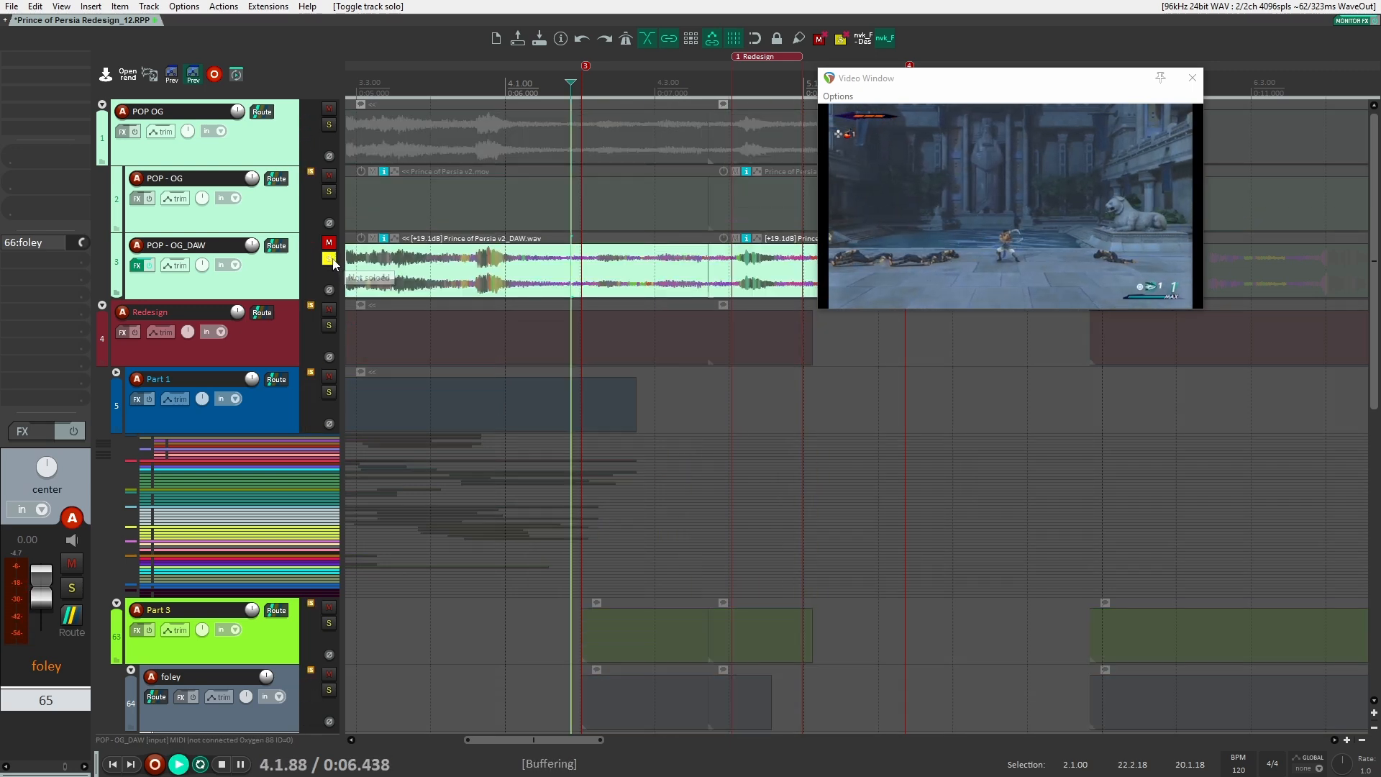
pyautogui.press('space')
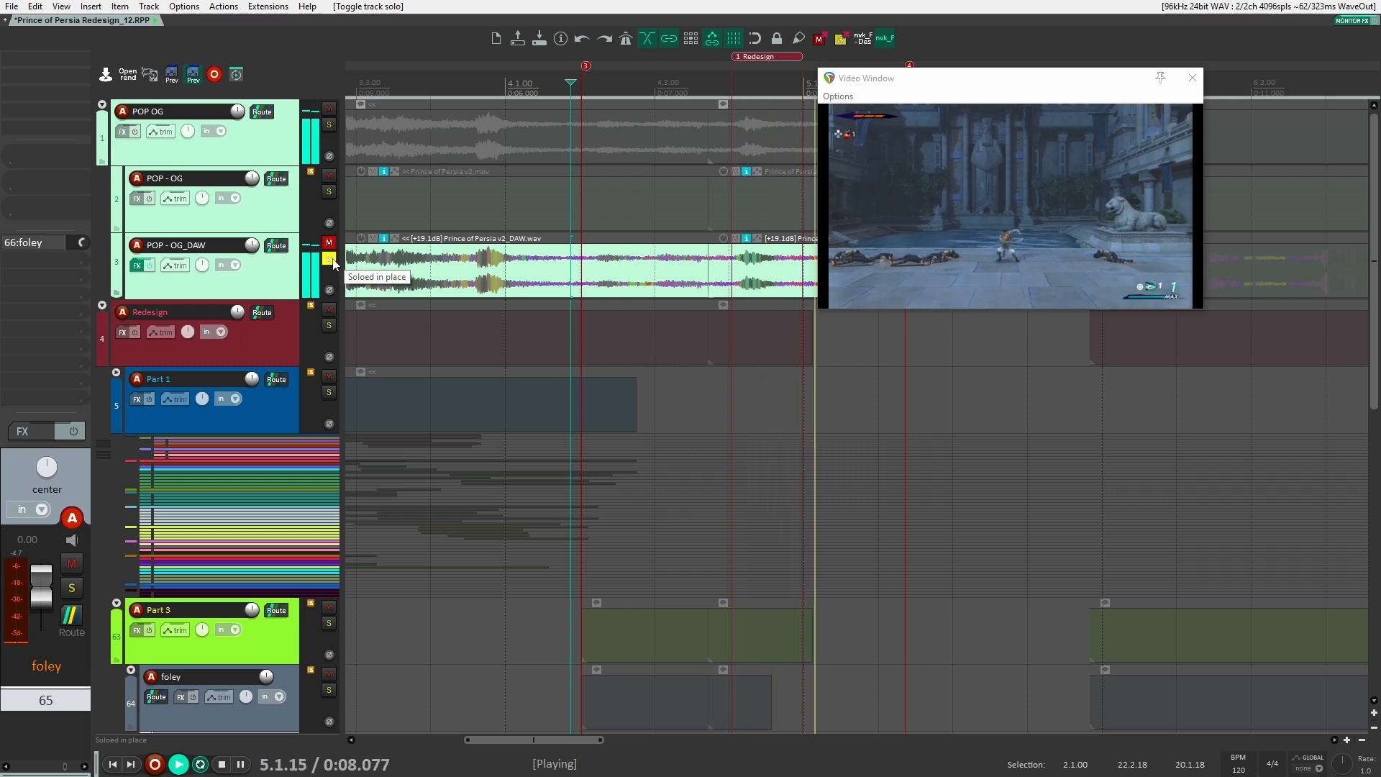
pyautogui.press('space')
pyautogui.click(329, 258)
pyautogui.press('space')
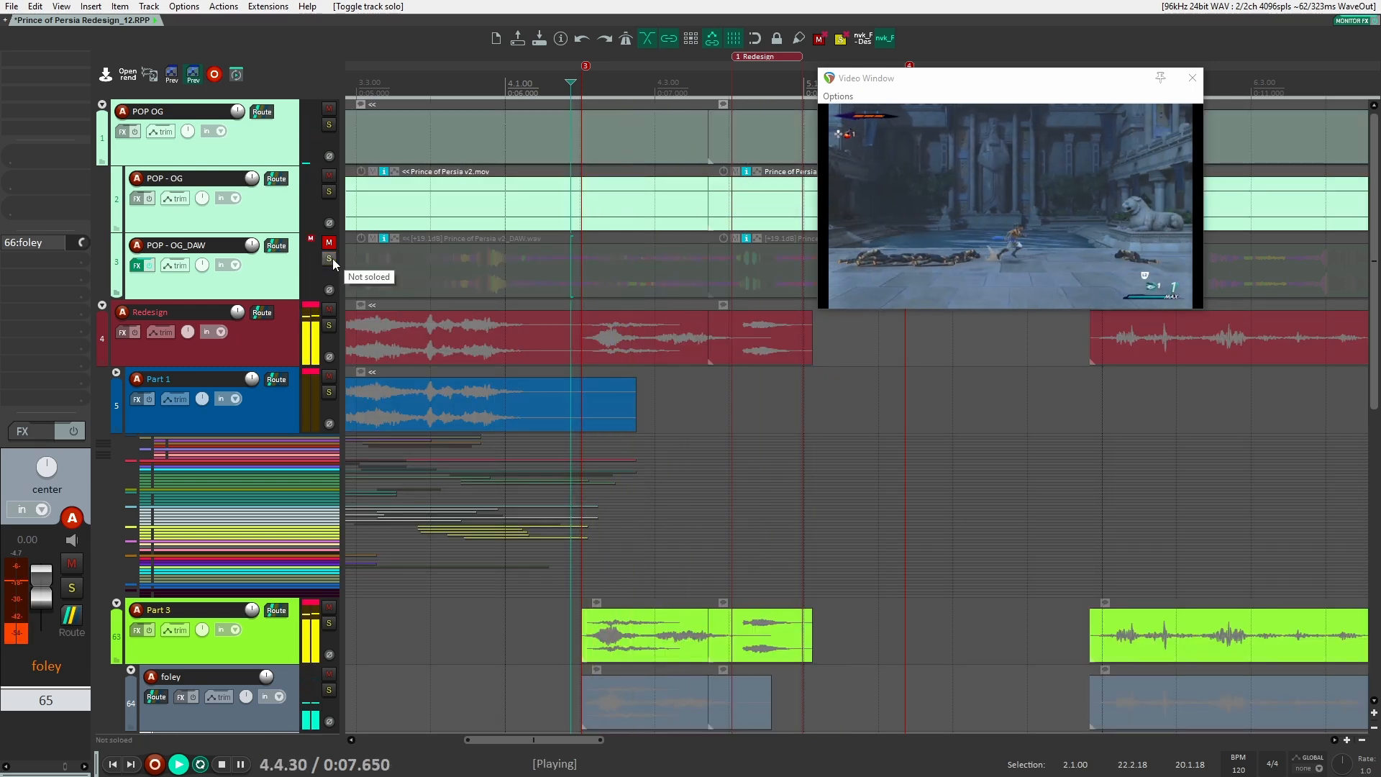
pyautogui.press('space')
pyautogui.click(330, 259)
pyautogui.press('space')
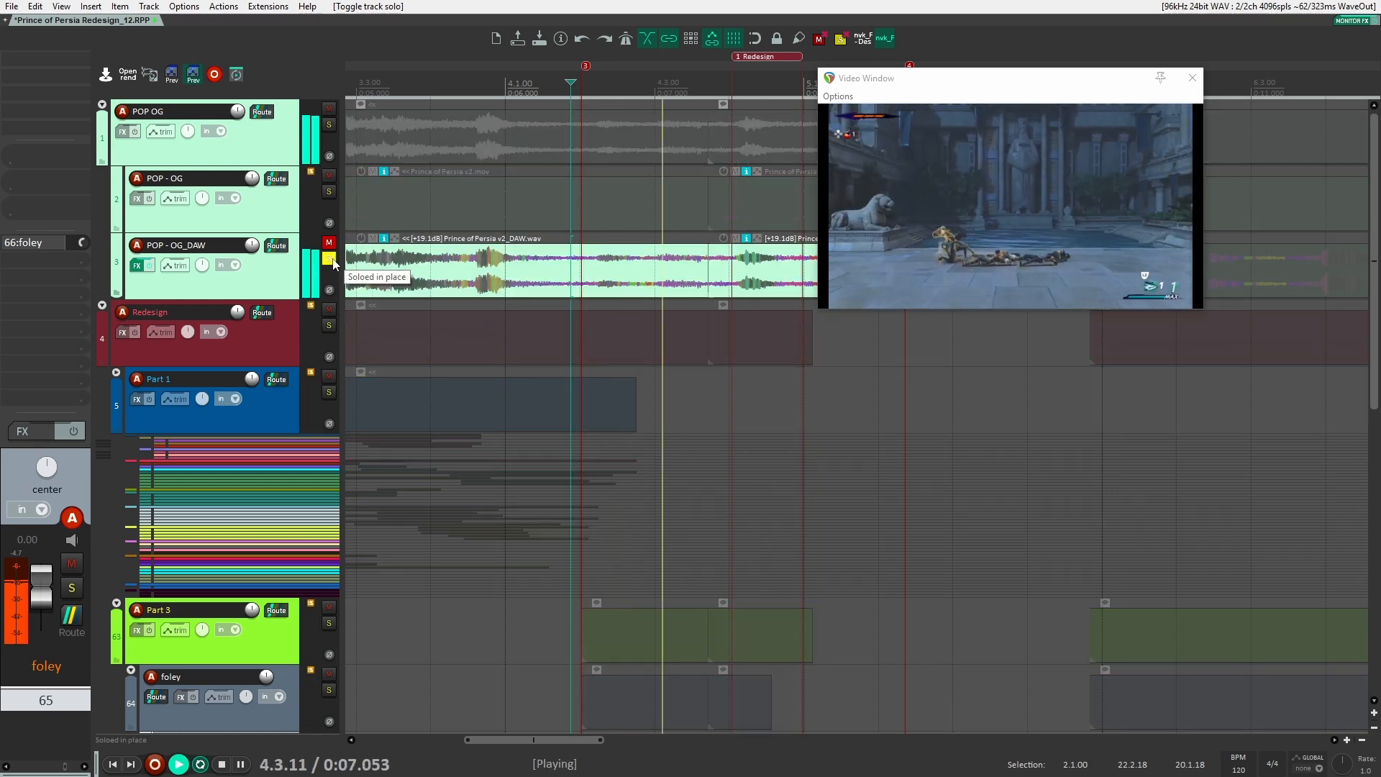
pyautogui.press('space')
pyautogui.click(328, 258)
pyautogui.press('space')
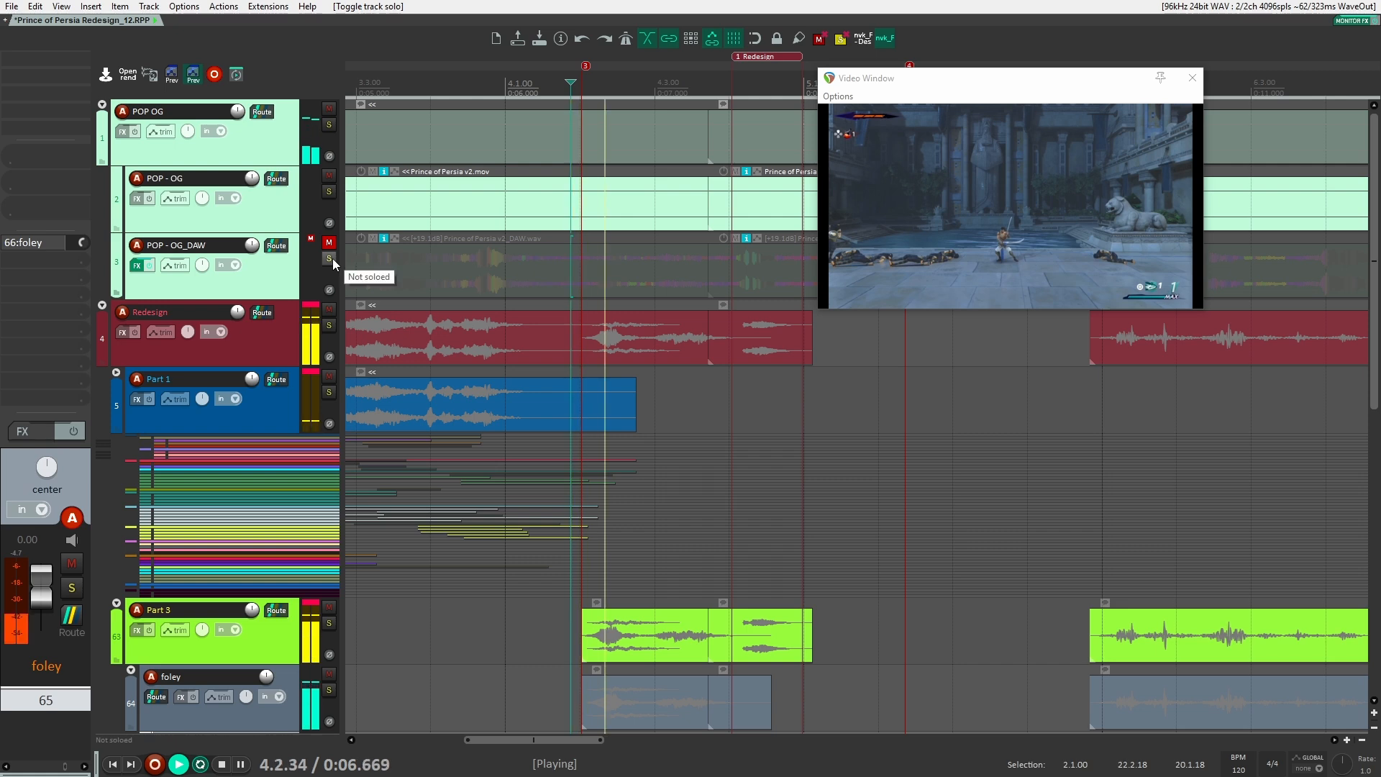
pyautogui.press('space')
# Group foley tracks 65 and 66 under a new folder track and add the Uberloud plug-in to that folder.
pyautogui.scroll(-5, 537, 471)
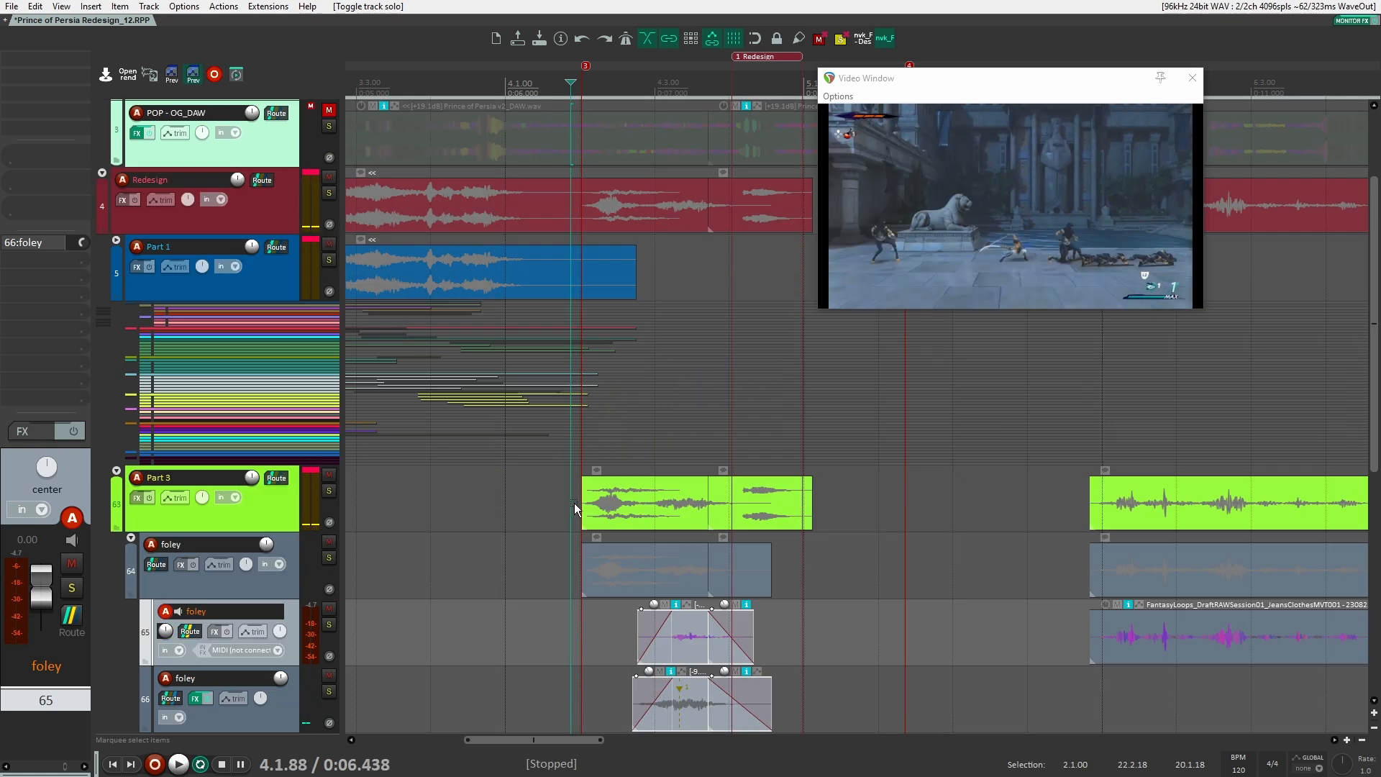
pyautogui.click(568, 513)
pyautogui.moveTo(287, 452); pyautogui.dragTo(290, 517)
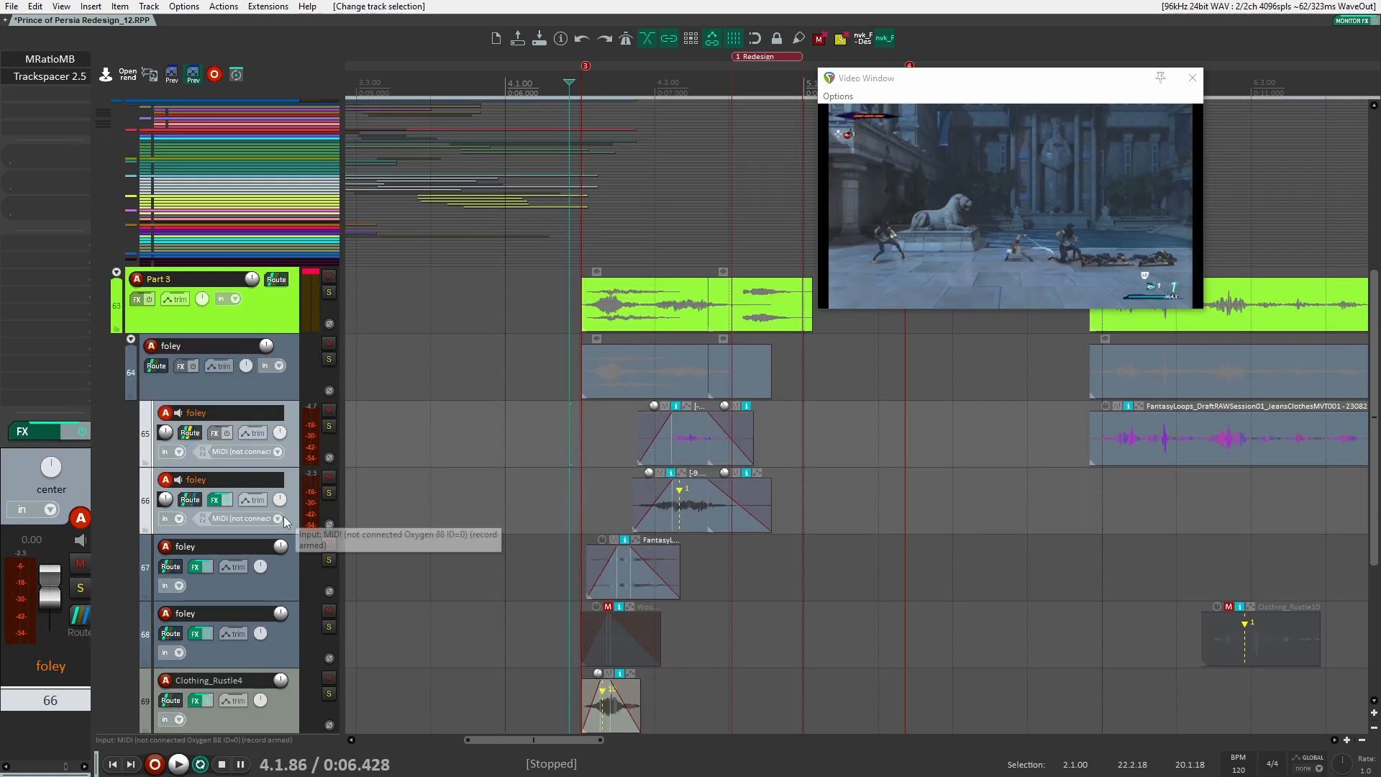
pyautogui.click(284, 449)
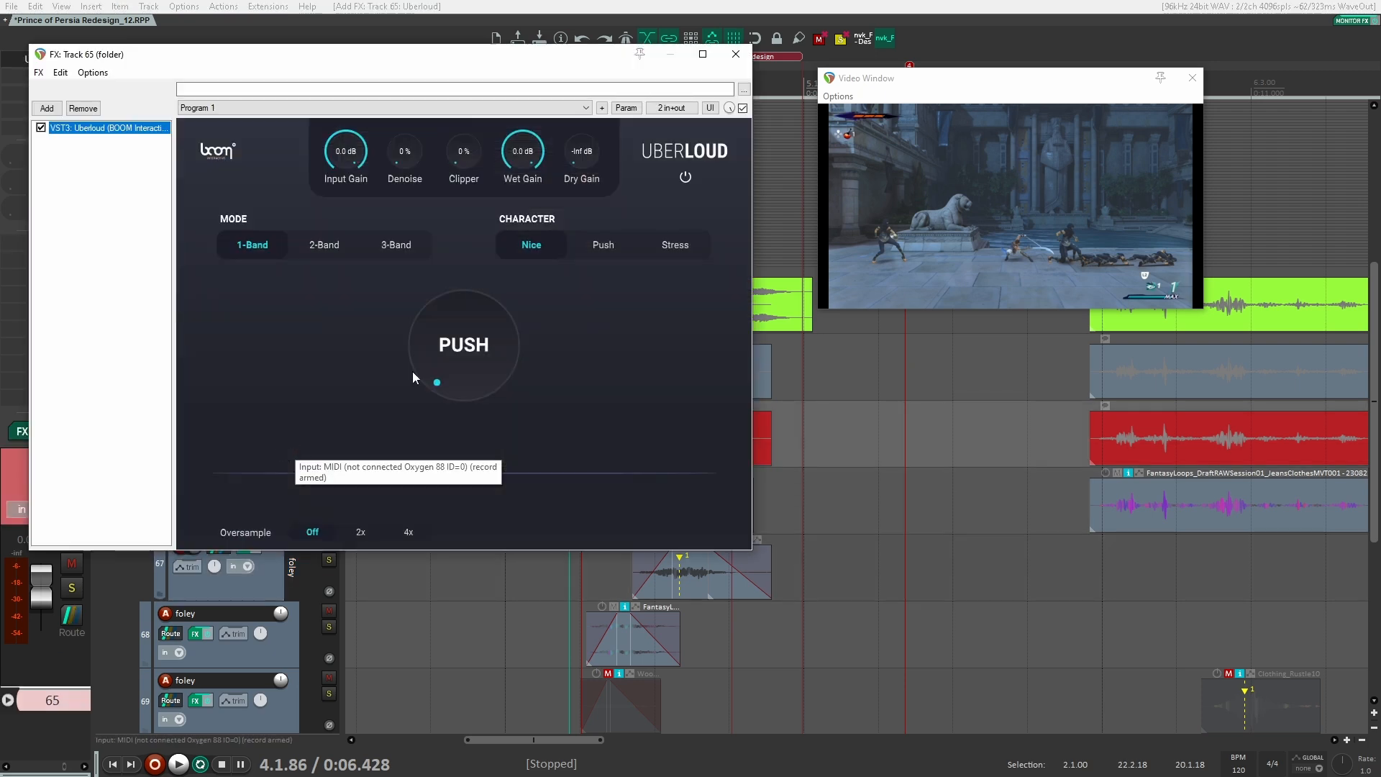
# Set Uberloud to 3-Band mode with Mid Push at 14%, Low Push at 24% and Wet Gain at -4.1 dB.
pyautogui.click(400, 245)
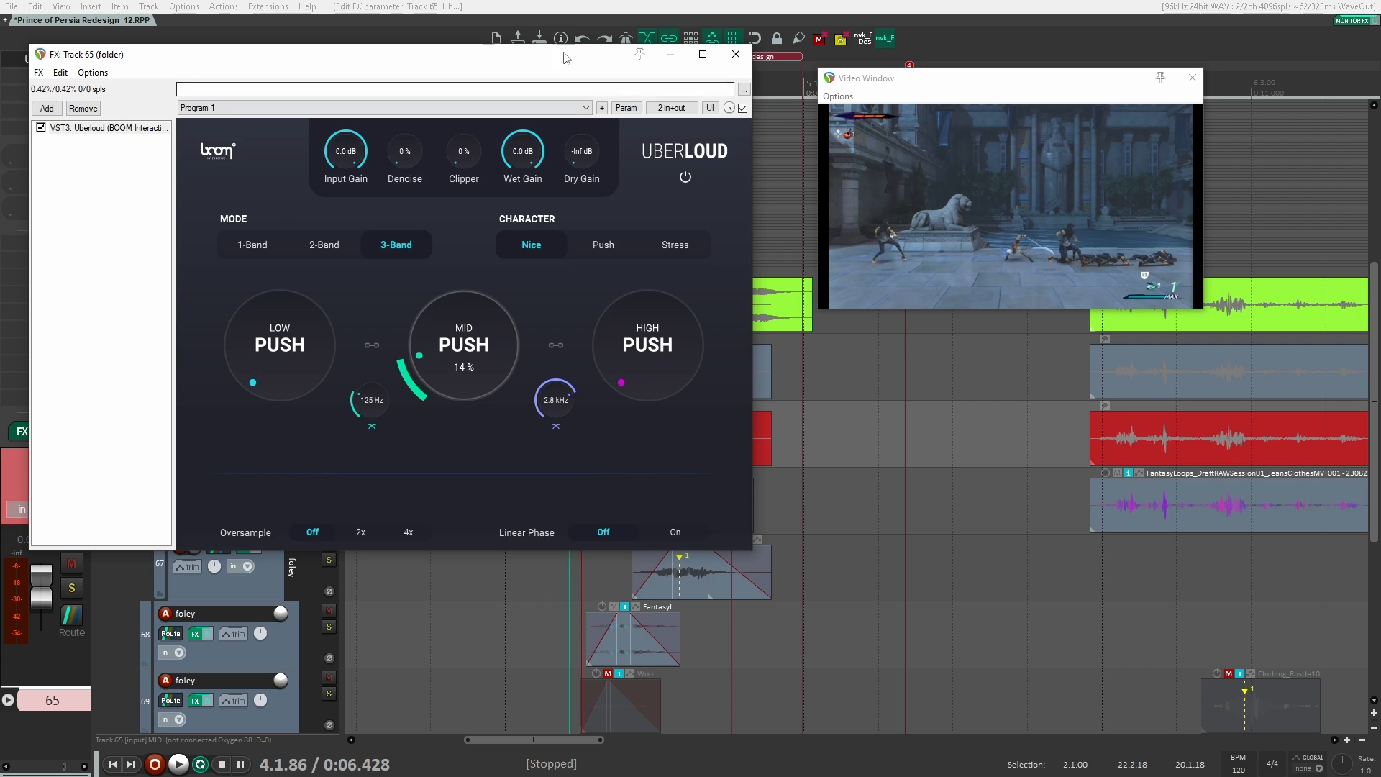
pyautogui.moveTo(566, 57); pyautogui.dragTo(597, 76)
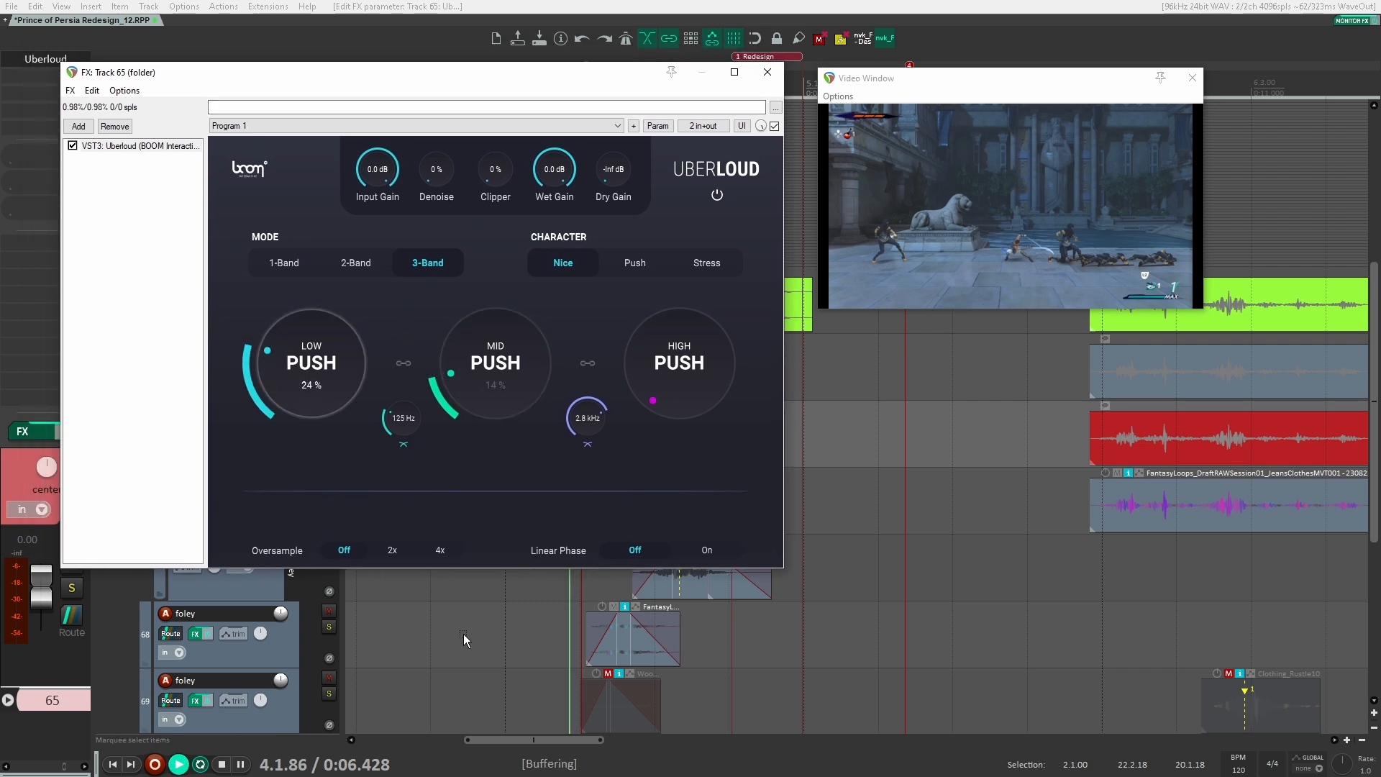
pyautogui.press('space')
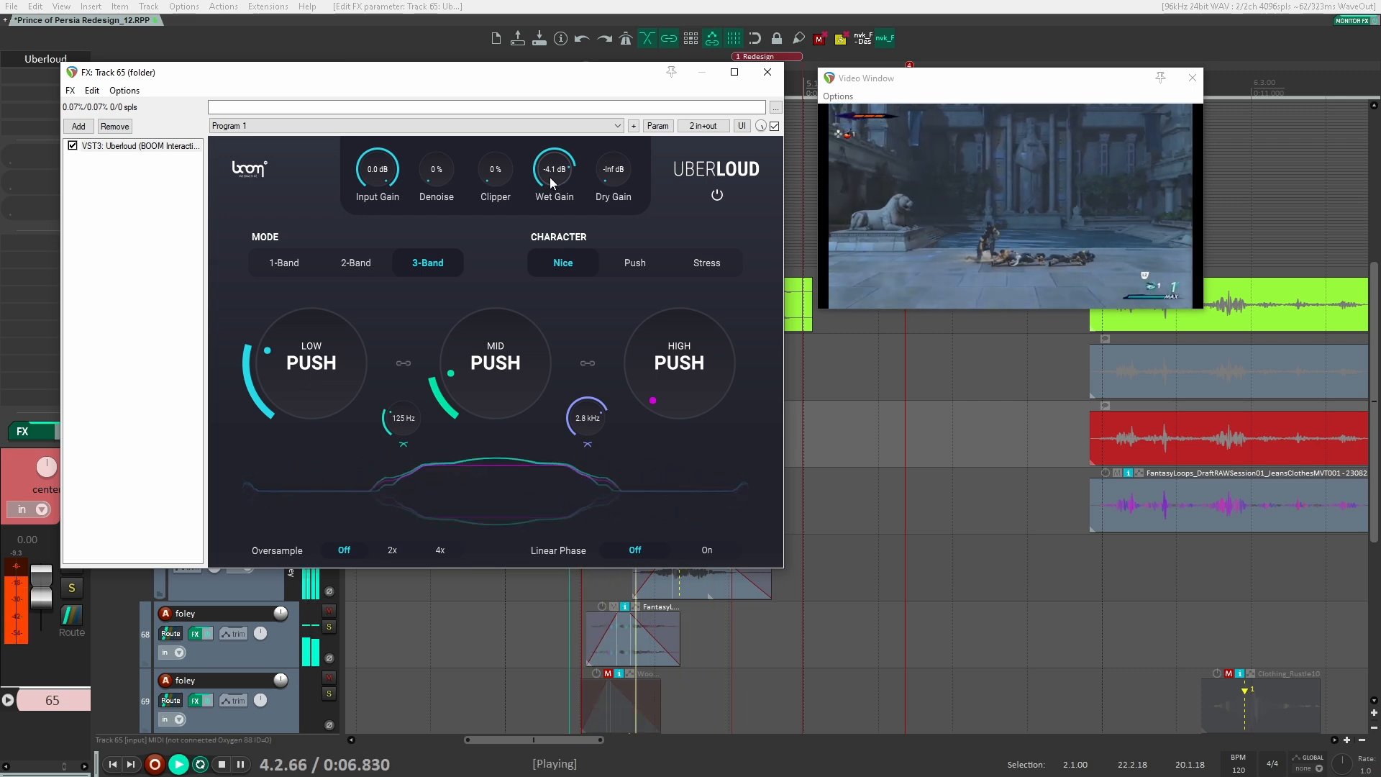
# Compare the foley with Uberloud bypassed and enabled, leave it enabled, and close the effects window.
pyautogui.press('space')
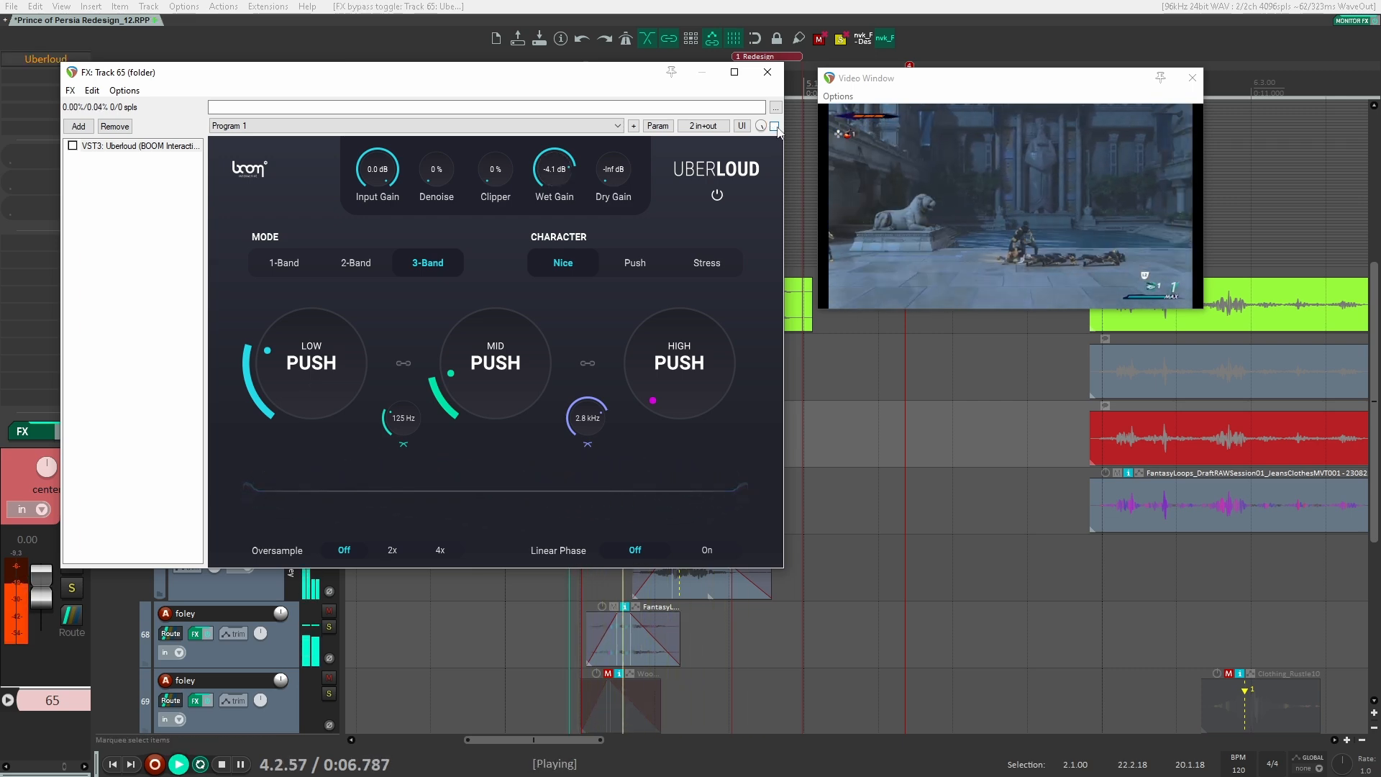
pyautogui.press('space')
pyautogui.press('space')
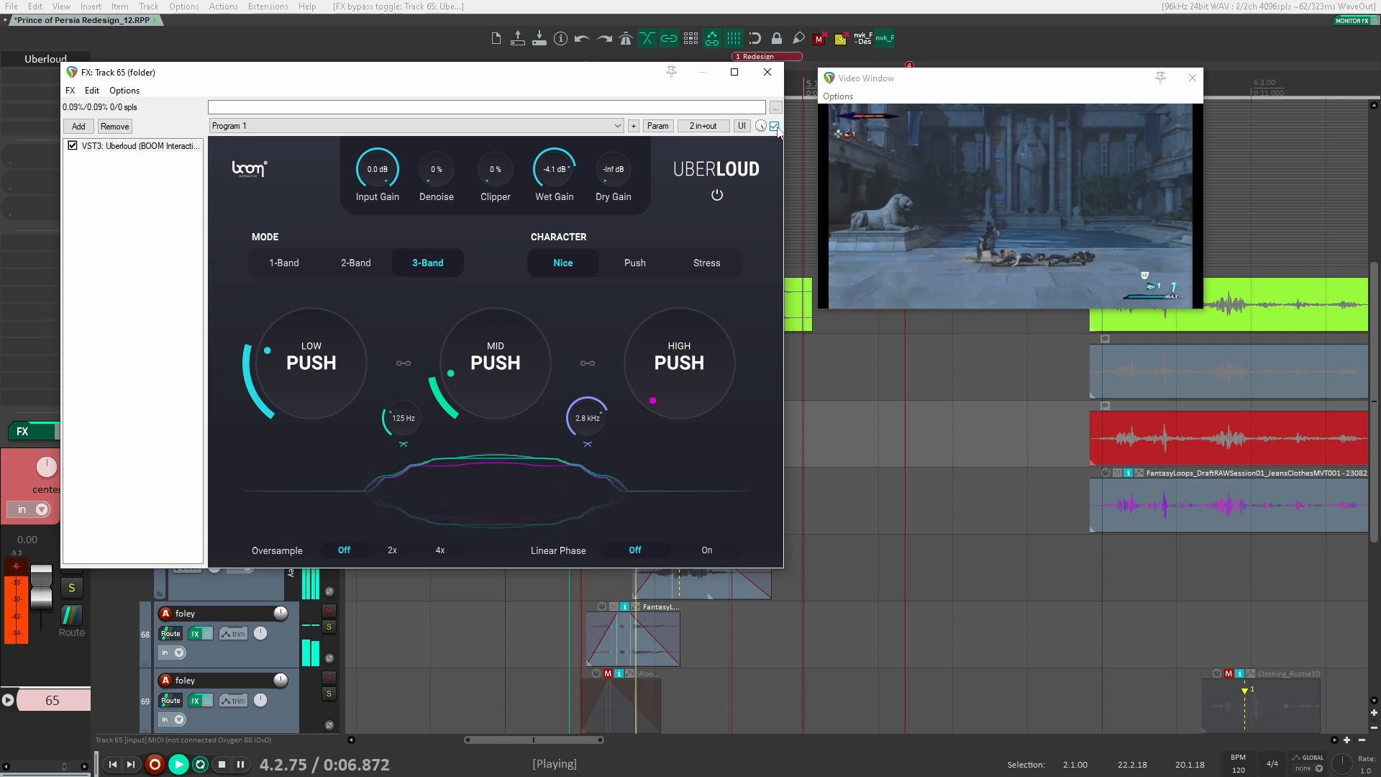
pyautogui.press('space')
pyautogui.click(765, 78)
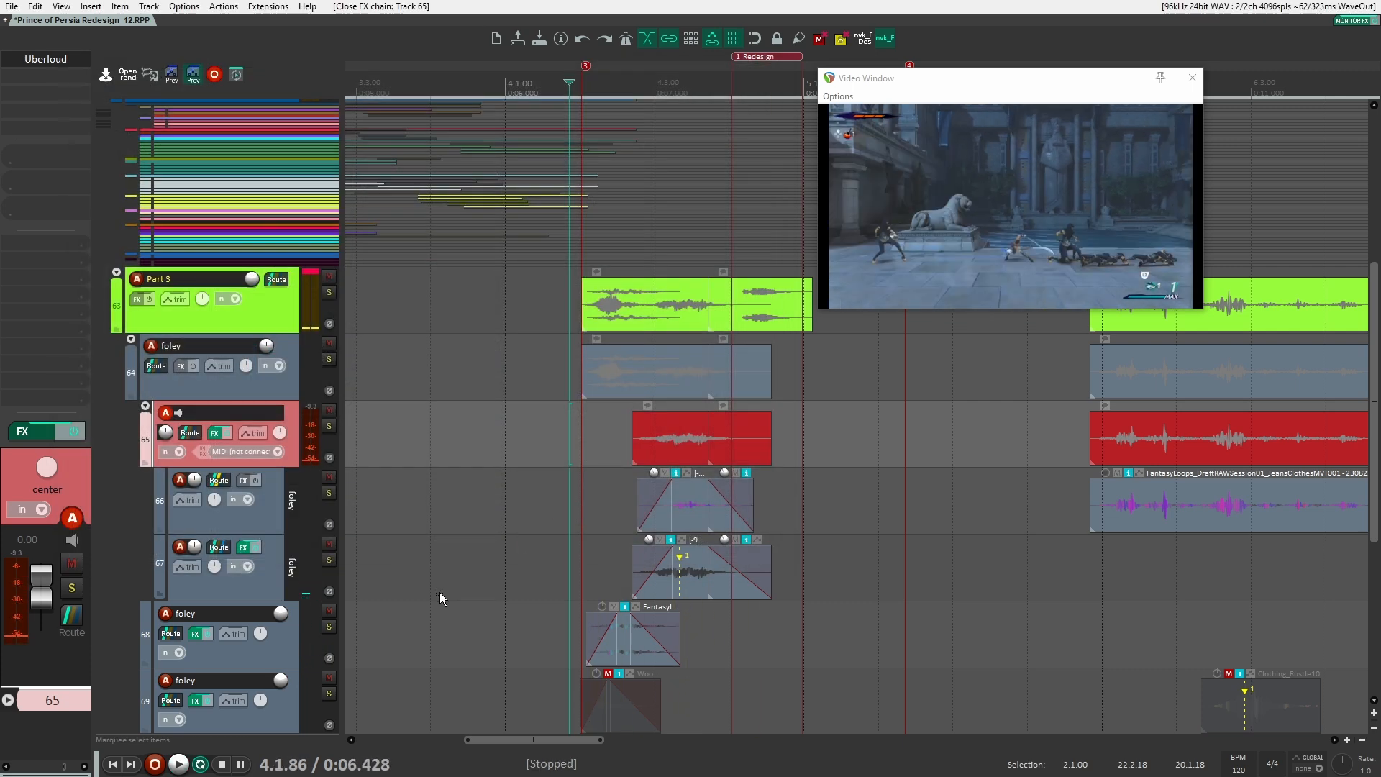
# Solo the POP - OG_DAW track and listen to the original audio around the start of the Part 3 passage.
pyautogui.click(286, 382)
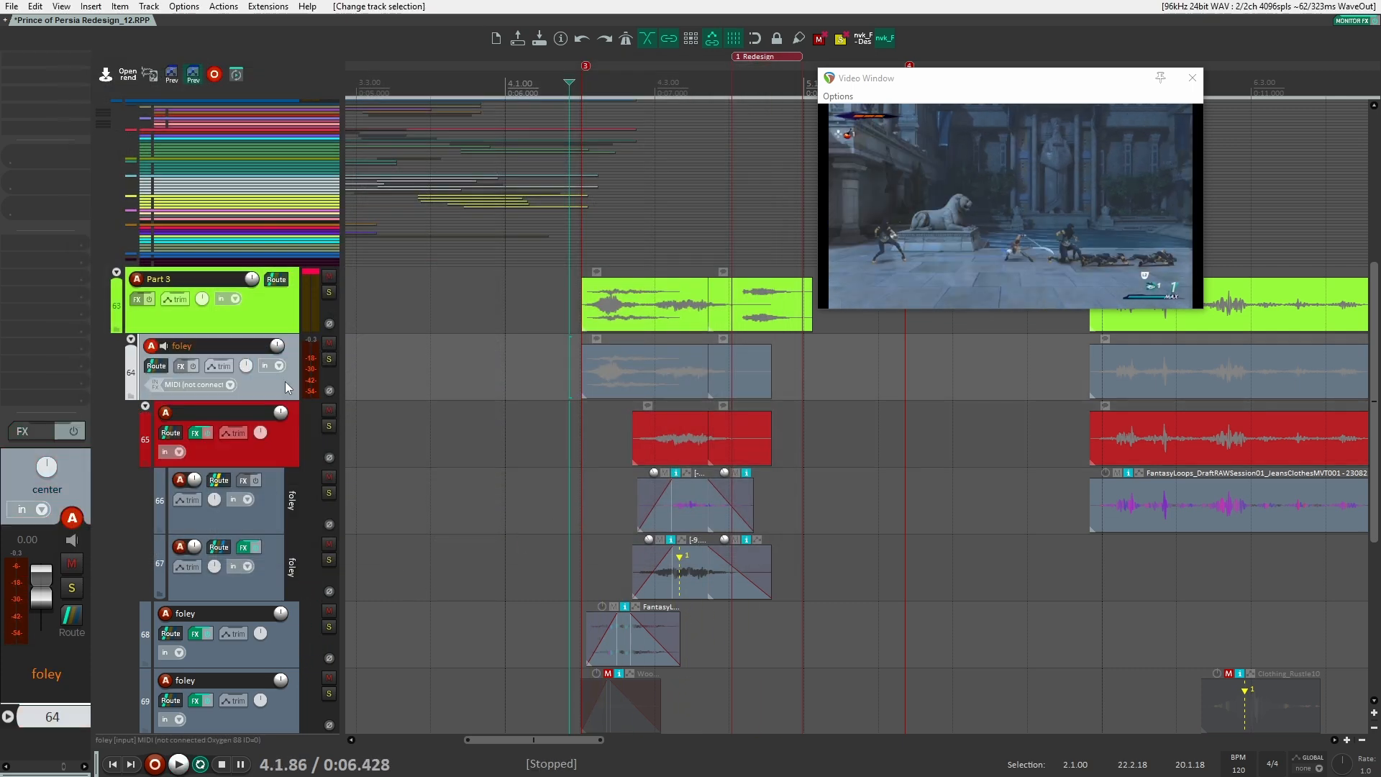
pyautogui.click(276, 453)
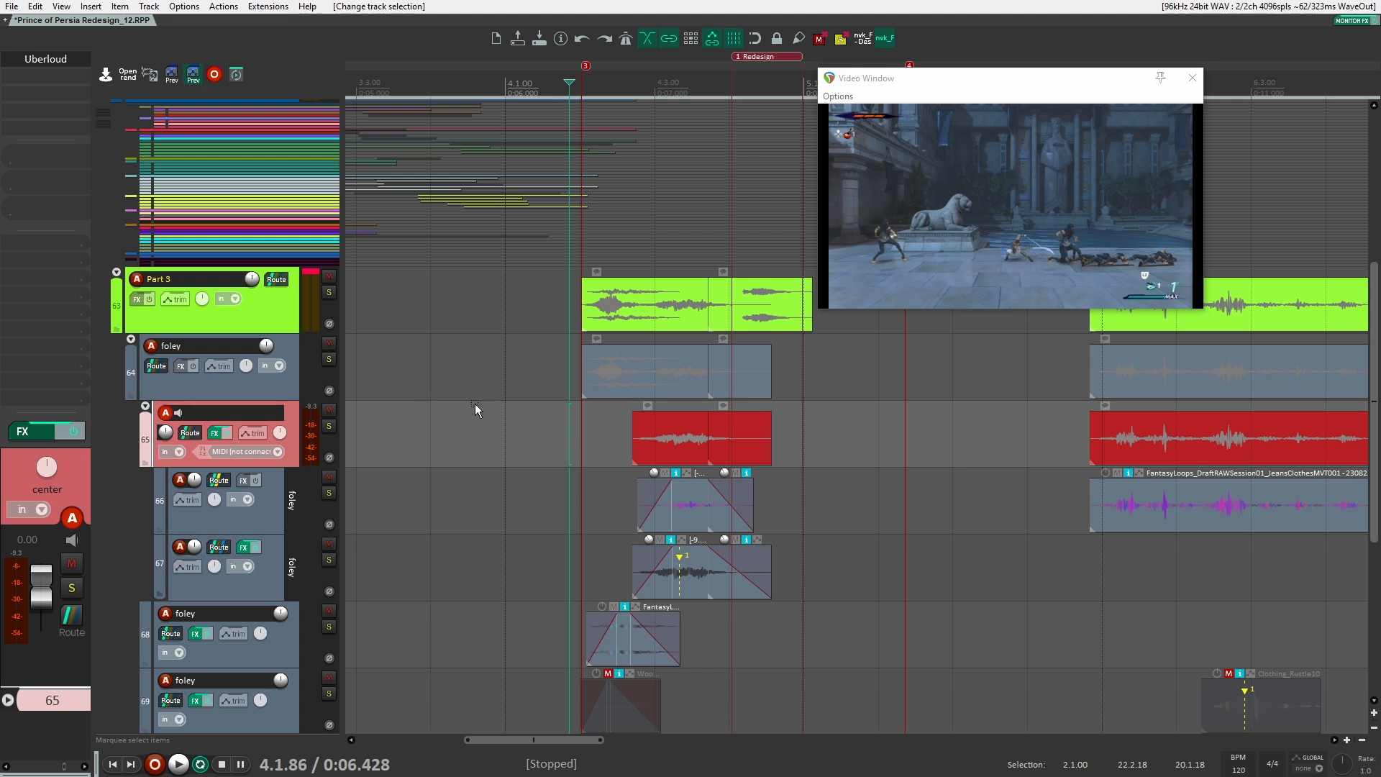
pyautogui.scroll(5, 475, 408)
pyautogui.click(328, 258)
pyautogui.press('space')
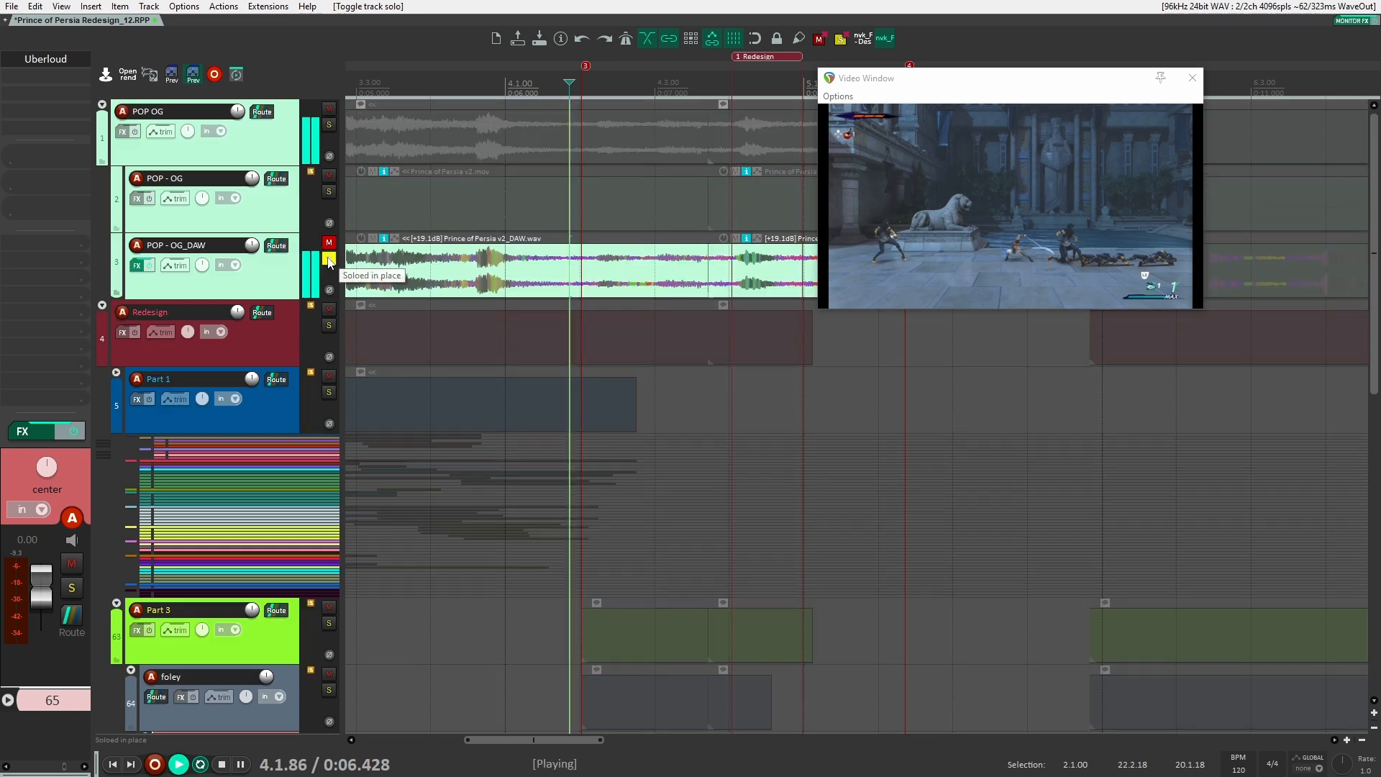
pyautogui.press('space')
pyautogui.click(662, 279)
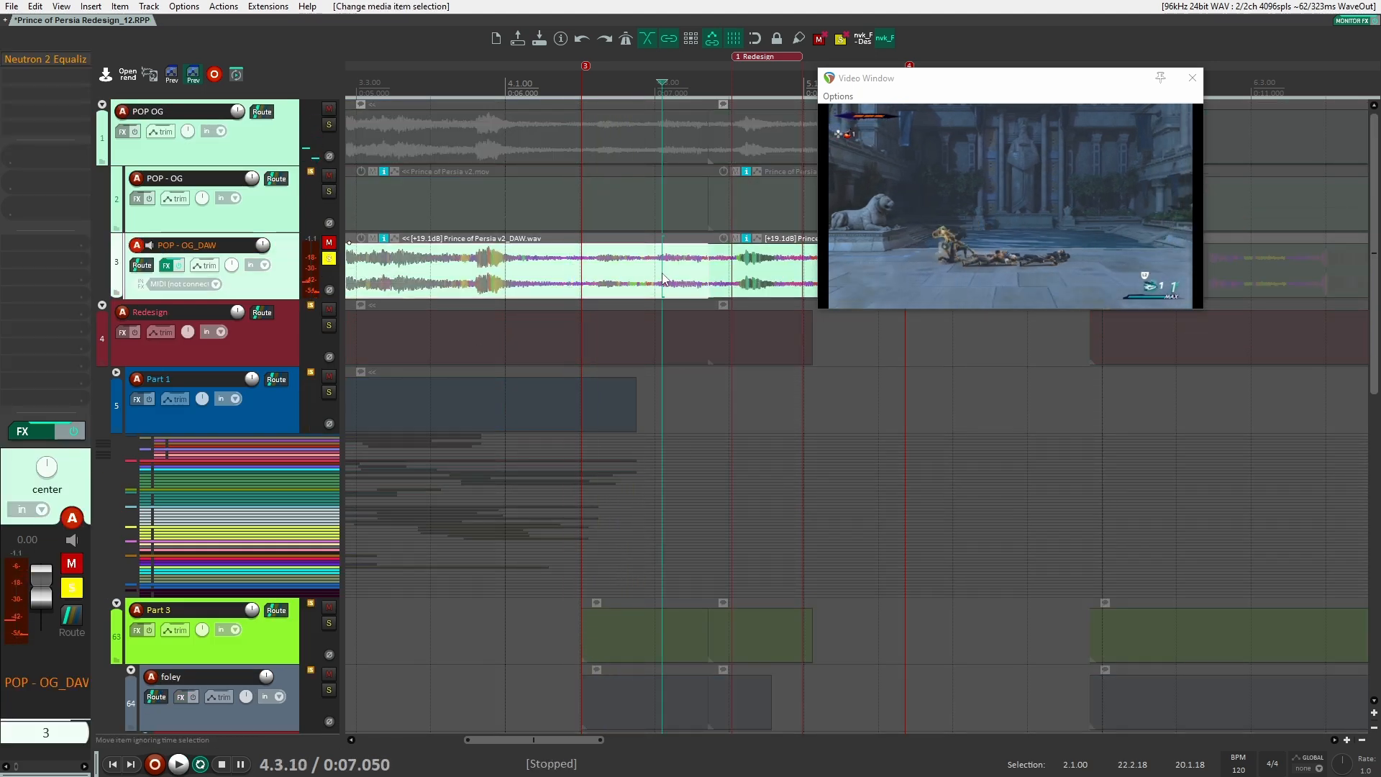
# Fit the time selection to the first group of Part 3 items and save a project copy as Prince of Persia Redesign_13.RPP.
pyautogui.scroll(-5, 647, 566)
pyautogui.moveTo(696, 349); pyautogui.dragTo(778, 366)
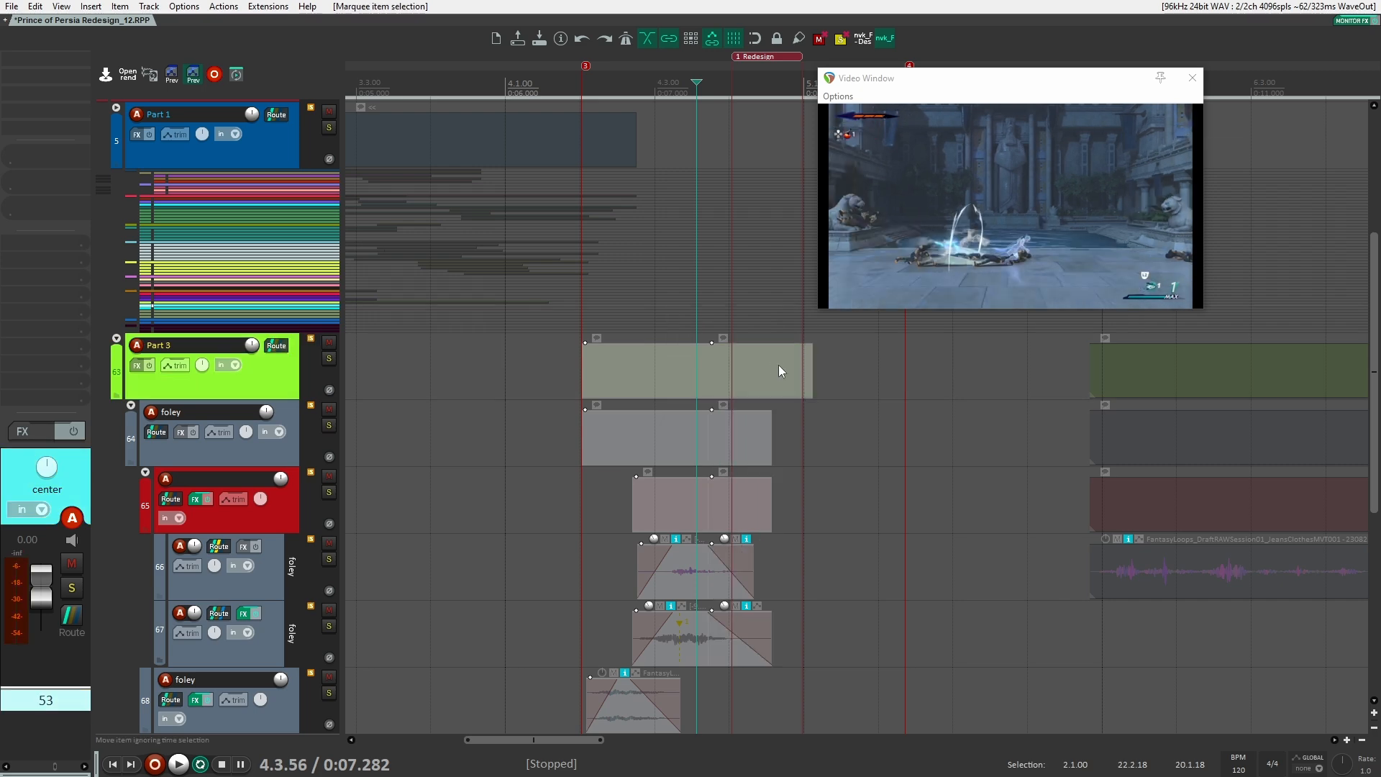
pyautogui.press('t')
pyautogui.hotkey('ctrl', 's')
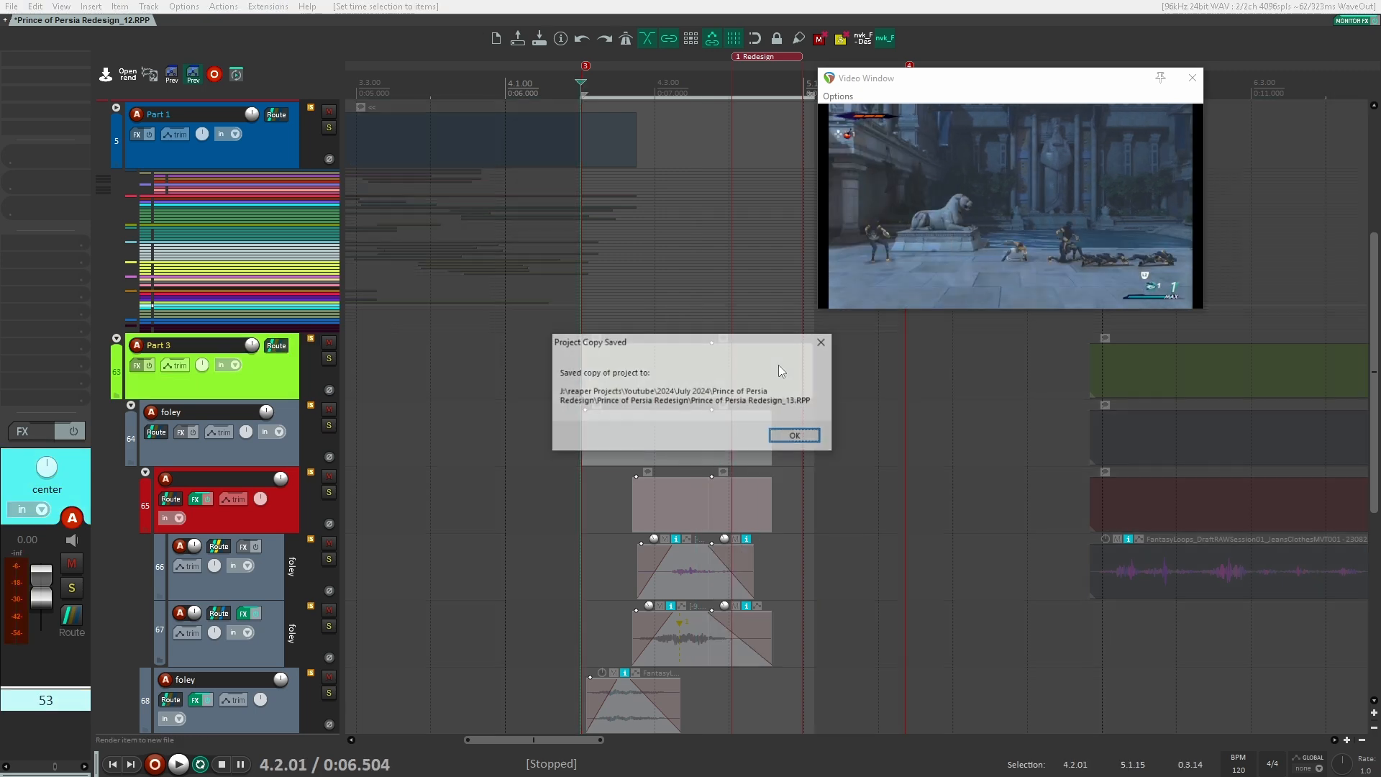
pyautogui.press('Return')
# Play the time-selected passage with POP - OG_DAW soloed and then unsoloed to compare the original with the redesign.
pyautogui.scroll(5, 636, 465)
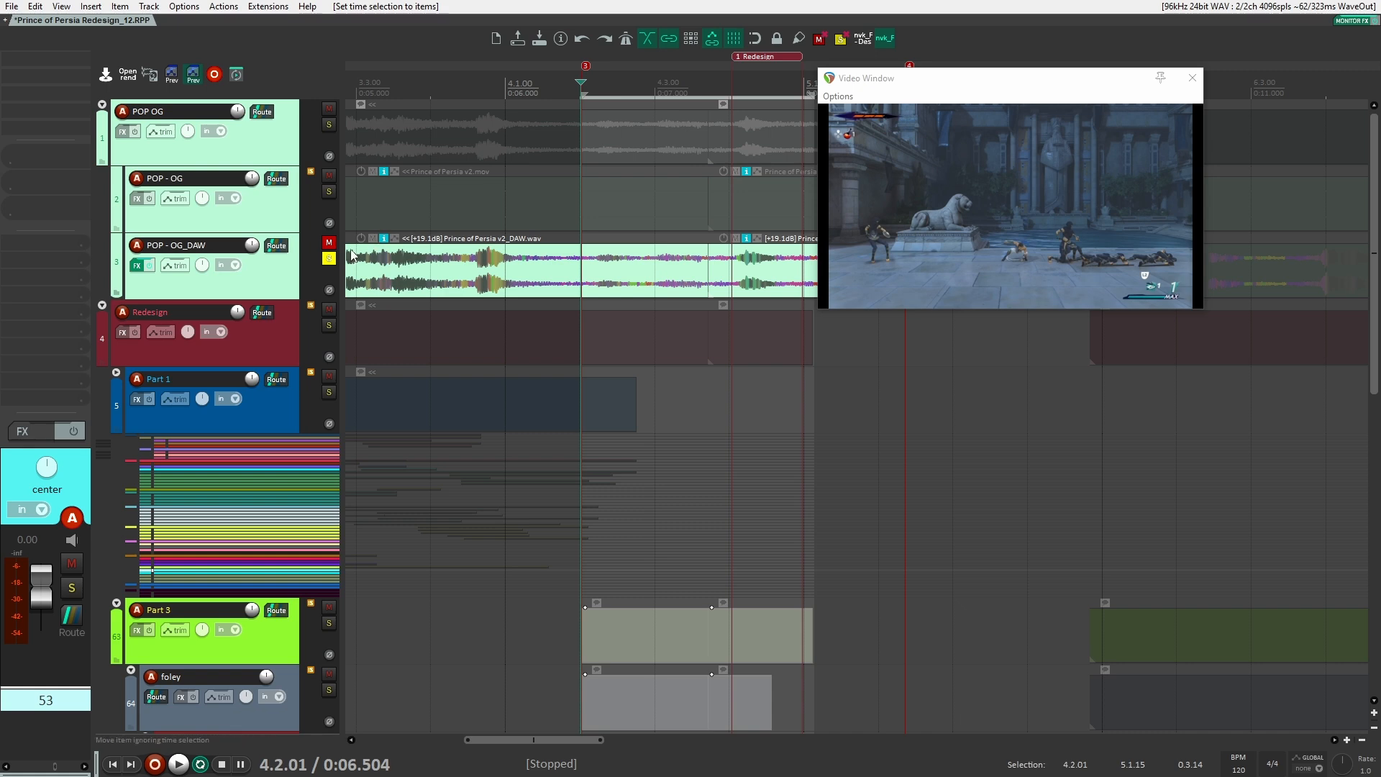
pyautogui.press('space')
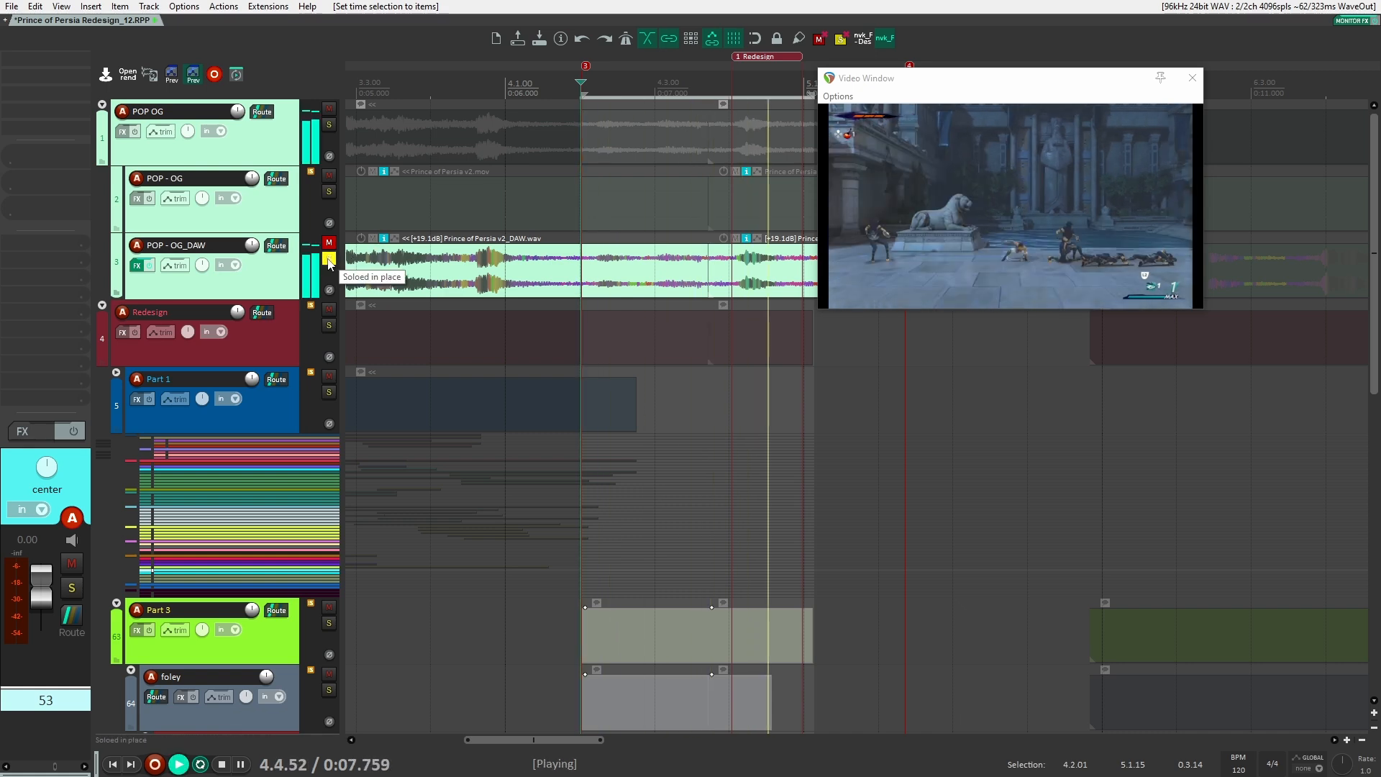
pyautogui.click(329, 259)
pyautogui.press('space')
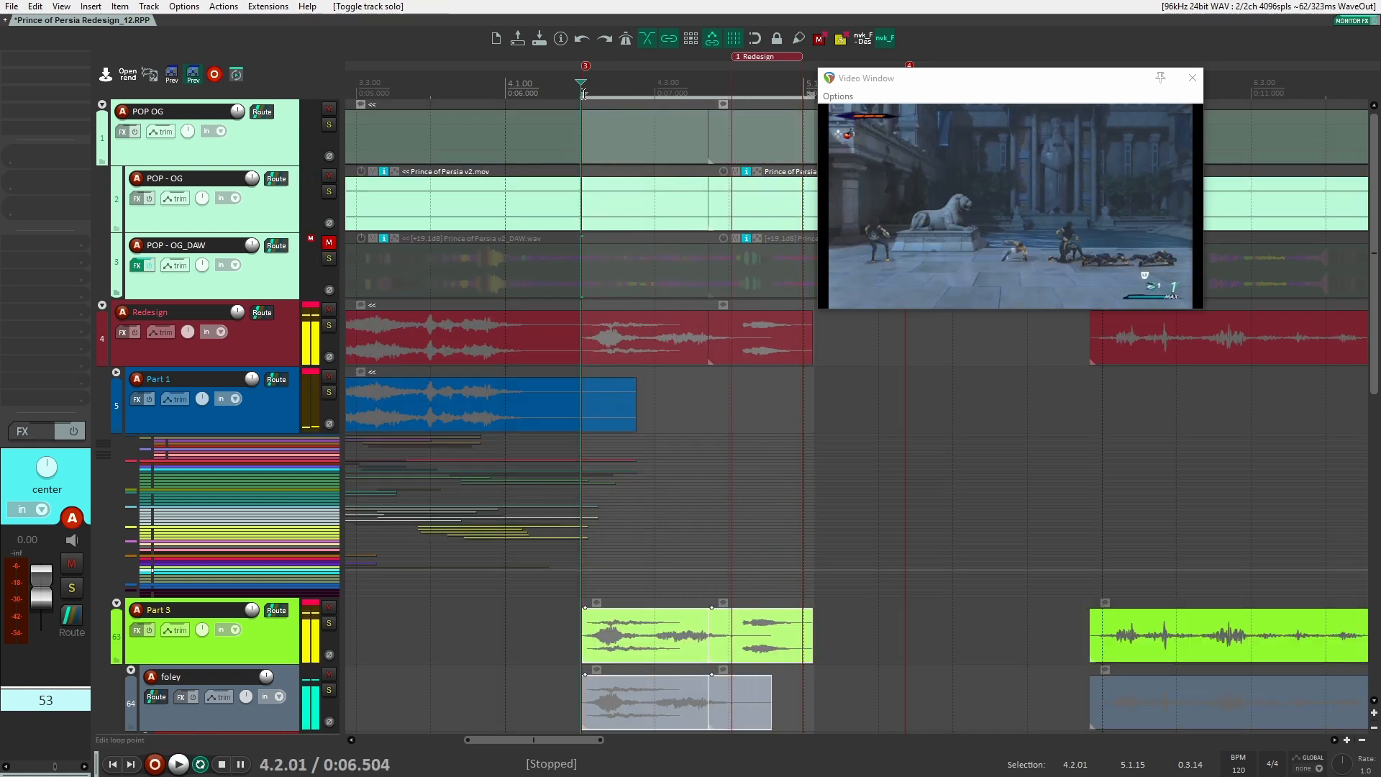
# Widen the time selection around the Part 3 items so it runs from 4.1.65 to 5.2.05.
pyautogui.moveTo(583, 94); pyautogui.dragTo(675, 94)
pyautogui.hscroll(3, 761, 463)
pyautogui.hscroll(-3, 576, 324)
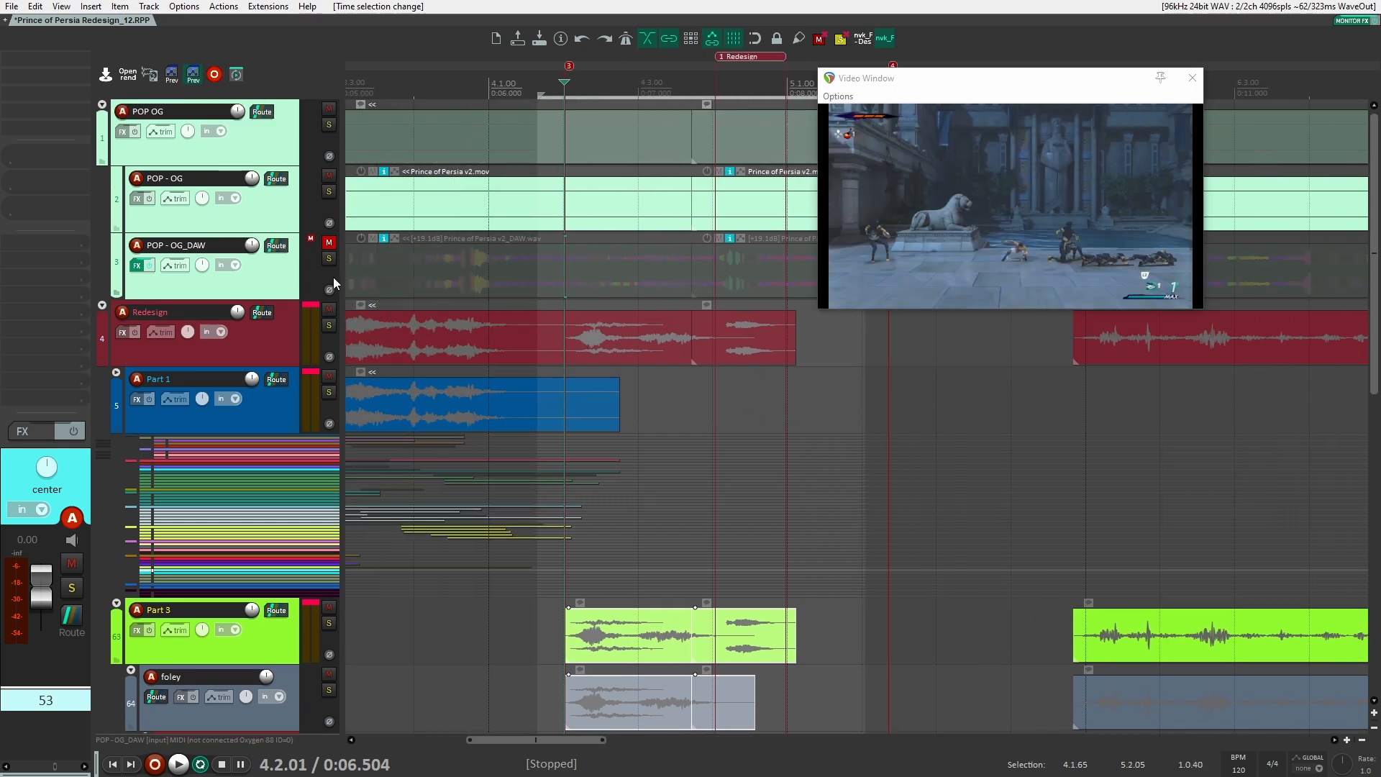
# Loop the widened passage, alternating the POP - OG_DAW solo on and off to compare original and redesign, and leave it unsoloed.
pyautogui.click(329, 259)
pyautogui.press('space')
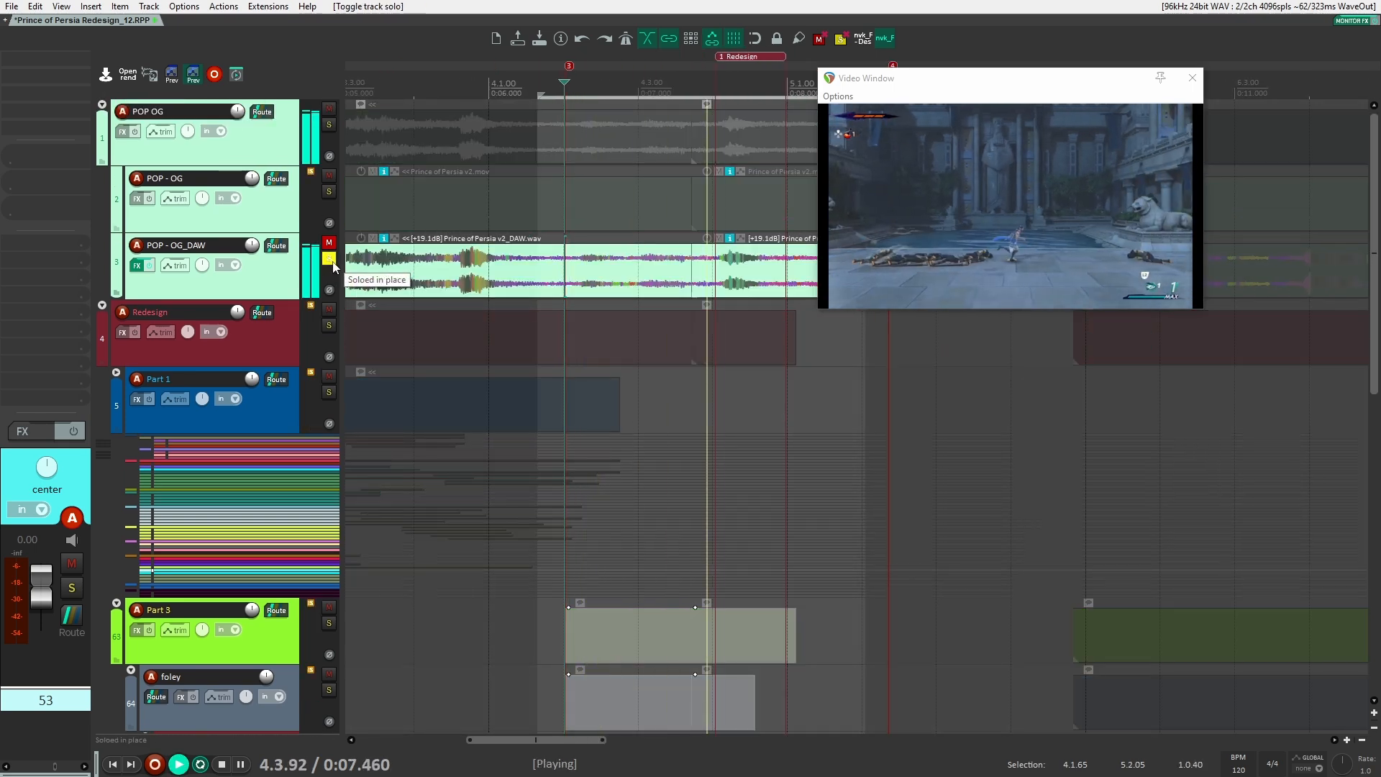
pyautogui.click(329, 259)
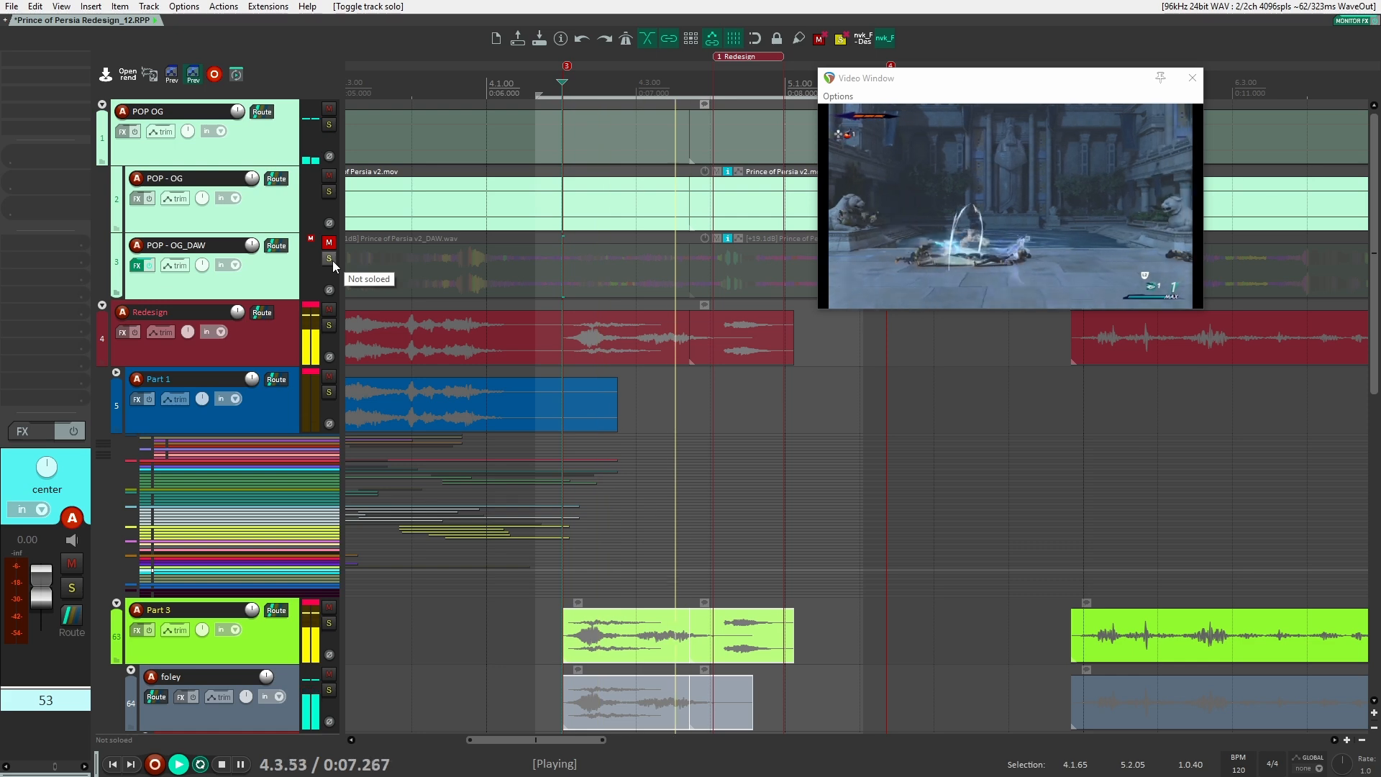
pyautogui.click(332, 261)
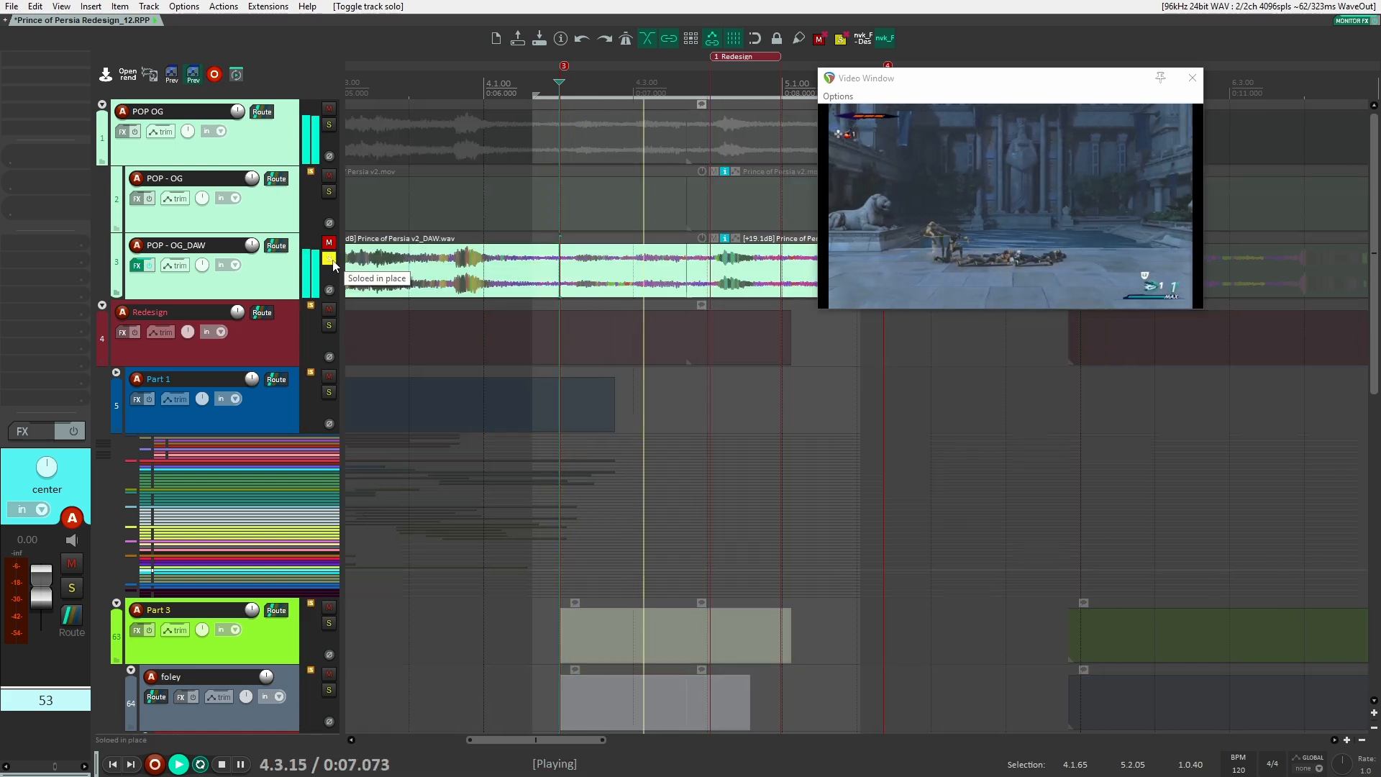
pyautogui.click(333, 260)
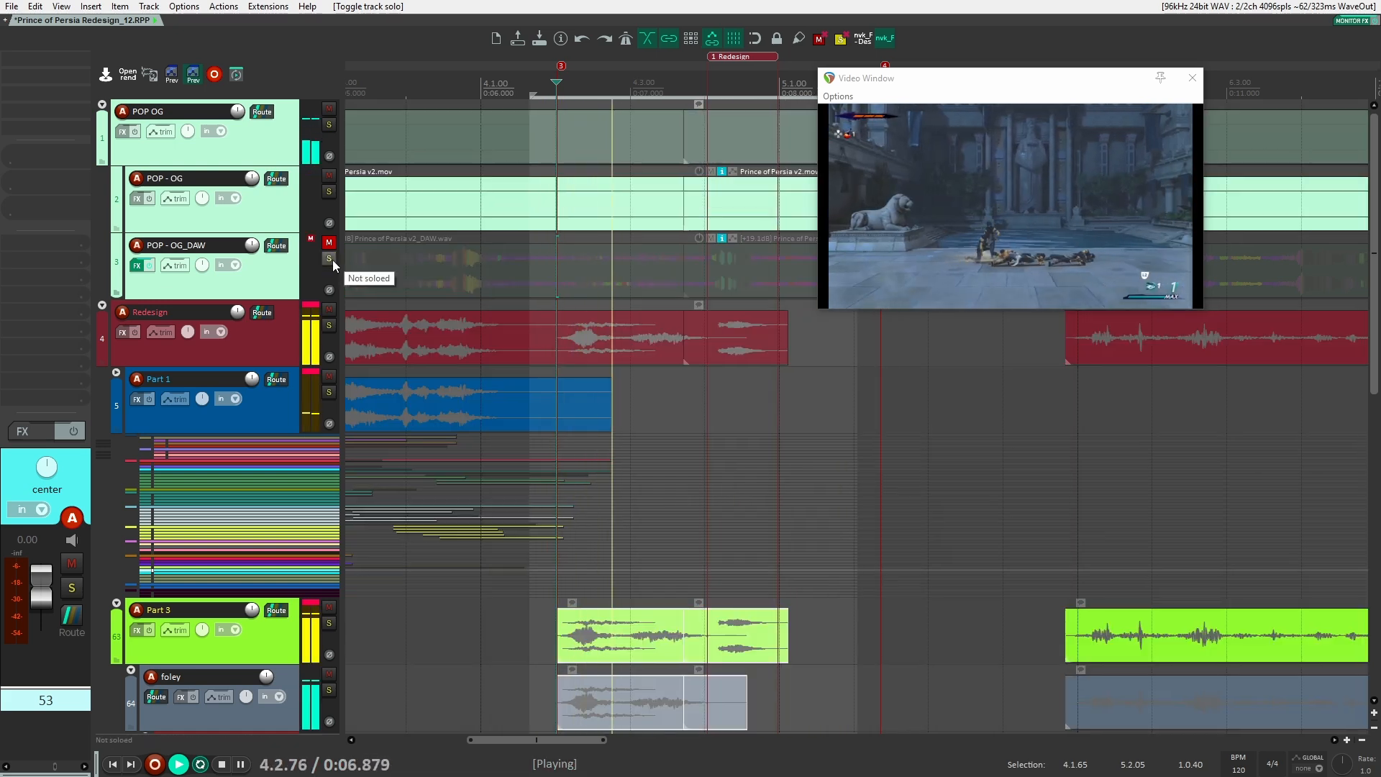
pyautogui.click(332, 260)
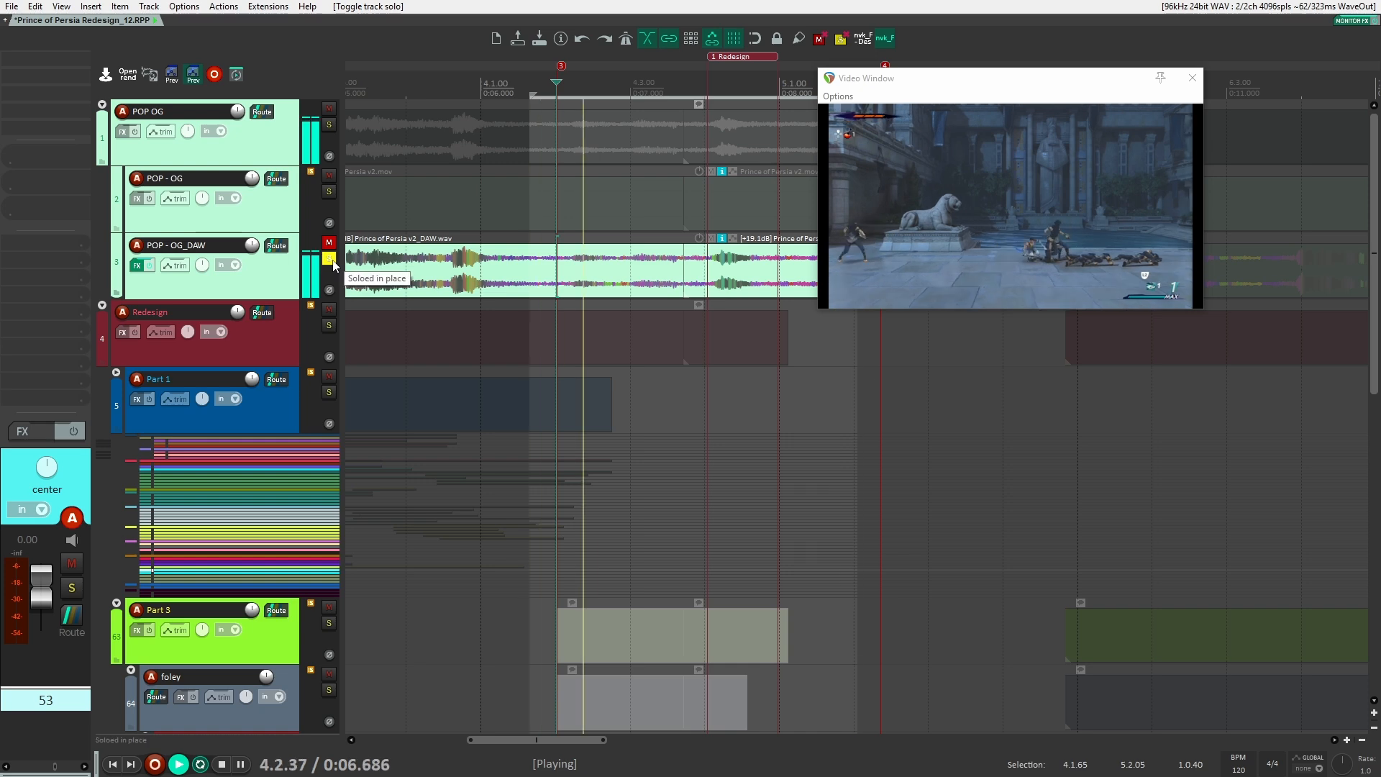
pyautogui.click(332, 261)
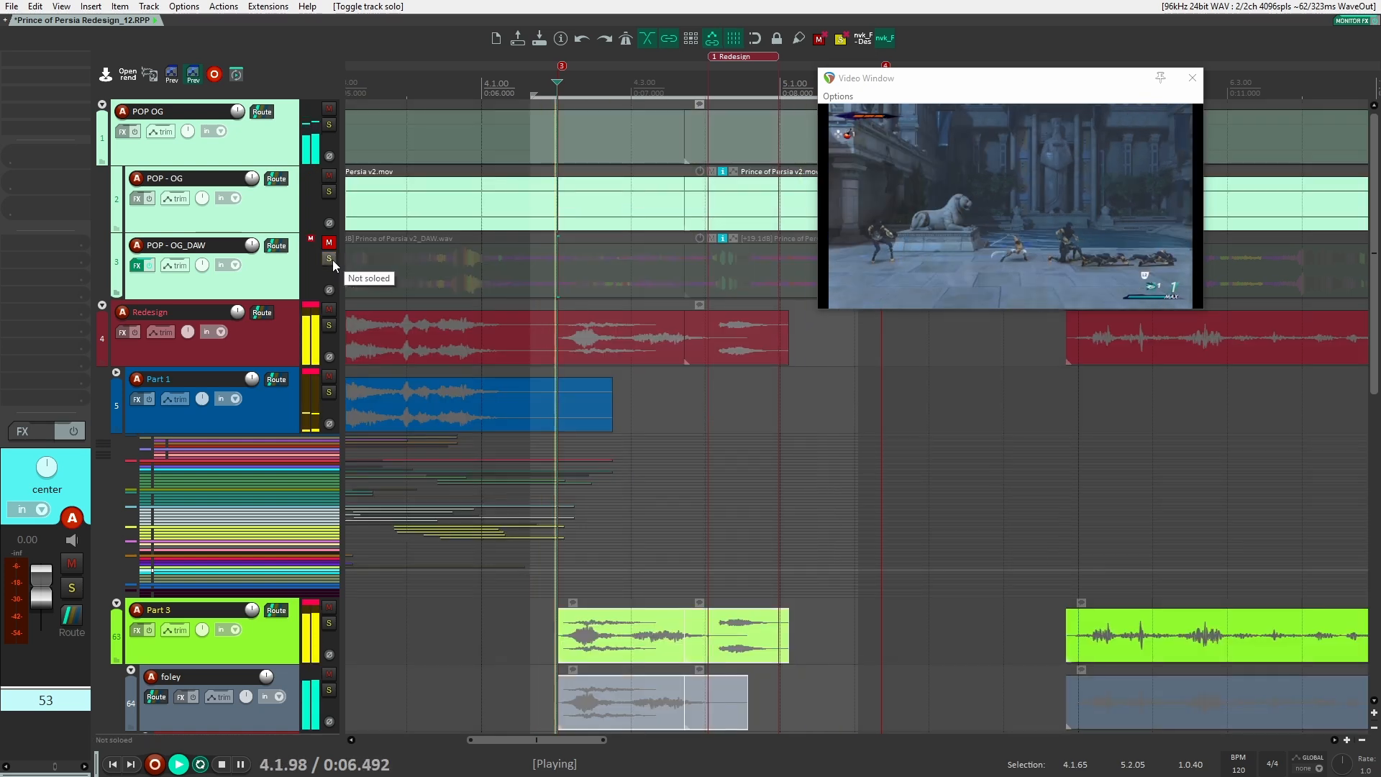
pyautogui.press('space')
# Add the Kilohearts Disperser plug-in after Uberloud on the track 65 folder and move its window clear of the track controls.
pyautogui.scroll(-6, 588, 532)
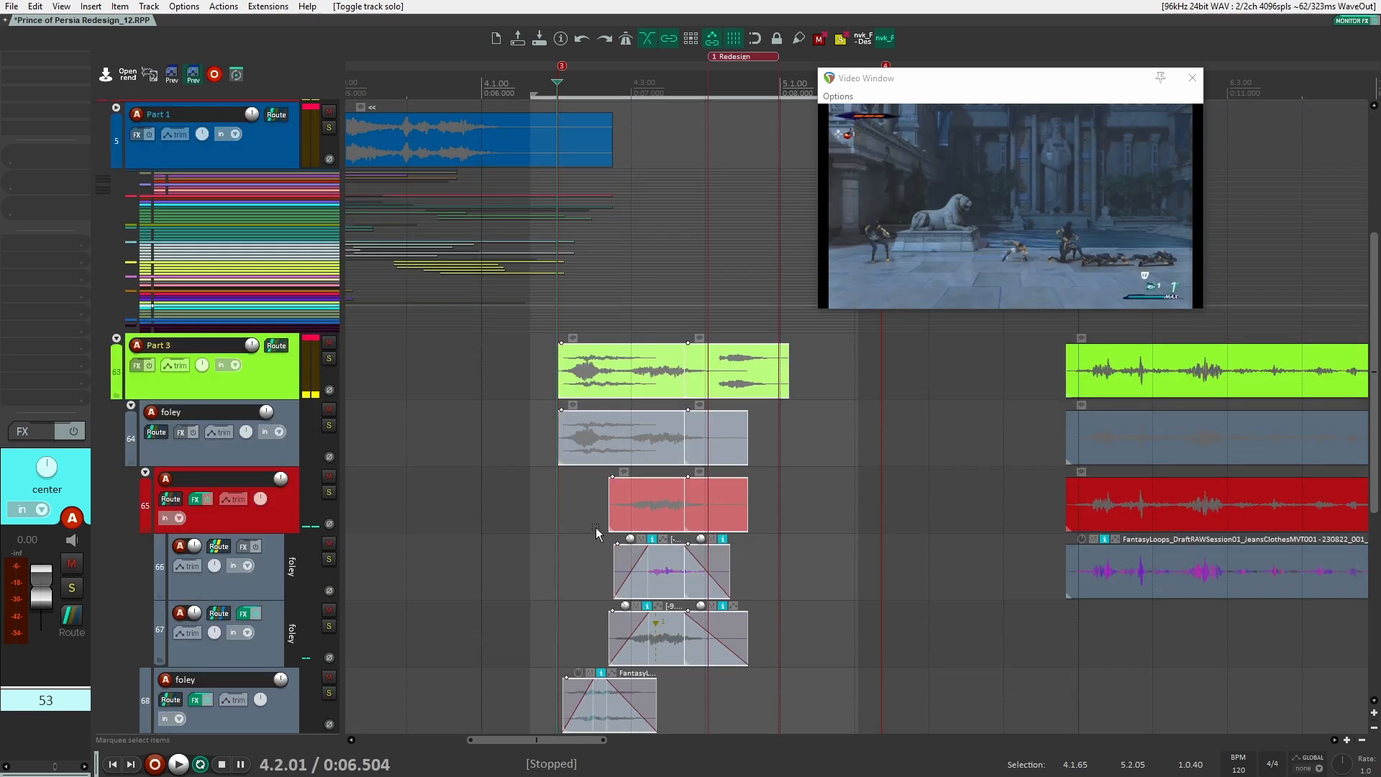
pyautogui.click(296, 374)
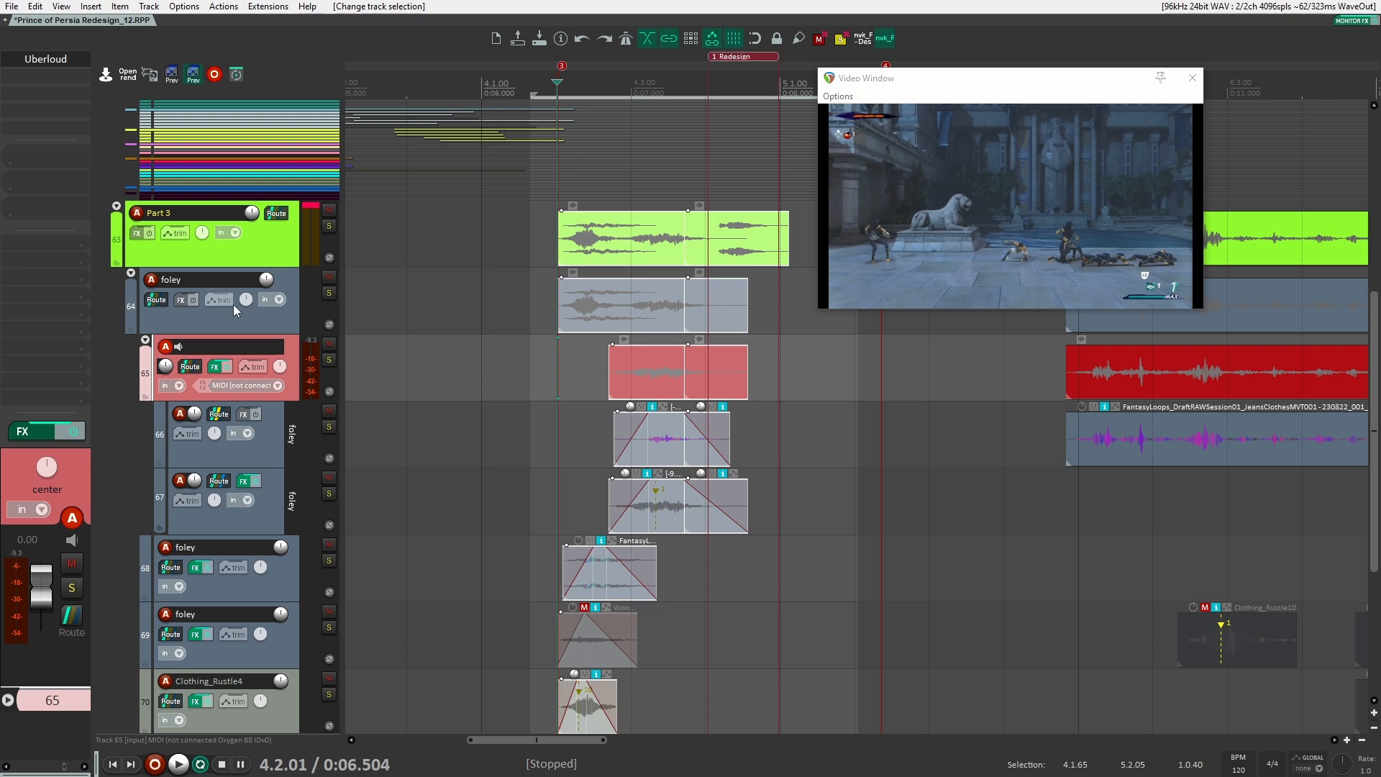
pyautogui.click(55, 88)
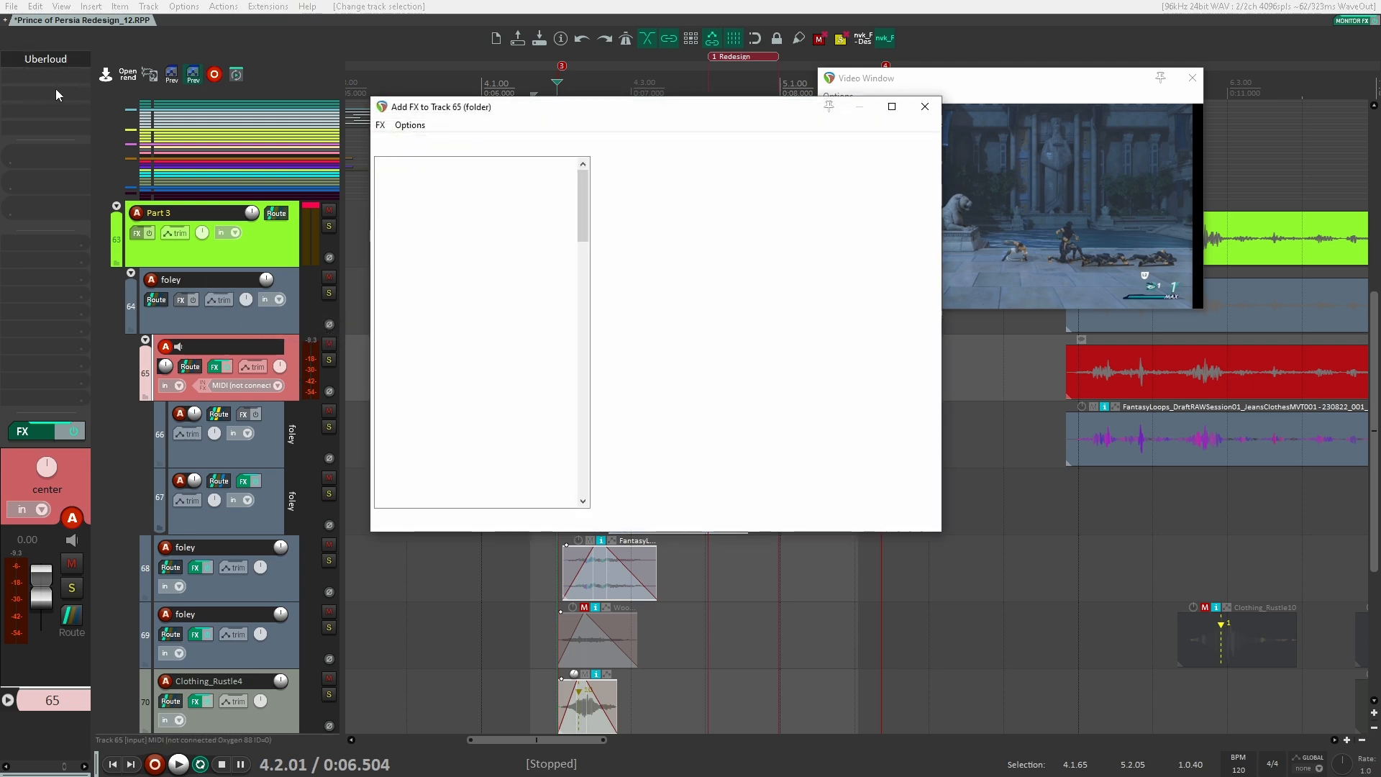
pyautogui.press('Return')
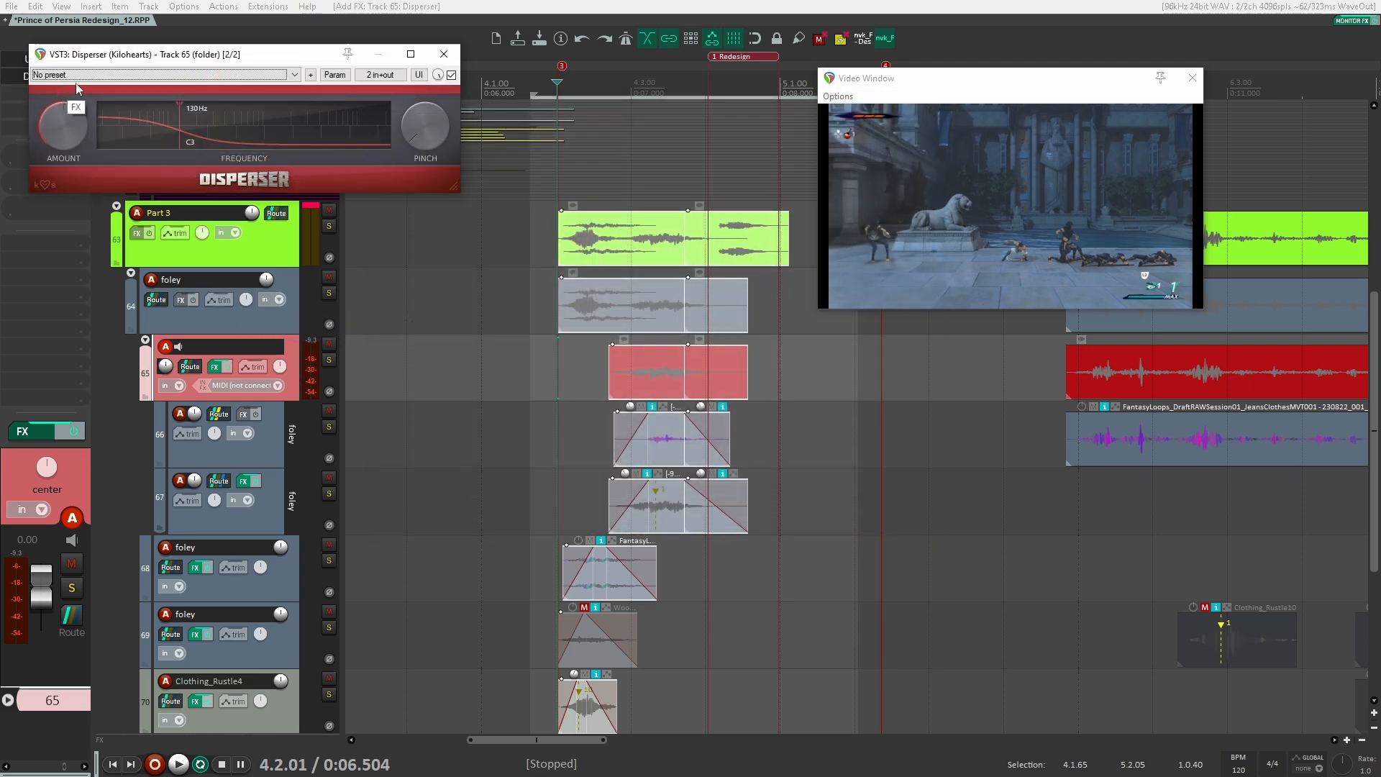
pyautogui.moveTo(174, 25); pyautogui.dragTo(438, 145)
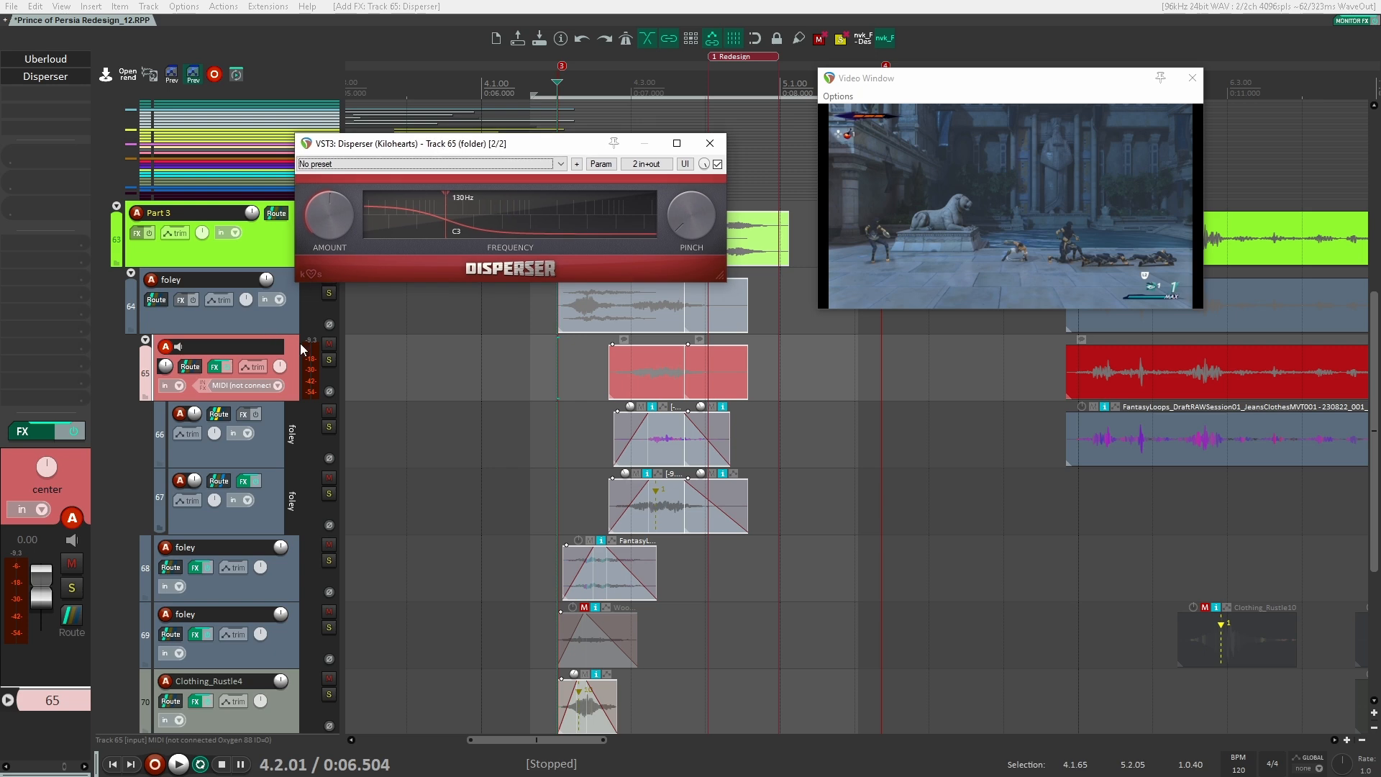
# Solo the track 65 folder and audition its foley from 4.2.24 with Disperser enabled.
pyautogui.click(574, 400)
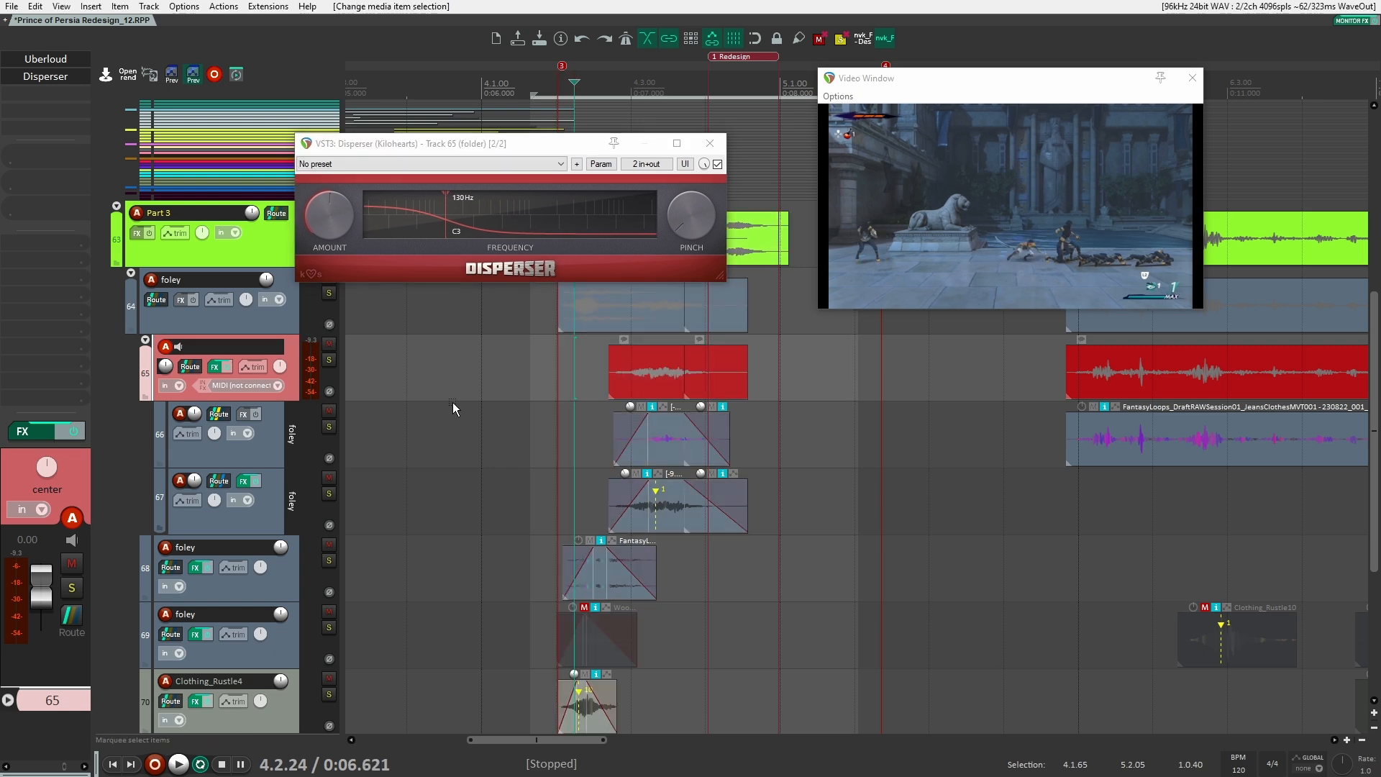
pyautogui.click(330, 359)
pyautogui.press('space')
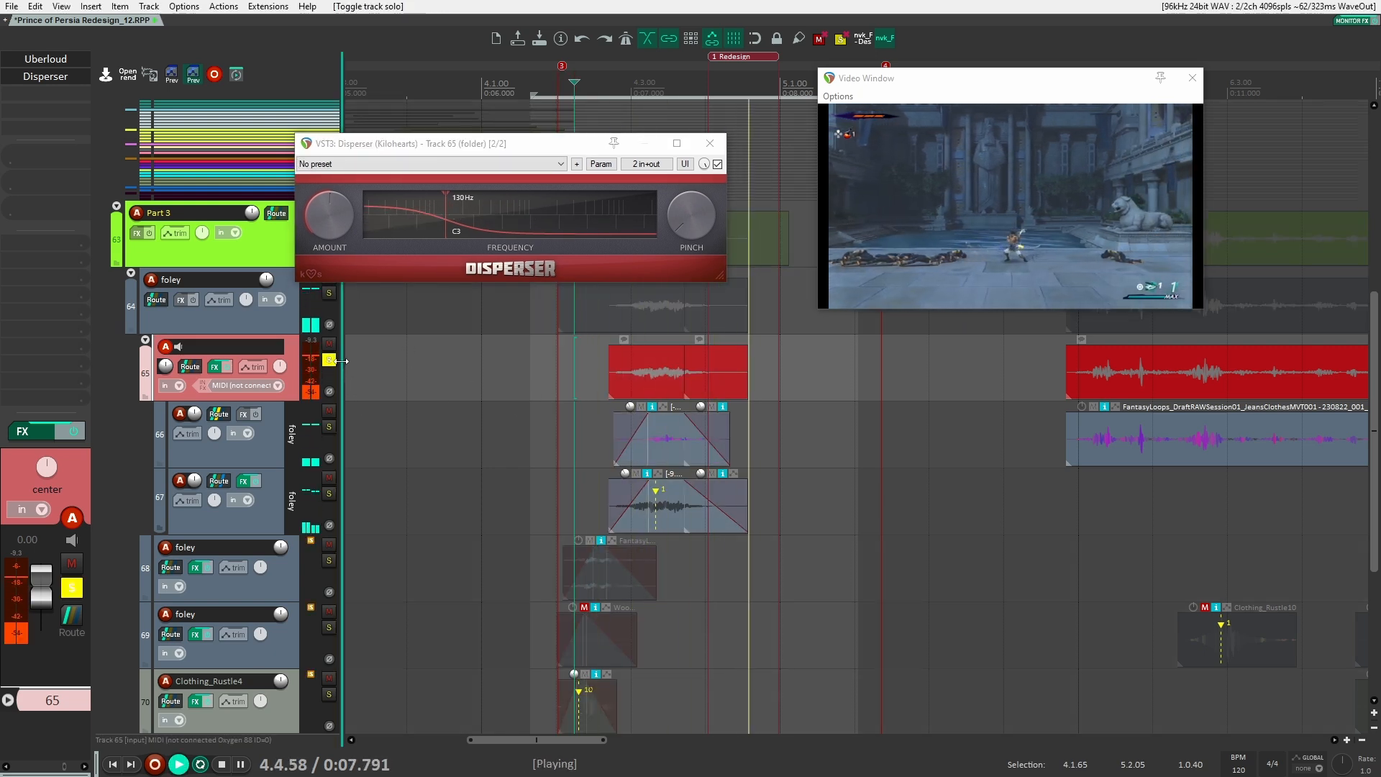
pyautogui.press('space')
pyautogui.press('space')
pyautogui.press('space')
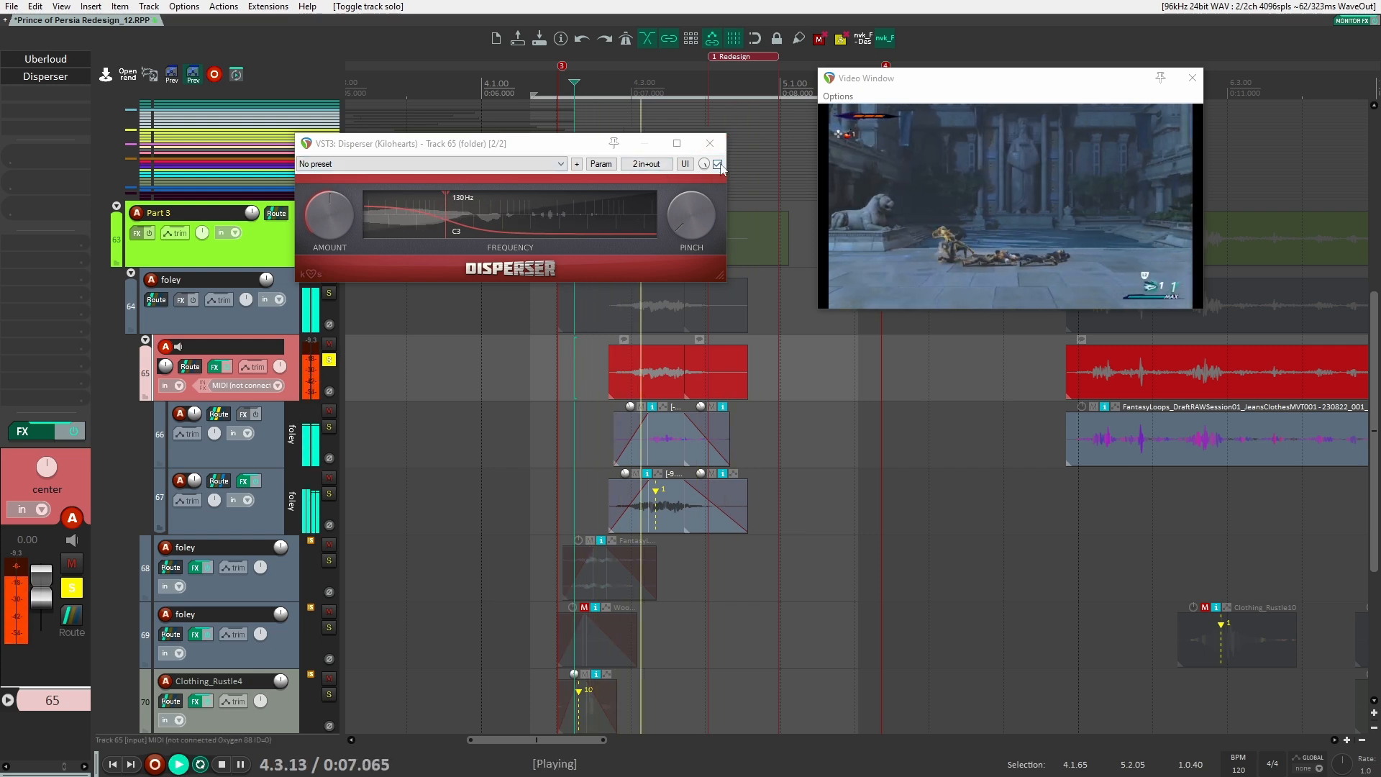
pyautogui.press('space')
# Listen to the soloed foley with Disperser bypassed, re-enable the plug-in, and close its window.
pyautogui.click(717, 164)
pyautogui.press('space')
pyautogui.press('space')
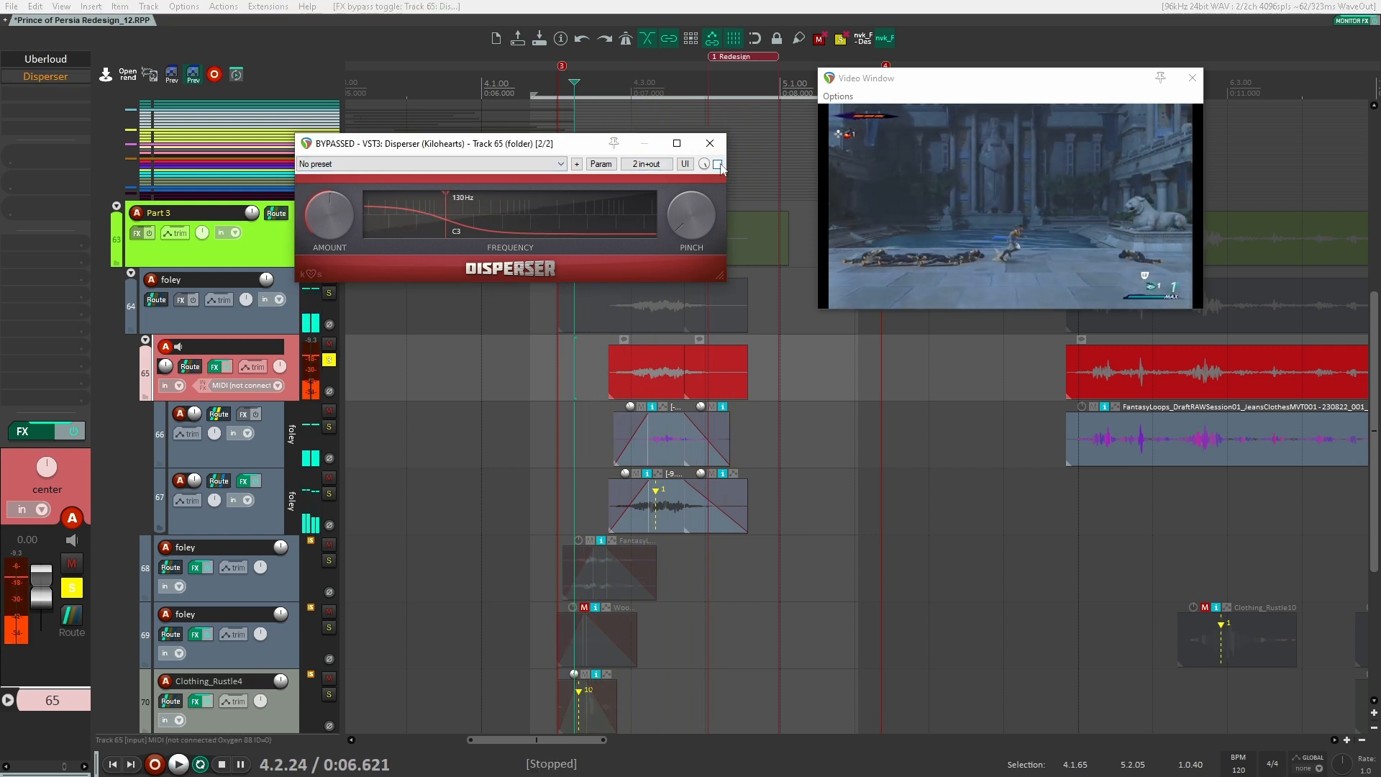
pyautogui.click(717, 164)
pyautogui.click(710, 143)
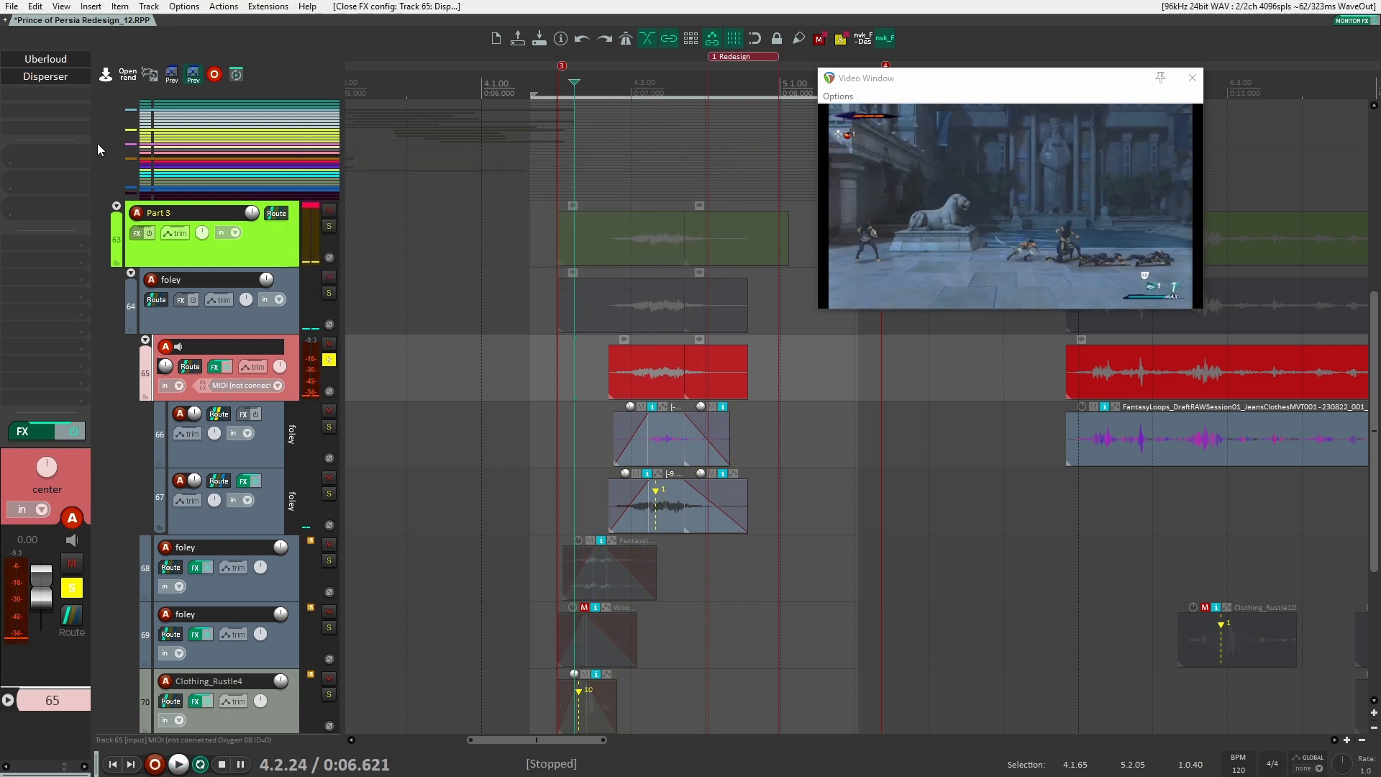
# Add the bx_subsynth plug-in after Disperser on track 65 and place its window below the video.
pyautogui.doubleClick(35, 99)
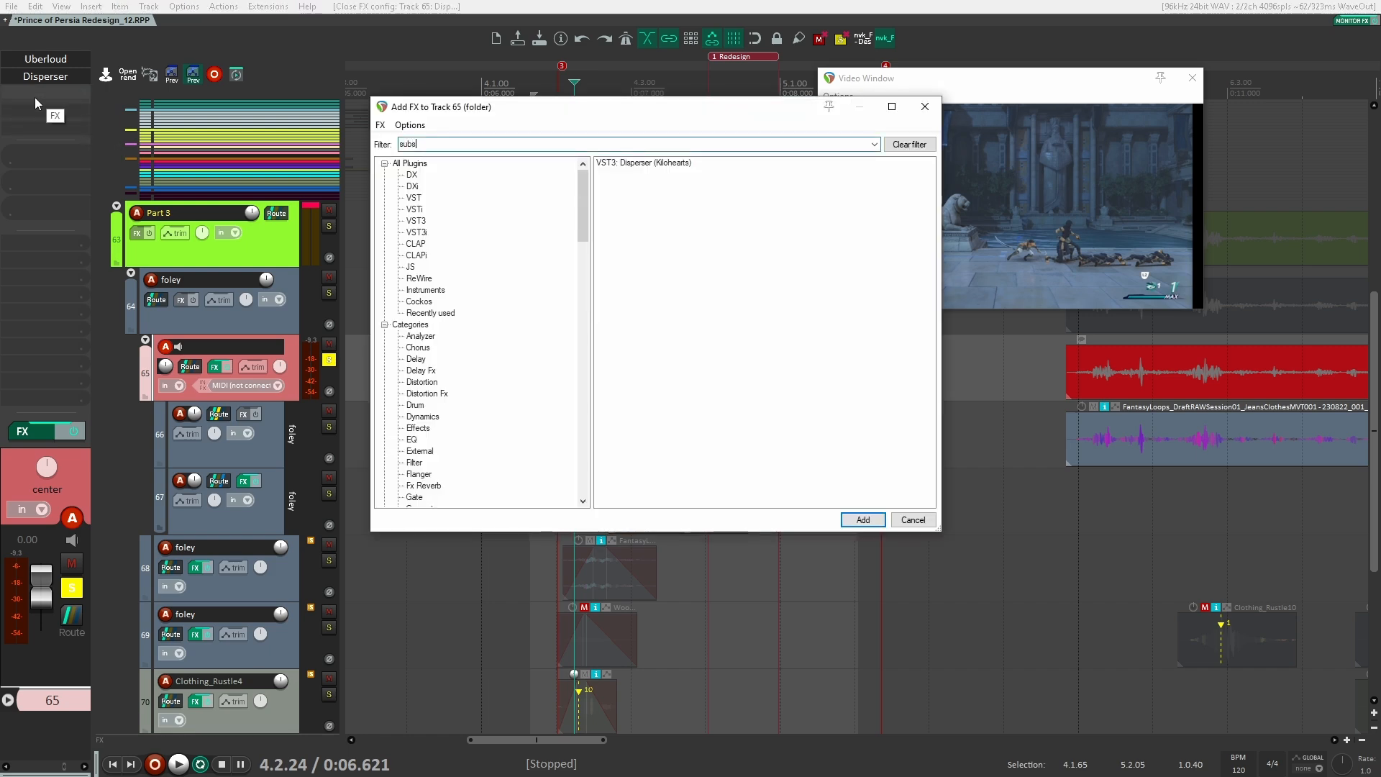
pyautogui.write('subs')
pyautogui.press('Return')
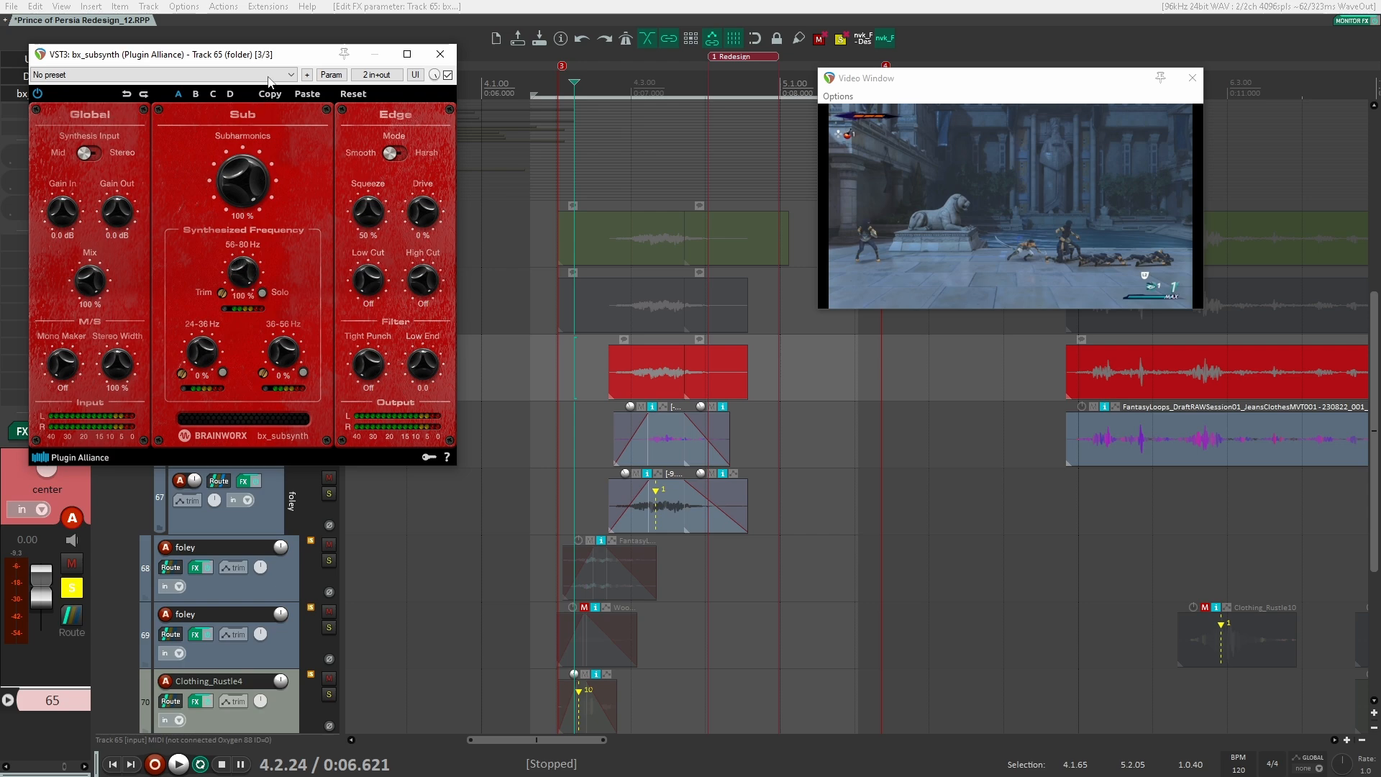
pyautogui.moveTo(274, 55); pyautogui.dragTo(1084, 323)
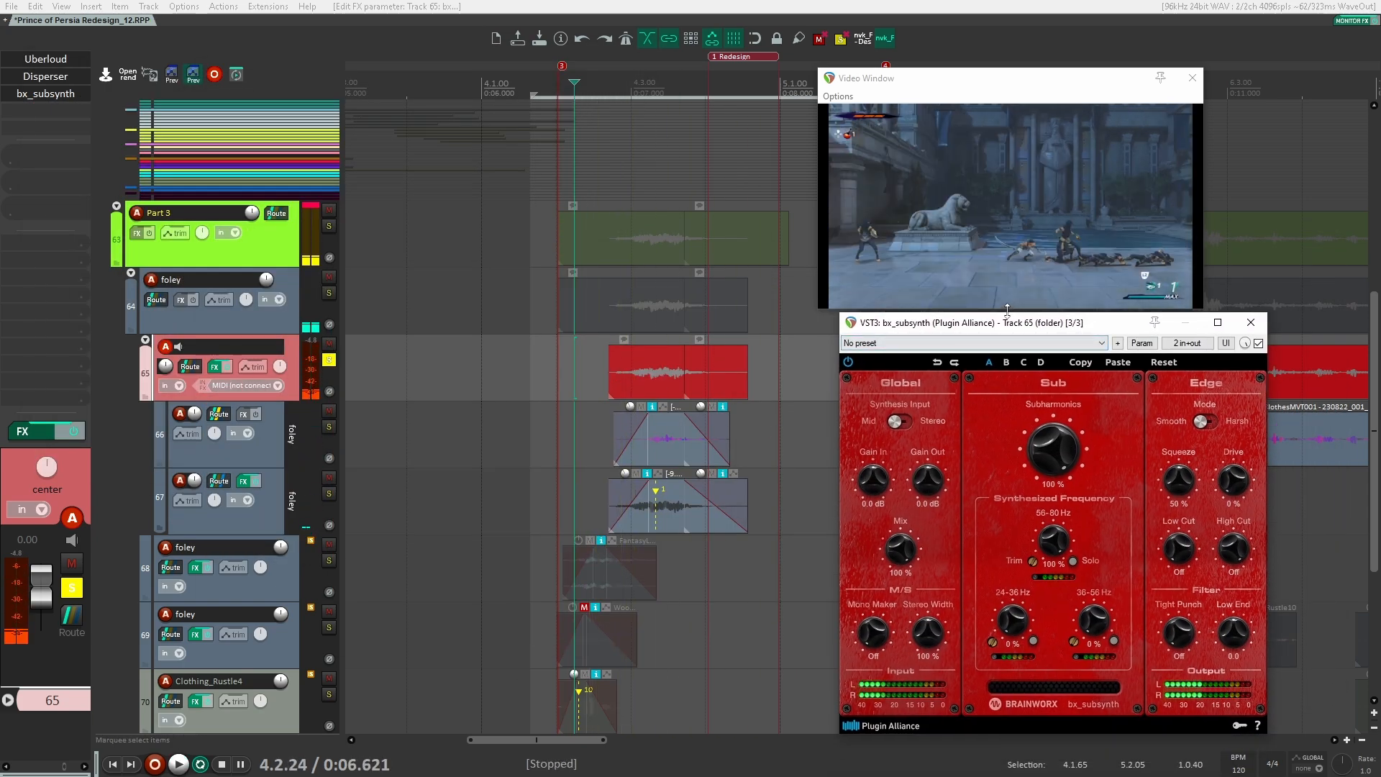
# Audition the foley while setting bx_subsynth's 56-80 Hz band to 56% and Subharmonics to 55%.
pyautogui.press('space')
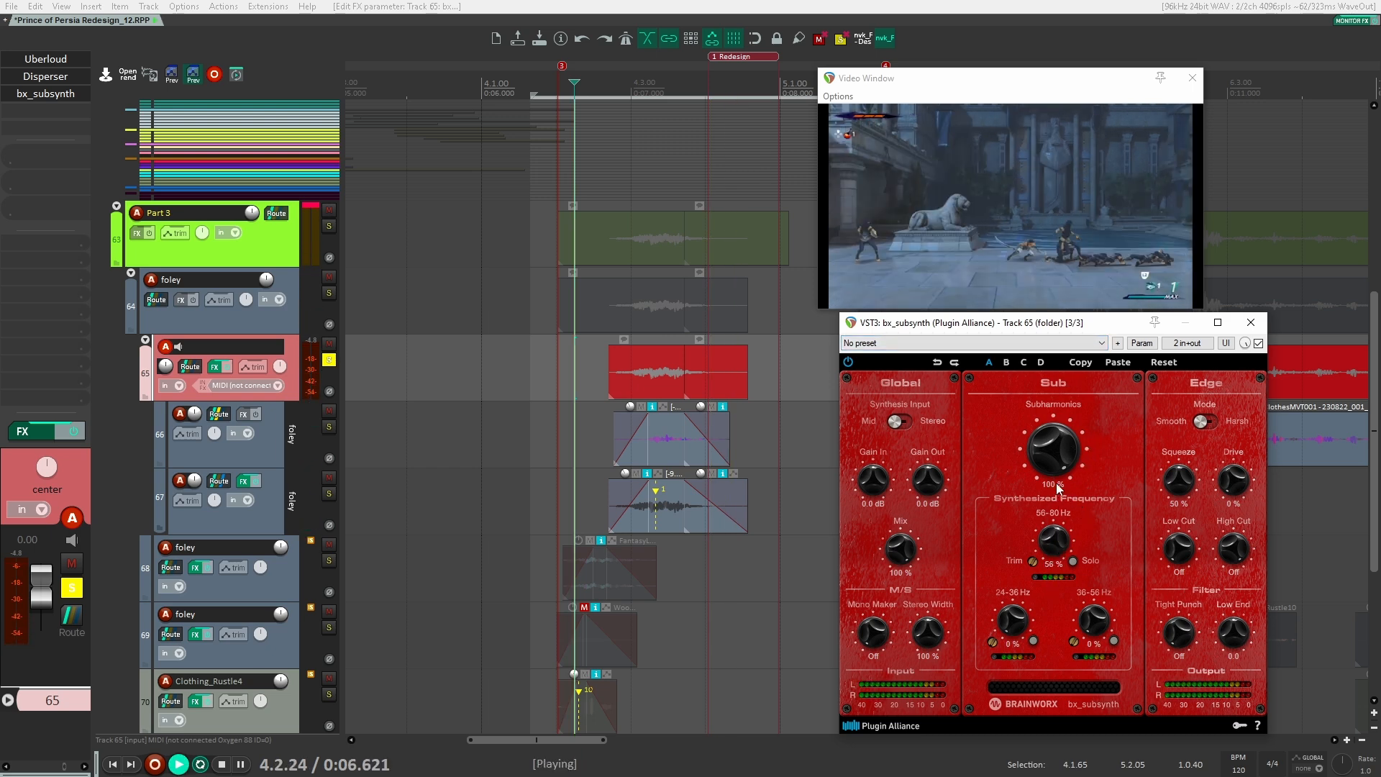
pyautogui.press('space')
pyautogui.moveTo(1058, 487)
pyautogui.mouseDown()
pyautogui.moveTo(1063, 513)
pyautogui.moveTo(1055, 480)
pyautogui.mouseUp()
pyautogui.press('space')
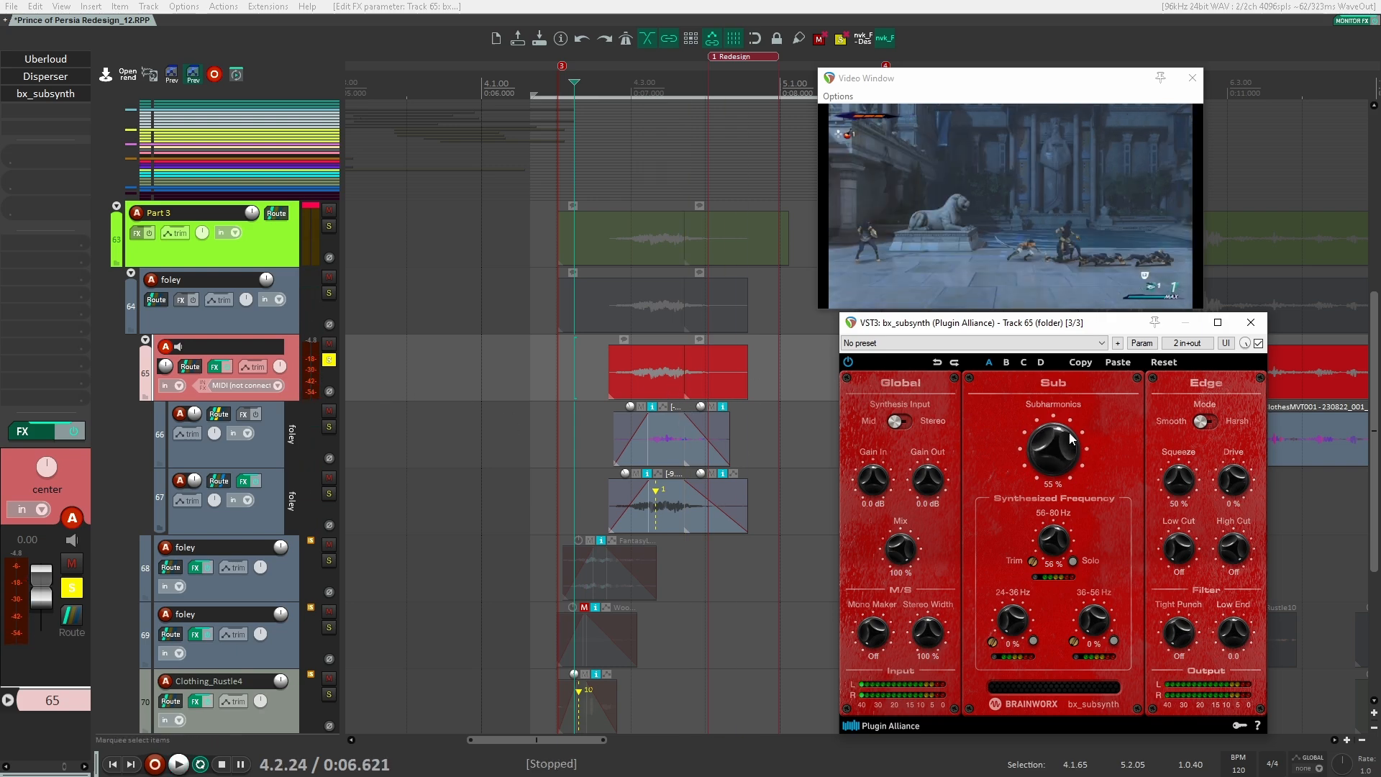
# Add Neutron 2 Equalizer to track 65's effects, set its 12 dB low cut to 80 Hz during playback, and close the chain.
pyautogui.click(215, 367)
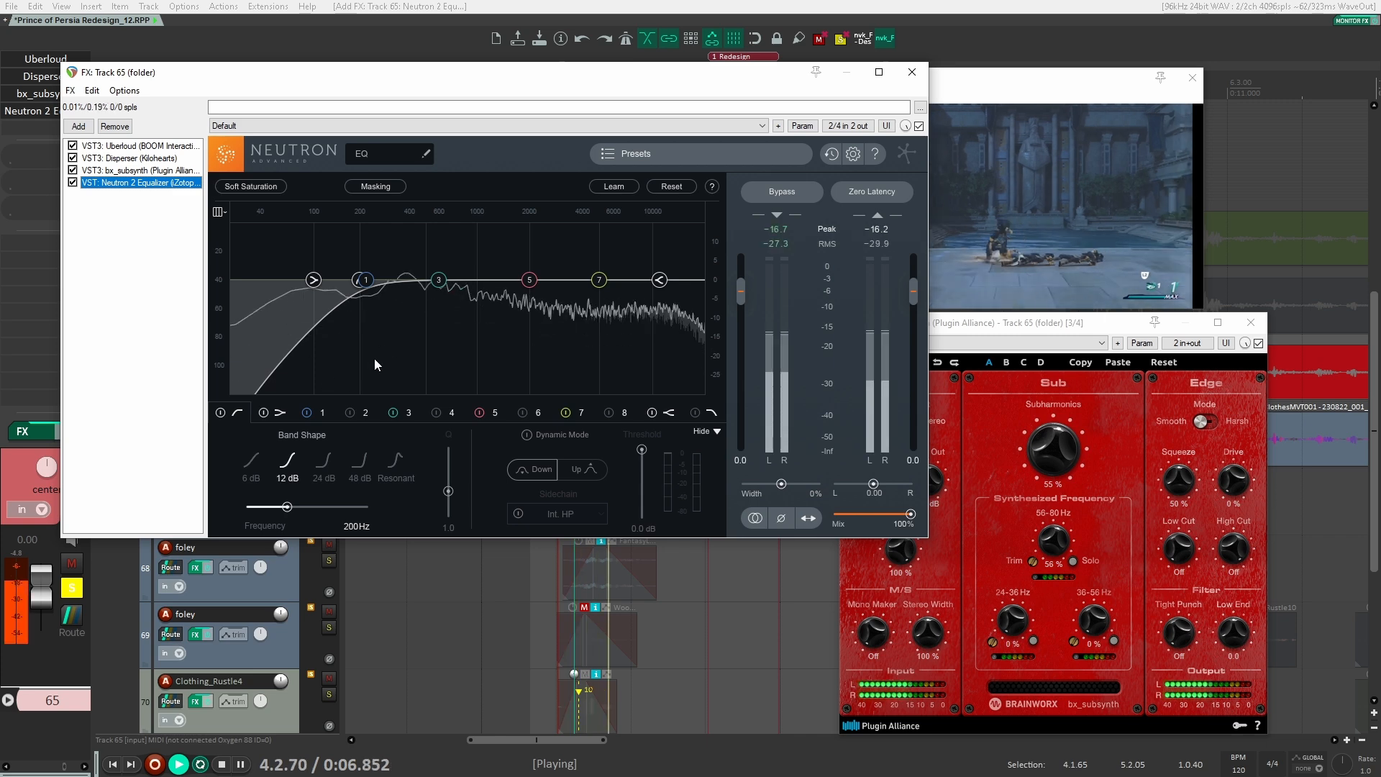
pyautogui.press('space')
pyautogui.moveTo(287, 508); pyautogui.dragTo(276, 508)
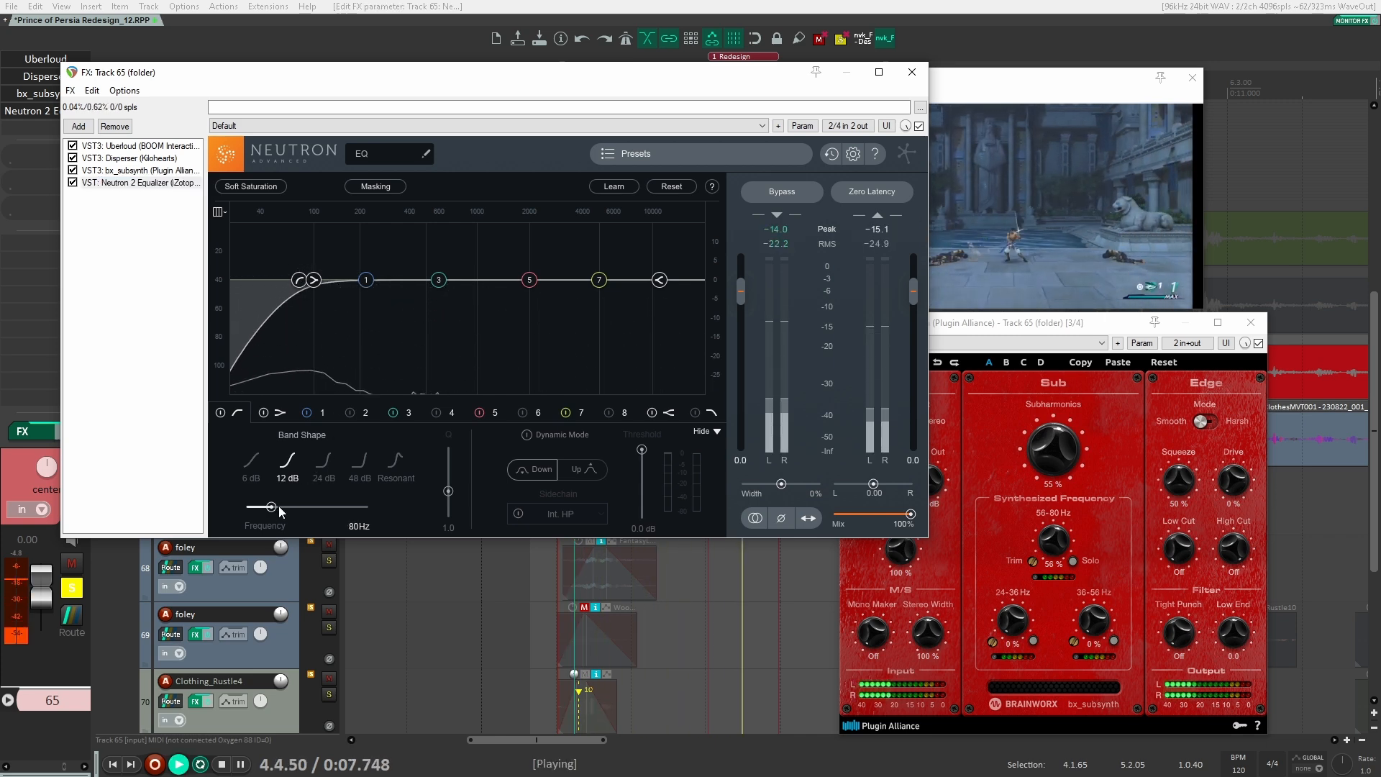
pyautogui.press('space')
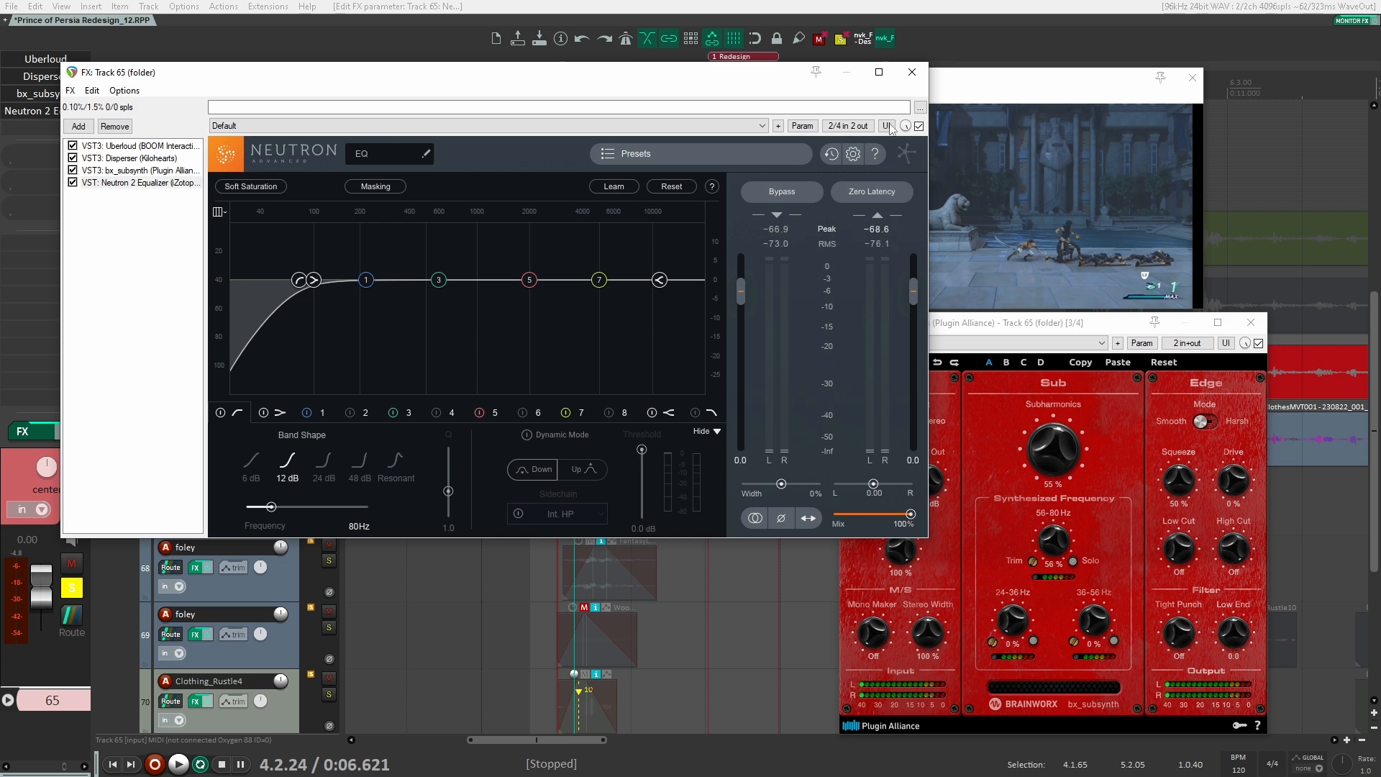
pyautogui.click(912, 72)
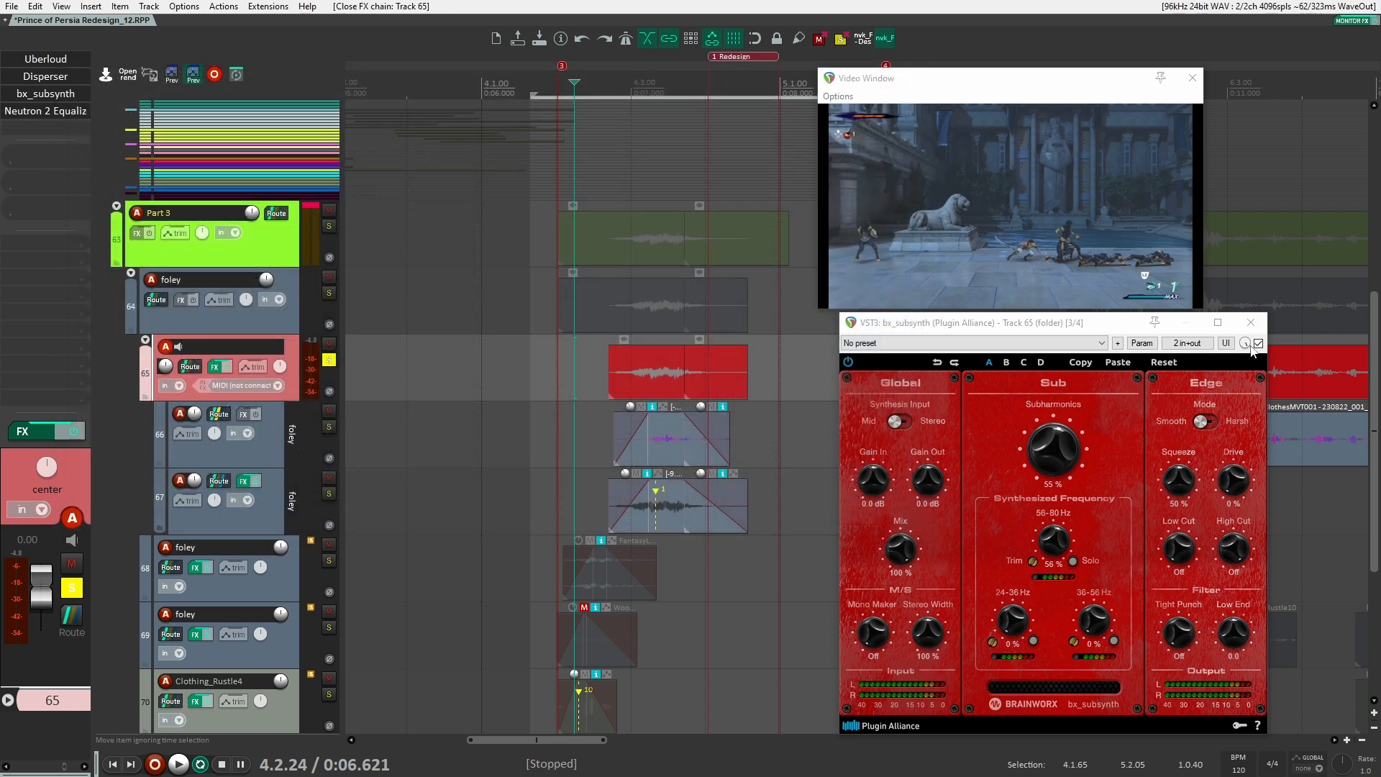
# Remove Neutron 2 Equalizer and bx_subsynth from track 65's effects and unsolo the track.
pyautogui.keyDown('alt'); pyautogui.click(47, 112); pyautogui.keyUp('alt')
pyautogui.keyDown('alt'); pyautogui.click(46, 93); pyautogui.keyUp('alt')
pyautogui.click(548, 381)
pyautogui.press('F6')
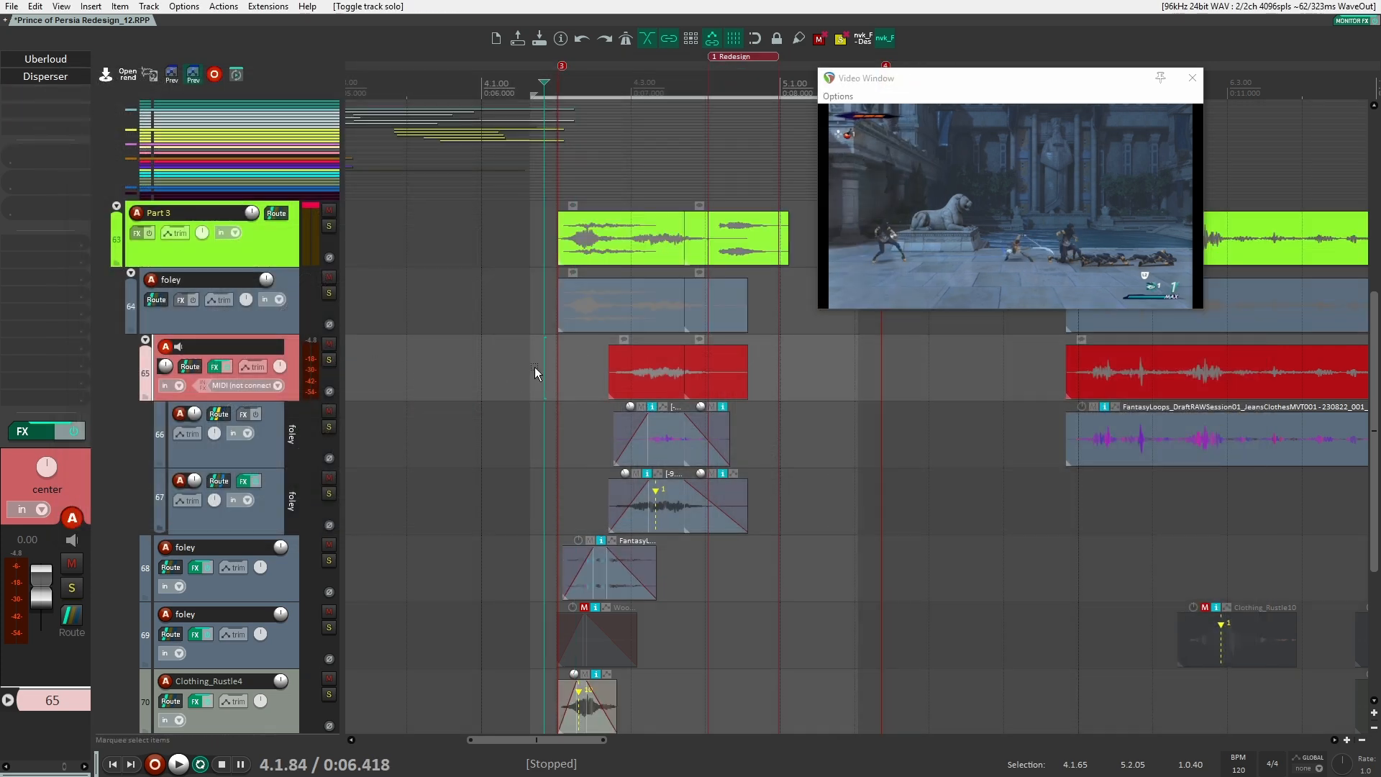
# Play the full mix from just before bar 4 while adjusting Disperser's amount on track 65, and close its window.
pyautogui.click(469, 360)
pyautogui.press('space')
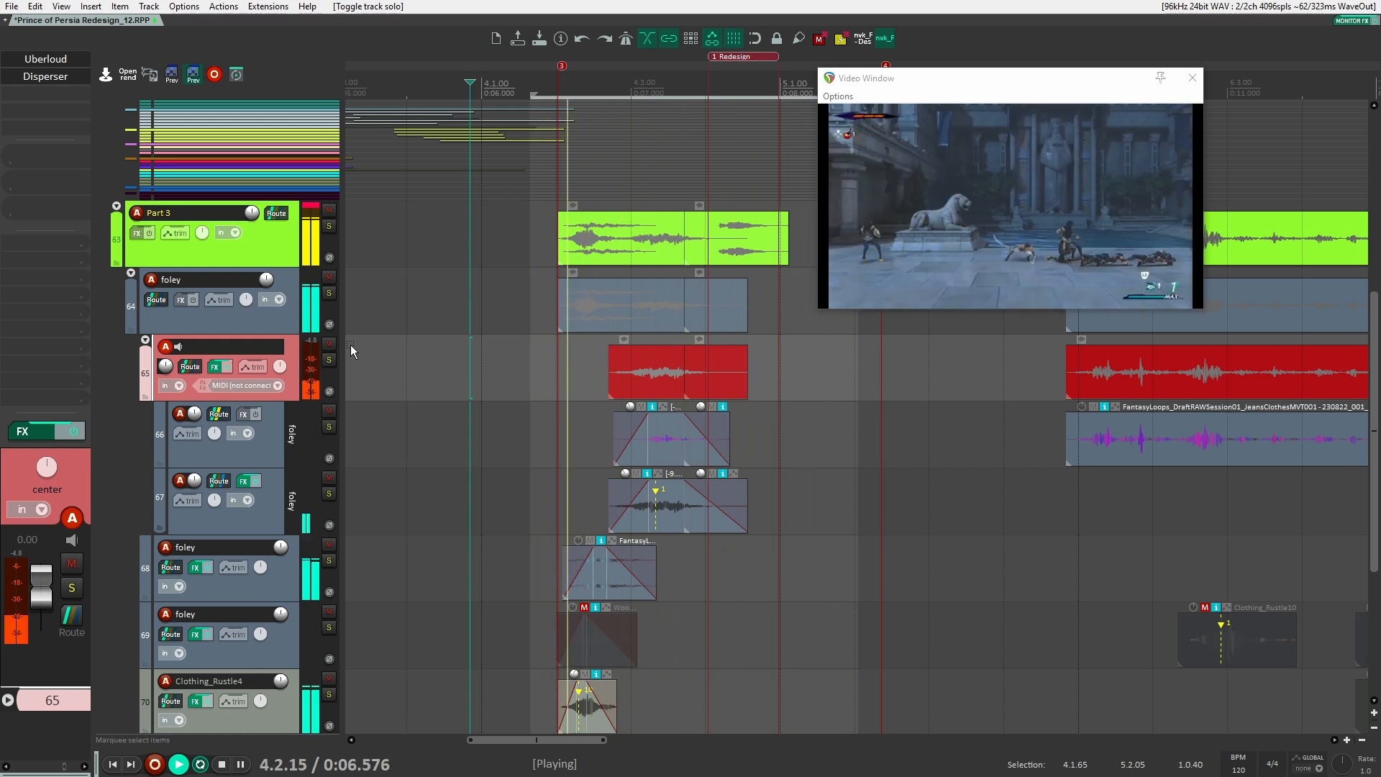
pyautogui.press('space')
pyautogui.click(66, 77)
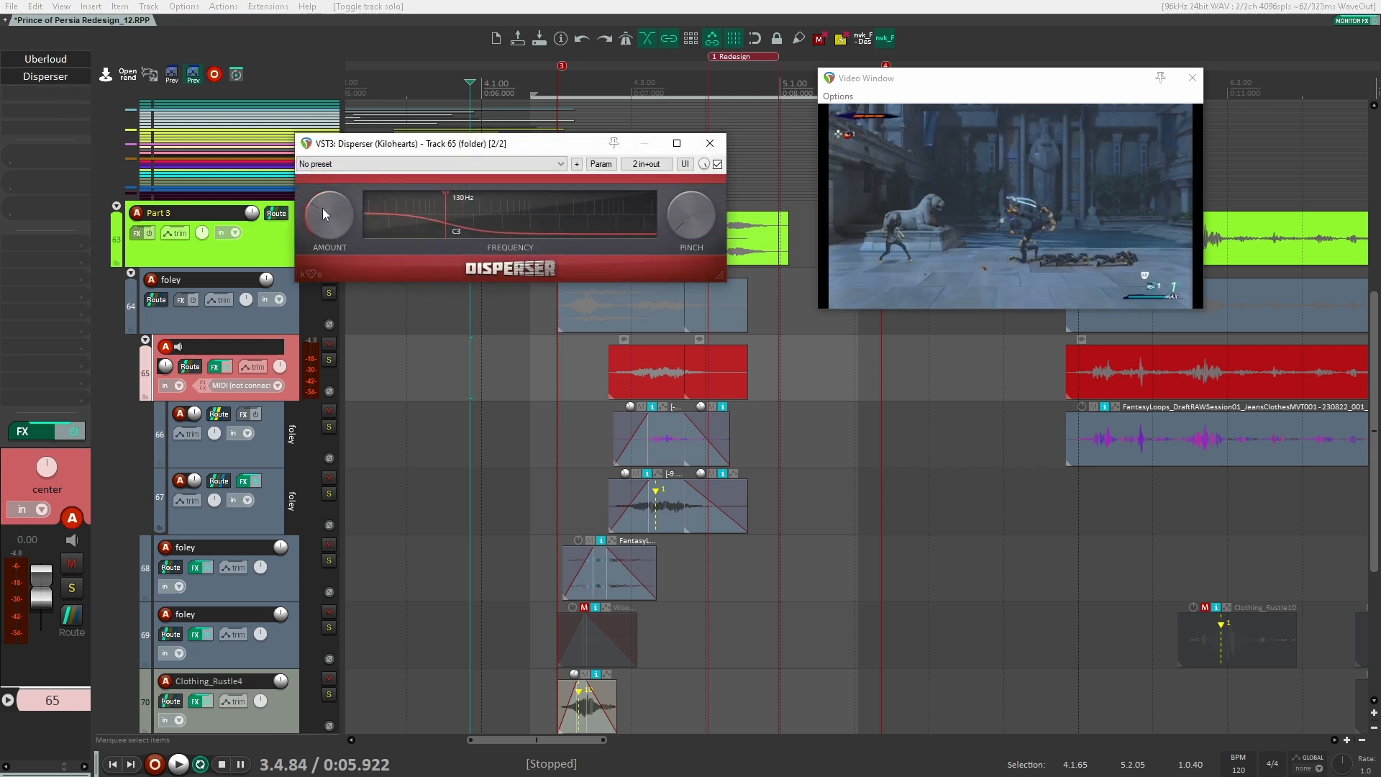
pyautogui.click(322, 209)
pyautogui.press('space')
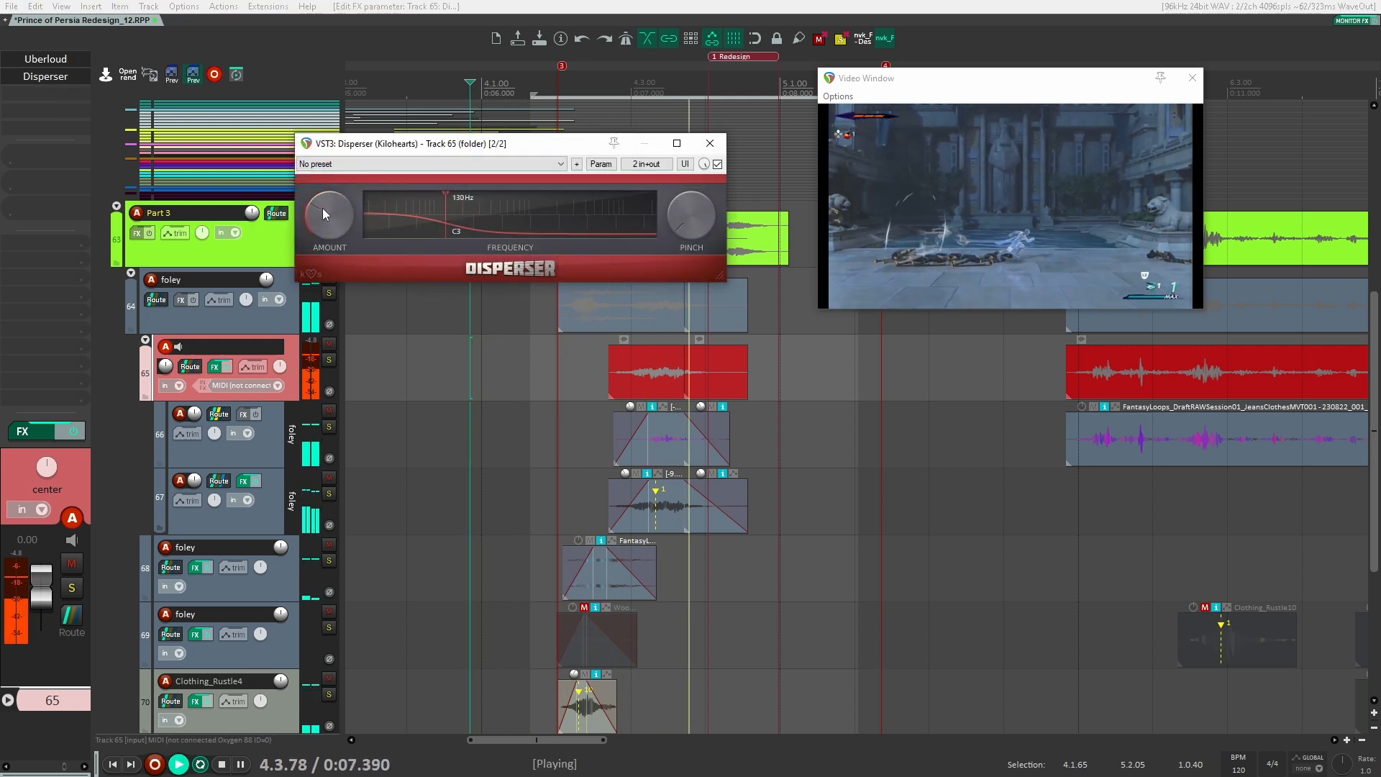
pyautogui.click(711, 145)
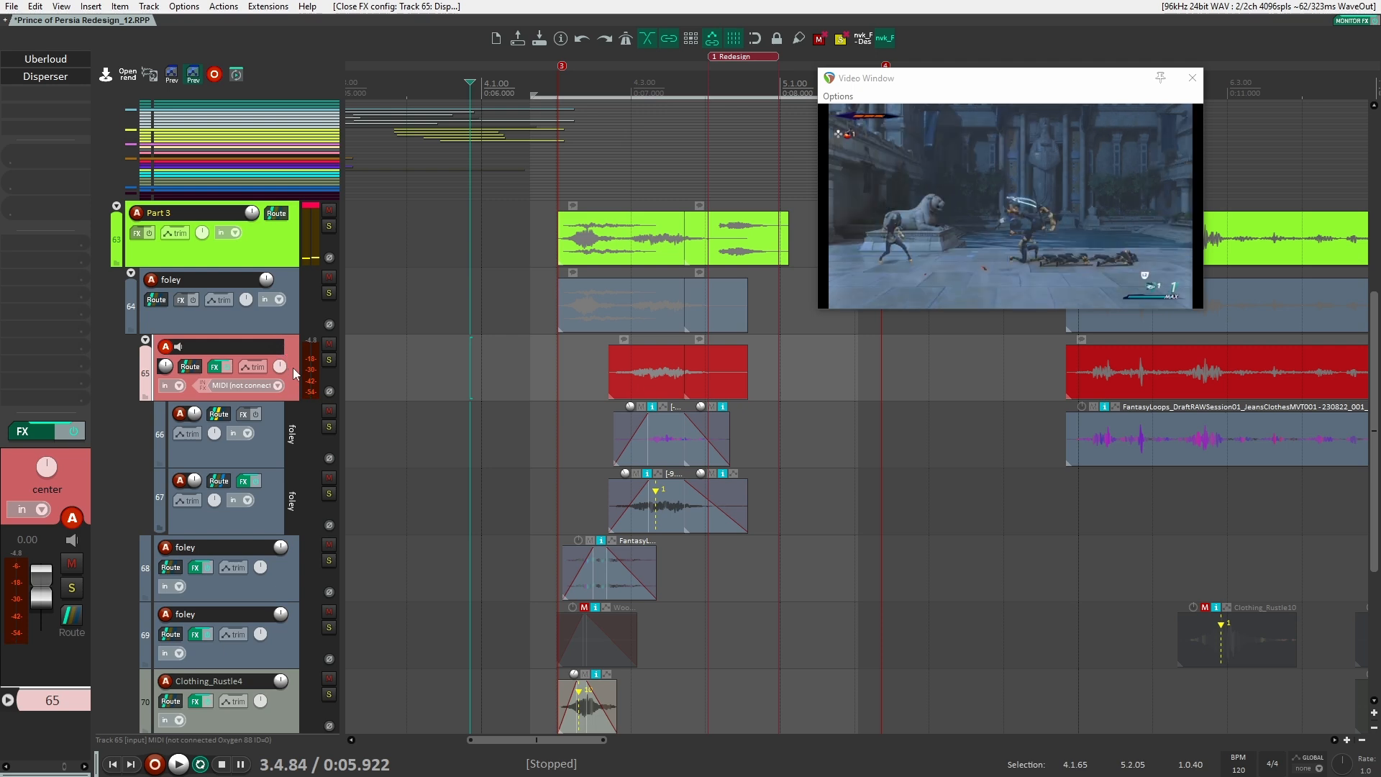
# Add OTT to track 65 and set its Upward and Downward compression to 0% during playback.
pyautogui.press('o')
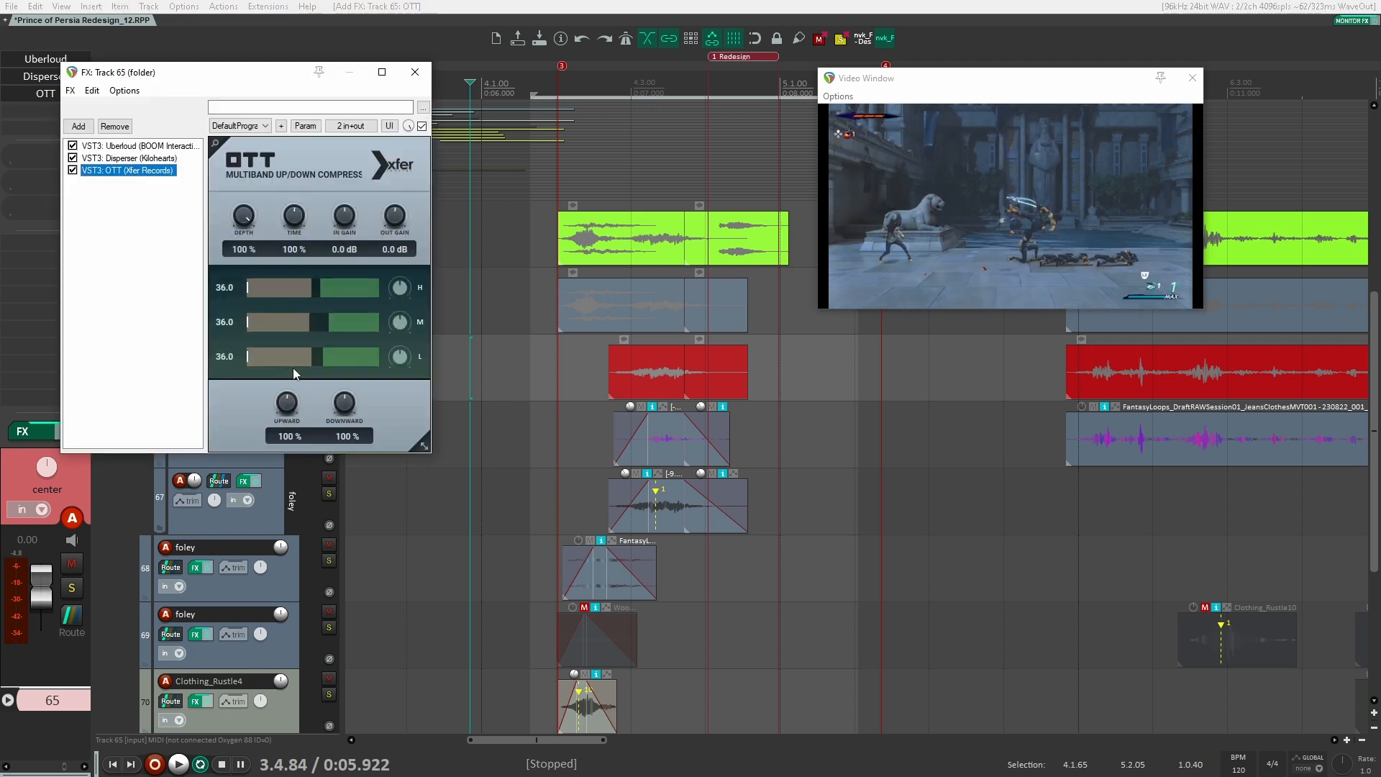
pyautogui.press('space')
pyautogui.moveTo(287, 404); pyautogui.dragTo(287, 504)
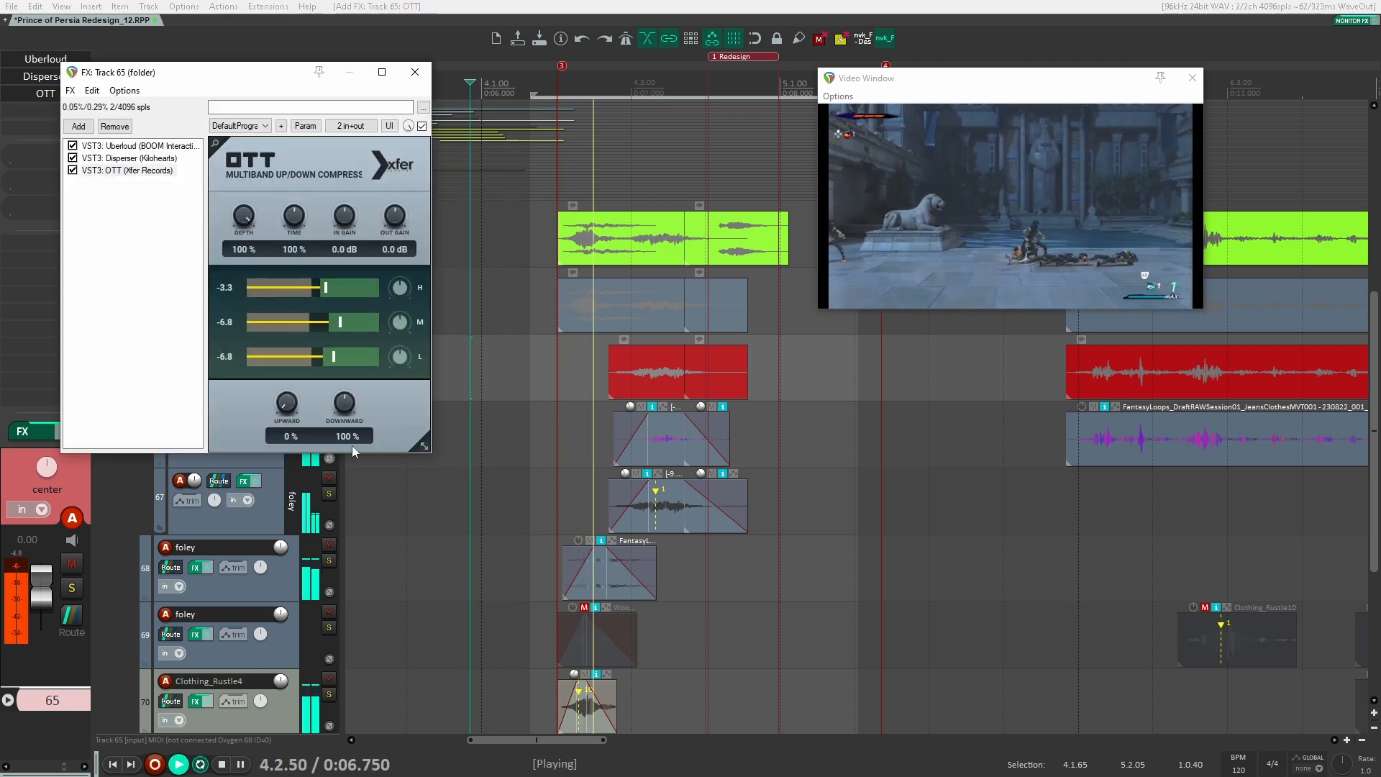
pyautogui.moveTo(345, 404); pyautogui.dragTo(344, 504)
pyautogui.press('space')
pyautogui.press('space')
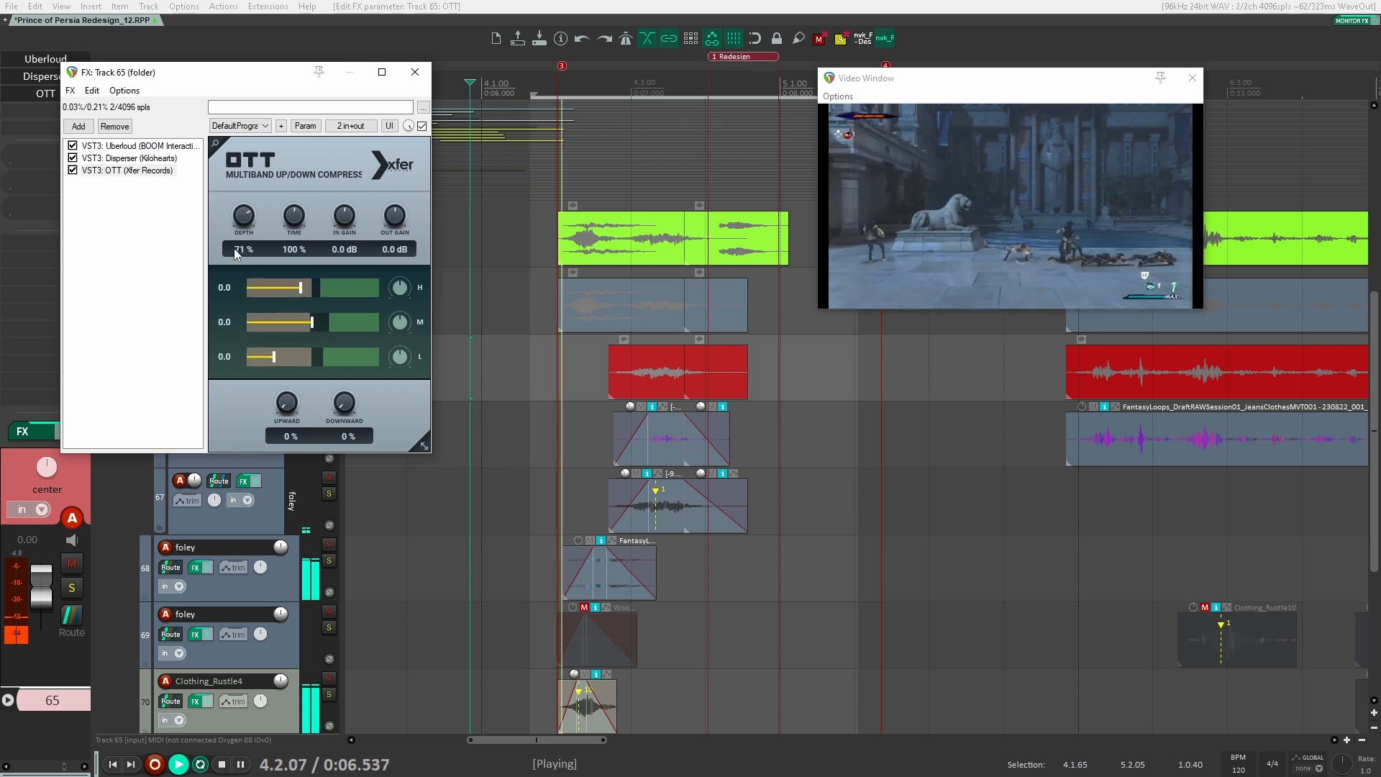
# Audition the mix while setting OTT's Depth to 42% and Out Gain to -7.5 dB, and close the effects chain.
pyautogui.moveTo(244, 215); pyautogui.dragTo(241, 296)
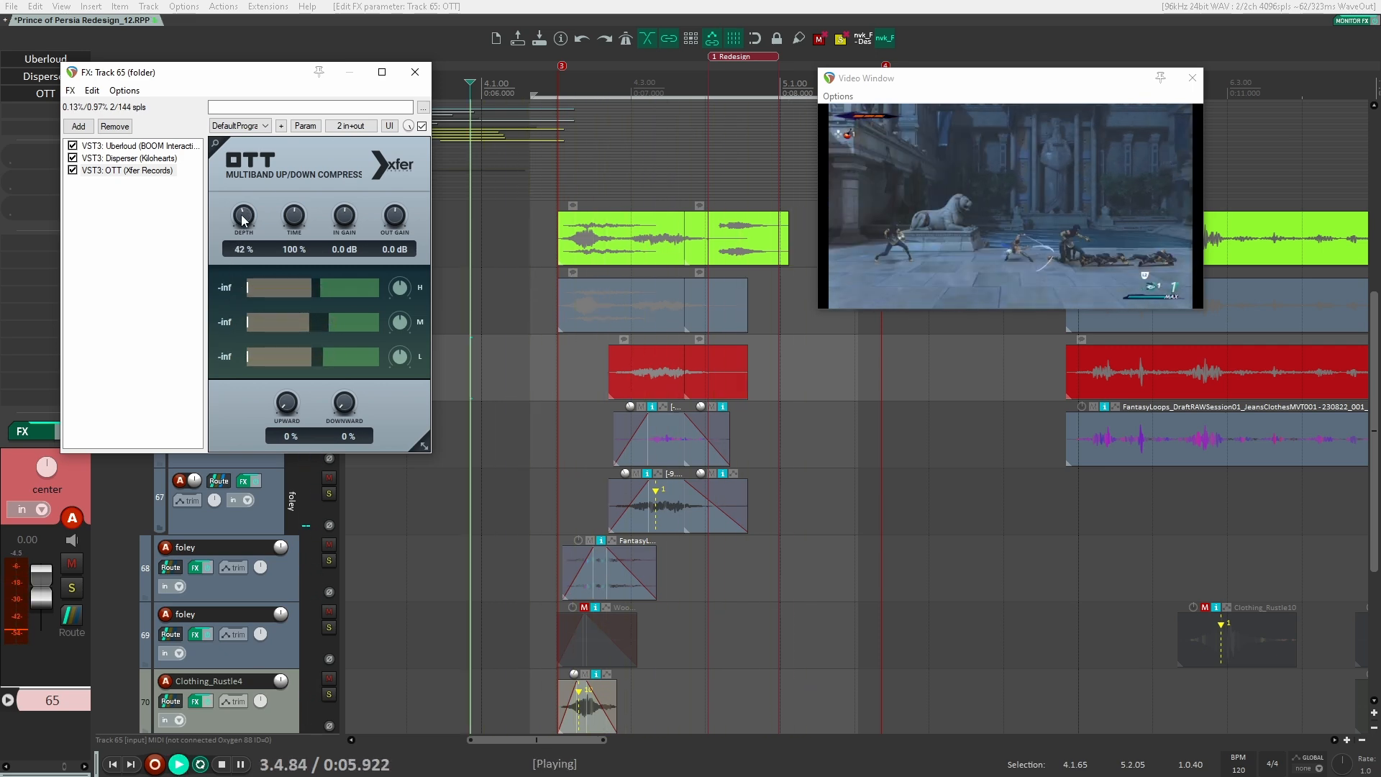
pyautogui.moveTo(394, 216); pyautogui.dragTo(395, 273)
pyautogui.press('space')
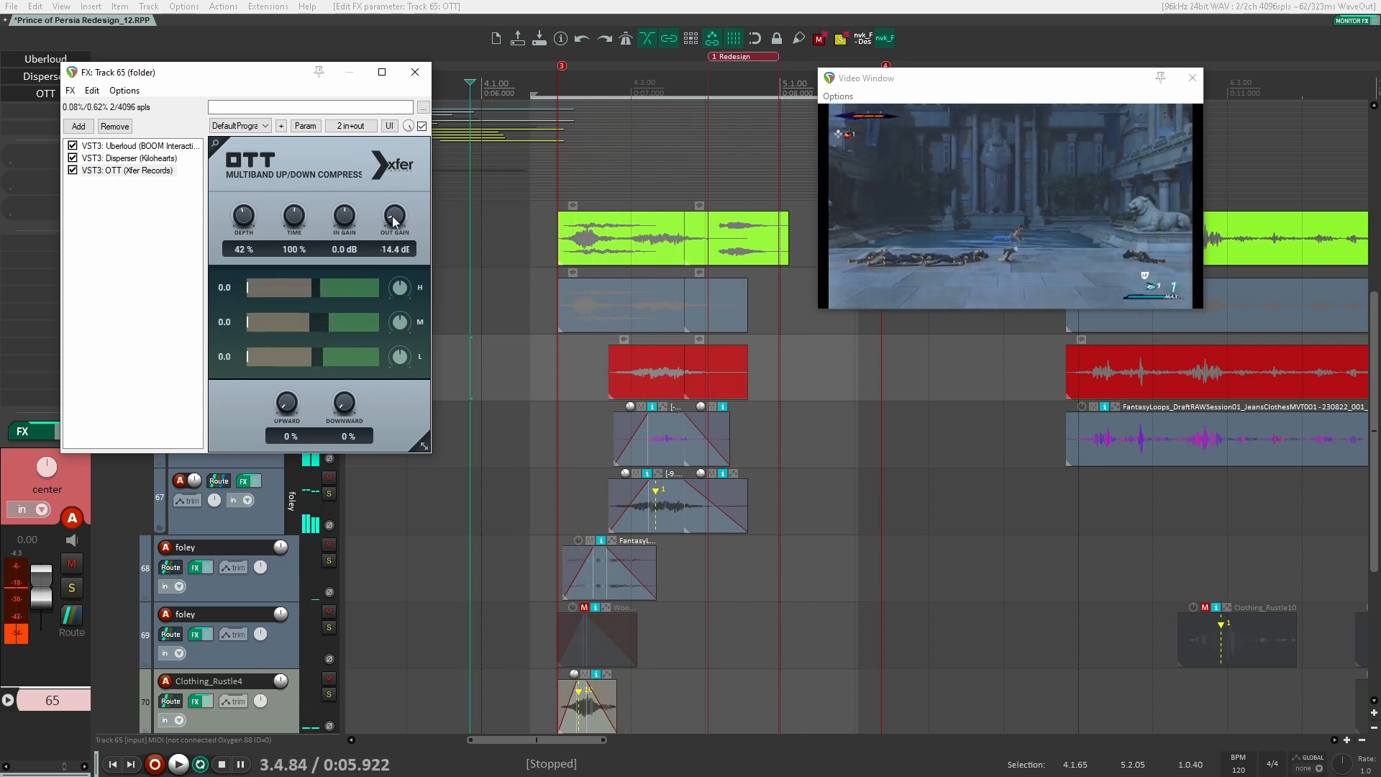
pyautogui.moveTo(392, 196); pyautogui.dragTo(392, 191)
pyautogui.press('space')
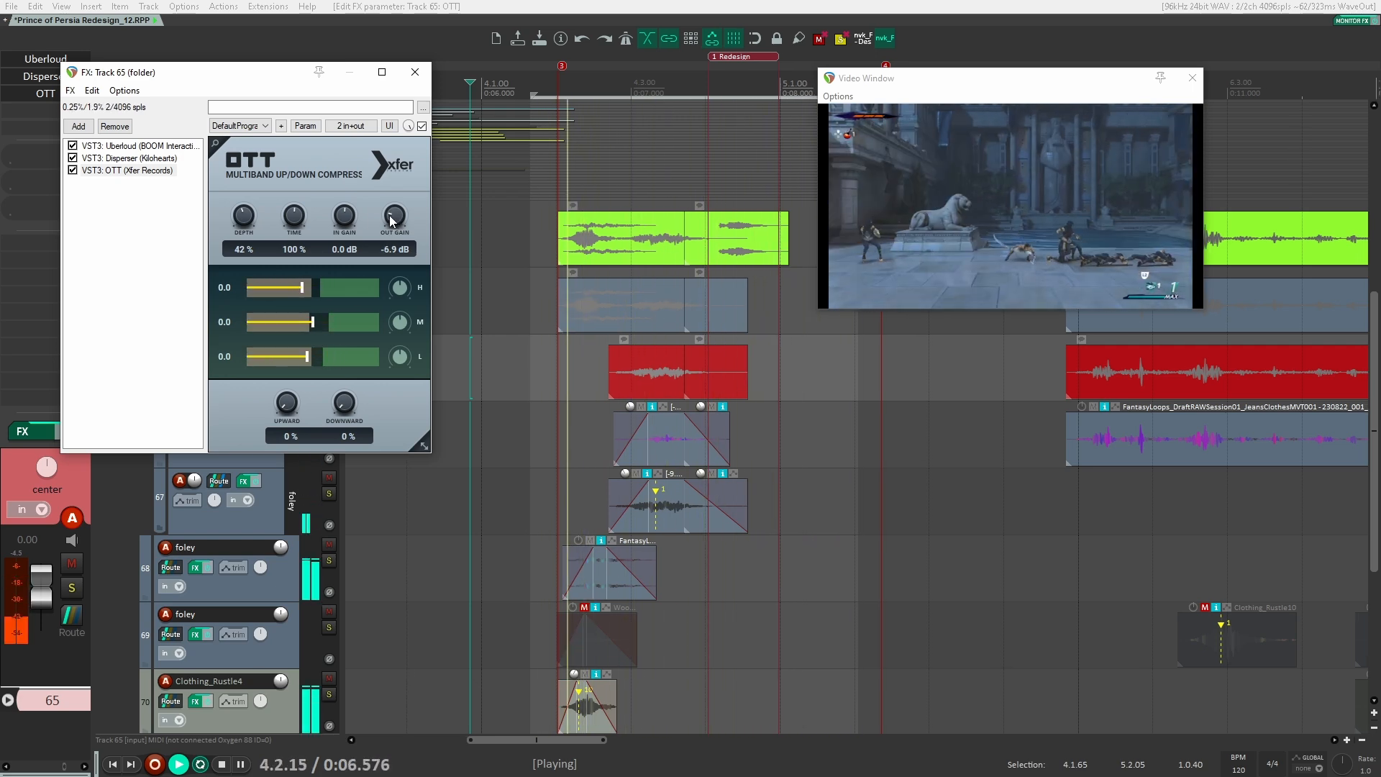
pyautogui.moveTo(389, 222); pyautogui.dragTo(389, 225)
pyautogui.press('space')
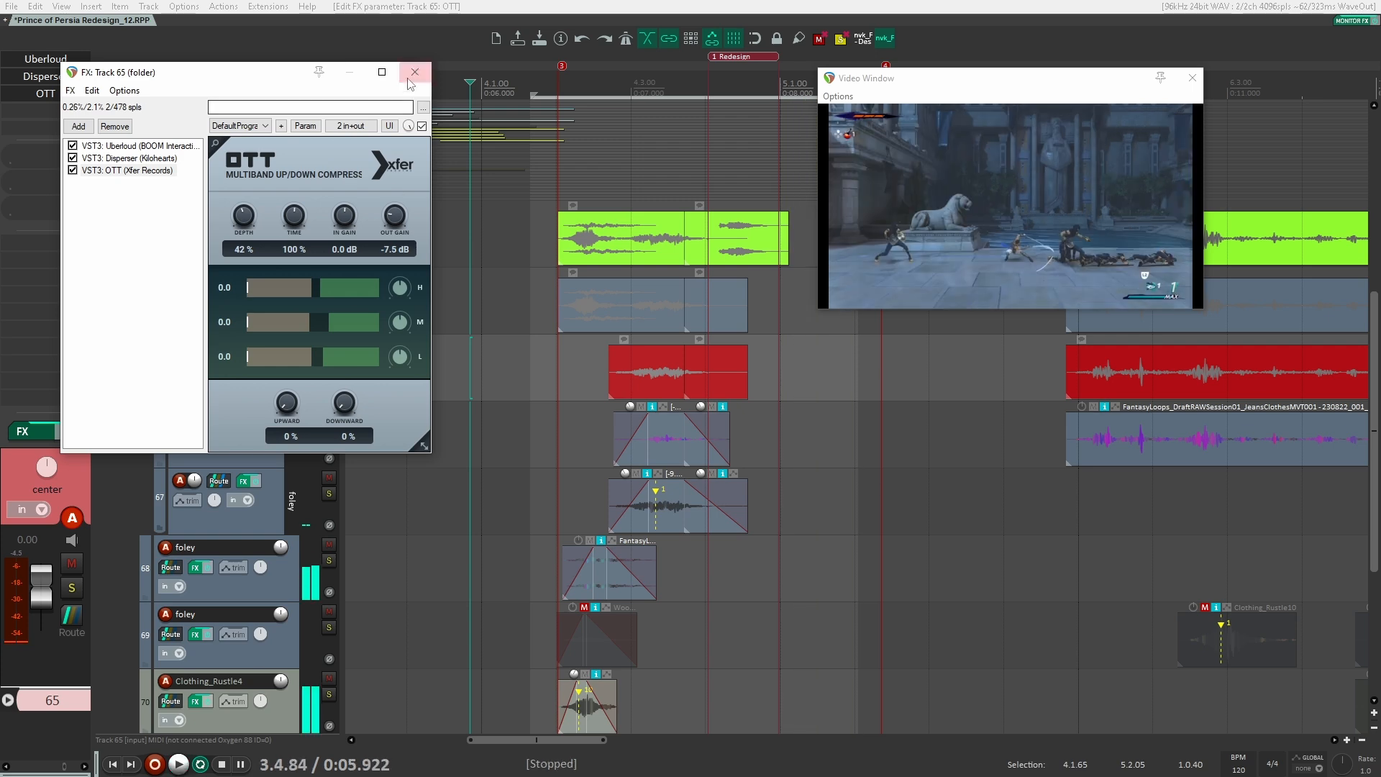
pyautogui.click(414, 72)
# Compare the POP - OG_DAW original with the redesign by toggling its solo during playback, and bypass Disperser on track 65.
pyautogui.scroll(5, 454, 252)
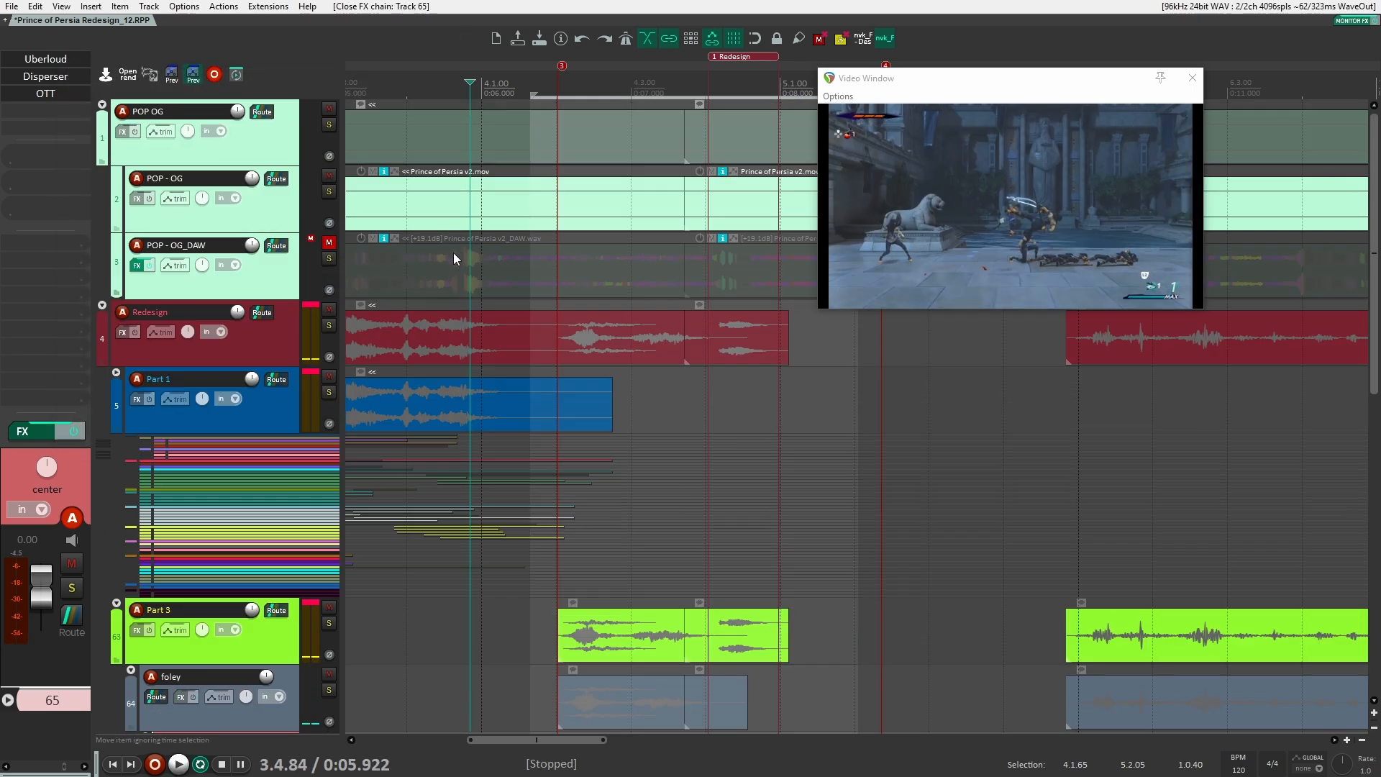
pyautogui.click(328, 260)
pyautogui.press('space')
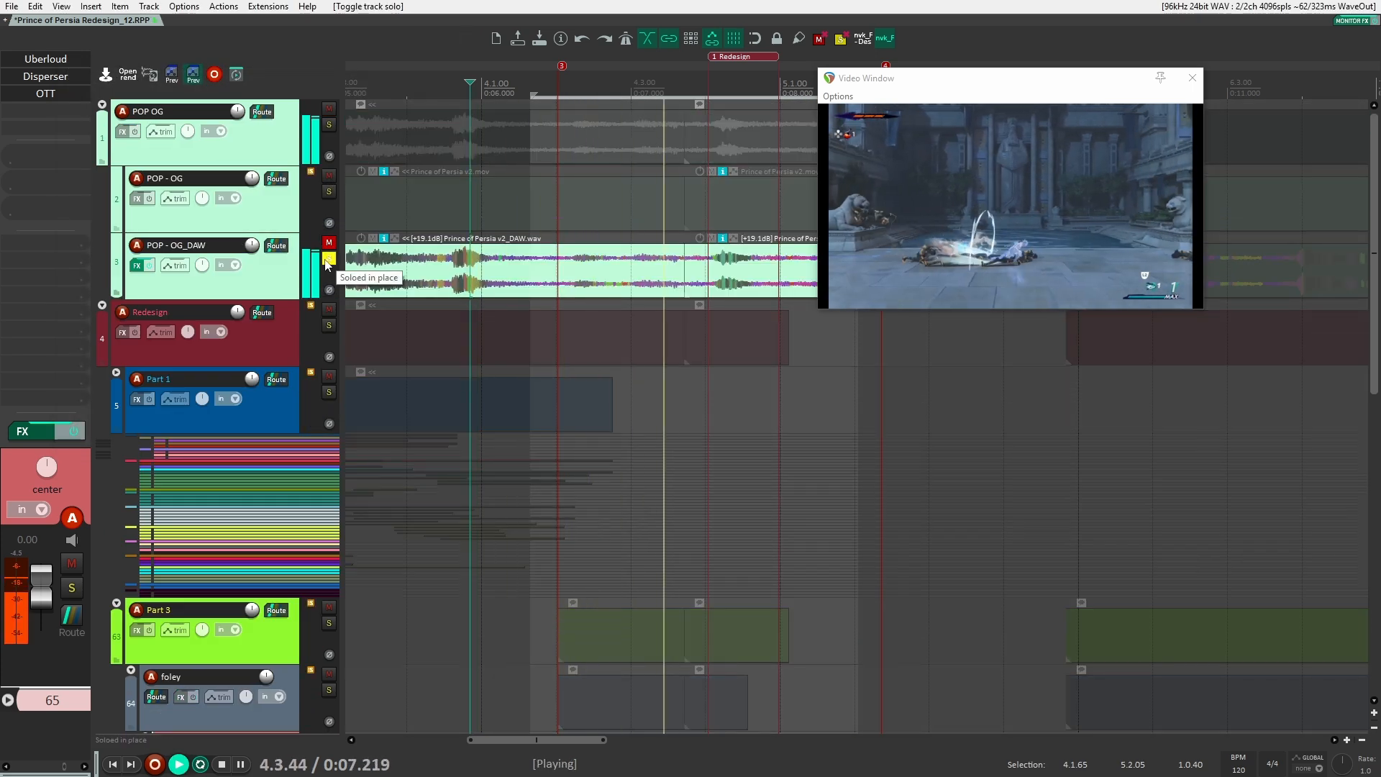
pyautogui.click(329, 259)
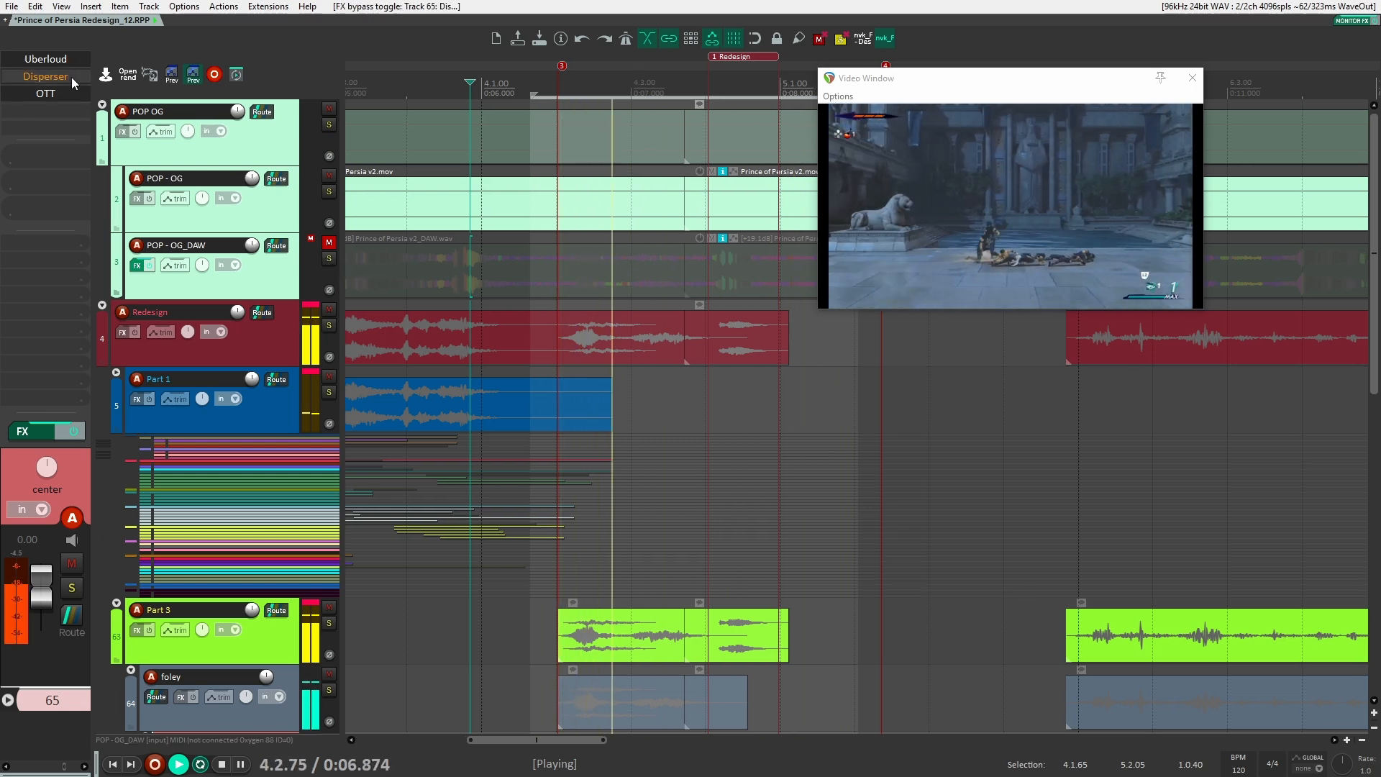
pyautogui.click(329, 258)
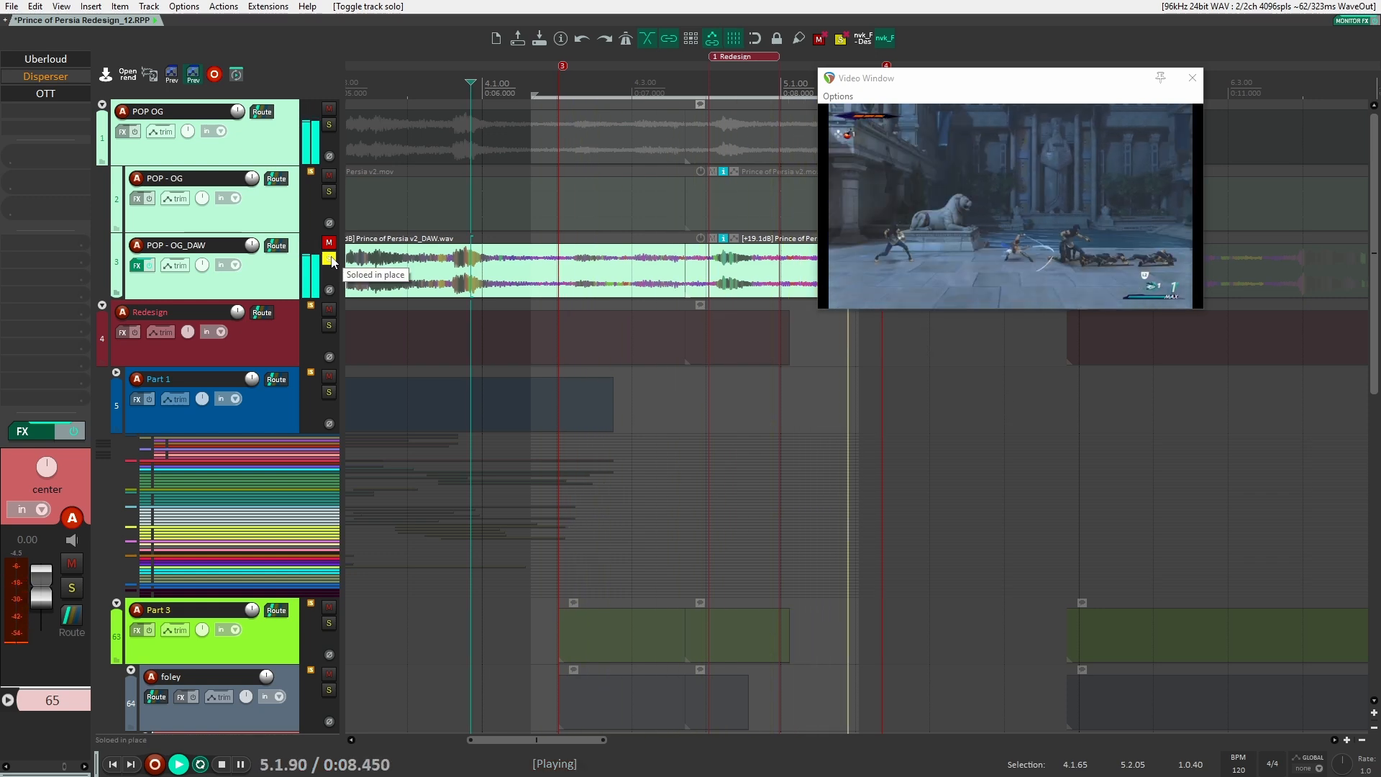
pyautogui.click(331, 258)
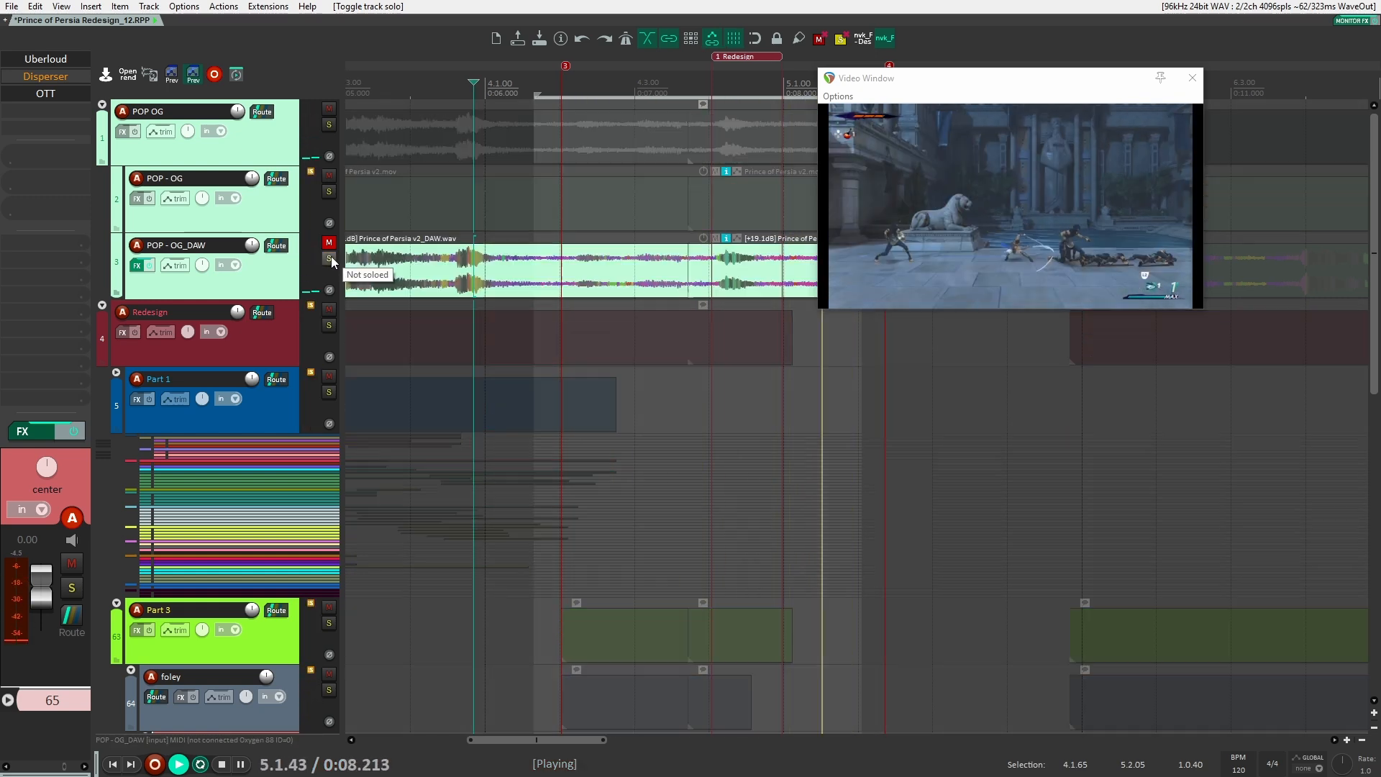
pyautogui.click(329, 259)
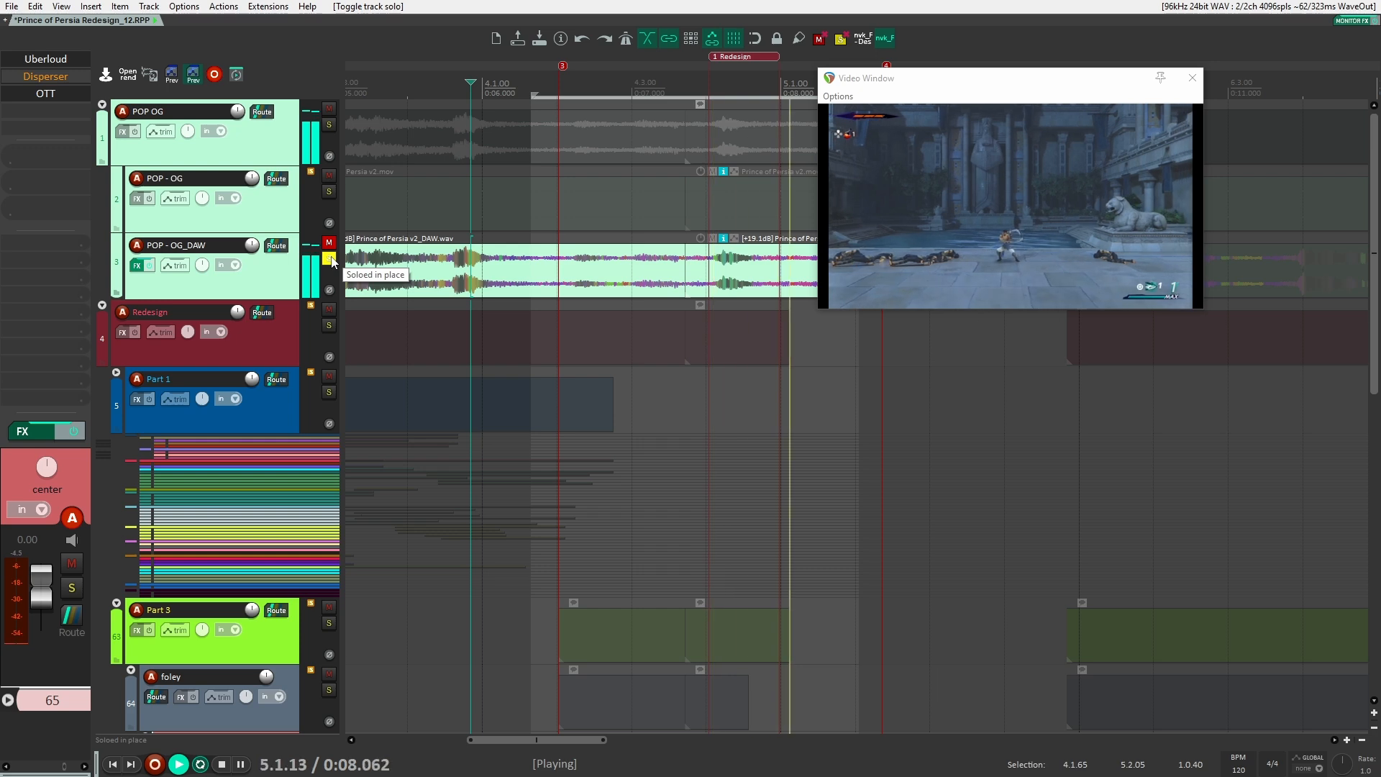
pyautogui.click(329, 259)
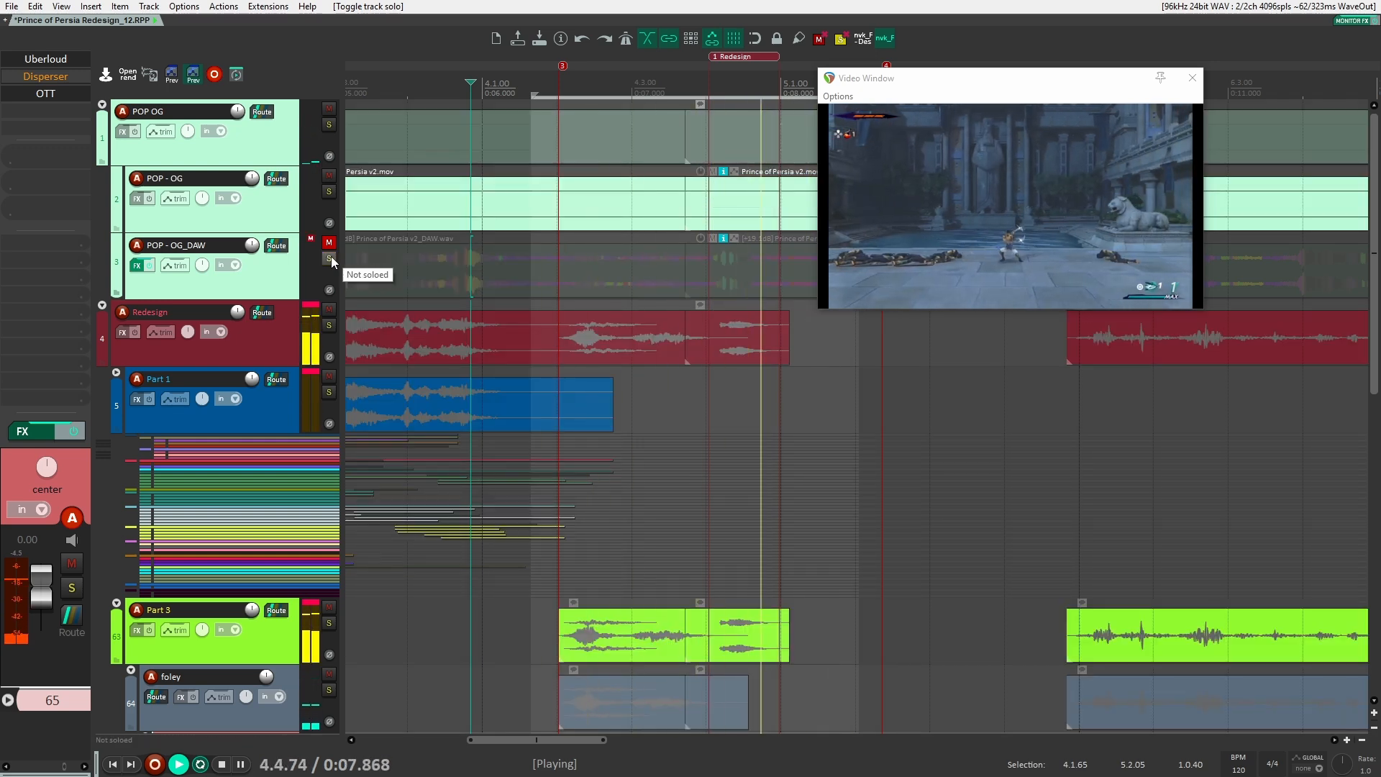
pyautogui.press('space')
# Open OTT's window on track 65 to check its settings, and close it.
pyautogui.scroll(-3, 373, 361)
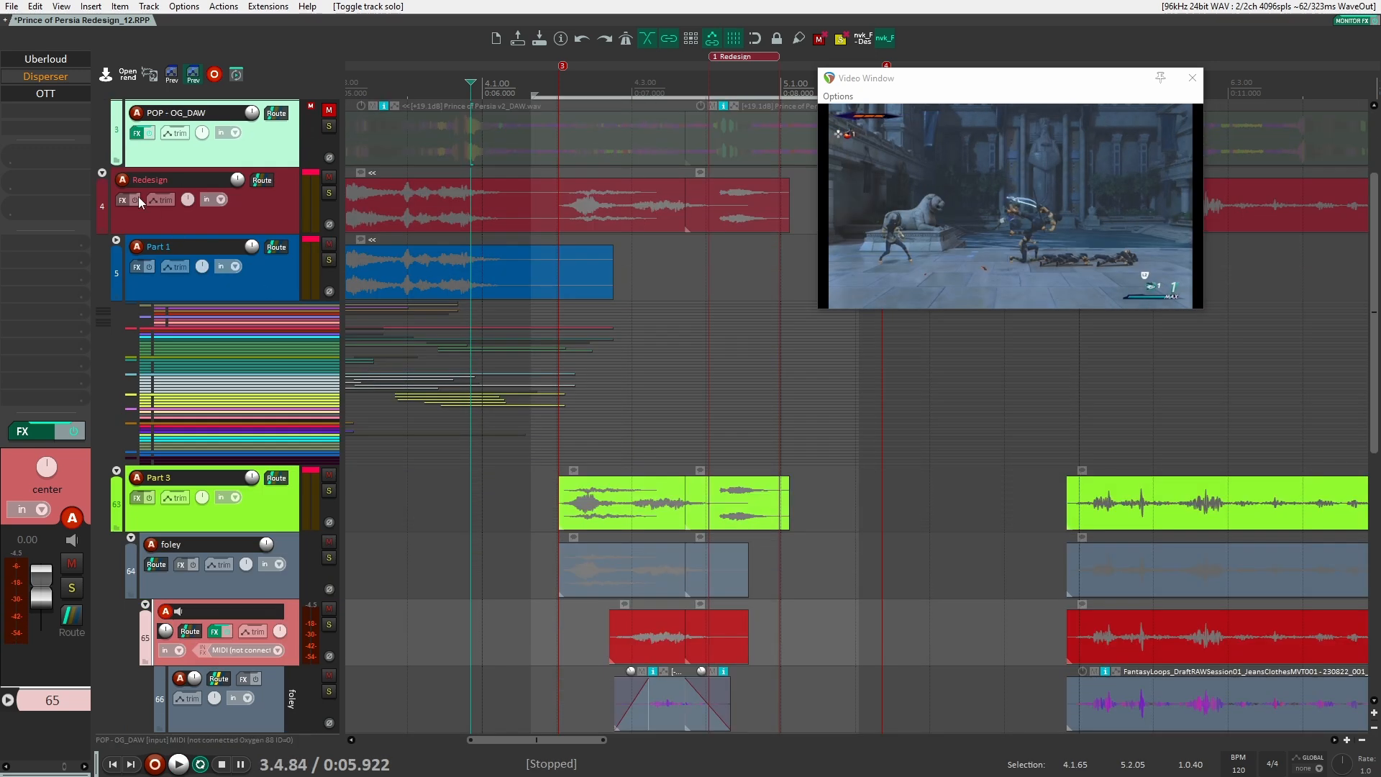
pyautogui.click(54, 99)
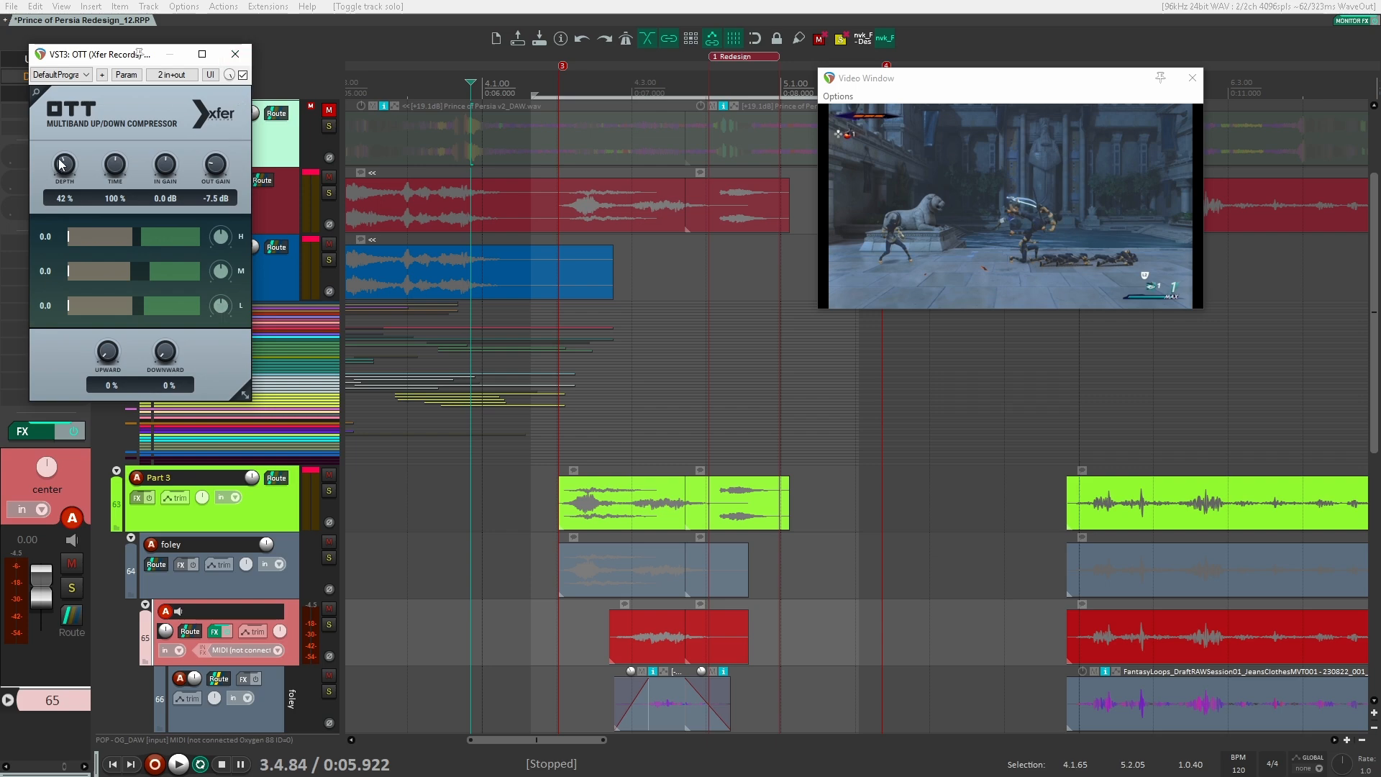
pyautogui.click(234, 55)
# Collapse the track 65 subfolder and the foley folder inside Part 3, and place the edit cursor just before Part 3's first item.
pyautogui.scroll(-5, 484, 549)
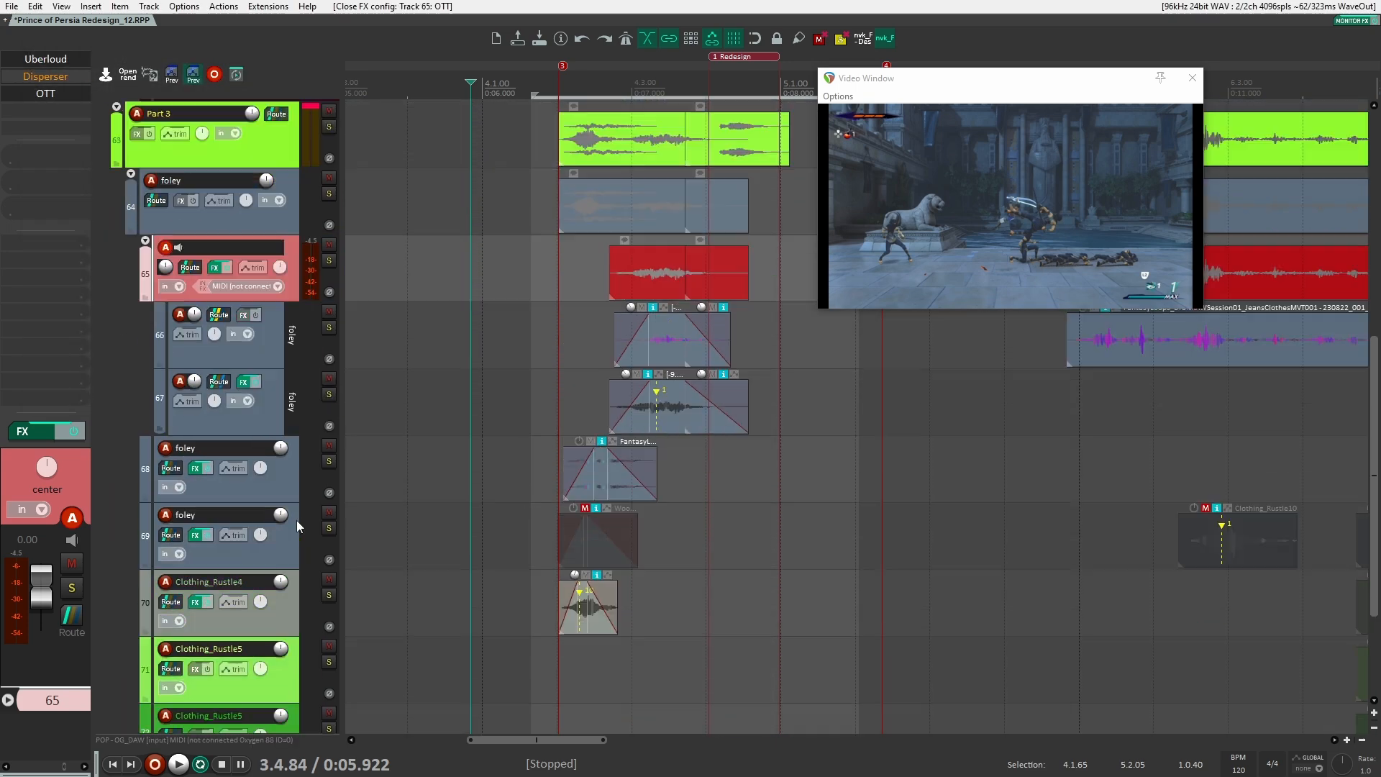
pyautogui.click(145, 306)
pyautogui.click(130, 240)
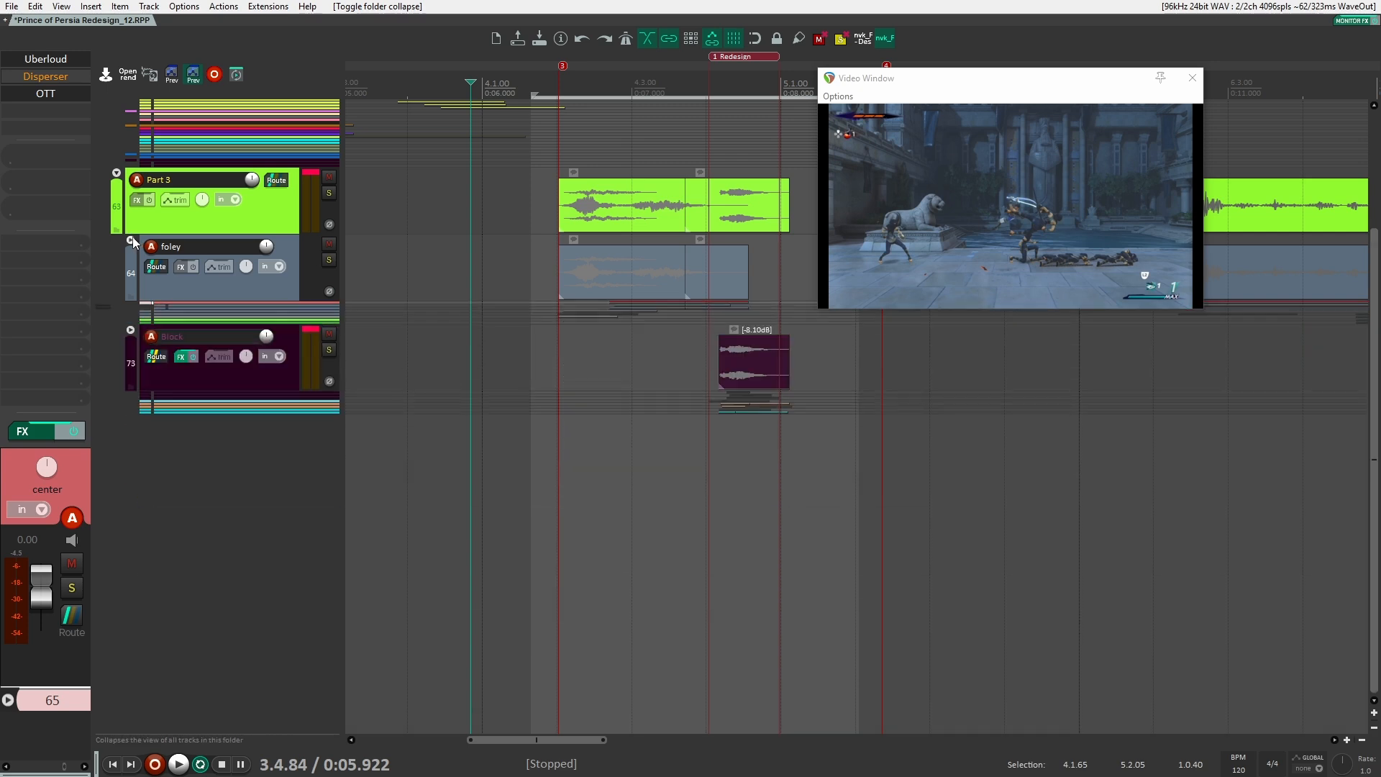
pyautogui.scroll(4, 524, 417)
pyautogui.click(544, 435)
pyautogui.scroll(-5, 511, 446)
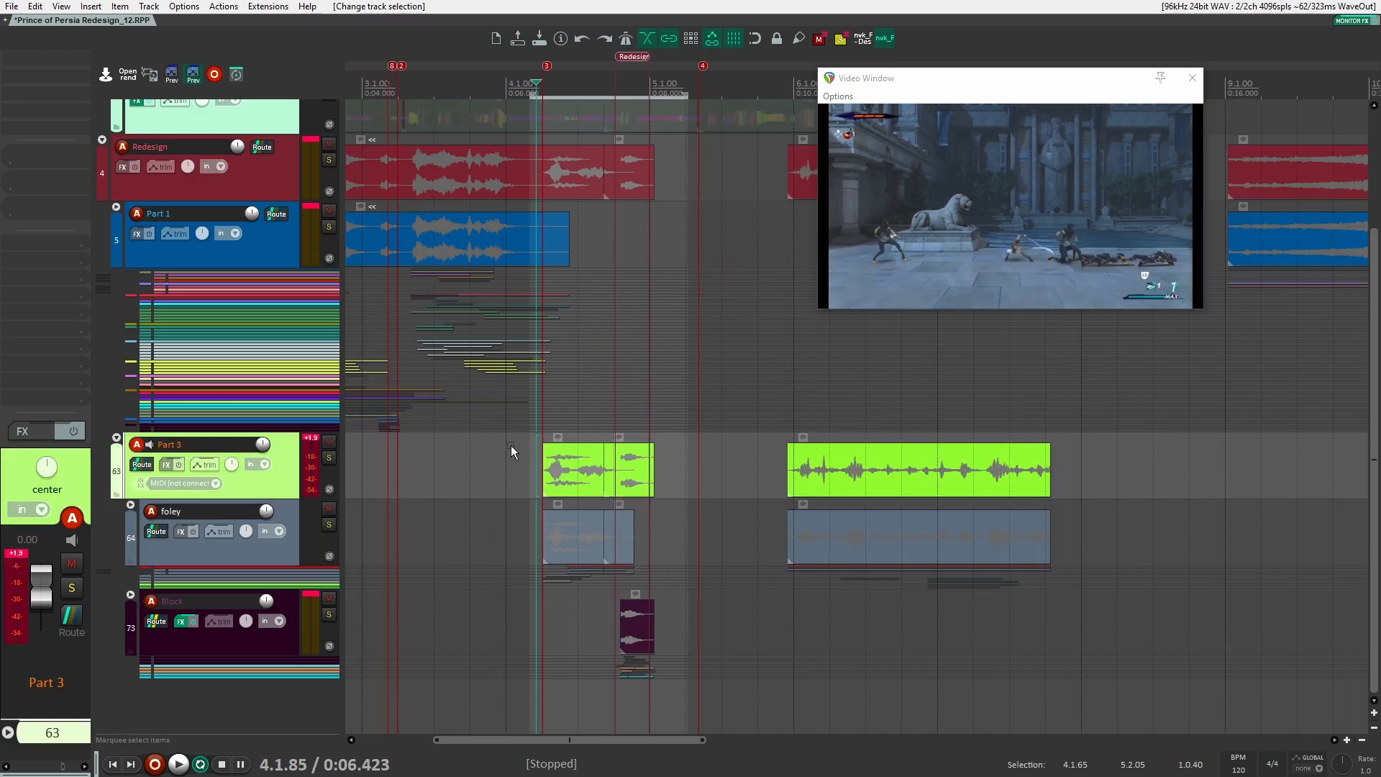
# Listen to the soloed Redesign folder from the start of the video, and unsolo it.
pyautogui.scroll(2, 509, 447)
pyautogui.hscroll(-3, 598, 444)
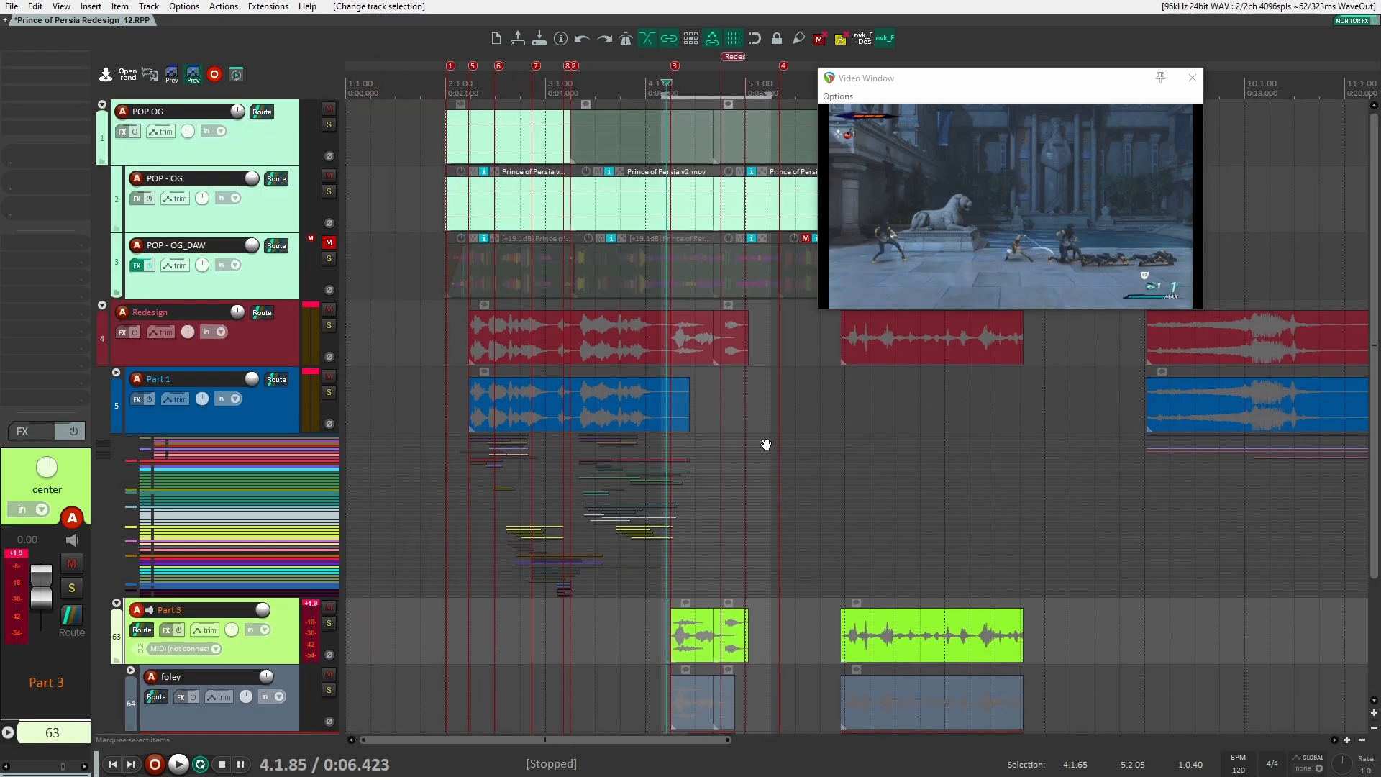
pyautogui.click(438, 336)
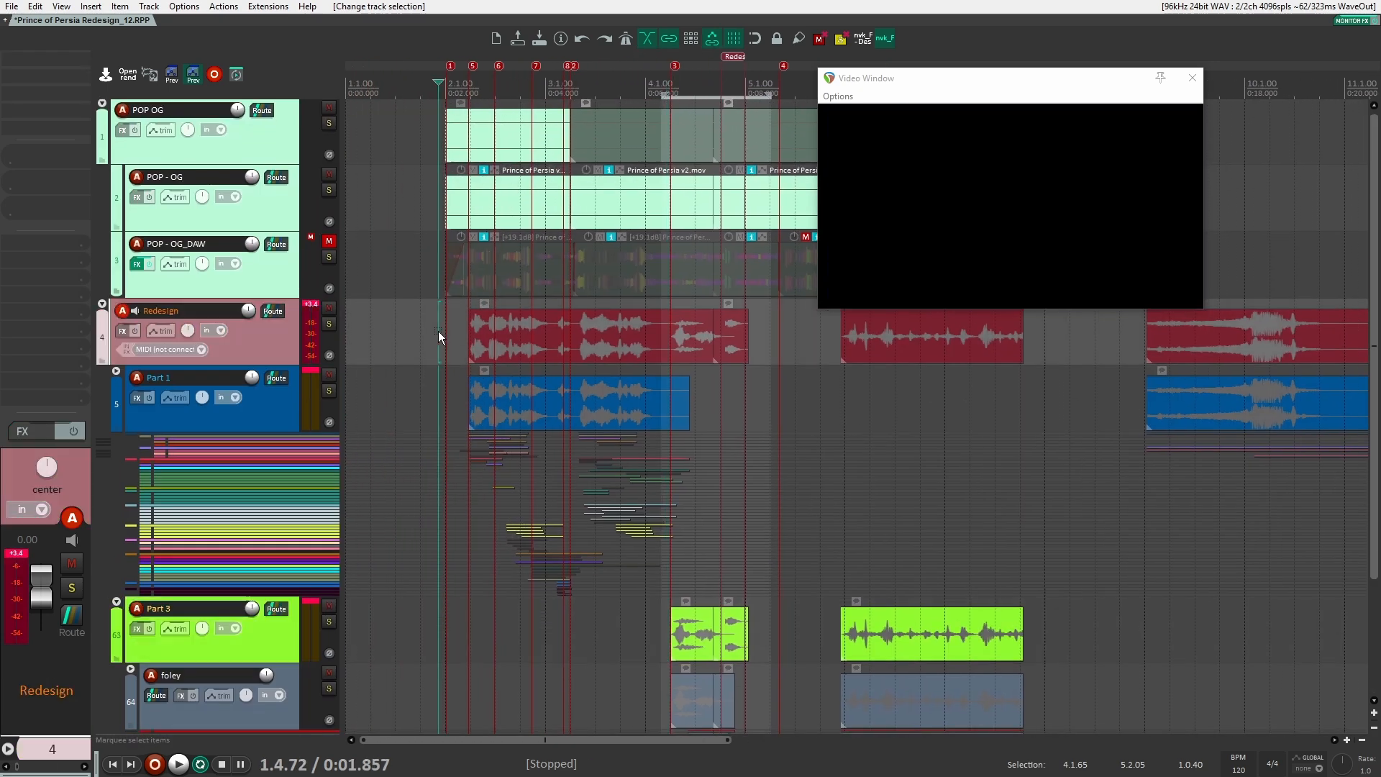
pyautogui.click(331, 324)
pyautogui.click(327, 323)
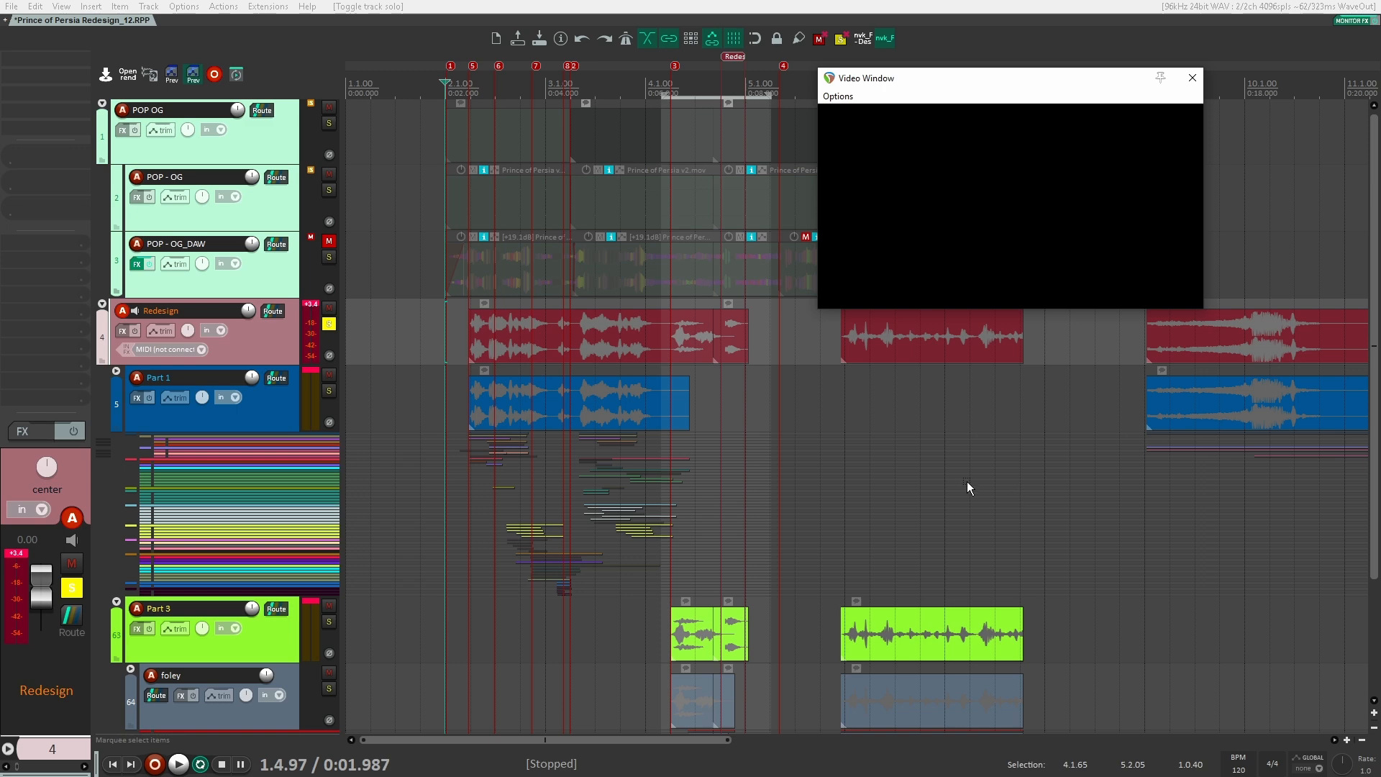
pyautogui.click(328, 324)
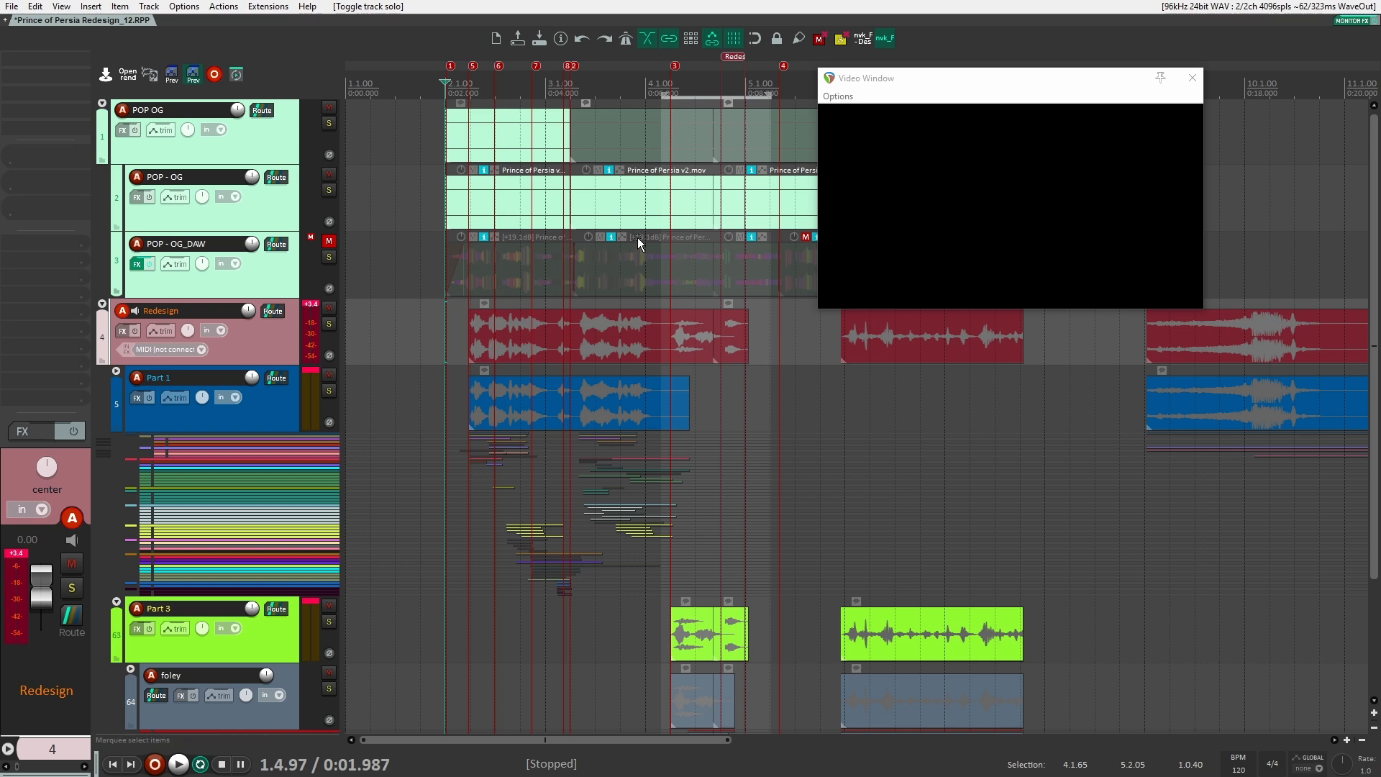
pyautogui.hscroll(5, 791, 384)
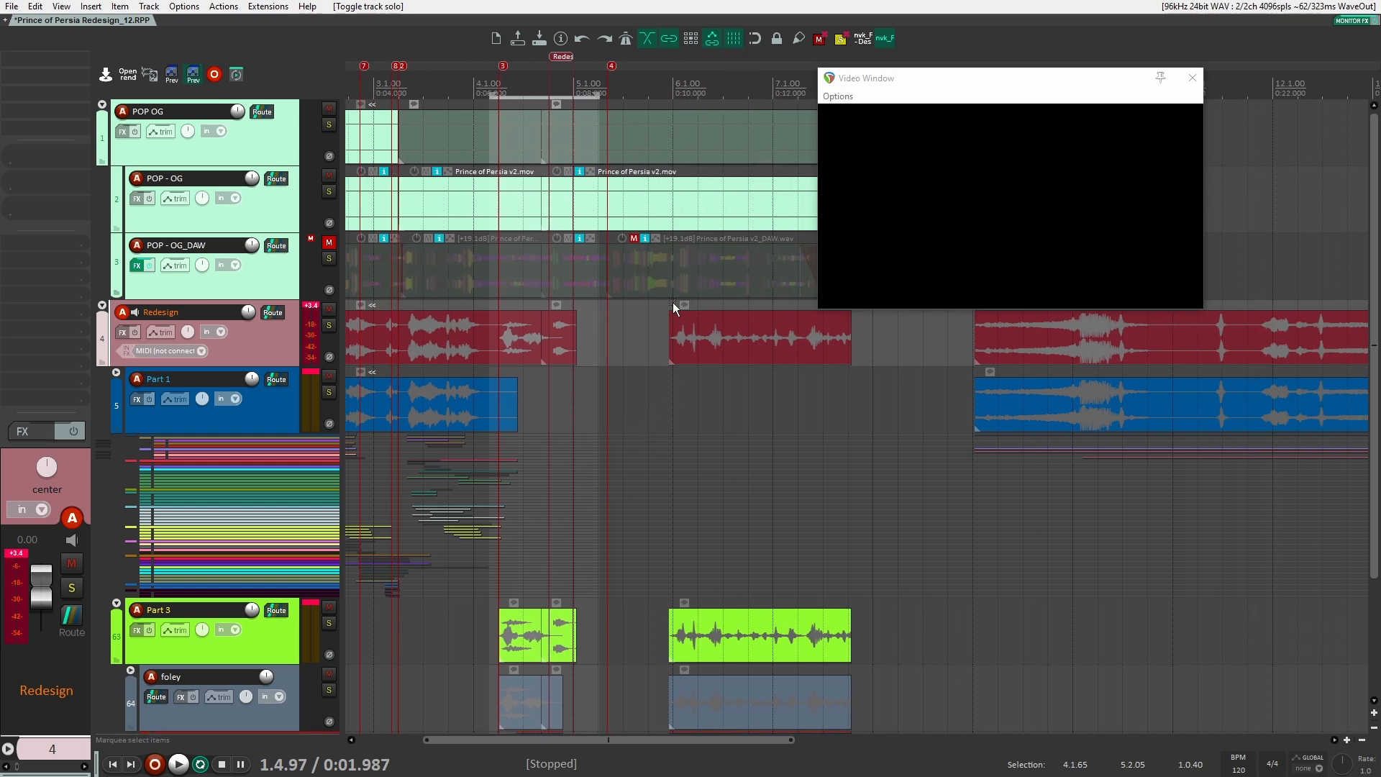